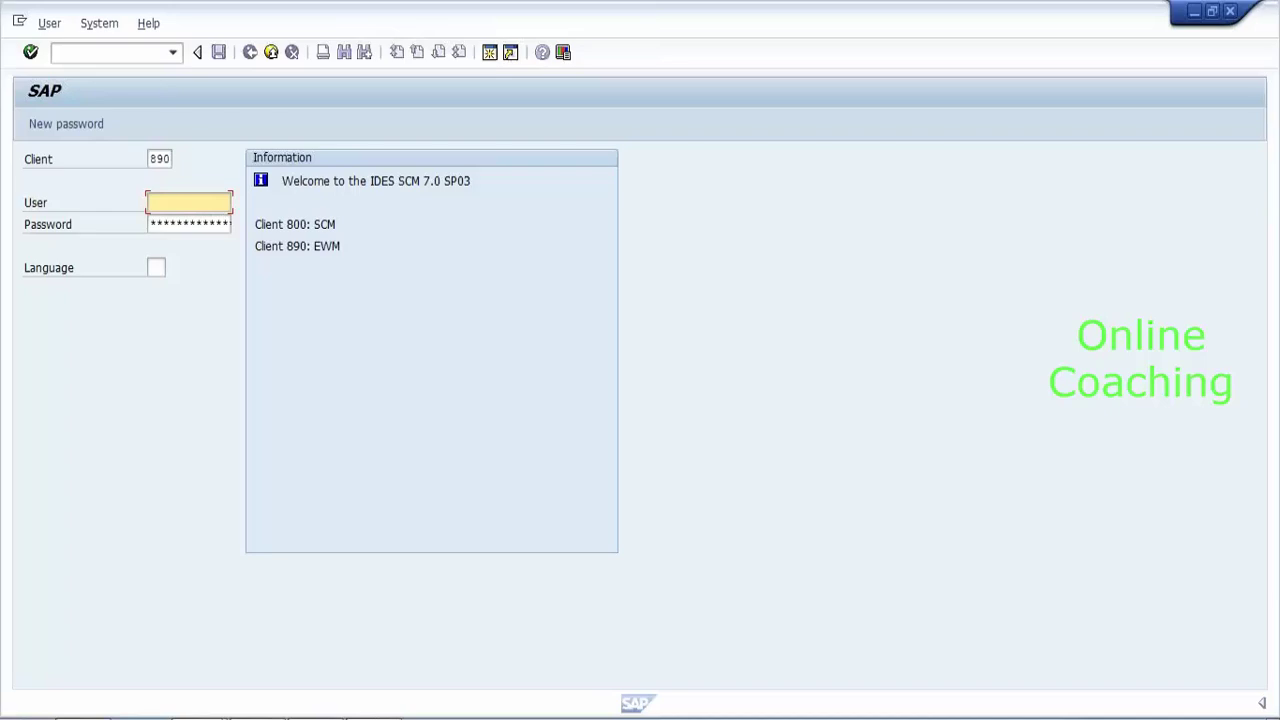
left_click(210, 203)
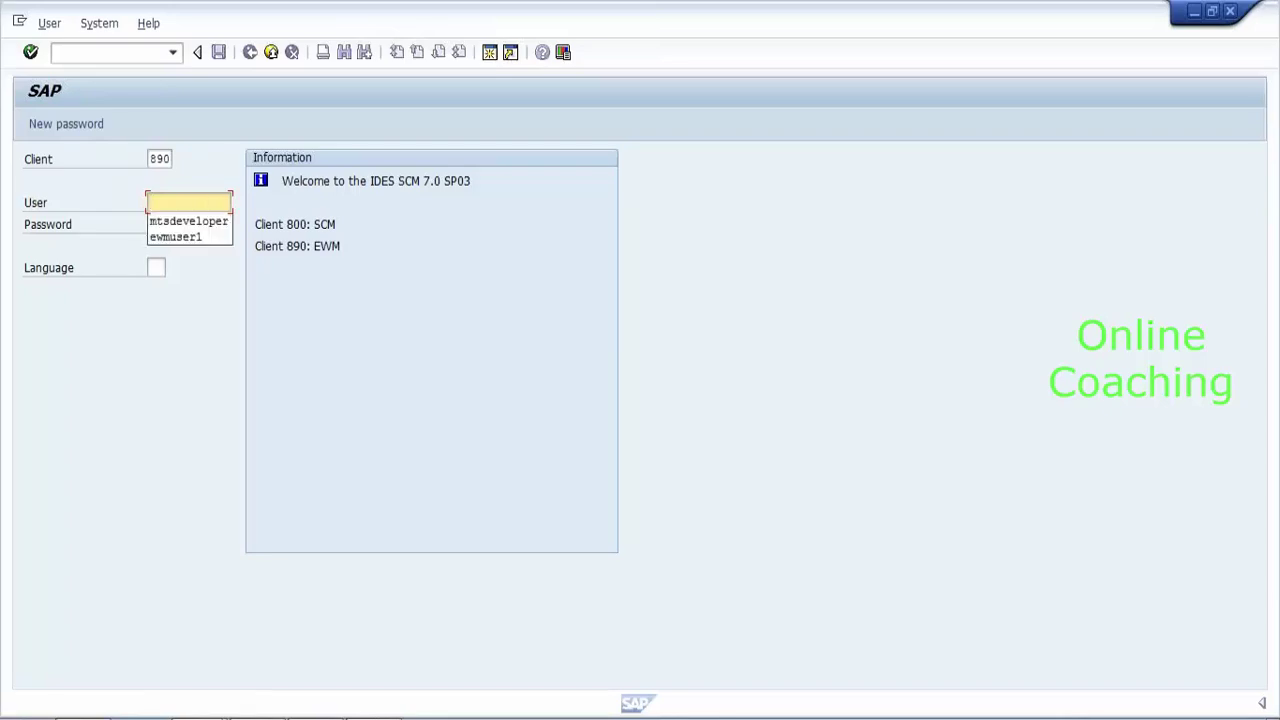
type("ewm")
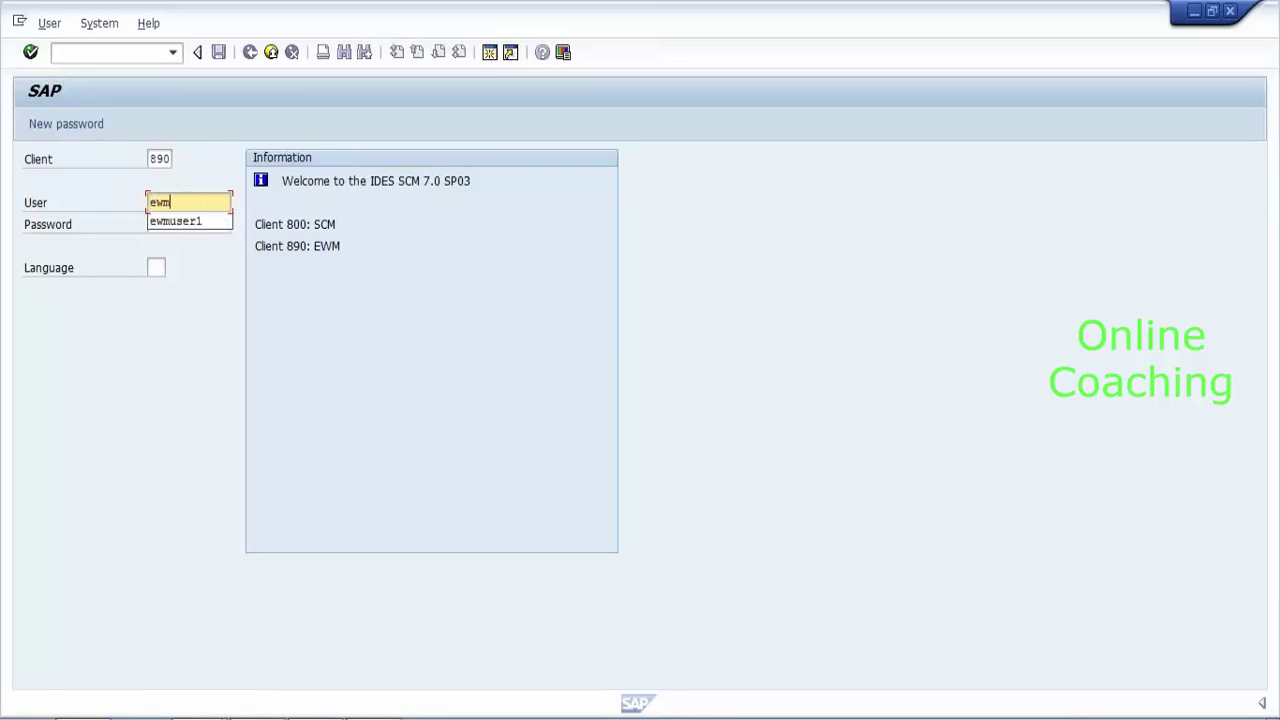
key("Down")
key("Tab")
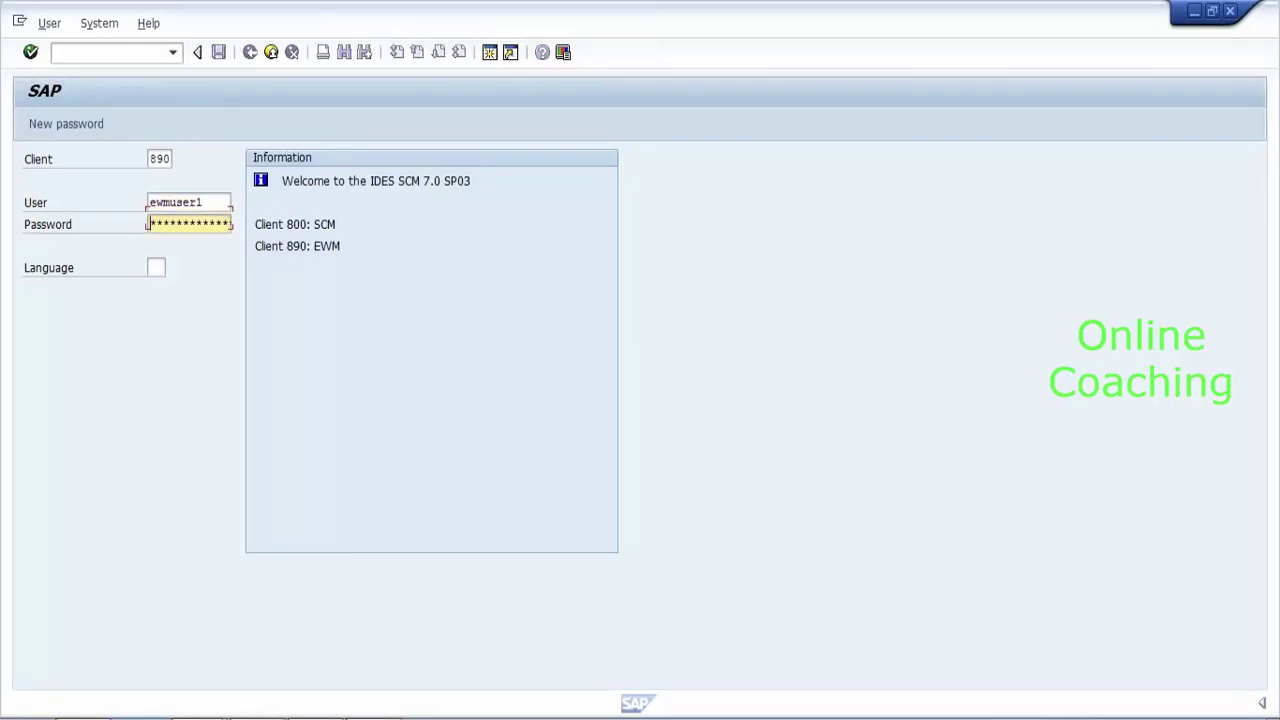
key("shift+Tab")
key("BackSpace")
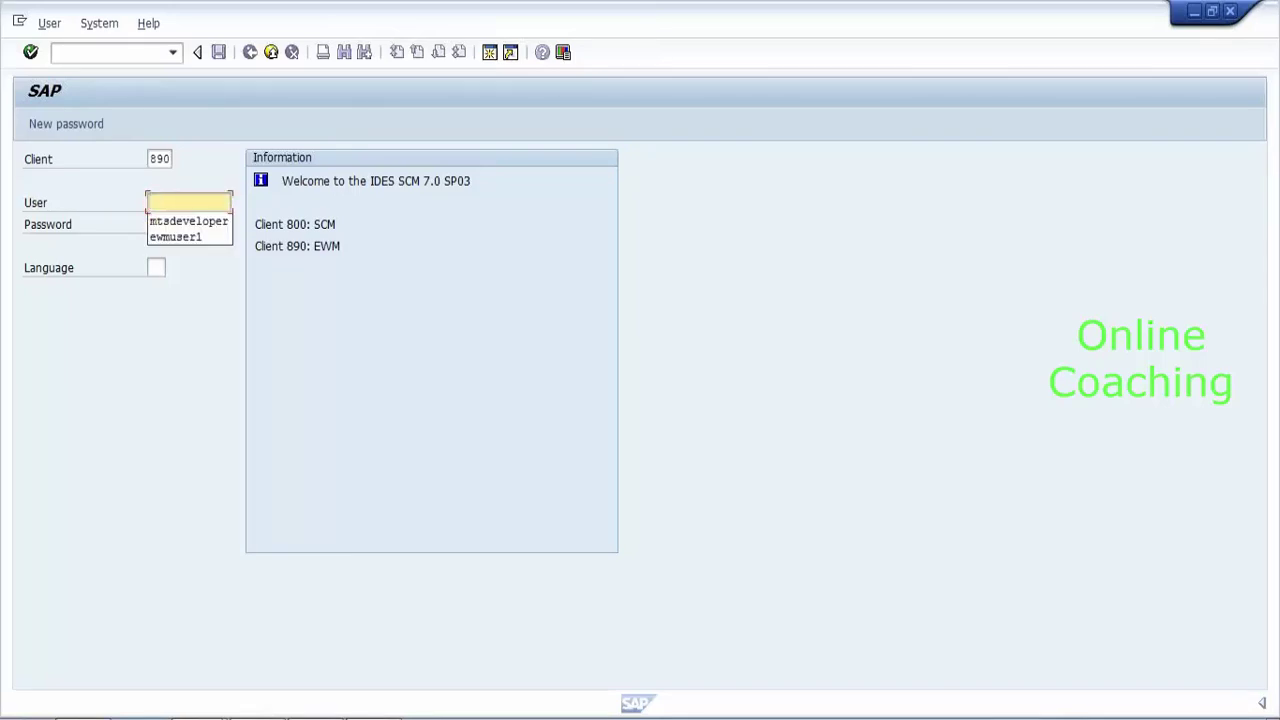
Try to log on to client 890 as sapuser, using the account password and language EN.
type("sapuser")
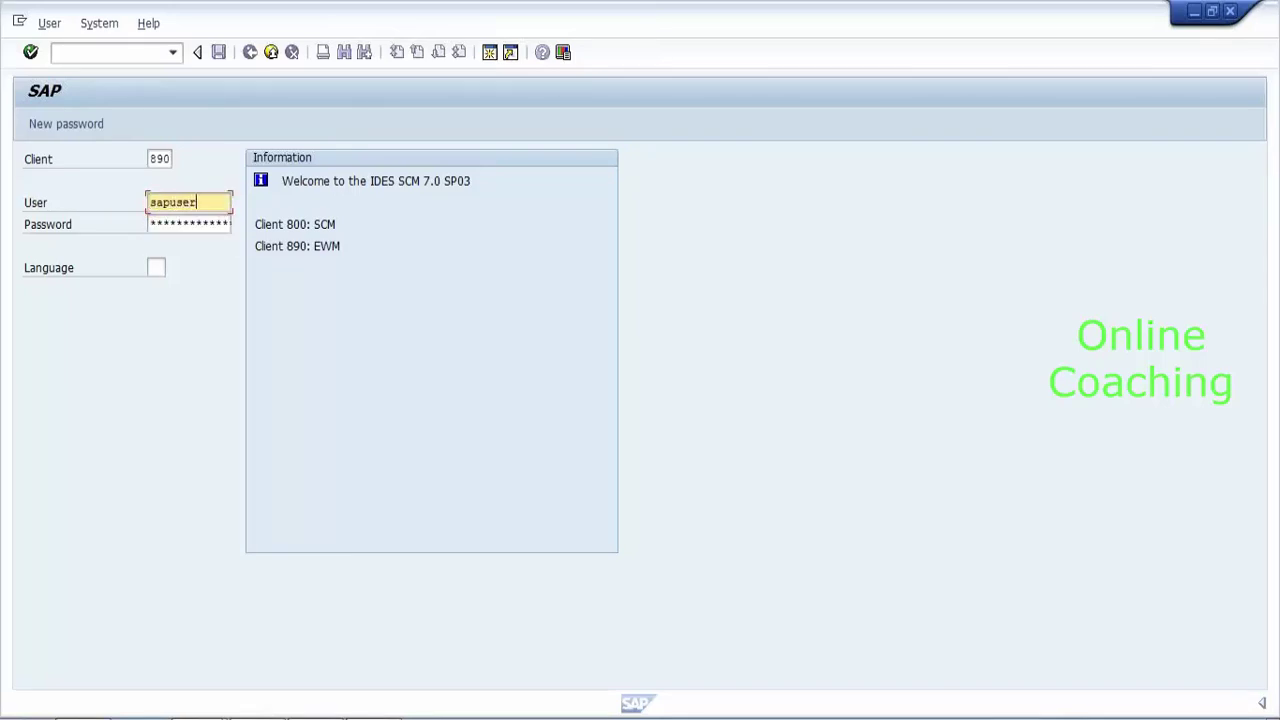
key("Tab")
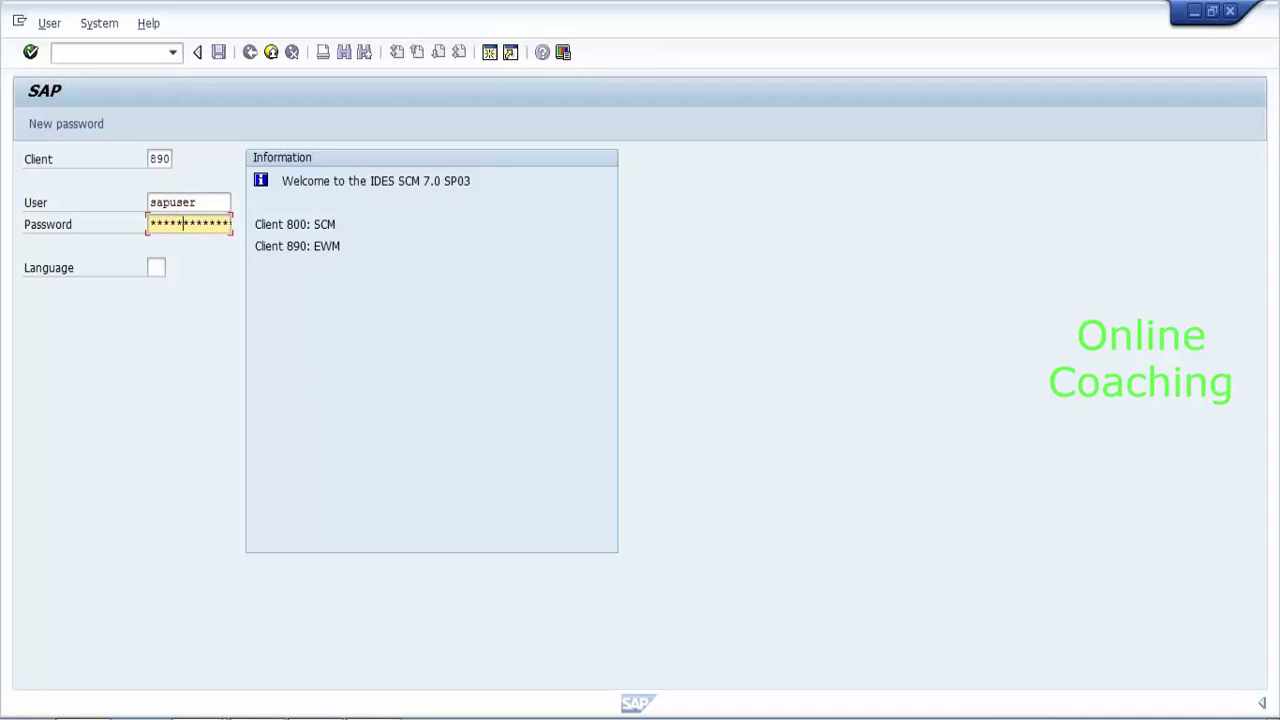
key("Tab")
type("en")
key("Return")
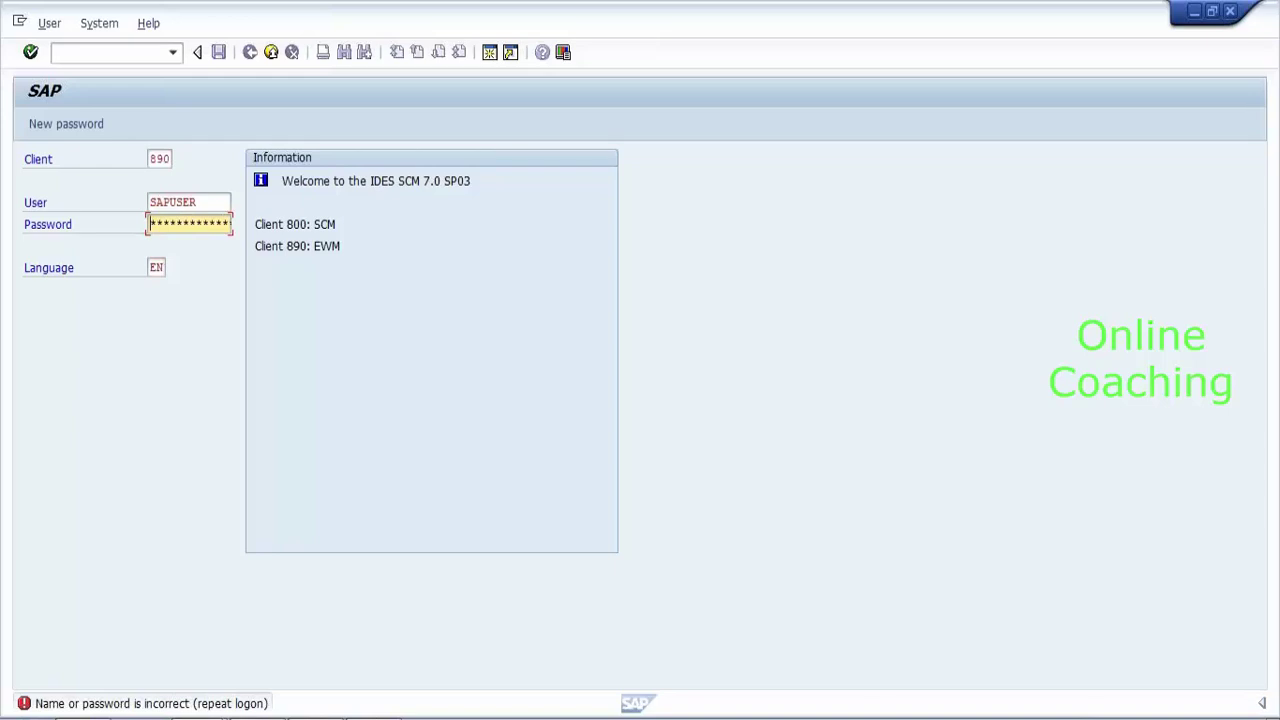
Clear the user name entered on the logon screen.
left_click(198, 202)
key("BackSpace")
key("BackSpace")
key("BackSpace")
key("BackSpace")
key("BackSpace")
key("BackSpace")
key("BackSpace")
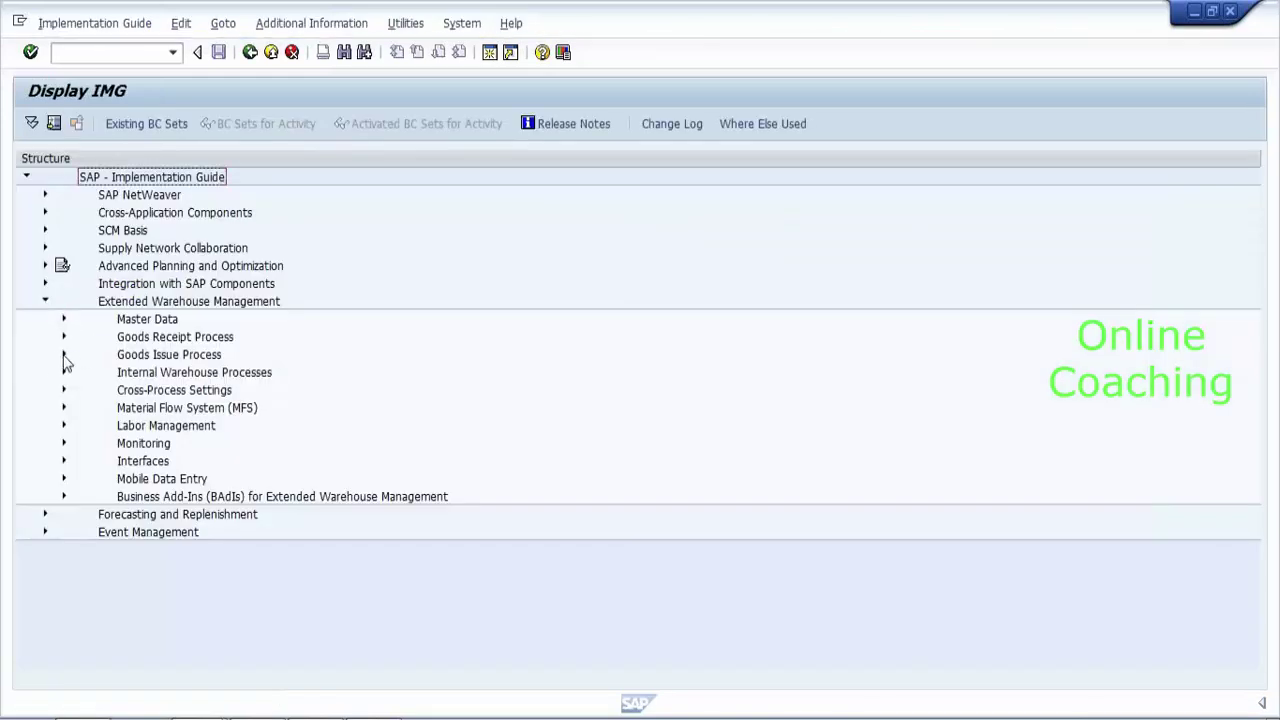
Expand the Strategies node of Goods Issue Process under Extended Warehouse Management and go through its stock removal activities.
left_click(63, 356)
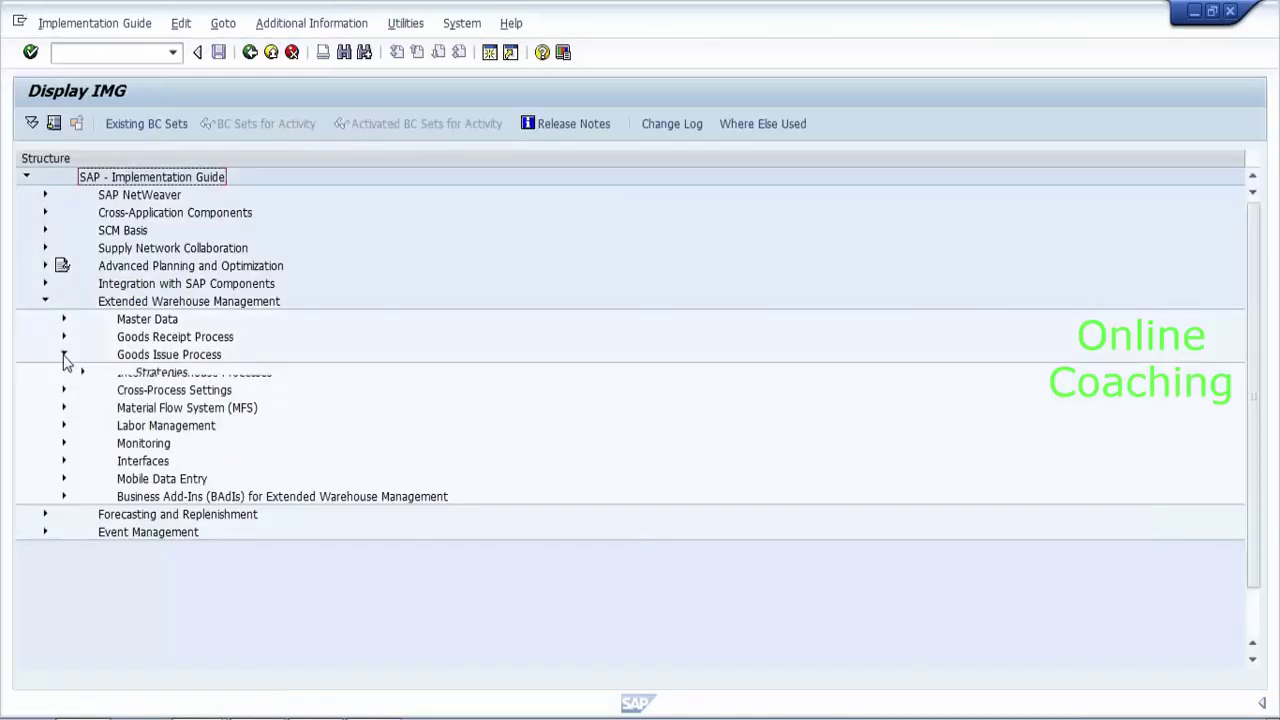
left_click(83, 374)
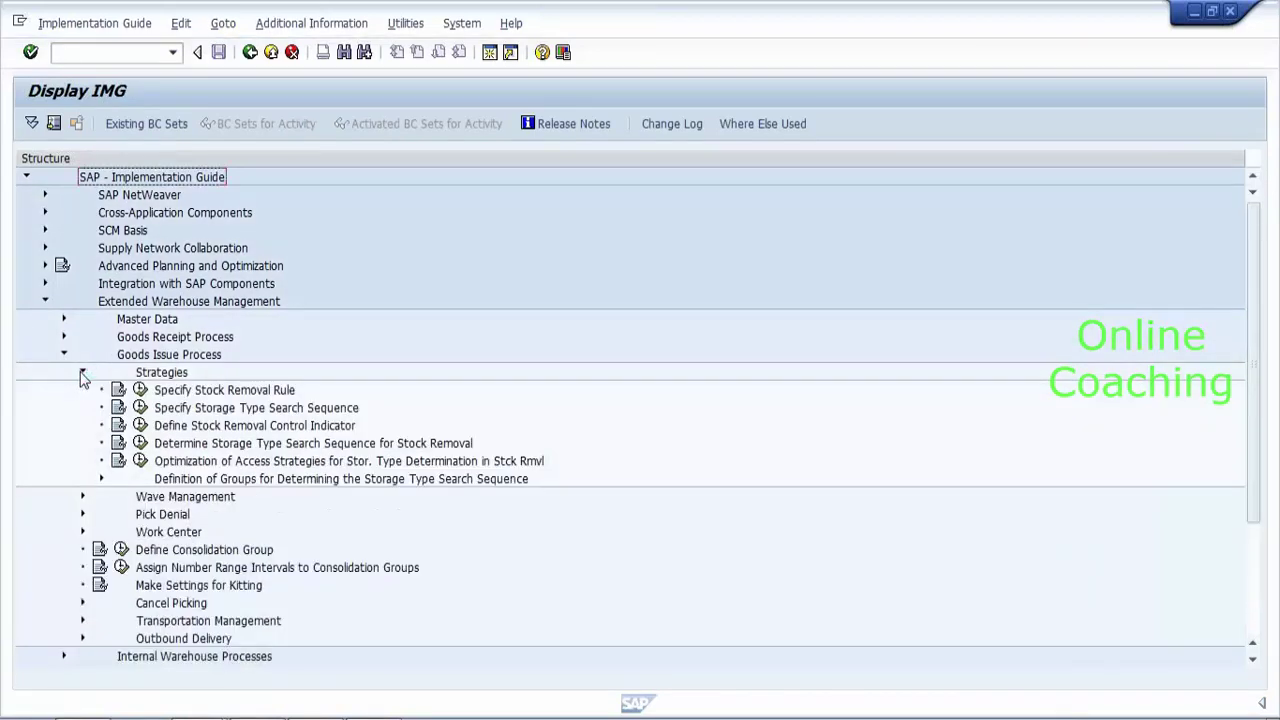
left_click(170, 392)
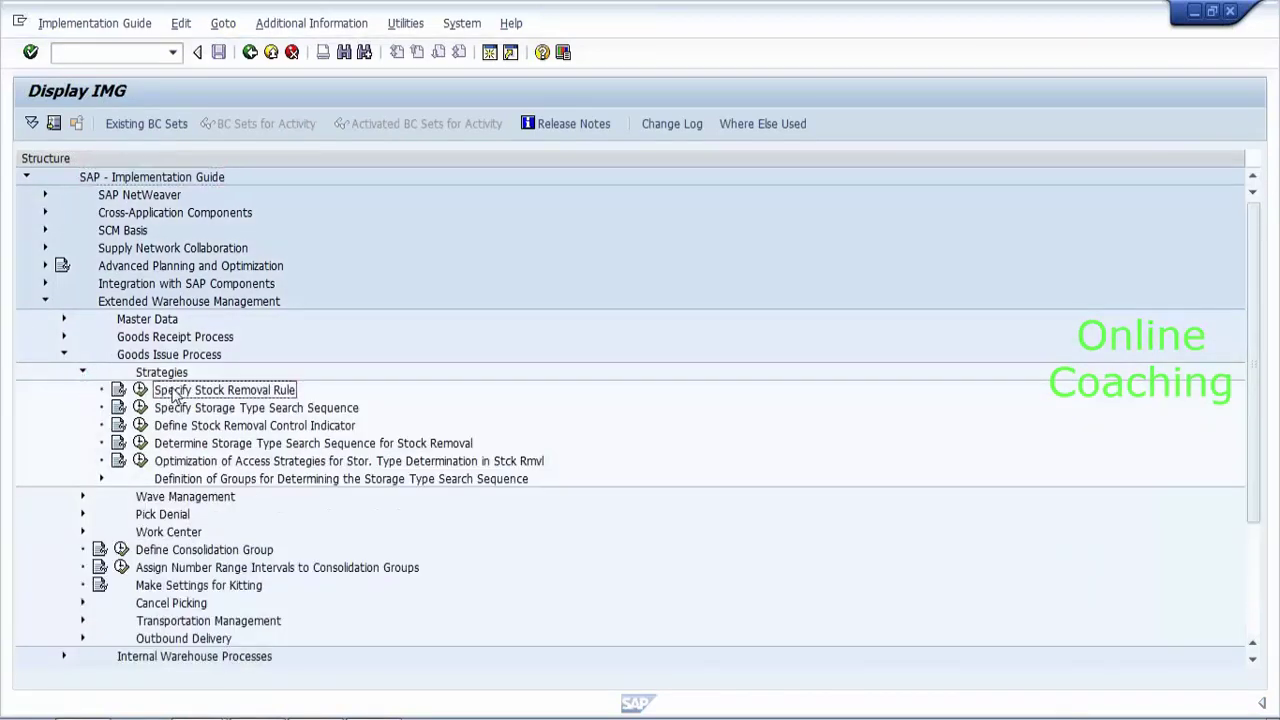
left_click(217, 412)
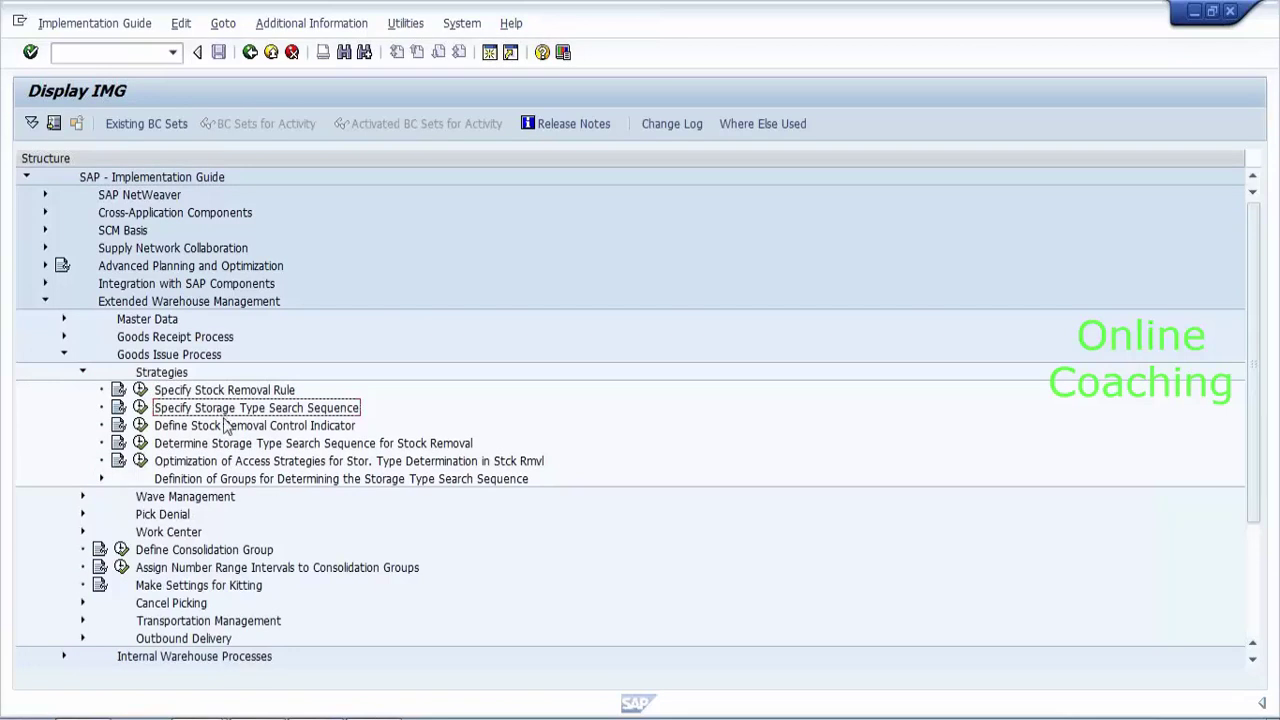
left_click(230, 427)
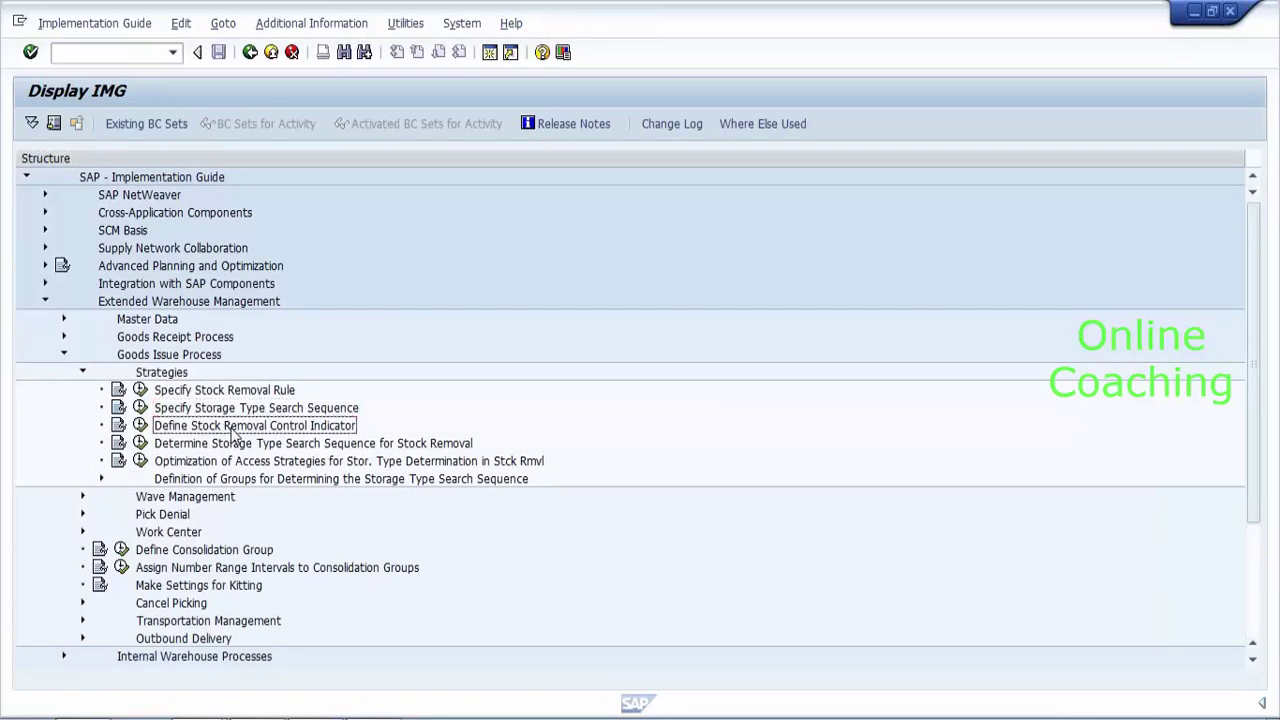
left_click(265, 447)
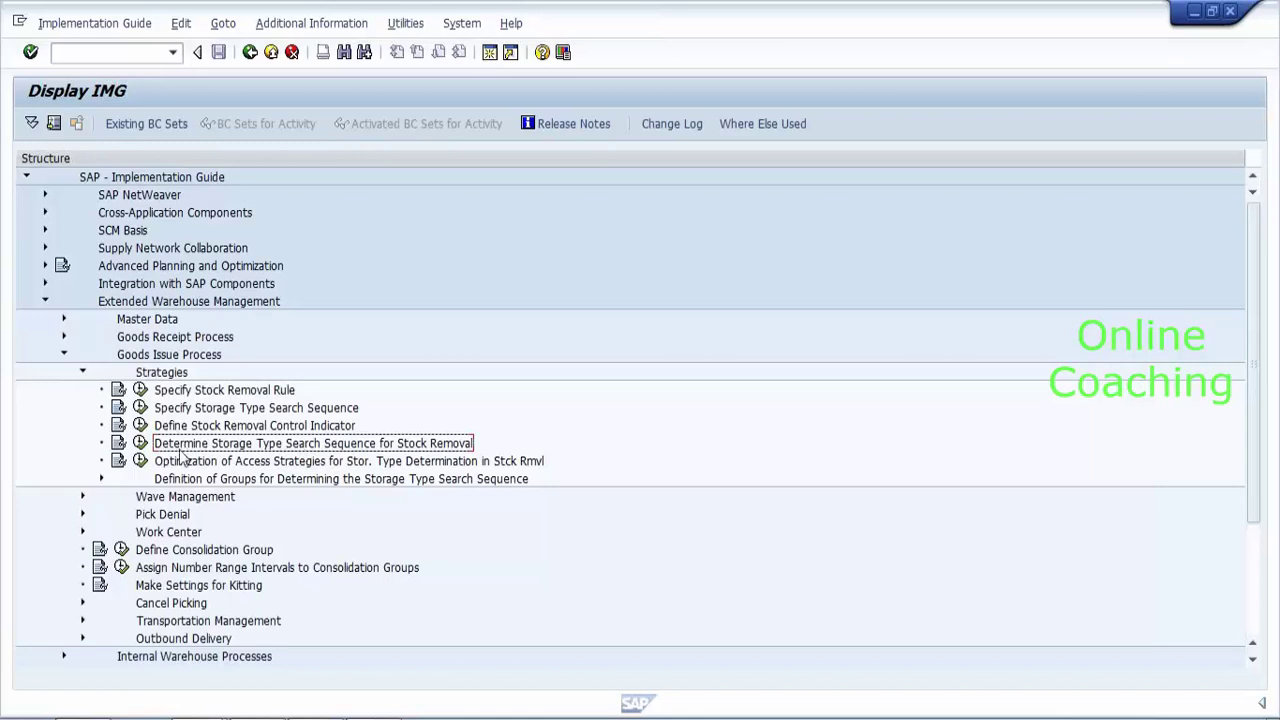
Examine the optimization of access strategies for storage type determination, widening the Q and S columns, and return to the implementation guide.
left_click(141, 461)
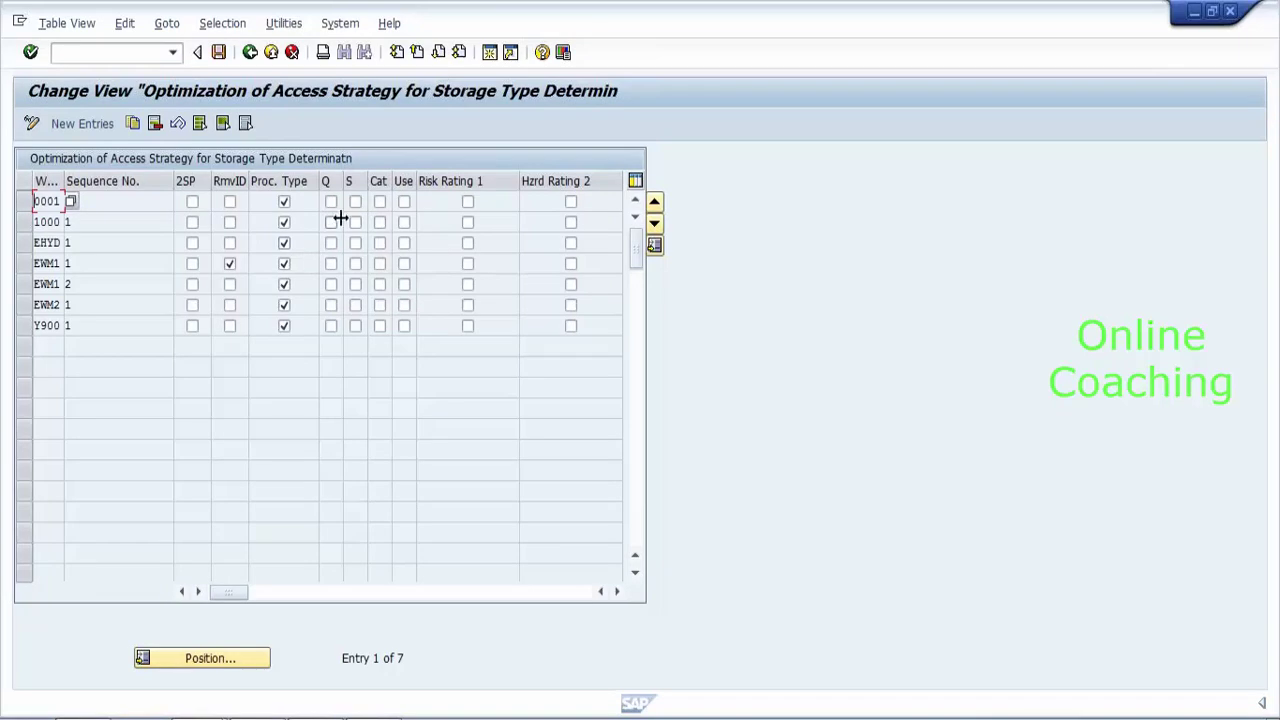
left_click_drag(344, 185, 366, 185)
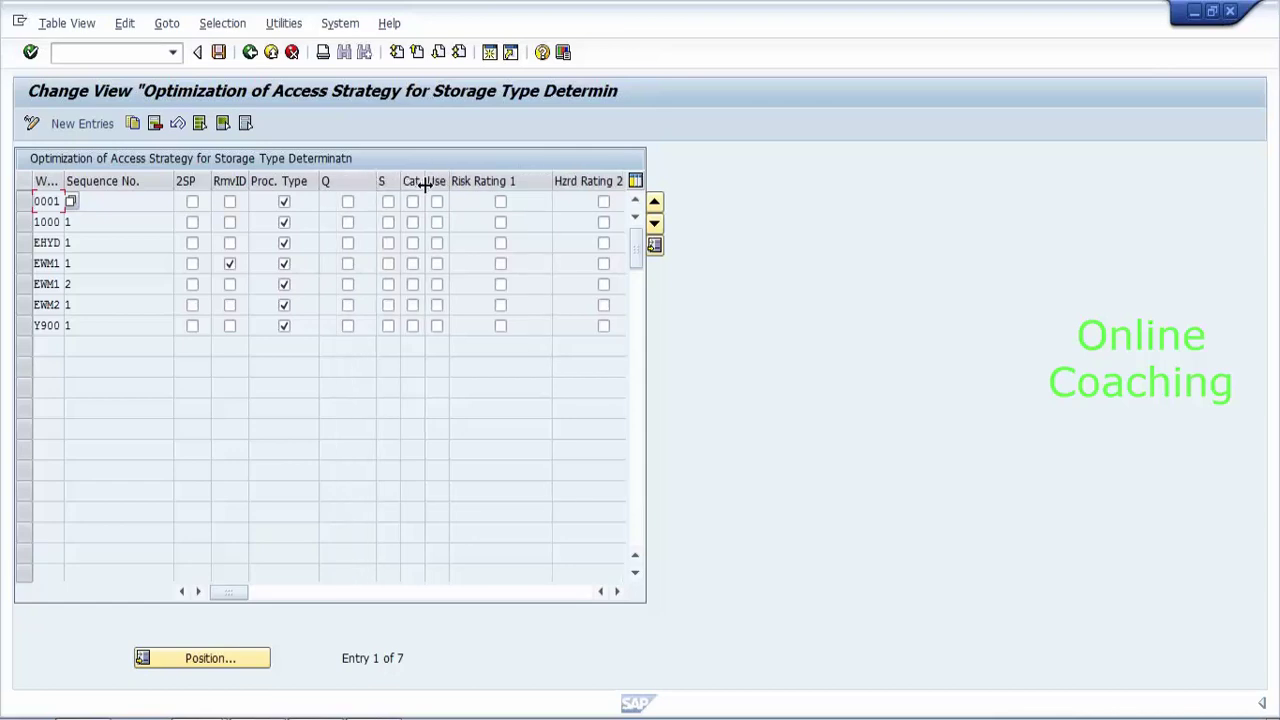
left_click_drag(401, 181, 480, 191)
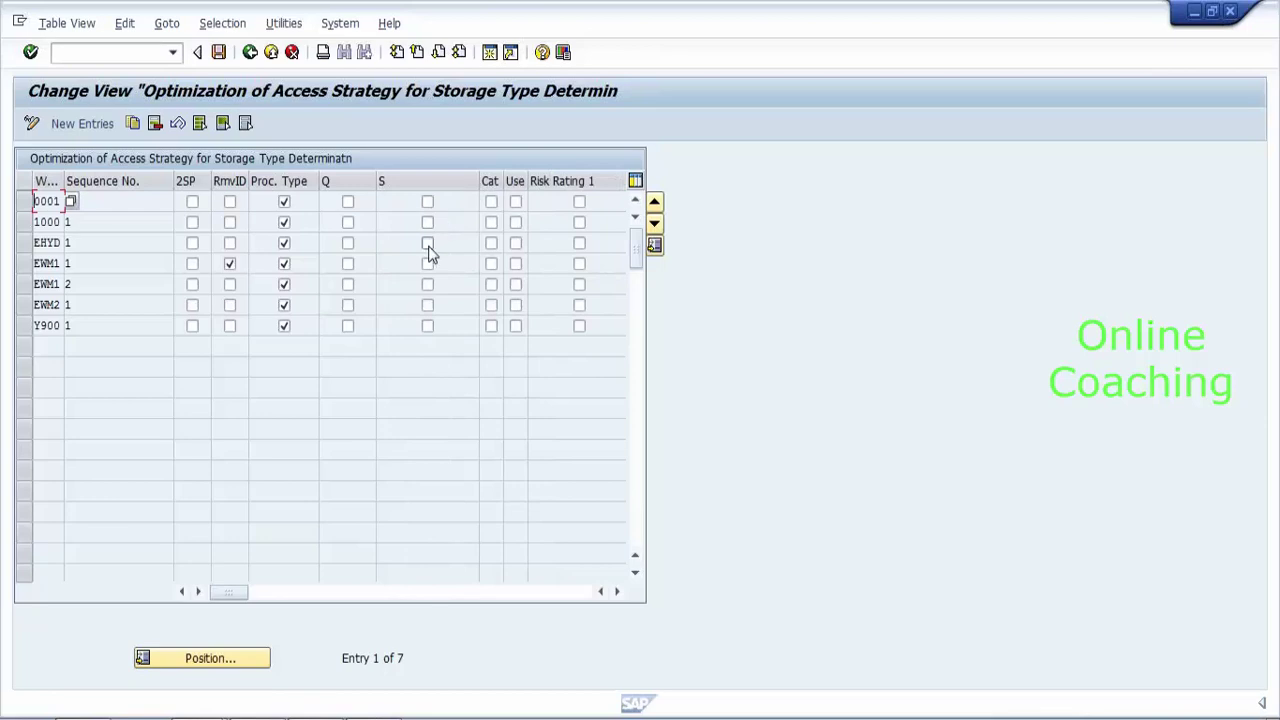
left_click(70, 242)
left_click(250, 55)
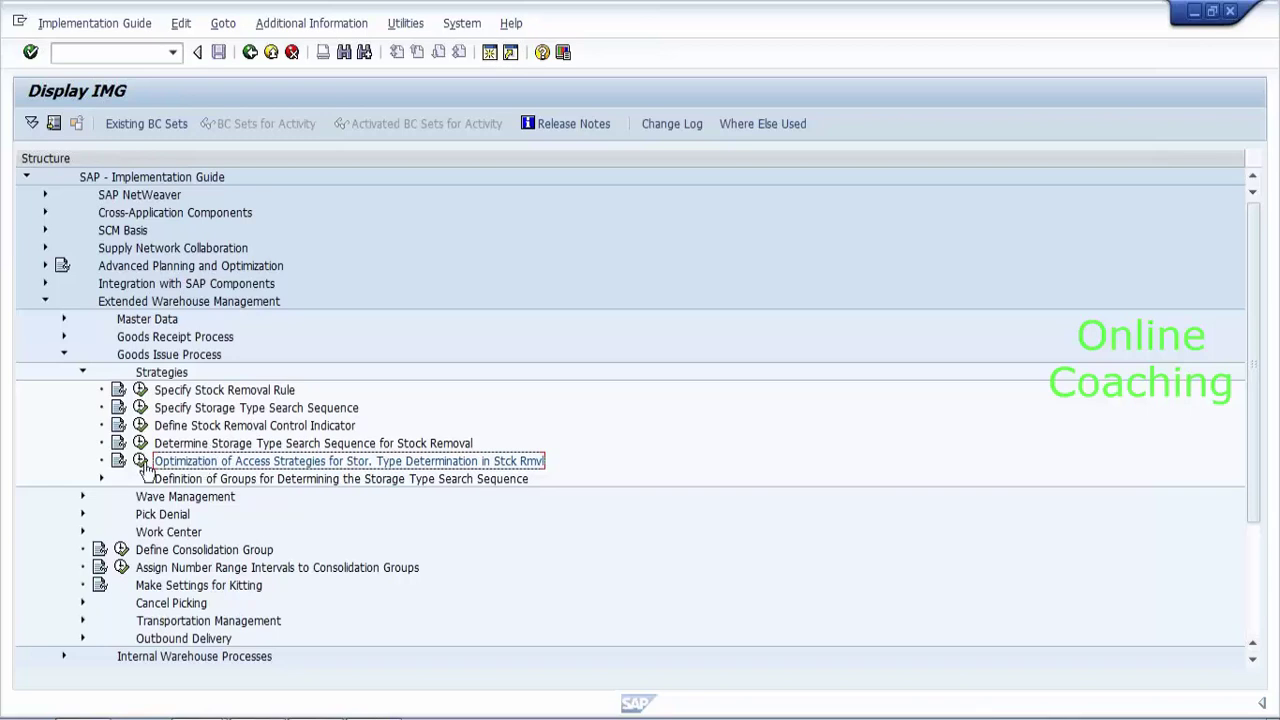
Enable RmvID for warehouse EHYD, sequence 1, in the optimization of access strategies for storage type determination in stock removal.
left_click(83, 373)
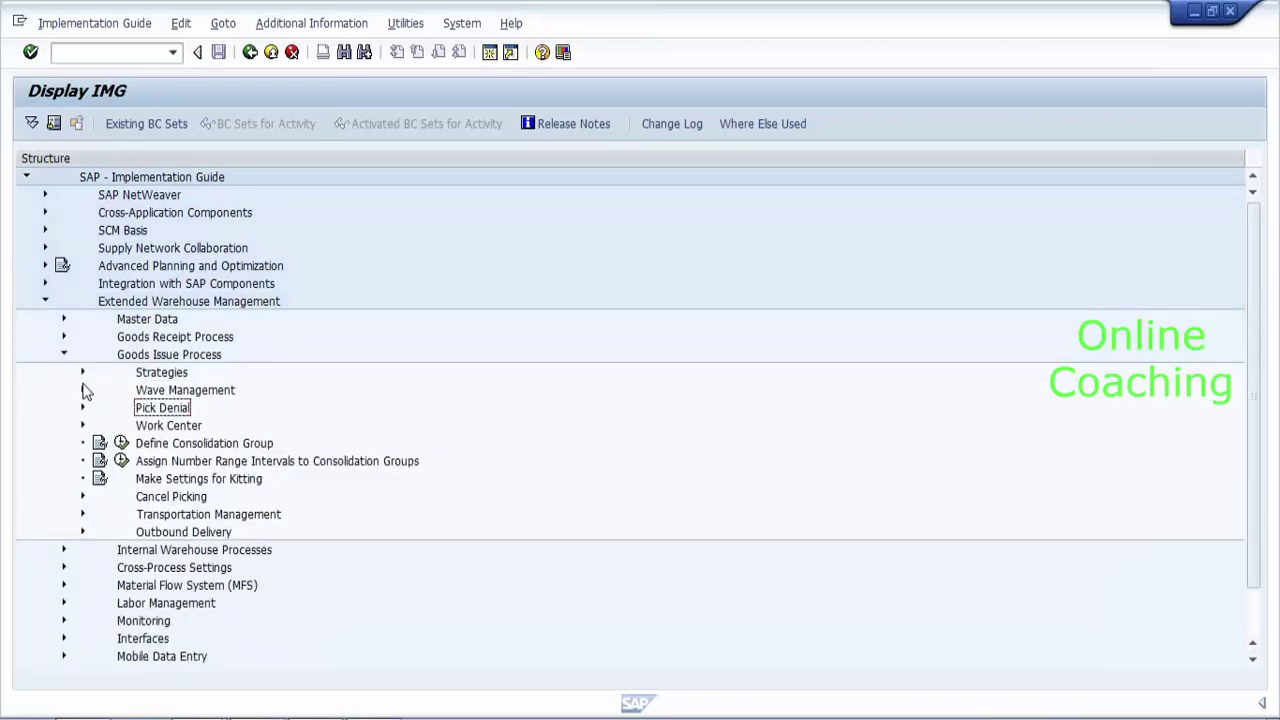
left_click(83, 373)
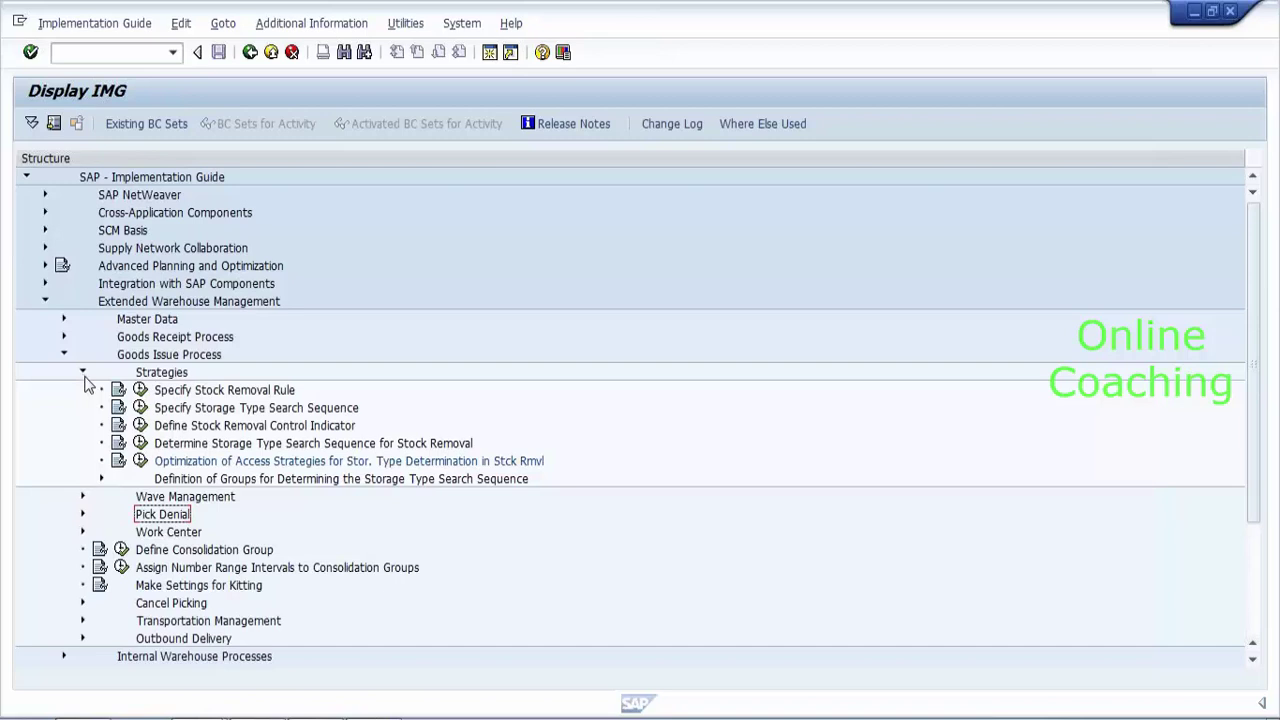
left_click(141, 462)
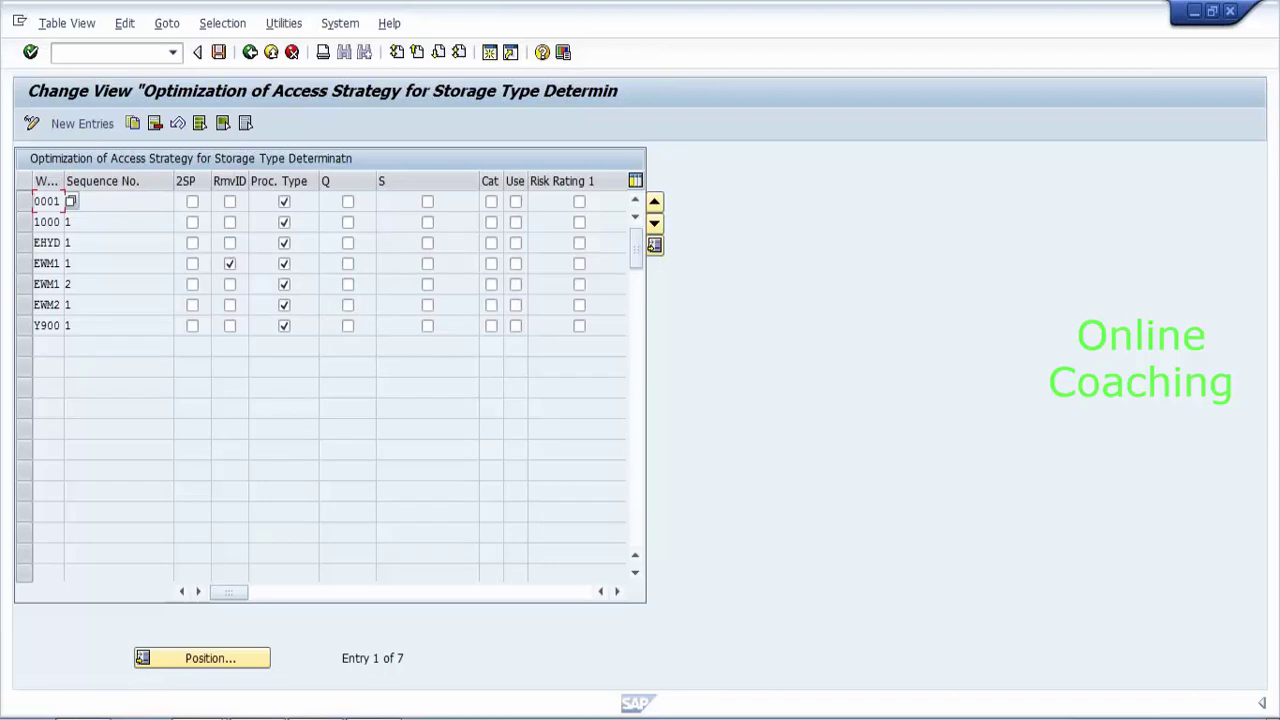
left_click(25, 243)
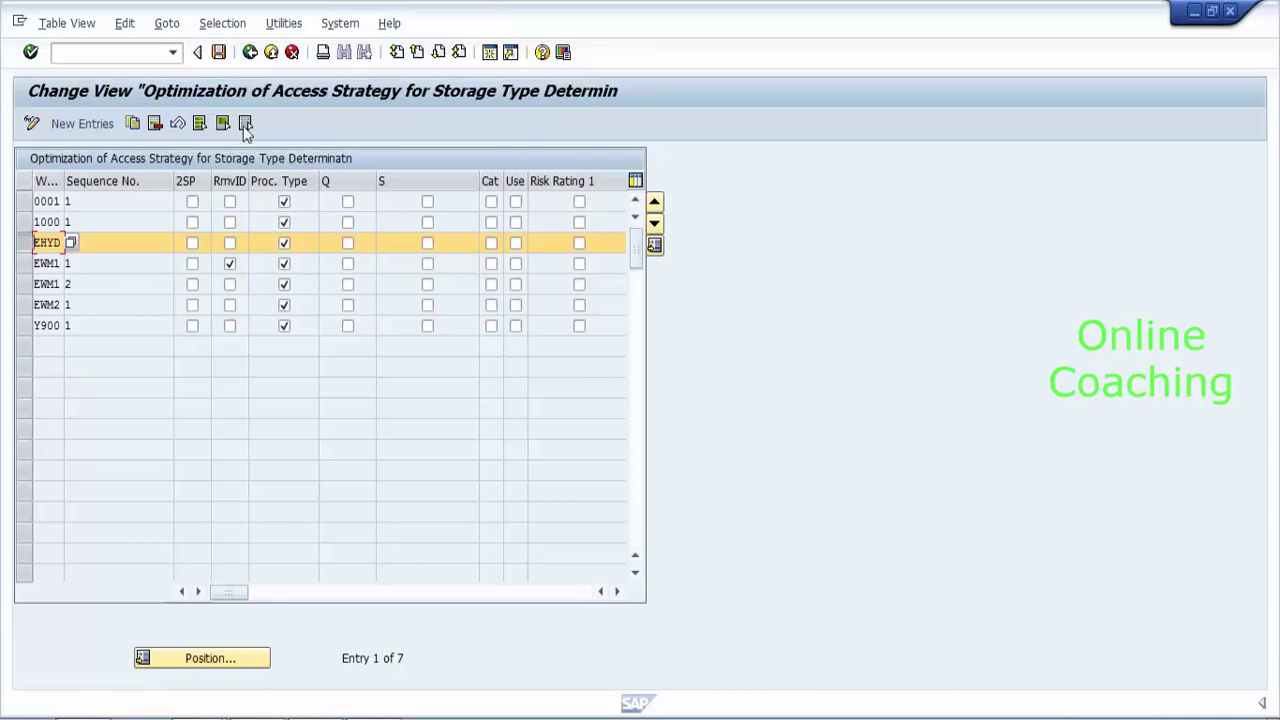
left_click(229, 244)
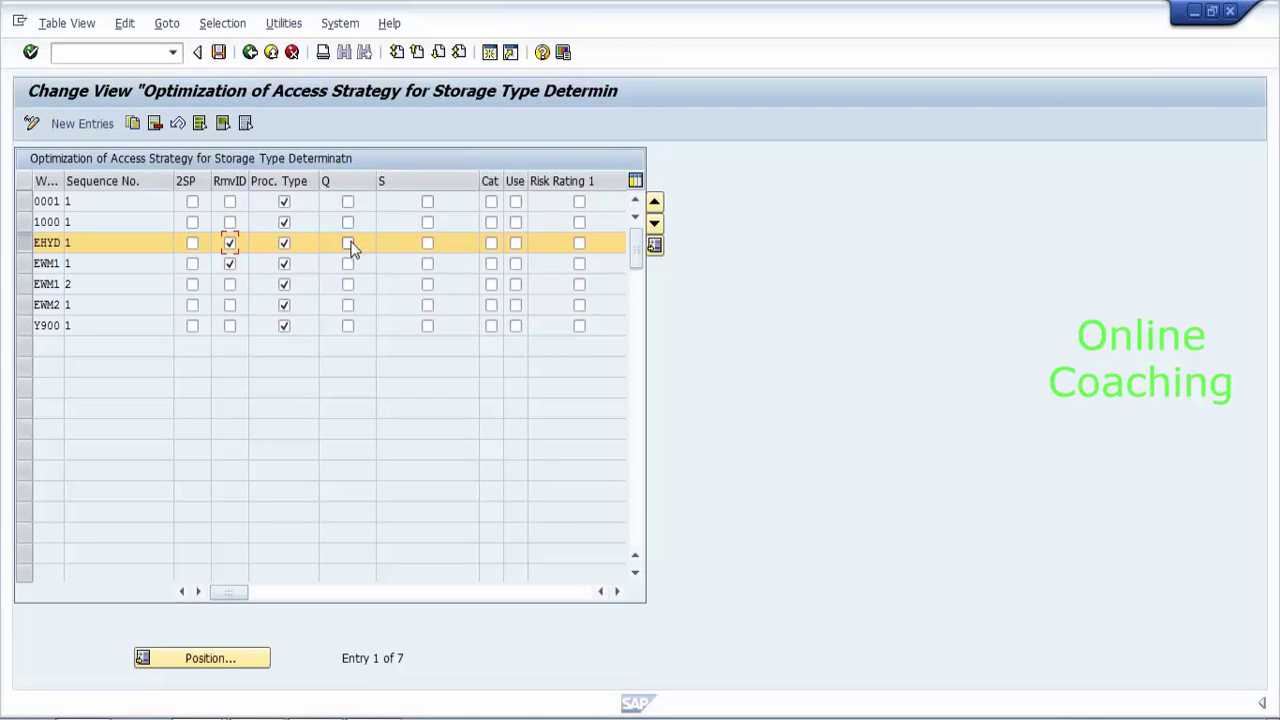
Leave the access strategy view and save the changes under customizing request SCMK900004.
left_click(250, 52)
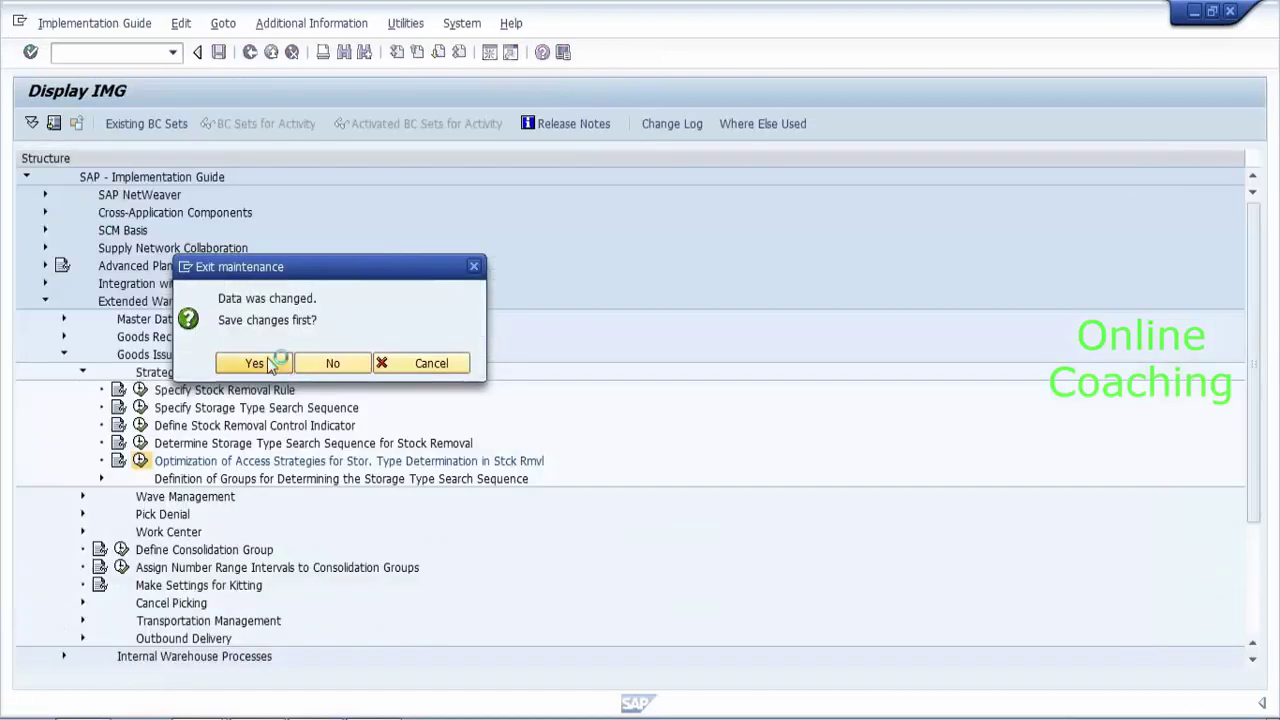
left_click(262, 364)
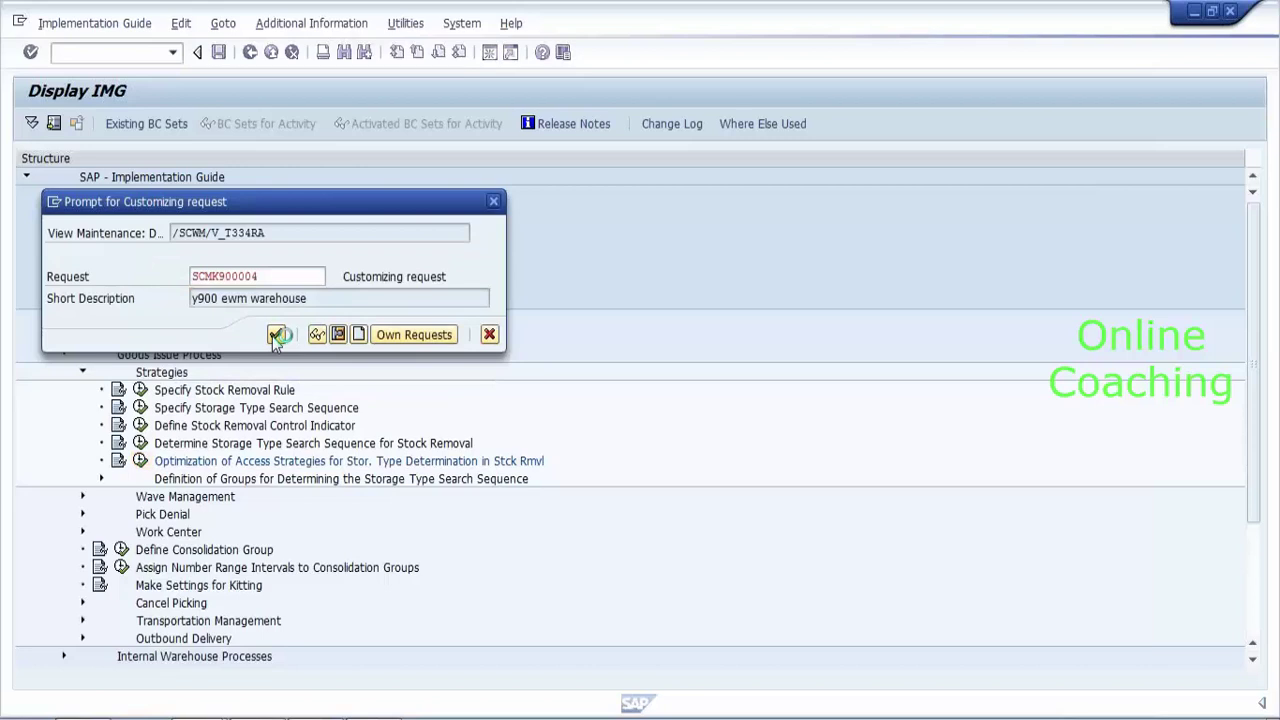
left_click(277, 336)
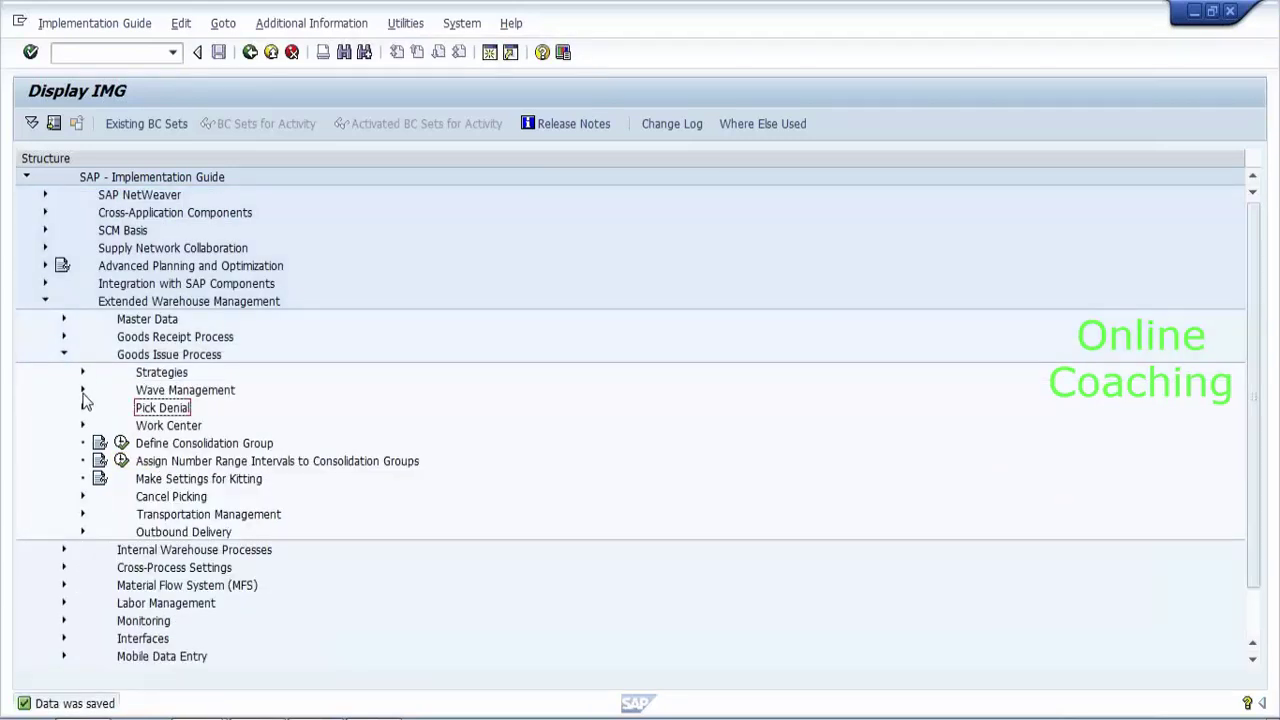
Expand General Settings under Wave Management and check the end of the notes in Notepad.
left_click(83, 391)
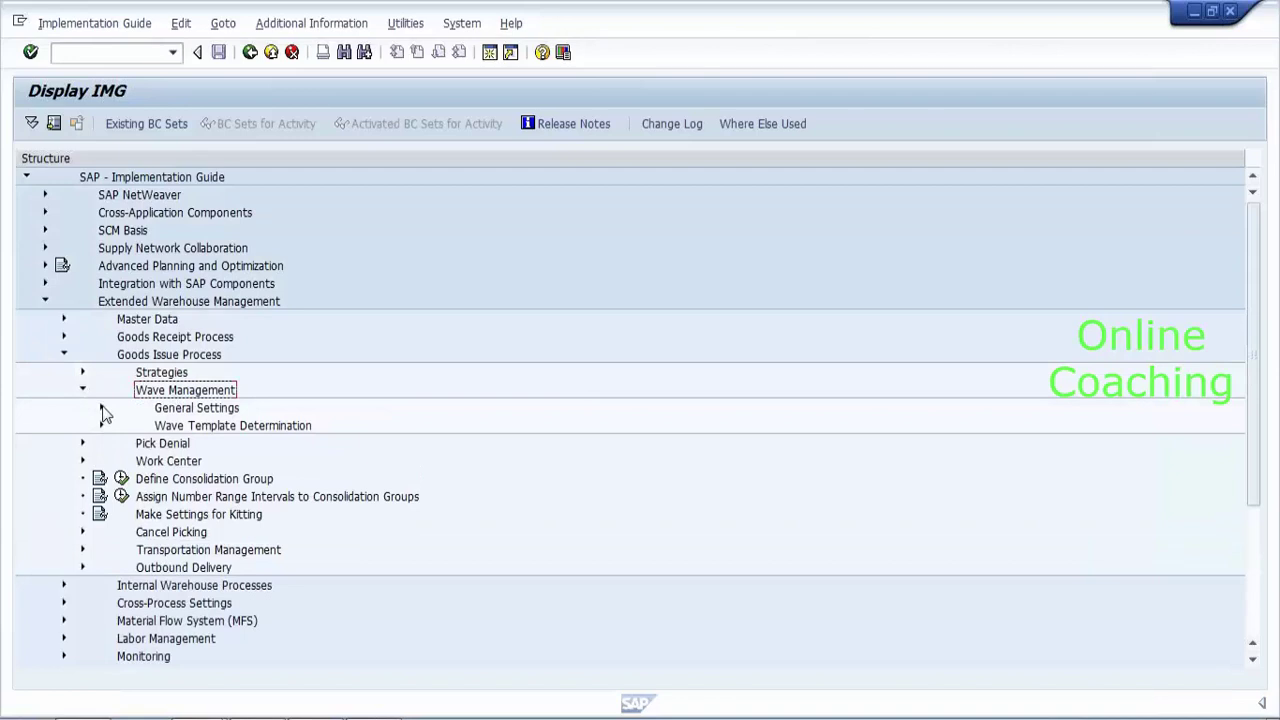
left_click(101, 408)
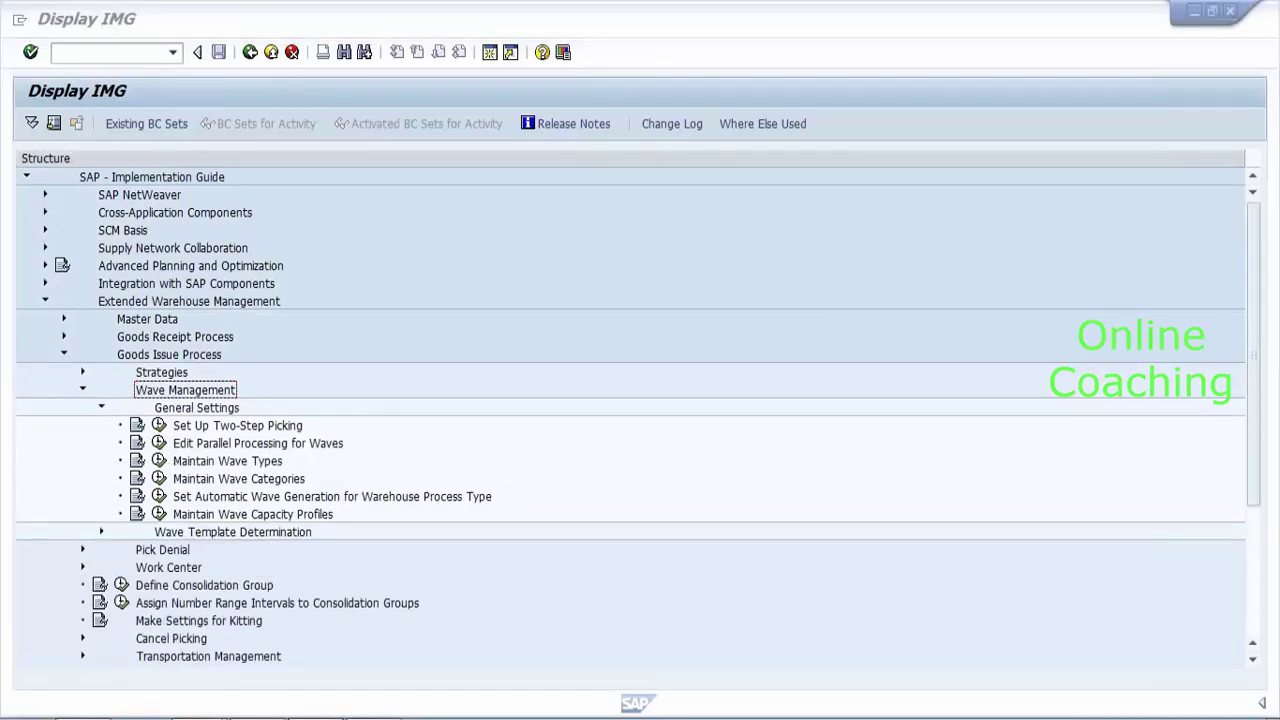
left_click(600, 716)
scroll(40, 514, "down", 10)
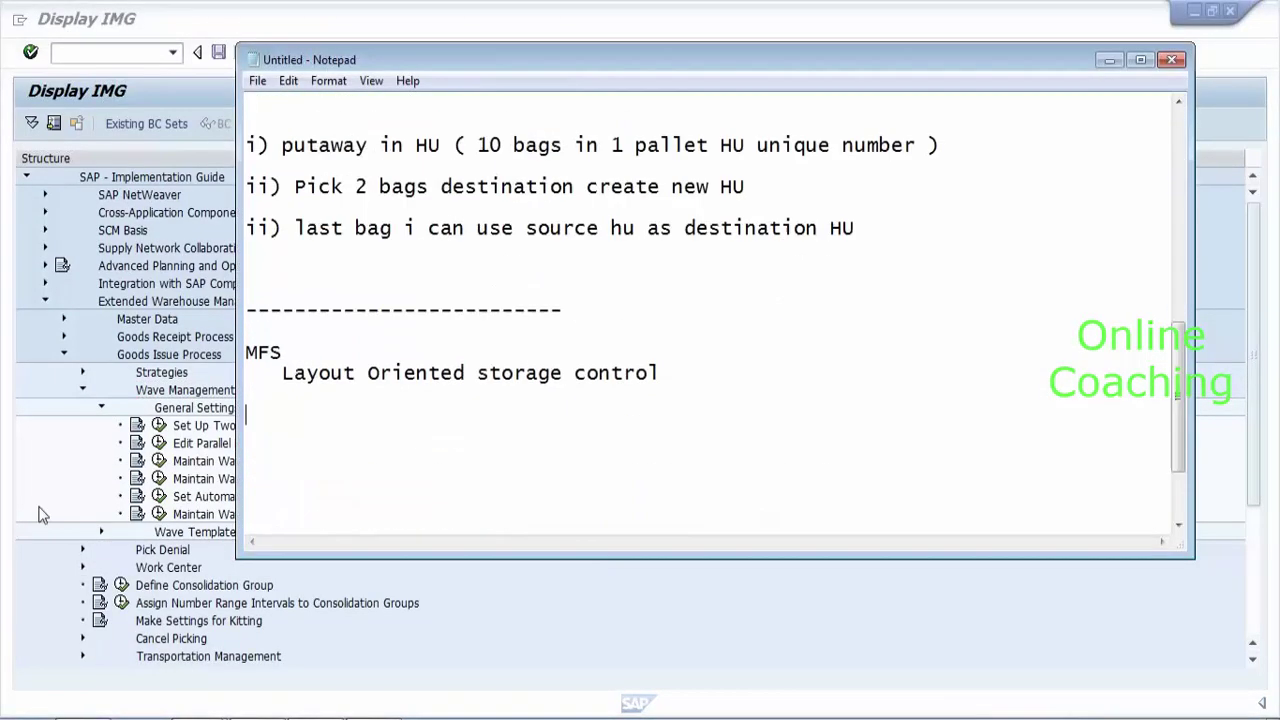
left_click(40, 514)
Review the Set Up Two-Step Picking table and the possible two-step picking values for warehouse EUSW, then return to the implementation guide.
left_click(268, 428)
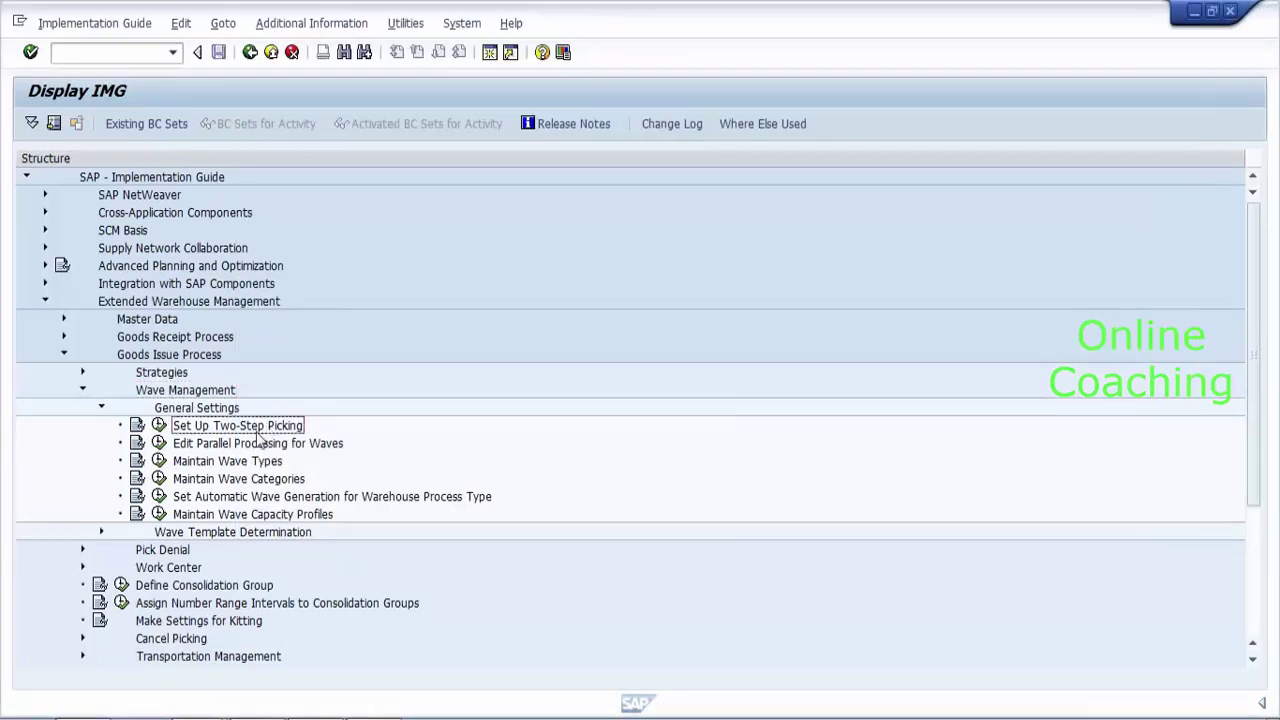
left_click(159, 425)
left_click(160, 426)
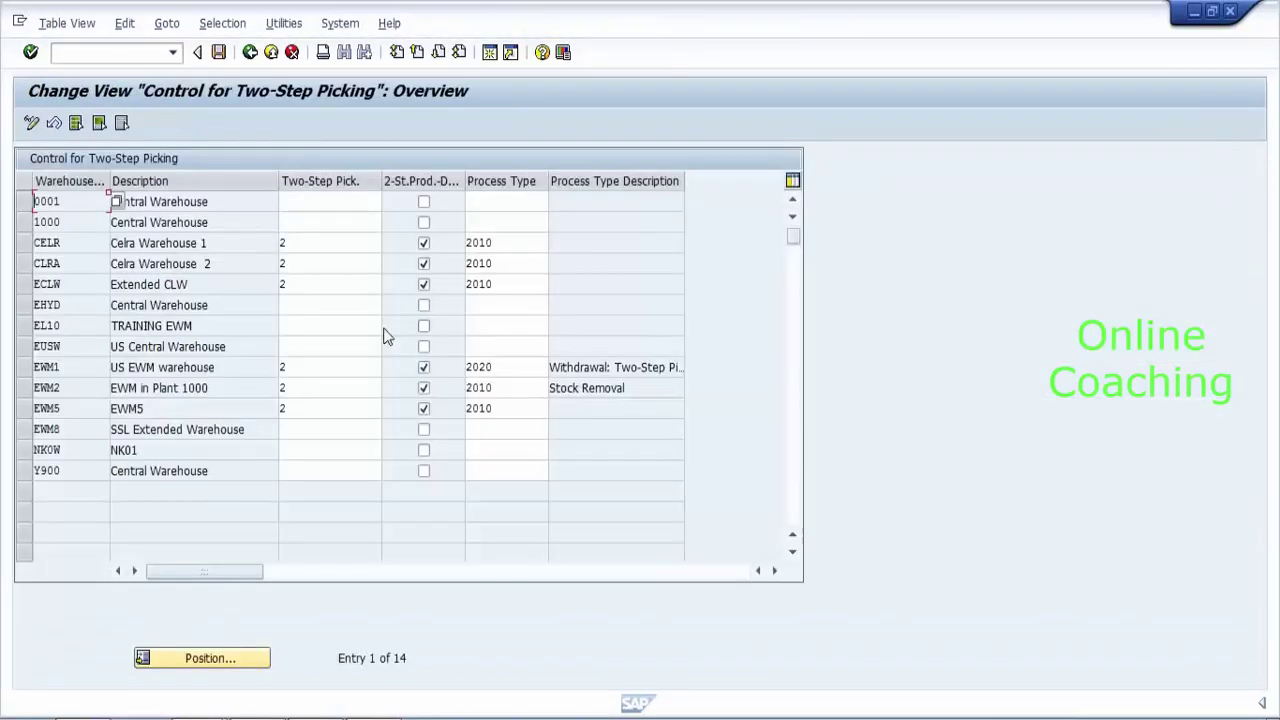
left_click(339, 346)
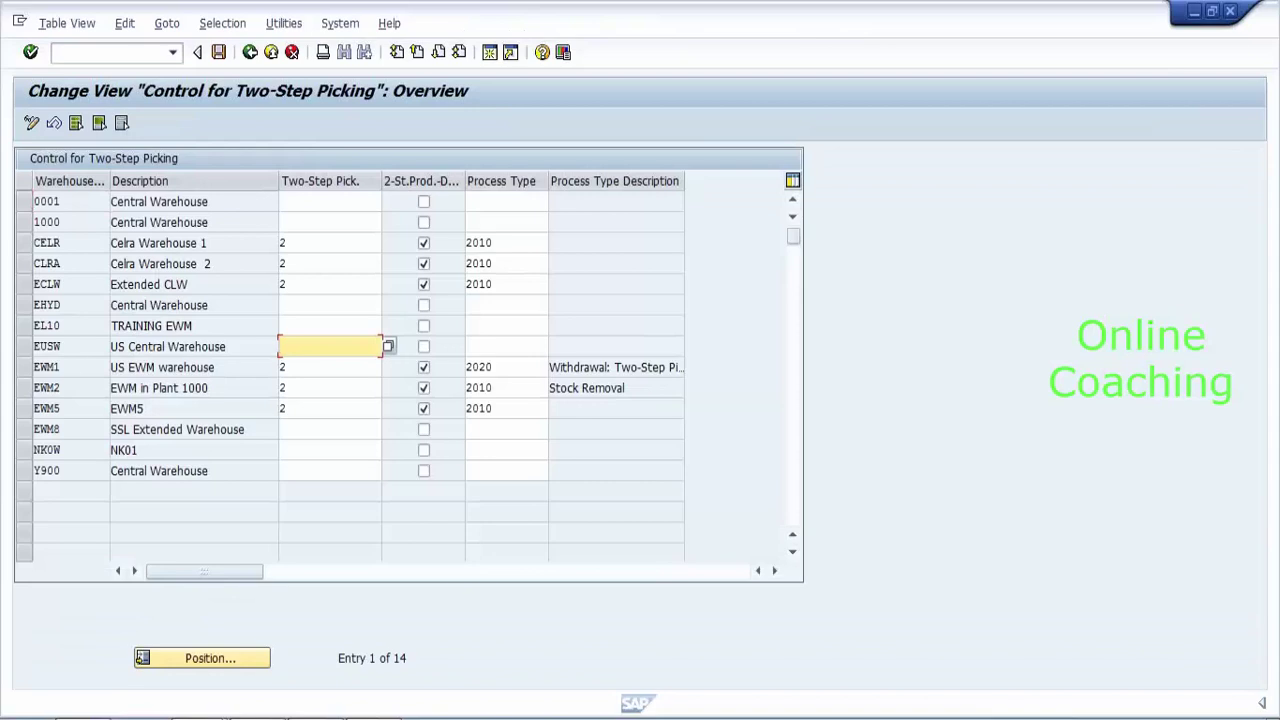
key("Return")
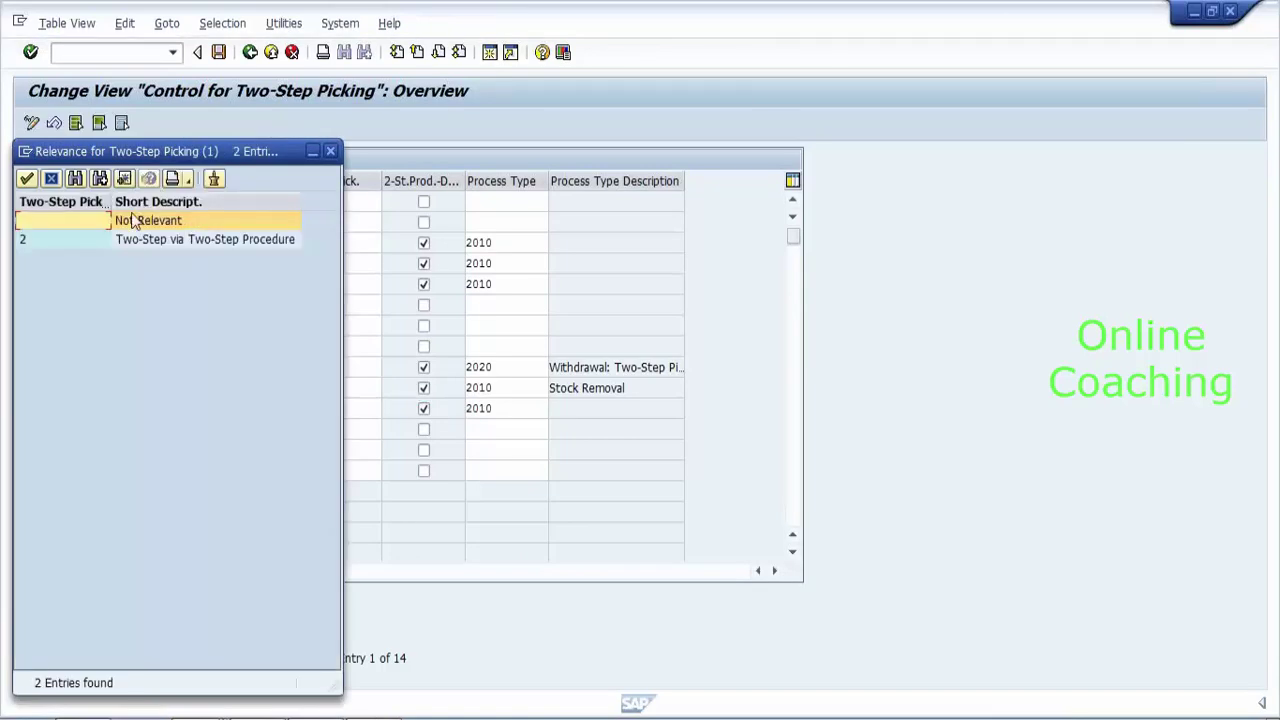
left_click(53, 181)
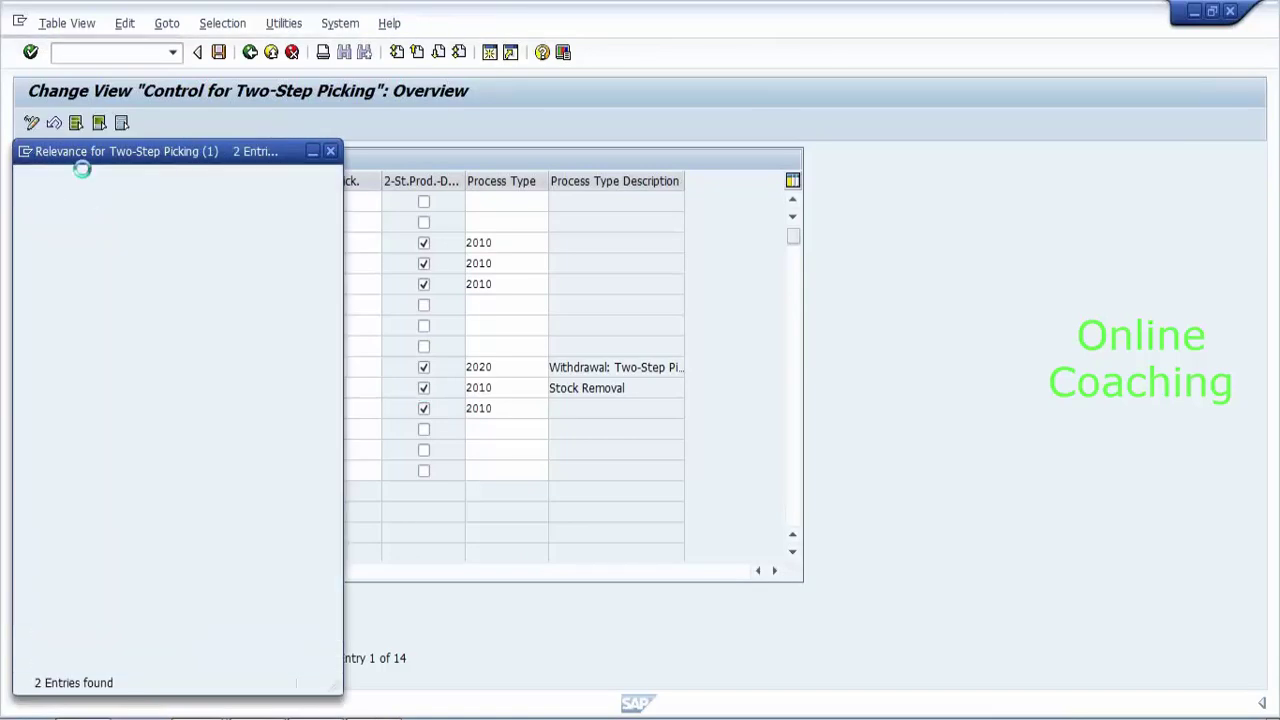
left_click(250, 53)
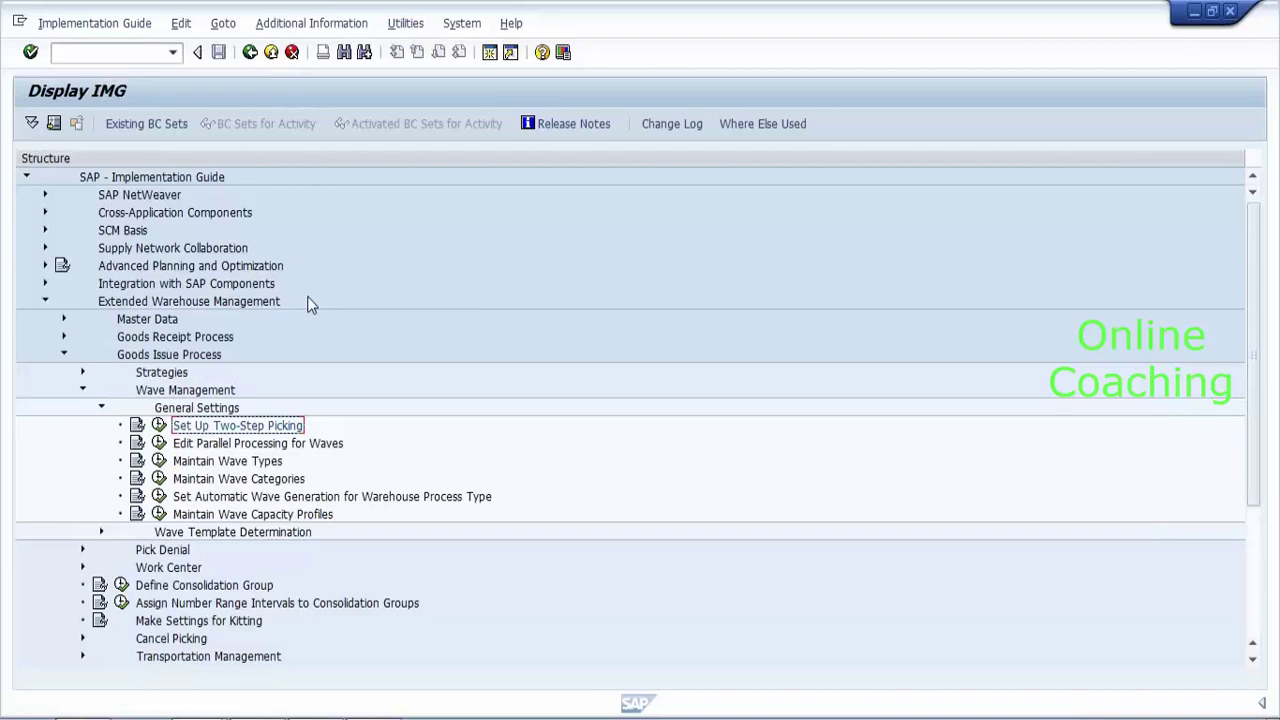
Open Edit Parallel Processing for Waves and widen the Parallel Wave column to review the table's settings.
left_click(244, 443)
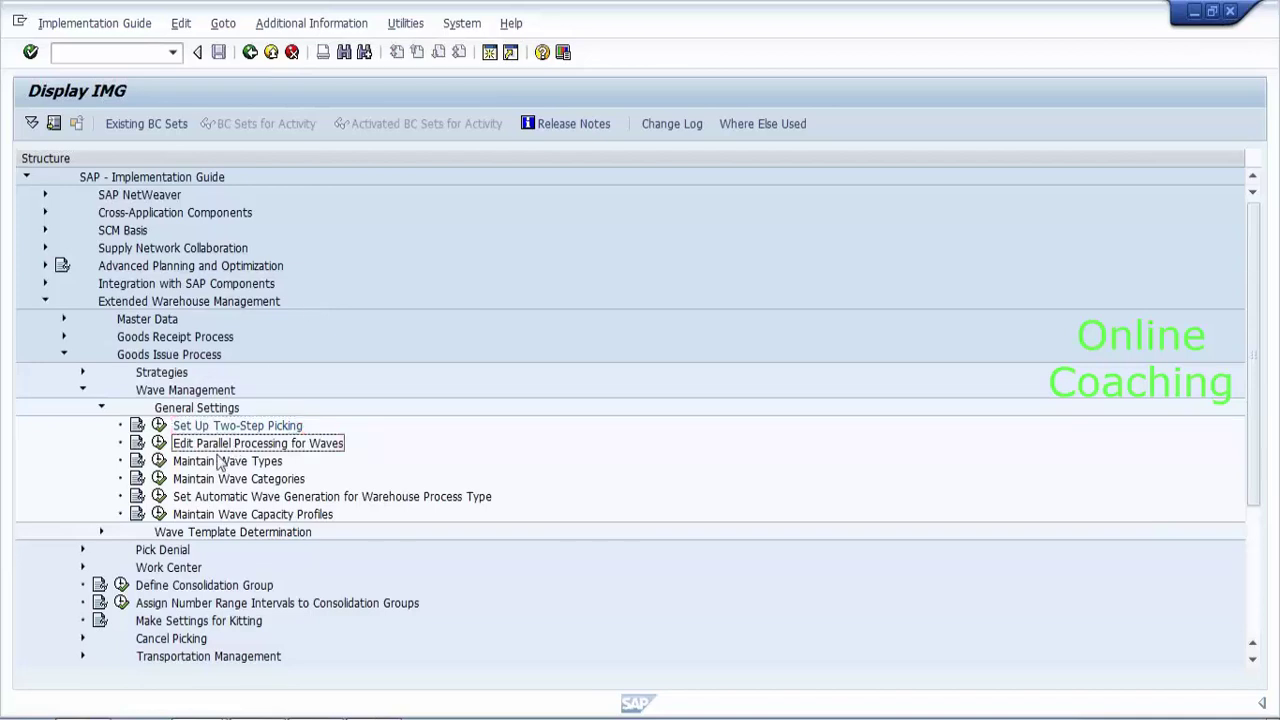
left_click(159, 443)
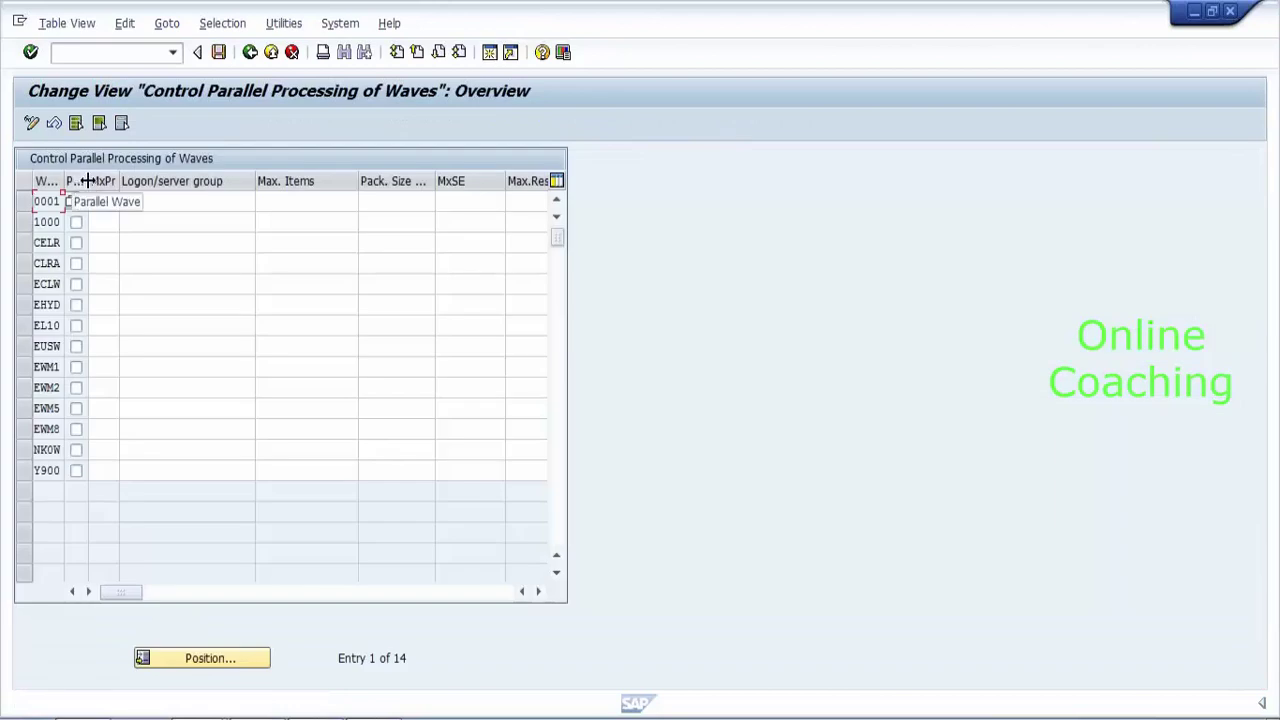
left_click_drag(90, 180, 140, 181)
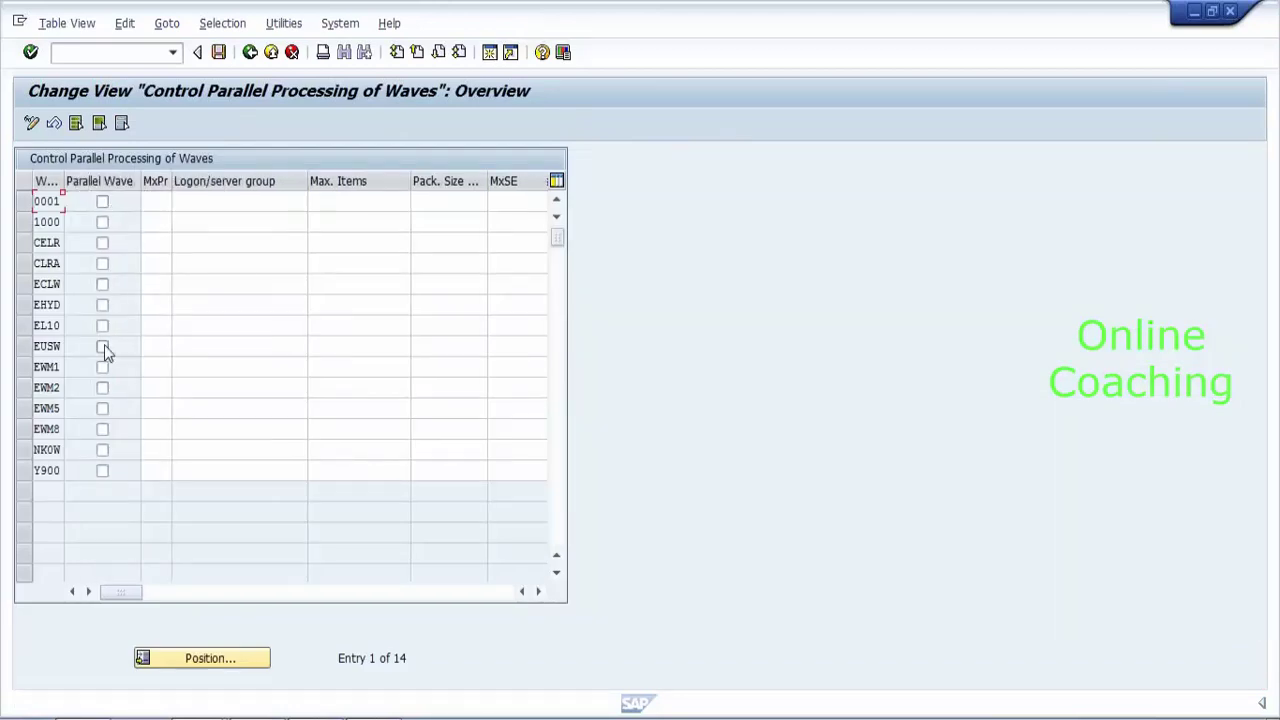
key("Tab")
key("Tab")
key("Tab")
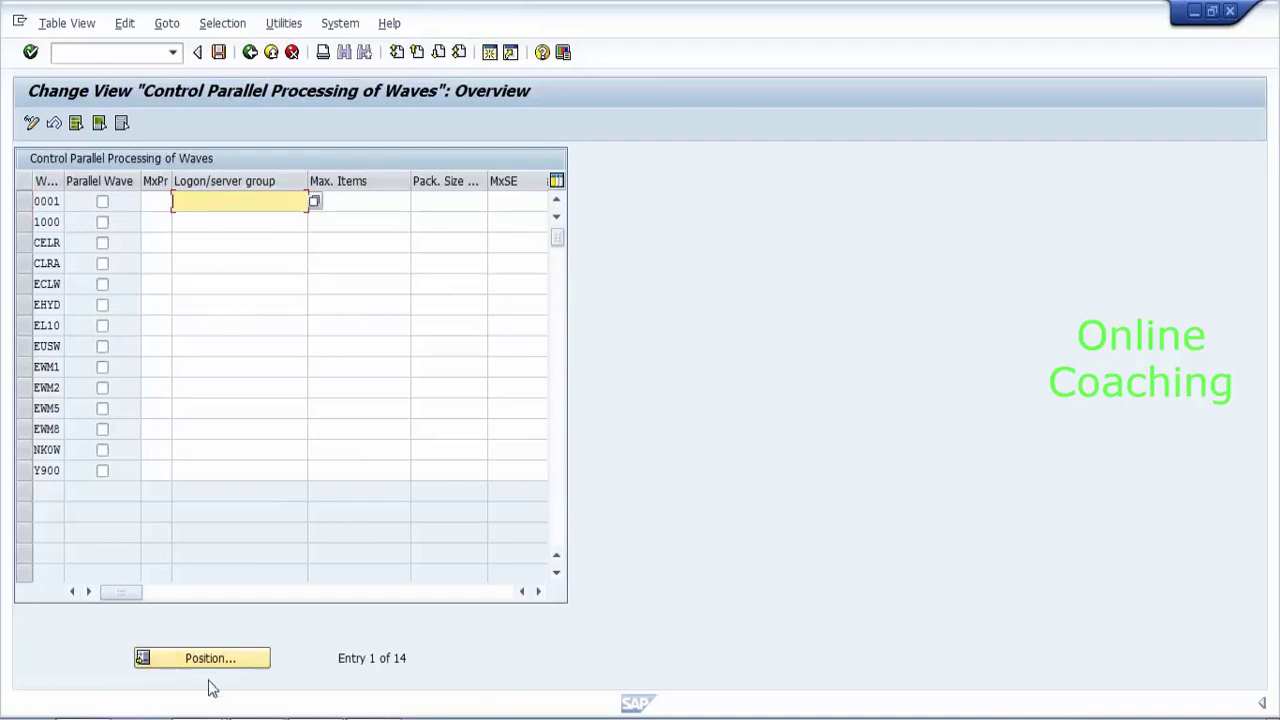
Switch to Notepad and add the notes "100 deliveries to one wave" and, indented below, "100 items in each delivery".
key("alt+Tab")
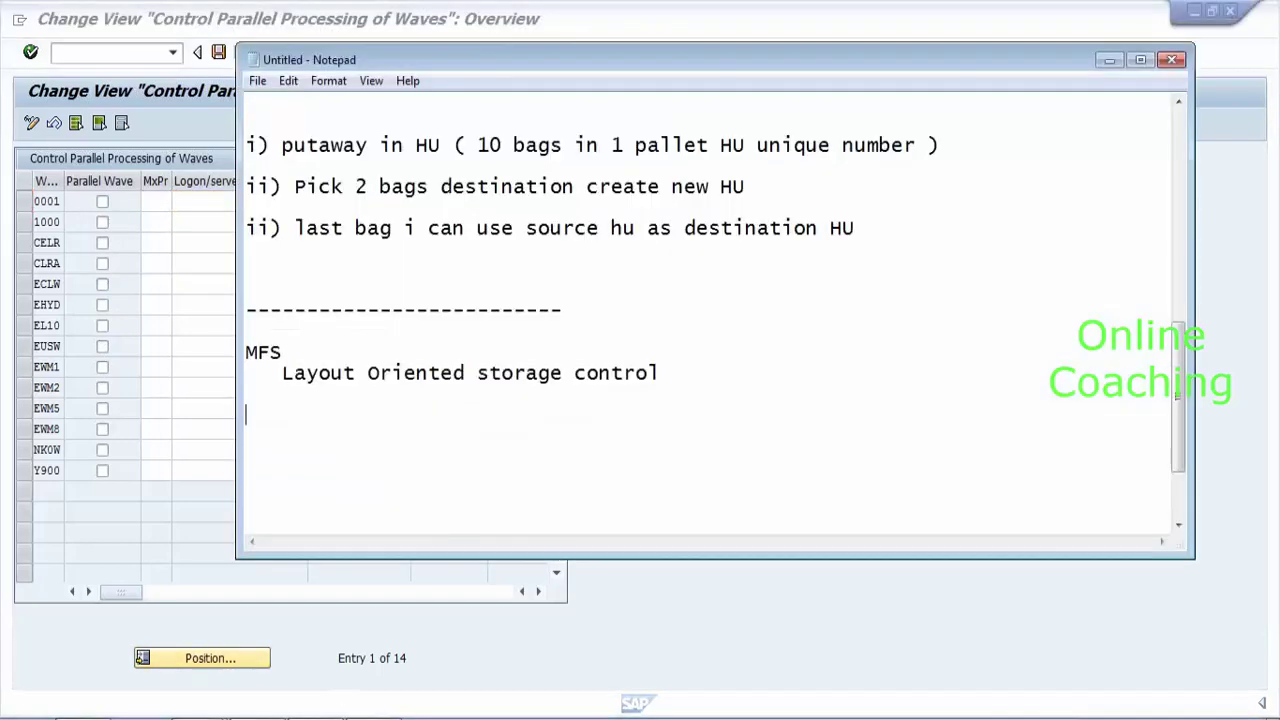
type("100 deliveries to")
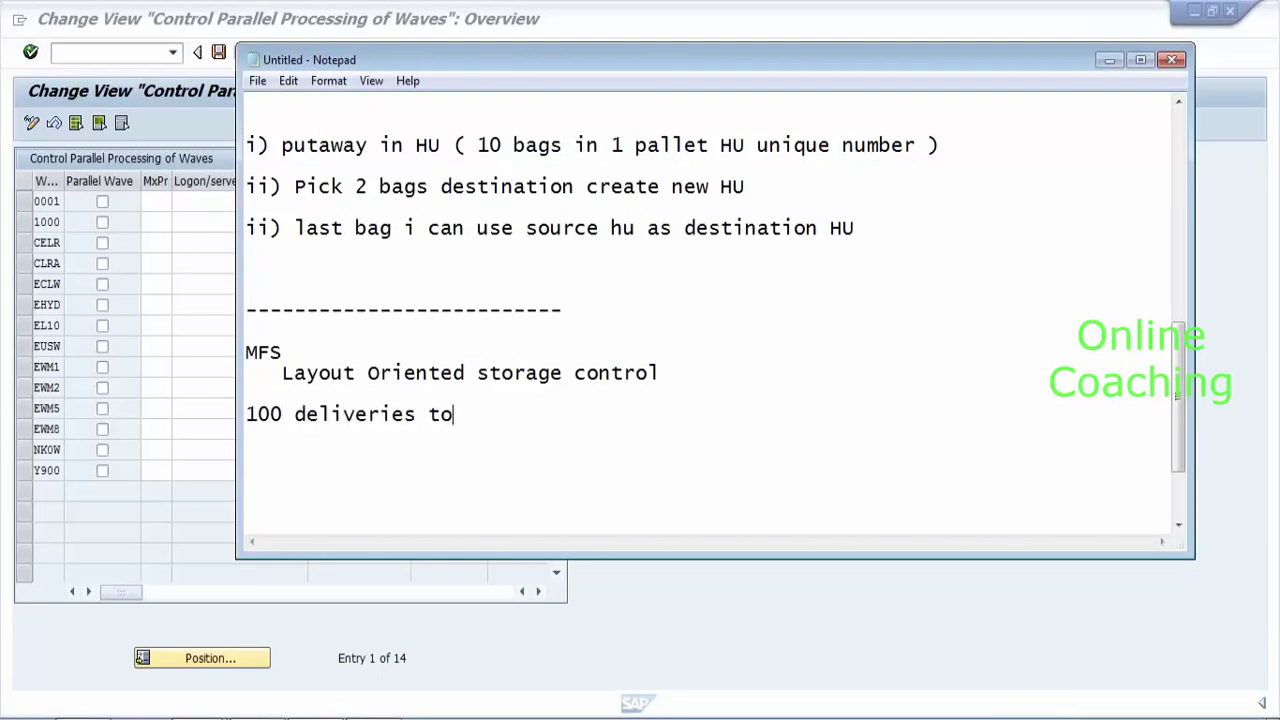
type(" one wave")
key("Return")
key("Return")
type("100 ")
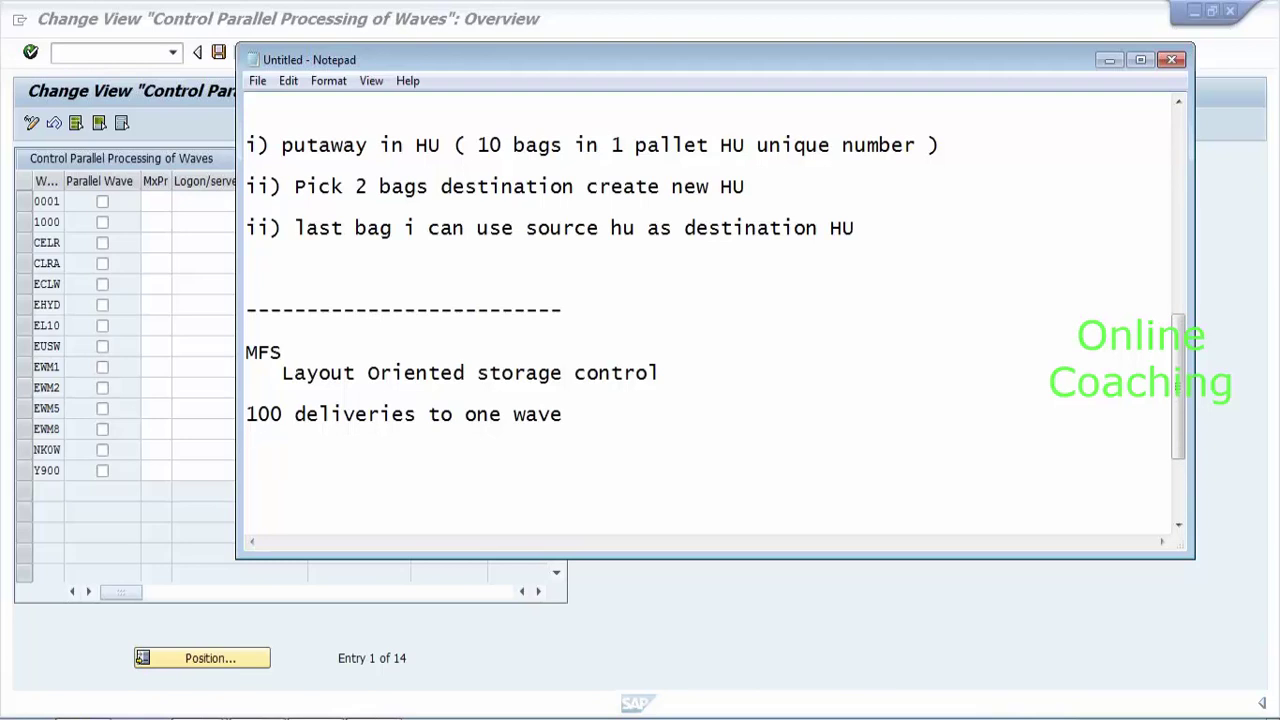
type("item")
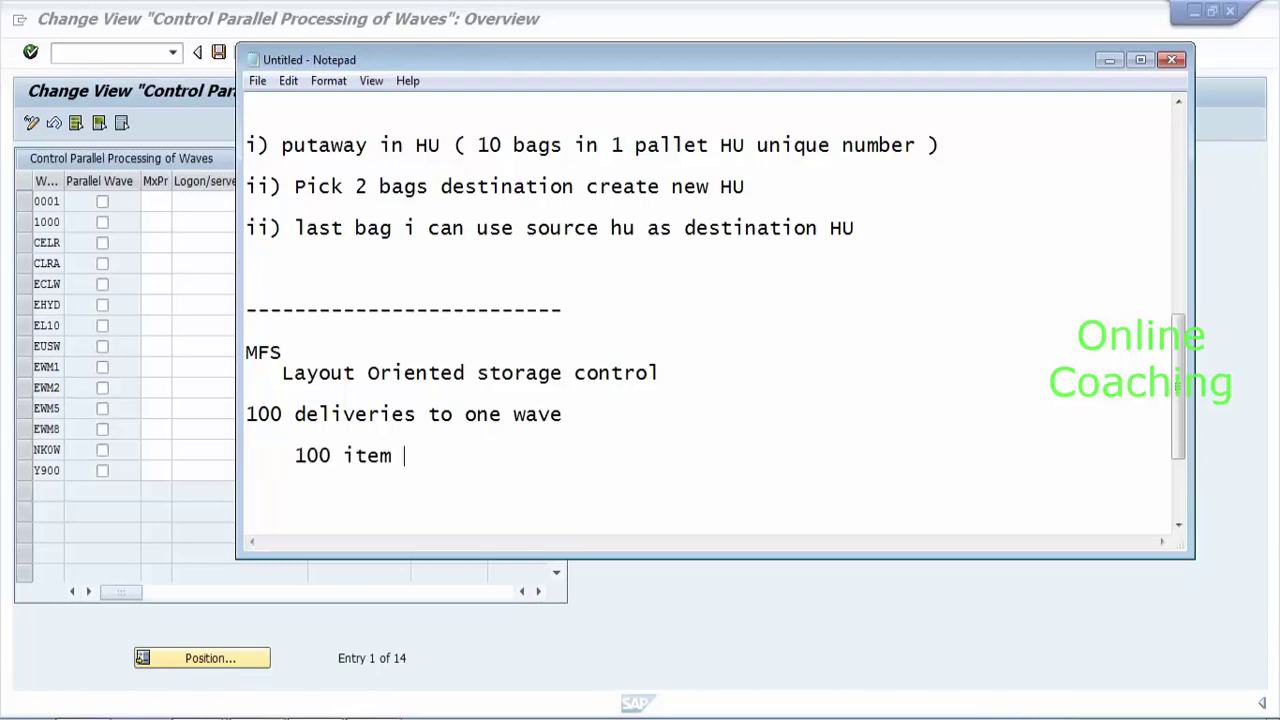
type("s in each delivery")
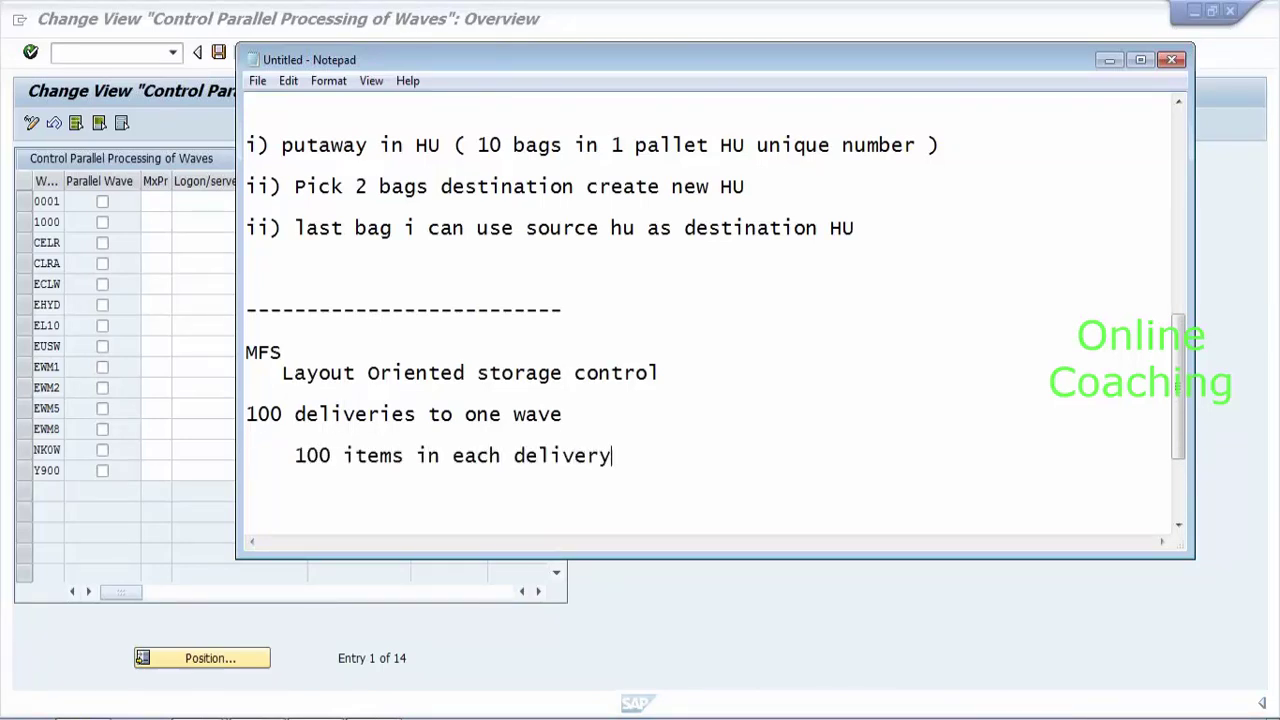
Add the calculation line "100 * 100 = 10000 tasks parallel" beneath the delivery items note.
key("Return")
type("100 * 100 = ")
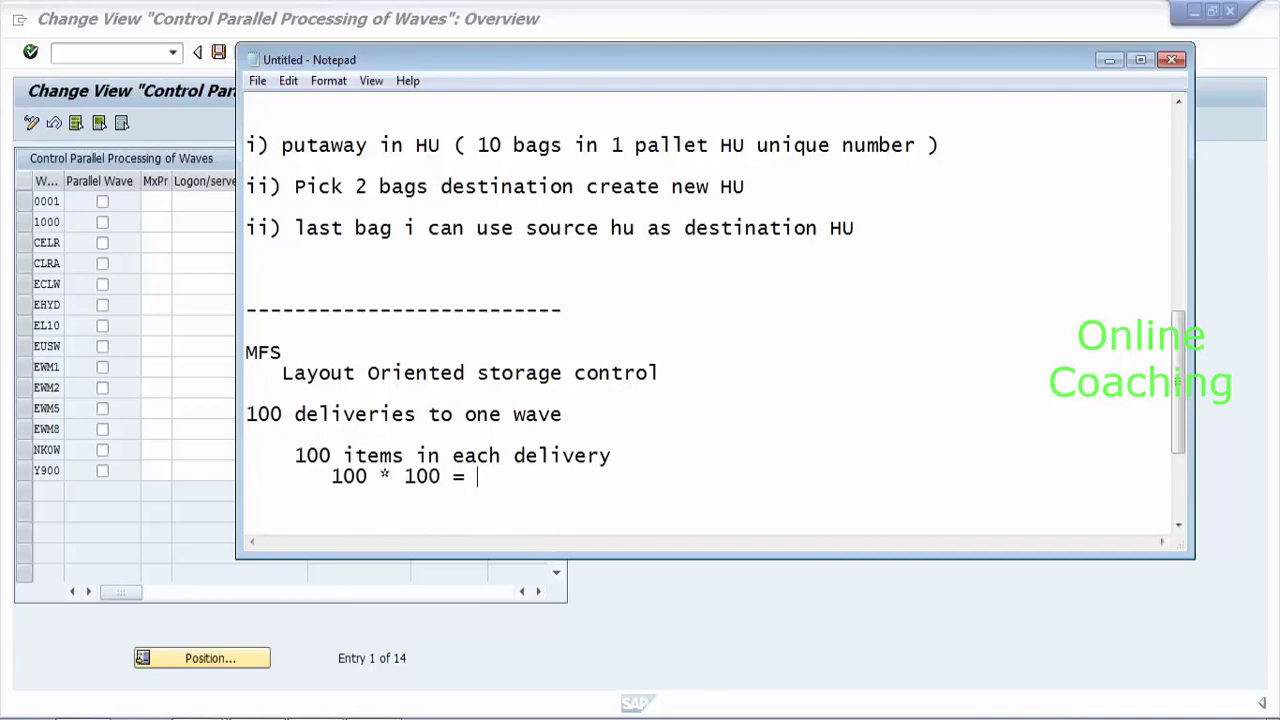
type("10000 tasks")
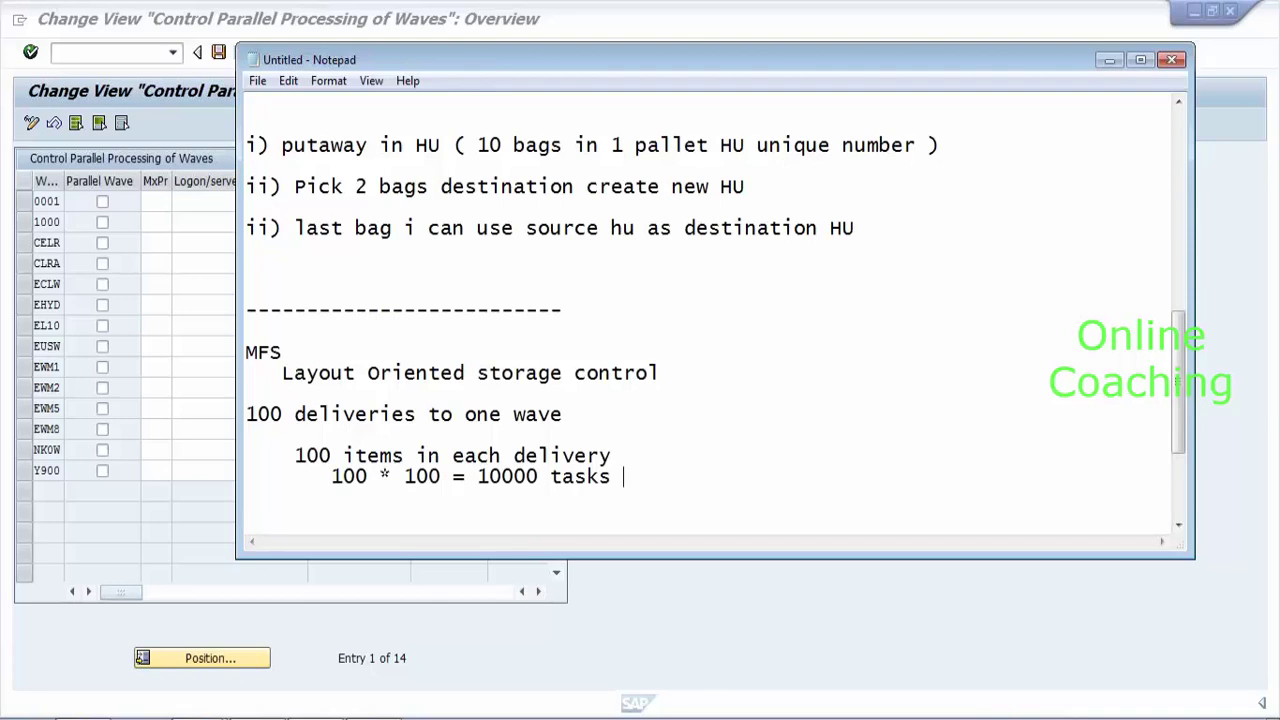
type("parallel")
Return to the parallel processing table in SAP and examine the MxPr and Logon/server group fields.
left_click(155, 222)
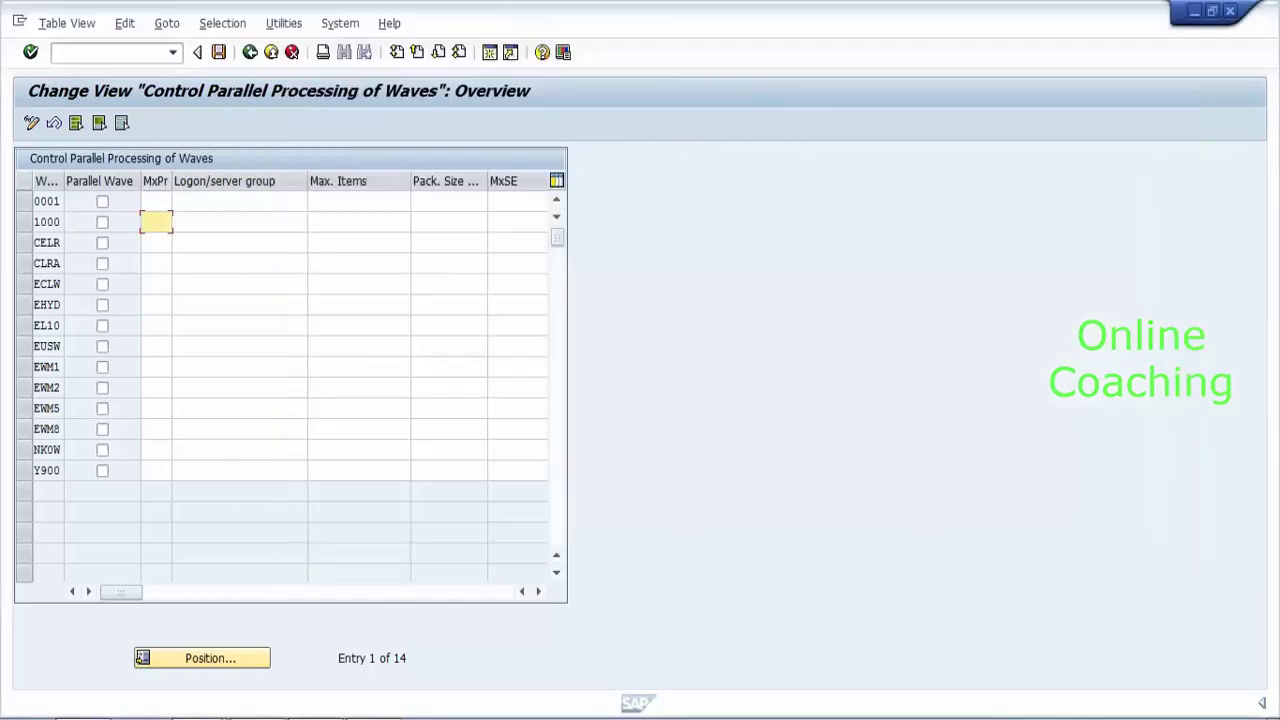
left_click(215, 201)
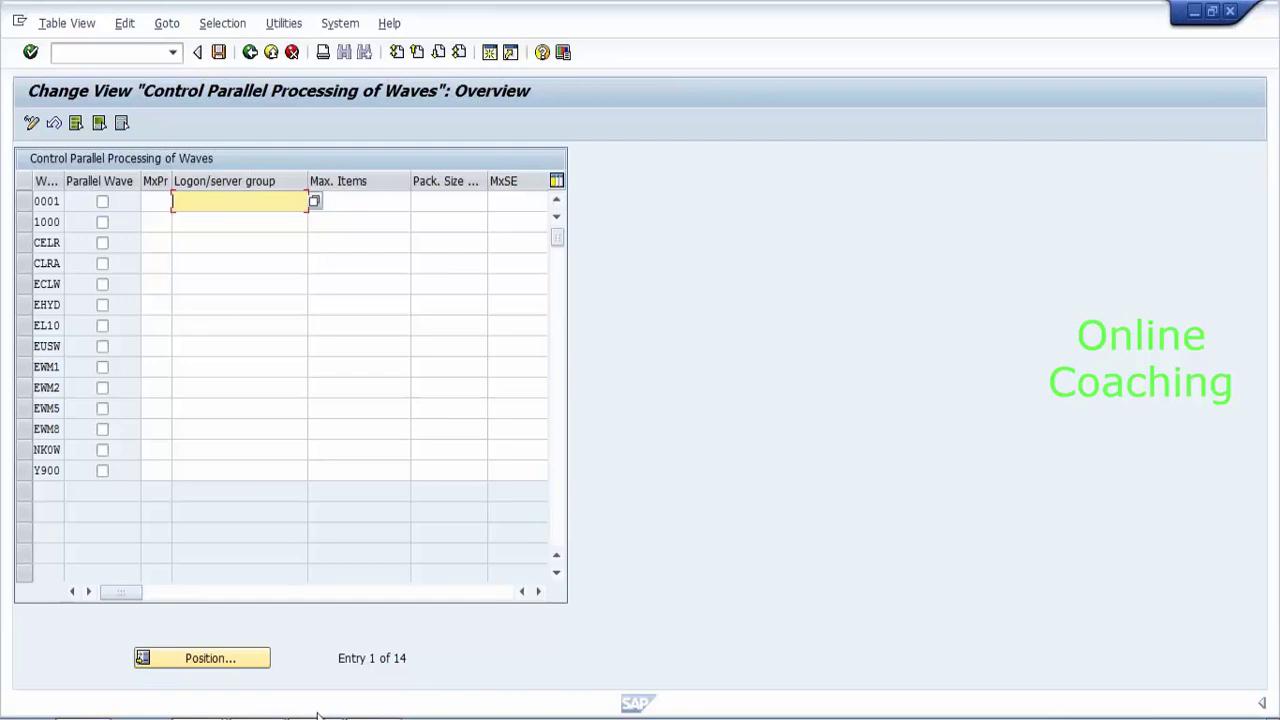
key("F4")
Add the note "1000 users" at the end of the Notepad notes and highlight its number for explanation.
key("alt+Tab")
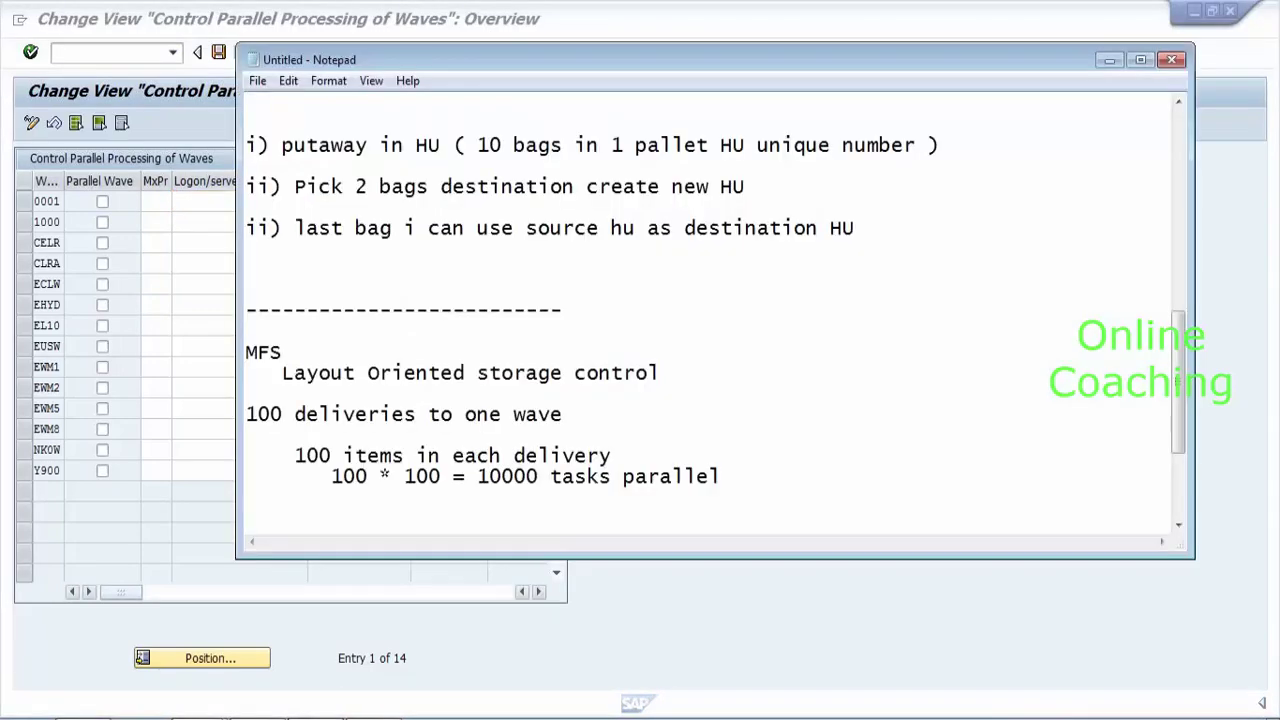
type("1000 users")
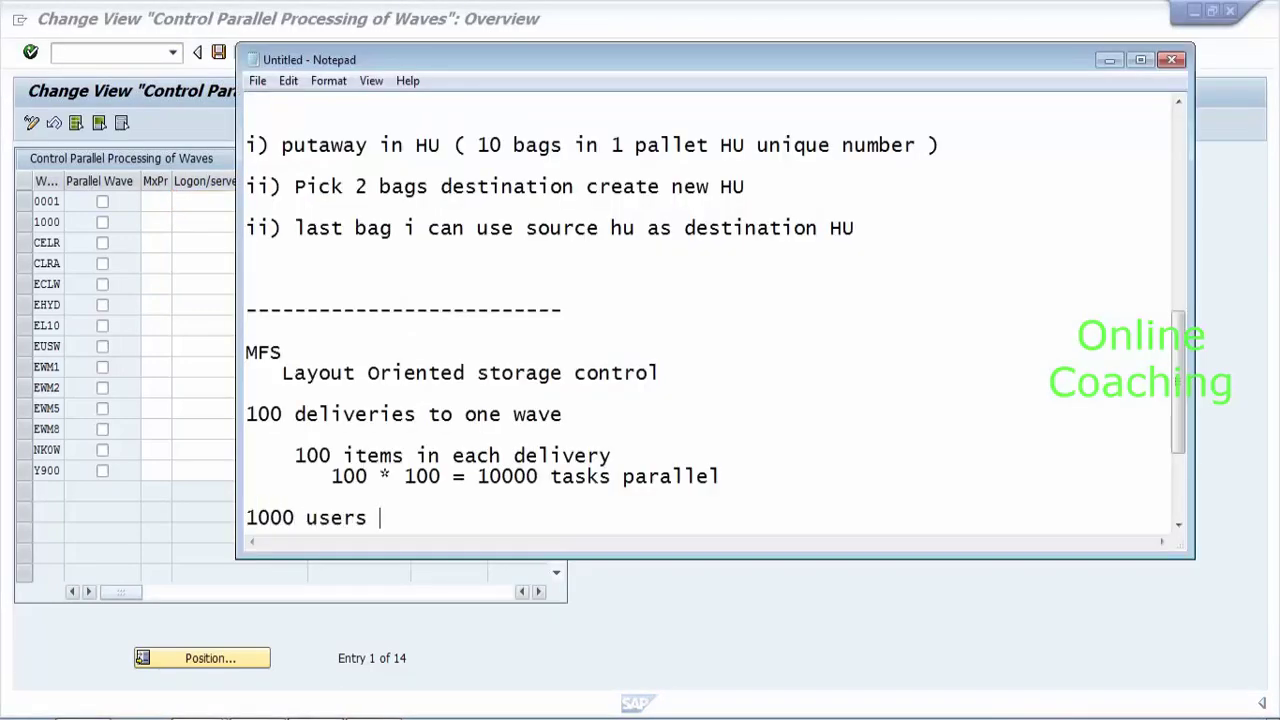
key("Left")
key("Left")
key("Left")
key("Left")
key("Left")
key("Left")
key("Left")
key("Left")
key("shift+Left")
key("shift+Left")
key("shift+Left")
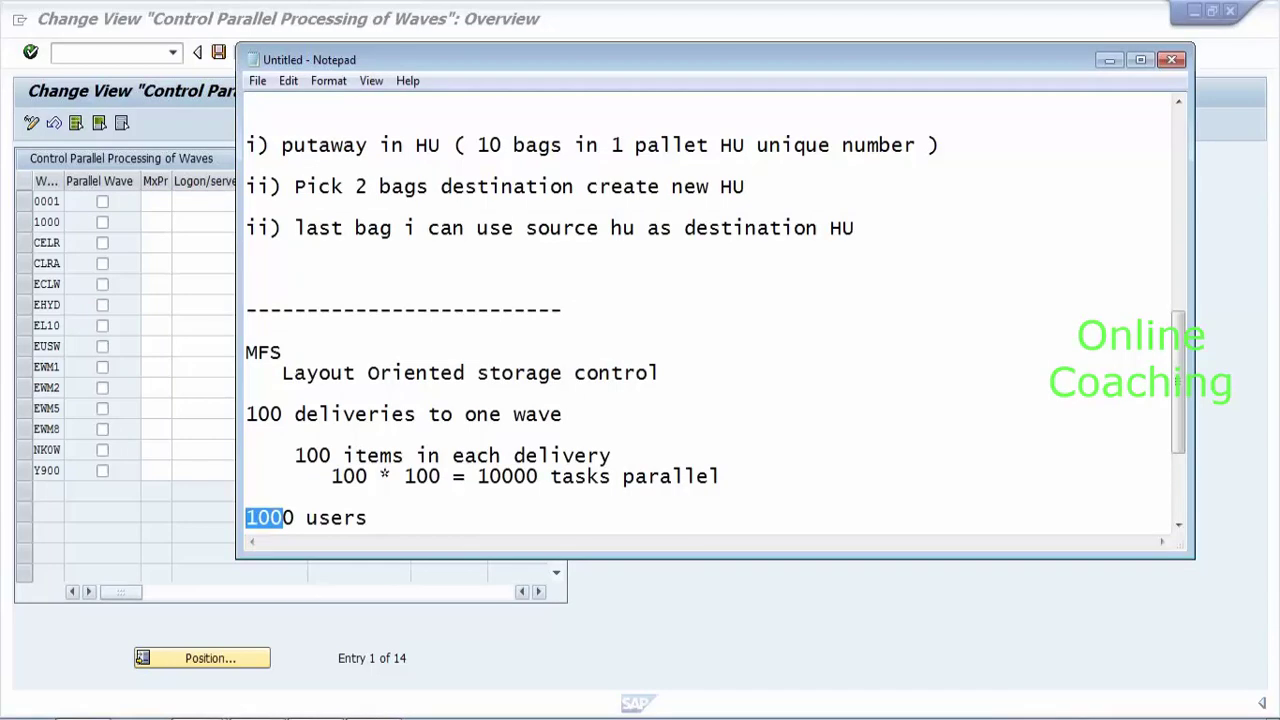
left_click(306, 517)
Go back to SAP, leave the parallel processing table and open Maintain Wave Types in the implementation guide.
key("alt+Tab")
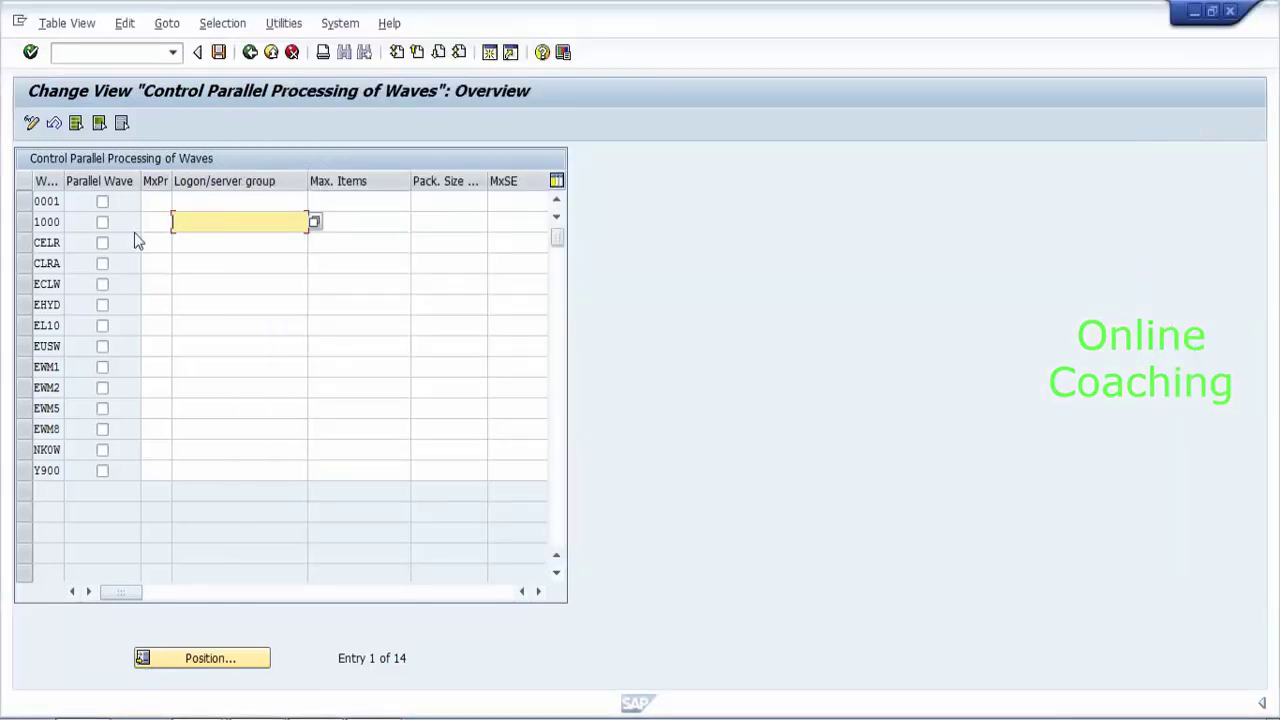
left_click(251, 55)
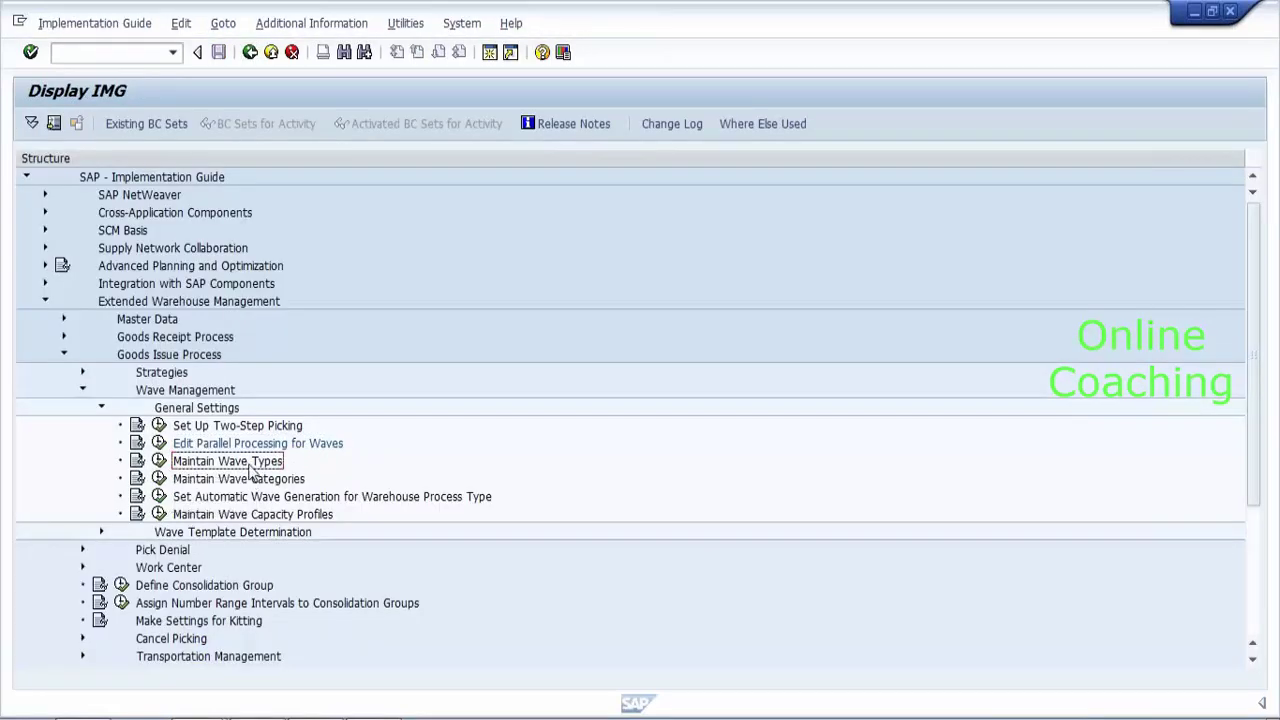
left_click(160, 461)
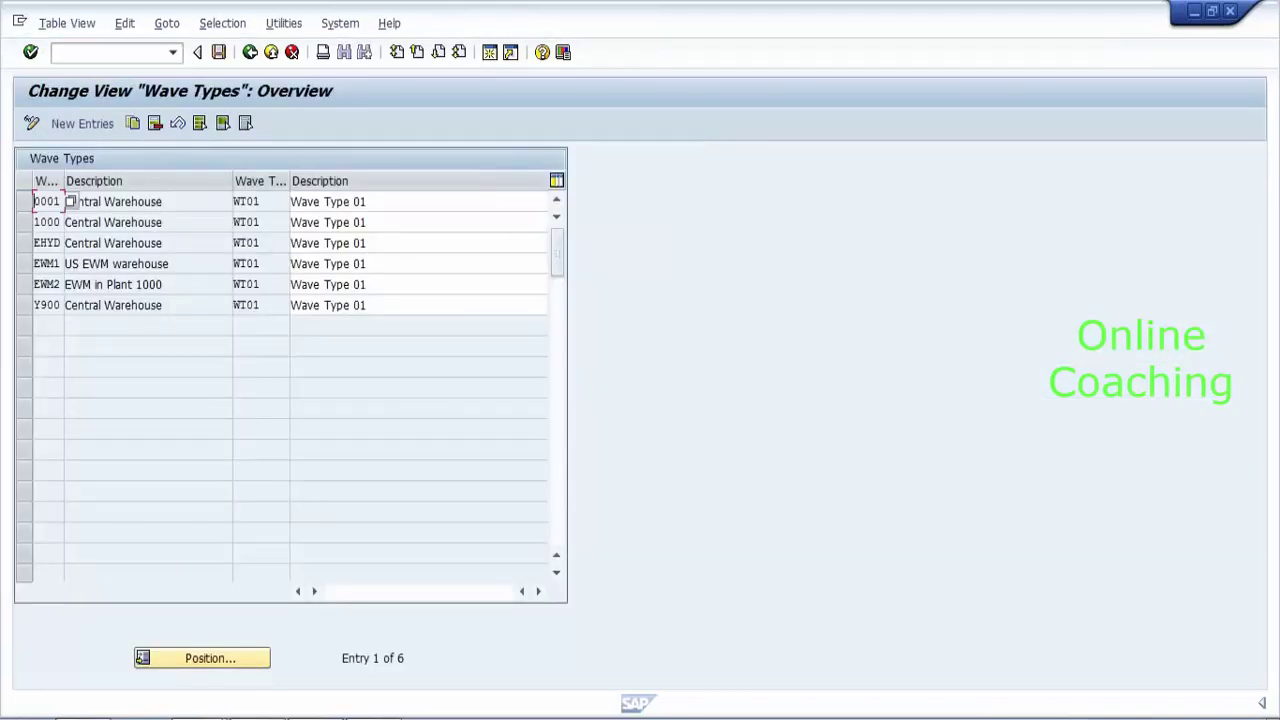
Switch to Notepad and highlight the "10000 tasks parallel" calculation result to review it.
left_click(343, 712)
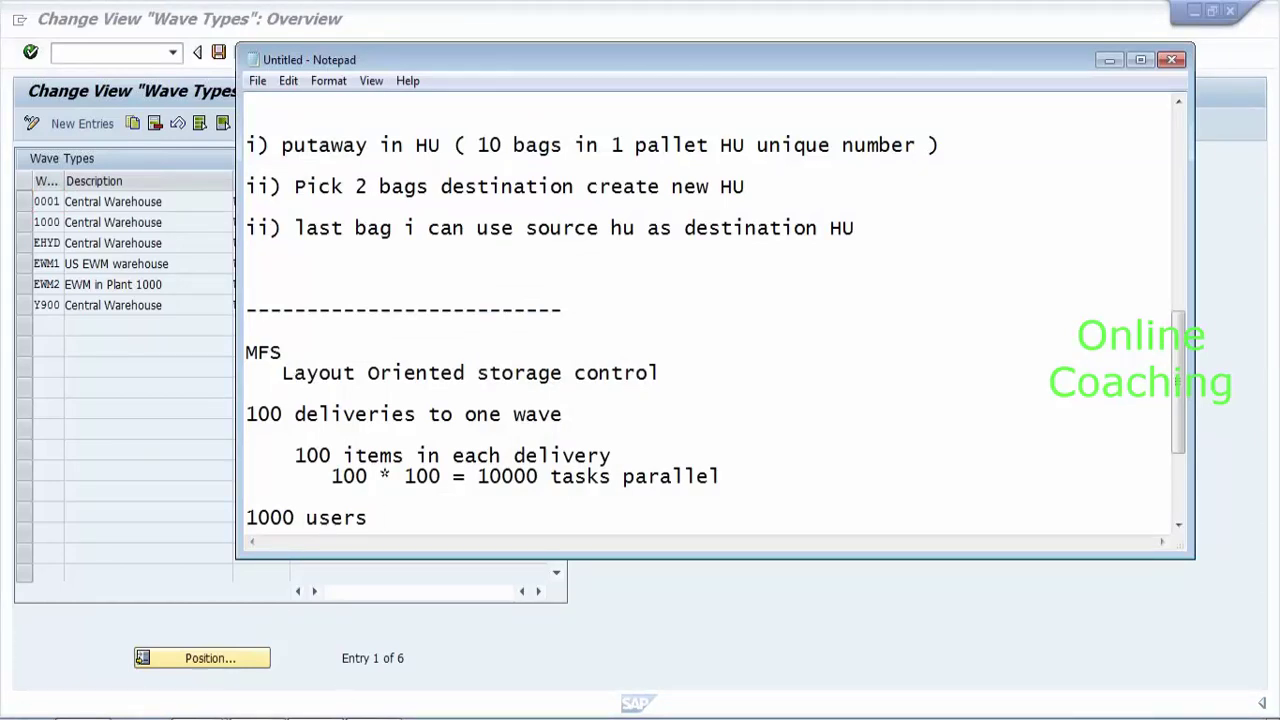
left_click_drag(477, 476, 611, 476)
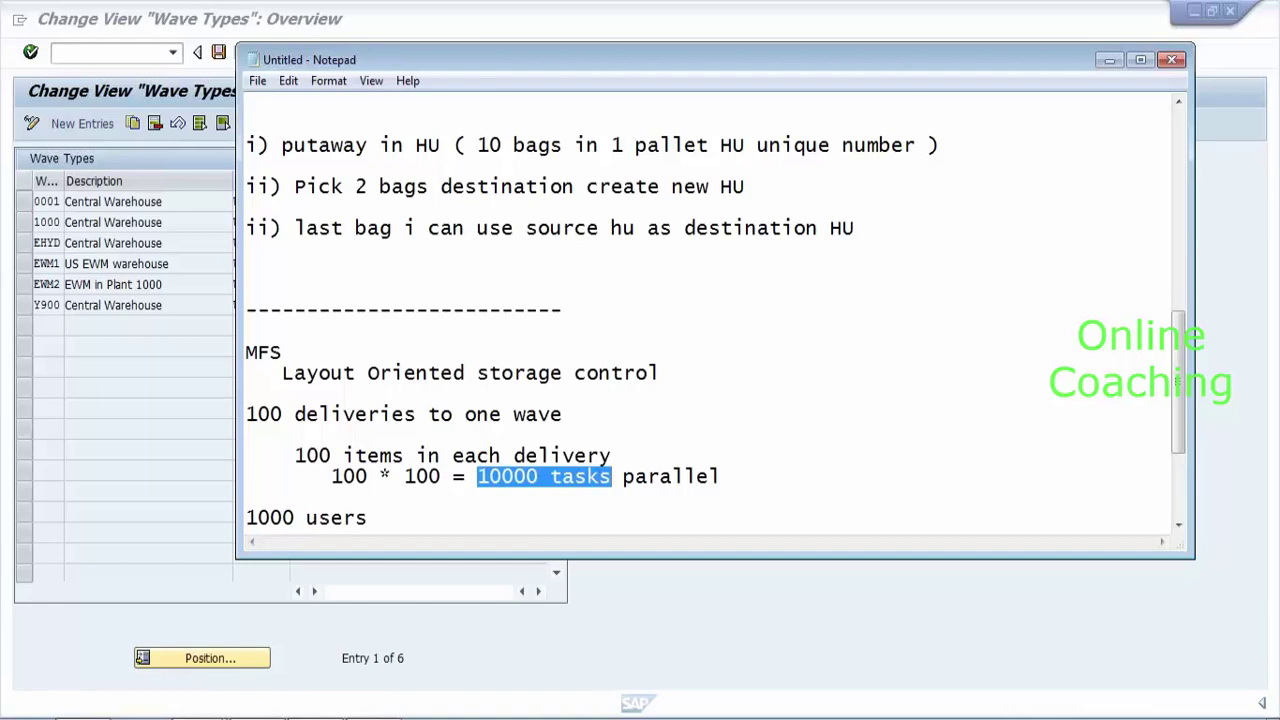
left_click_drag(319, 476, 733, 476)
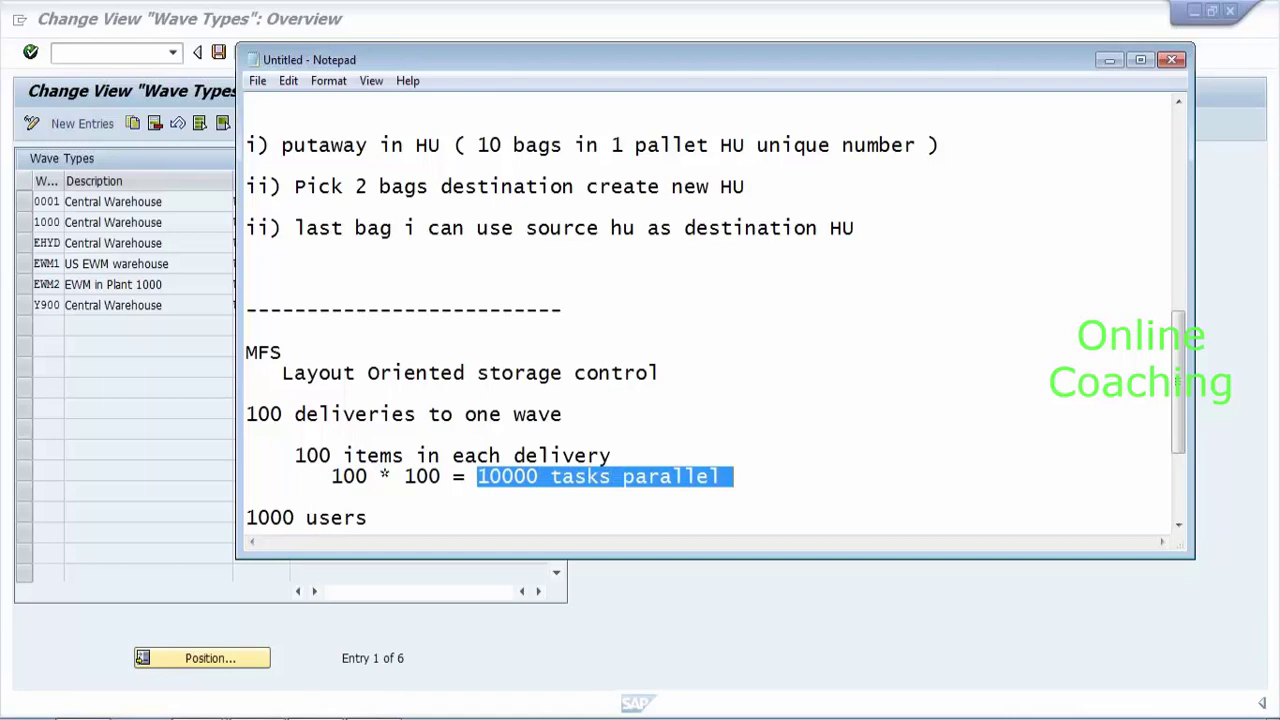
left_click(733, 476)
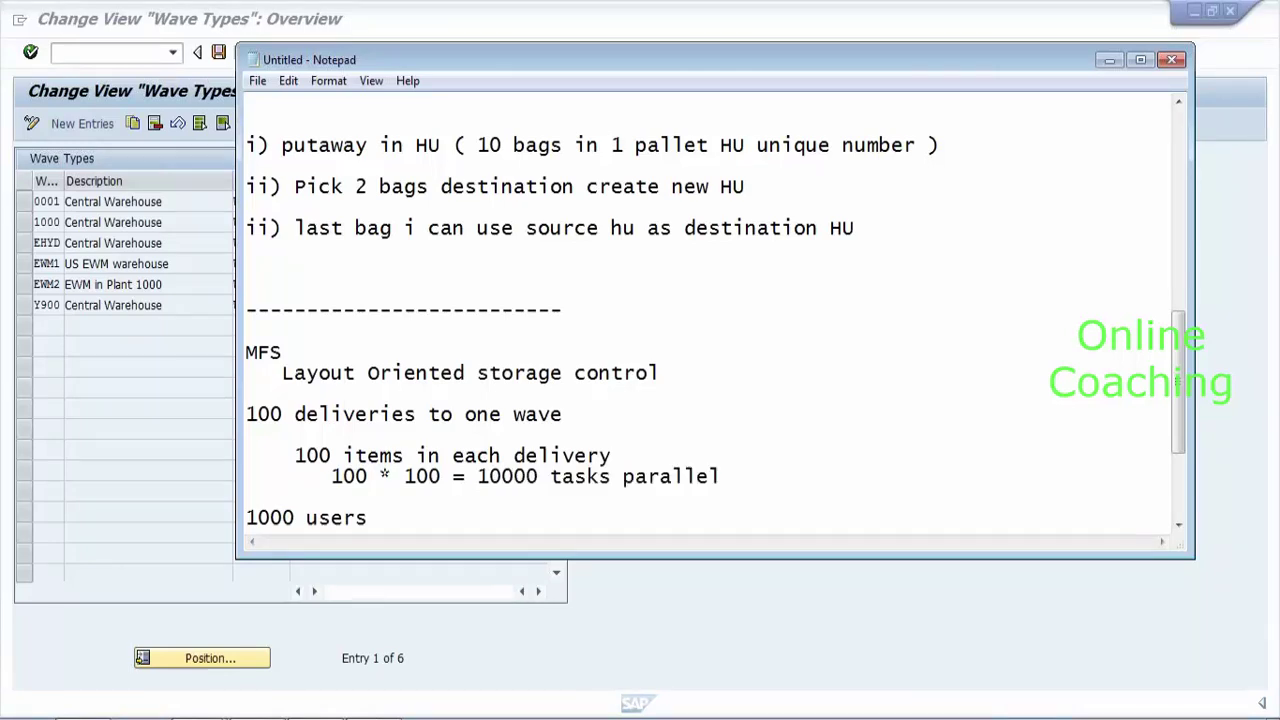
left_click(477, 476)
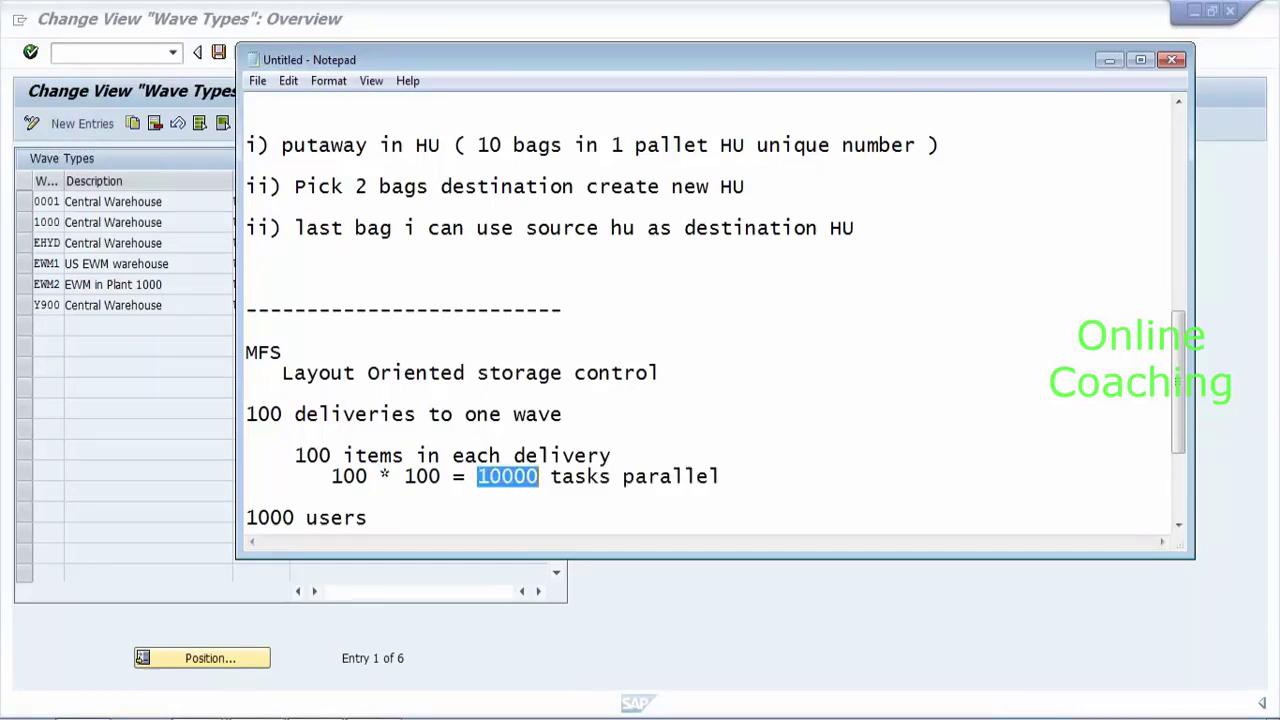
key("shift+Right")
Return to the Wave Types table and select the WT01 entry for warehouse Y900.
left_click(162, 385)
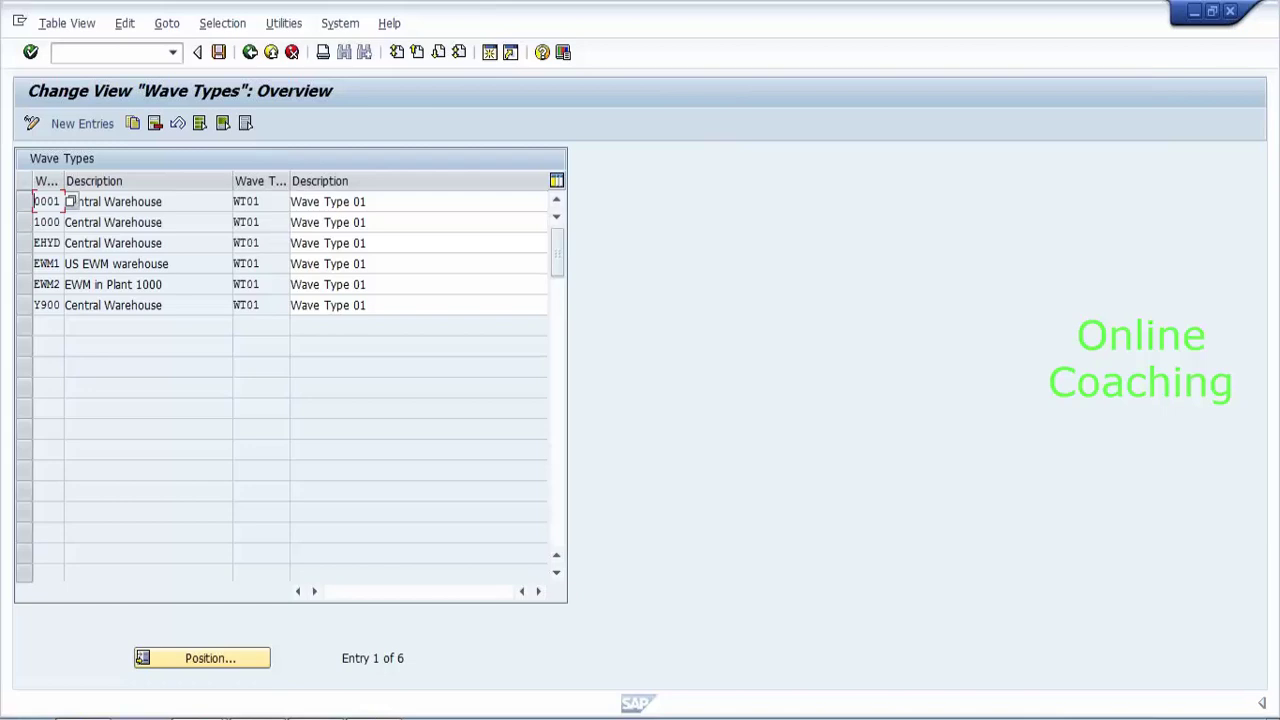
left_click(240, 304)
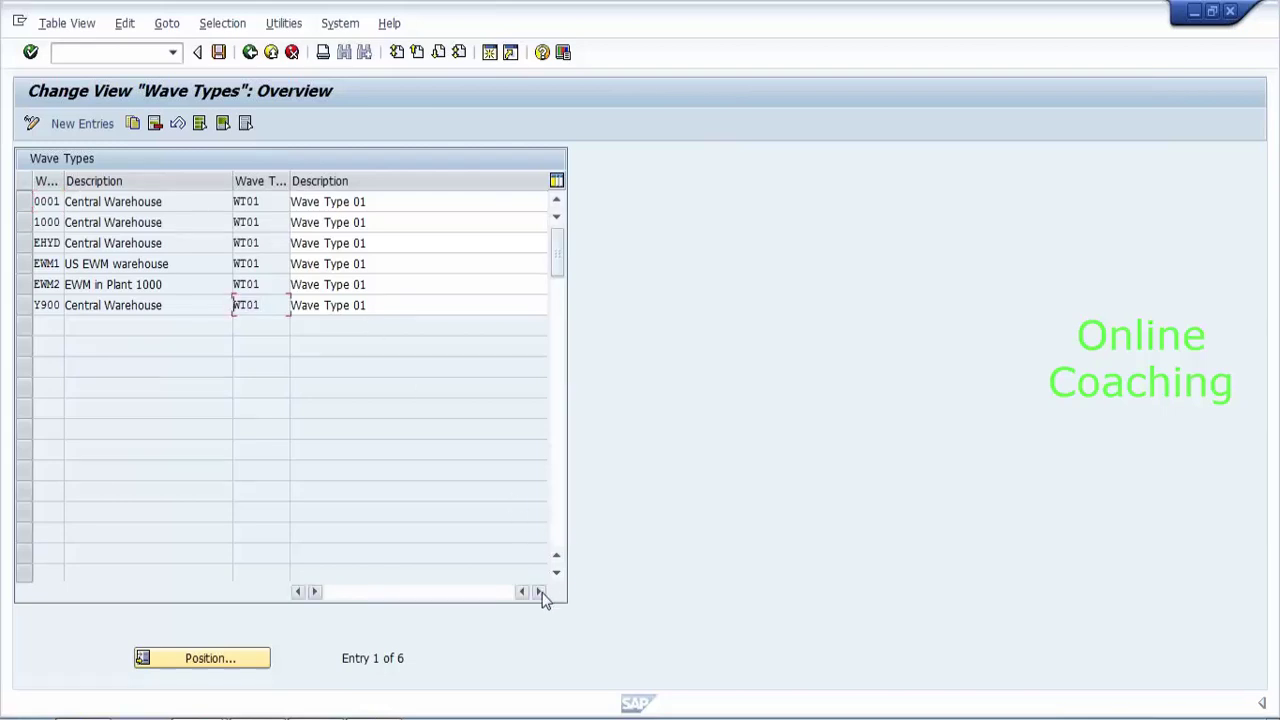
left_click(25, 310)
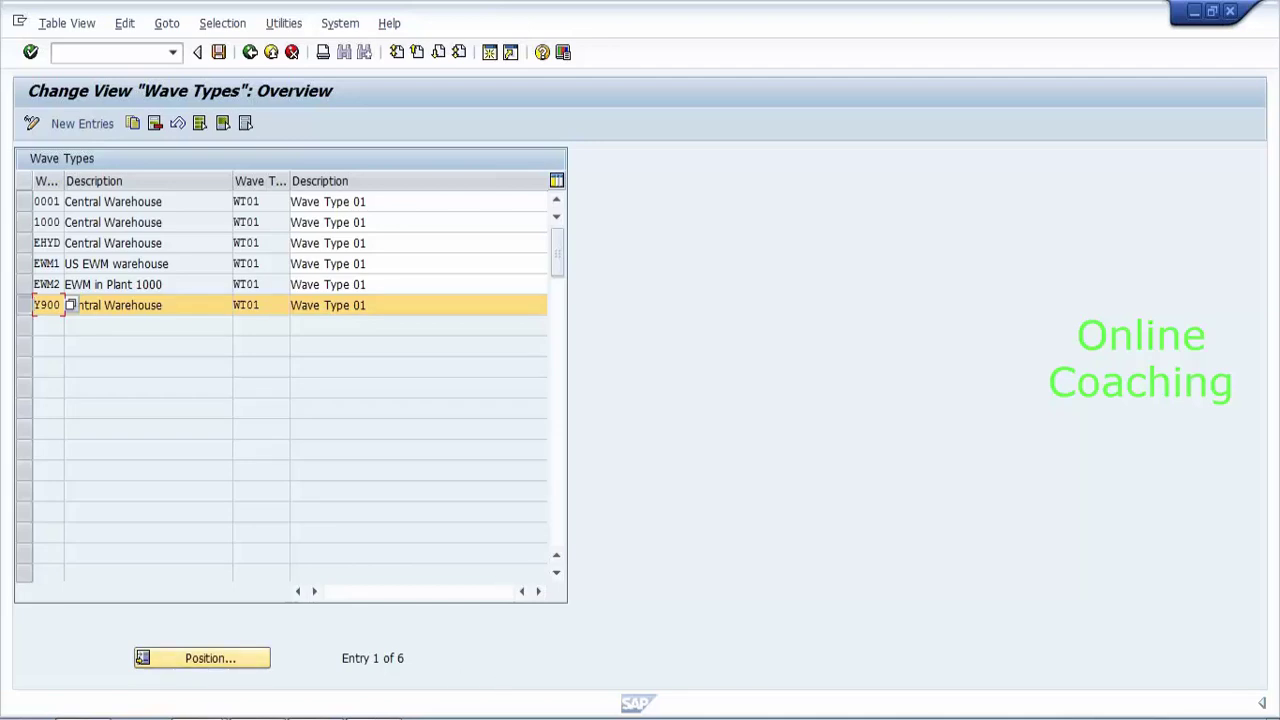
Run transaction AL08 in a new session, highlight the active instance in the logged-on users list, and return to the Wave Types table.
left_click(19, 21)
left_click(66, 180)
type("al08")
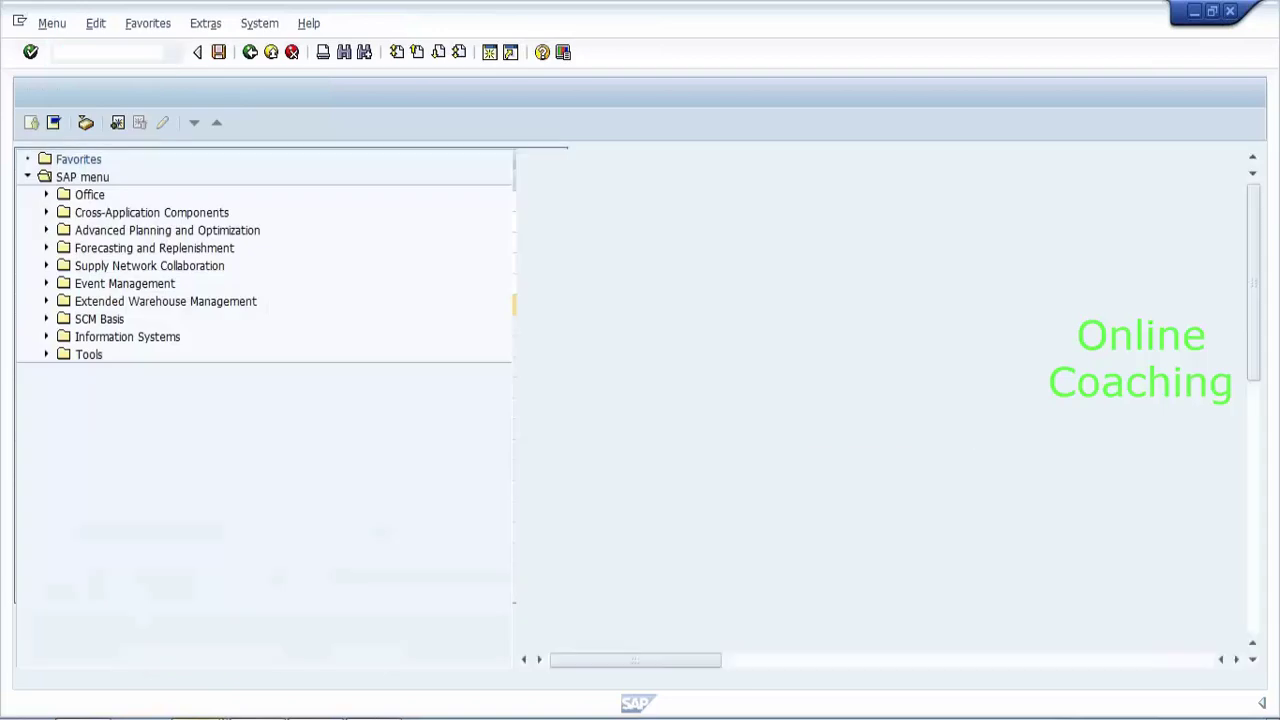
key("Return")
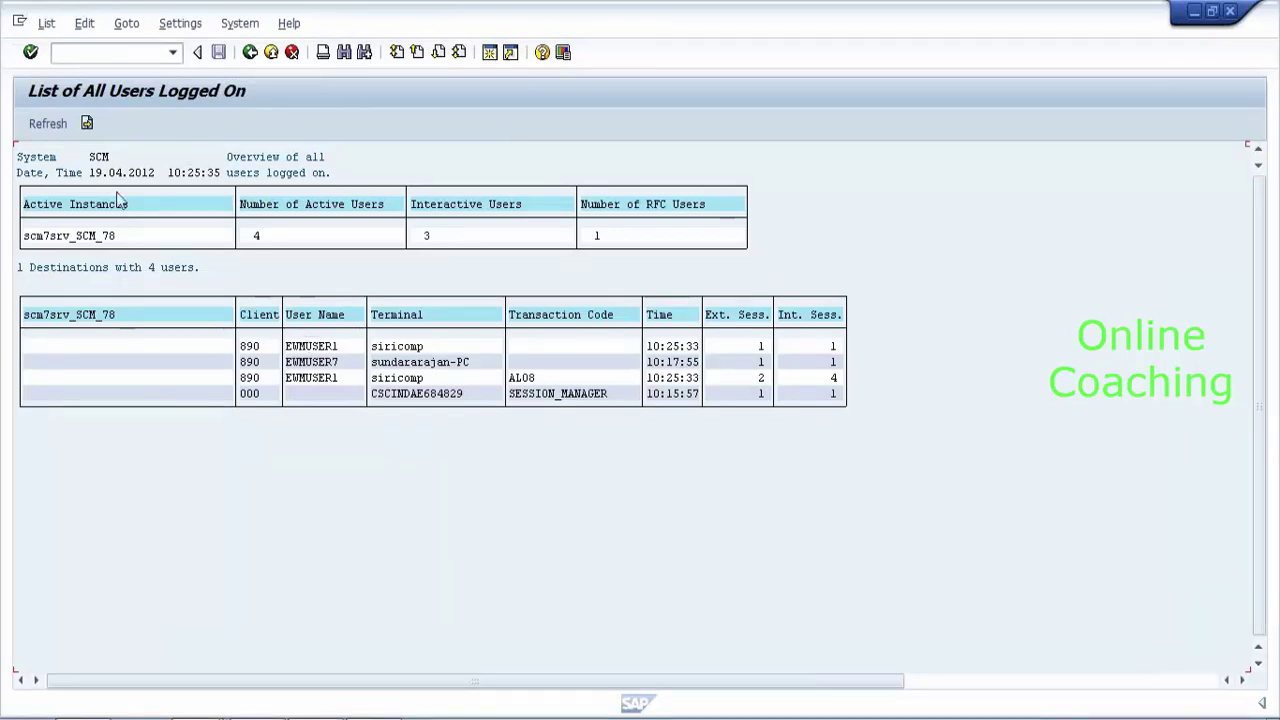
left_click_drag(23, 236, 127, 240)
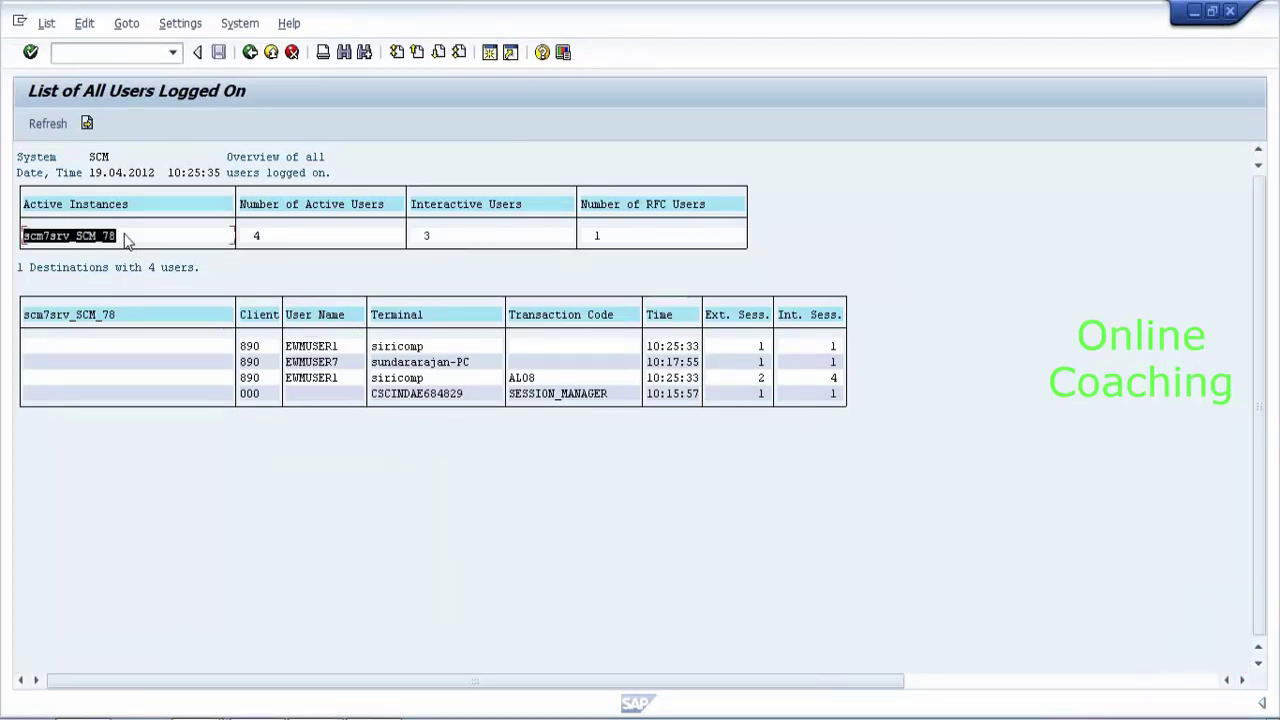
key("ctrl+c")
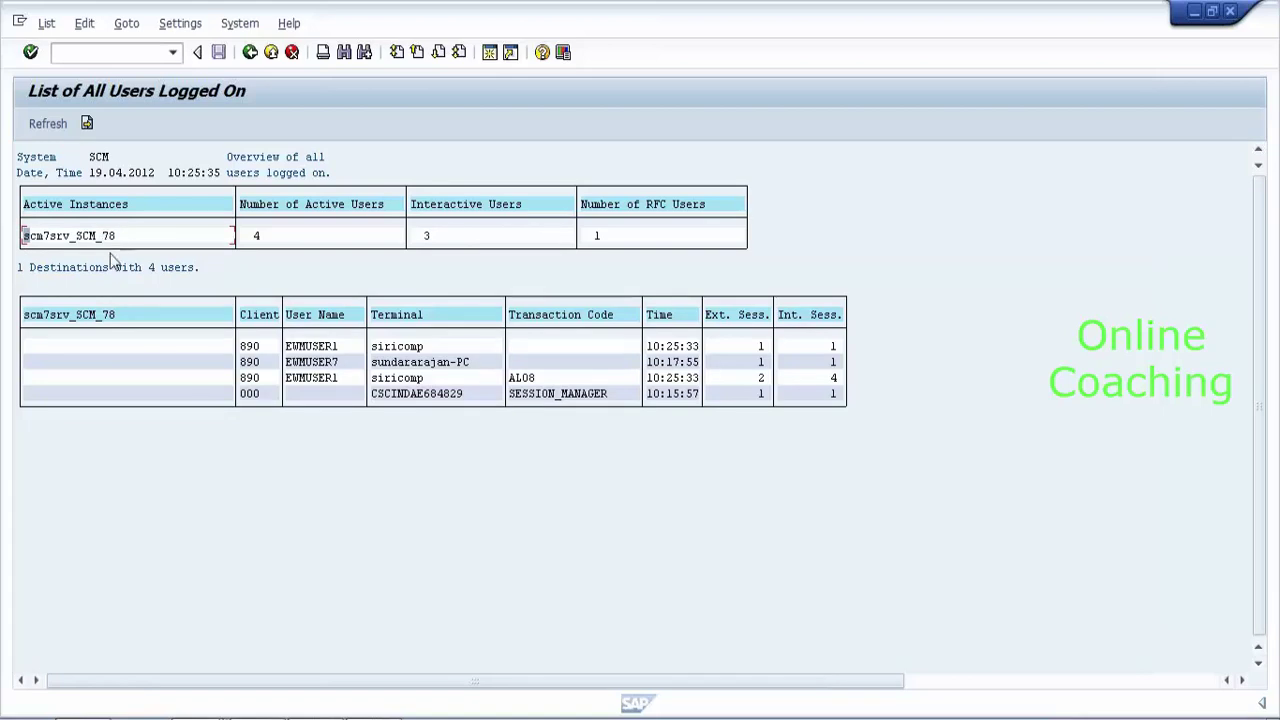
left_click(251, 53)
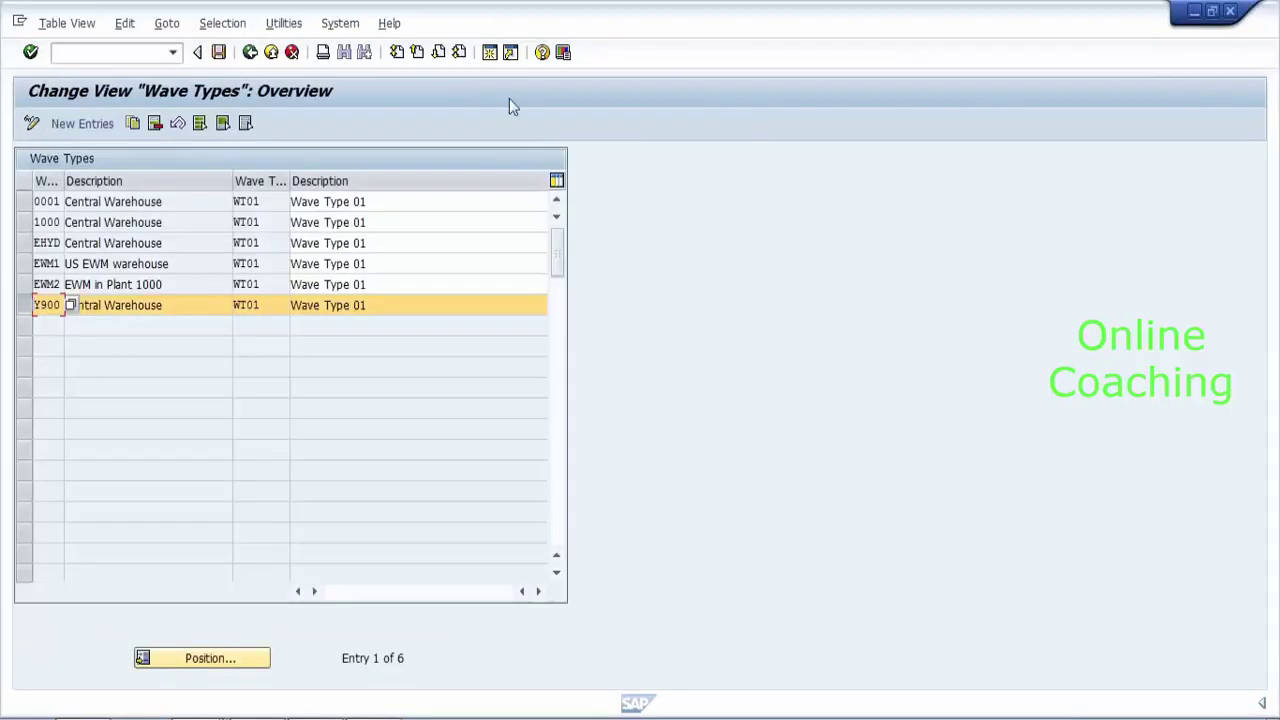
Copy the selected WT01 entry of warehouse Y900 and set the copy's wave type to ZT01.
left_click(134, 124)
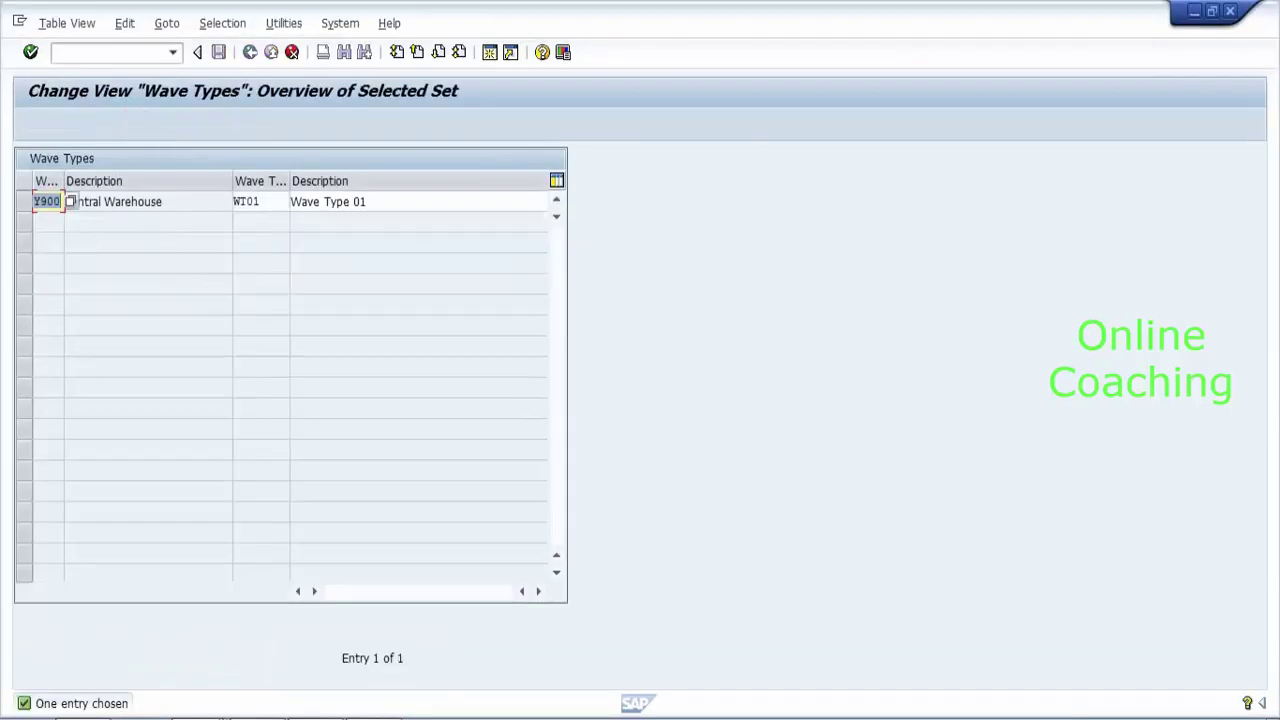
left_click(260, 201)
key("BackSpace")
key("BackSpace")
key("BackSpace")
key("BackSpace")
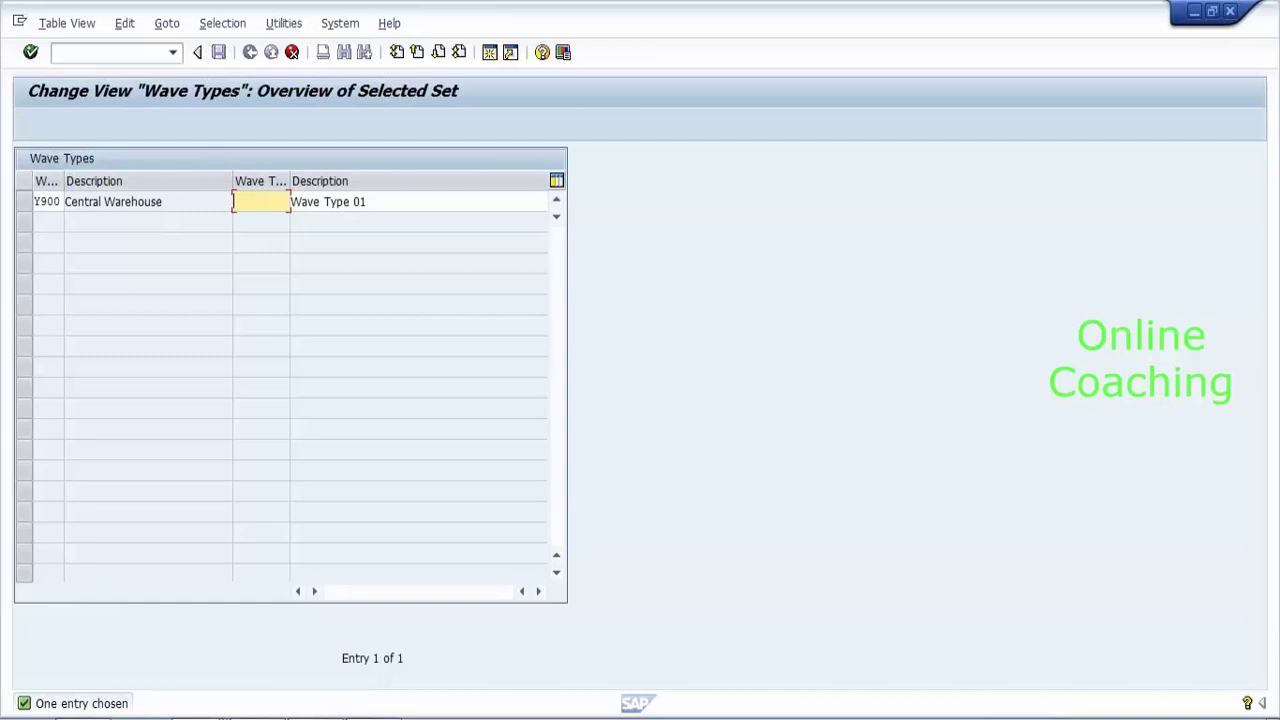
type("ZT01")
Set the description of the copied ZT01 entry to "wave type zt01" and accept the copy.
key("Tab")
key("BackSpace")
type("wave tye")
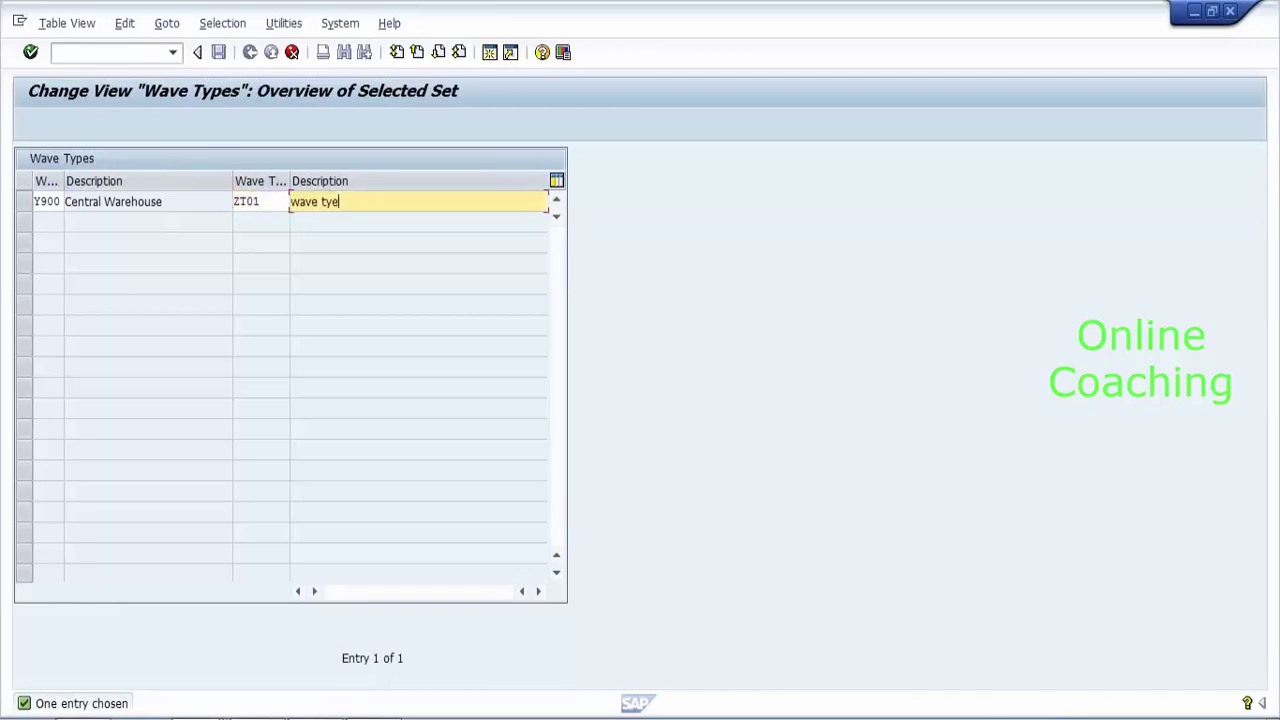
key("BackSpace")
type("pe zt01")
key("Return")
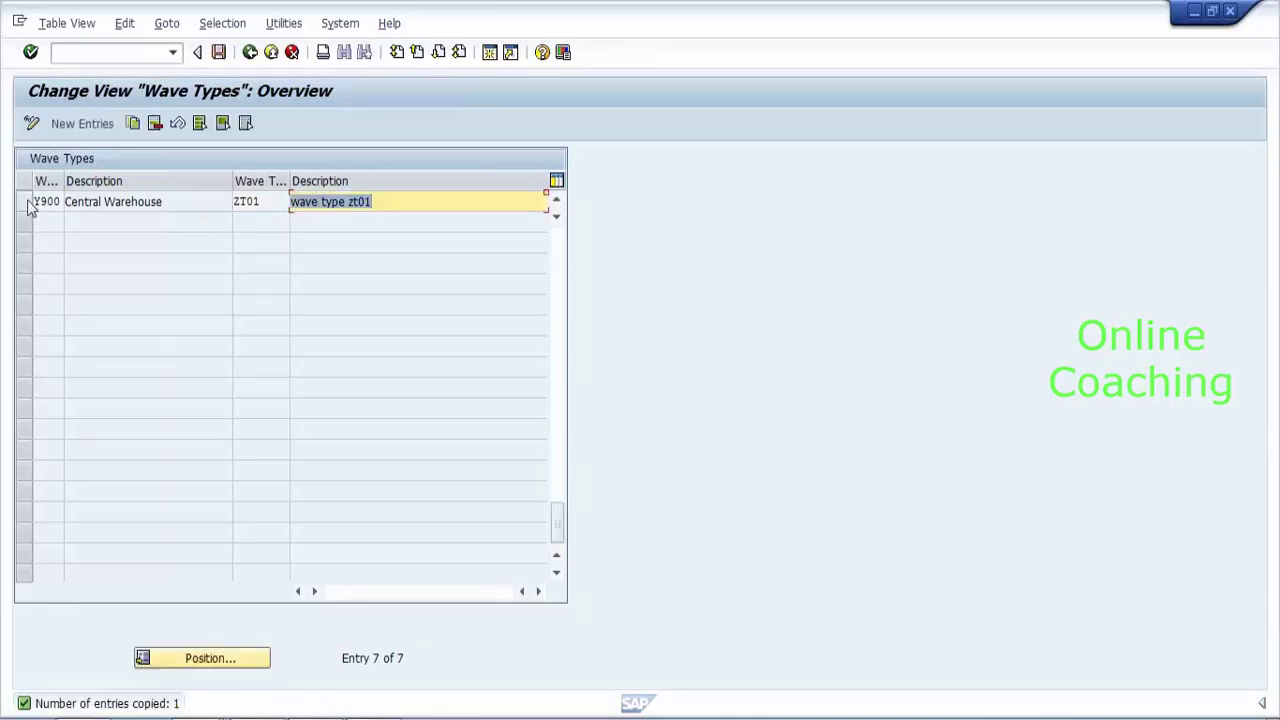
Save the new ZT01 wave type to the "y900 ewm warehouse" customizing request and return to the implementation guide.
left_click(36, 201)
left_click(219, 53)
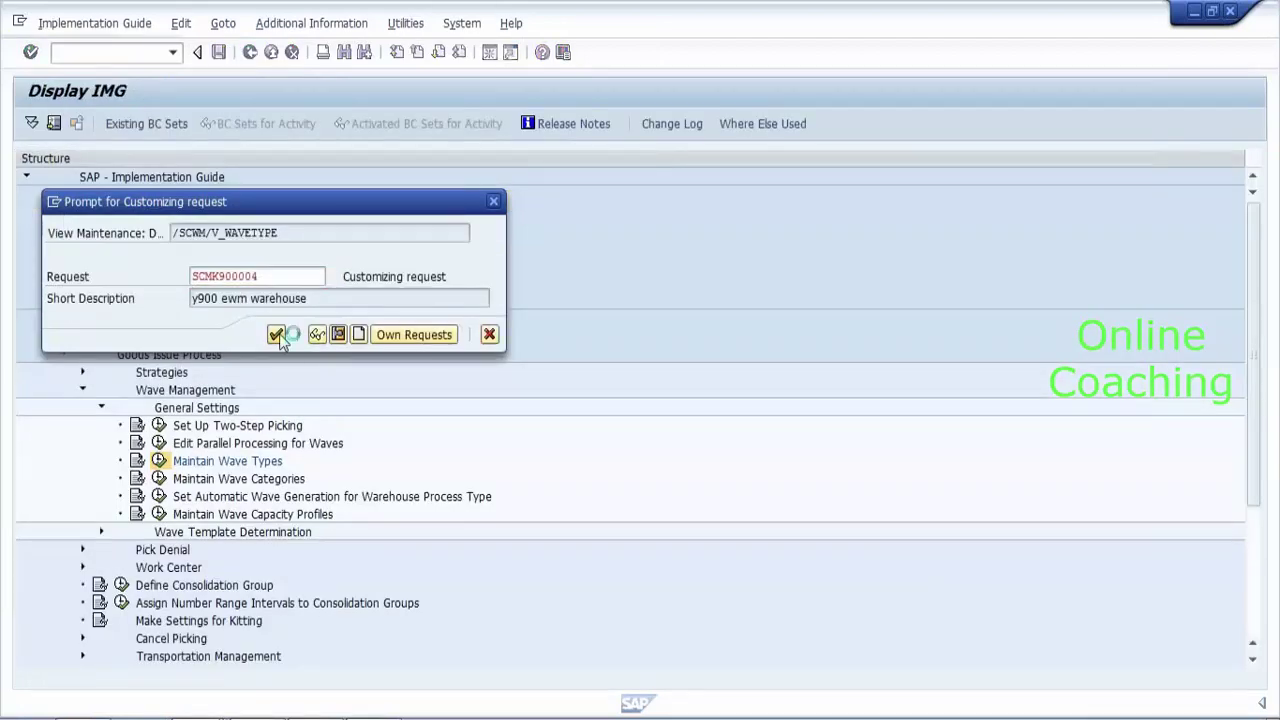
left_click(276, 334)
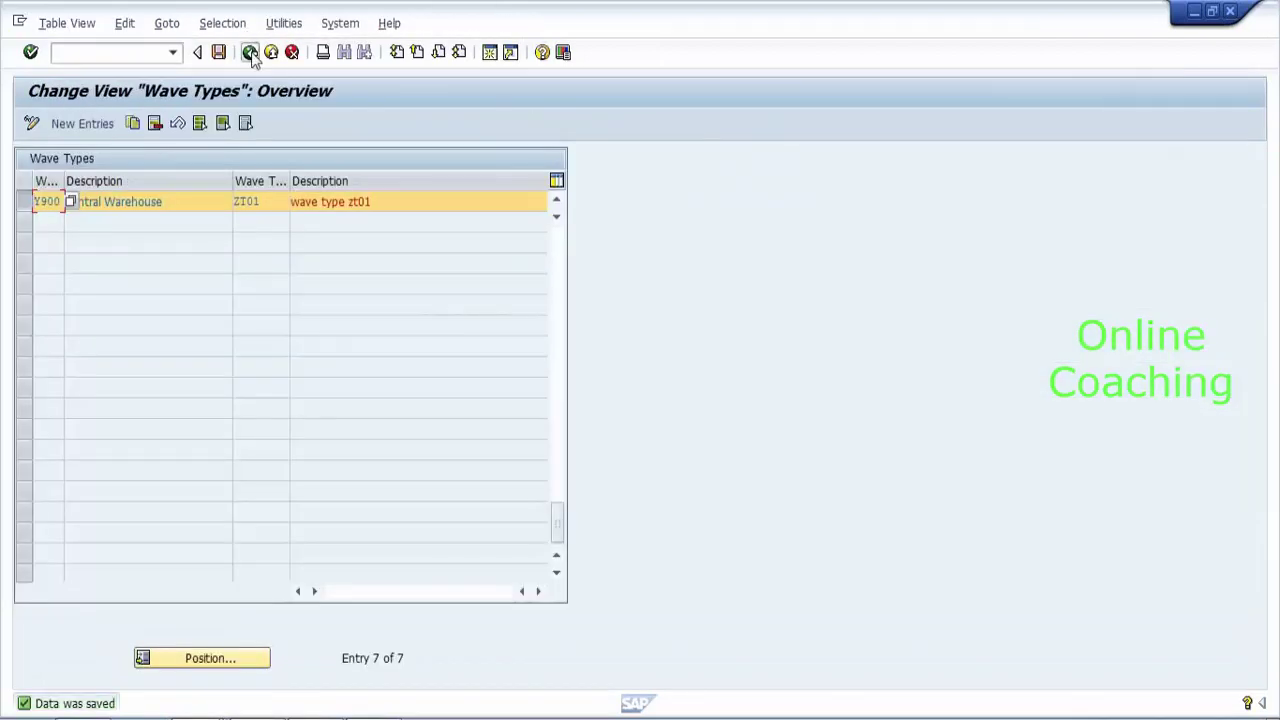
left_click(250, 52)
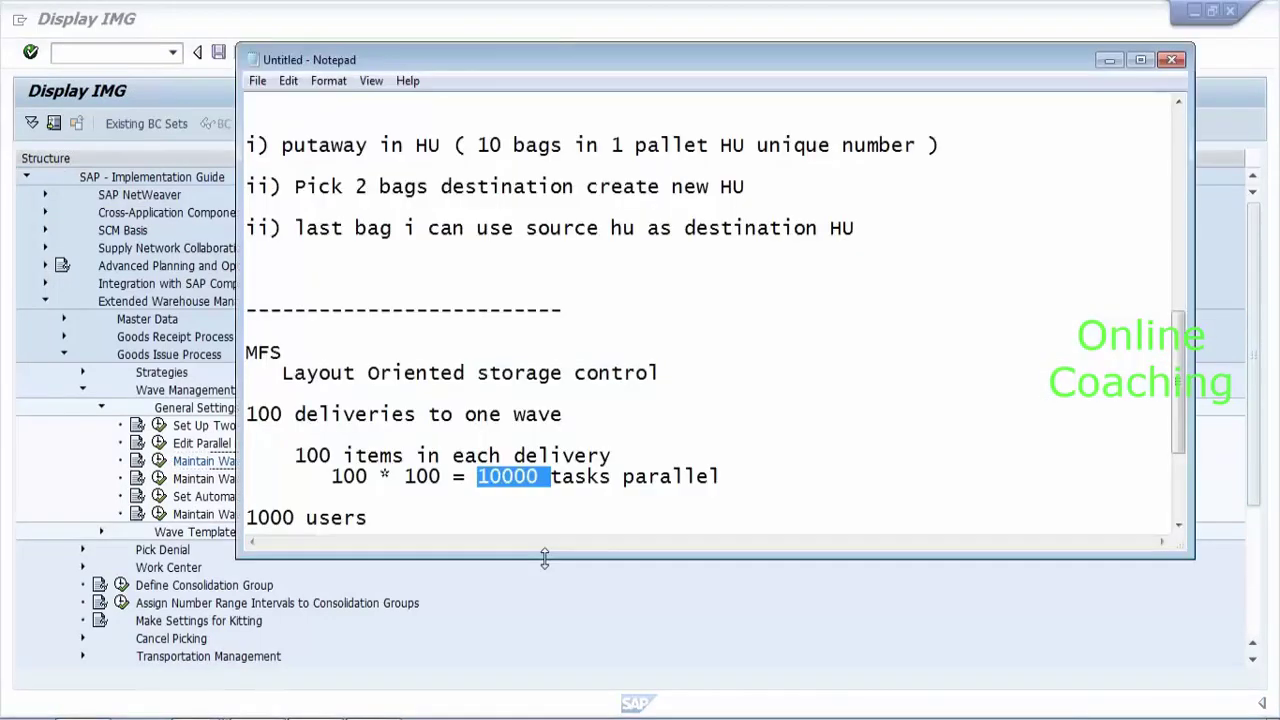
In the Notepad notes, add a dashed separator below "1000 users" and the address "service.sap.com/sizing" beneath it.
left_click(250, 535)
left_click_drag(1177, 415, 1181, 498)
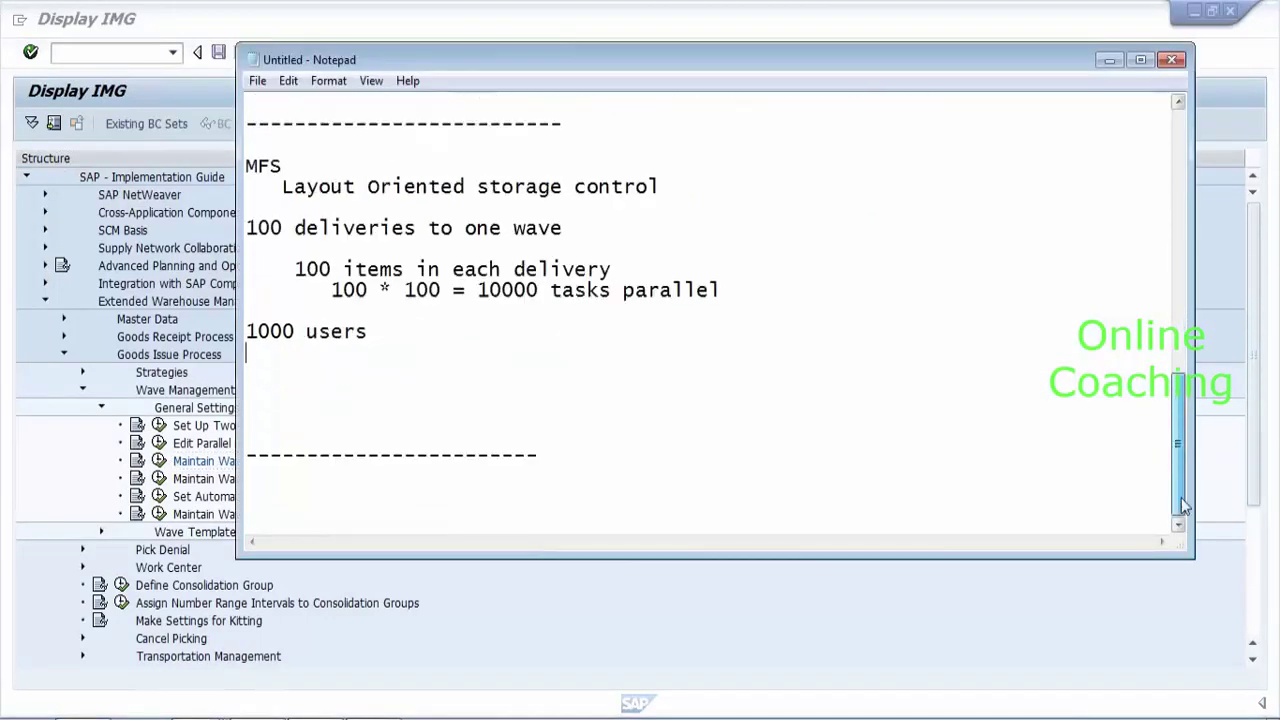
type("---------------------")
key("Return")
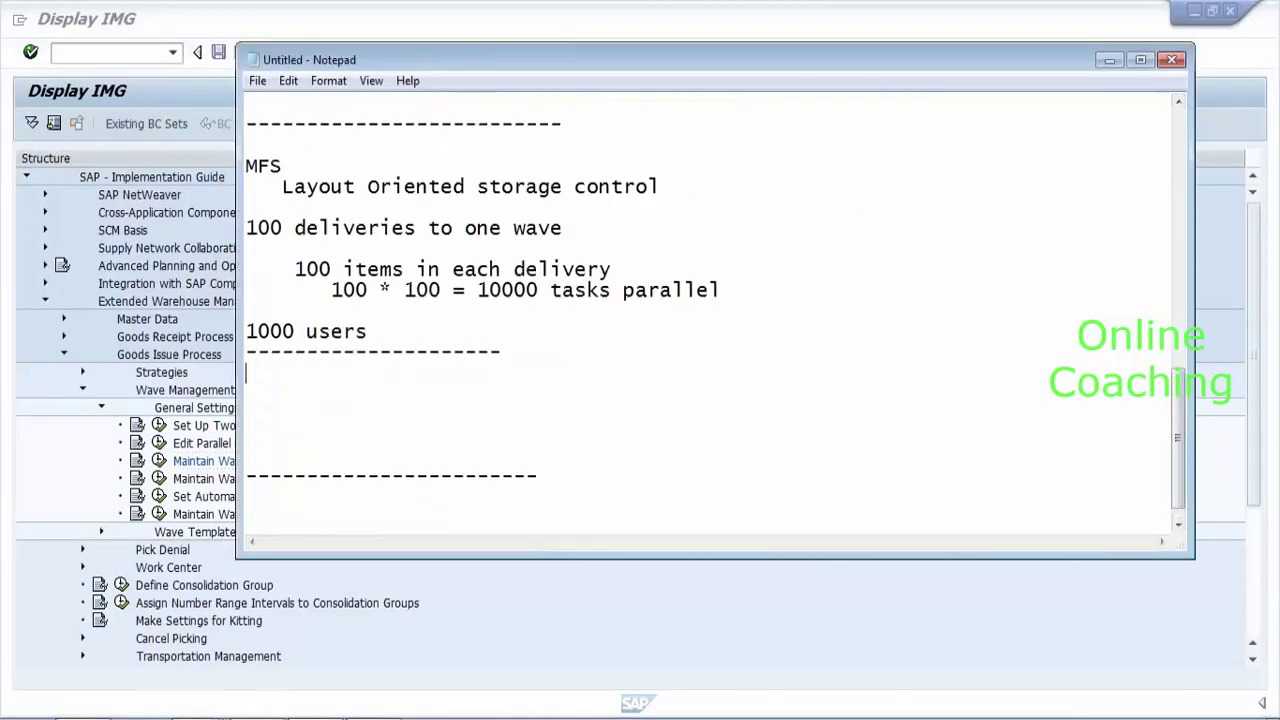
key("Return")
type("service")
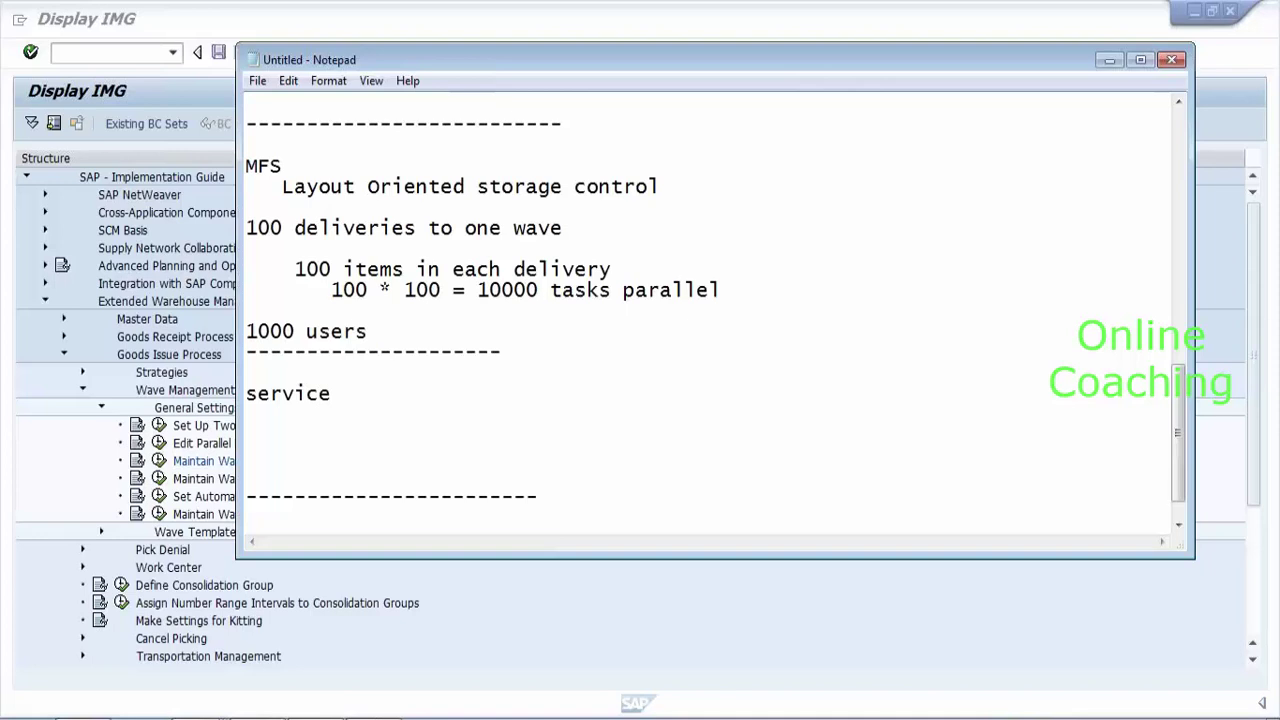
type(".c")
key("BackSpace")
type("sap.com/sizing")
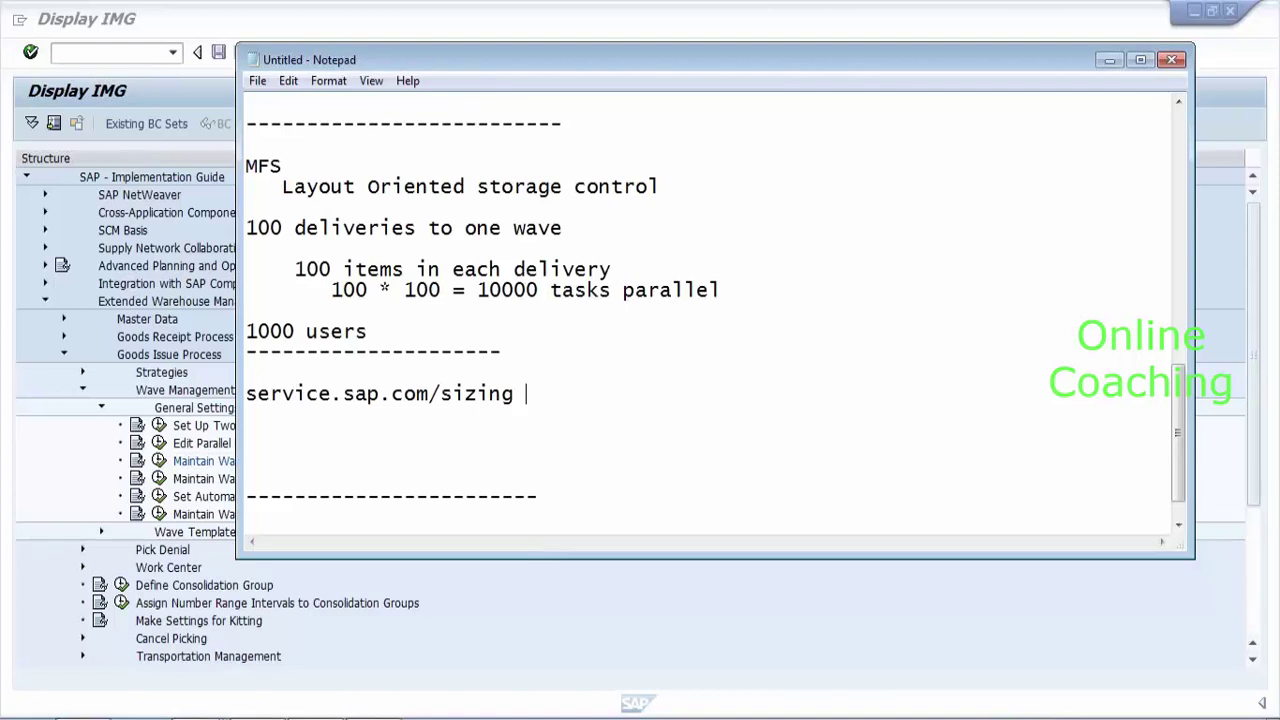
Below the sizing address, add the indented lines "users" and "volume = number of SAPS required = HP".
key("Return")
type("users")
key("Return")
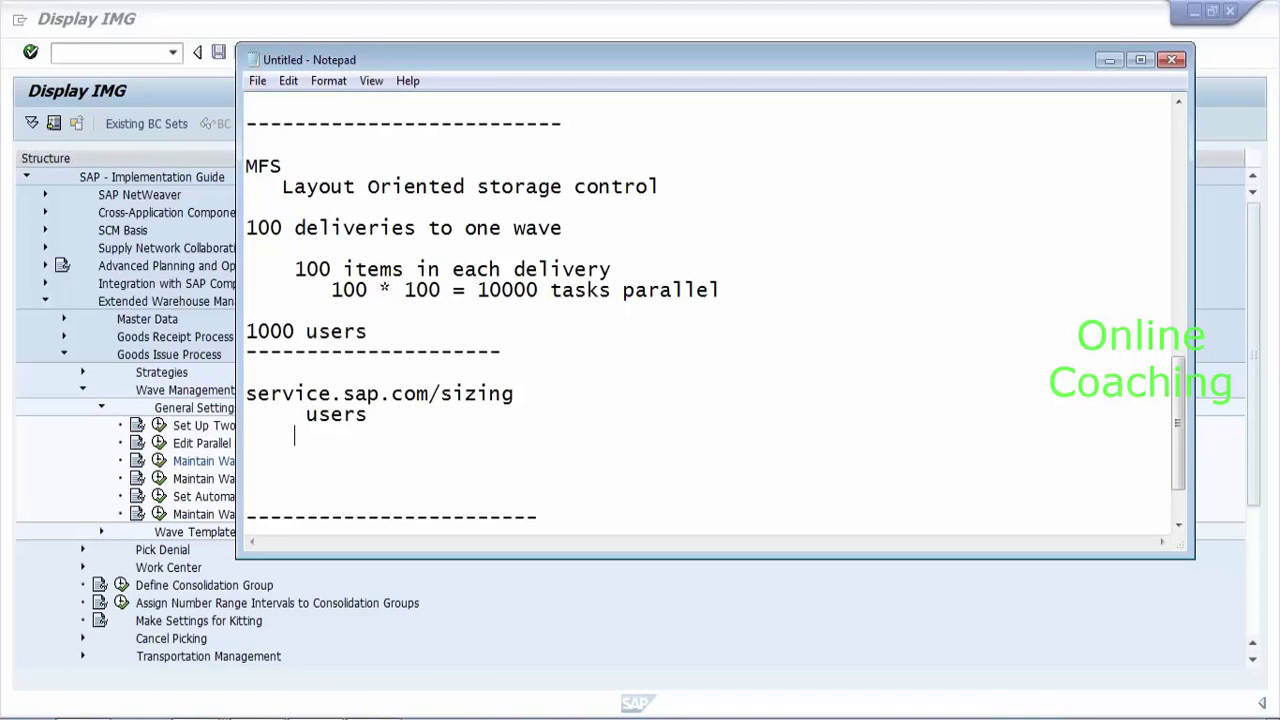
type("volume = nuumb")
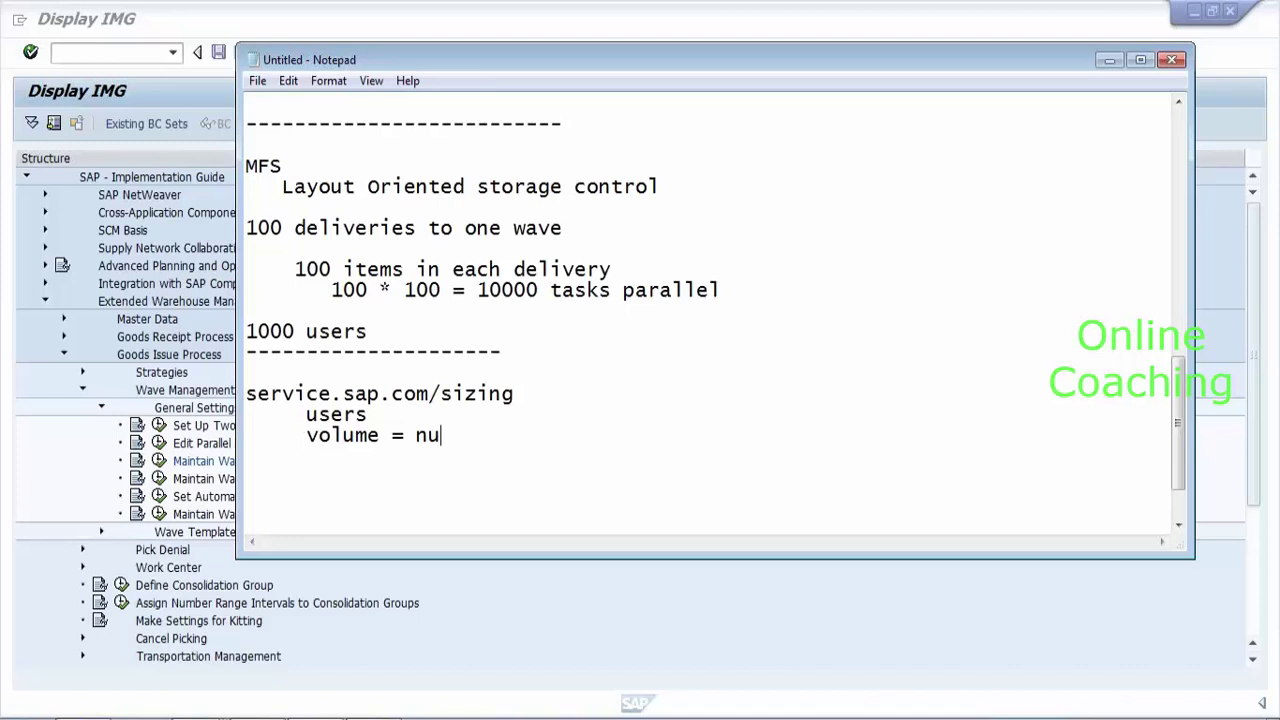
key("BackSpace")
key("BackSpace")
key("BackSpace")
type("mber of SA")
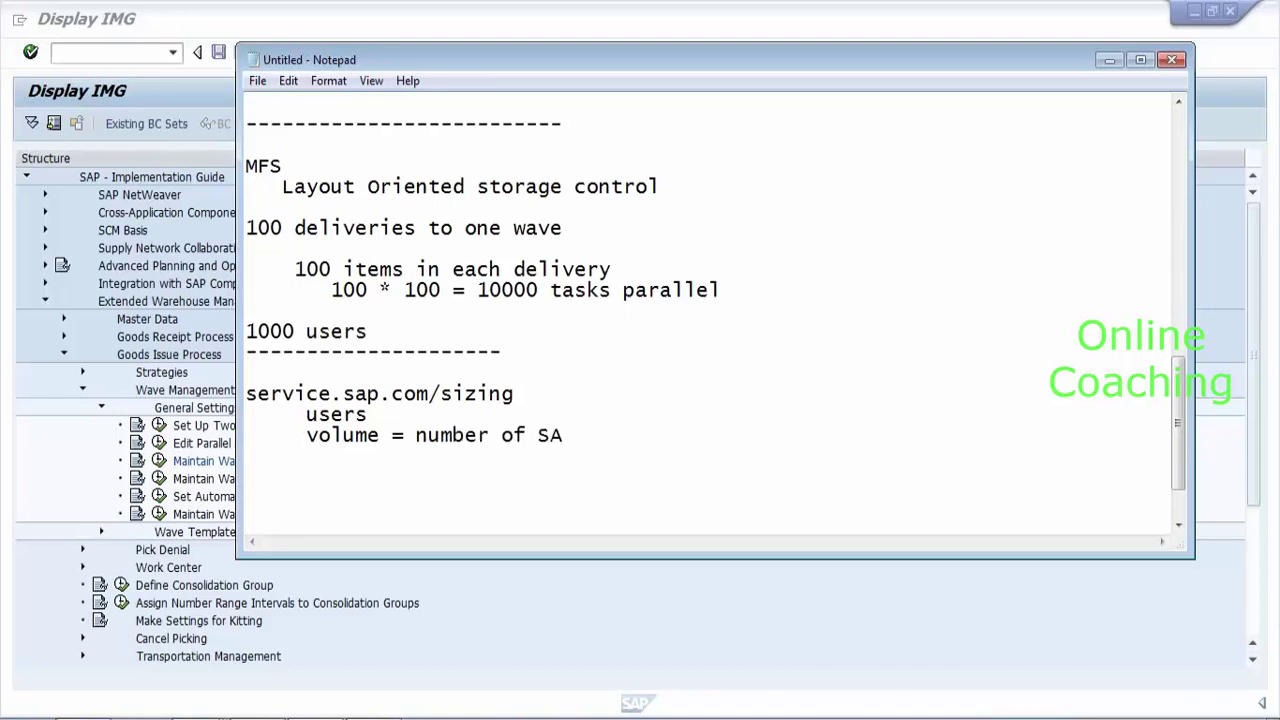
type("PS required ")
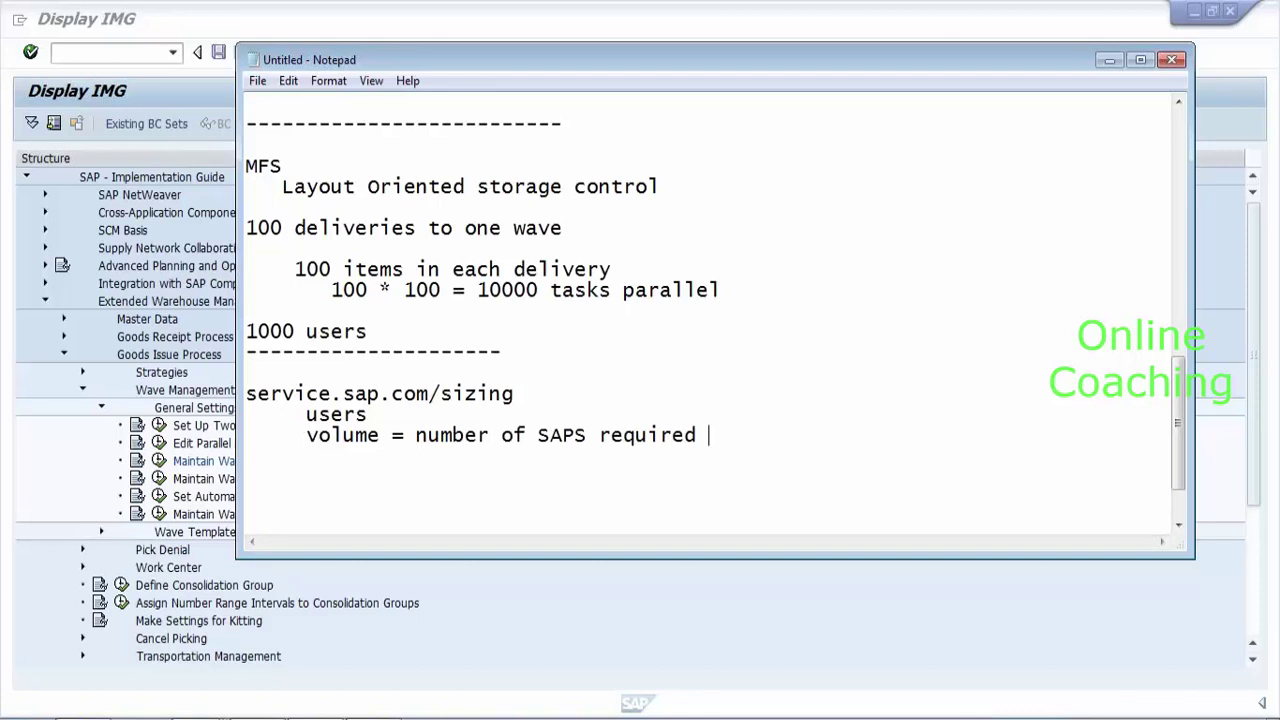
type("= HP")
Highlight "HP" and the service.sap.com/sizing address in the notes to review them.
left_click_drag(732, 435, 759, 435)
left_click_drag(514, 394, 246, 394)
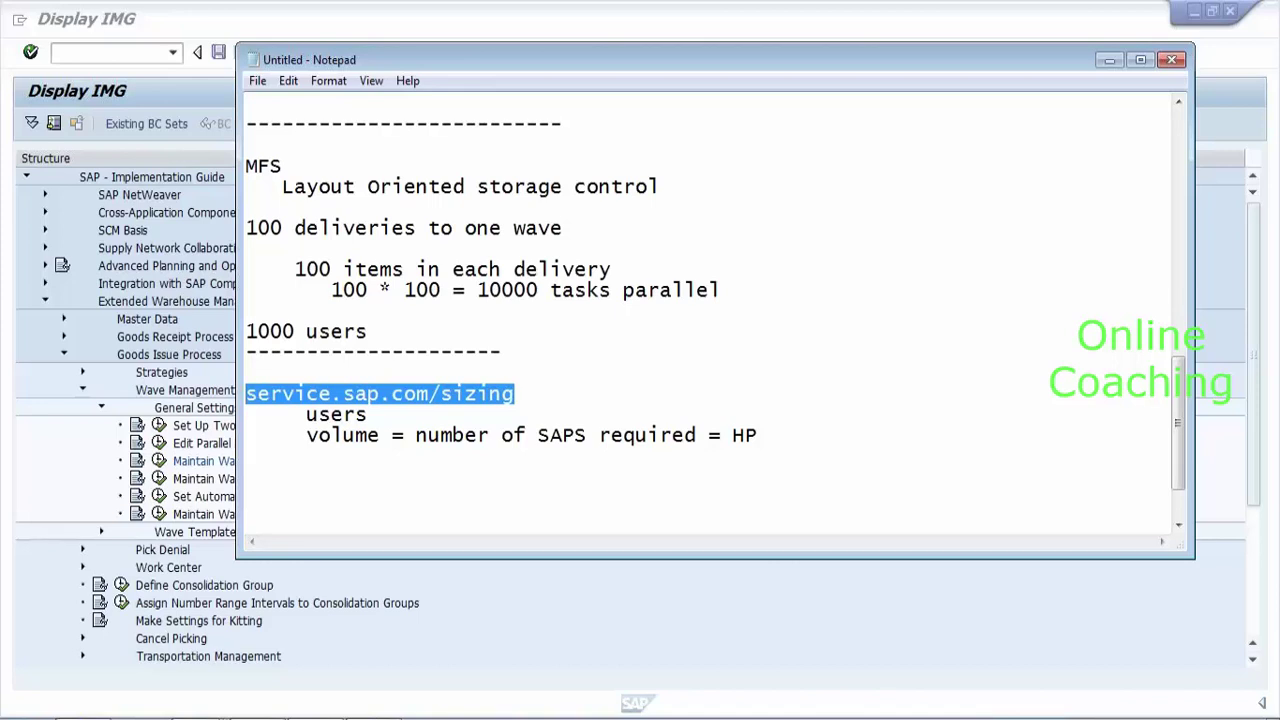
left_click_drag(246, 394, 526, 394)
left_click(526, 394)
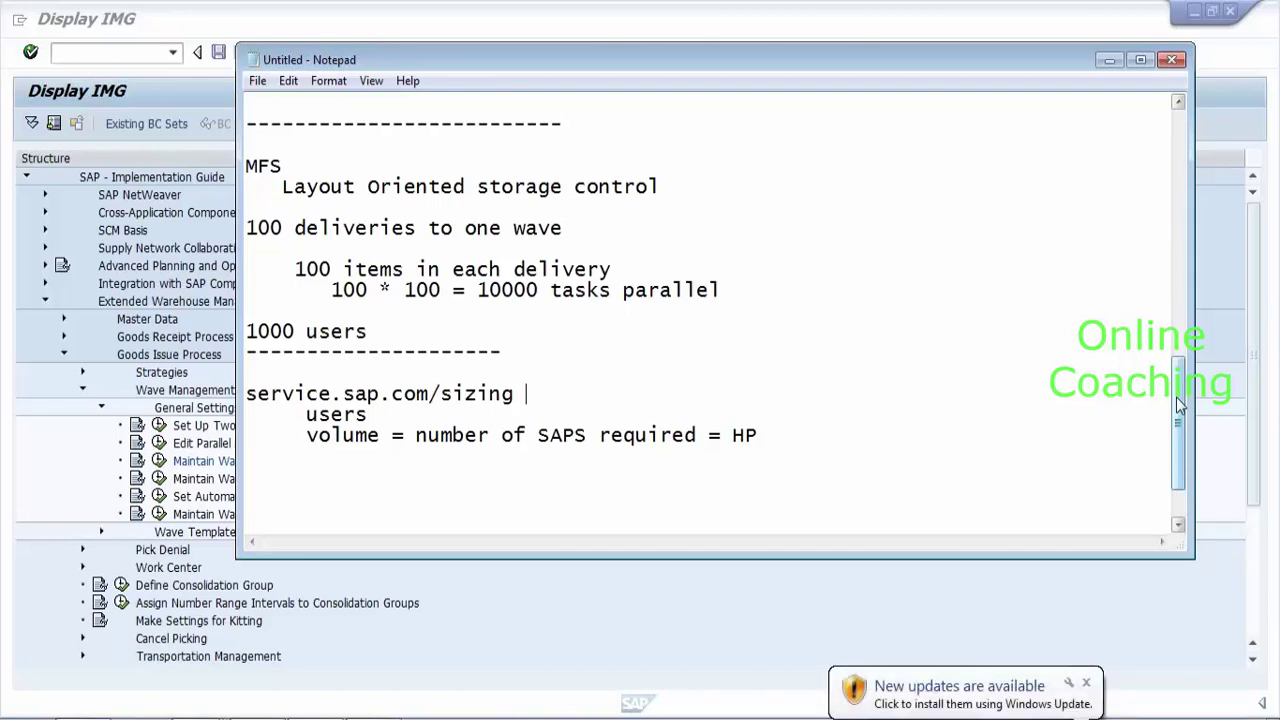
Dismiss the Windows update notification, review the "1000 users" note, and switch back to the SAP implementation guide.
left_click(1086, 684)
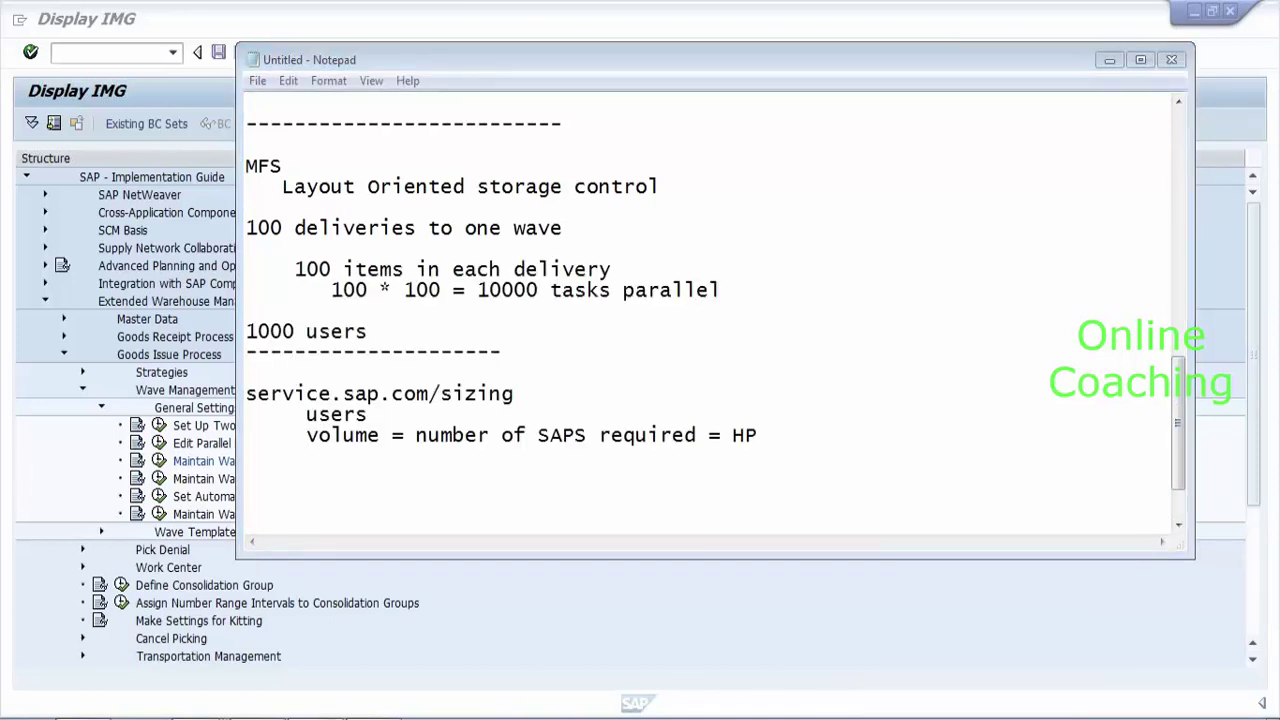
left_click(379, 331)
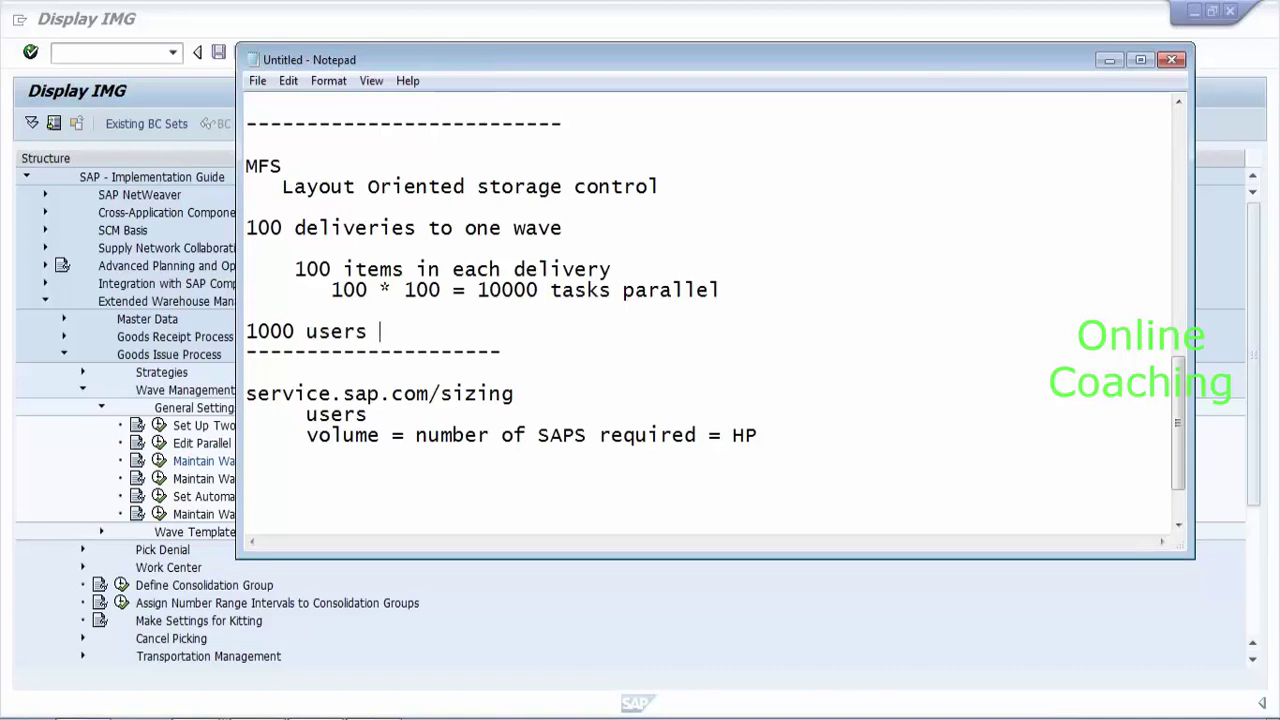
left_click(11, 481)
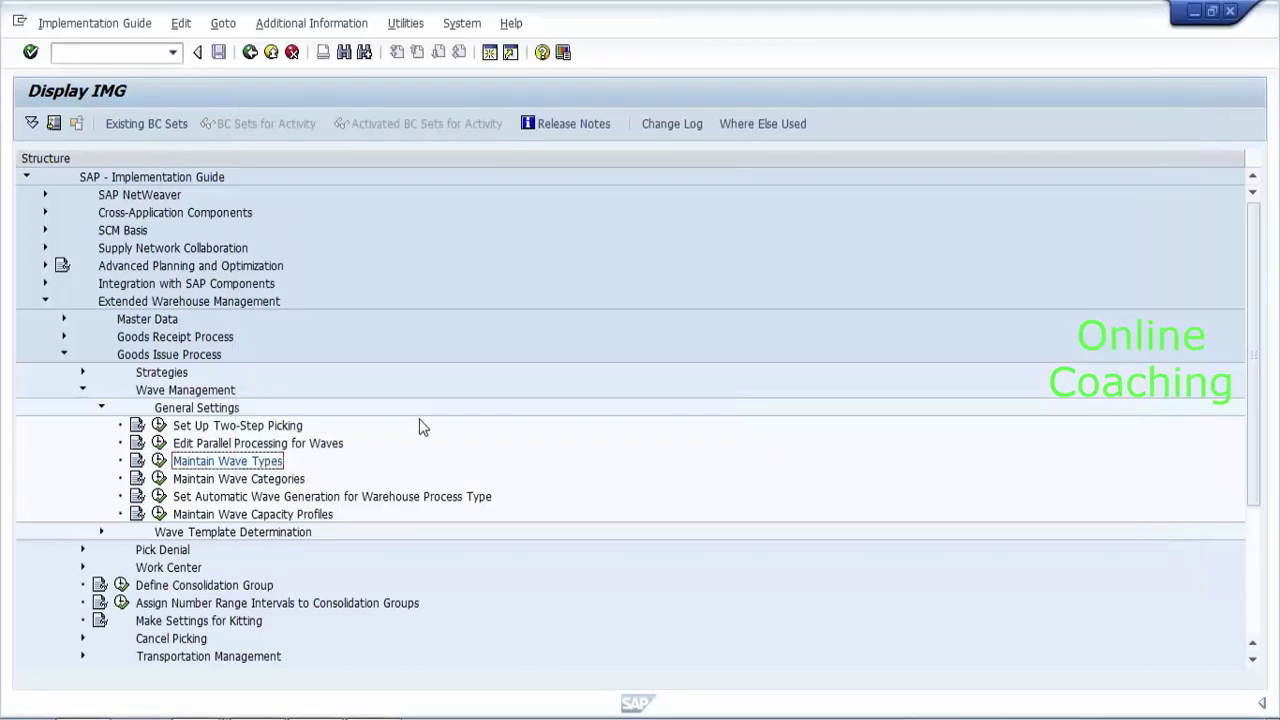
key("alt+Tab")
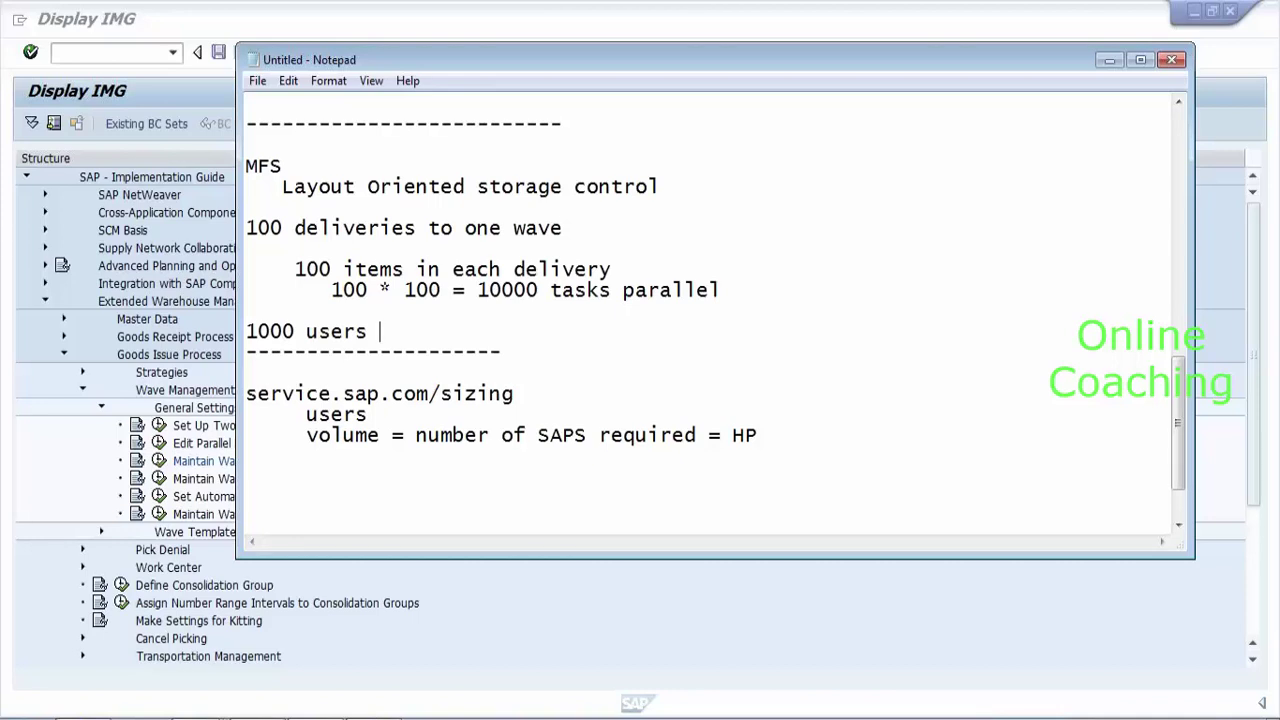
left_click(33, 454)
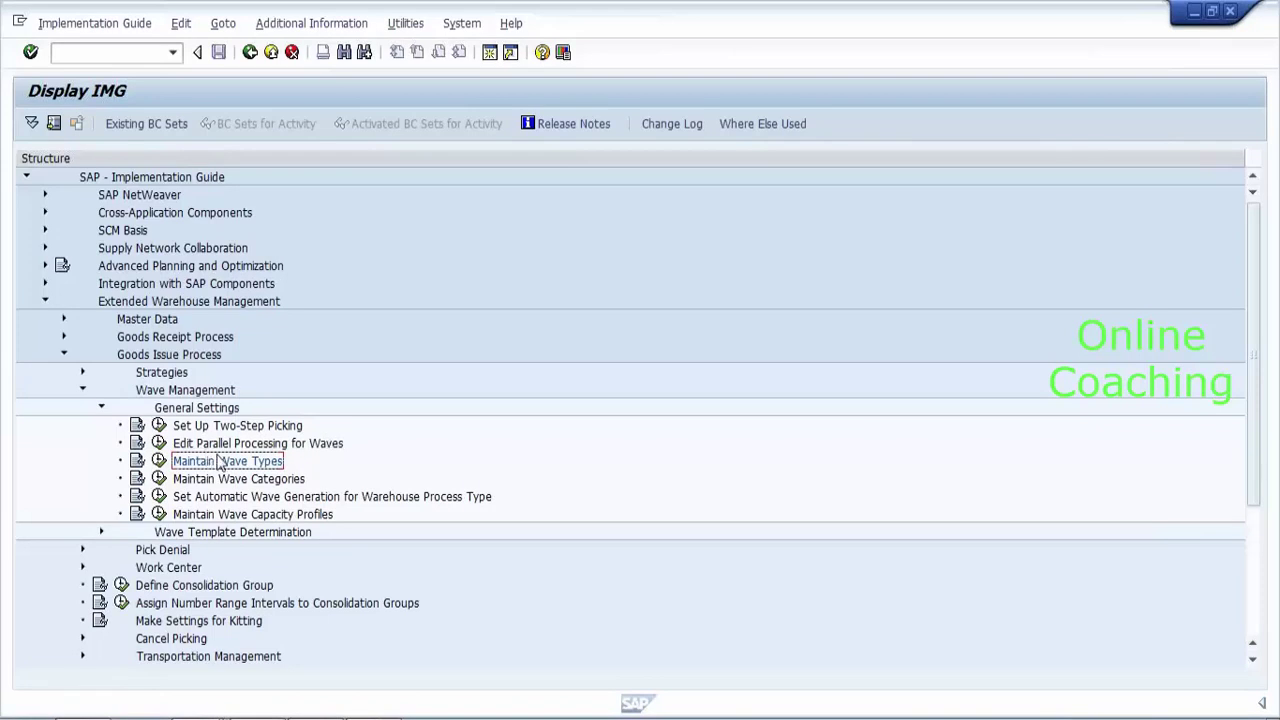
Open Maintain Wave Types, select the Y900 entry ZT01 to check it, and return to the implementation guide.
left_click(157, 461)
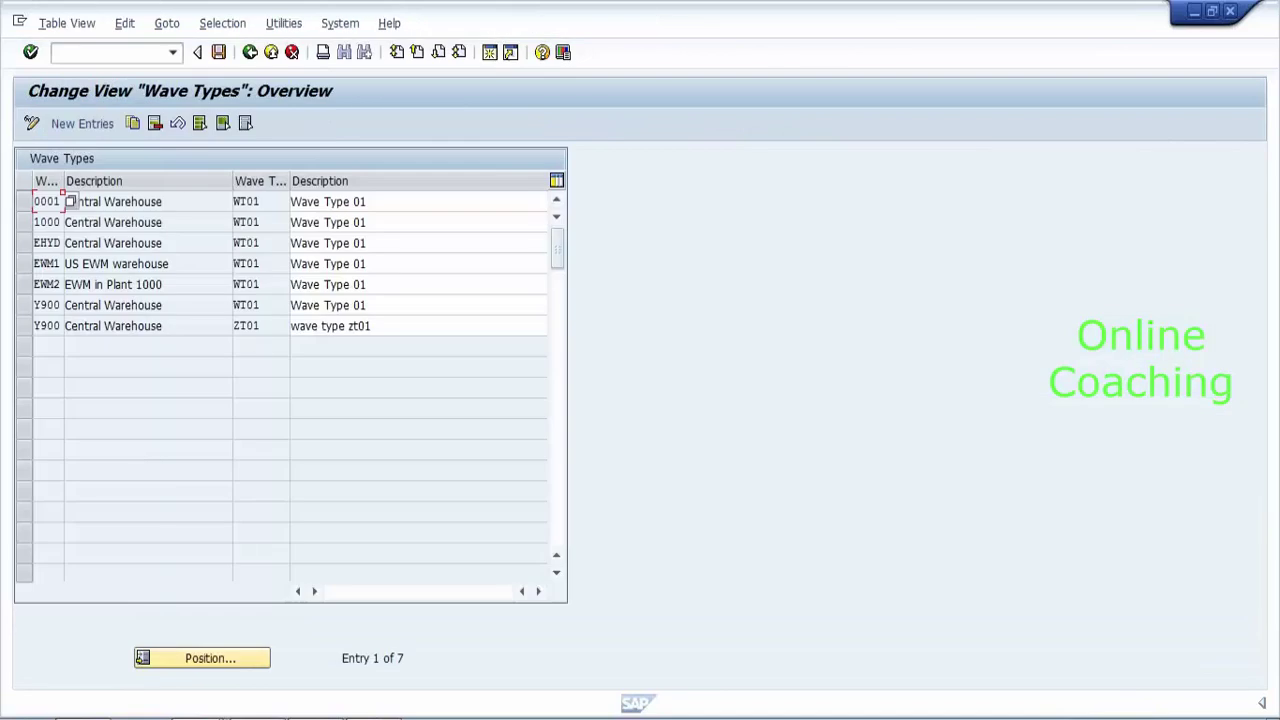
double_click(246, 325)
left_click(234, 325)
left_click(24, 326)
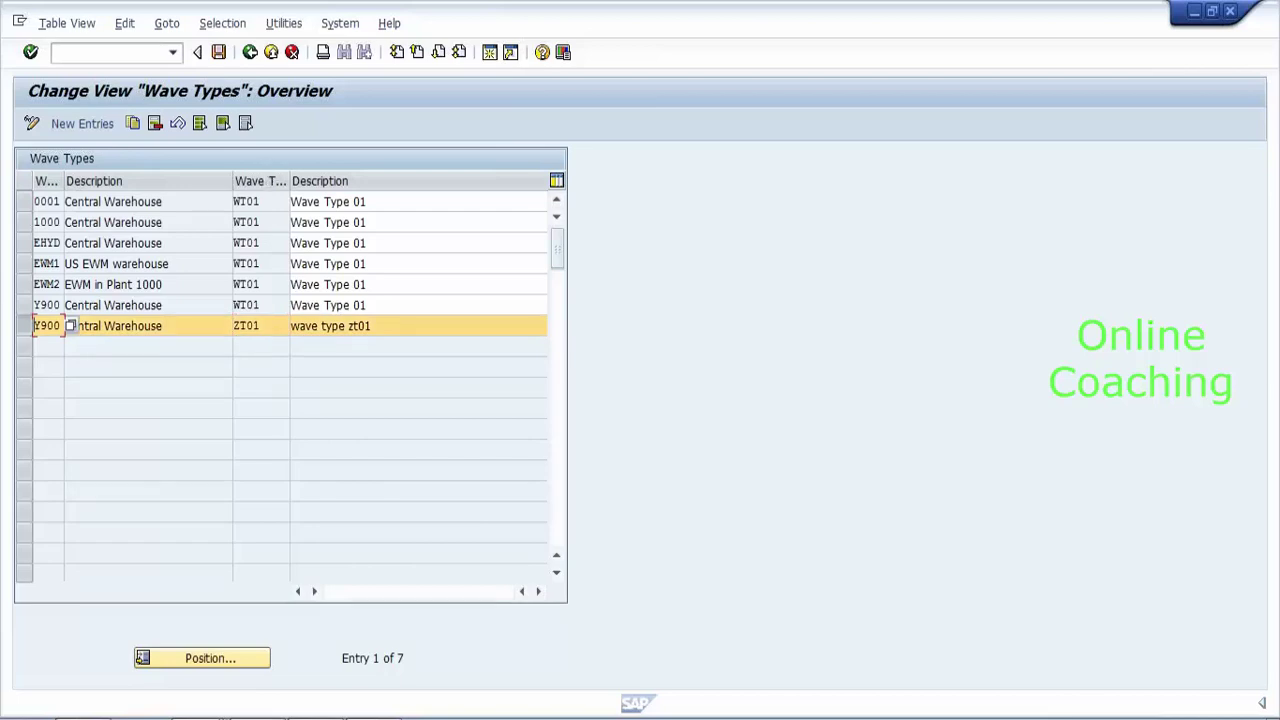
left_click(231, 325)
left_click(250, 52)
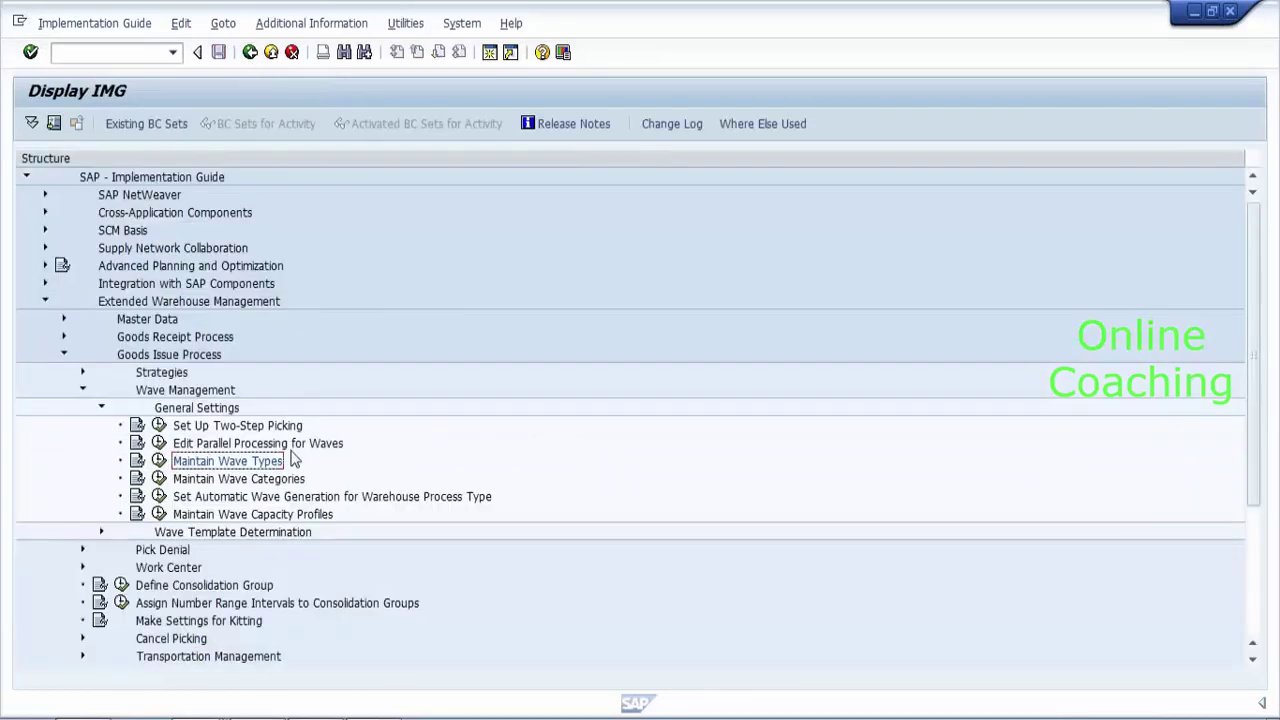
Open Maintain Wave Categories and copy the C1 entry of warehouse Y900 as wave category C2.
left_click(278, 479)
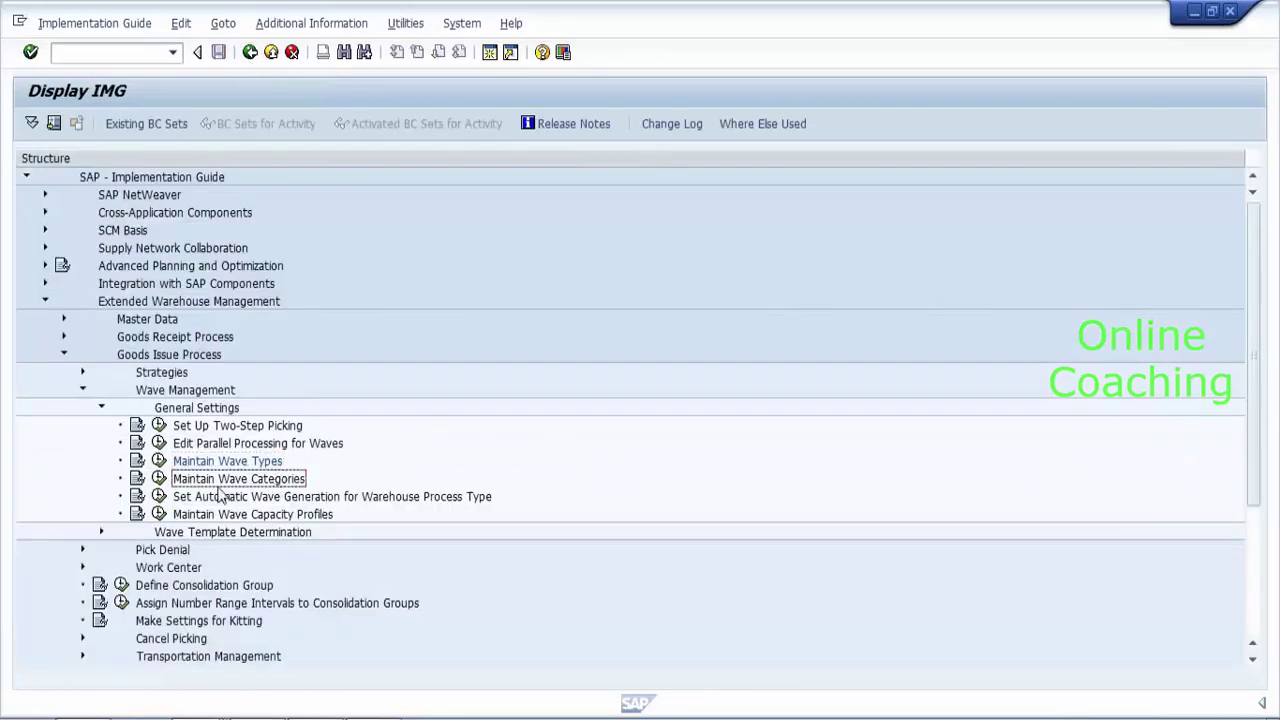
left_click(159, 479)
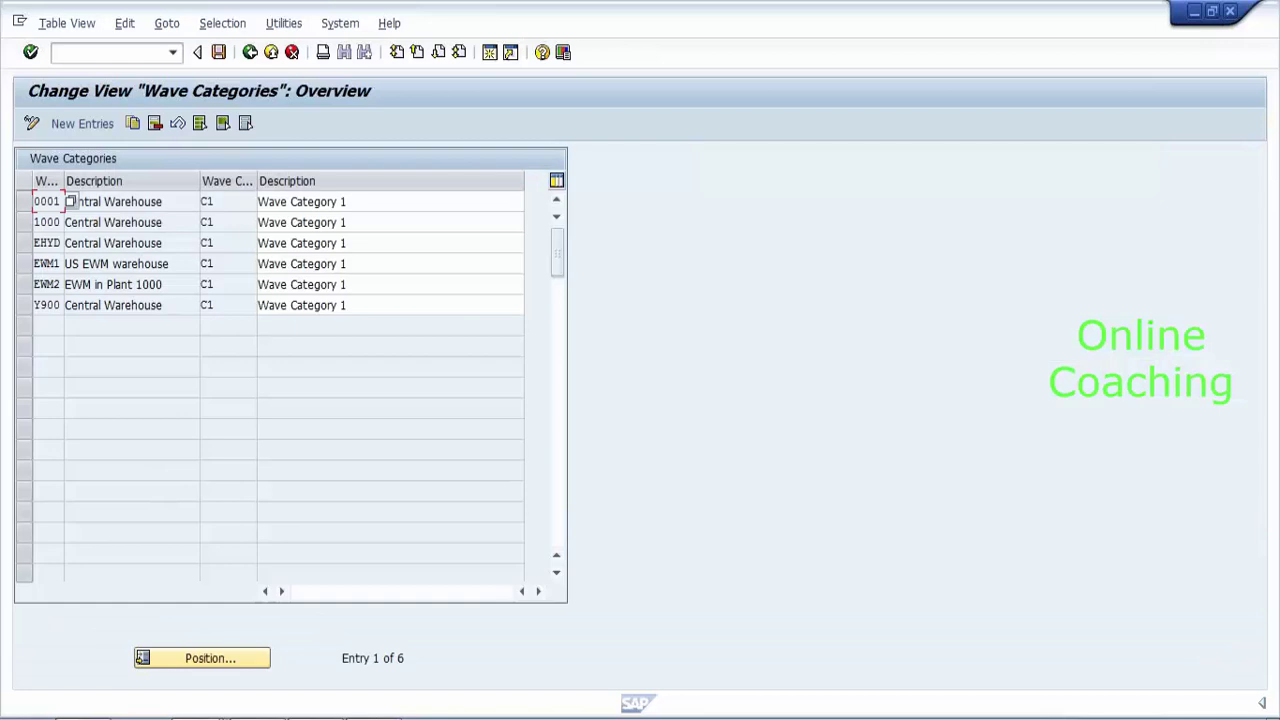
left_click(205, 305)
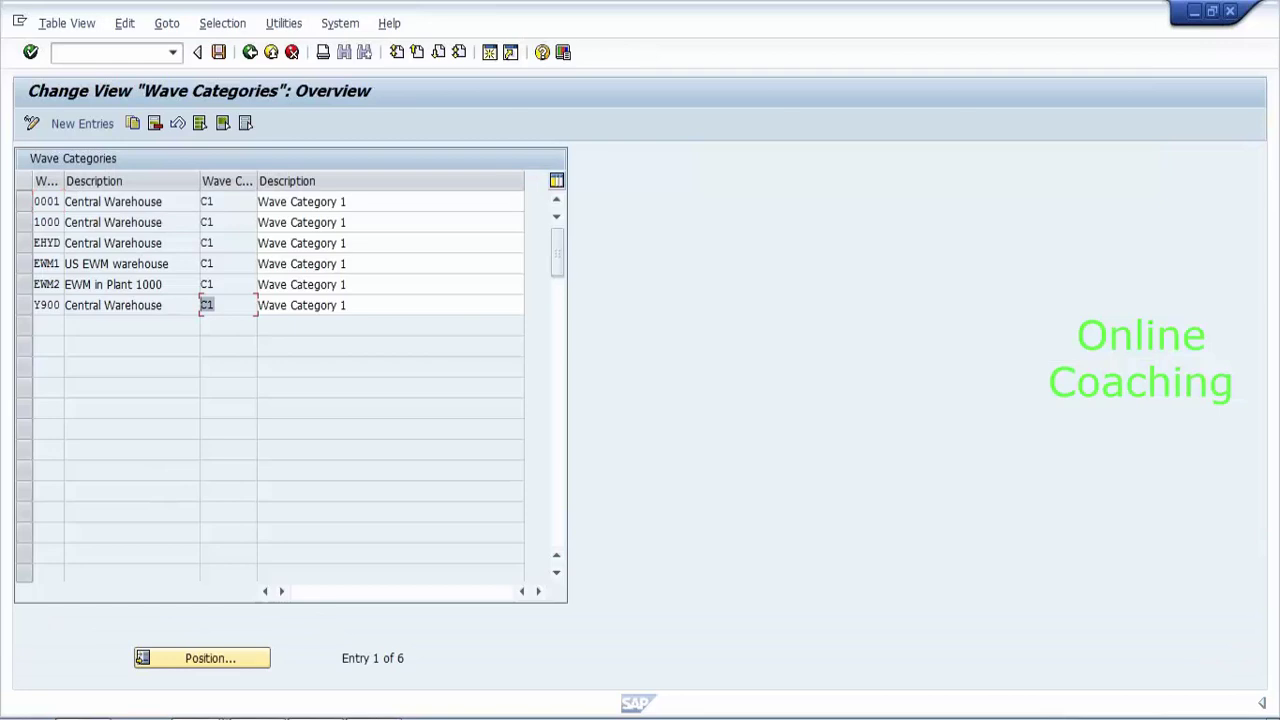
left_click(24, 306)
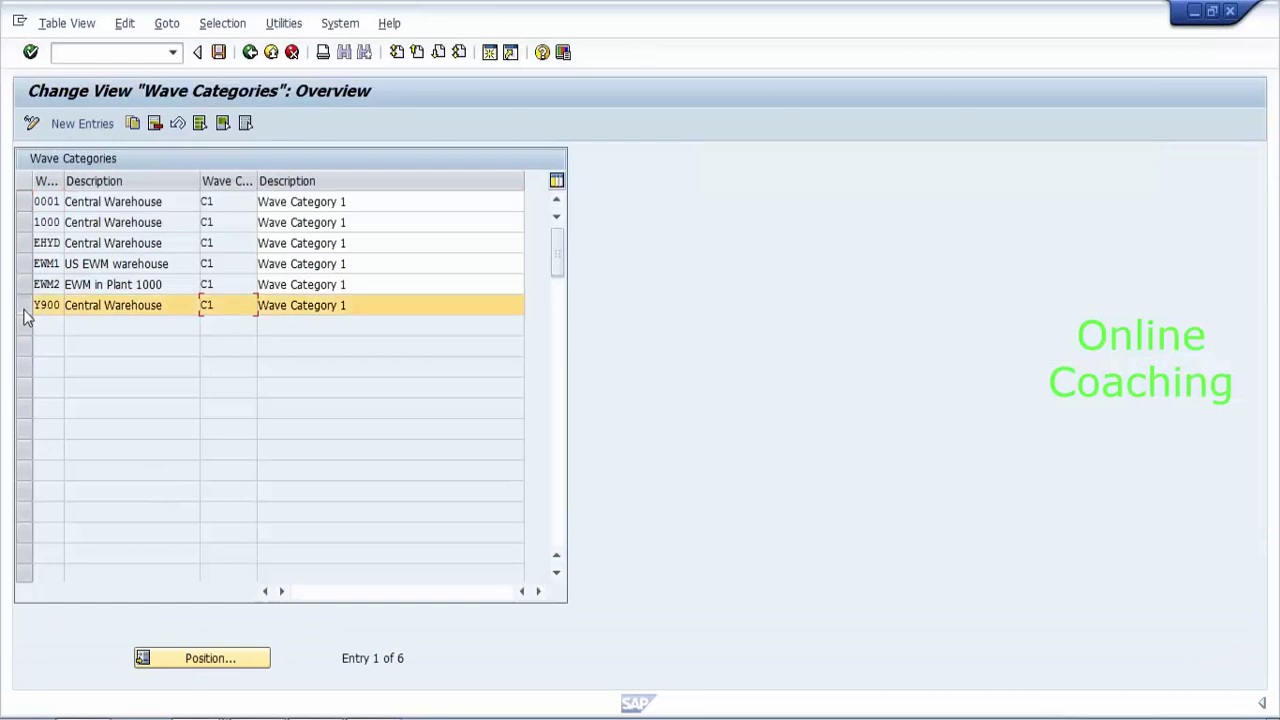
left_click(132, 124)
type("C2")
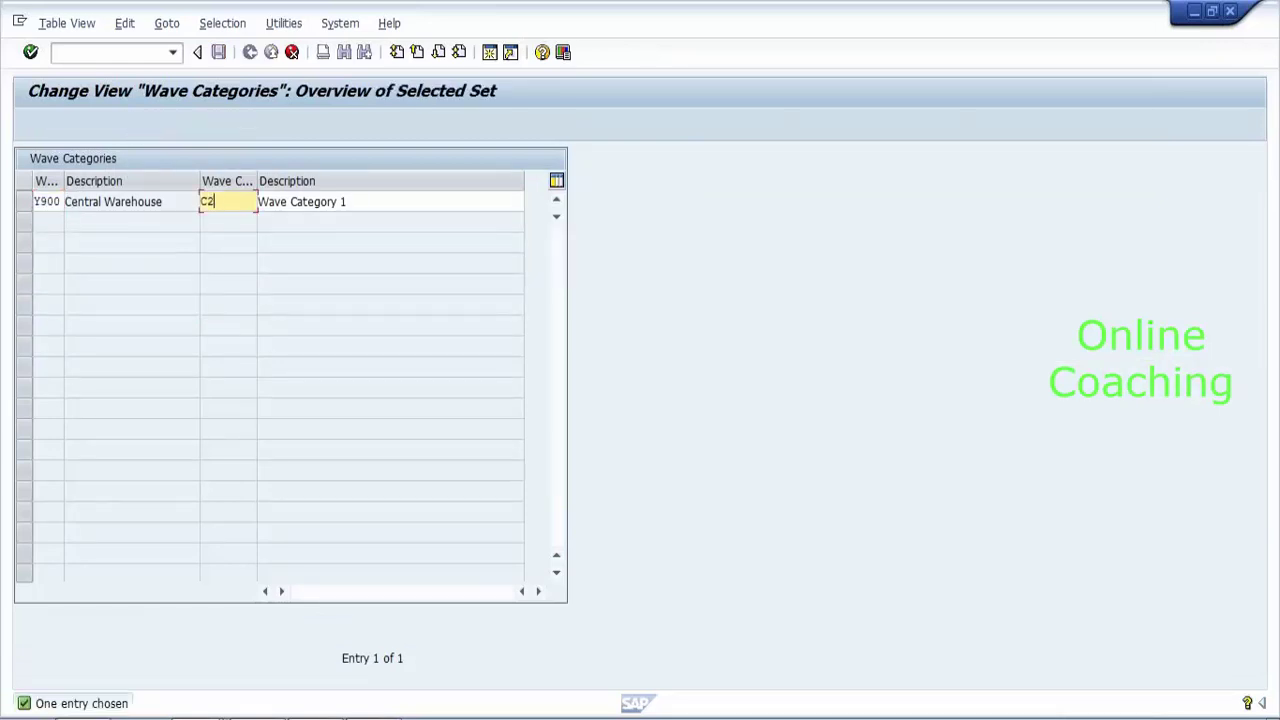
key("Return")
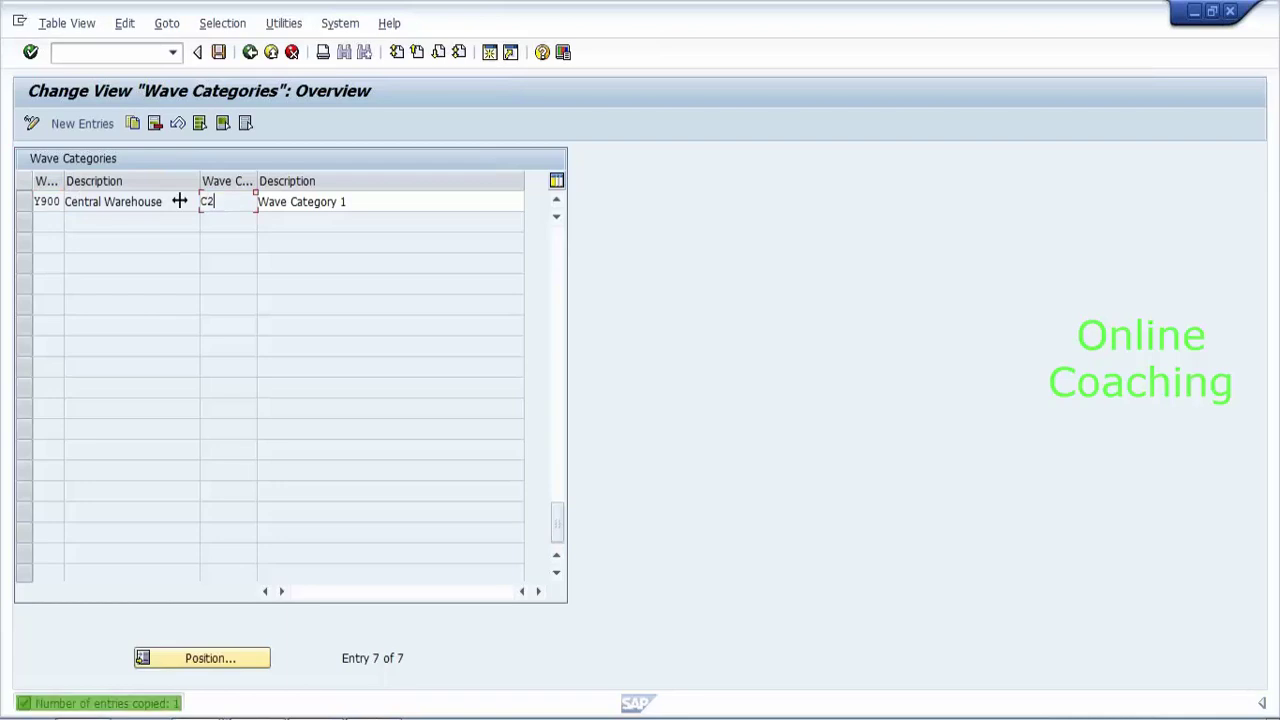
Select the new C2 wave category and save it to the "y900 ewm warehouse" customizing request.
left_click(24, 201)
left_click(217, 54)
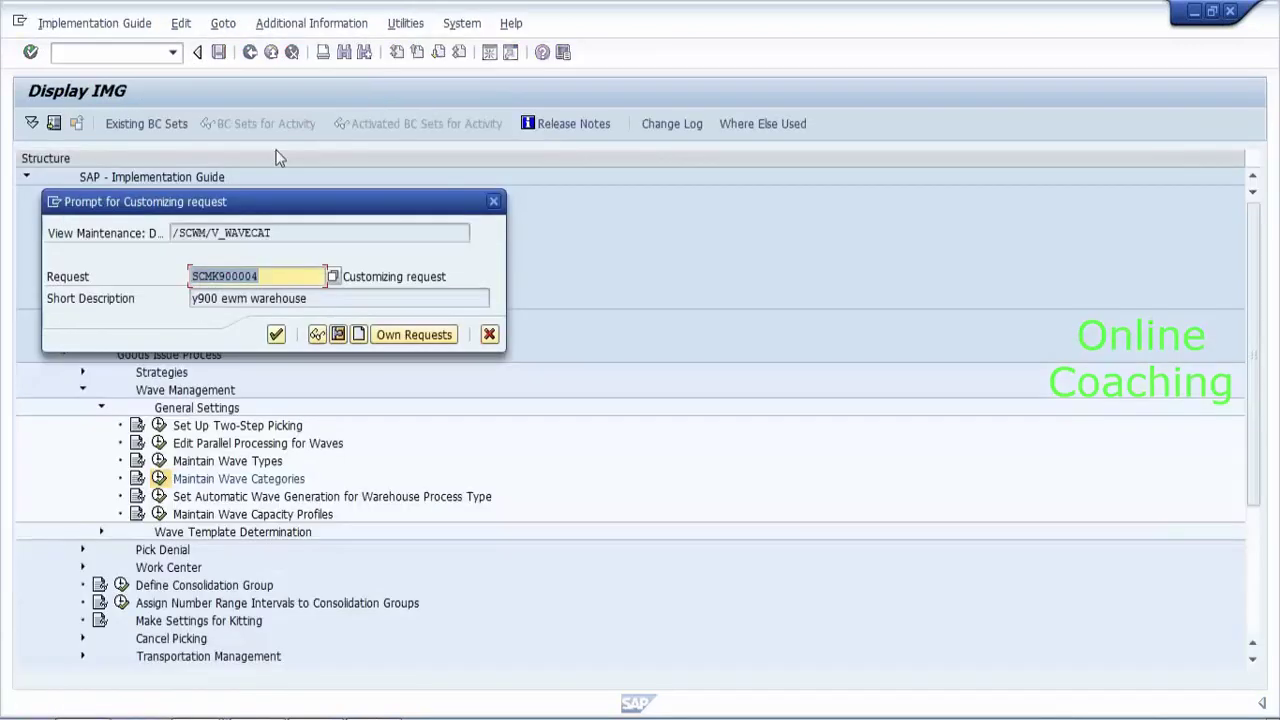
left_click(277, 335)
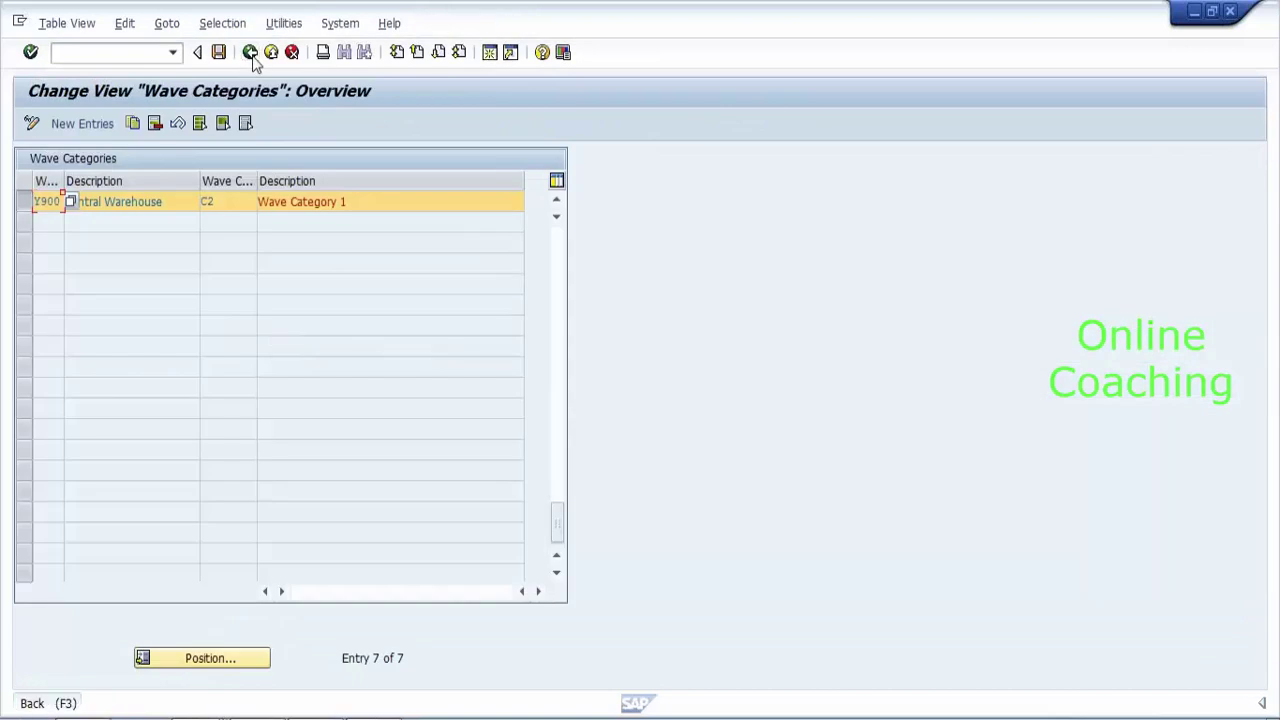
Leave the wave categories table and open Set Automatic Wave Generation for Warehouse Process Type.
left_click(250, 53)
left_click(222, 500)
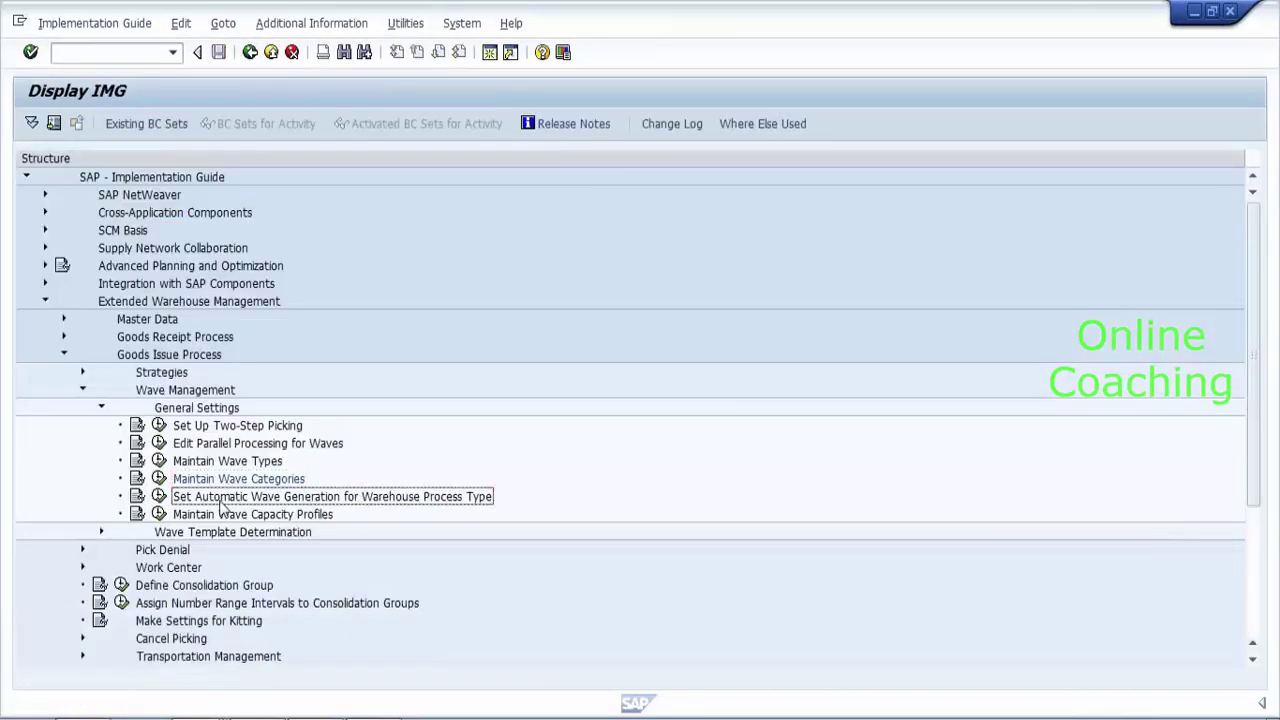
left_click(159, 496)
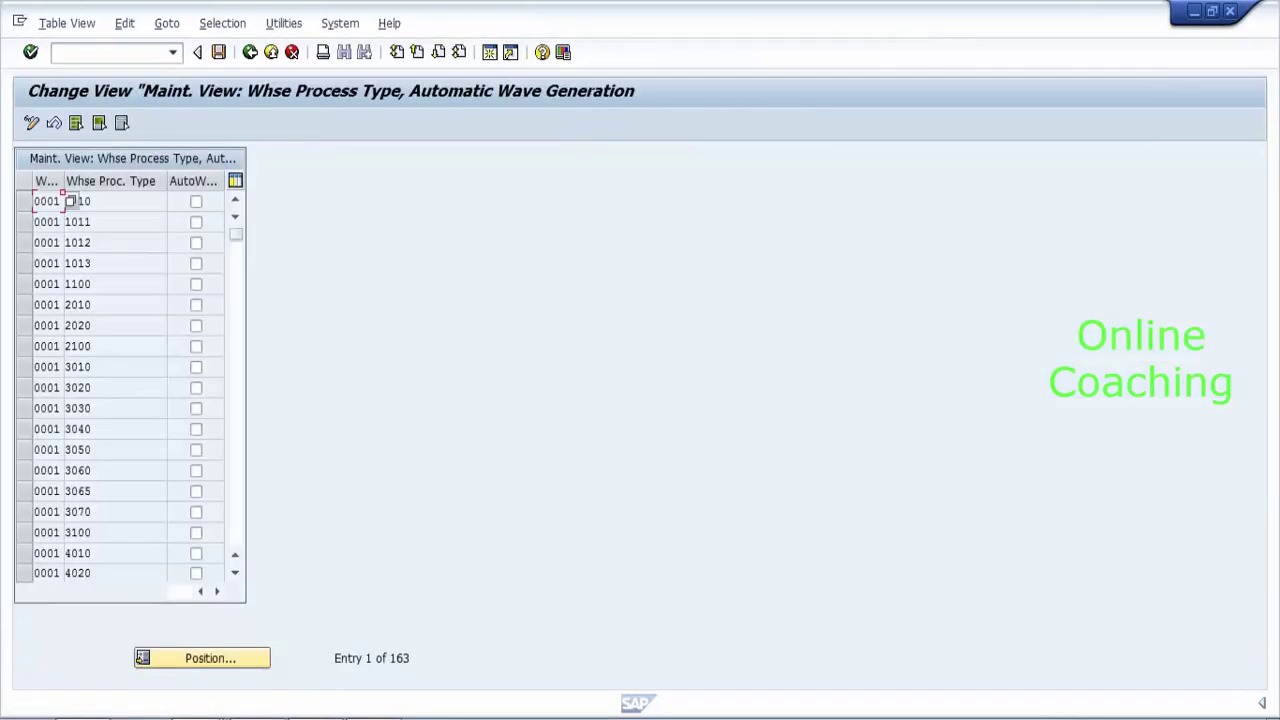
Find warehouse Y900 with process type 2010 in the automatic wave generation table, check its entry, and return to the implementation guide.
left_click(200, 657)
type("y900")
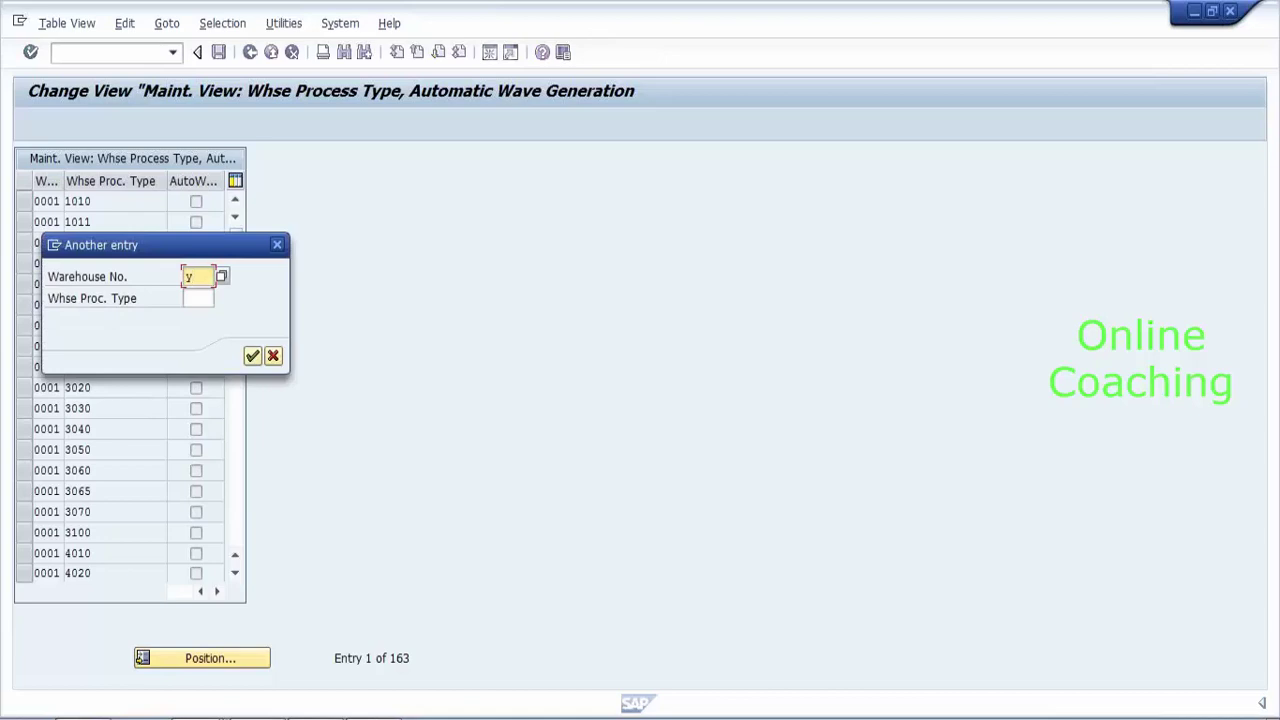
left_click(198, 298)
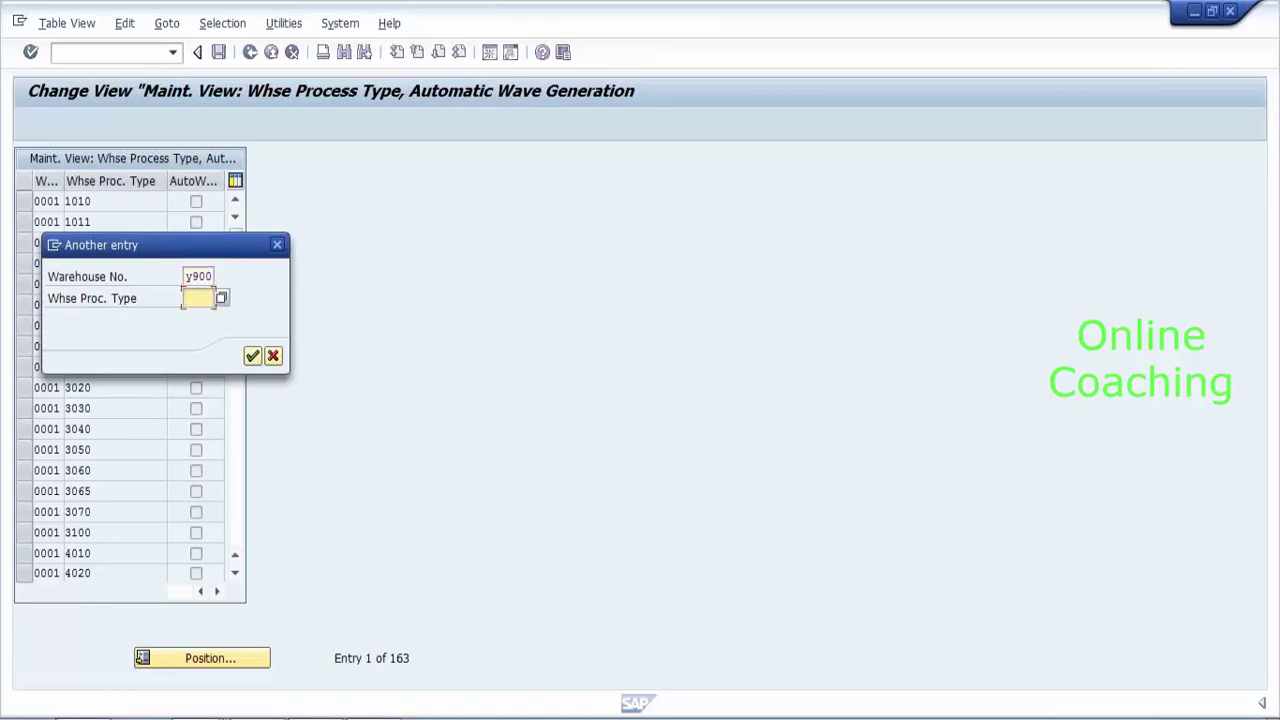
type("2010")
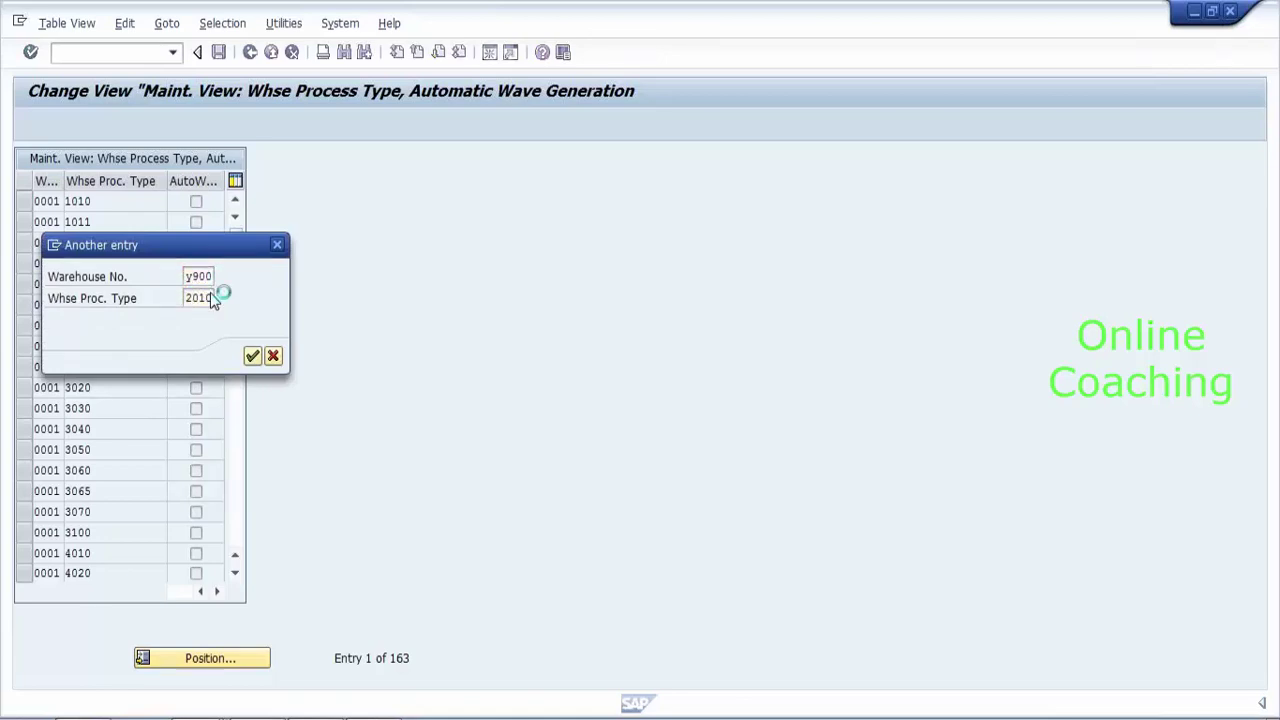
key("Return")
left_click_drag(64, 201, 92, 201)
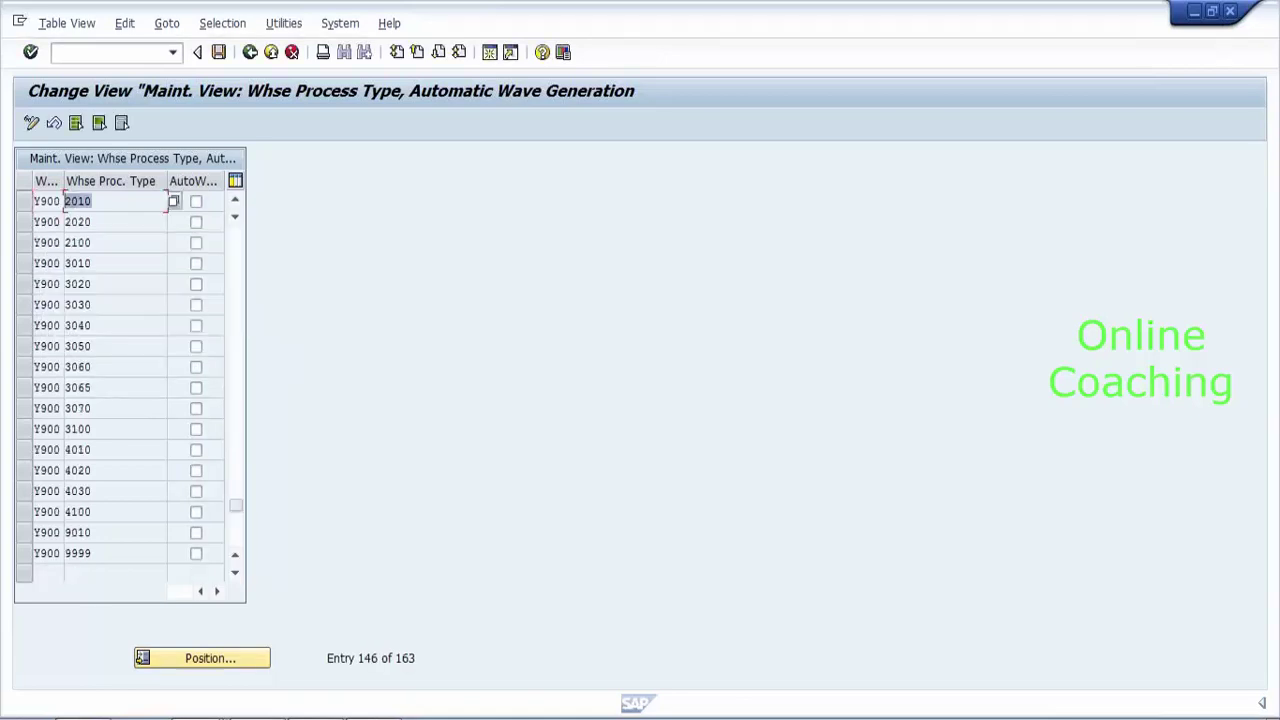
left_click(92, 201)
left_click(248, 53)
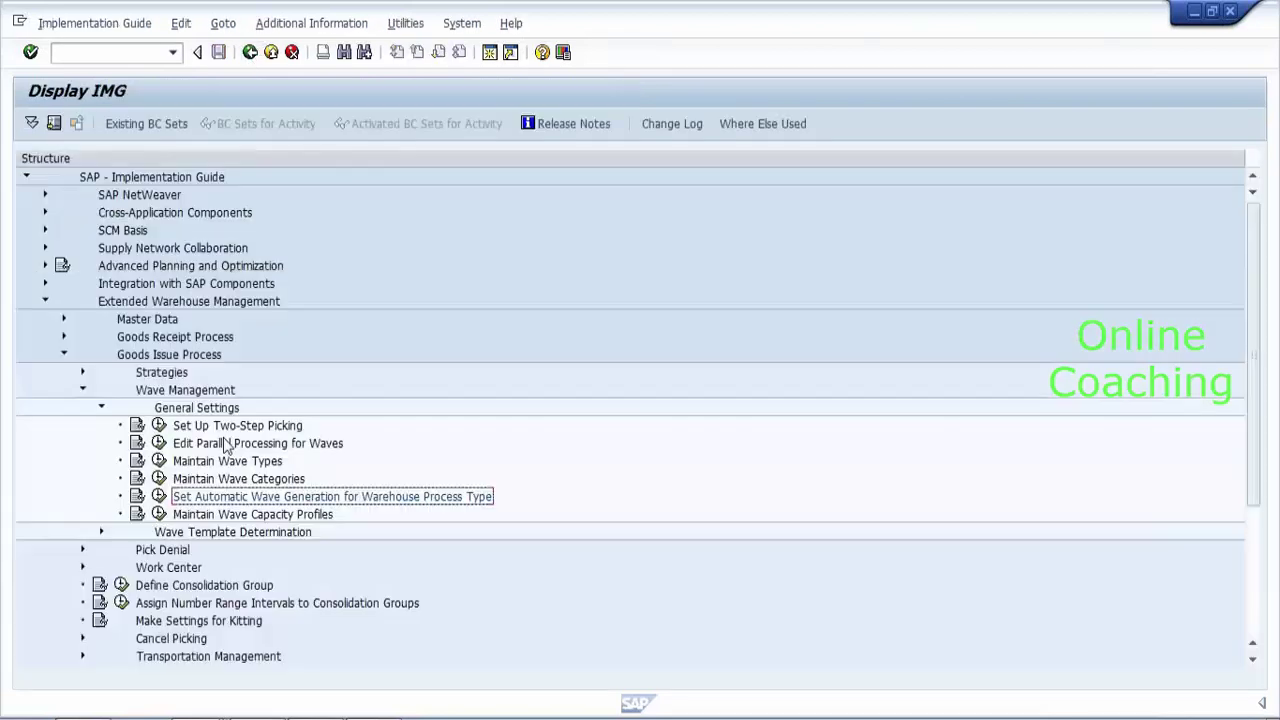
Open Maintain Wave Capacity Profiles to check for existing capacity profiles, and return to the implementation guide.
left_click(200, 515)
left_click(158, 514)
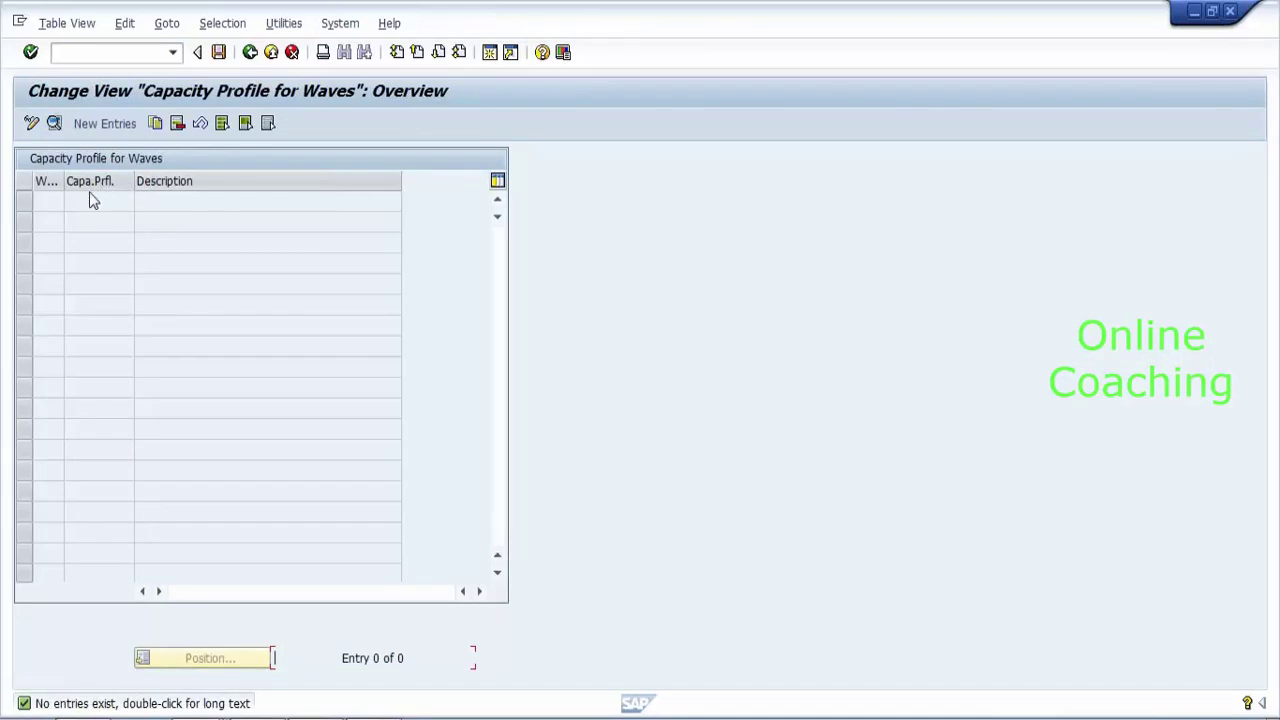
left_click(88, 123)
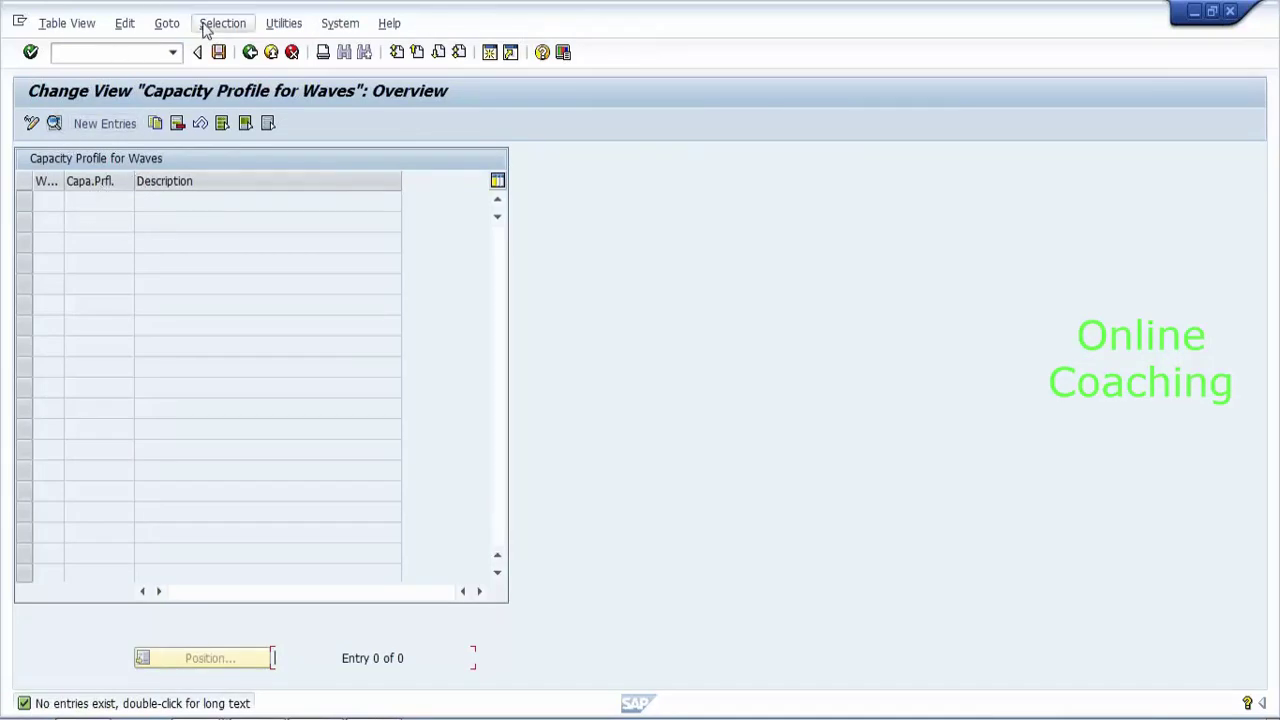
left_click(250, 52)
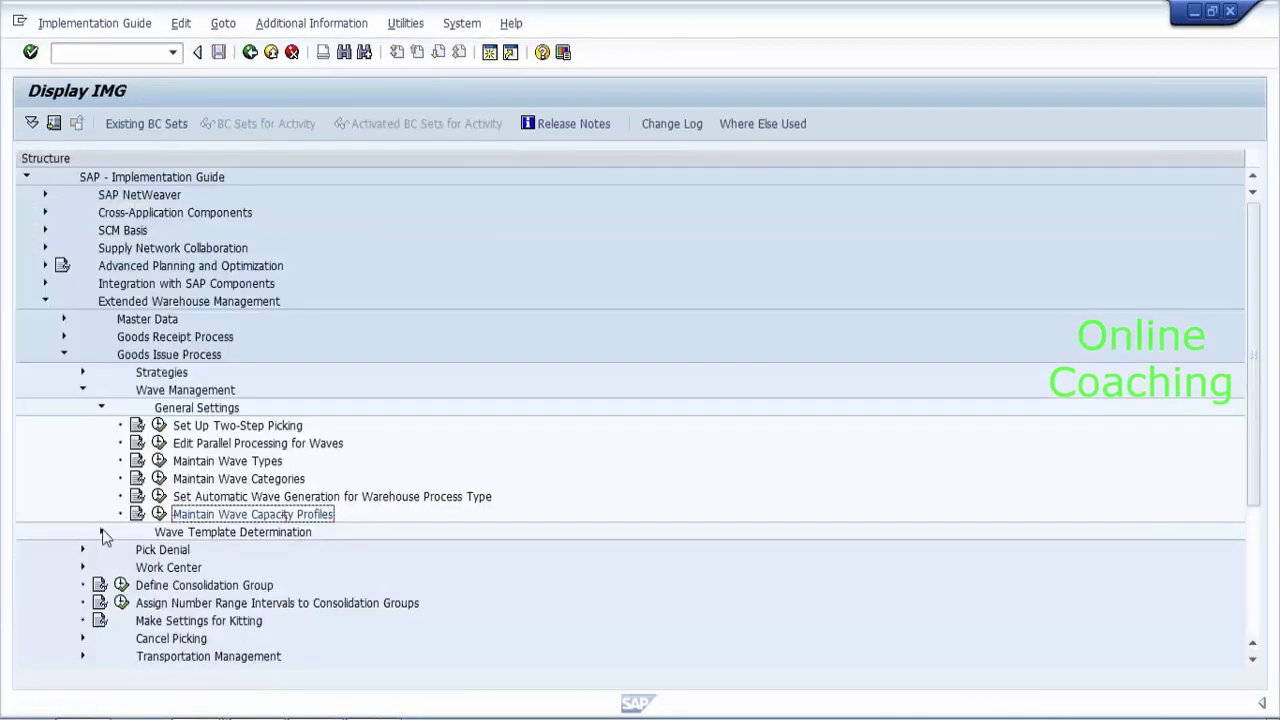
Expand the Wave Template Determination node under Wave Management to list its configuration activities.
left_click(102, 532)
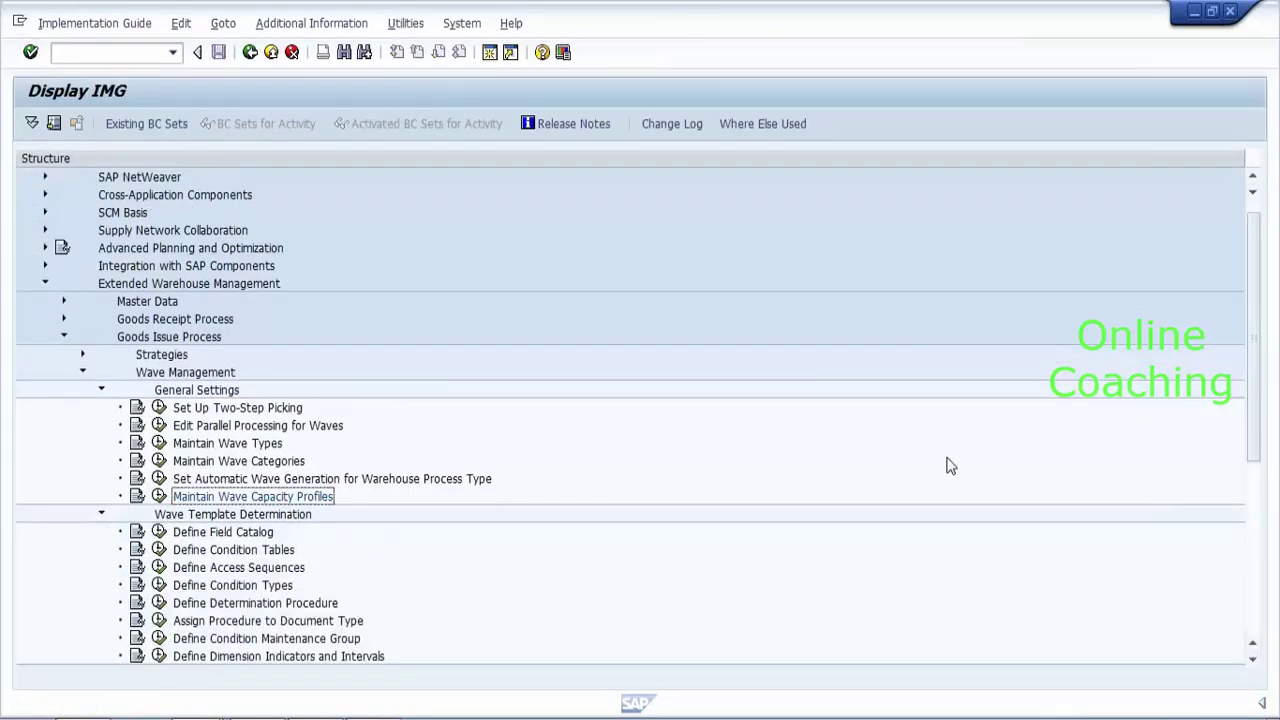
left_click_drag(1256, 410, 1252, 470)
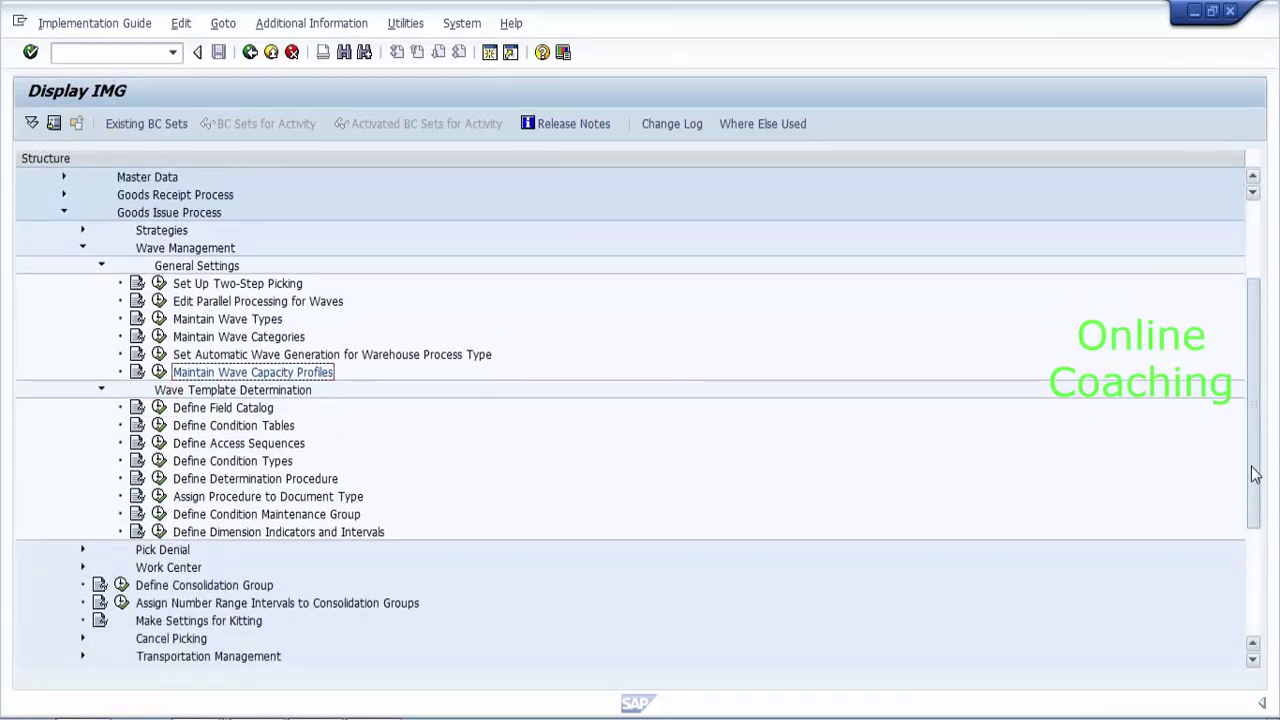
left_click(437, 356)
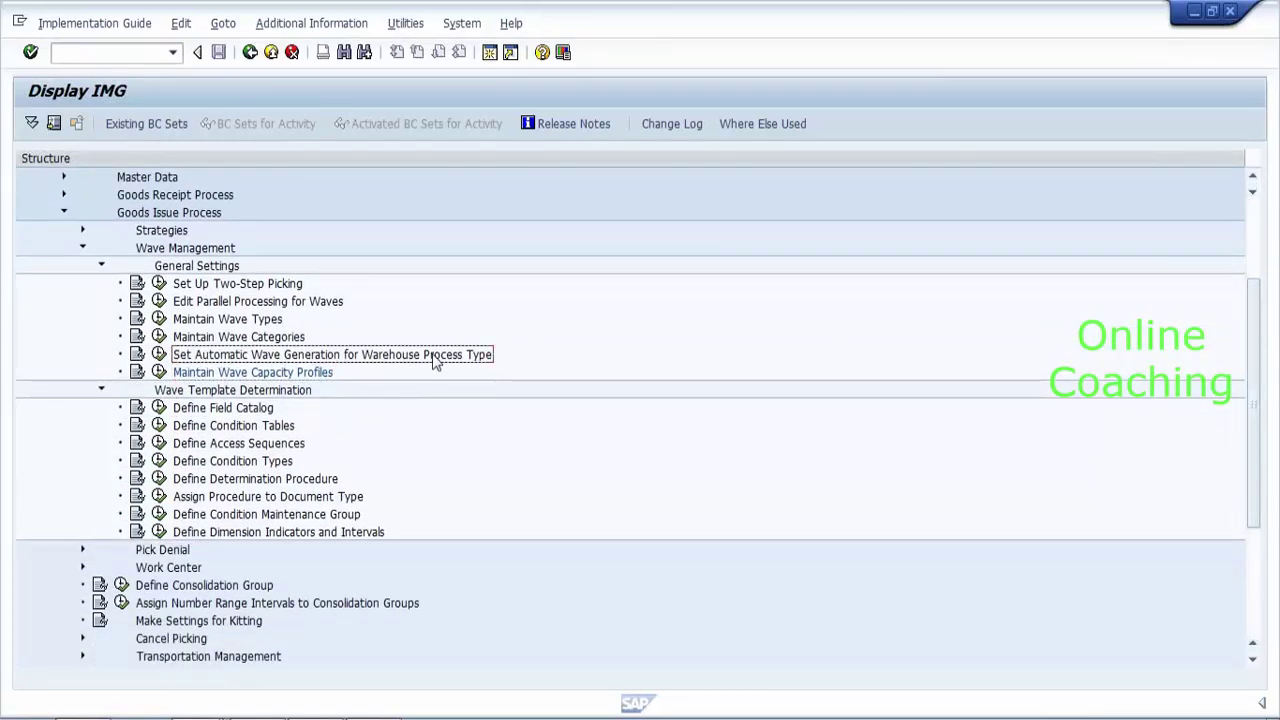
left_click(200, 374)
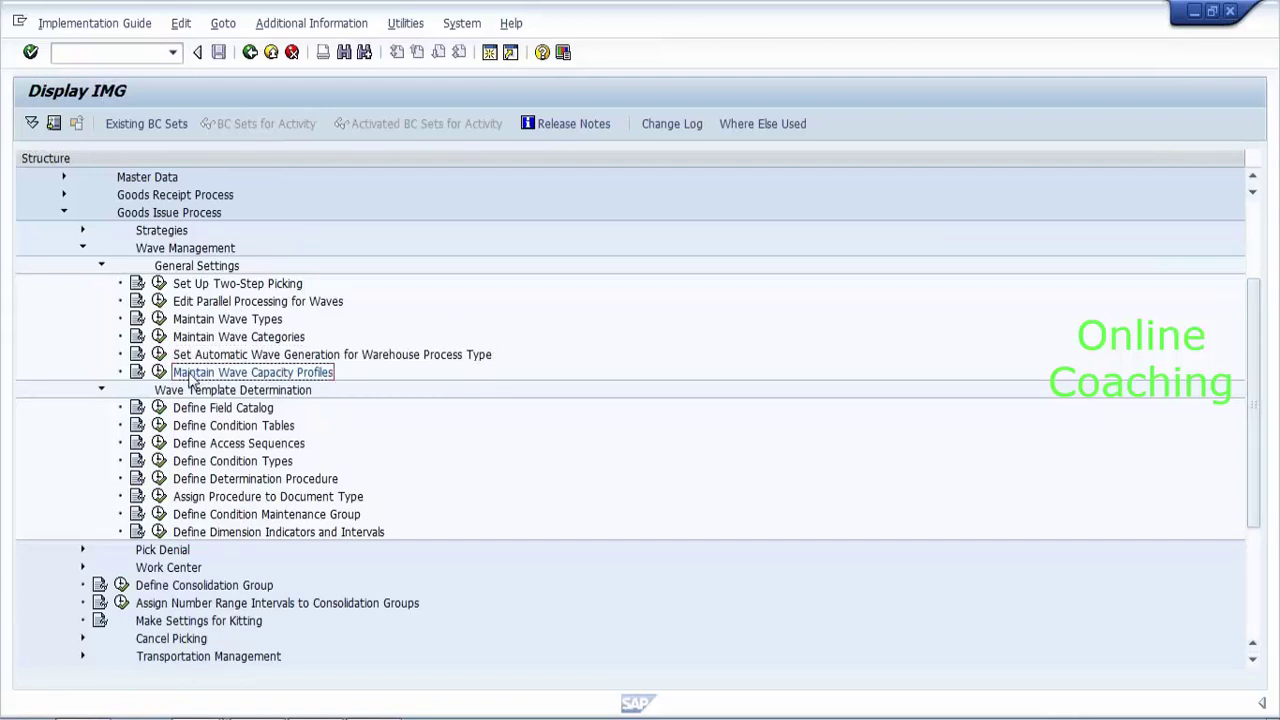
Open Maintain Wave Types again to review the wave types of warehouse Y900, and return to the implementation guide.
left_click(215, 320)
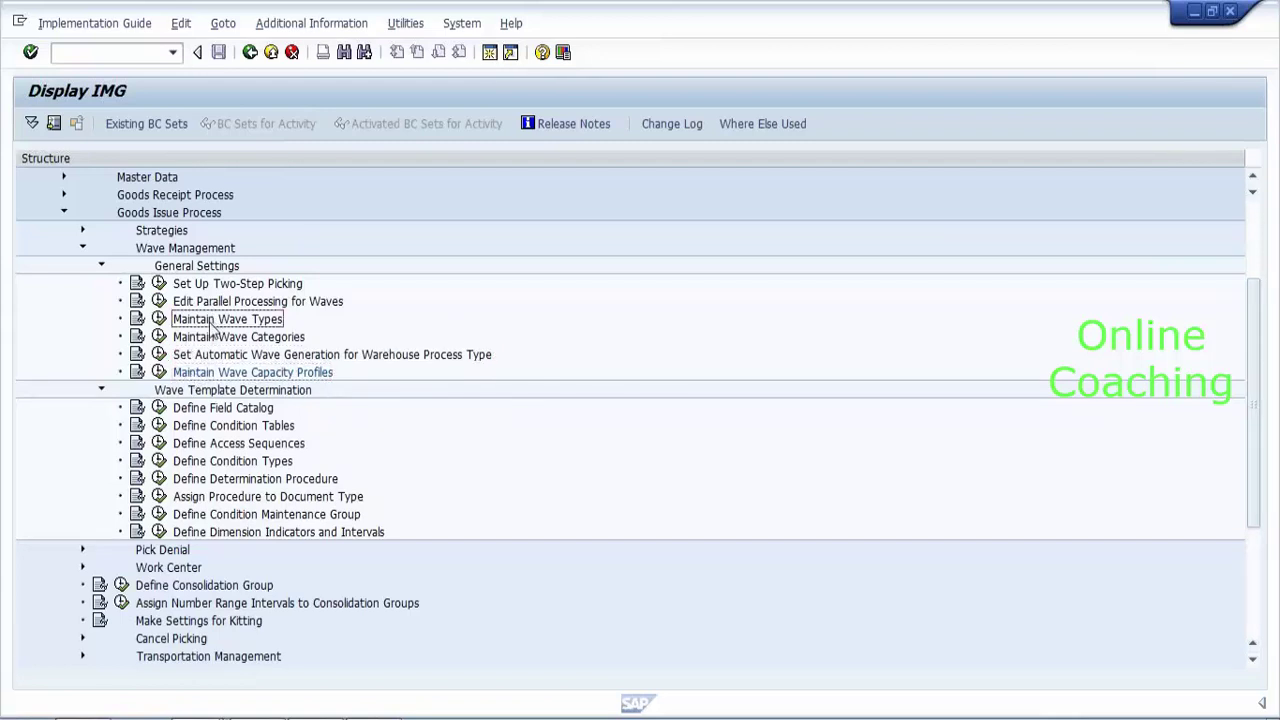
left_click(160, 320)
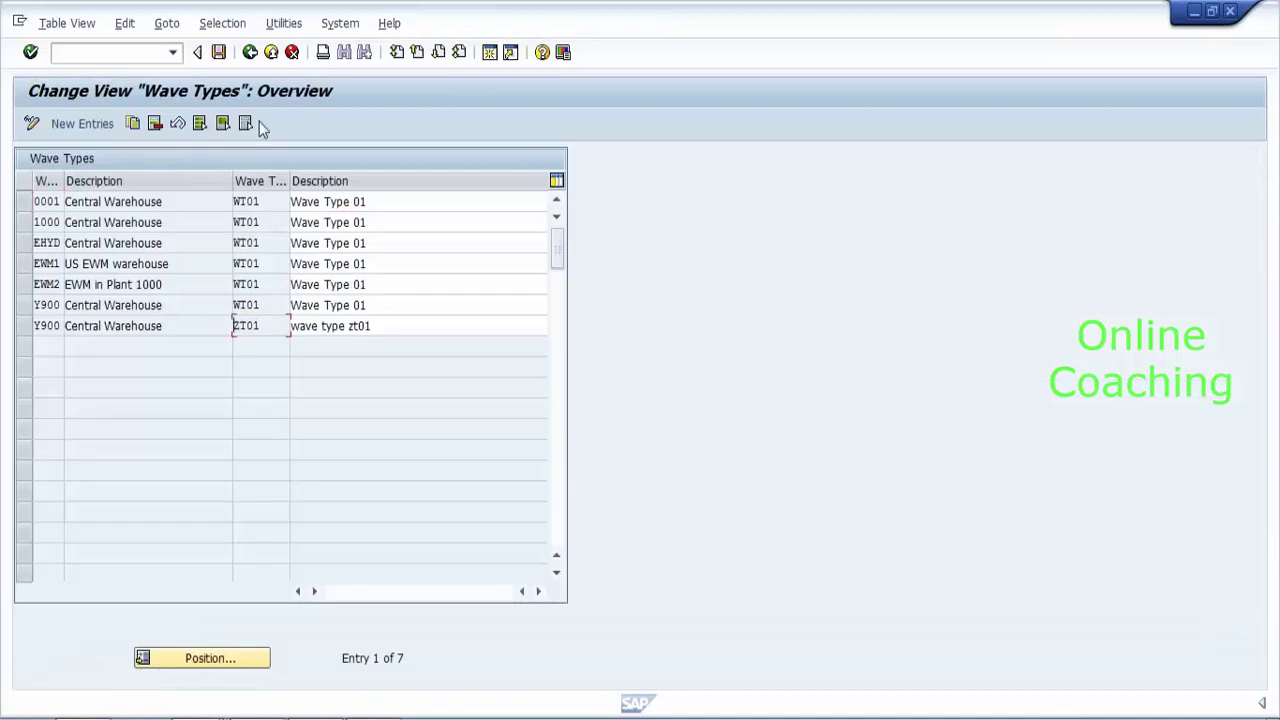
left_click(250, 52)
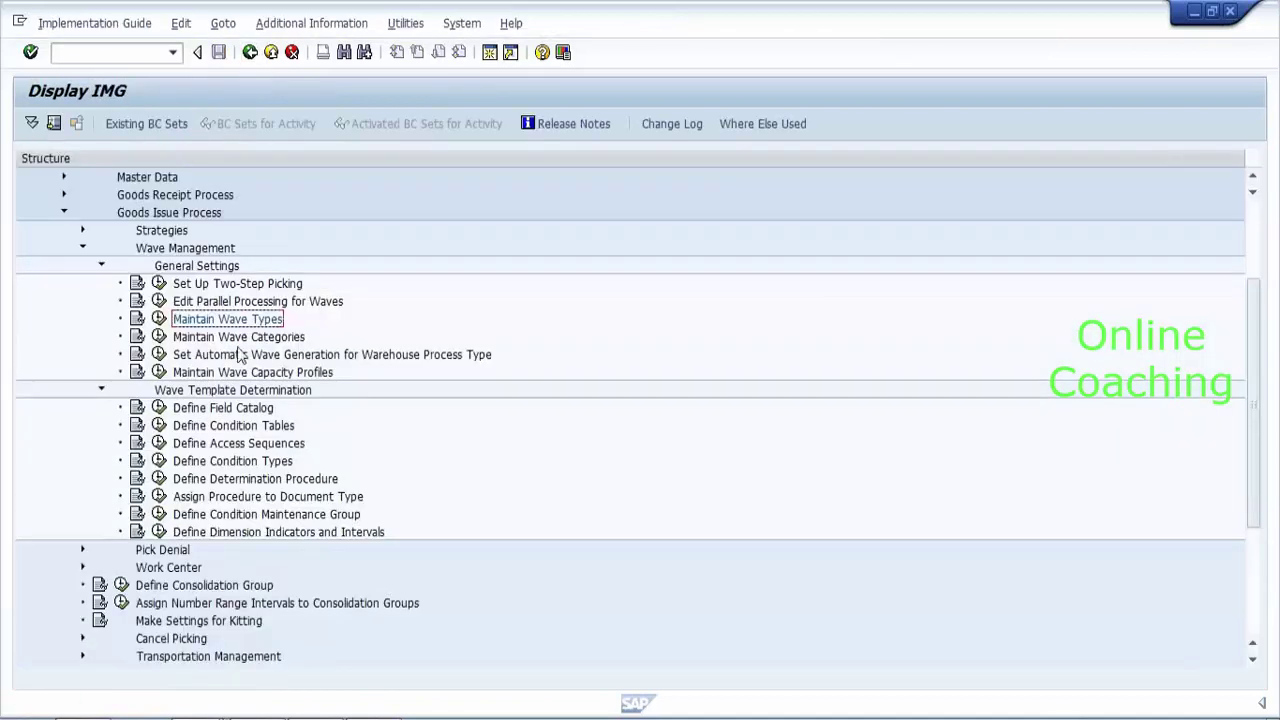
left_click(240, 338)
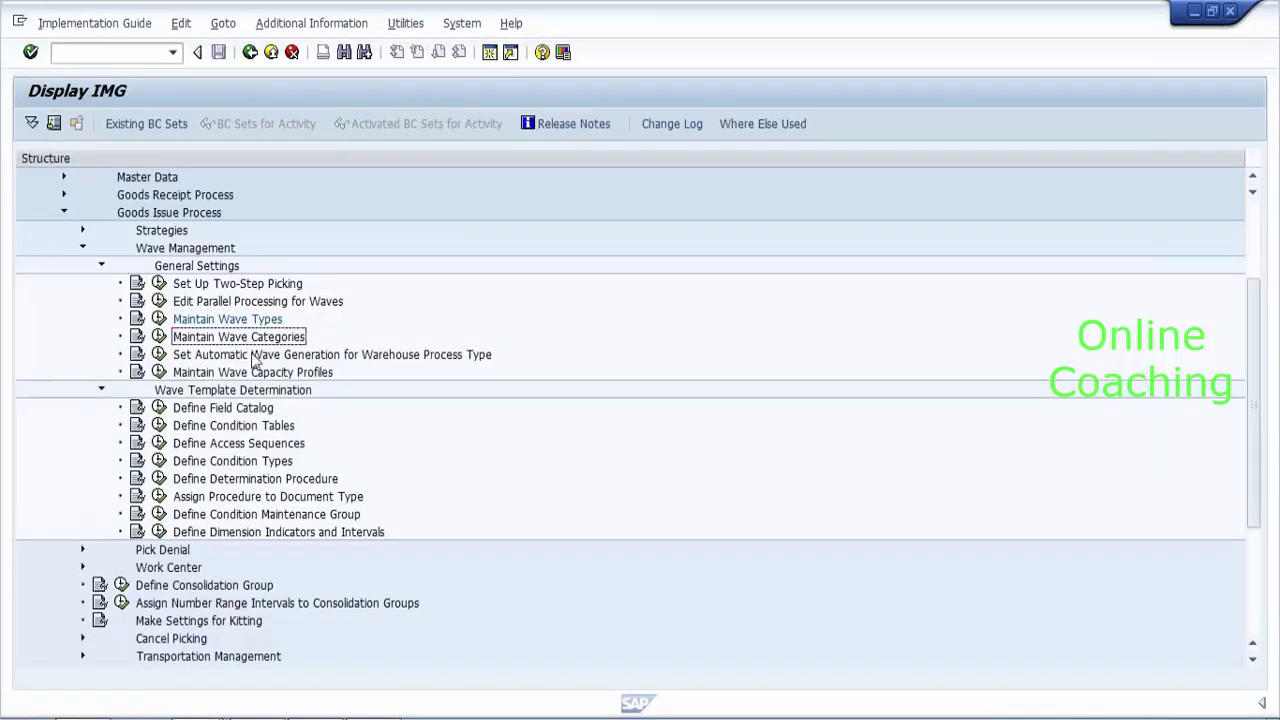
left_click(253, 356)
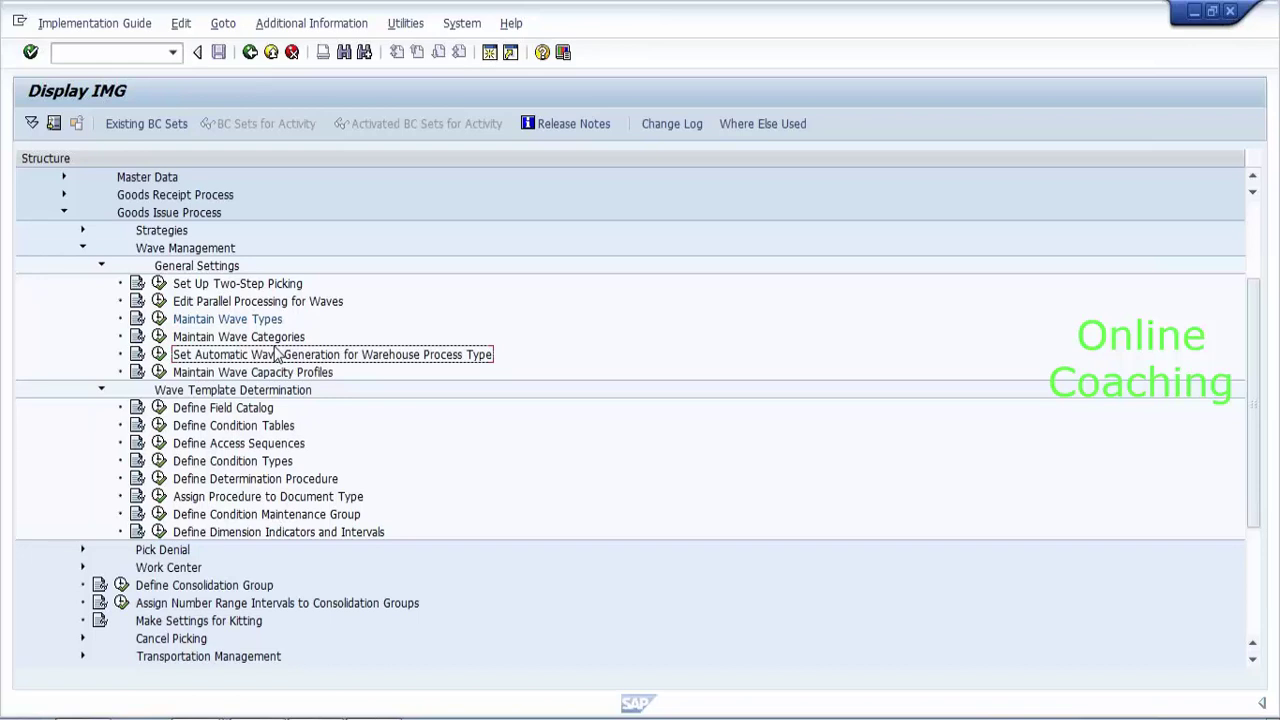
left_click(281, 339)
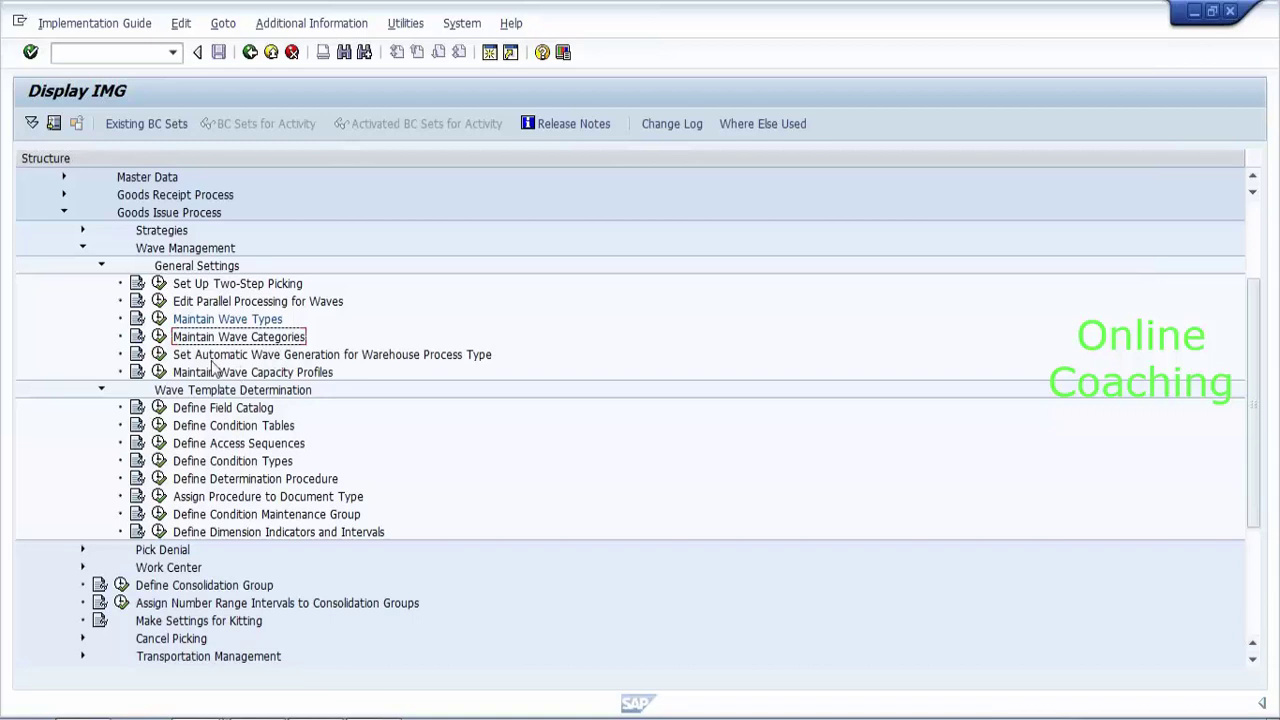
Open Define Field Catalog, review the wave template determination fields from WME_AAREA to the end of the list, and return to the guide.
left_click(240, 410)
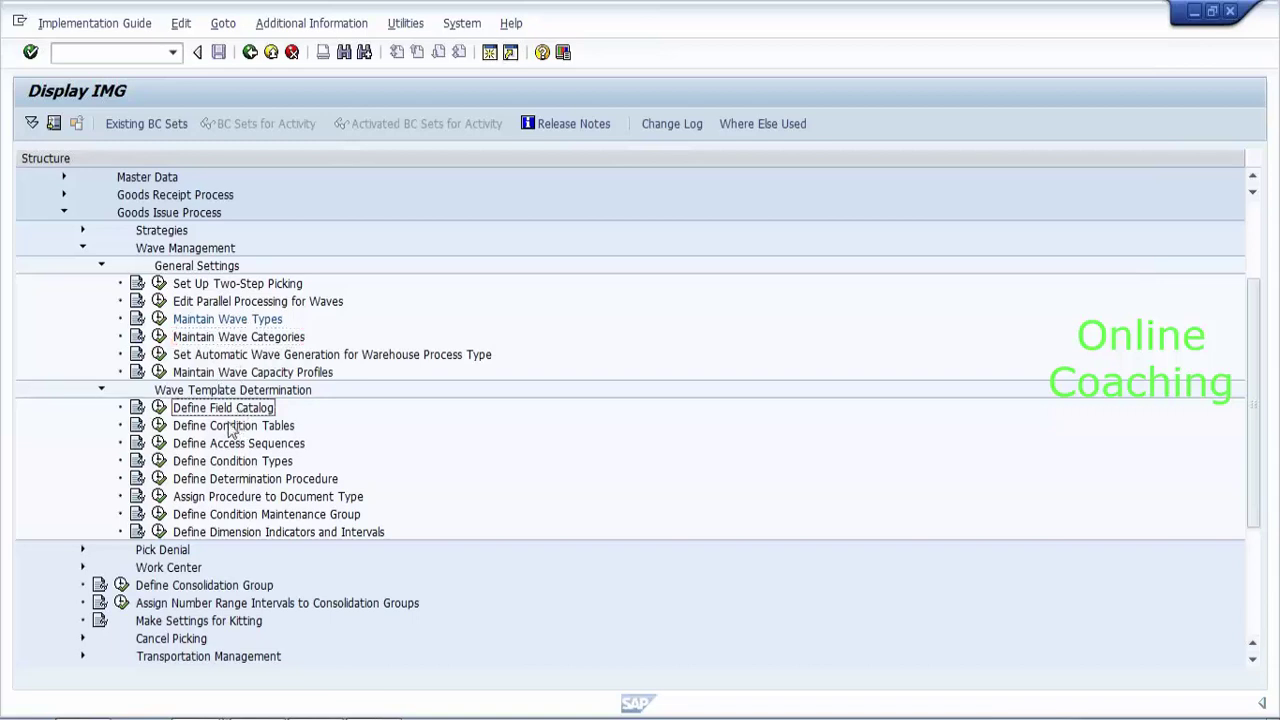
left_click(159, 408)
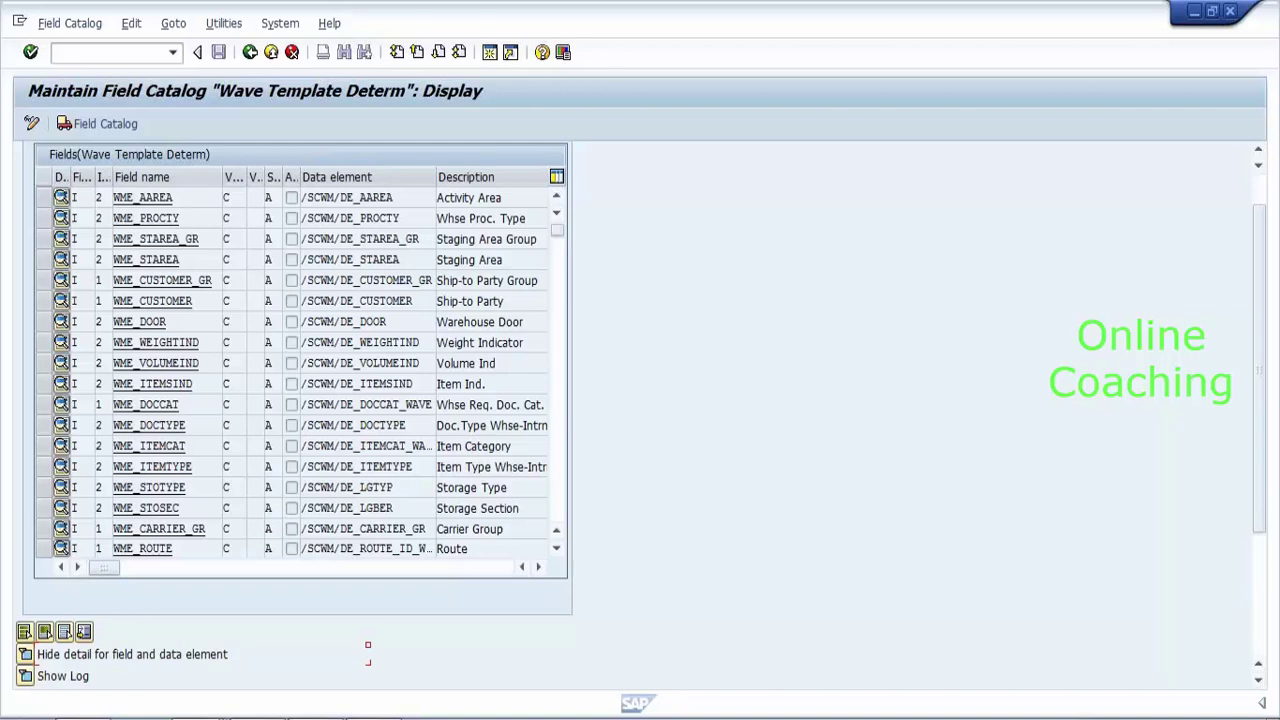
left_click_drag(174, 197, 113, 197)
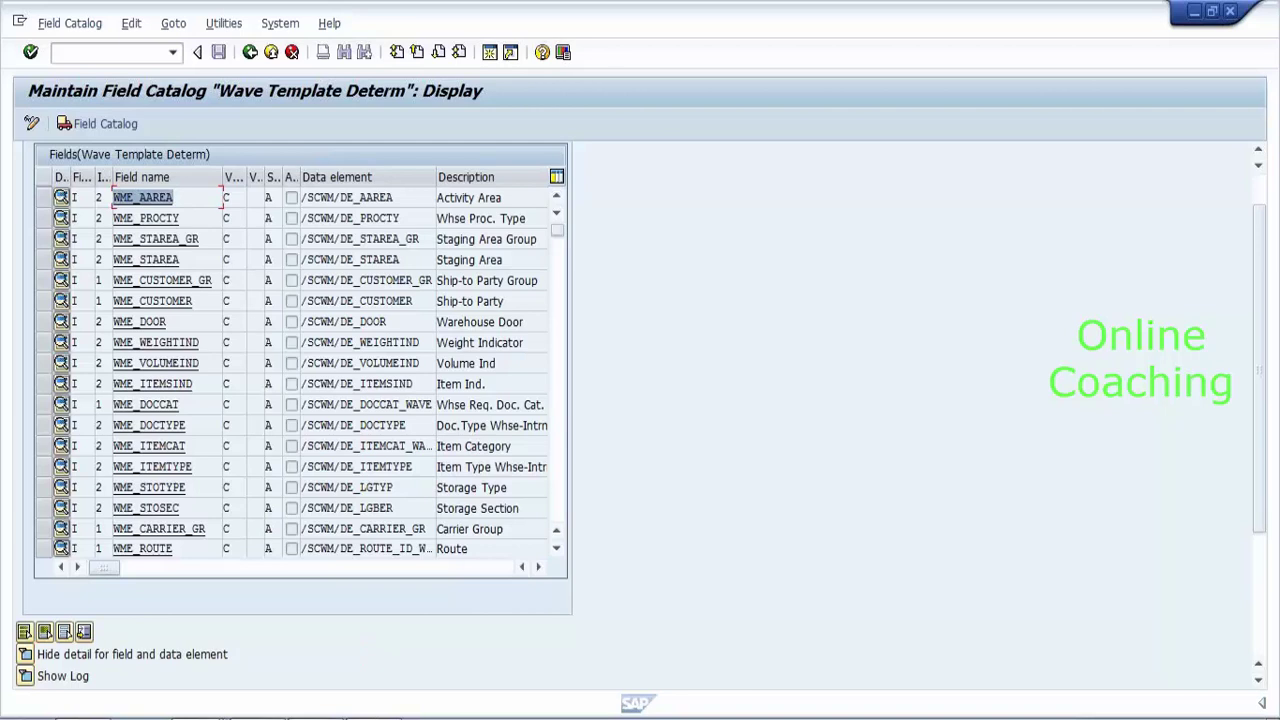
left_click(173, 197)
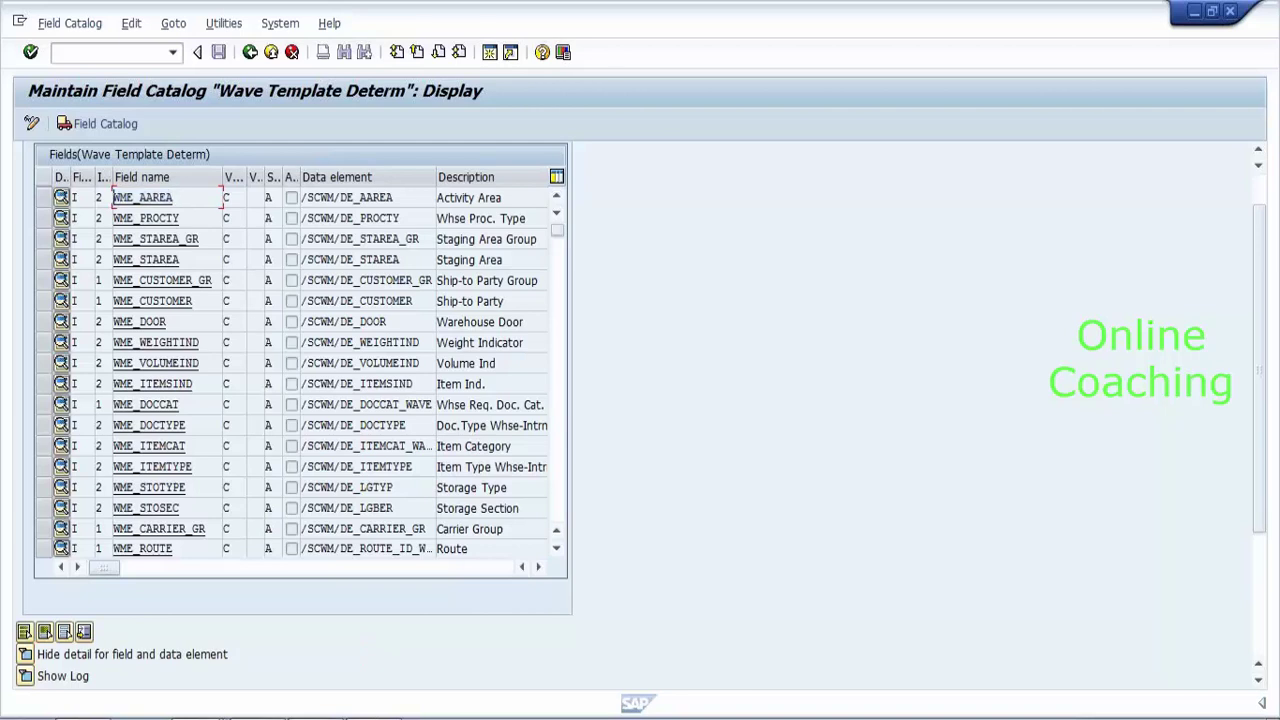
left_click(215, 218)
left_click(560, 506)
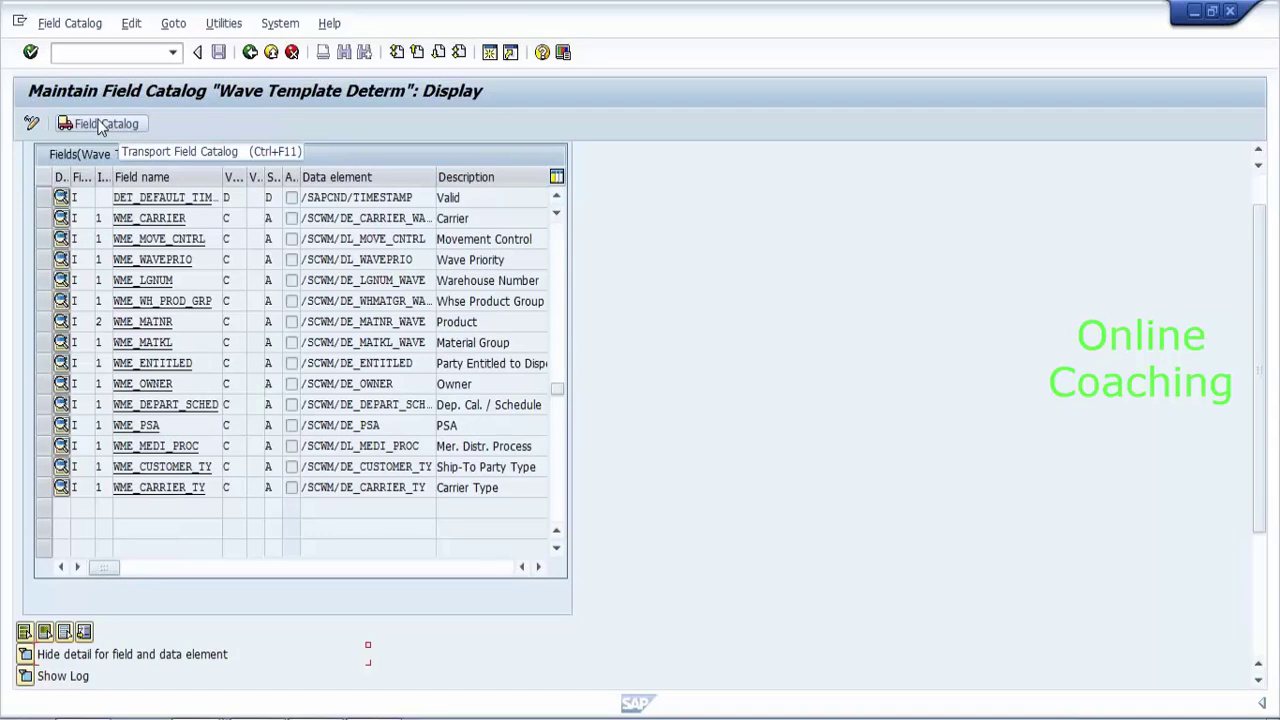
left_click(251, 56)
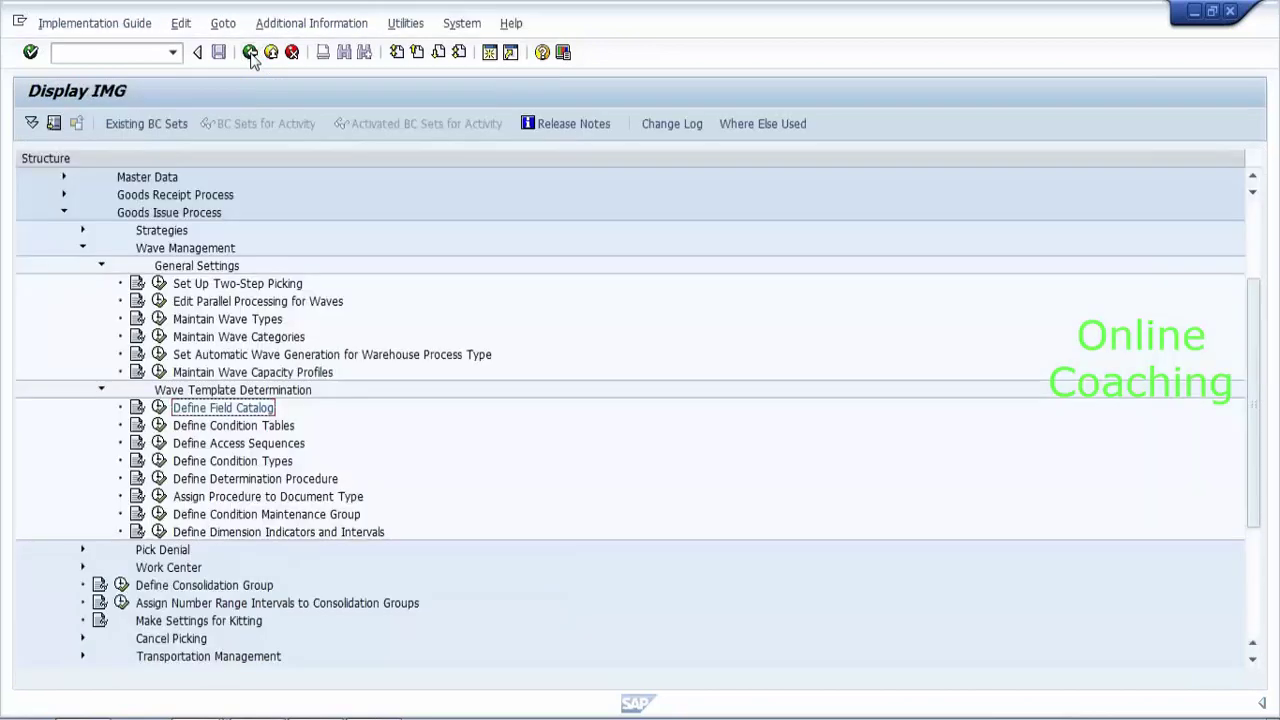
Open Define Condition Tables, select the selectable field WME_AAREA to examine it, and return to the implementation guide.
left_click(213, 425)
left_click(159, 425)
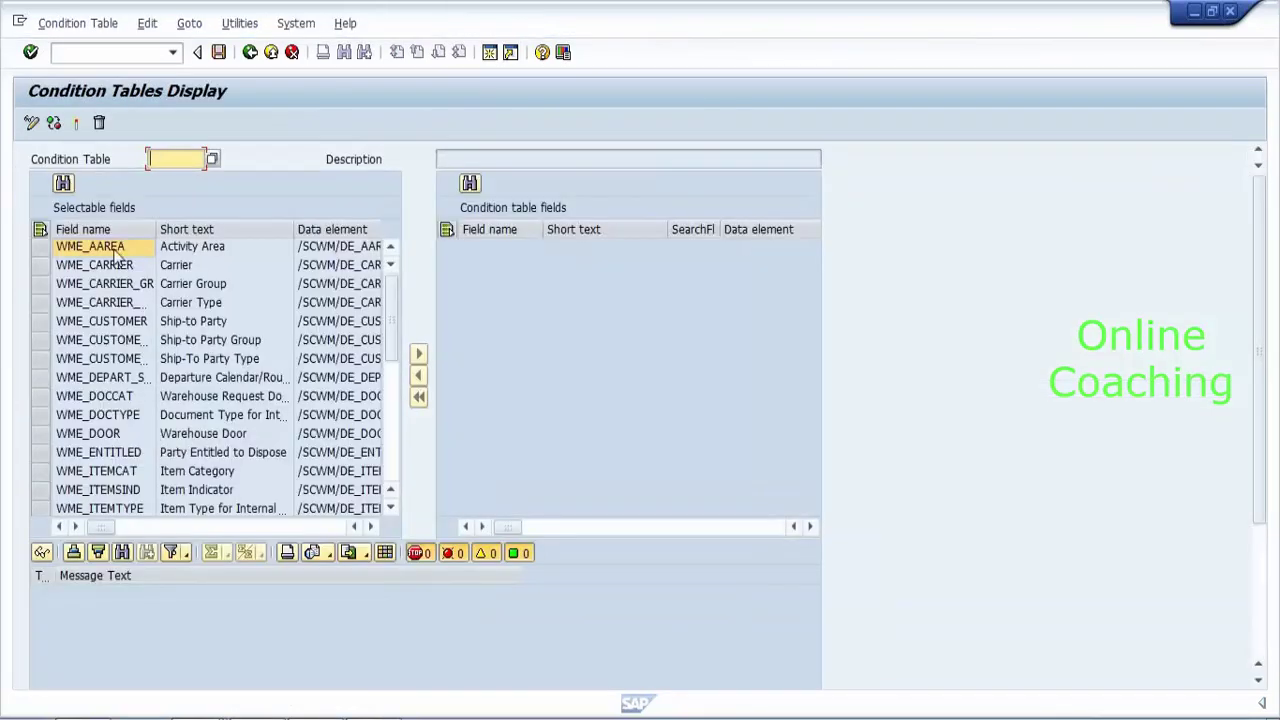
left_click(40, 247)
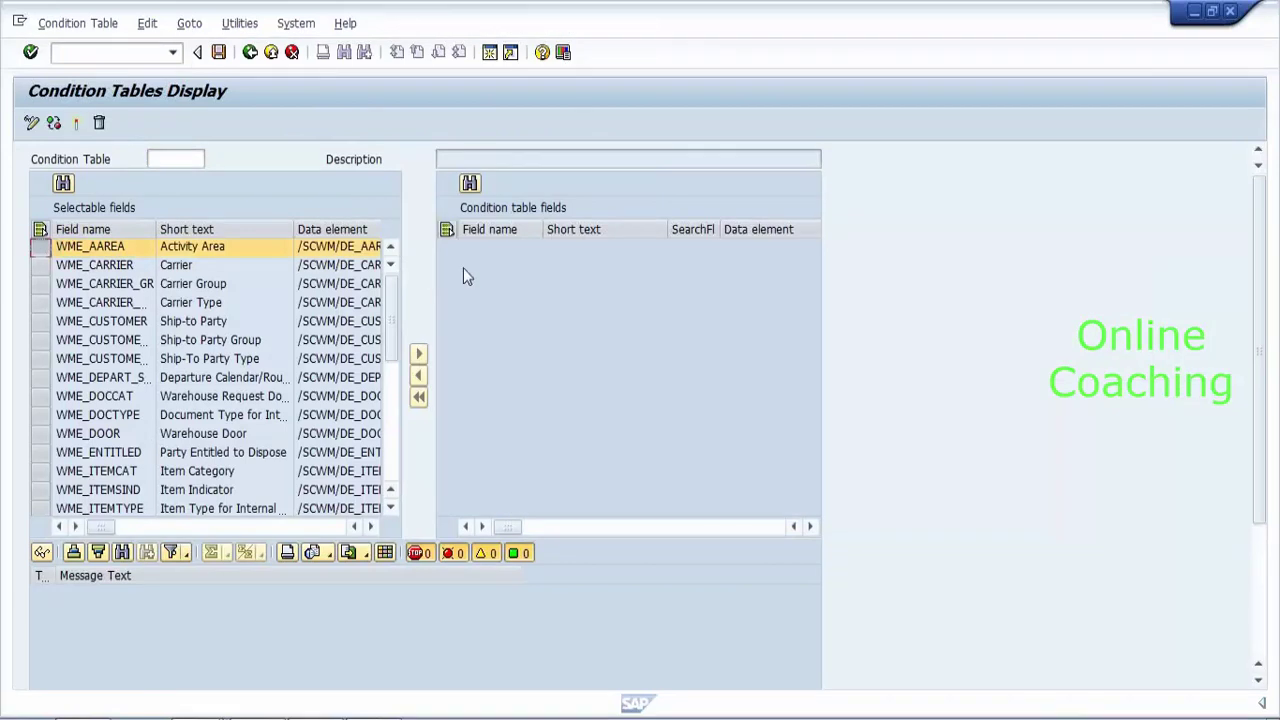
left_click(250, 53)
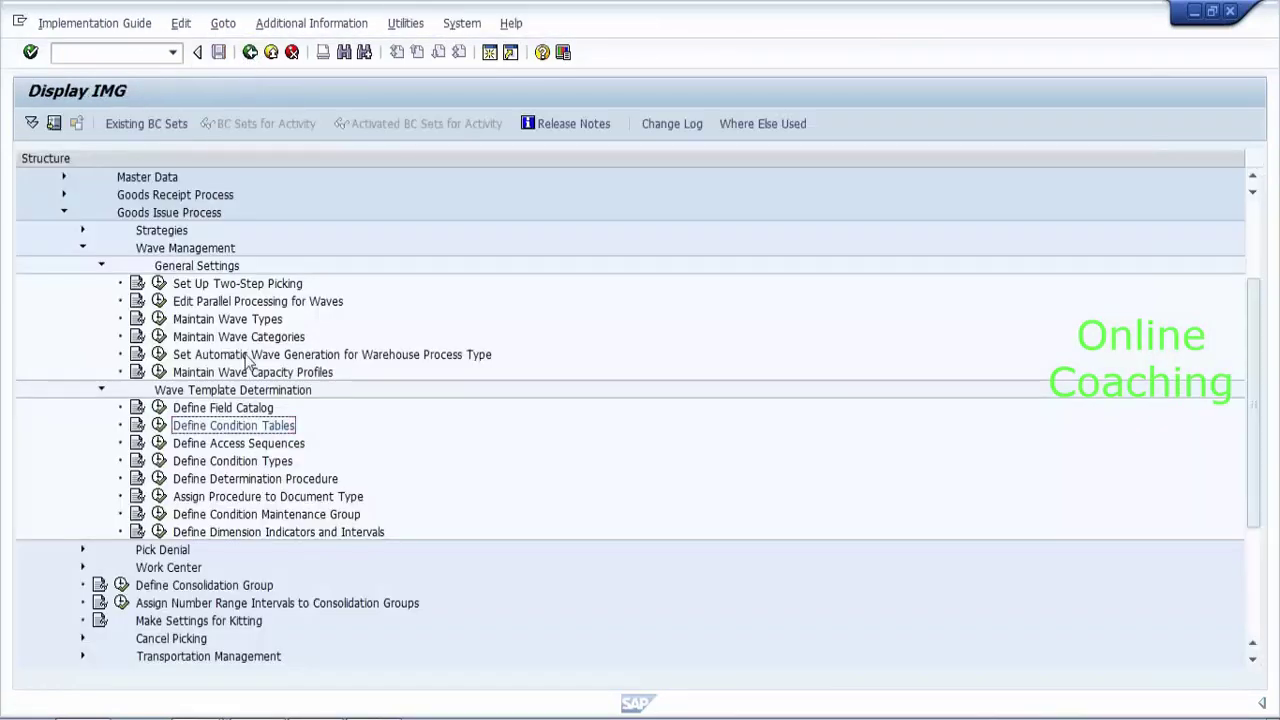
Open Define Access Sequences, widen the access sequence column, and display the accesses of sequence 0WHN.
left_click(160, 443)
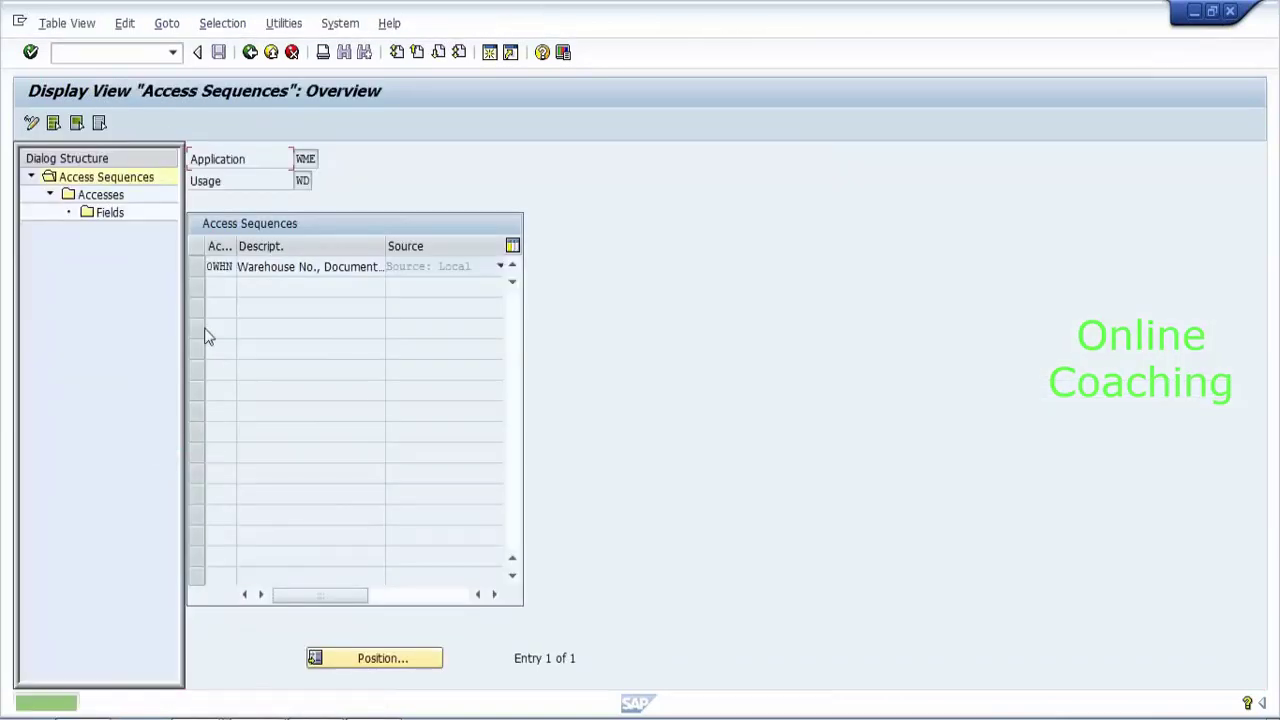
left_click_drag(236, 248, 270, 250)
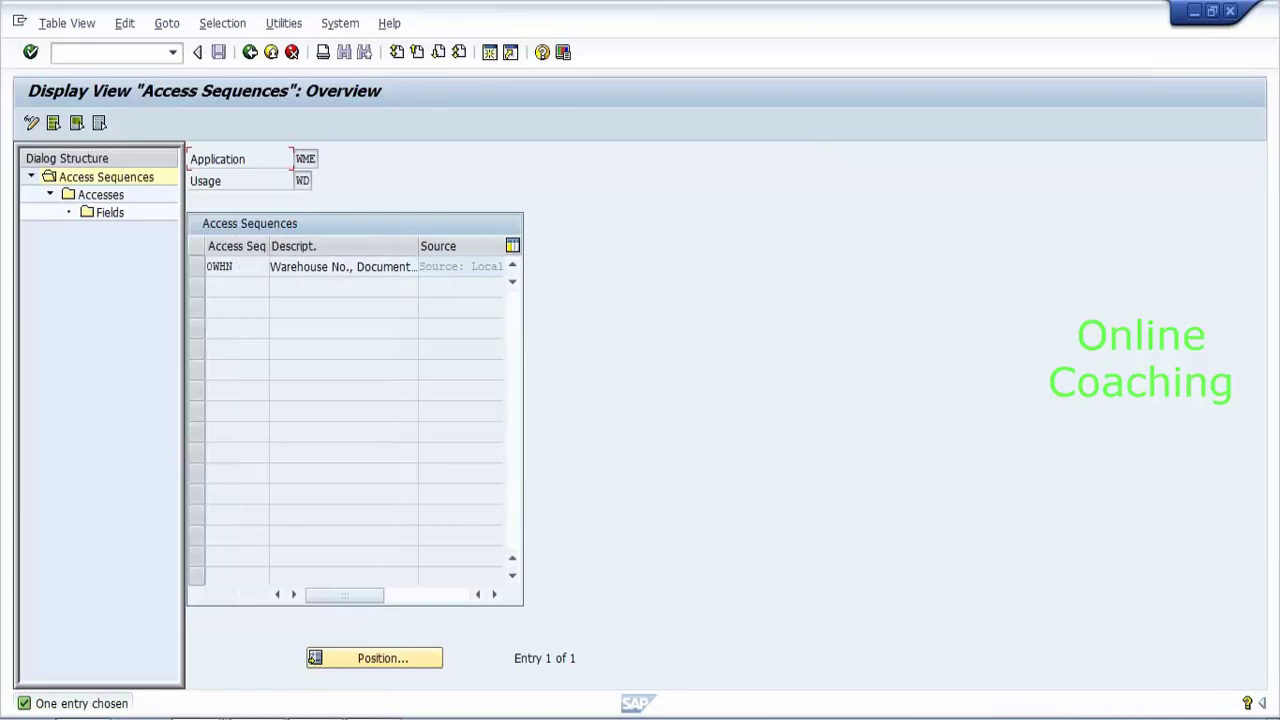
left_click(197, 266)
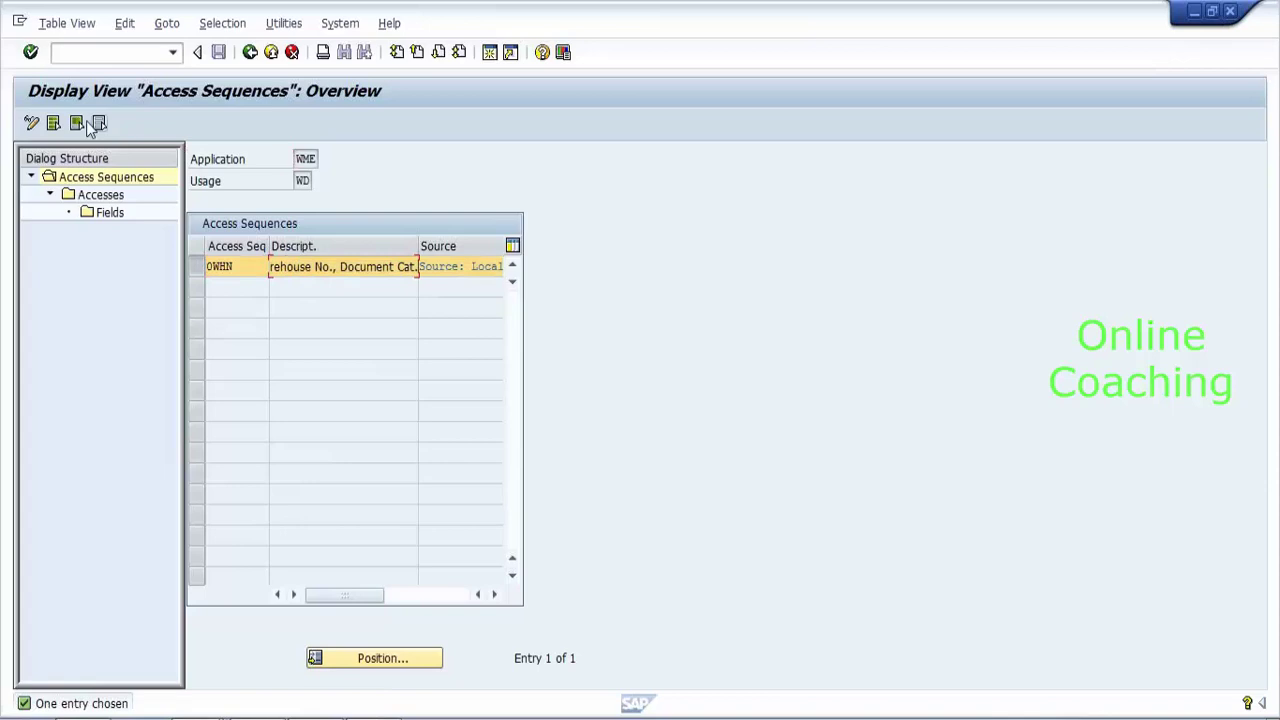
left_click(101, 196)
double_click(102, 196)
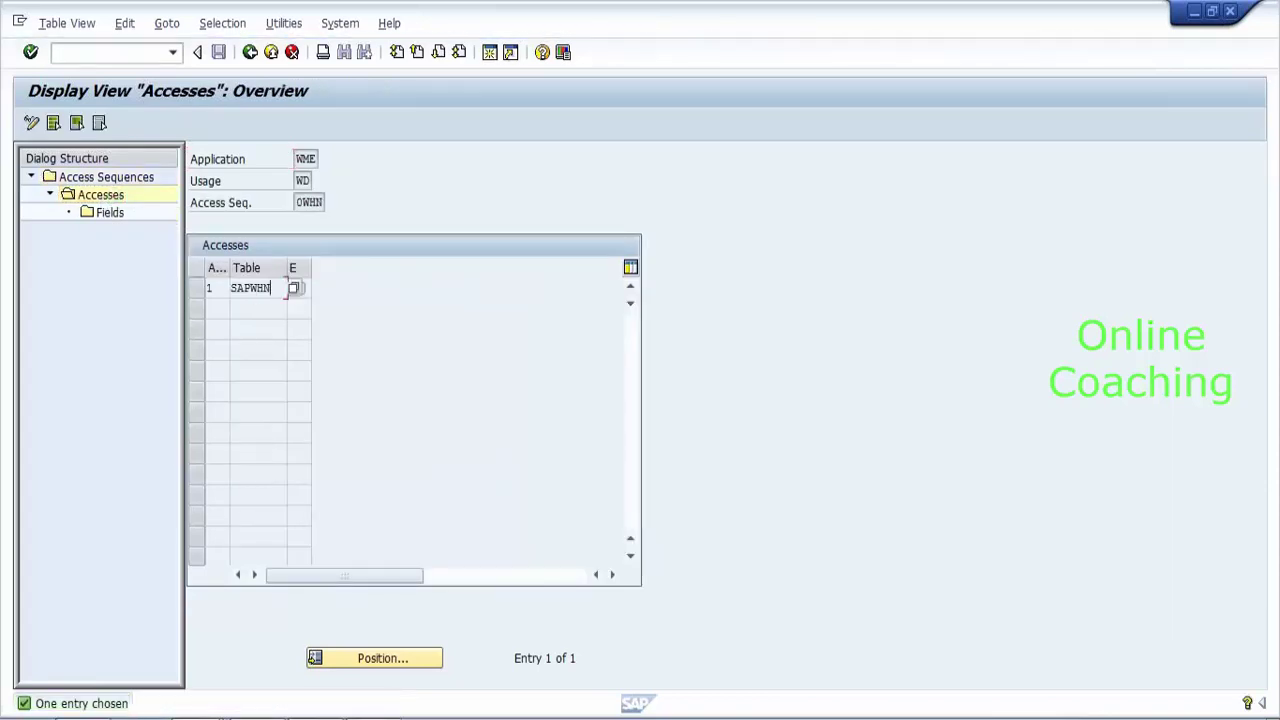
Select access 1 with table SAPWHN, examine its fields, and go back to the access sequences overview.
double_click(112, 214)
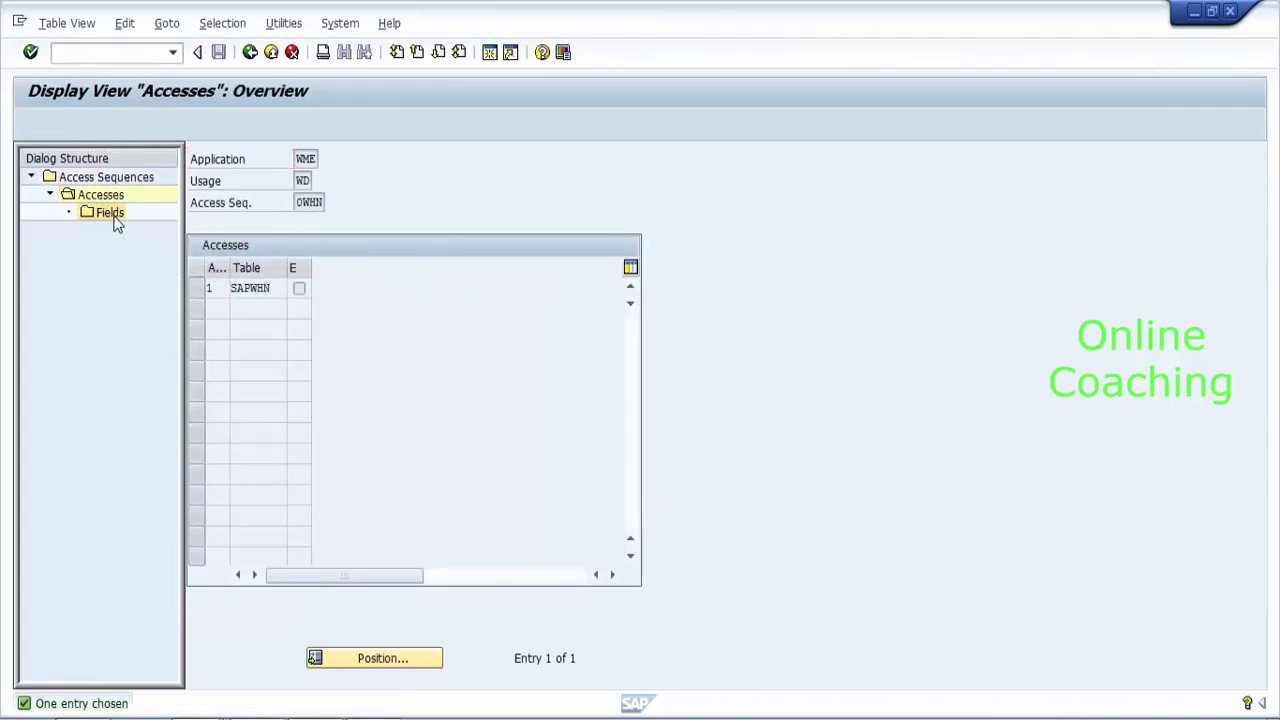
left_click(197, 289)
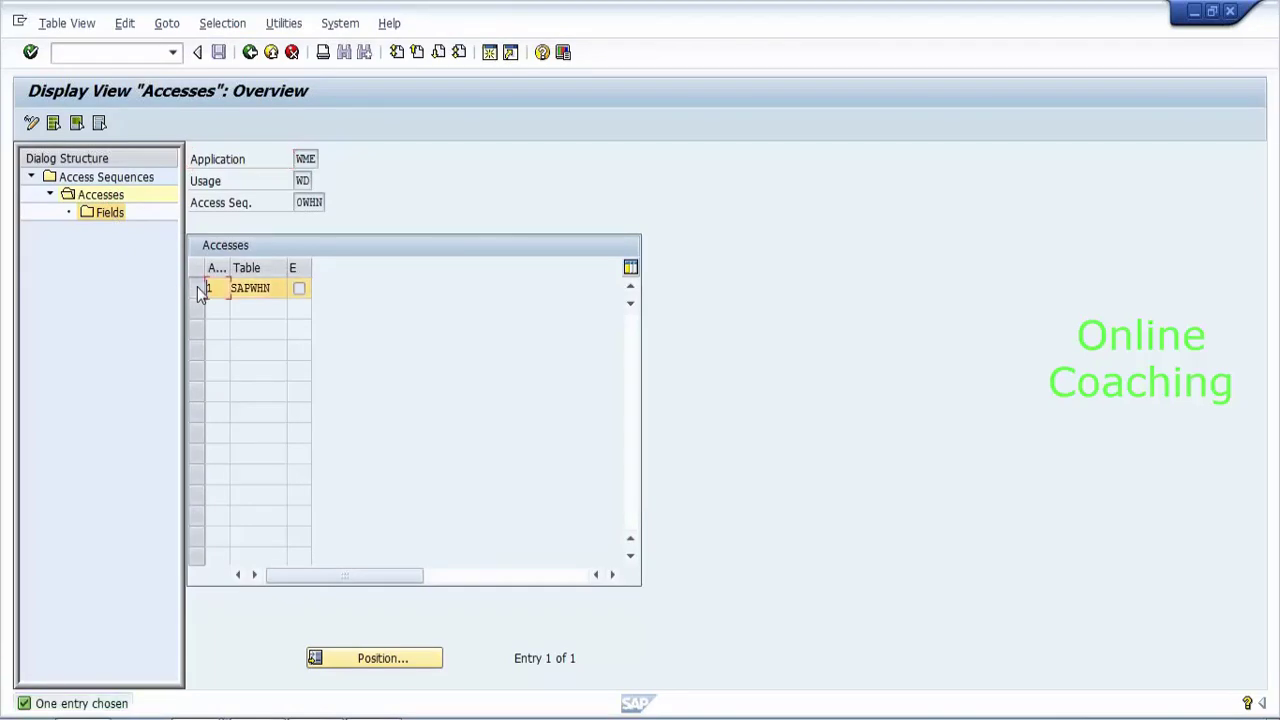
double_click(112, 216)
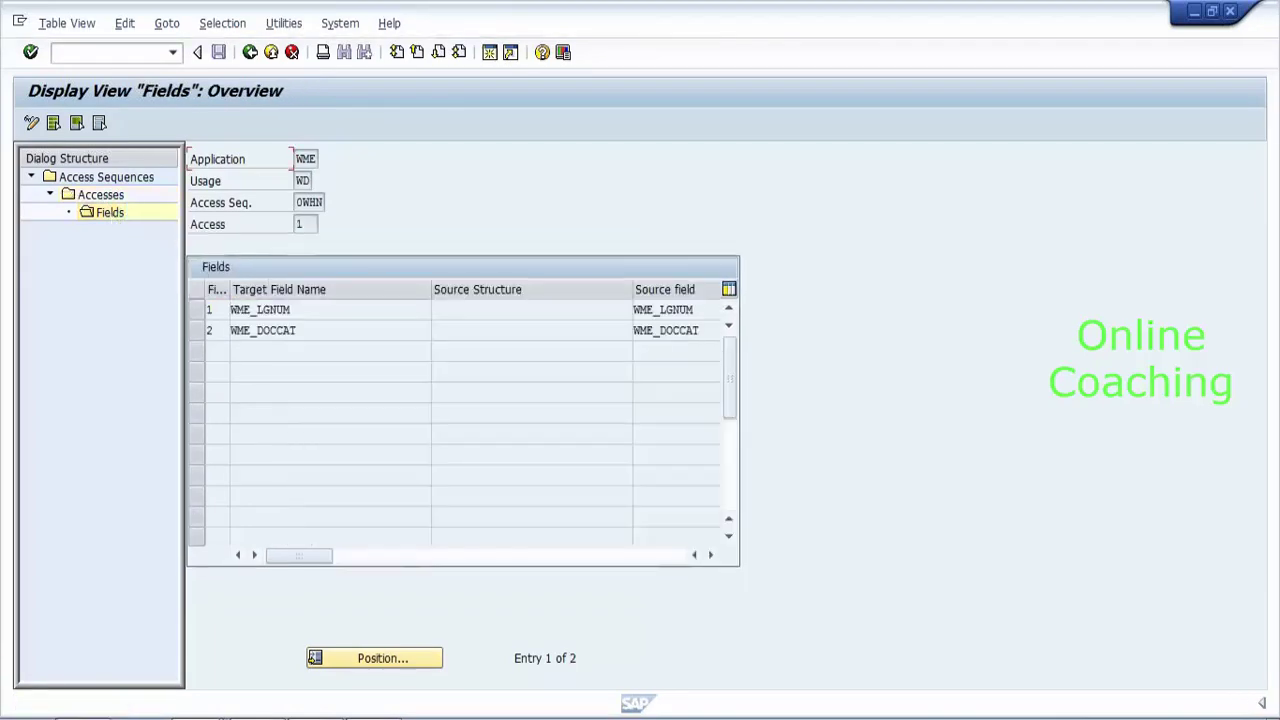
left_click(230, 330)
left_click(250, 55)
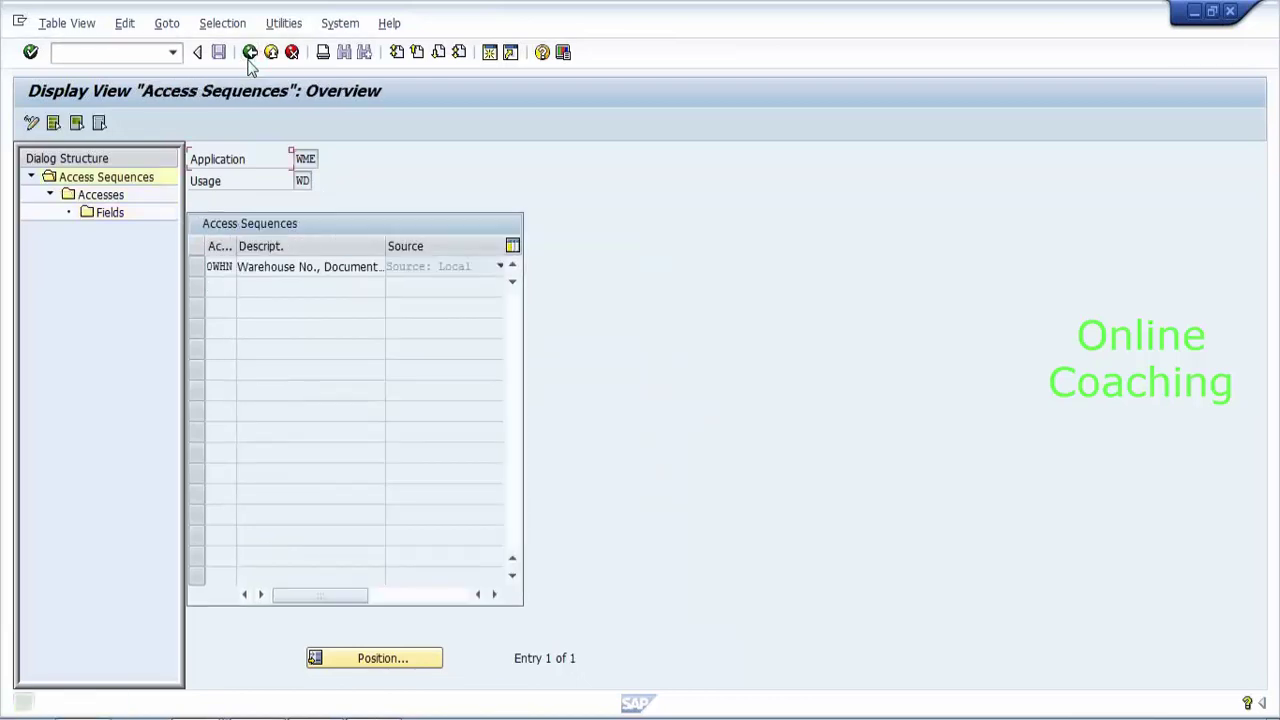
Return to the implementation guide, open Define Condition Types, and examine condition type 0WHN with its description and access sequence.
left_click(250, 53)
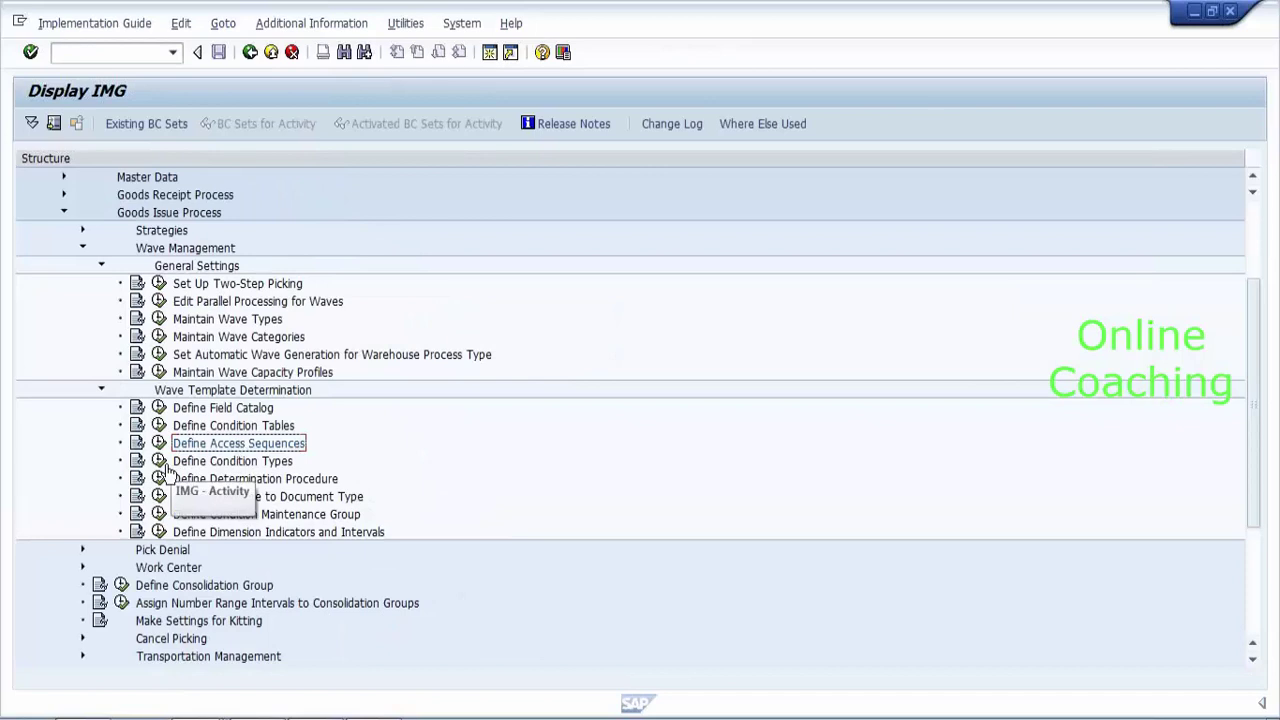
left_click(159, 461)
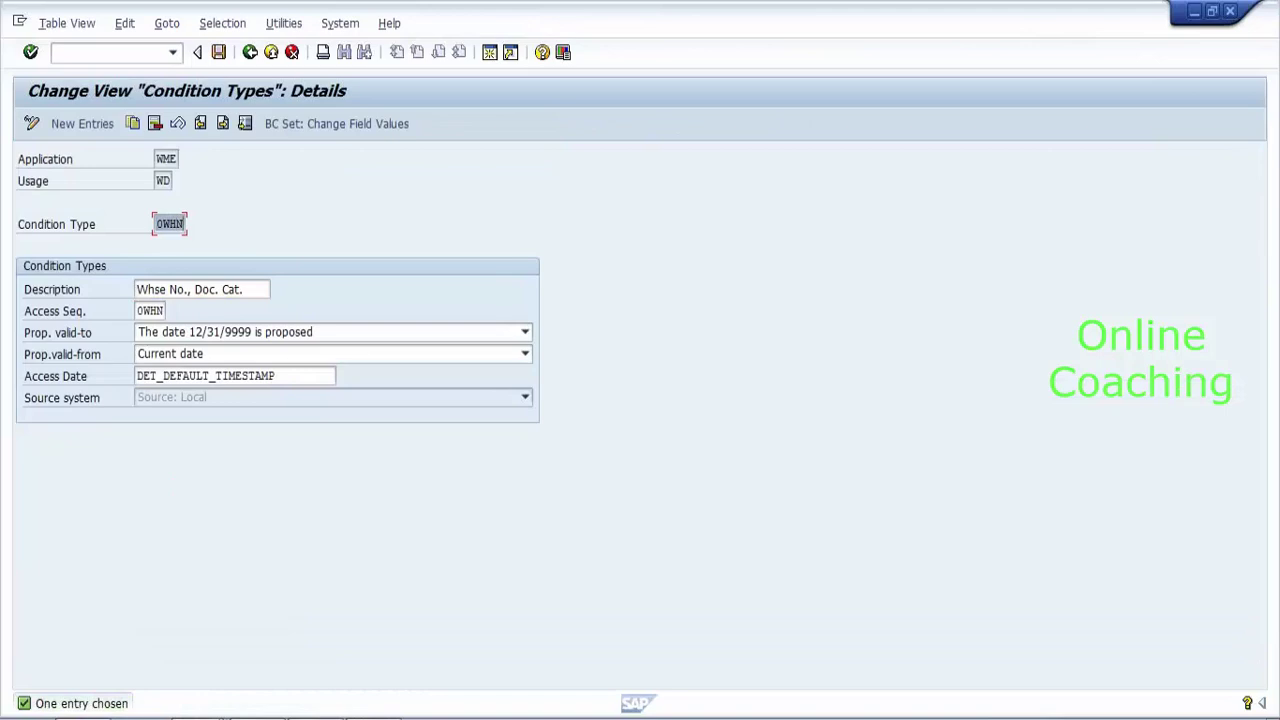
left_click(180, 224)
left_click(211, 292)
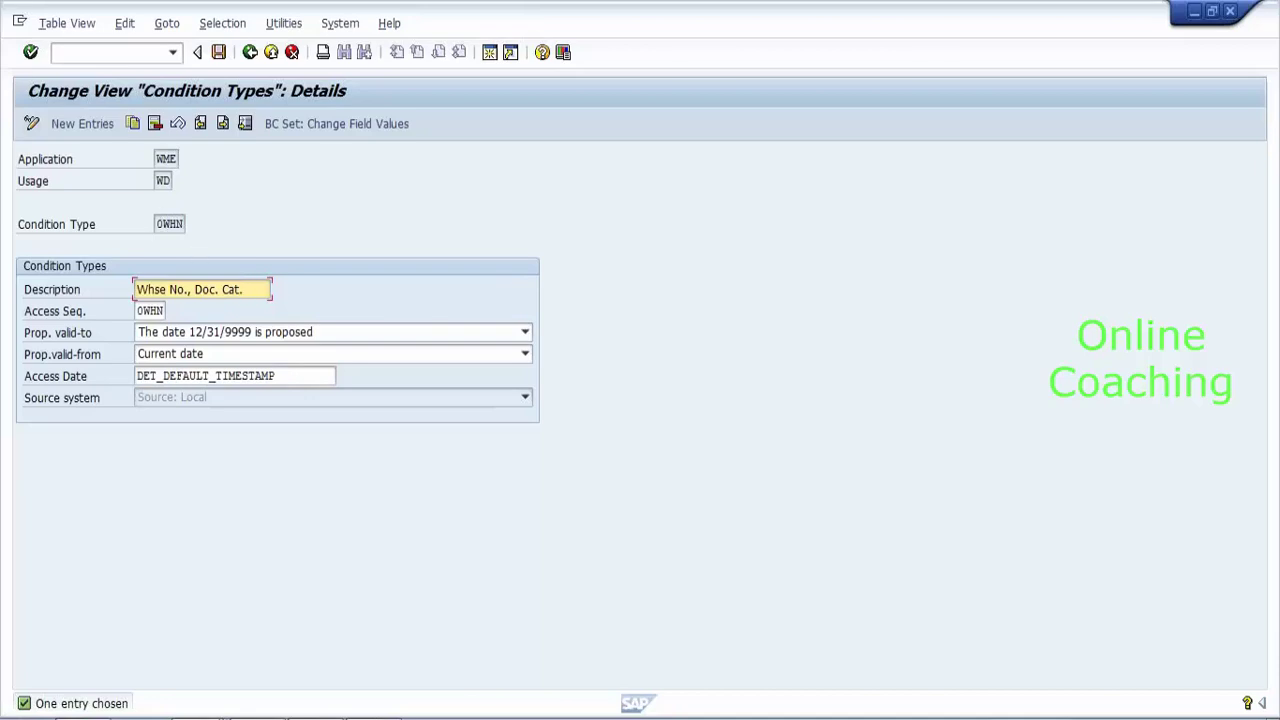
left_click(166, 222)
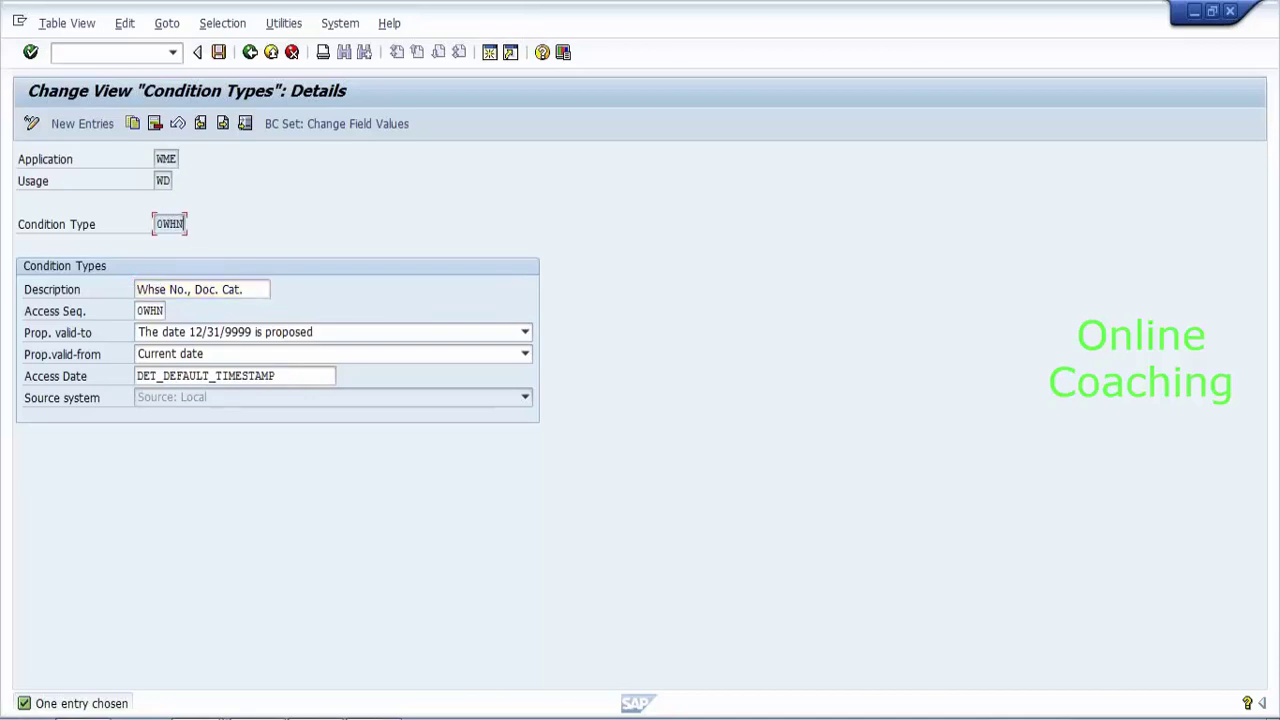
left_click_drag(137, 311, 172, 310)
Switch to the Notepad notes and add two dashed separator lines with blank lines between them below the sizing notes.
key("alt+Tab")
key("Return")
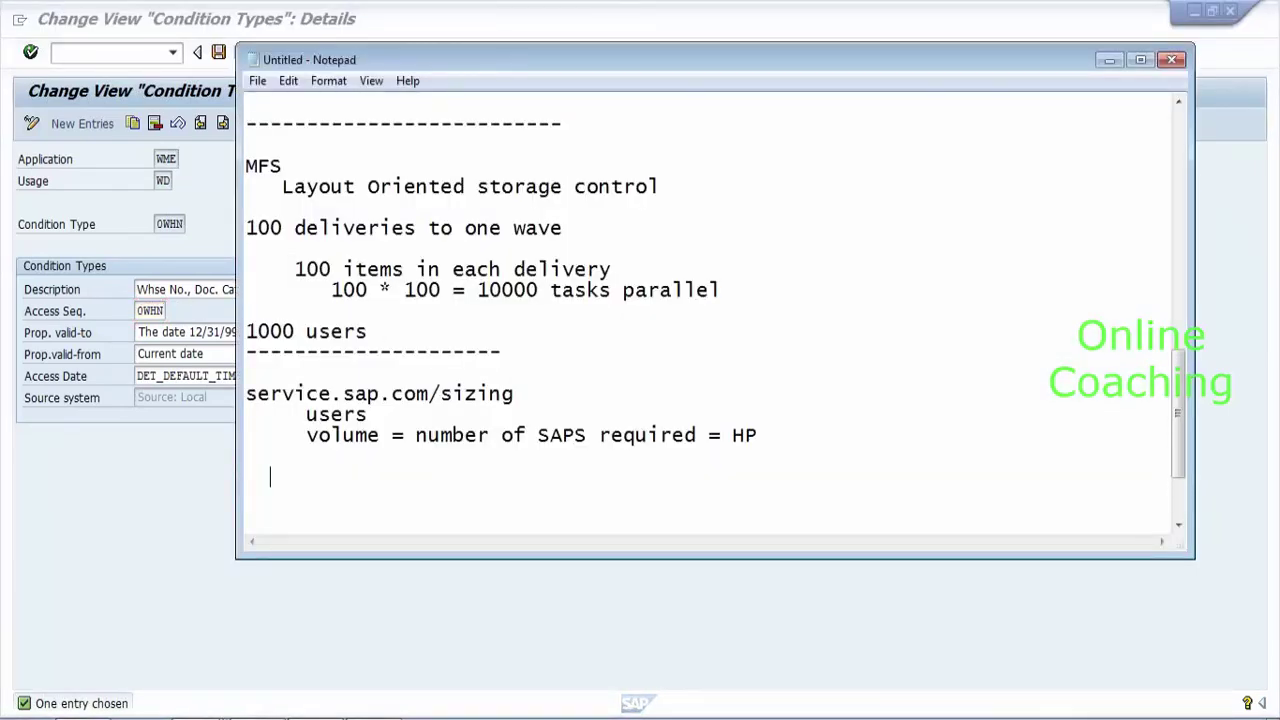
type("-----------------")
key("Return")
key("Return")
key("Return")
key("Return")
key("Return")
type("-----")
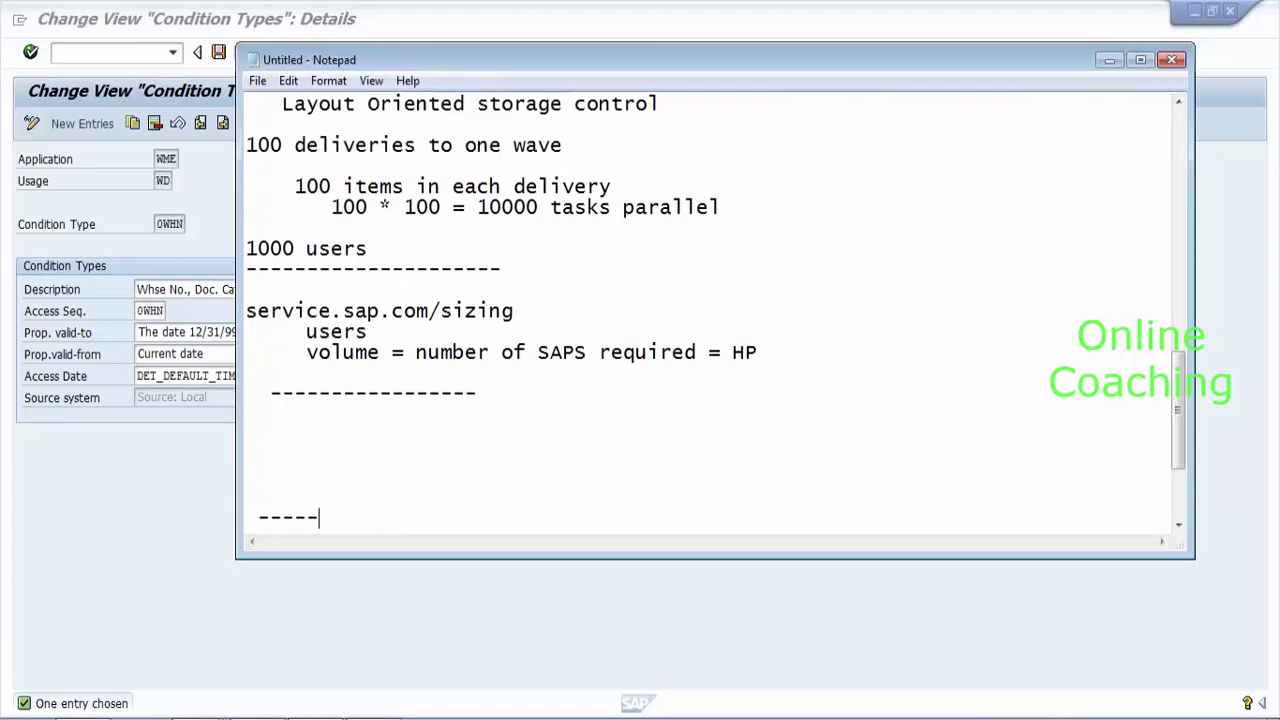
type("----------")
Write the note lines "i) List of fields" and "ii) condition tables" directly below the first new separator.
left_click(246, 414)
type("i) List of fields")
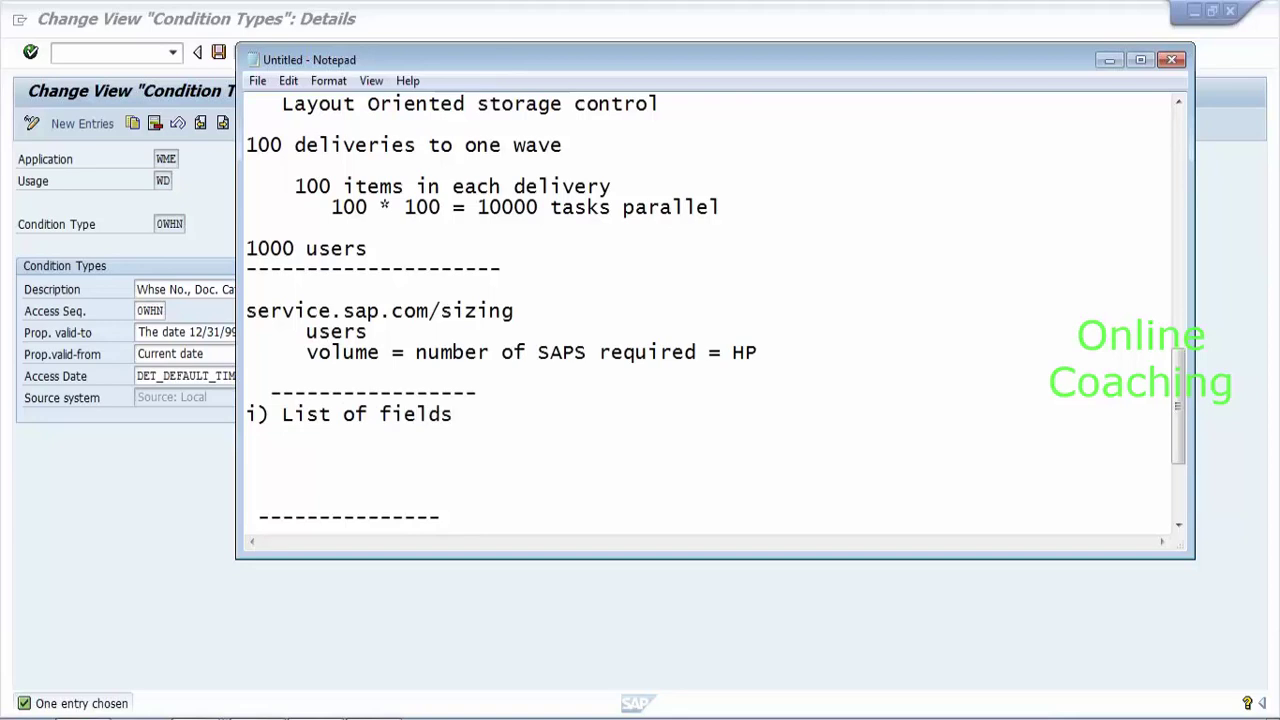
key("Return")
type("ii) condit")
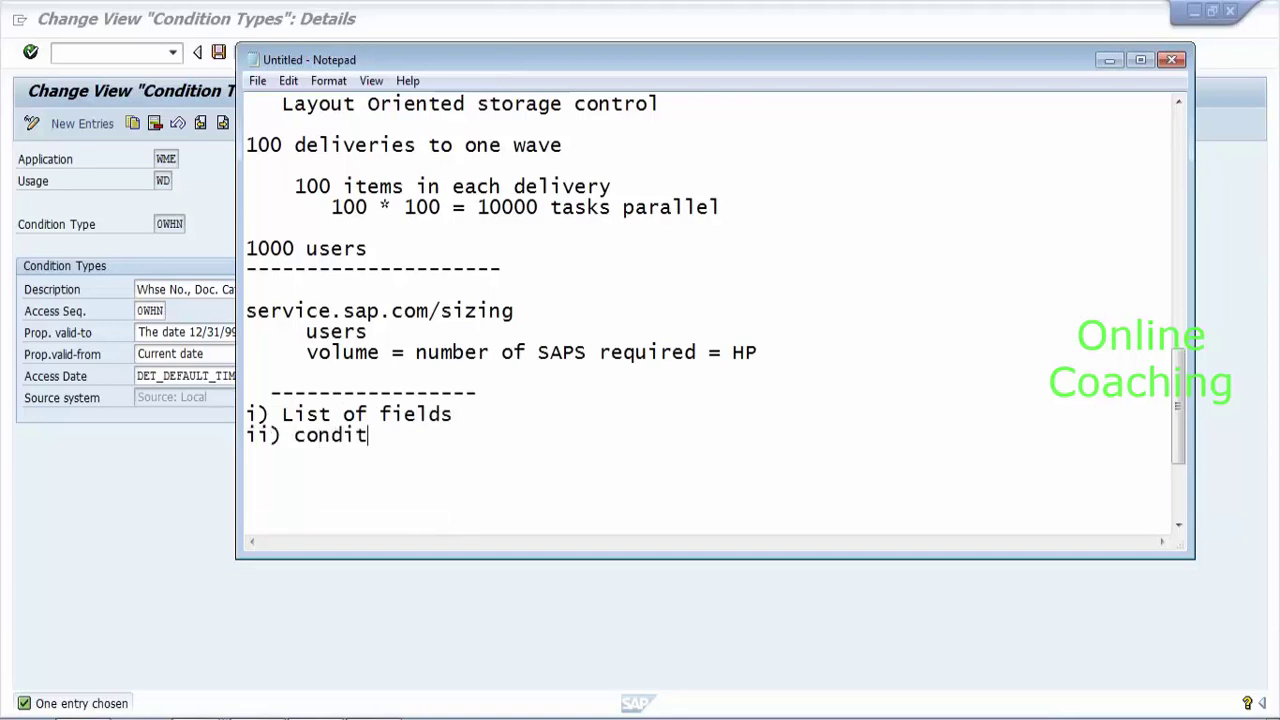
type("ion tables")
key("Return")
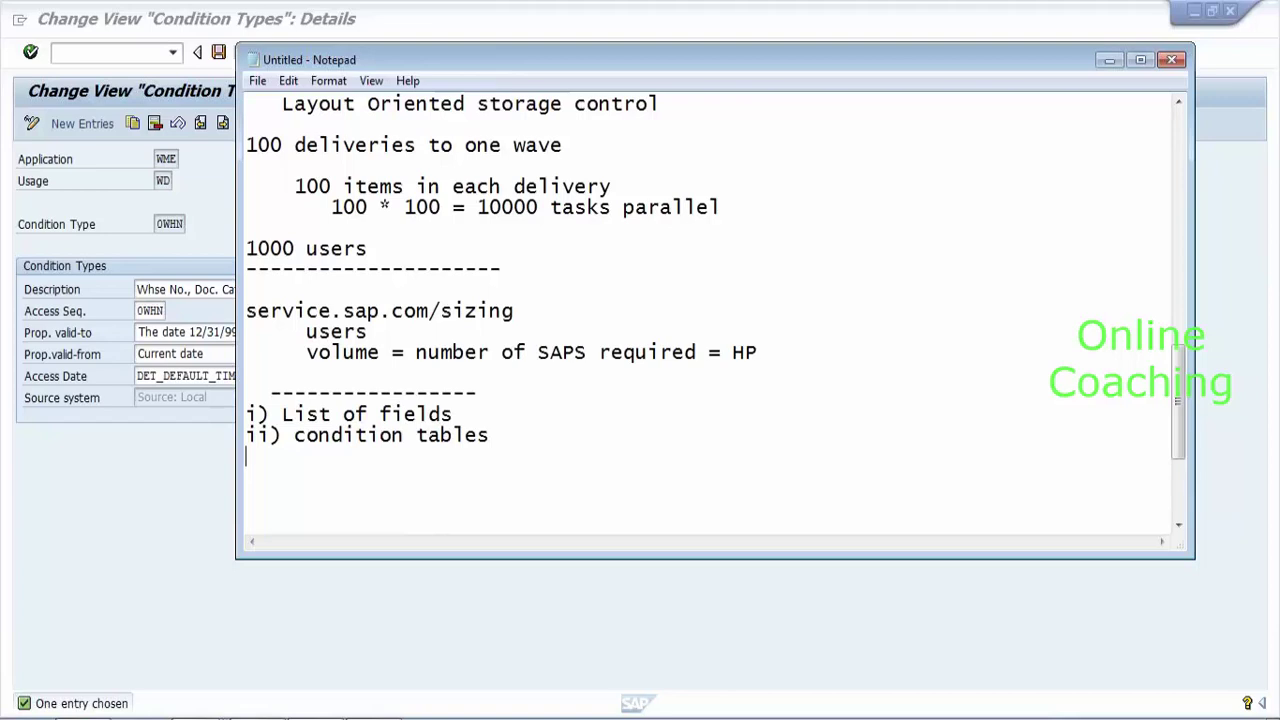
Add the indented line "condition records" under the condition tables note, followed by a blank line.
type("conditio")
key("BackSpace")
key("BackSpace")
type("ion records")
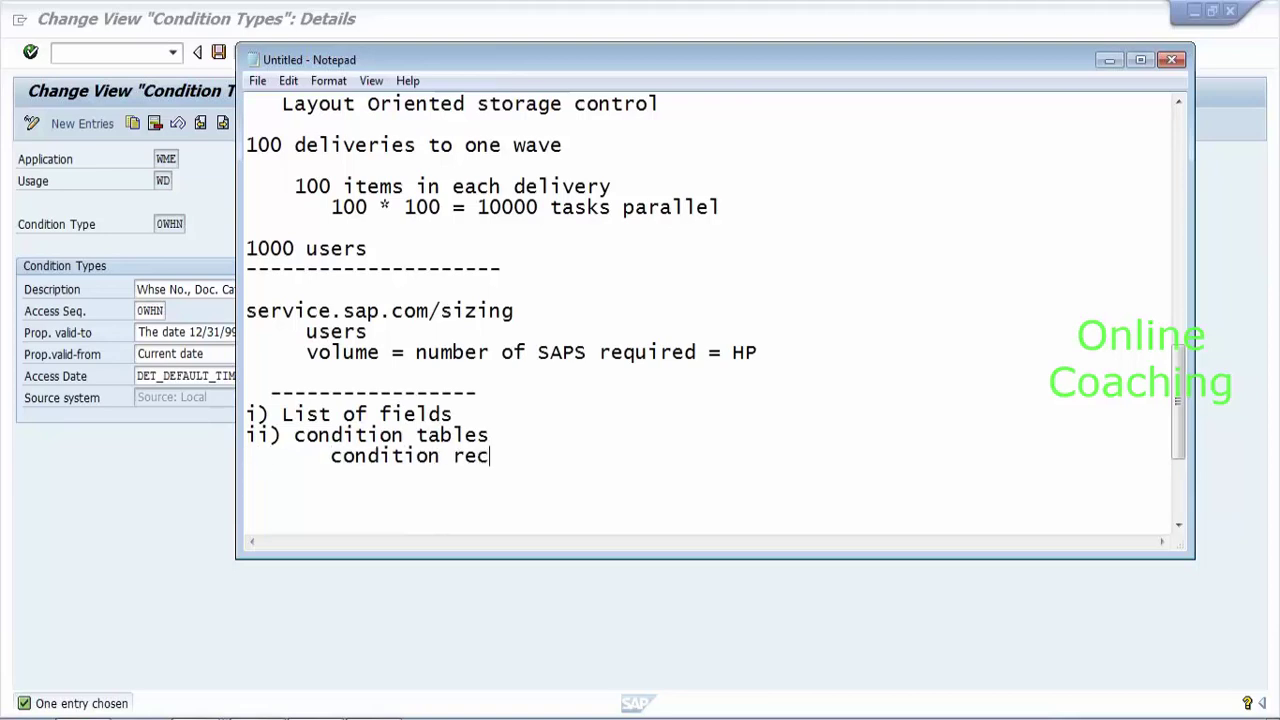
key("Return")
key("Return")
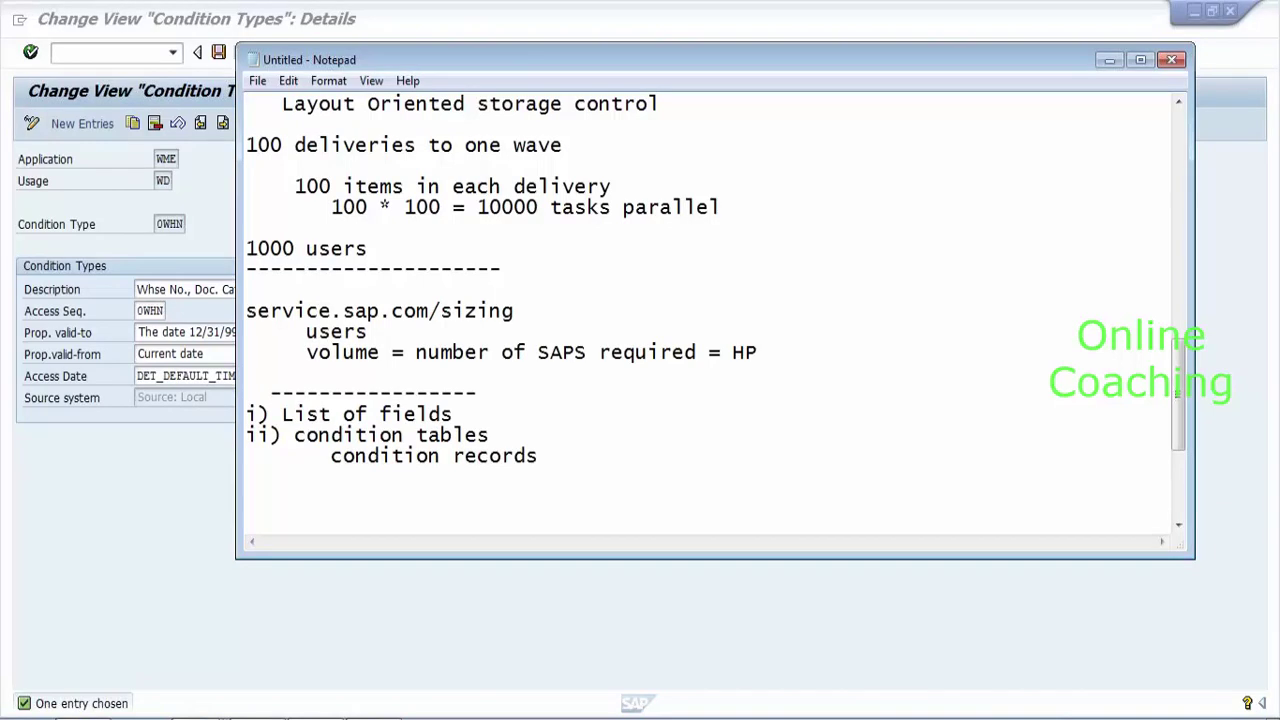
Write the line "ii) condition type--->access sequence--->list of conditions-->condition records" and add blank lines after it.
type("ii")
type("condition ty")
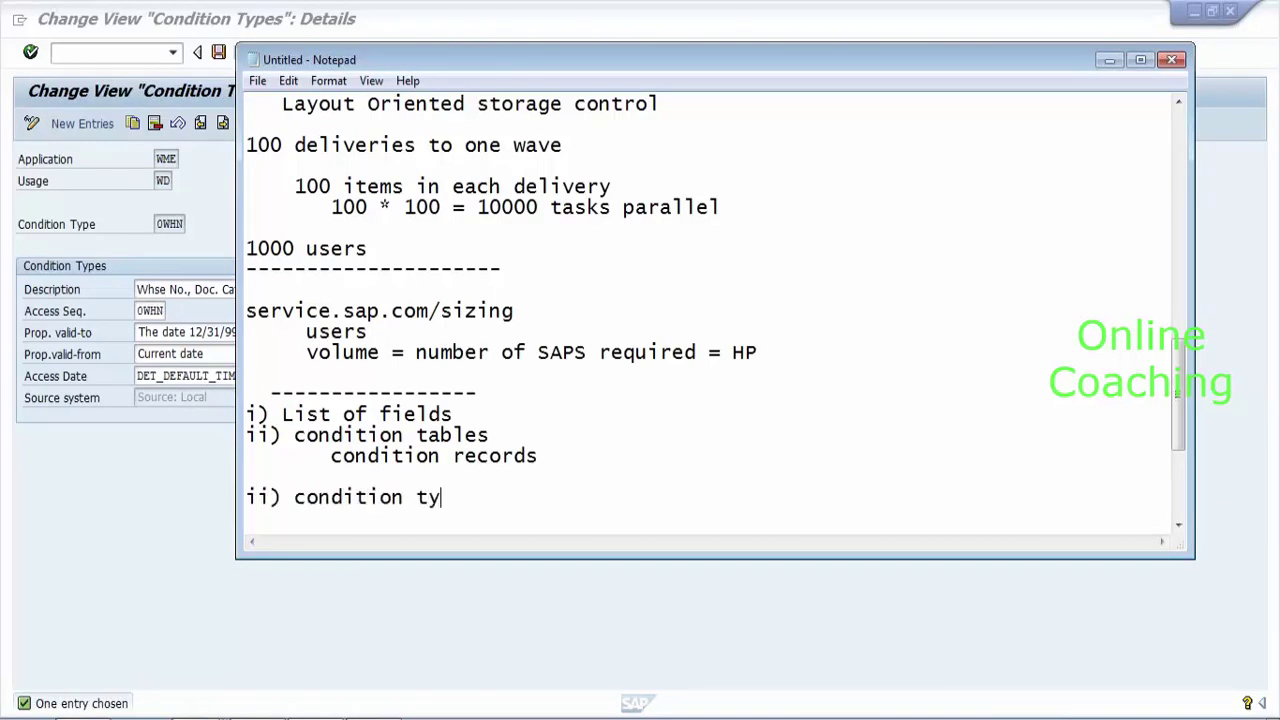
type("pe--->access sequenc")
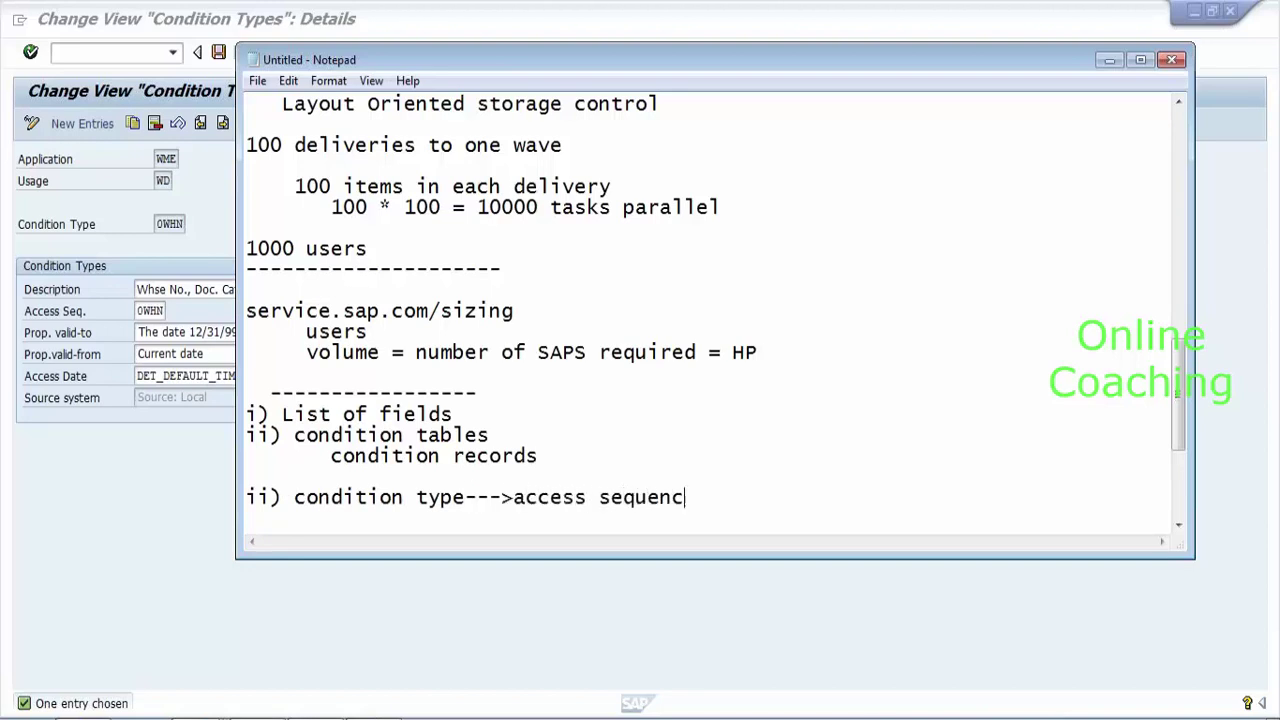
type("e--->list of c")
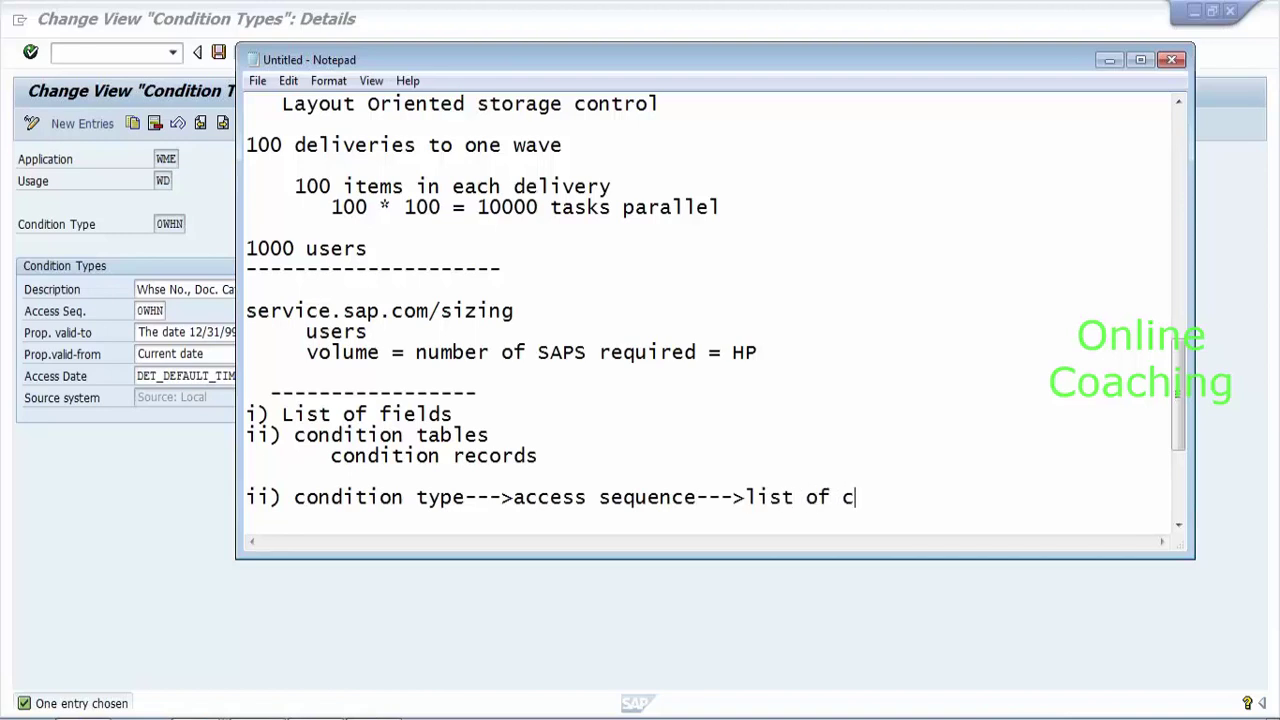
type("ondition")
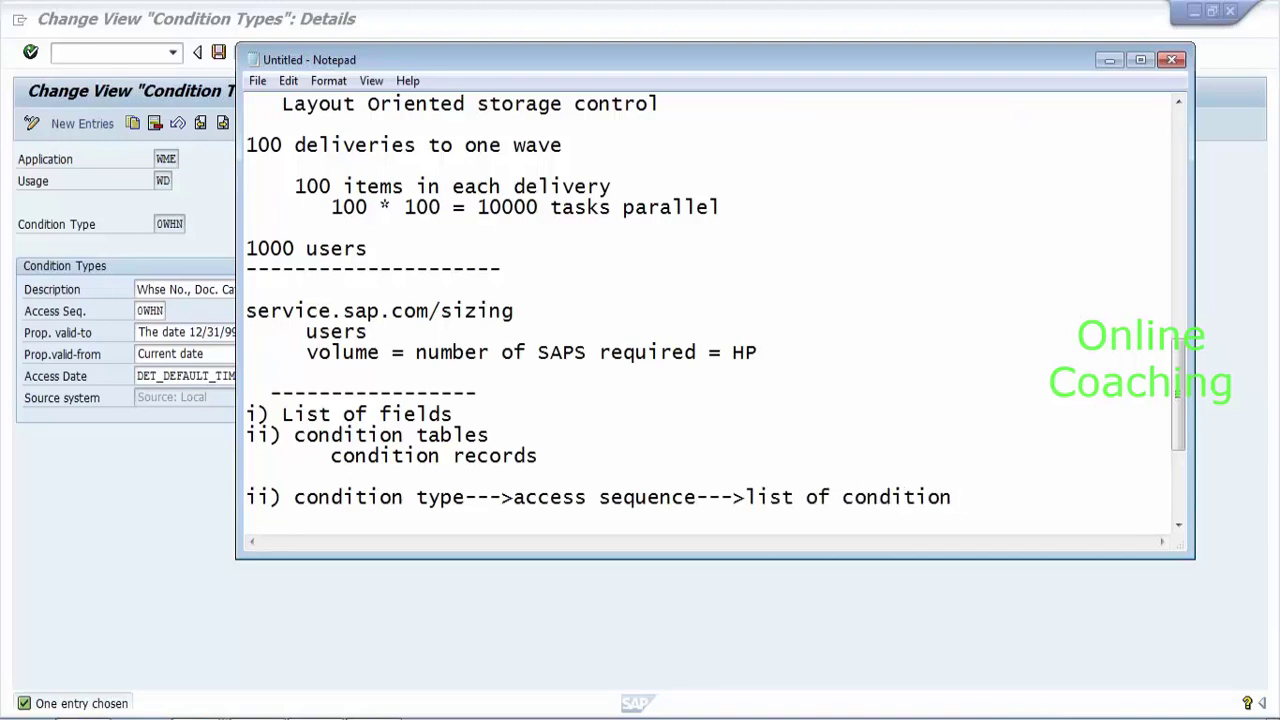
type("s-->condition re")
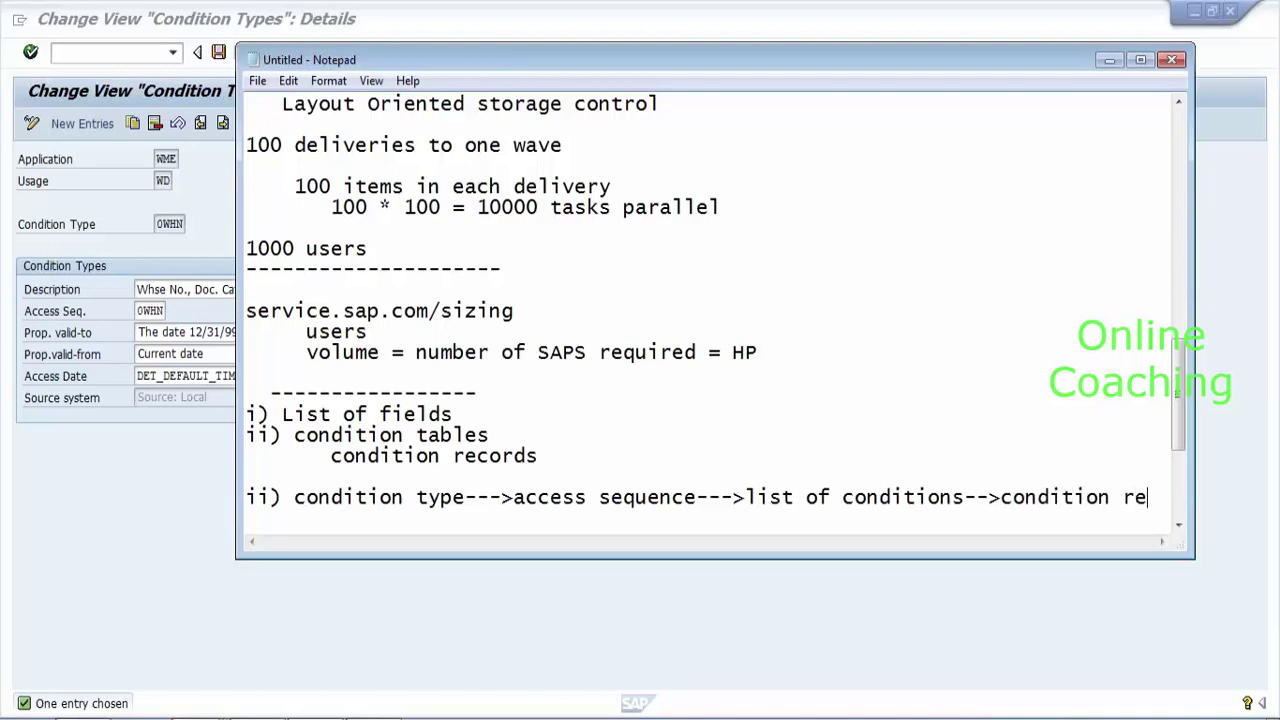
type("cords")
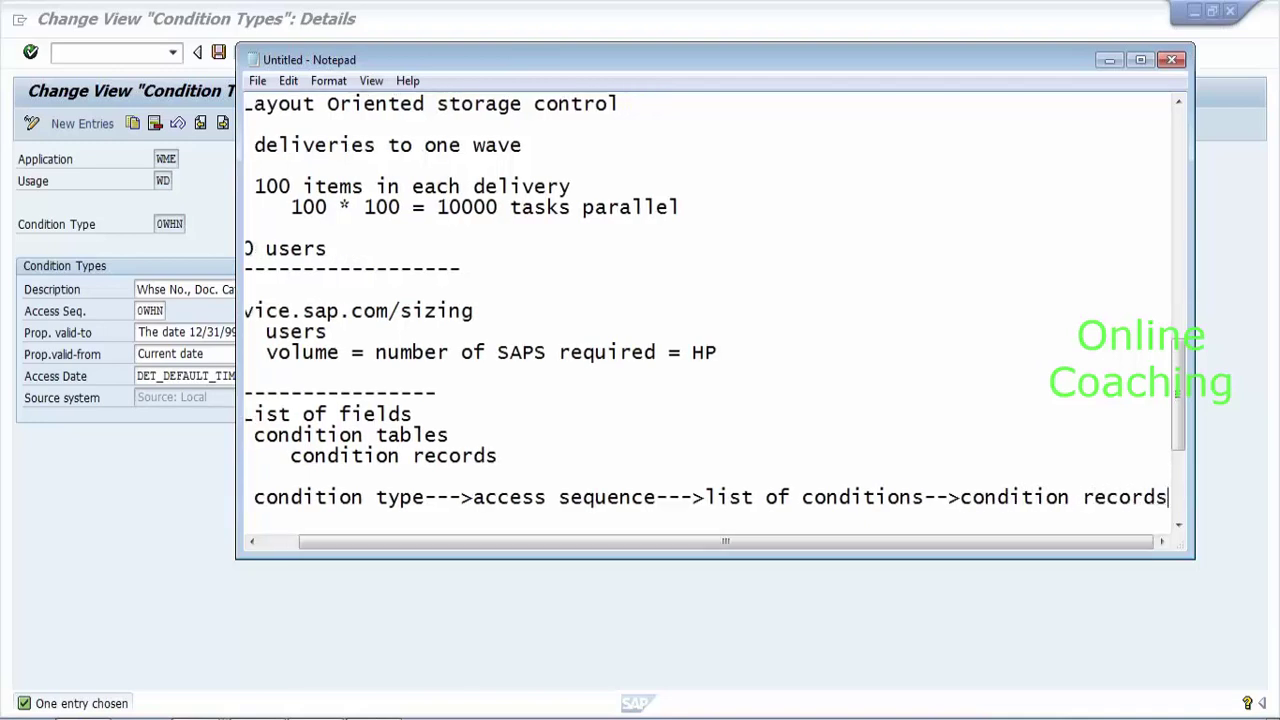
key("Return")
key("Return")
key("Return")
key("Return")
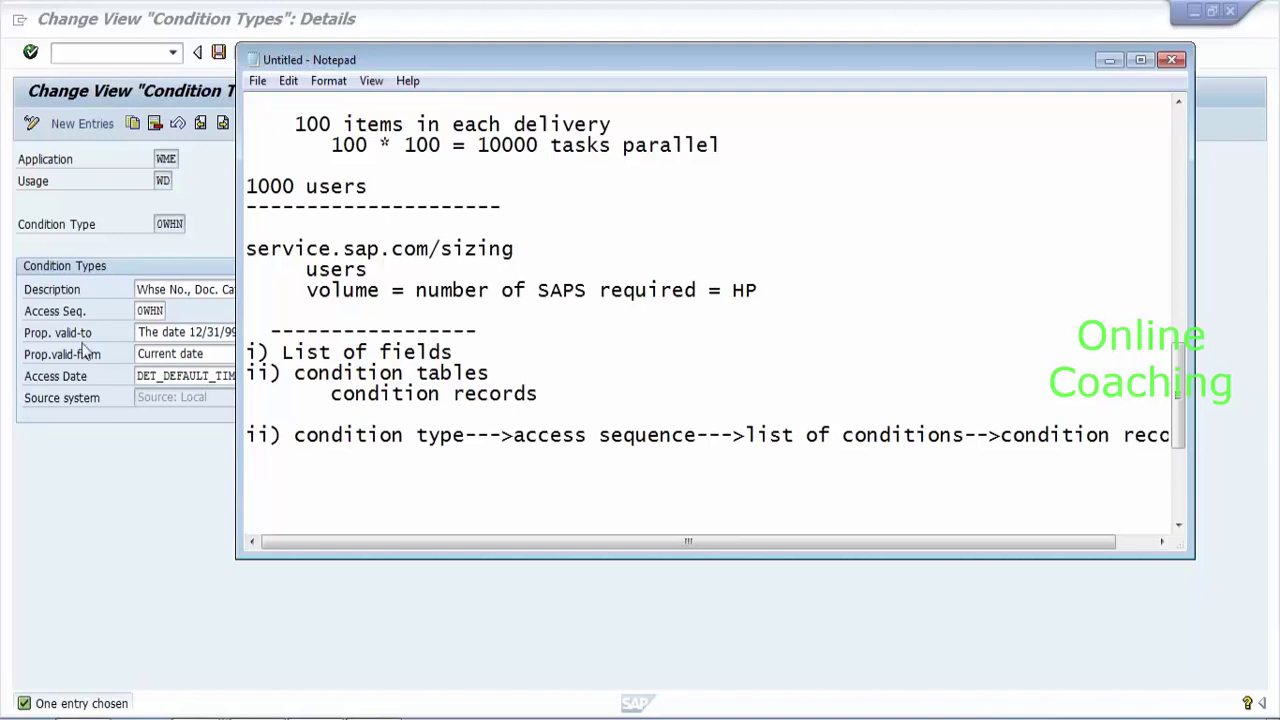
Highlight the phrases "List of fields", "condition tables" and "condition records" one after another in the notes.
key("shift+Right")
key("shift+Right")
key("shift+Right")
key("shift+Right")
key("shift+Right")
key("shift+Right")
key("shift+Right")
key("shift+Right")
key("shift+Right")
key("shift+Right")
key("shift+Right")
key("shift+Right")
key("shift+Right")
key("shift+Right")
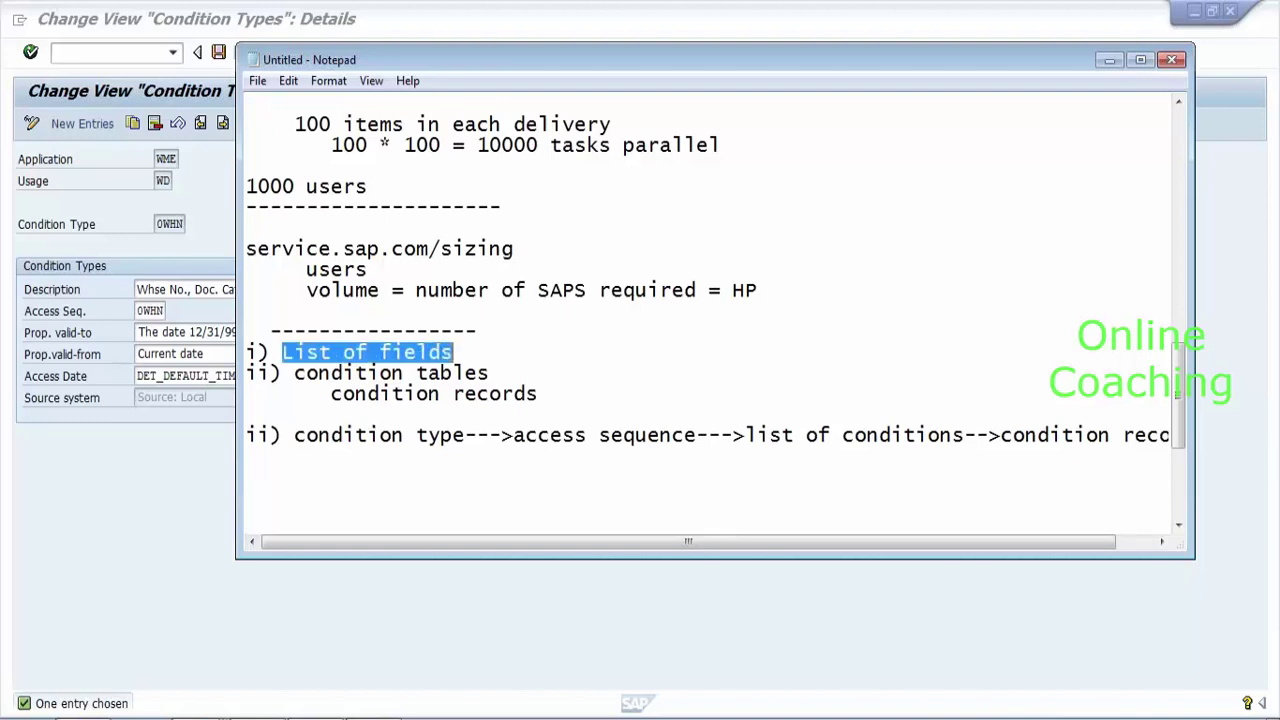
left_click(294, 373)
key("shift+Right")
key("shift+Right")
key("shift+Right")
key("shift+Right")
key("shift+Right")
key("shift+Right")
key("shift+Right")
key("shift+Right")
key("shift+Right")
key("shift+Right")
key("shift+Right")
key("shift+Right")
key("shift+Right")
key("shift+Right")
key("shift+Right")
key("shift+Right")
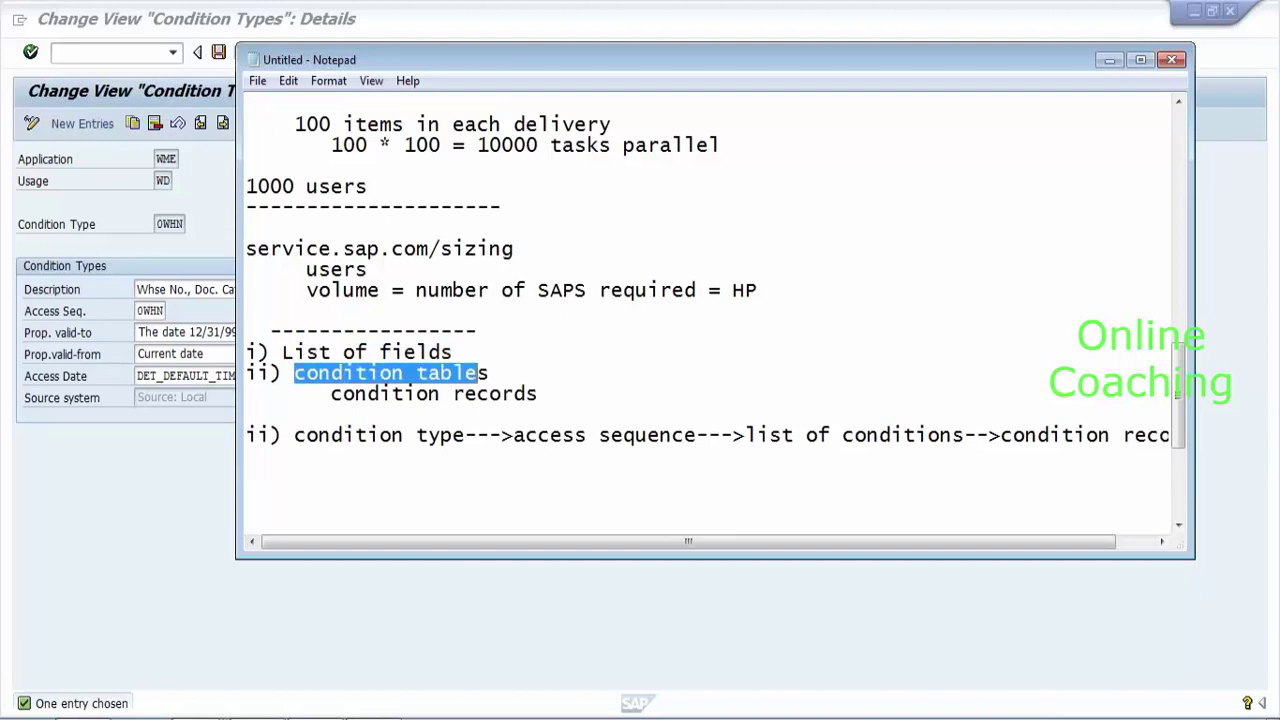
left_click(331, 394)
key("shift+Right")
key("shift+Right")
key("shift+Right")
key("shift+Right")
key("shift+Right")
key("shift+Right")
key("shift+Right")
key("shift+Right")
key("shift+Right")
key("shift+Right")
key("shift+Right")
key("shift+Right")
key("shift+Right")
key("shift+Right")
key("shift+Right")
key("shift+Right")
key("shift+Right")
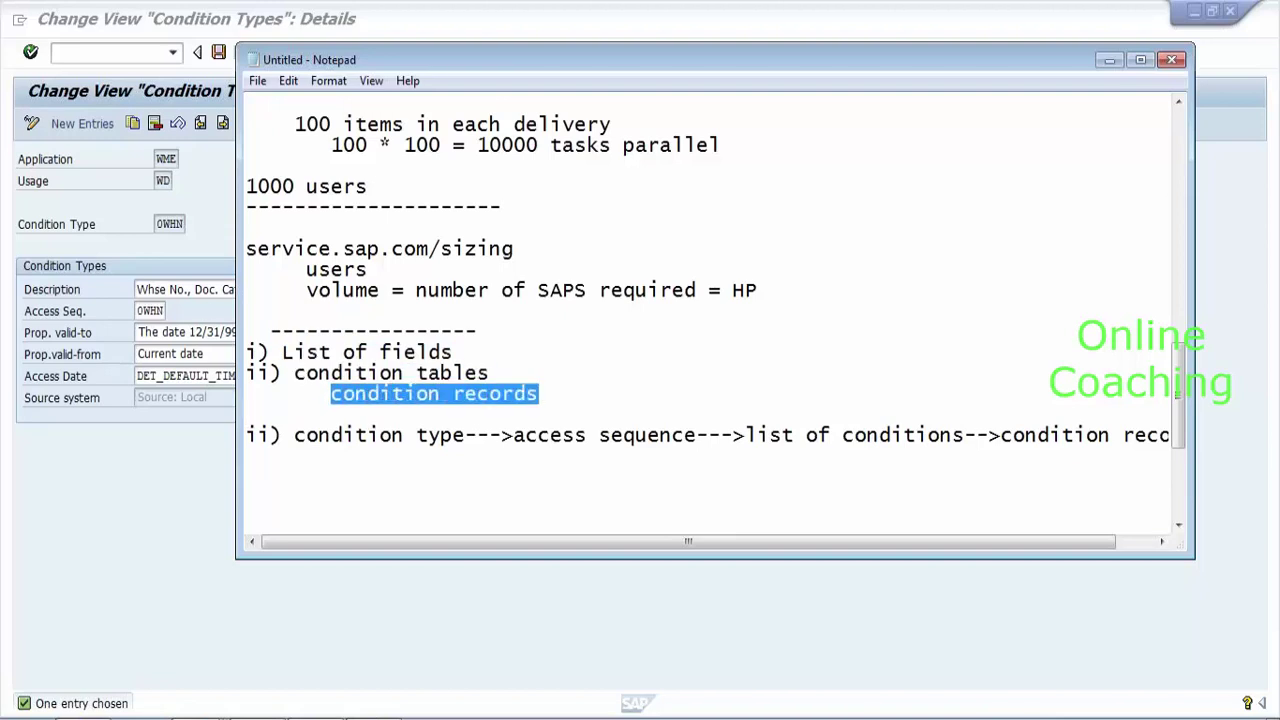
Glance at the condition type details in SAP, return to the notes, and highlight "access sequence" in the last line.
key("alt+Tab")
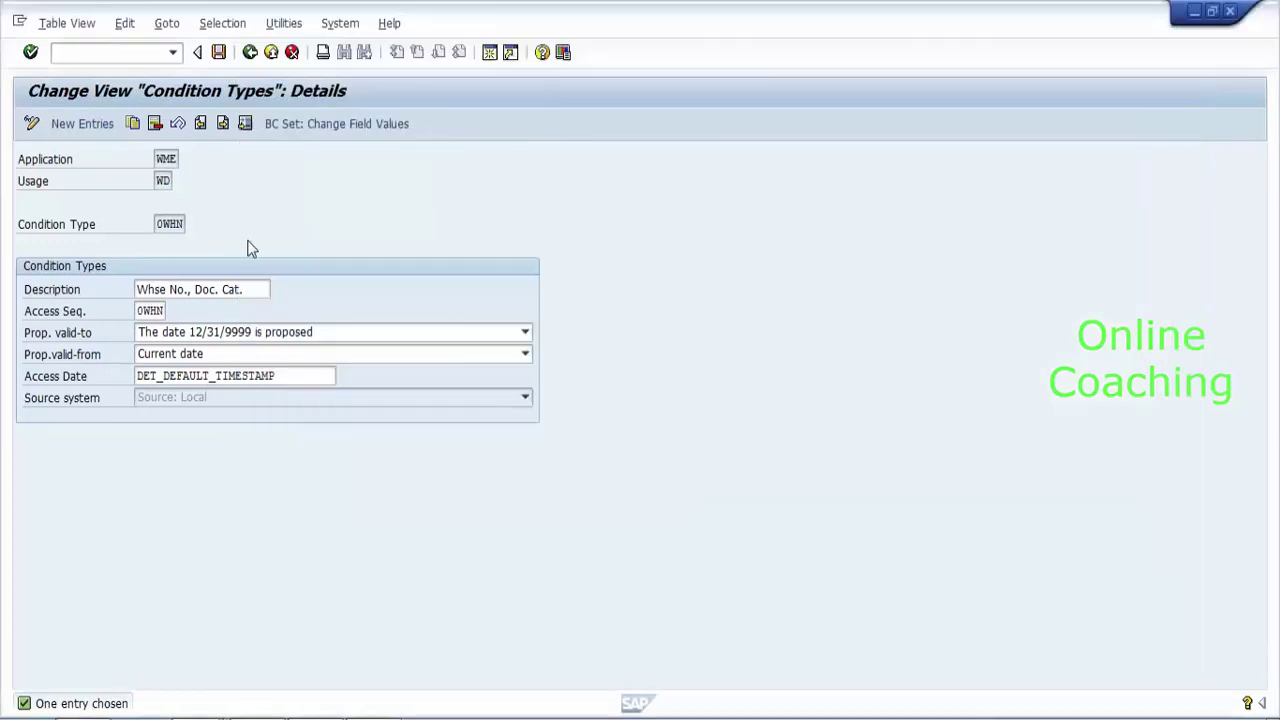
key("alt+Tab")
left_click(513, 435)
key("shift+Right")
key("shift+Right")
key("shift+Right")
key("shift+Right")
key("shift+Right")
key("shift+Right")
key("shift+Right")
key("shift+Right")
key("shift+Right")
key("shift+Right")
key("shift+Right")
key("shift+Right")
key("shift+Right")
key("shift+Right")
key("shift+Right")
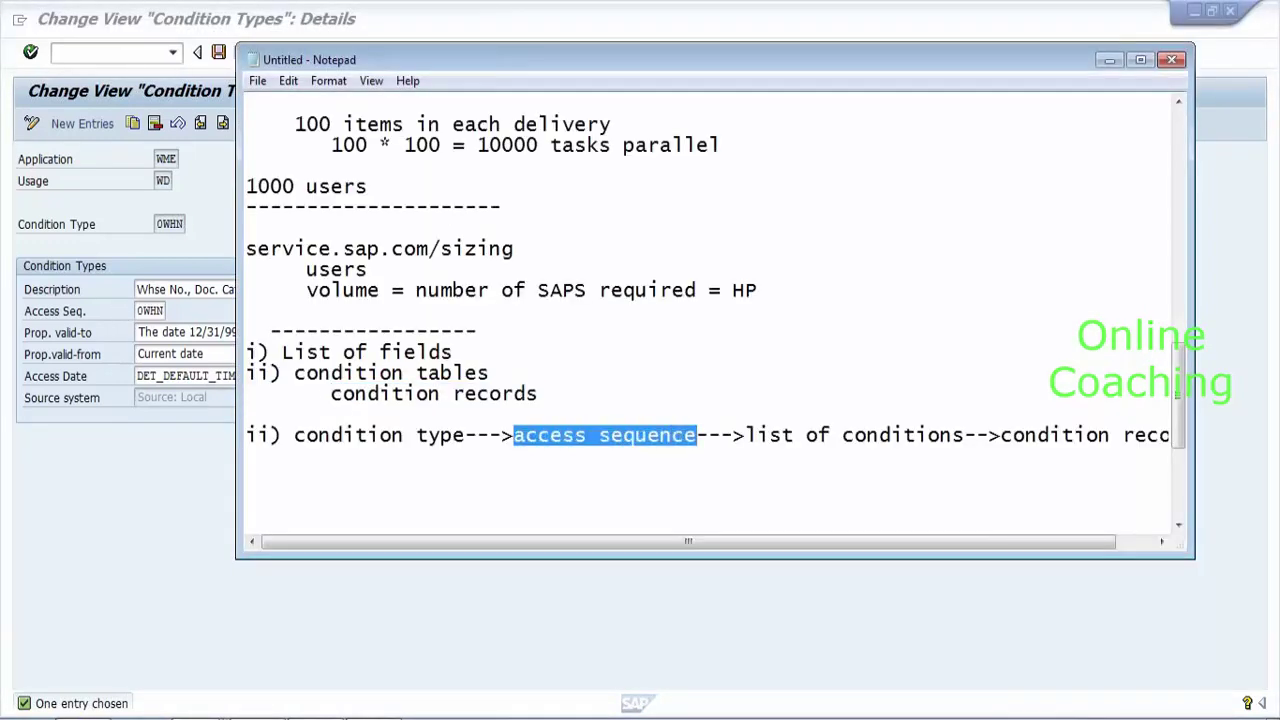
Switch to SAP, check the access sequence assigned to condition type 0WHN, and return to the implementation guide.
left_click(150, 311)
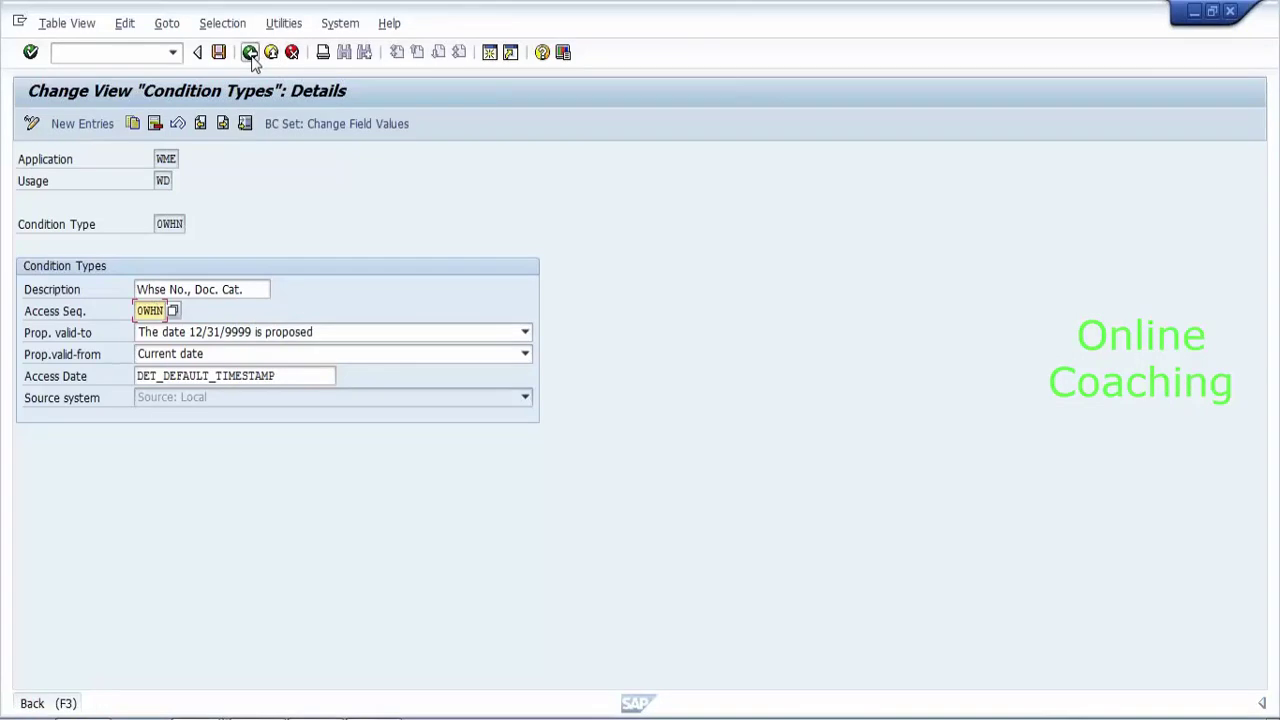
left_click(251, 55)
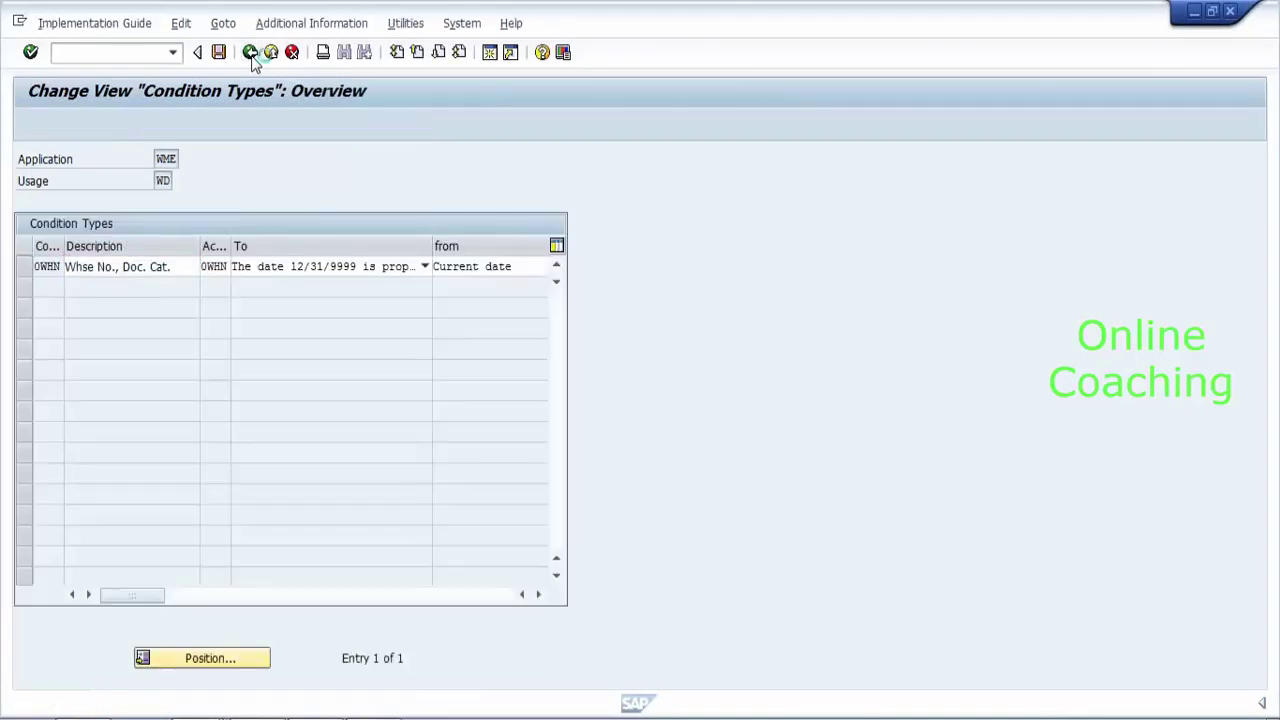
left_click(251, 55)
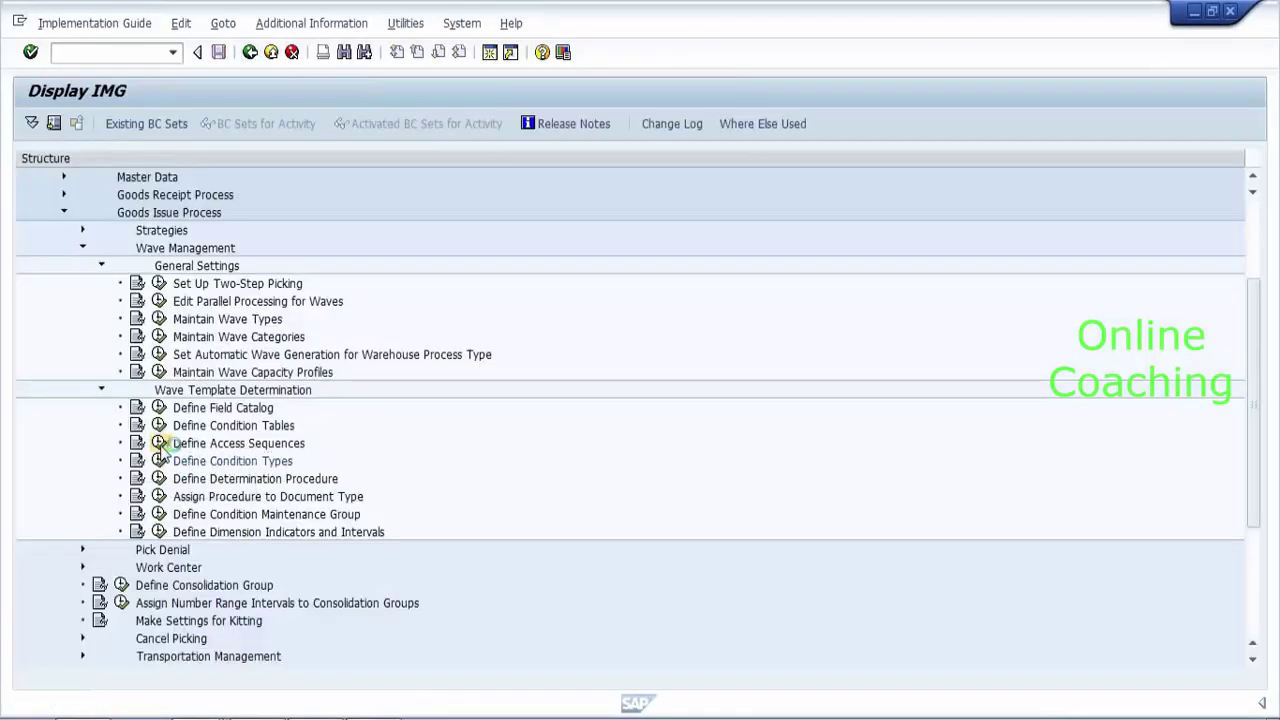
Open Define Access Sequences and examine the fields of access 1 in sequence 0WHN, including target field WME_DOCCAT.
left_click(159, 443)
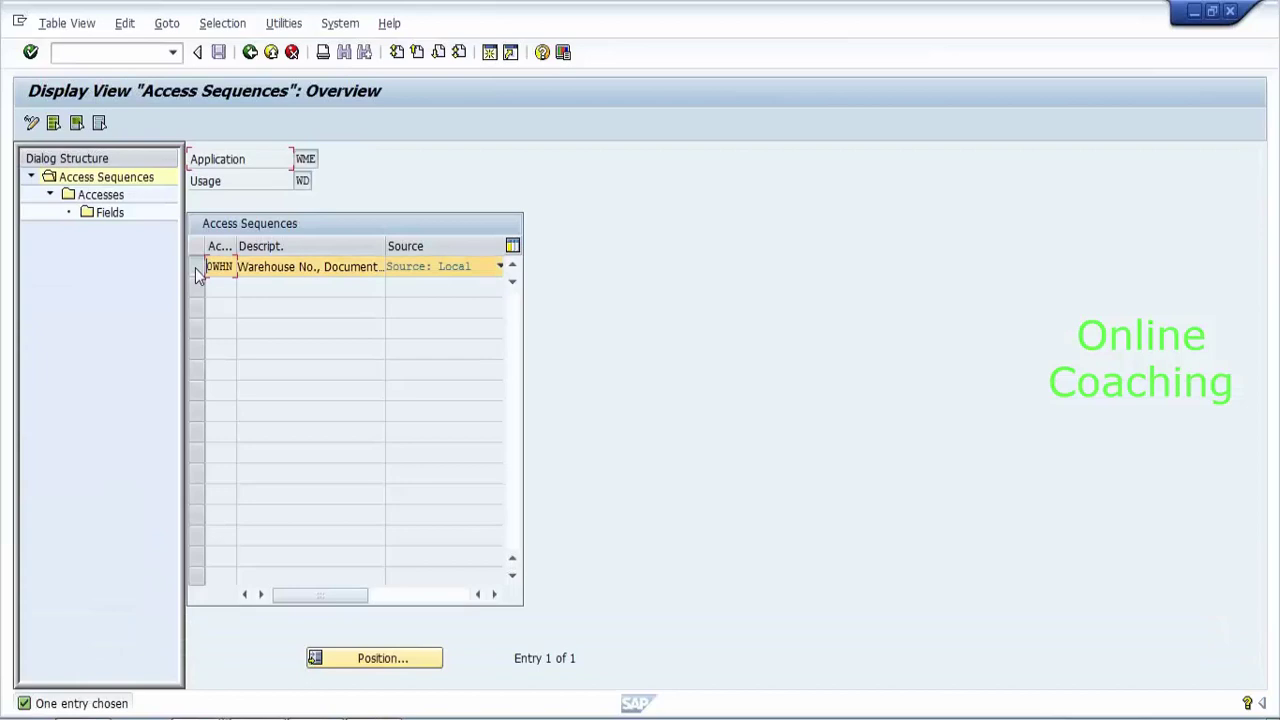
left_click(104, 195)
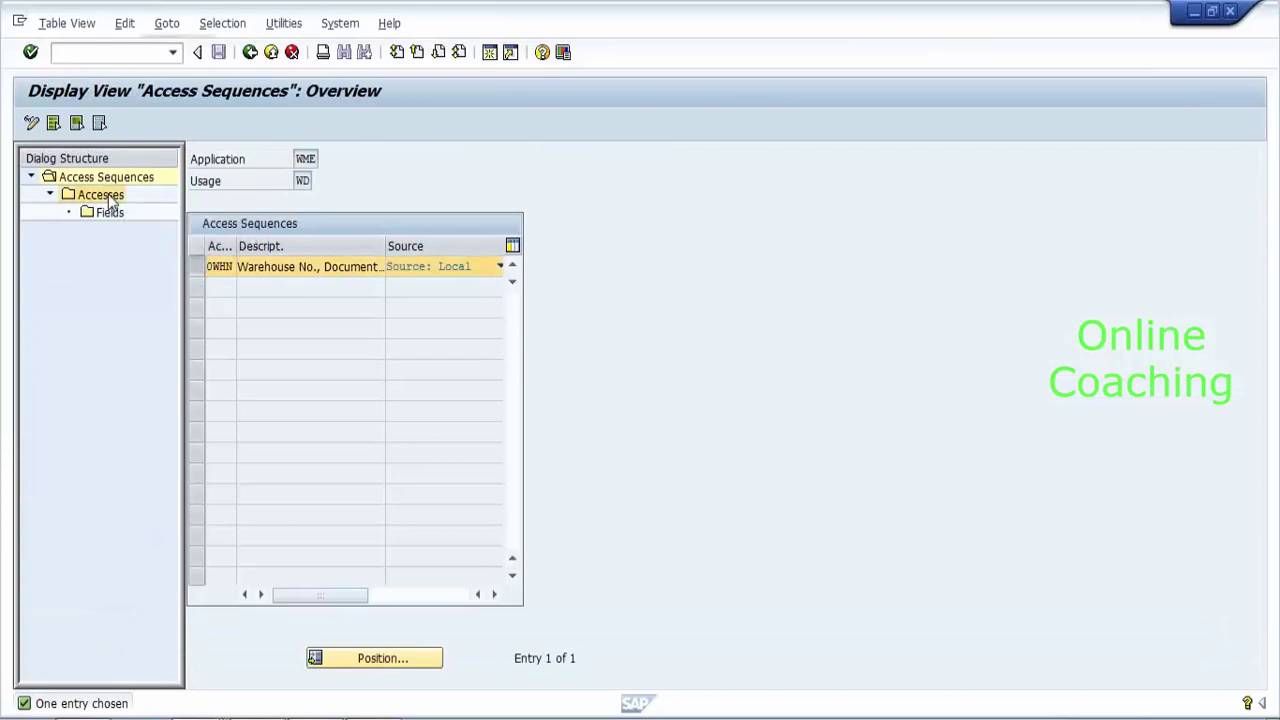
left_click(110, 200)
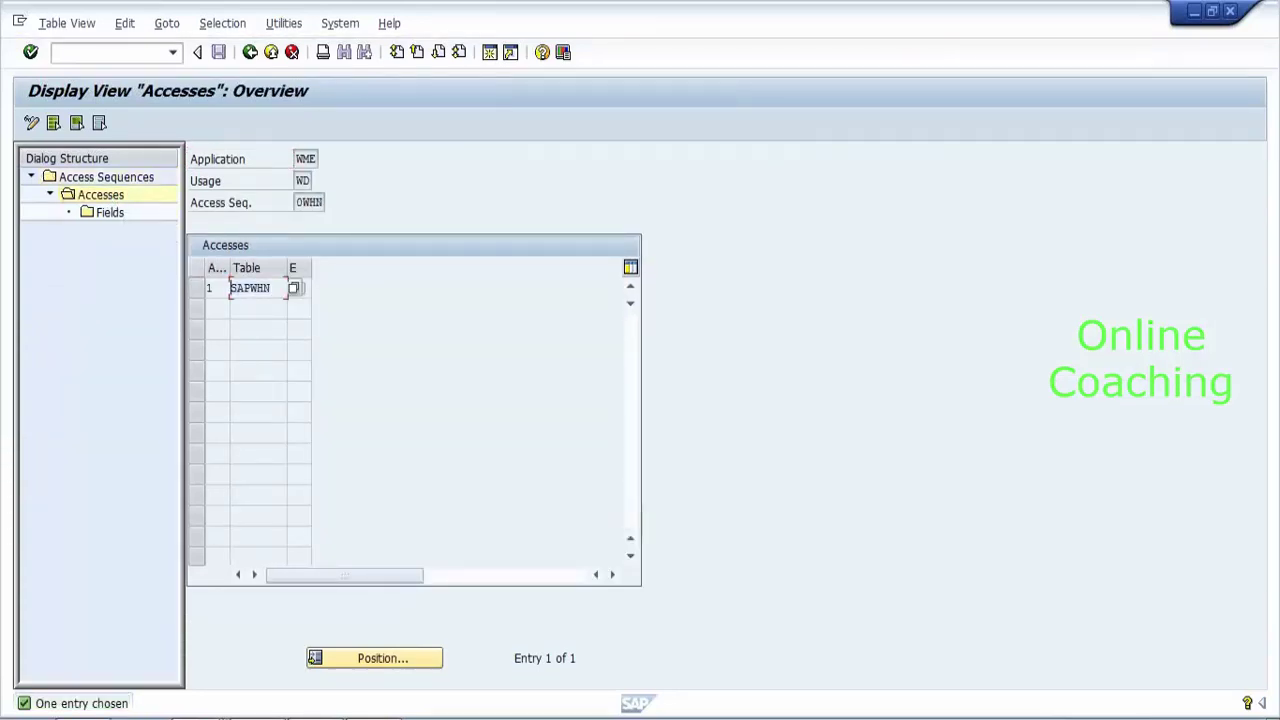
left_click(196, 290)
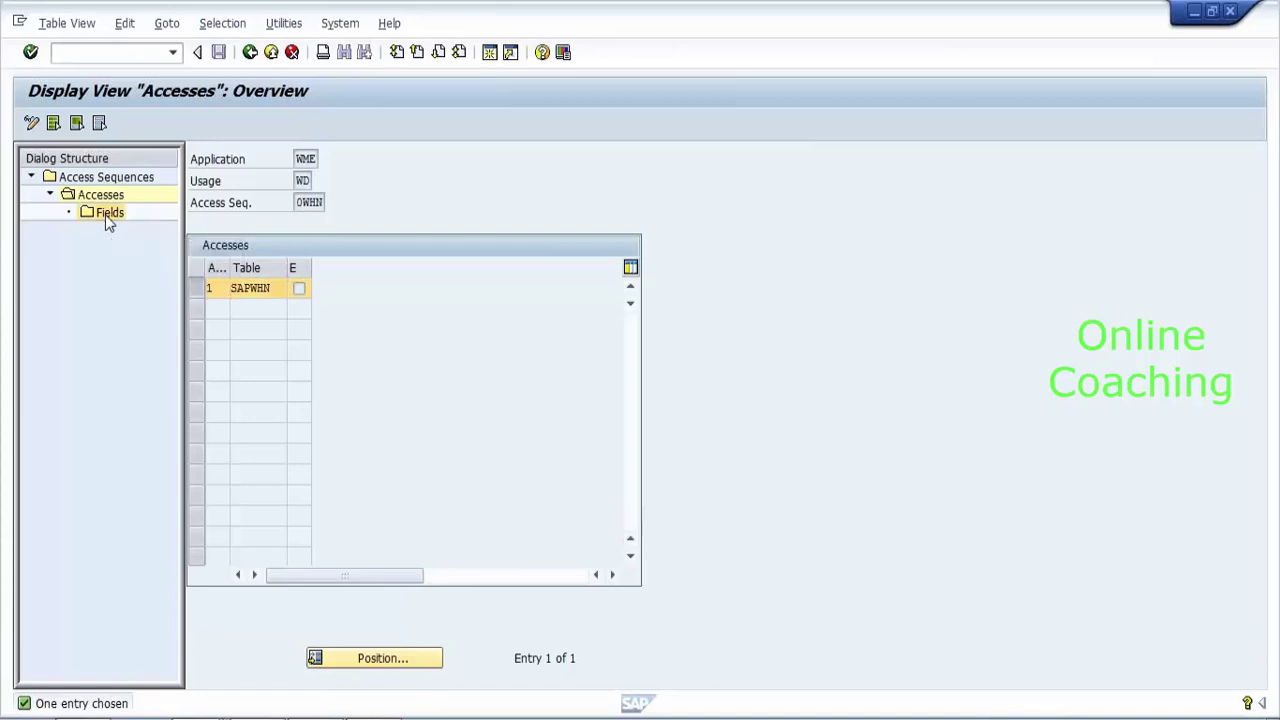
double_click(108, 218)
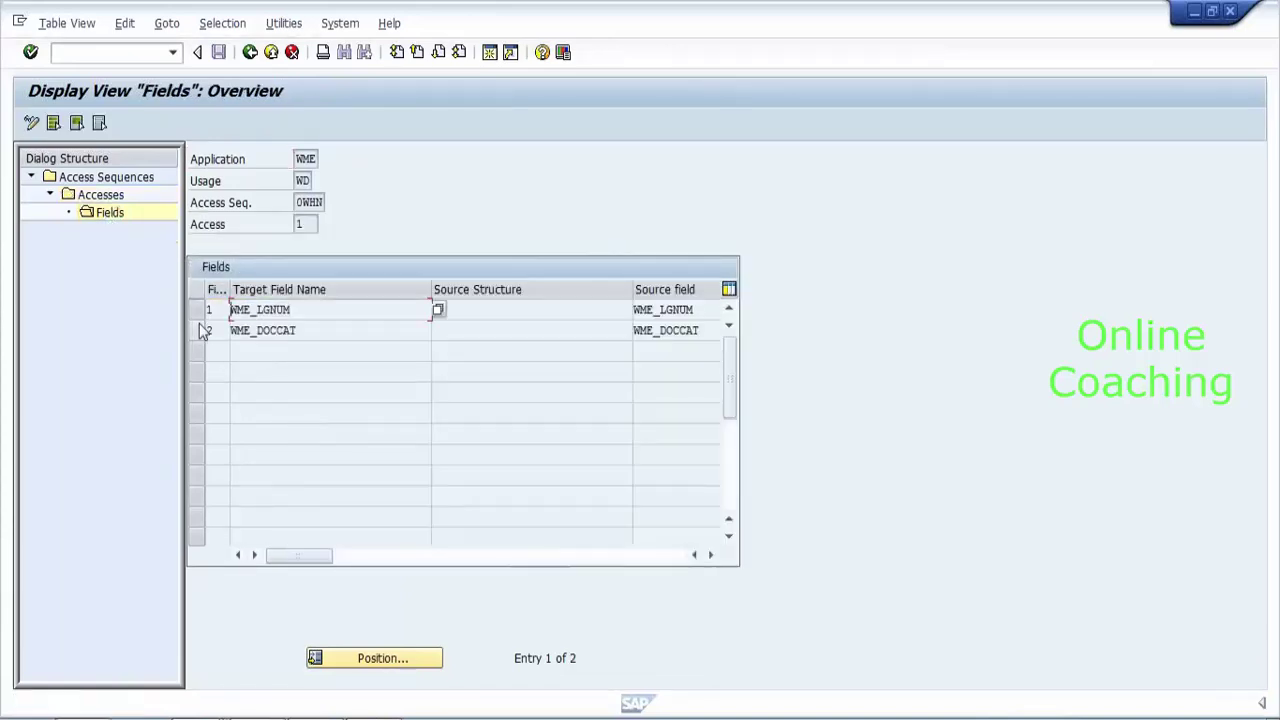
left_click(274, 336)
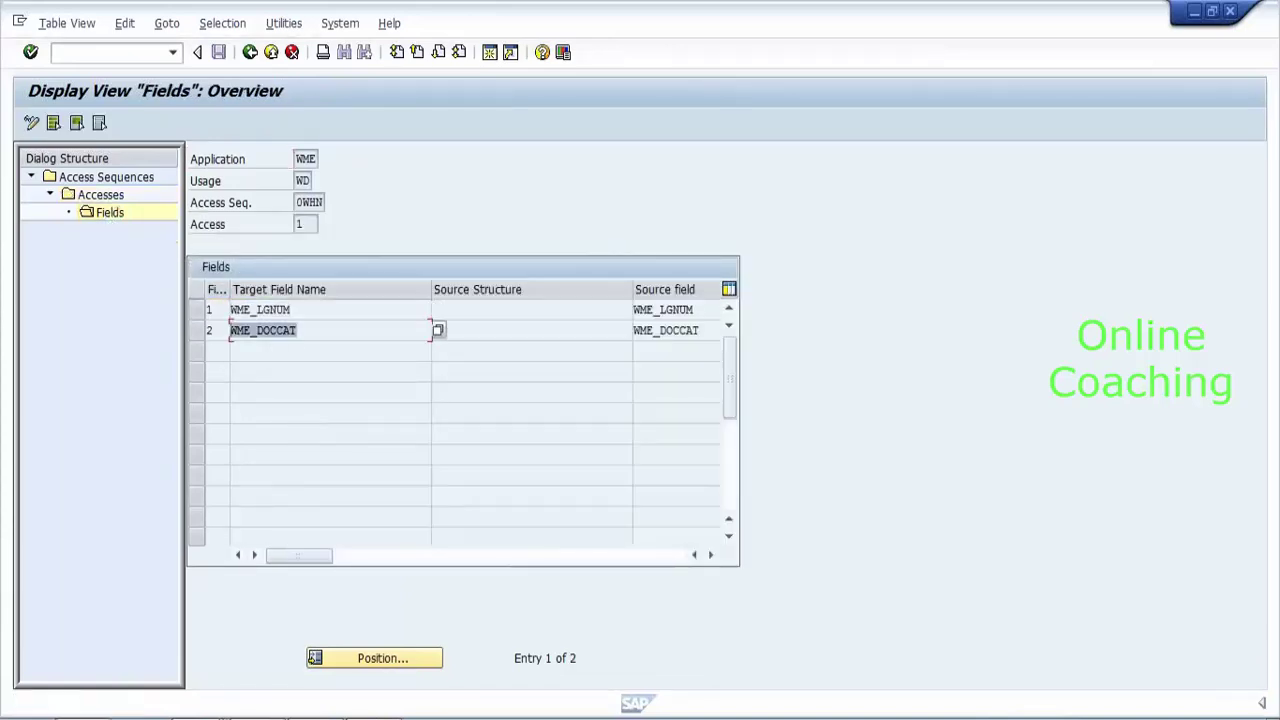
Leave the access sequence views for the implementation guide and select the Define Determination Procedure activity.
left_click(250, 52)
left_click(250, 52)
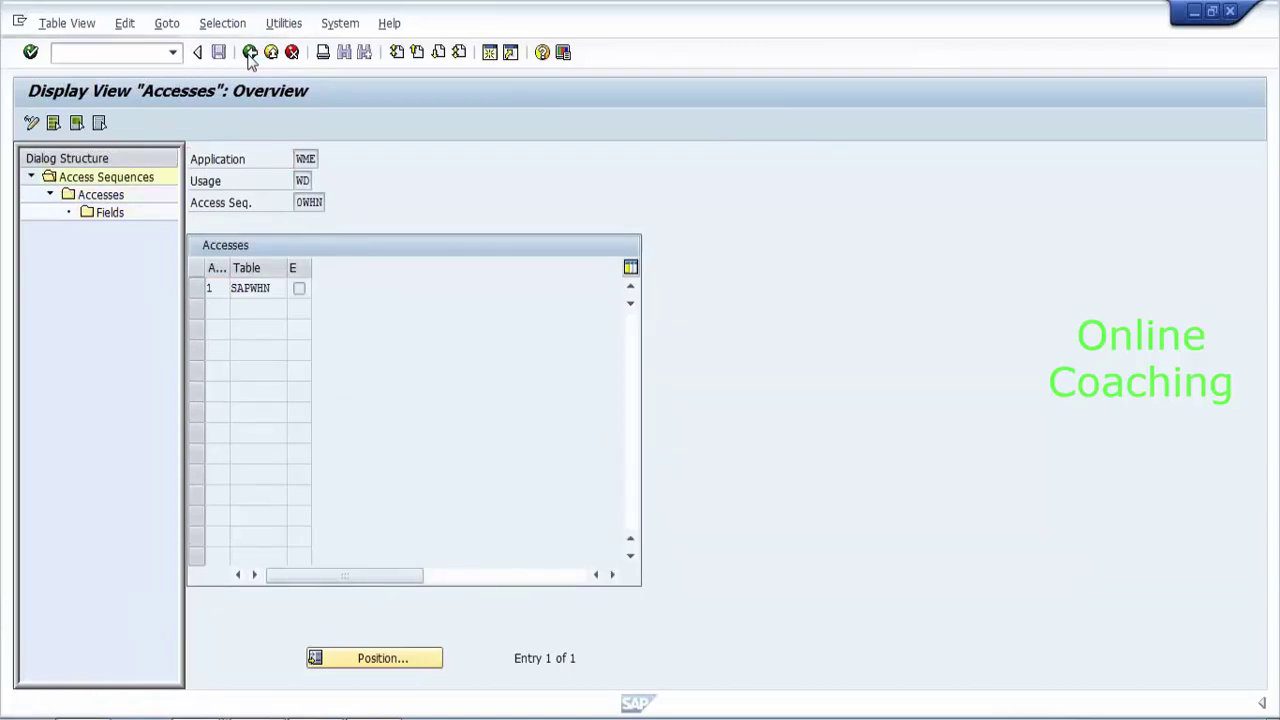
left_click(250, 52)
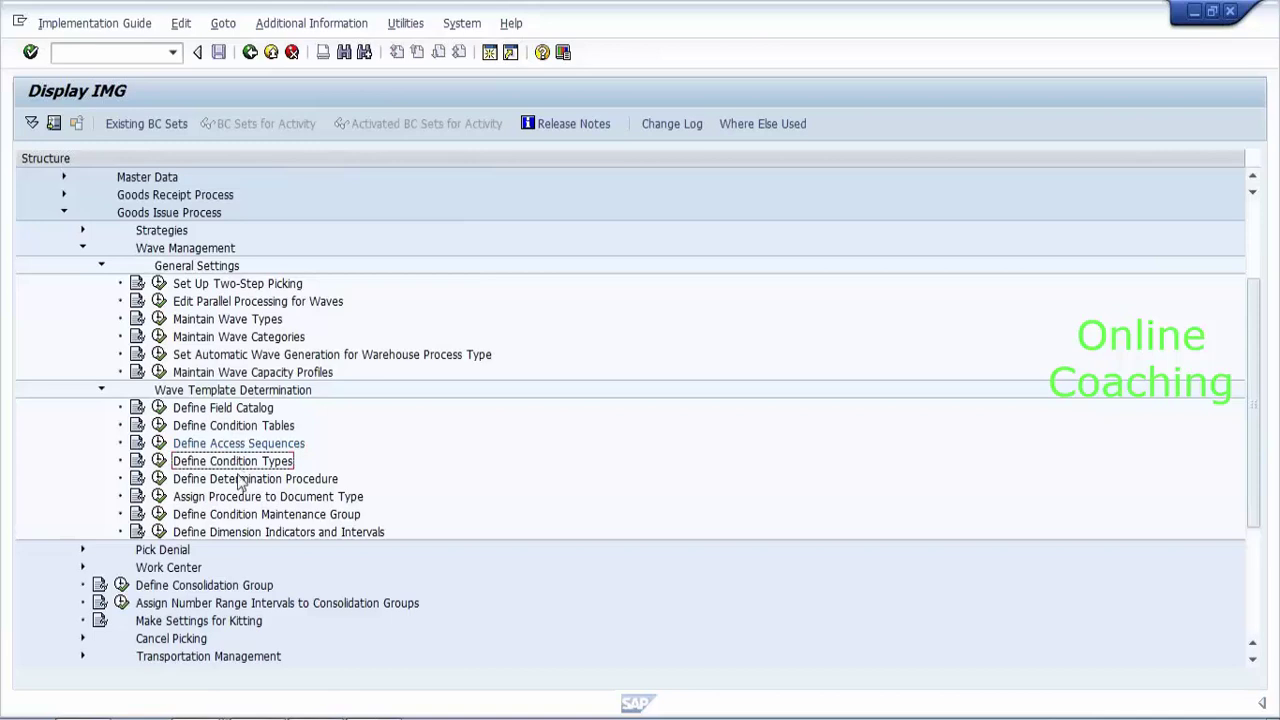
left_click(242, 481)
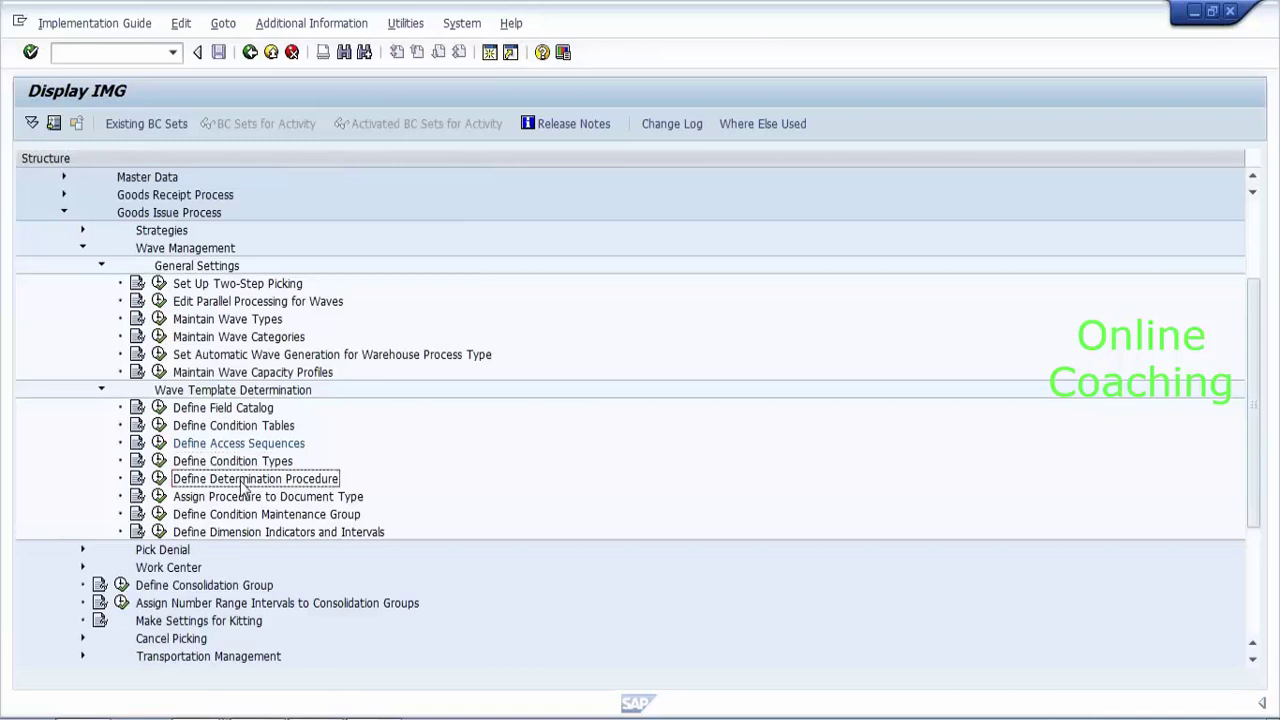
Open Define Determination Procedure, inspect the condition type in the elements of procedure 0WHN, and return to the implementation guide.
left_click(160, 480)
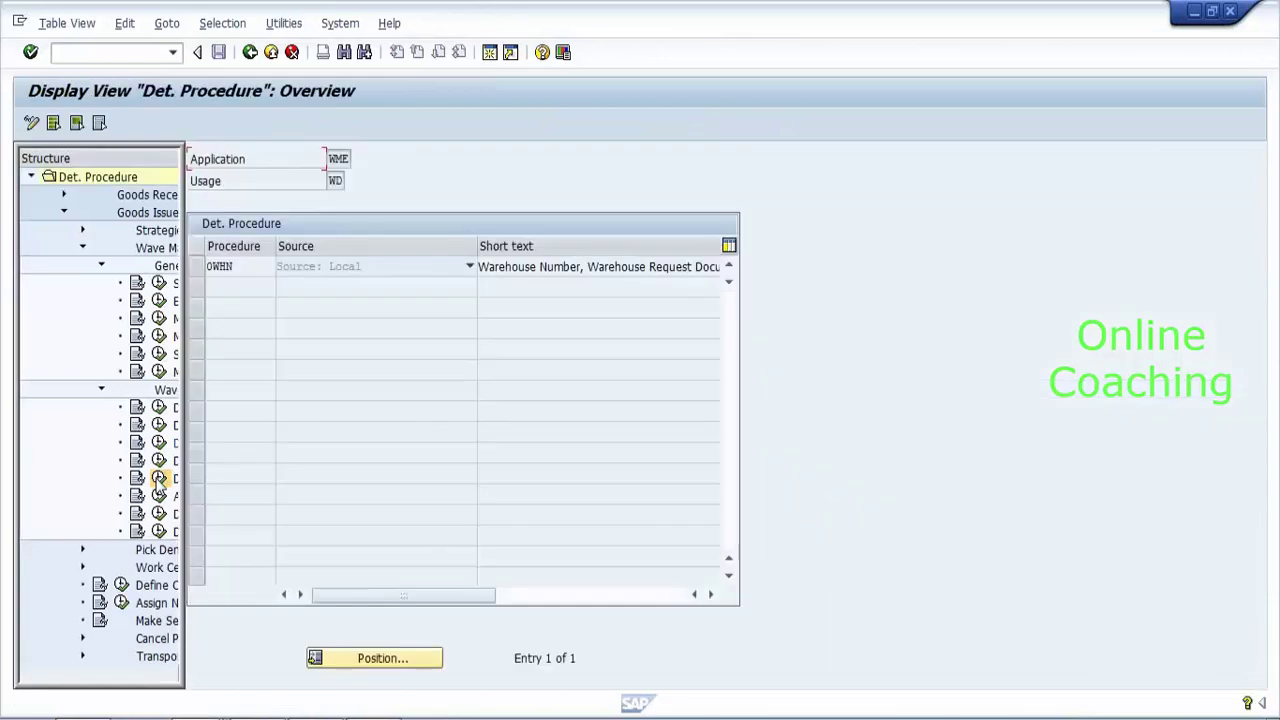
left_click(160, 197)
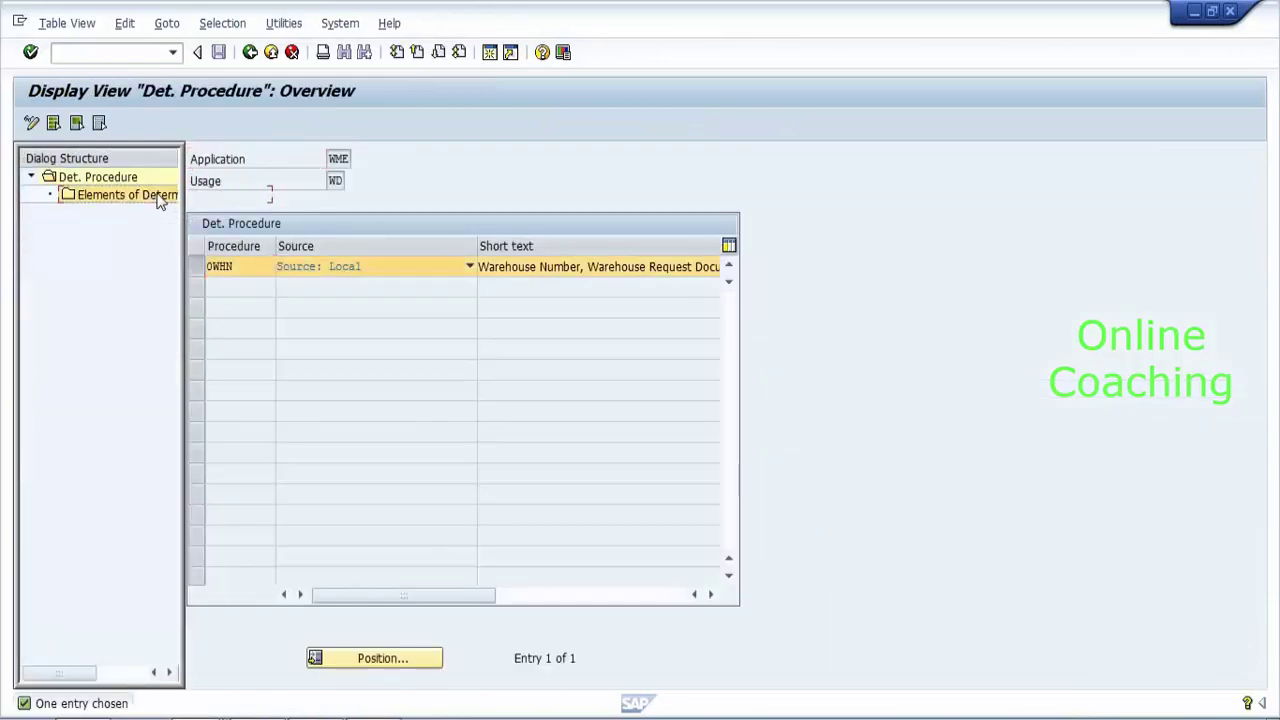
double_click(160, 197)
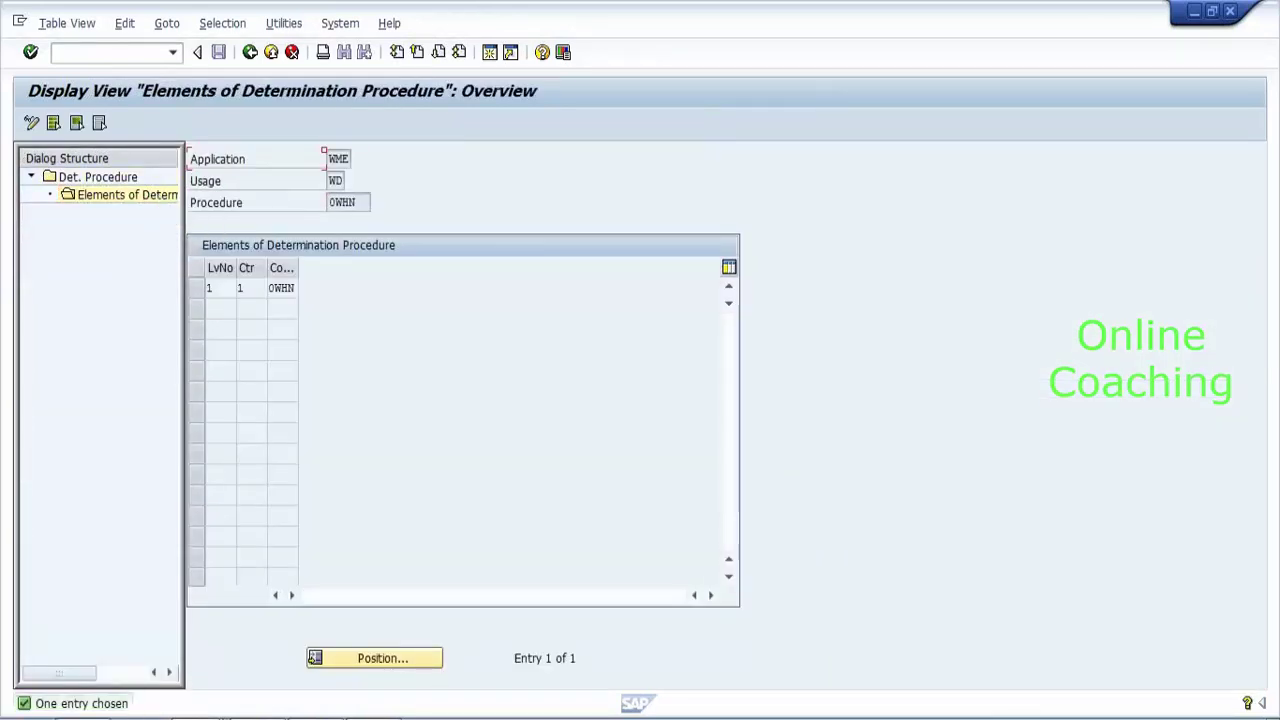
left_click_drag(268, 288, 298, 288)
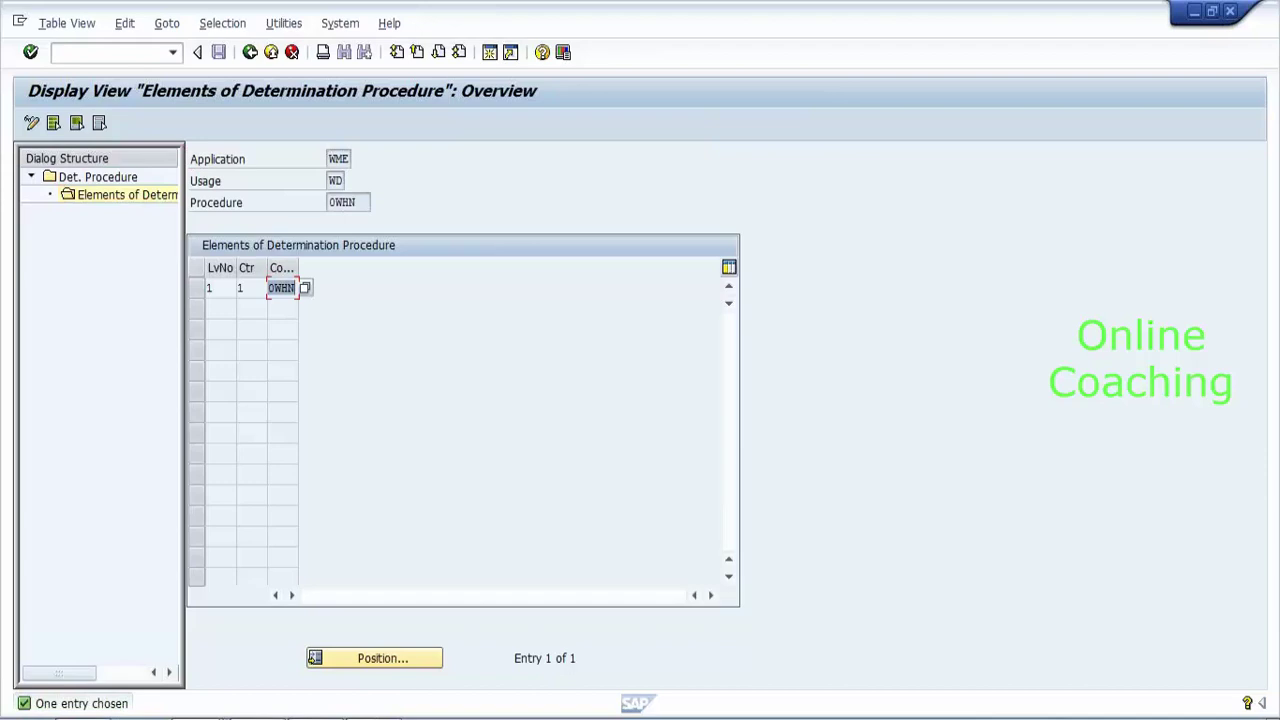
left_click(298, 288)
left_click(251, 53)
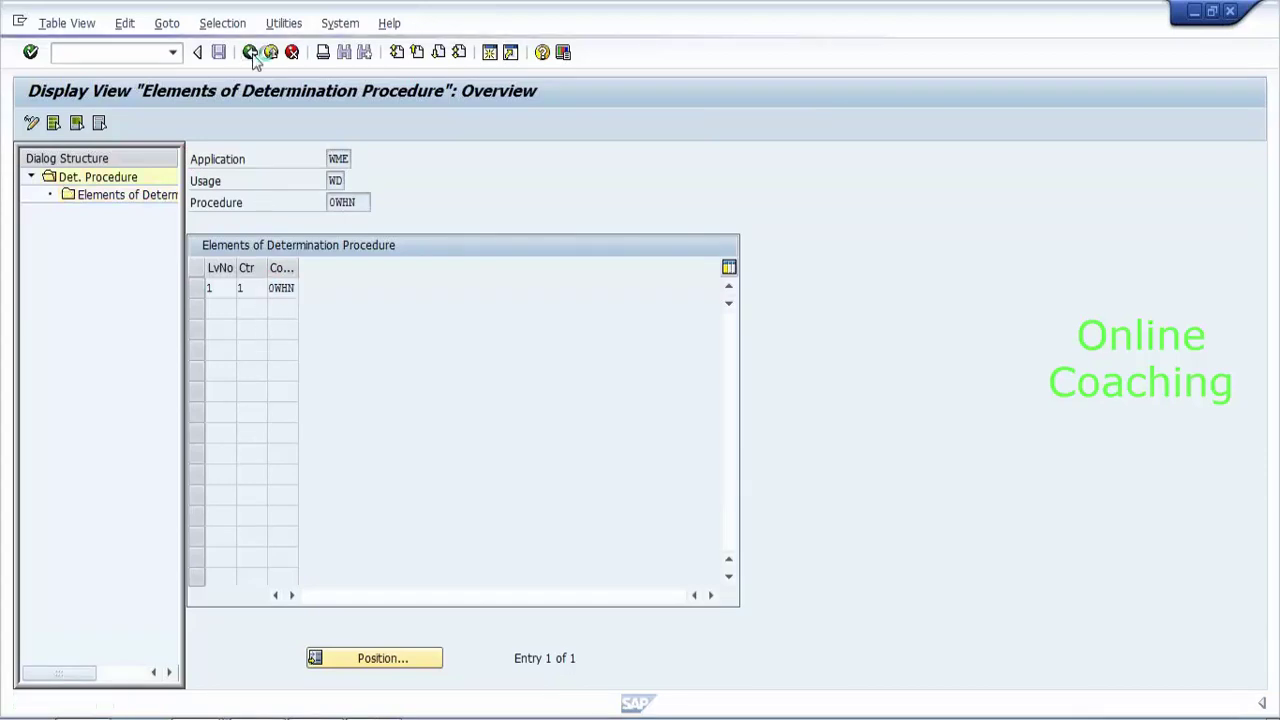
left_click(251, 53)
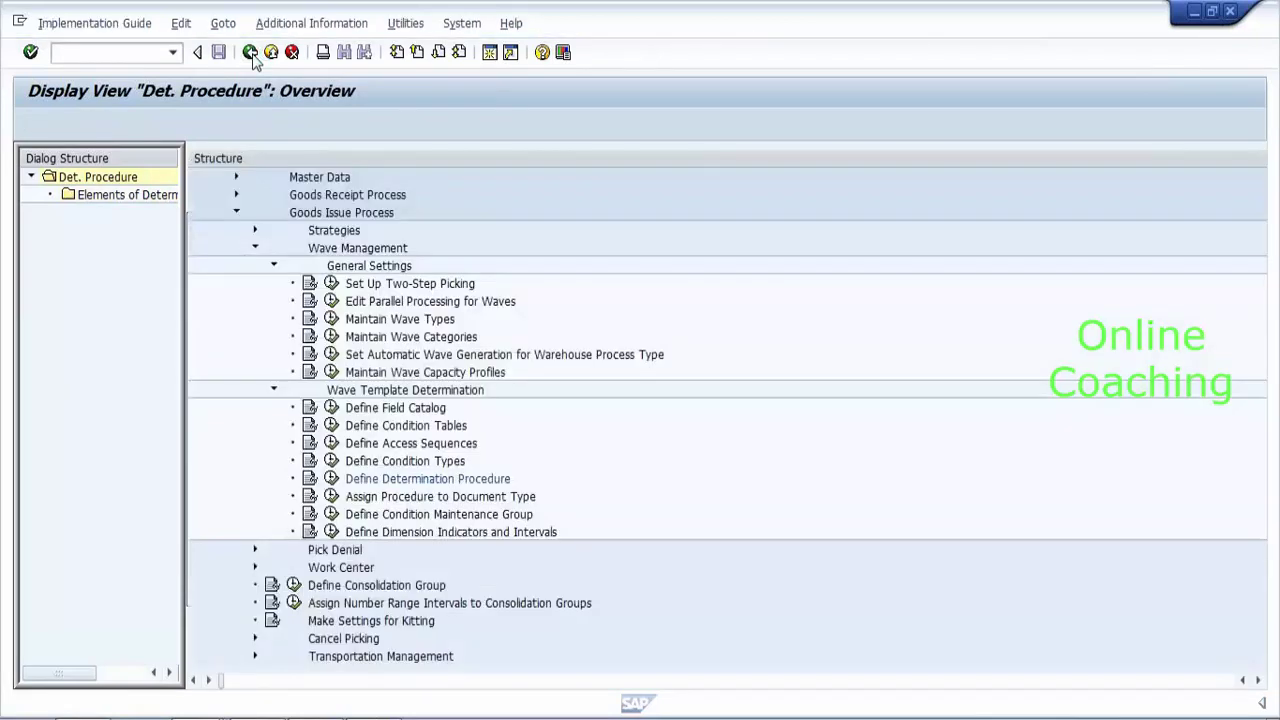
In Assign Procedure to Document Type, copy the EWM2 entry to warehouse Y900 with Outbound Delivery Order, document type OUTB and procedure 0WHN.
left_click(180, 497)
left_click(159, 497)
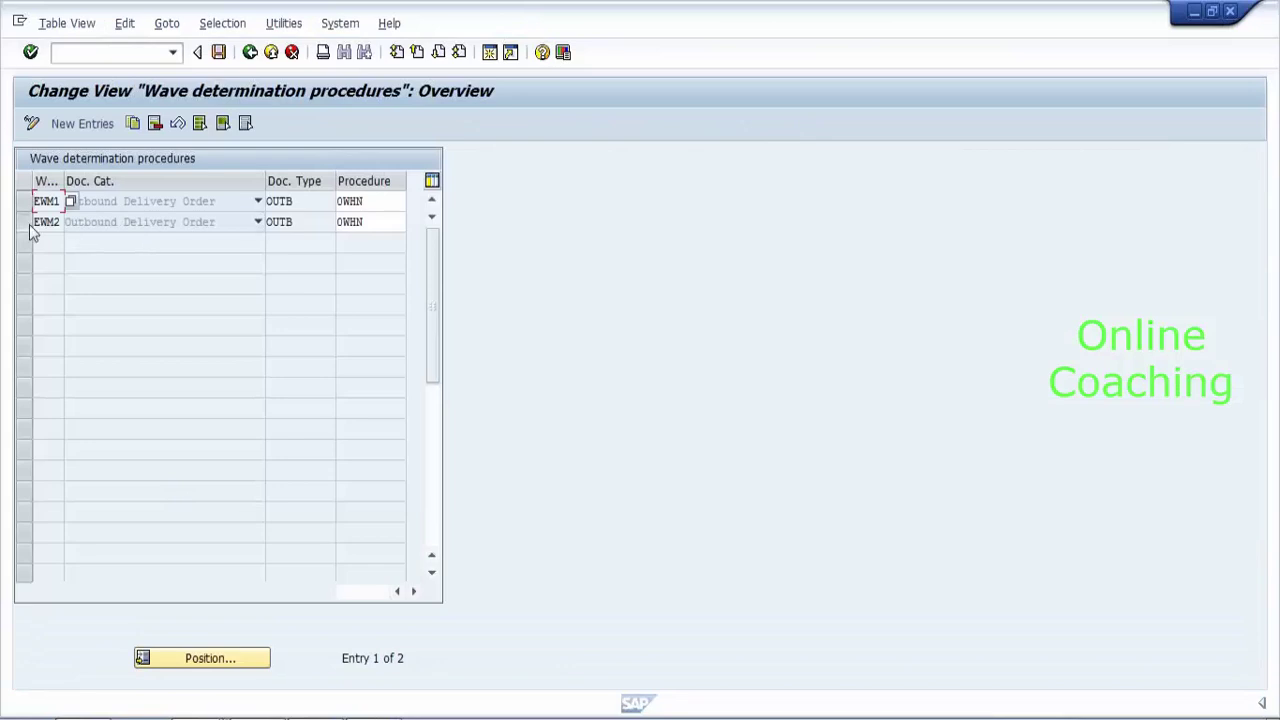
left_click(24, 222)
left_click(133, 123)
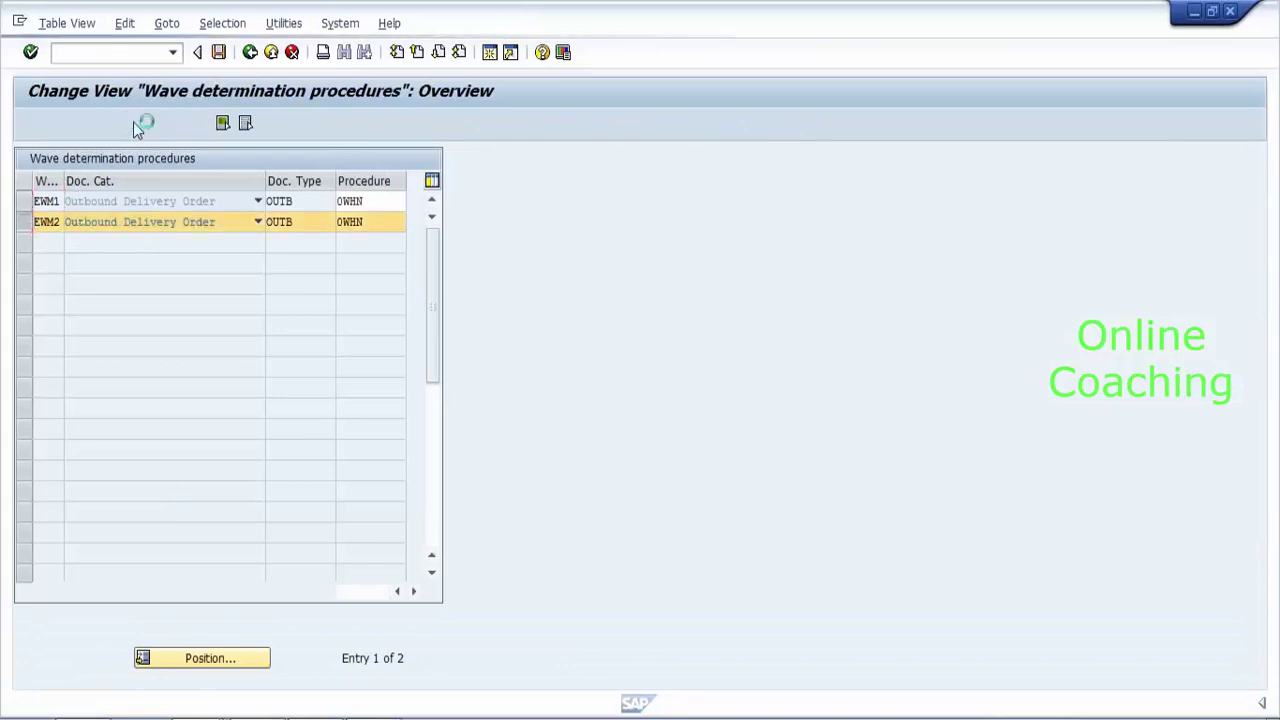
key("Delete")
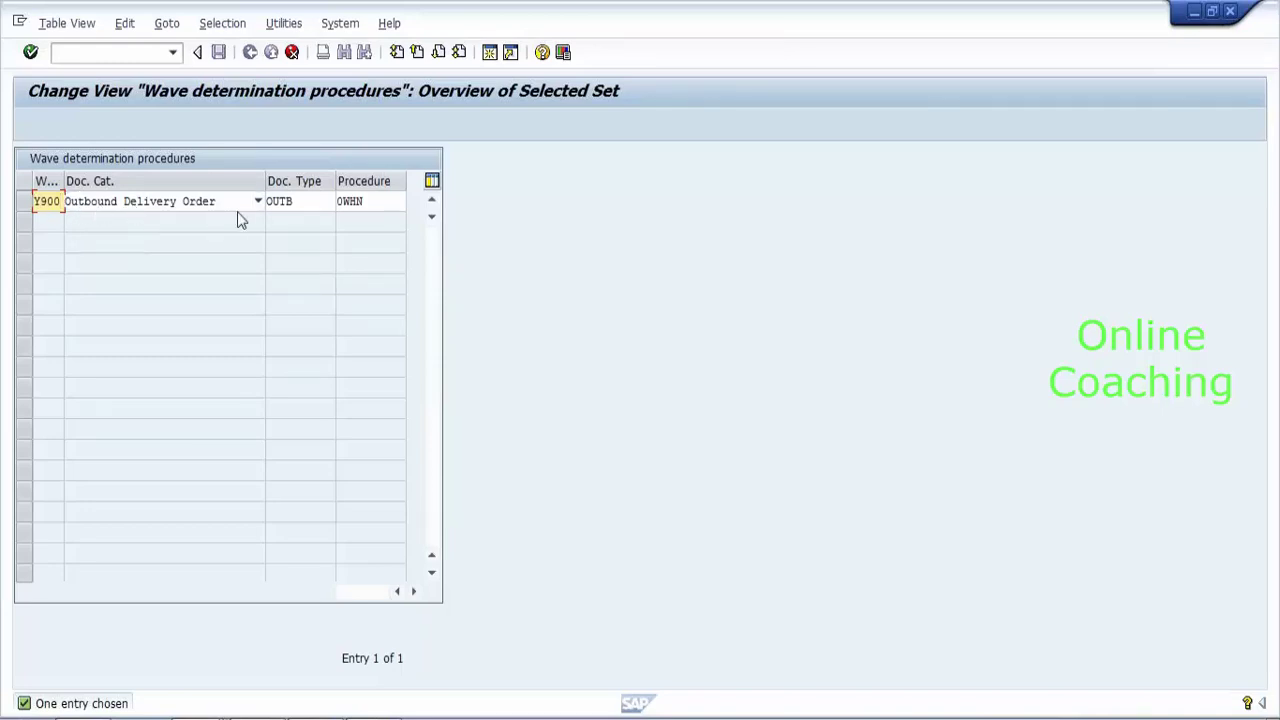
left_click(295, 201)
left_click(370, 201)
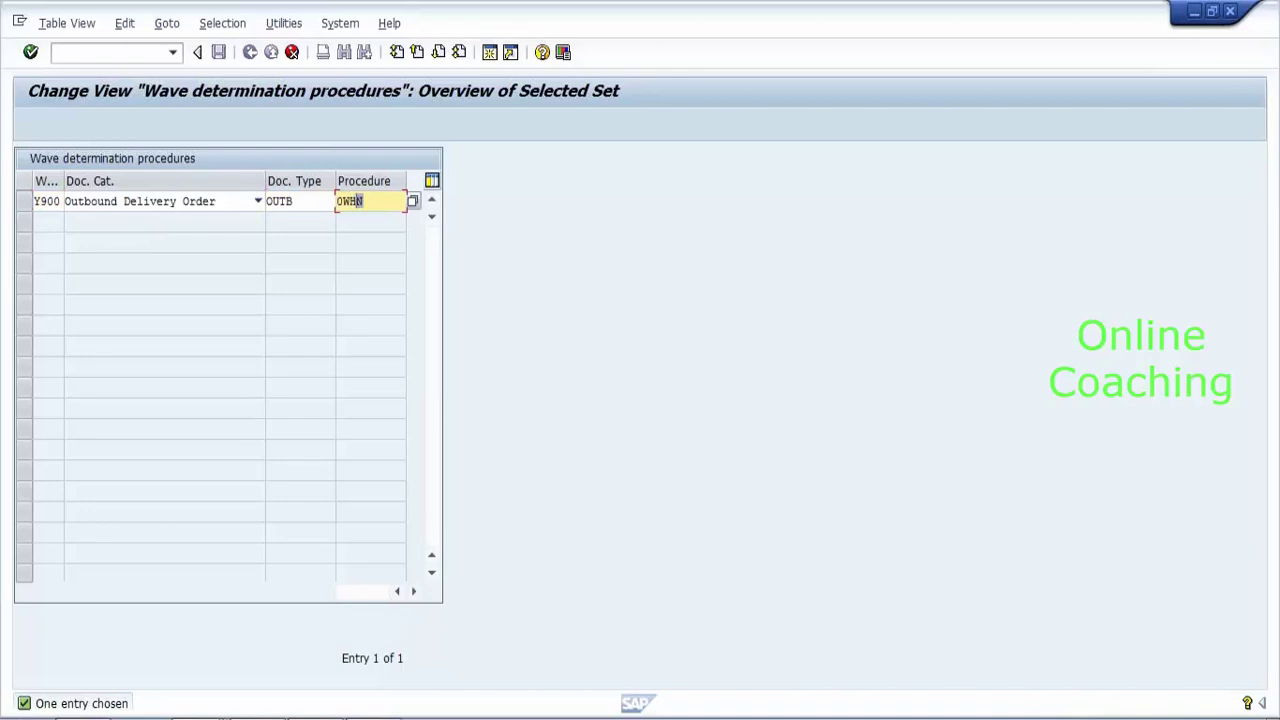
left_click_drag(357, 201, 336, 201)
left_click(340, 201)
left_click(390, 213)
key("Return")
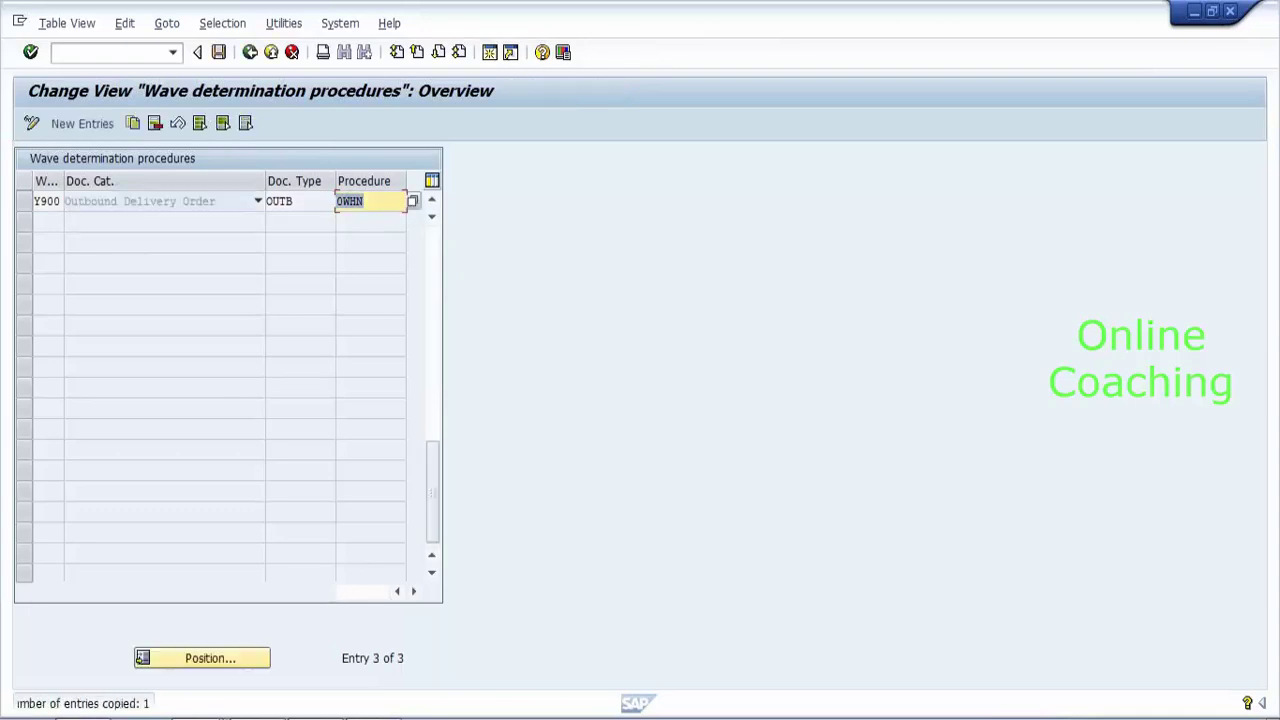
Save the Y900 procedure assignment in the "y900 ewm warehouse" customizing request and return to the implementation guide.
left_click(220, 52)
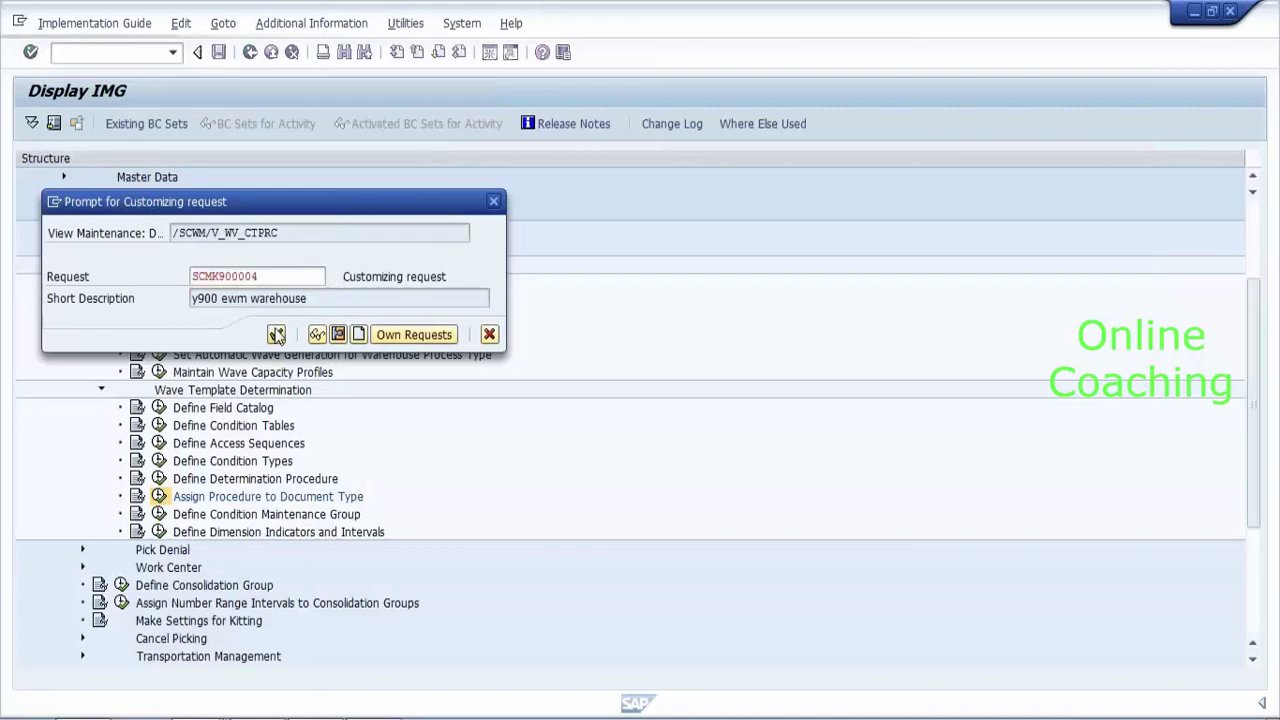
left_click(276, 334)
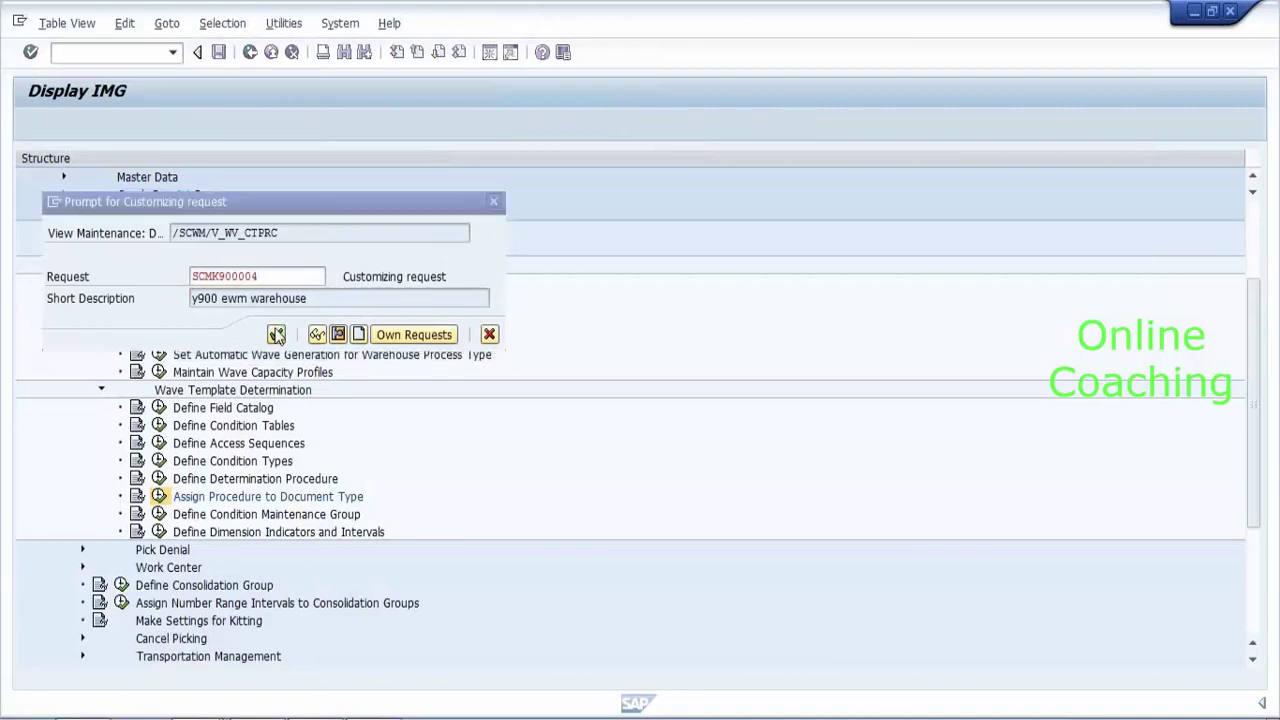
left_click(252, 51)
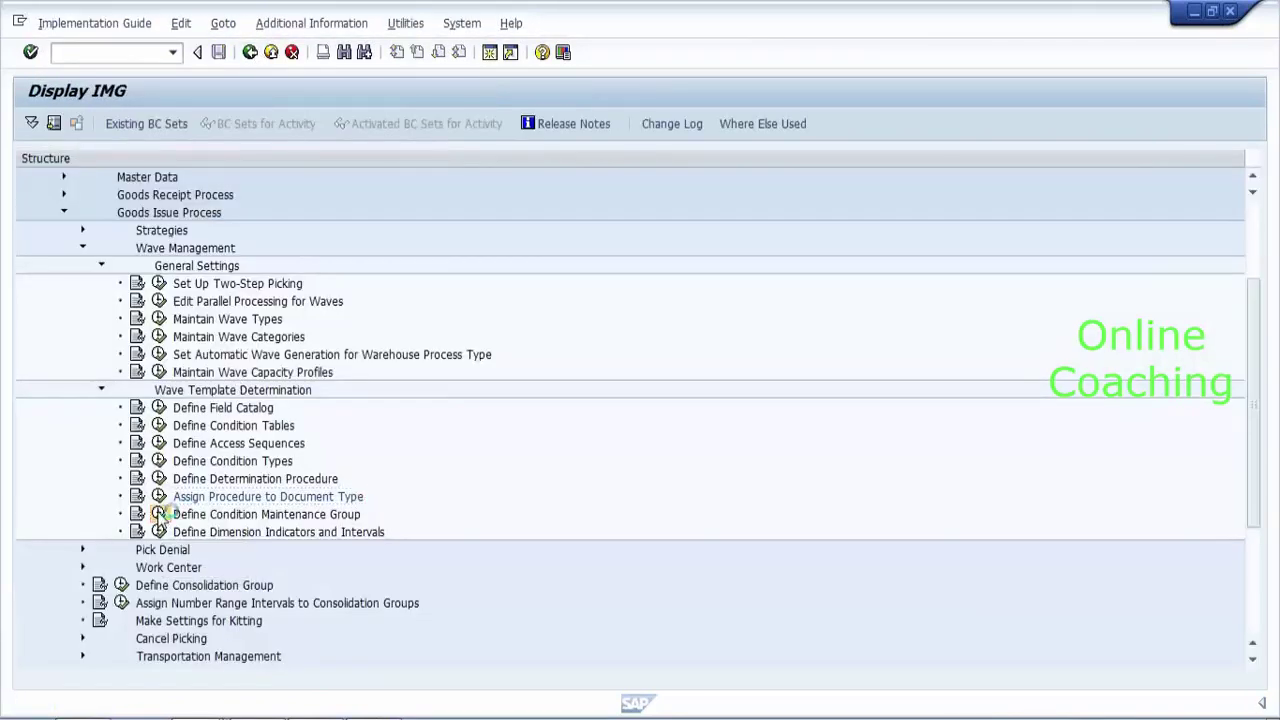
Open Define Condition Maintenance Group, examine the WME group's detail entry including its condition table and description, and return to the implementation guide.
left_click(160, 514)
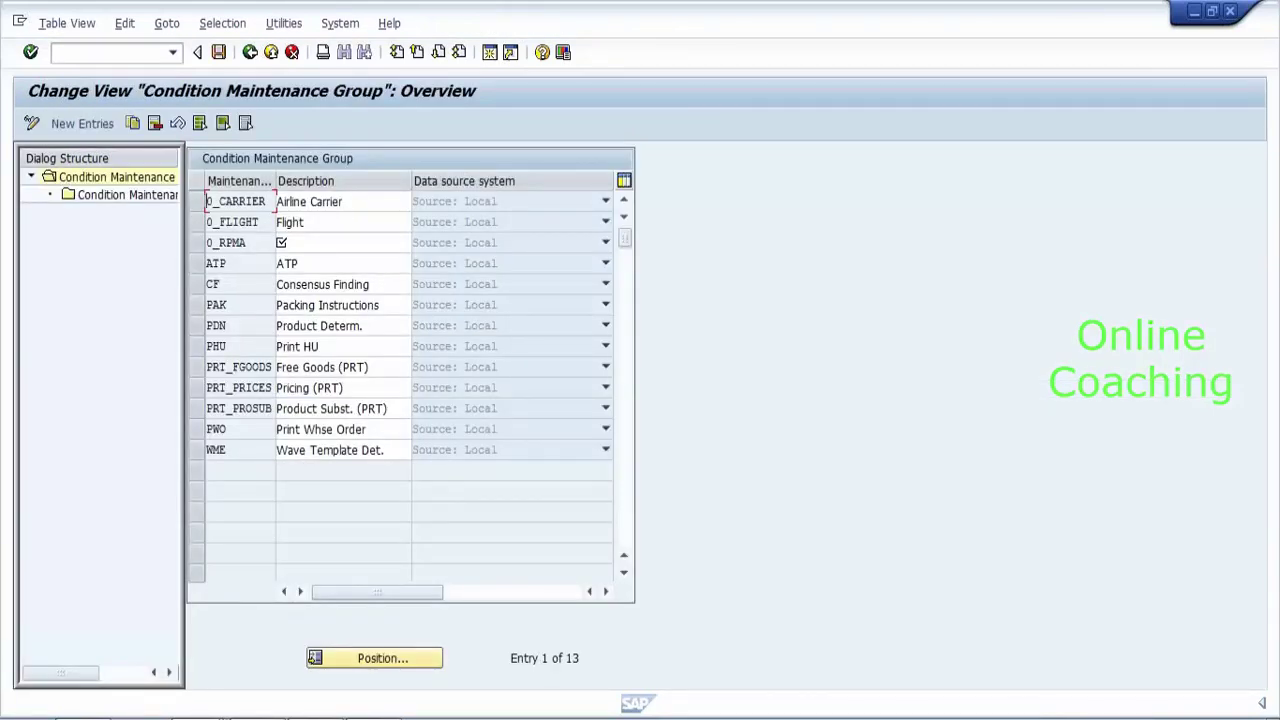
left_click(198, 450)
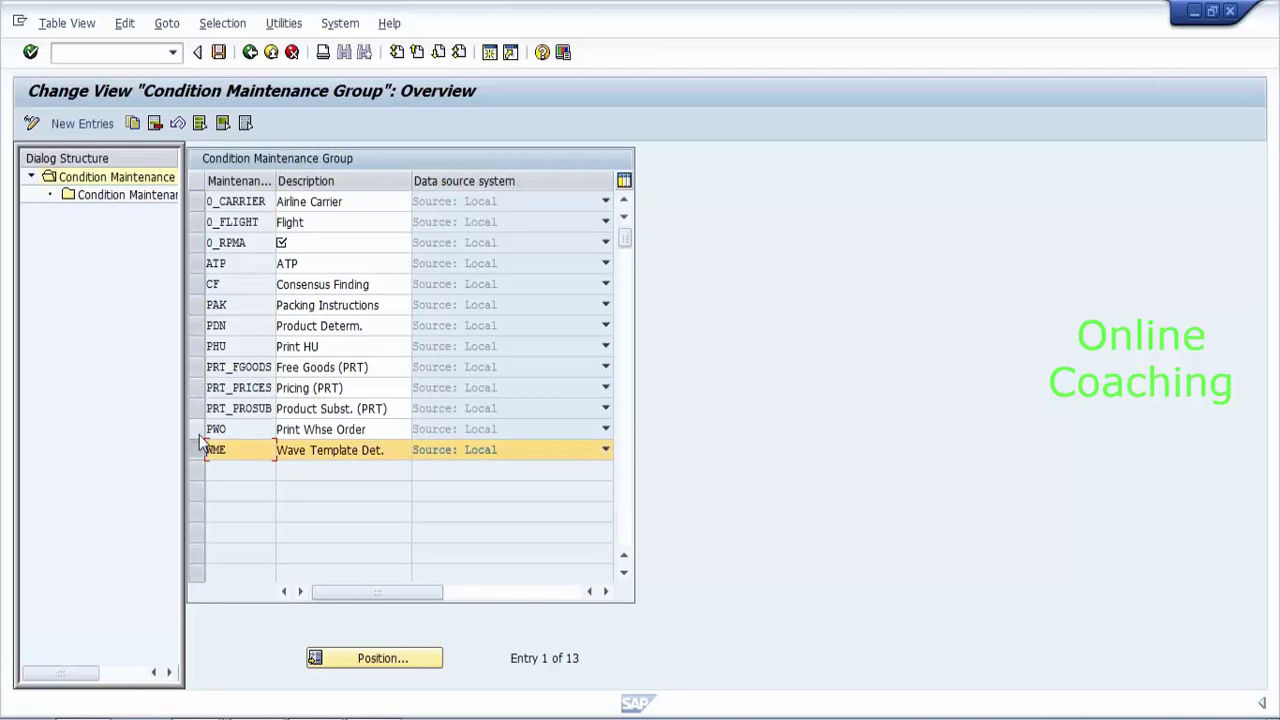
double_click(157, 197)
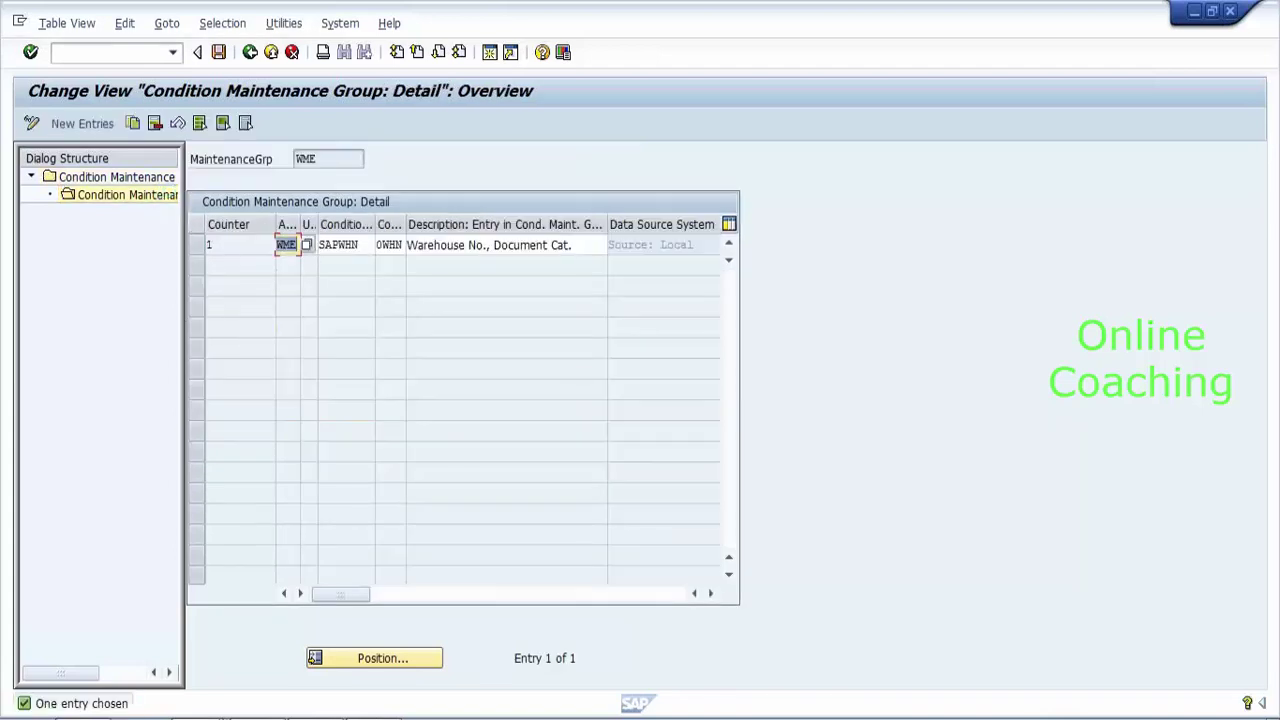
left_click(322, 245)
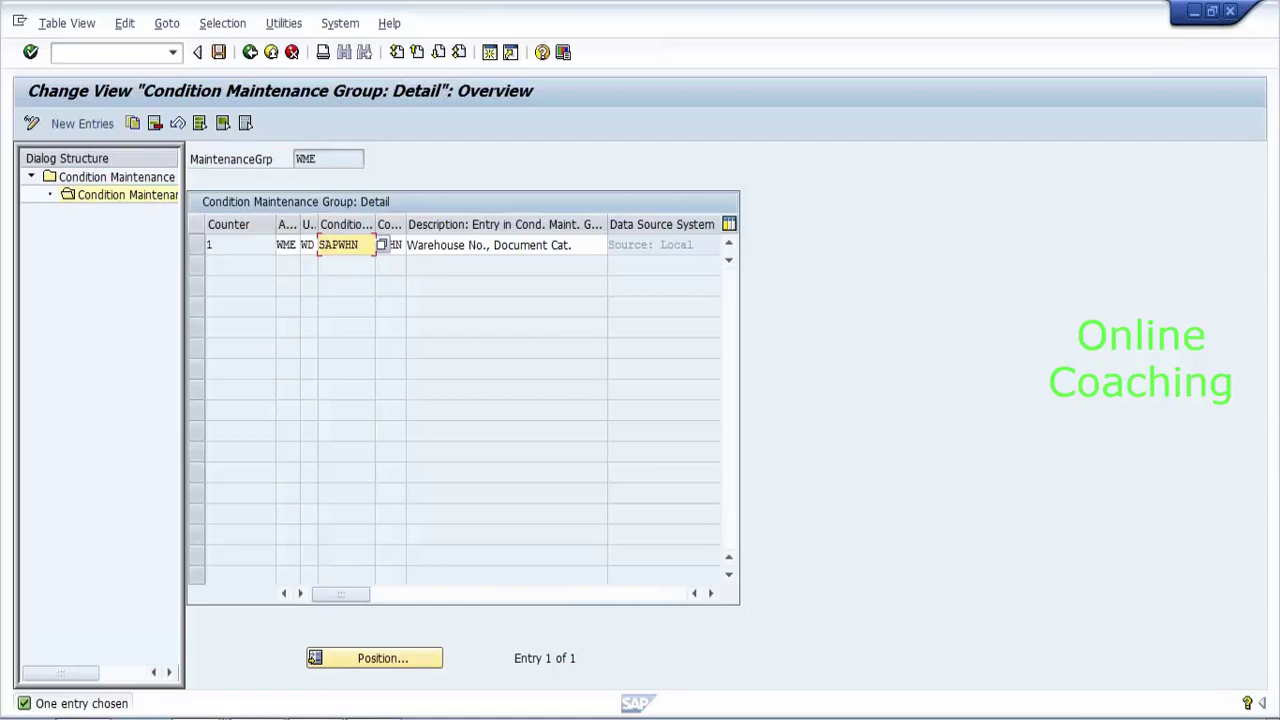
left_click_drag(574, 245, 426, 245)
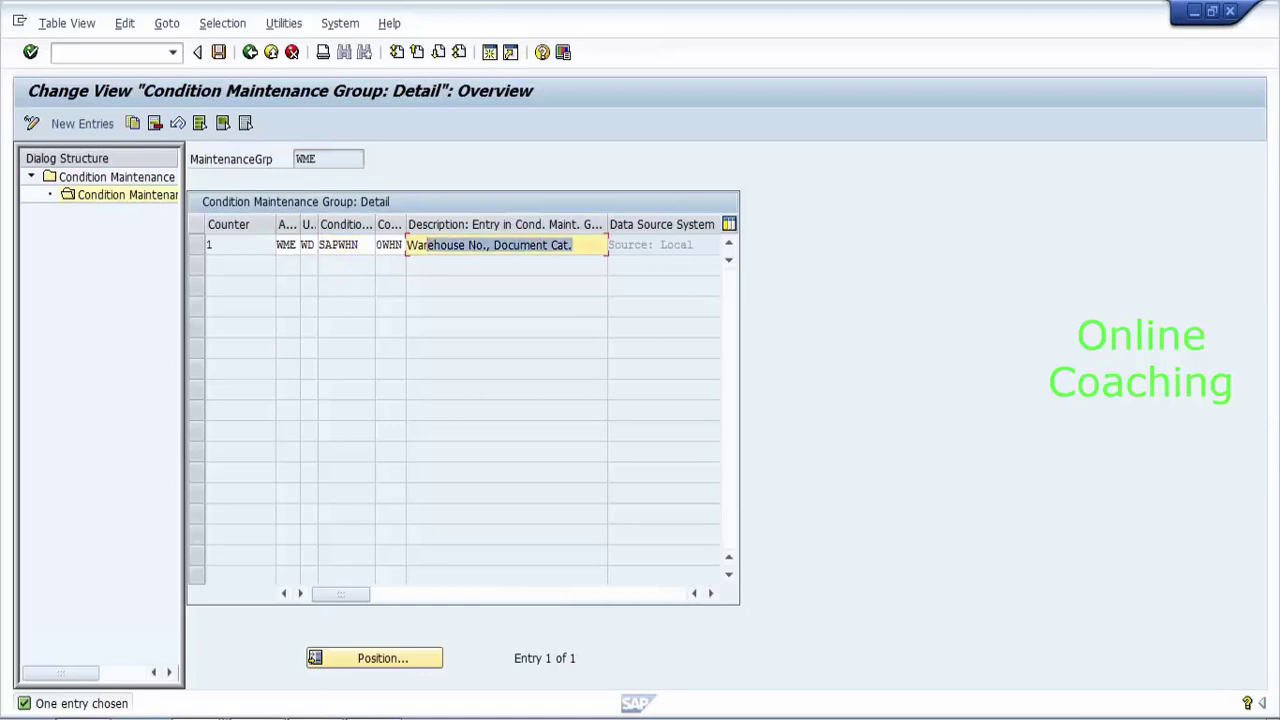
left_click(427, 245)
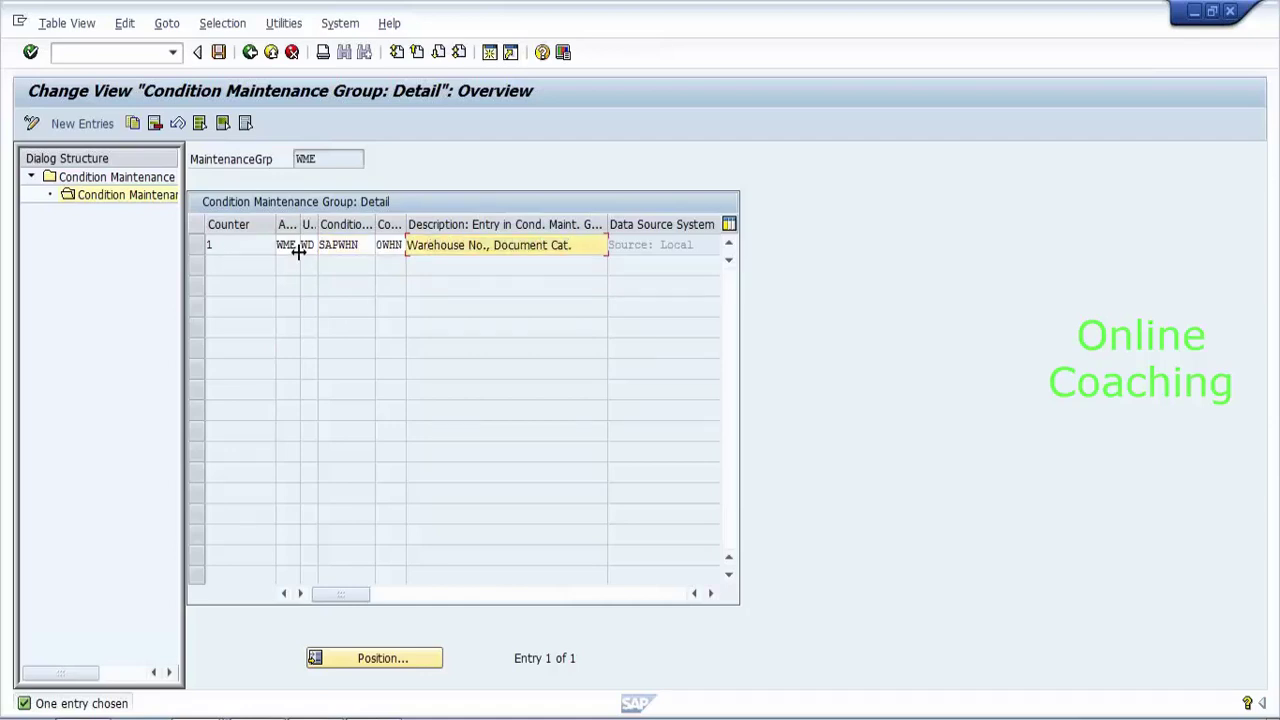
left_click(250, 52)
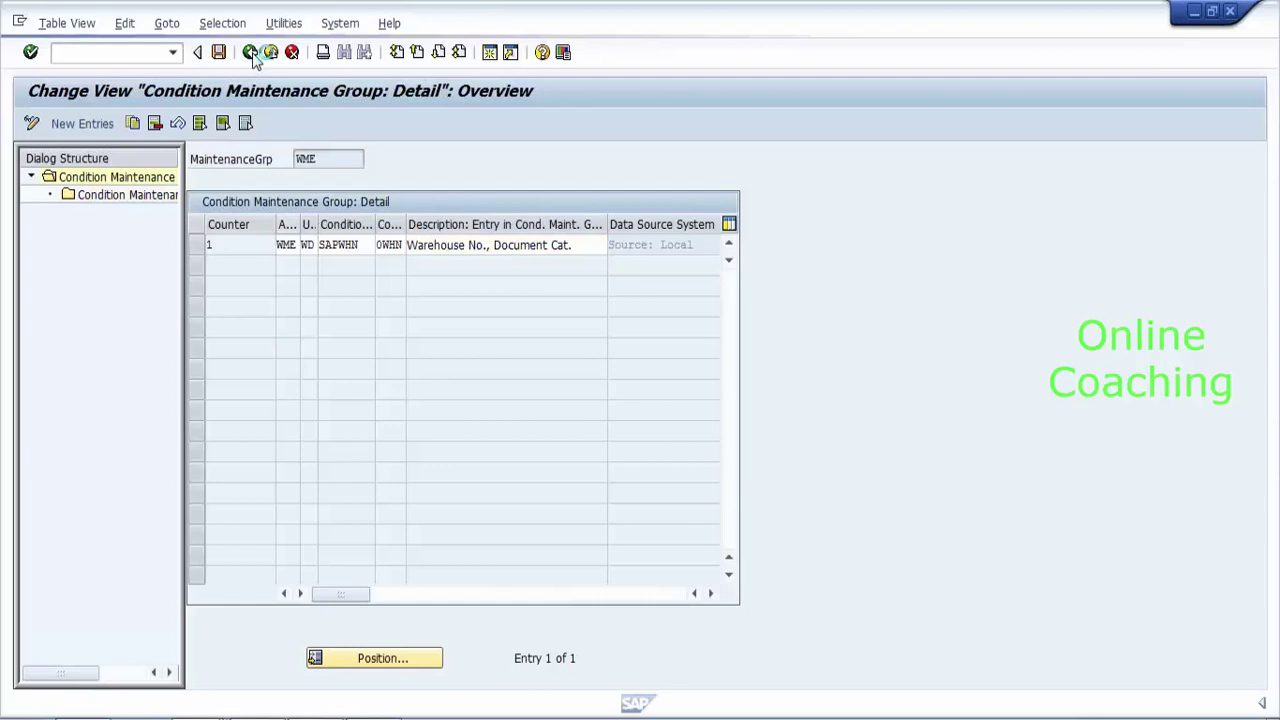
left_click(252, 54)
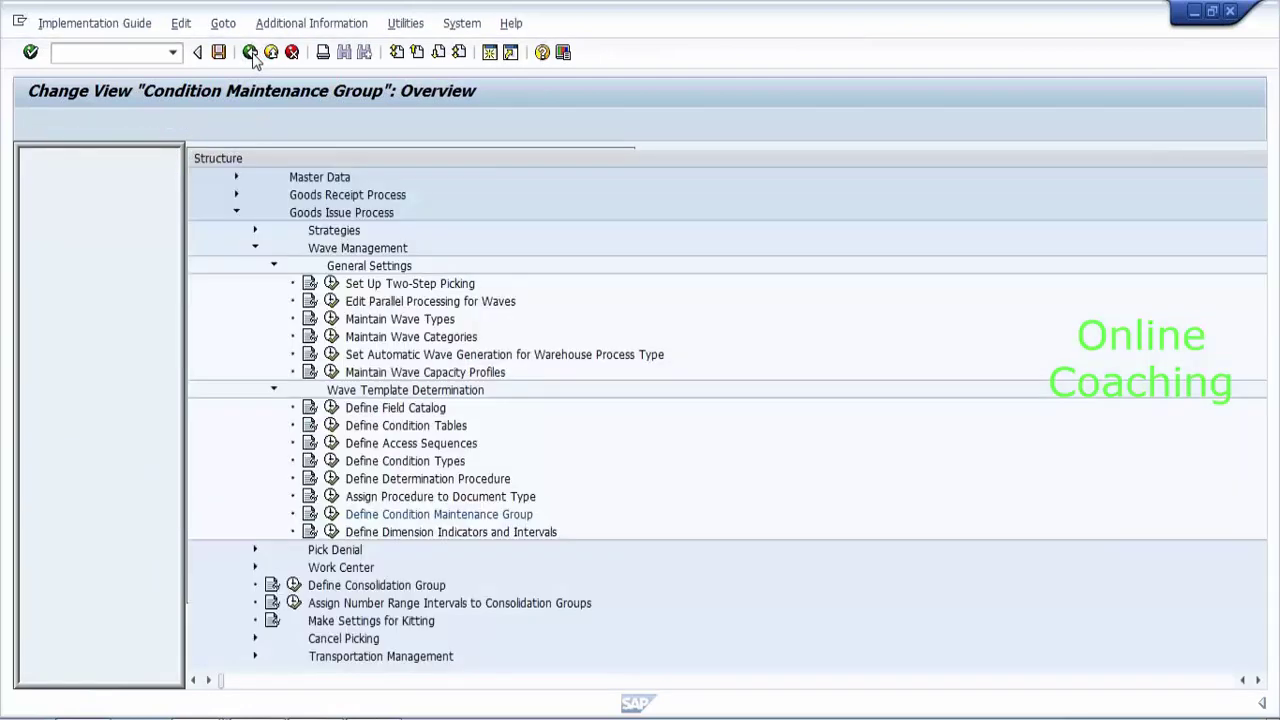
Leave the implementation guide for the SAP Easy Access menu using the command /n.
key("Down")
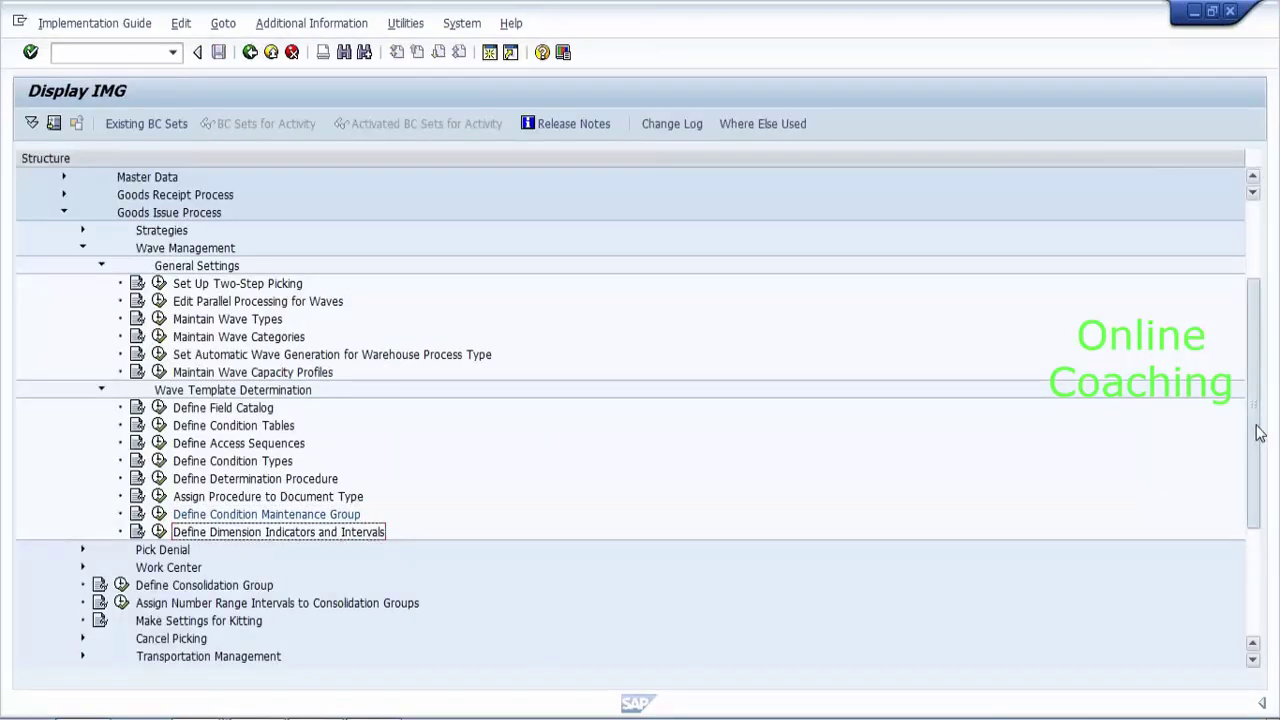
left_click_drag(1260, 432, 1257, 414)
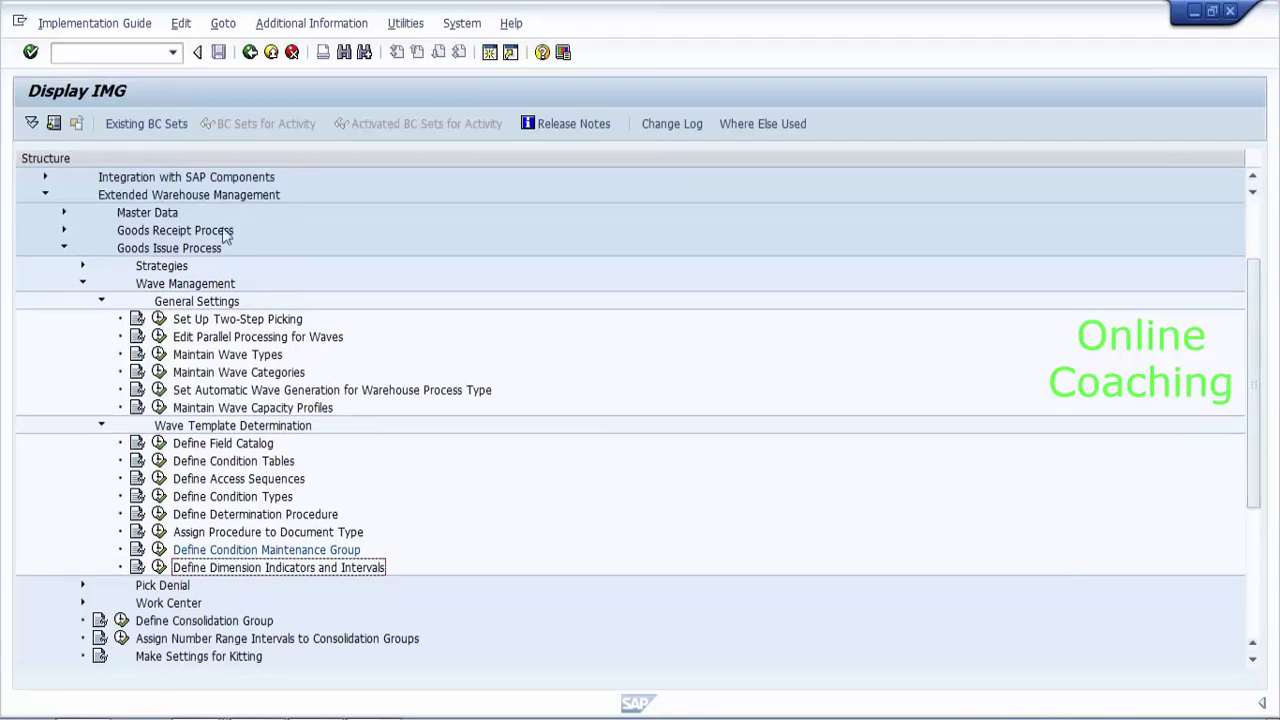
left_click(56, 52)
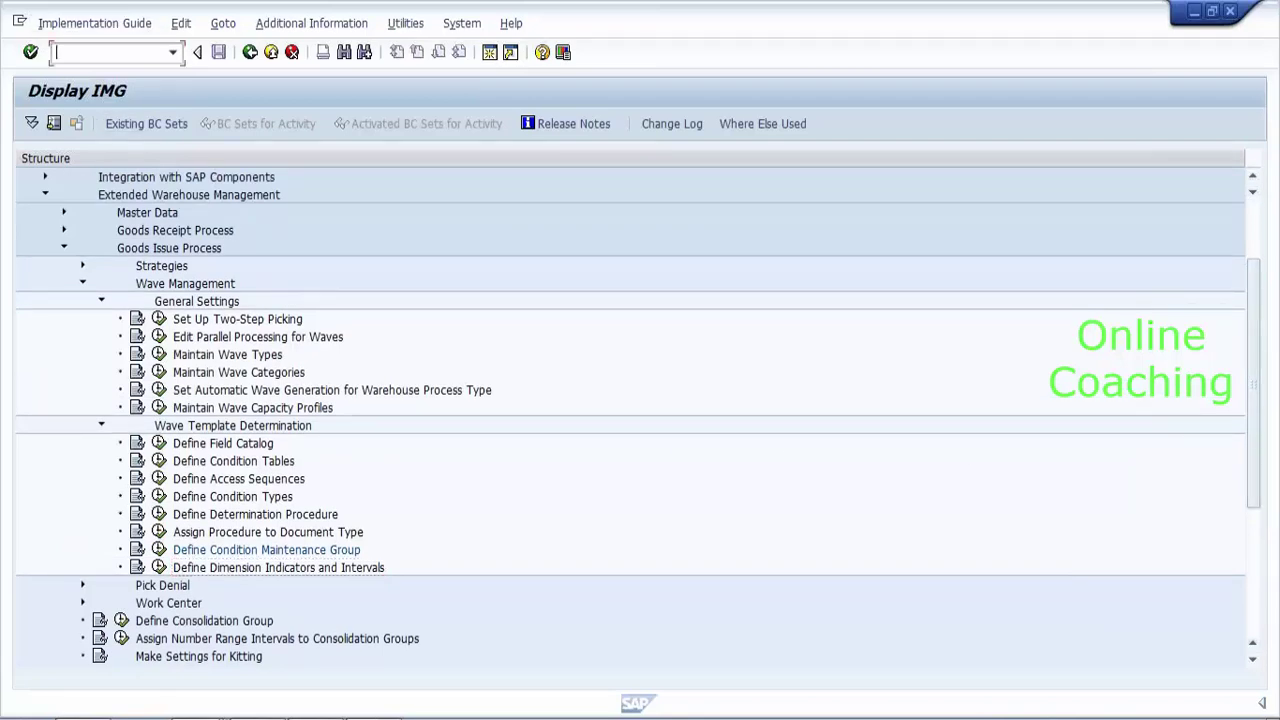
left_click(249, 53)
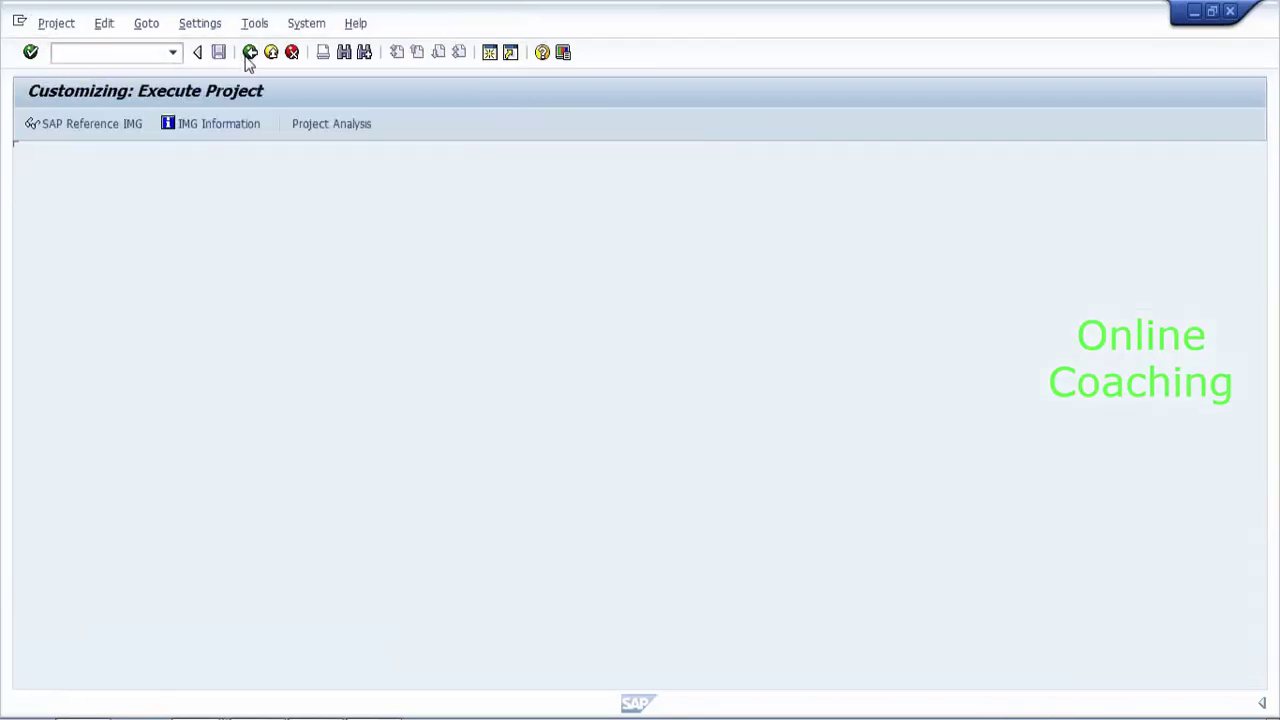
left_click(100, 128)
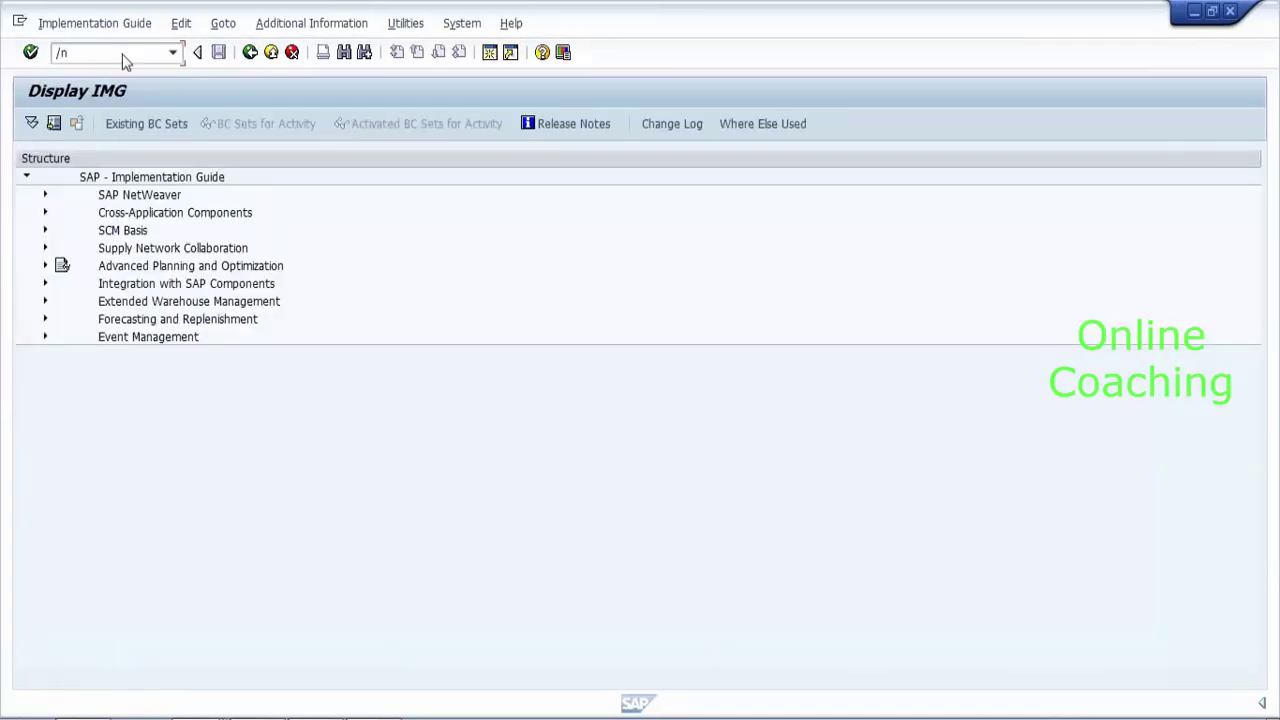
key("Return")
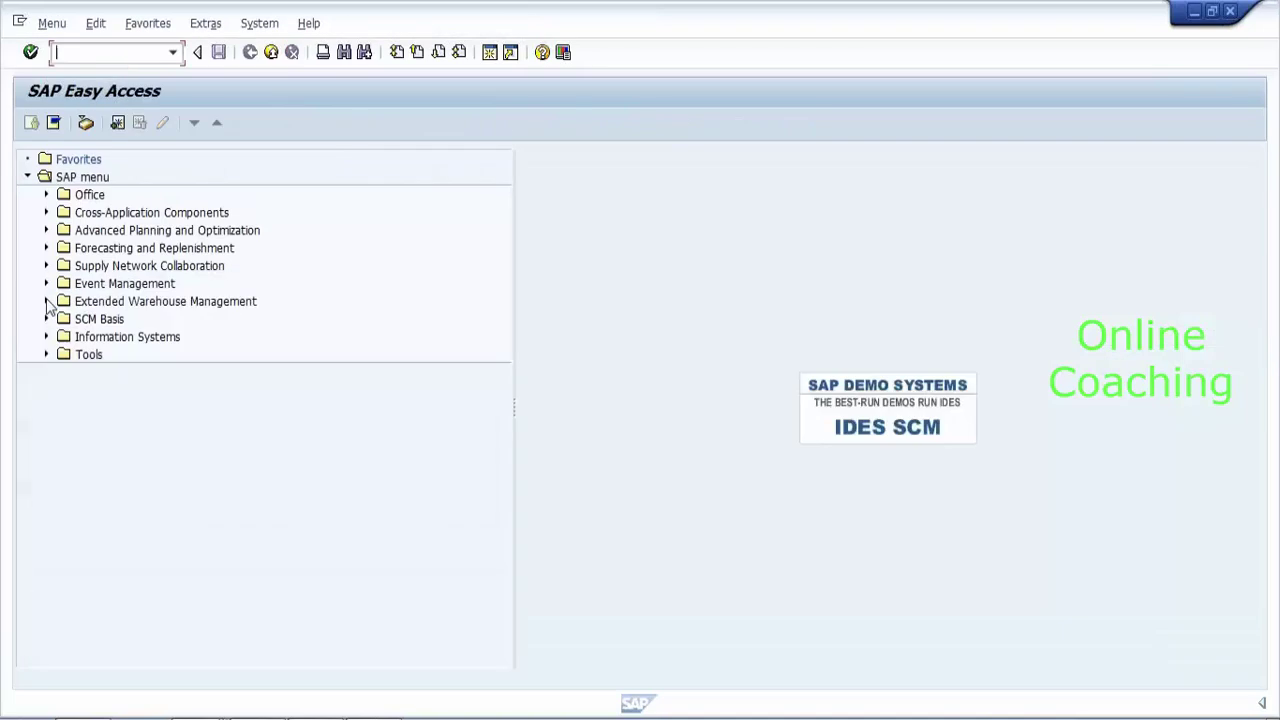
Browse the Master Data folder under Extended Warehouse Management and start the wave management transaction with /n/scwm/wave.
left_click(46, 302)
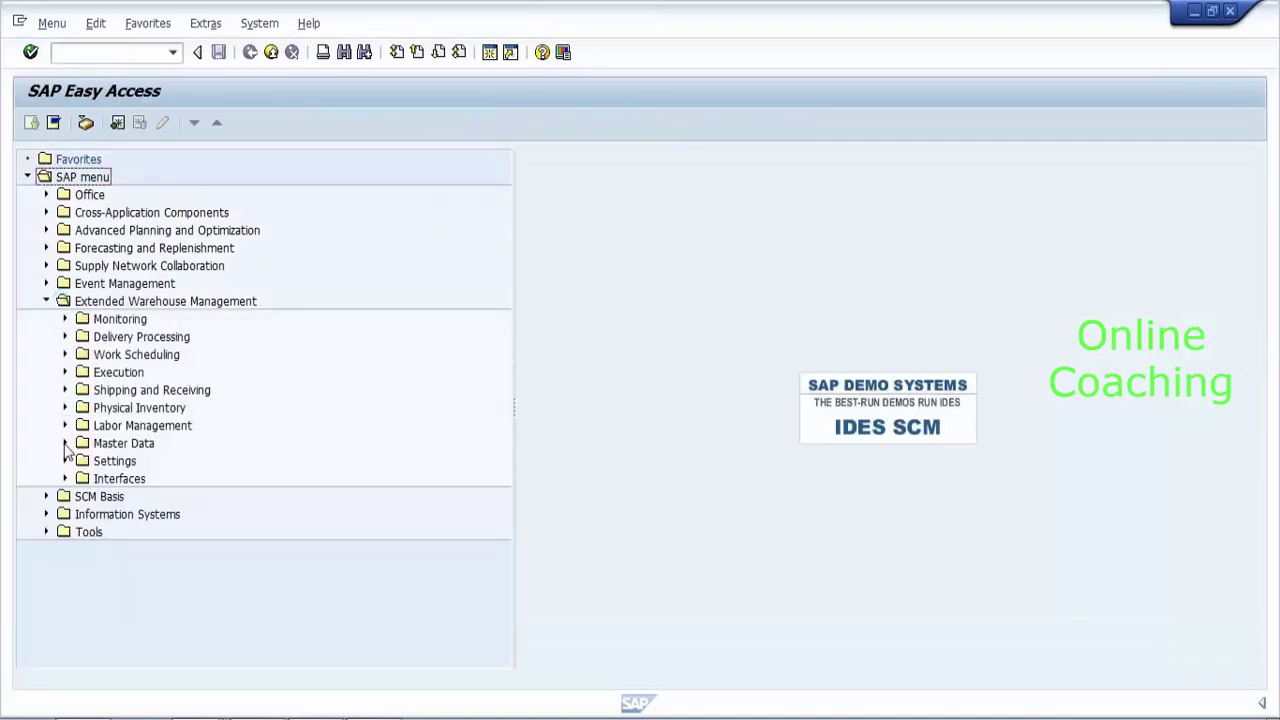
left_click(65, 443)
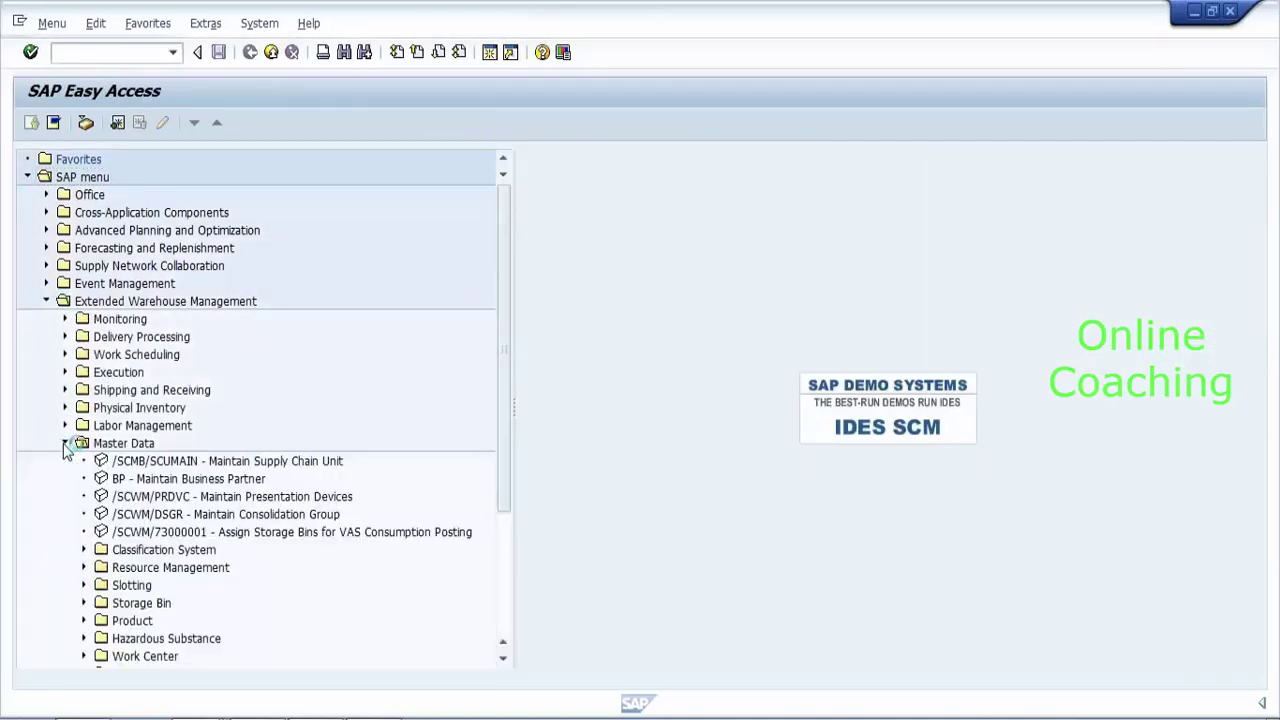
scroll(504, 416, "down", 3)
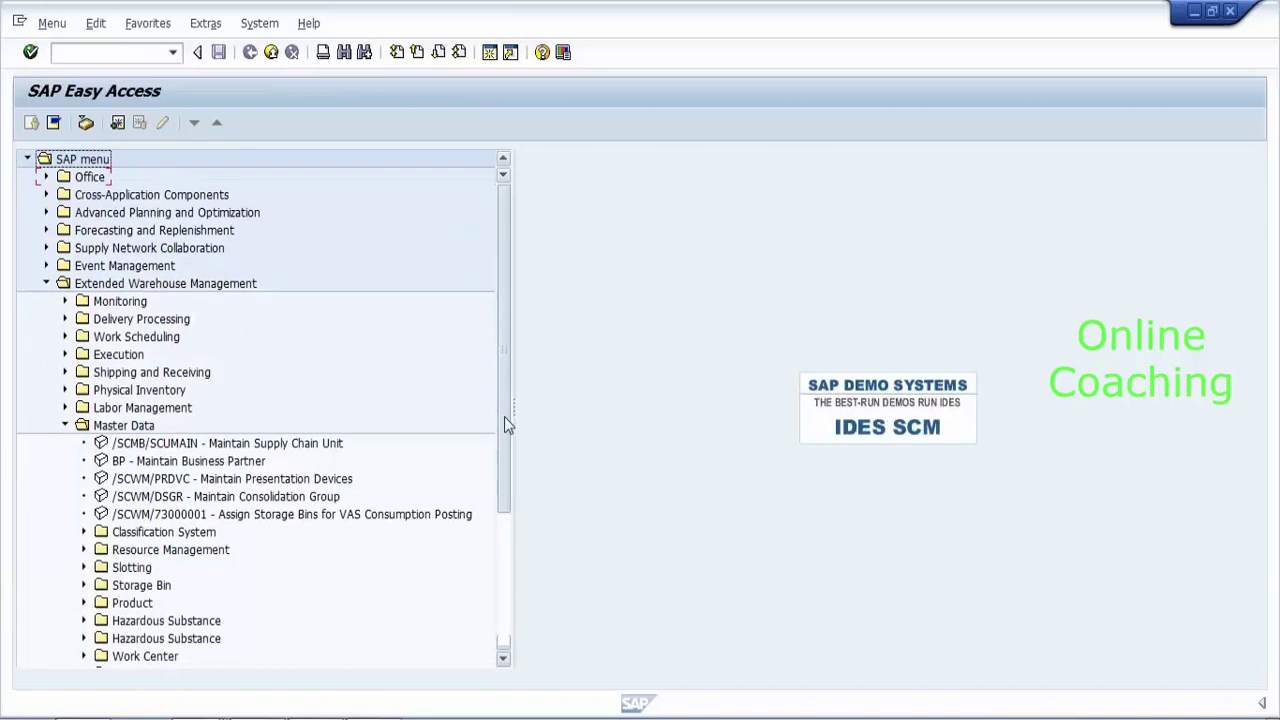
scroll(508, 450, "down", 3)
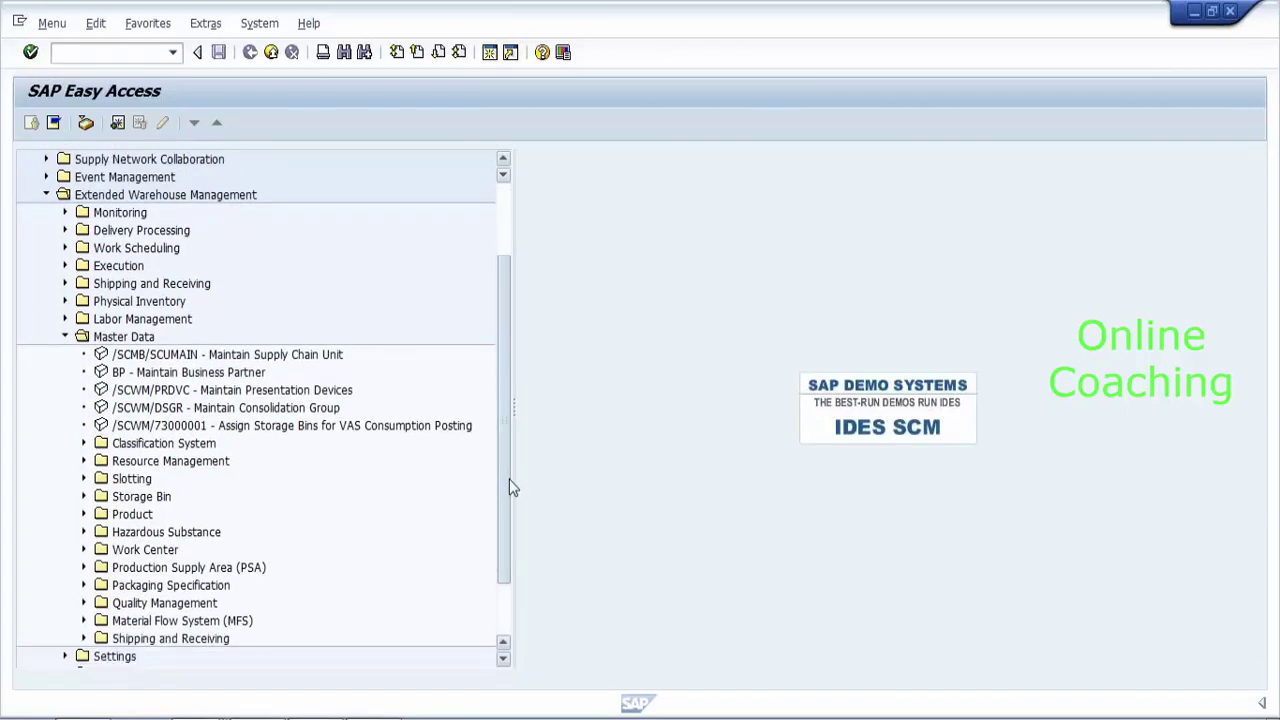
left_click(56, 52)
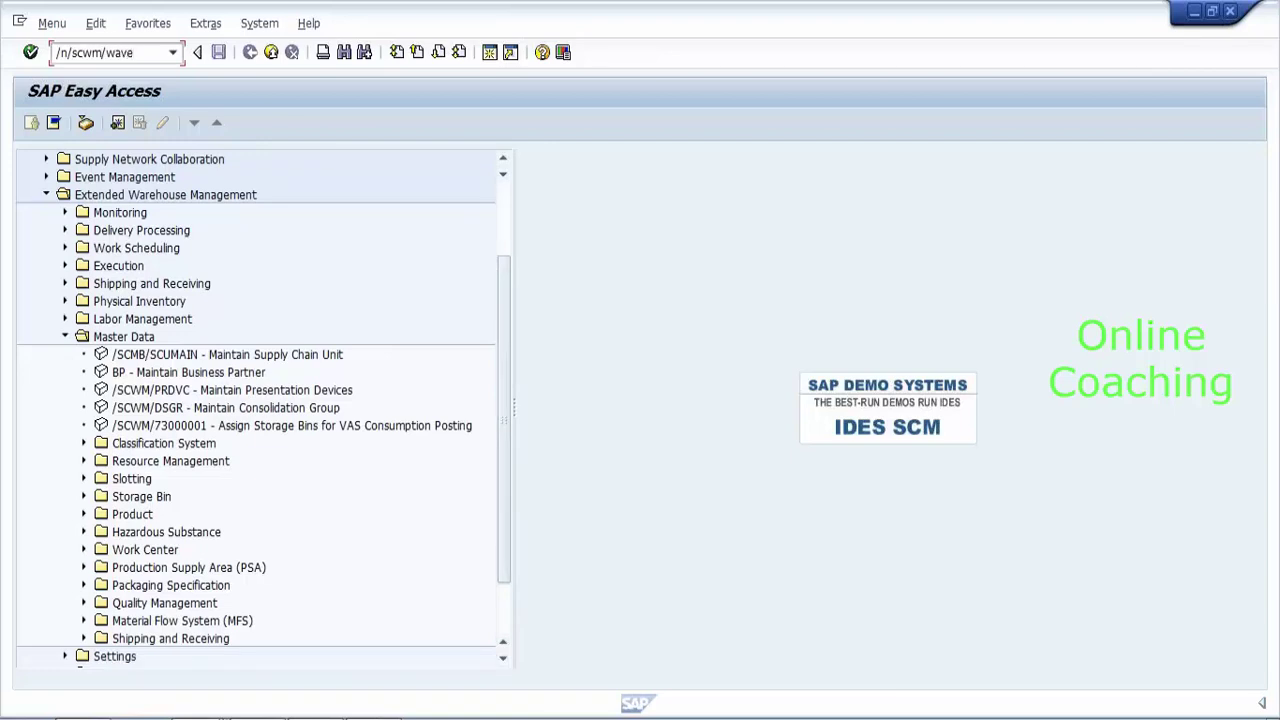
key("Return")
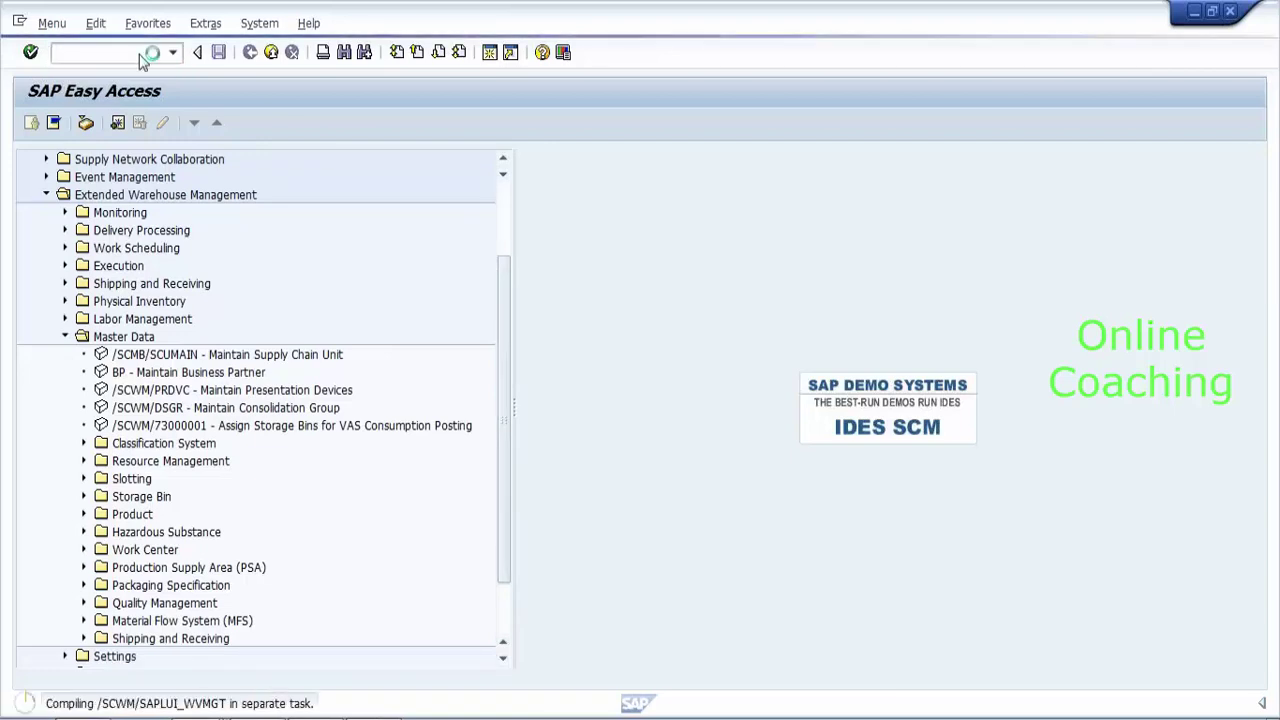
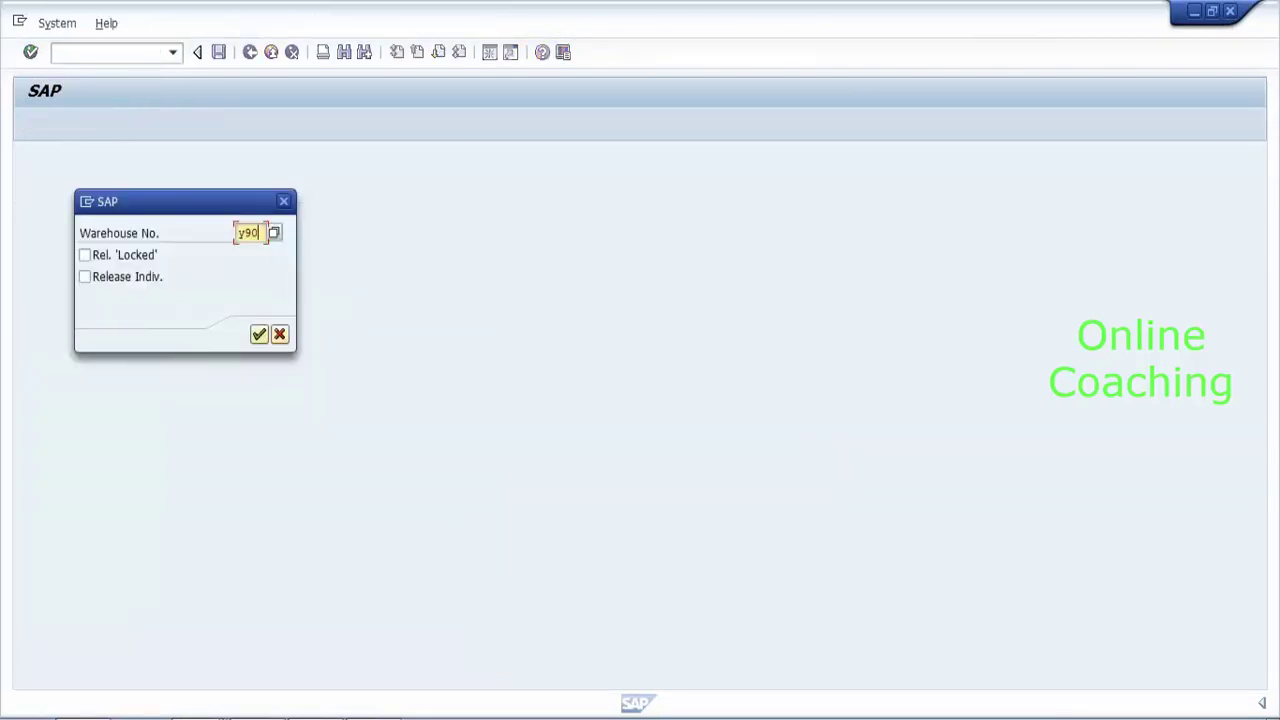
Open wave management for warehouse Y900 and create a new wave.
left_click(259, 335)
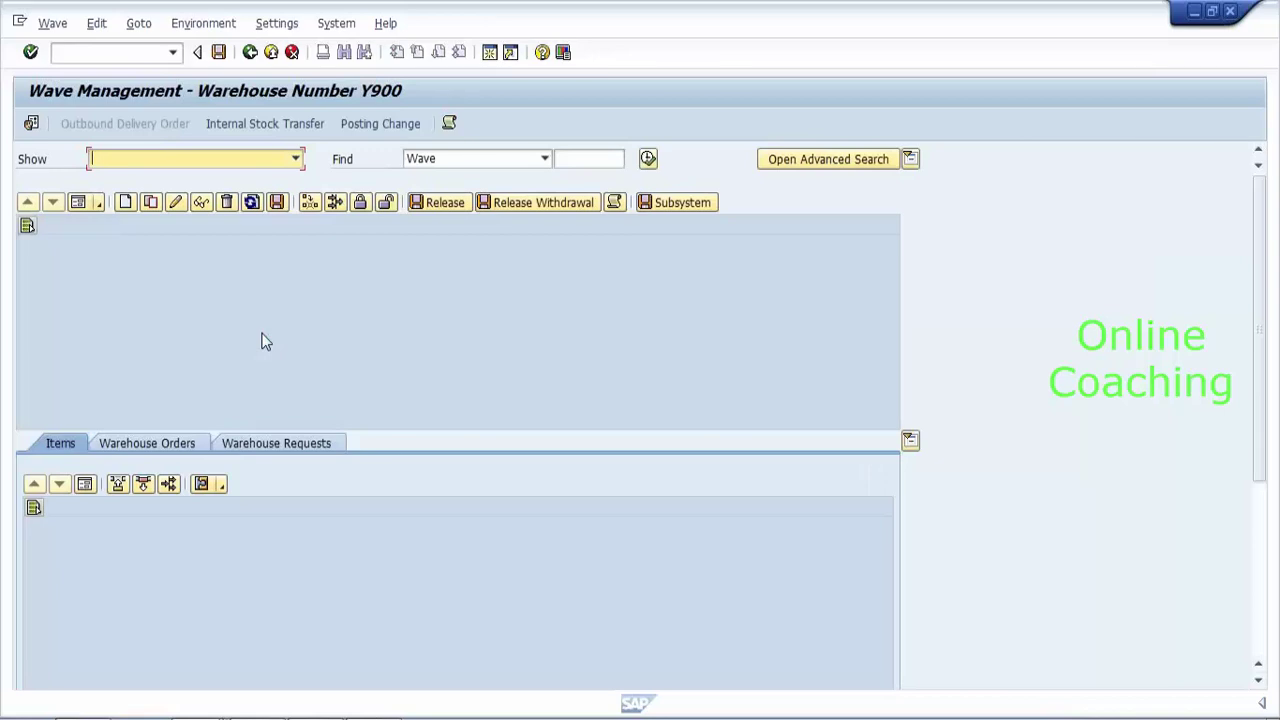
left_click(570, 158)
left_click(124, 204)
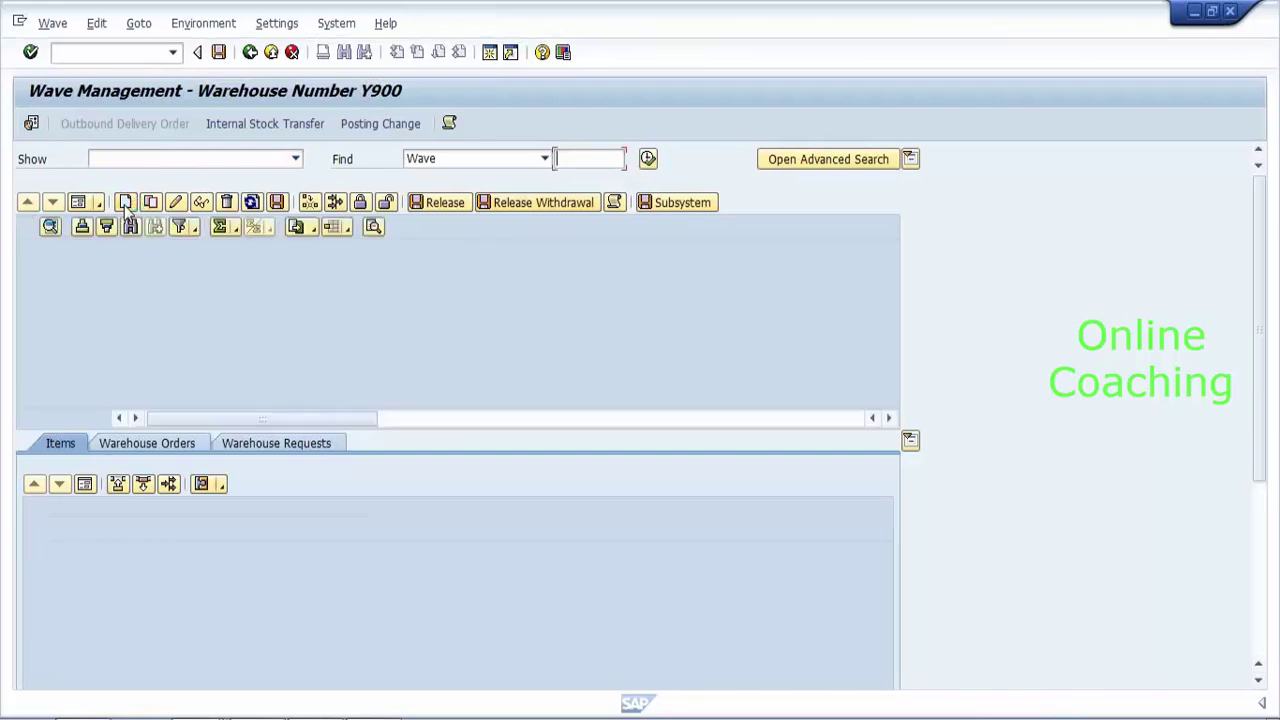
left_click_drag(113, 248, 150, 248)
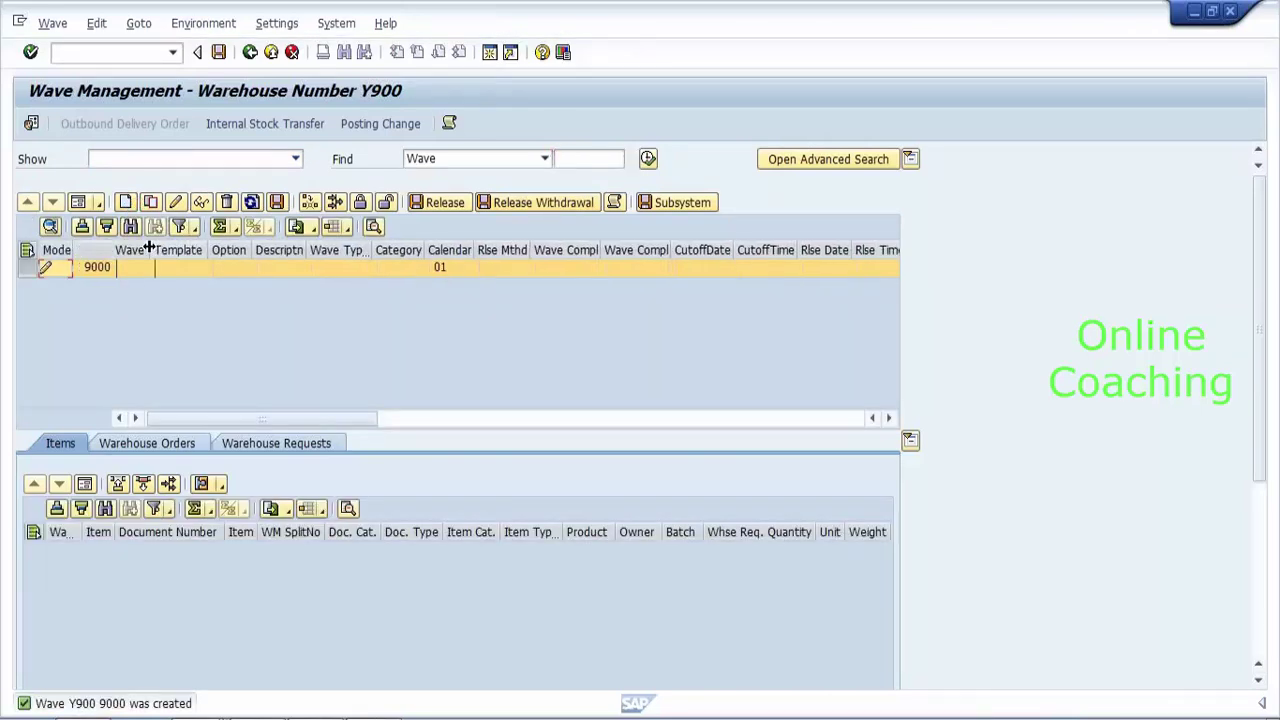
Switch the wave to its header data form and examine the cutoff, release, pick completion and staging completion date fields.
left_click(78, 202)
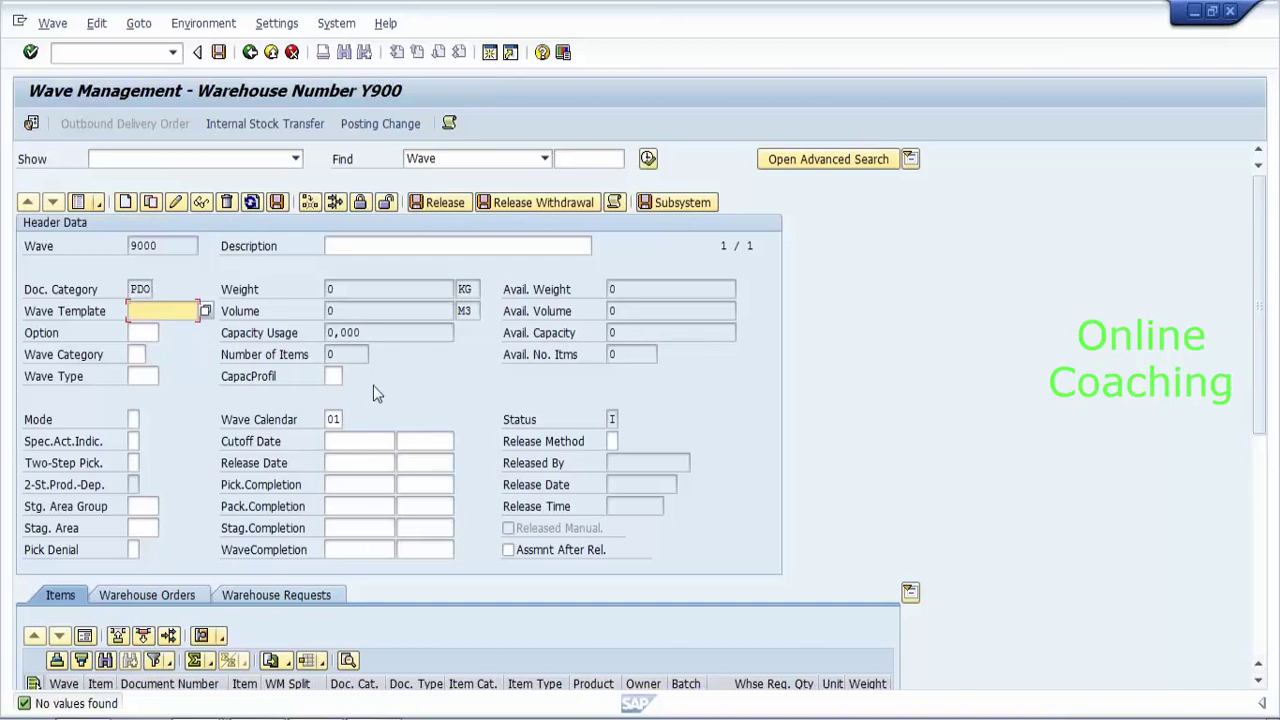
left_click(360, 441)
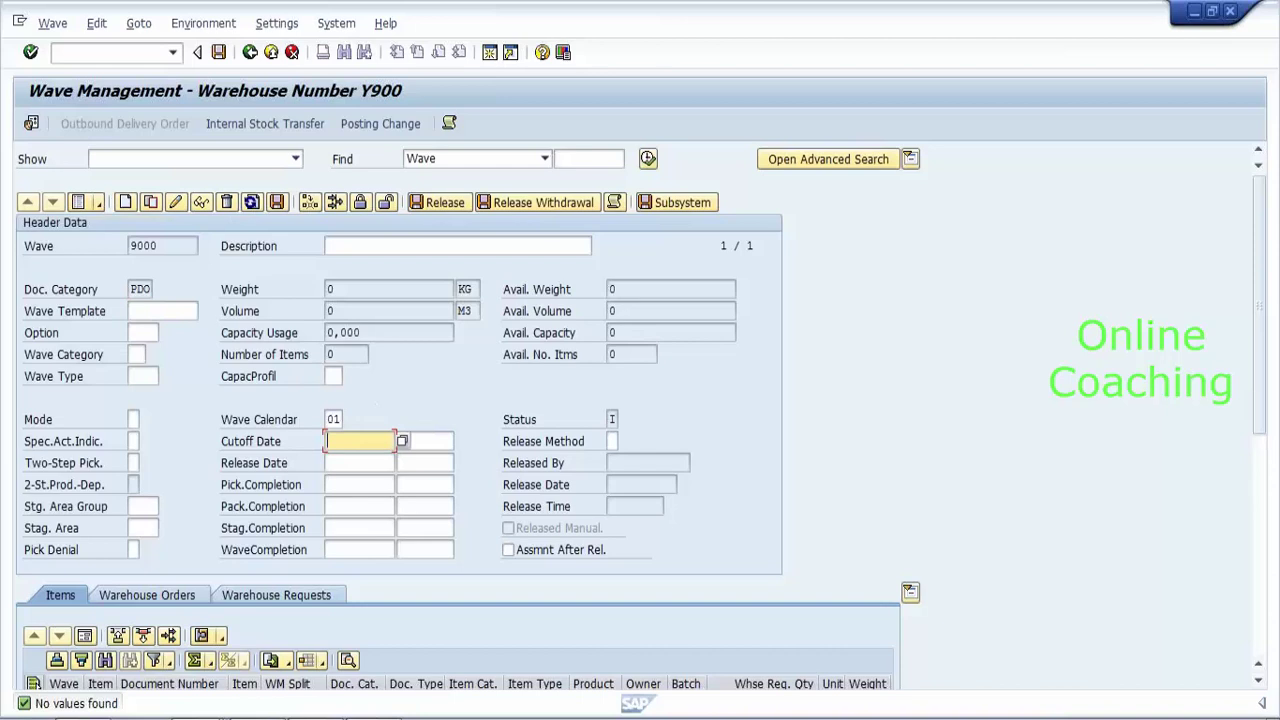
left_click(360, 463)
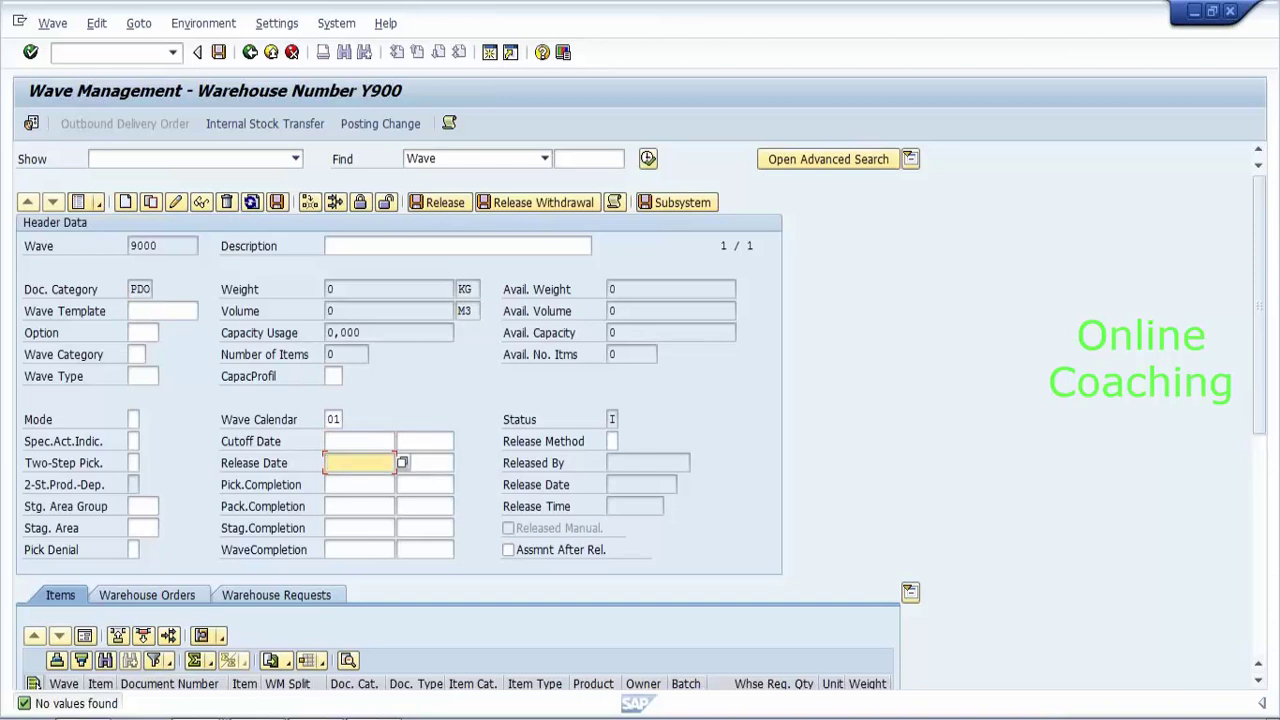
left_click(360, 485)
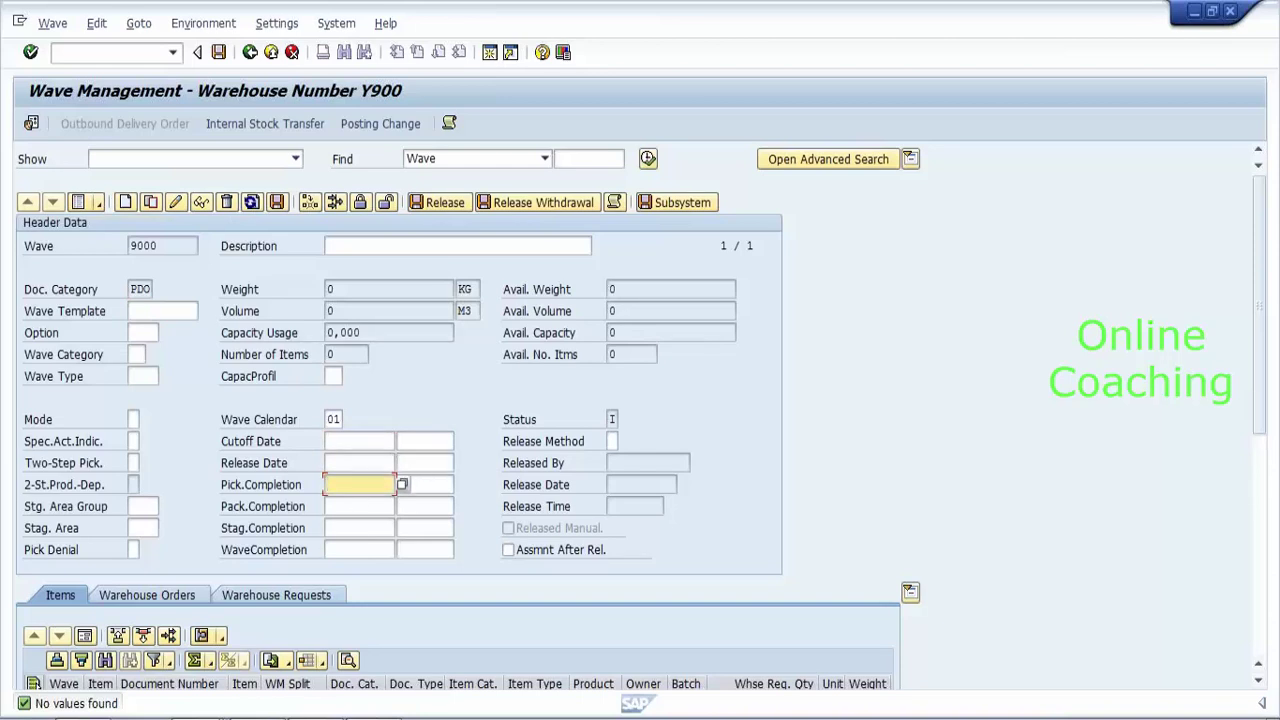
left_click(360, 528)
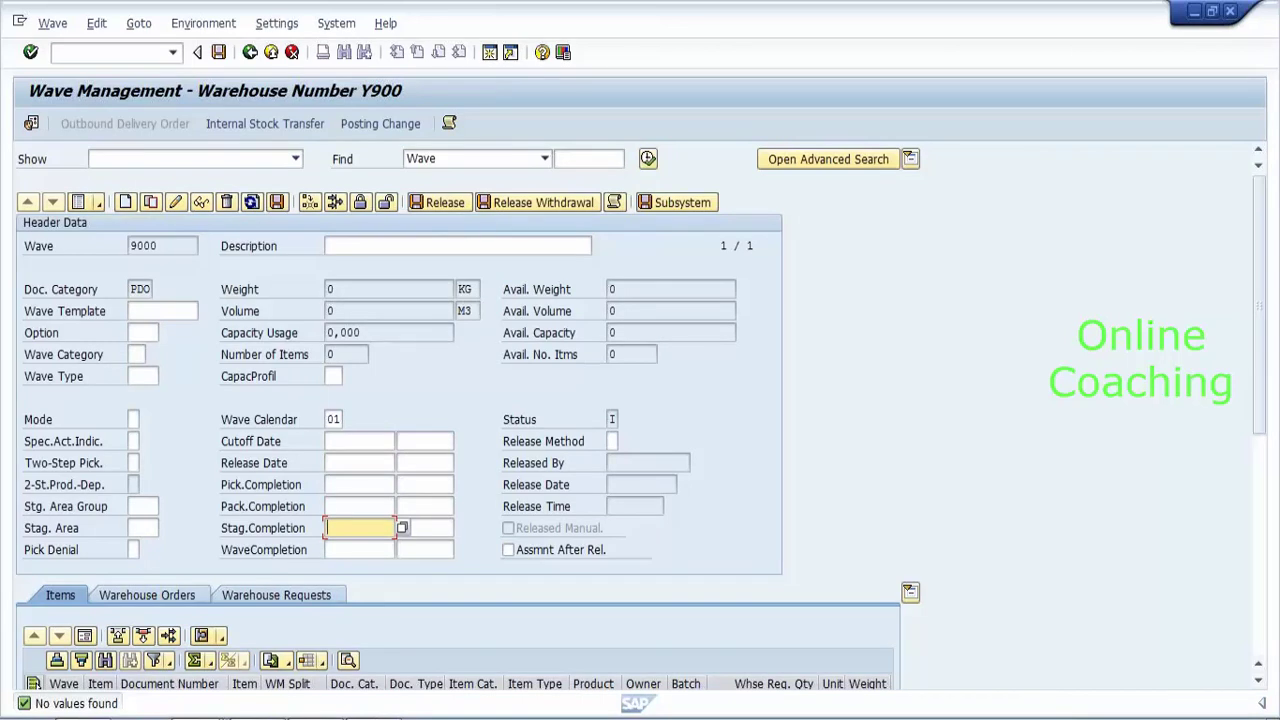
Set the wave's description to "first wave" and save the wave.
left_click(380, 245)
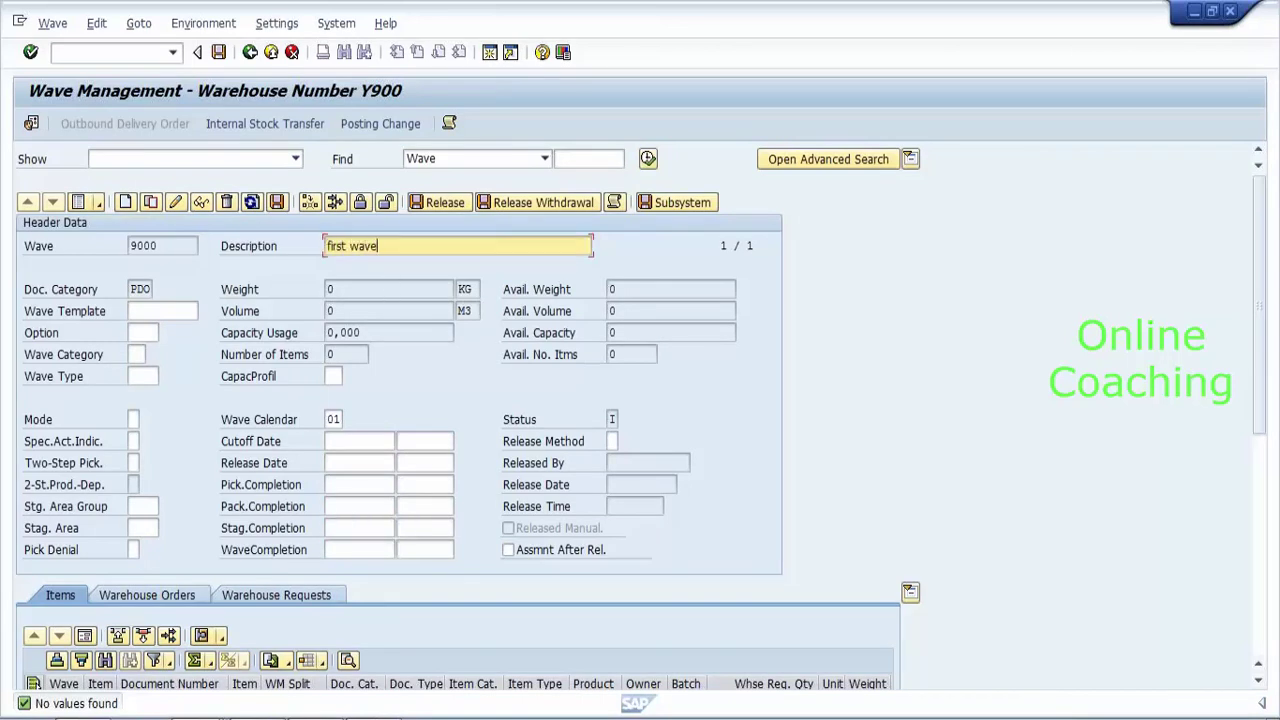
type("first wave")
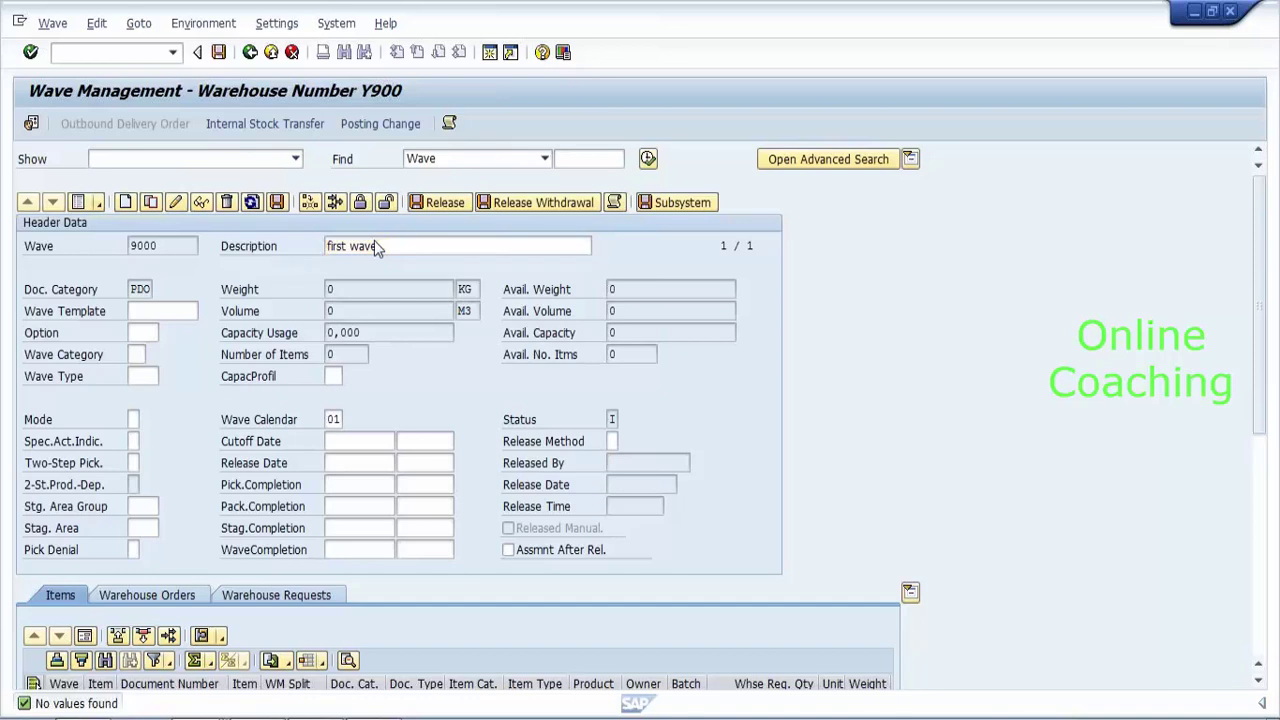
key("ctrl+s")
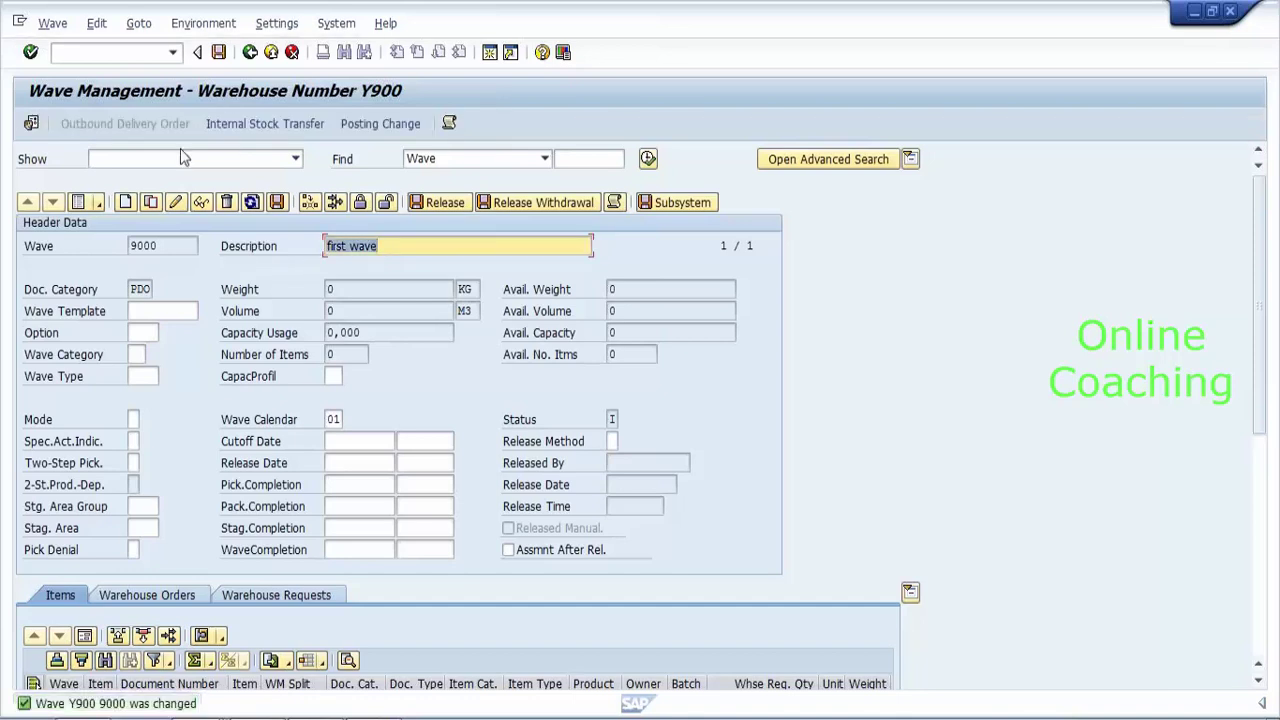
Review the saved wave's header data form again, including its wave template and cutoff date fields.
left_click(82, 205)
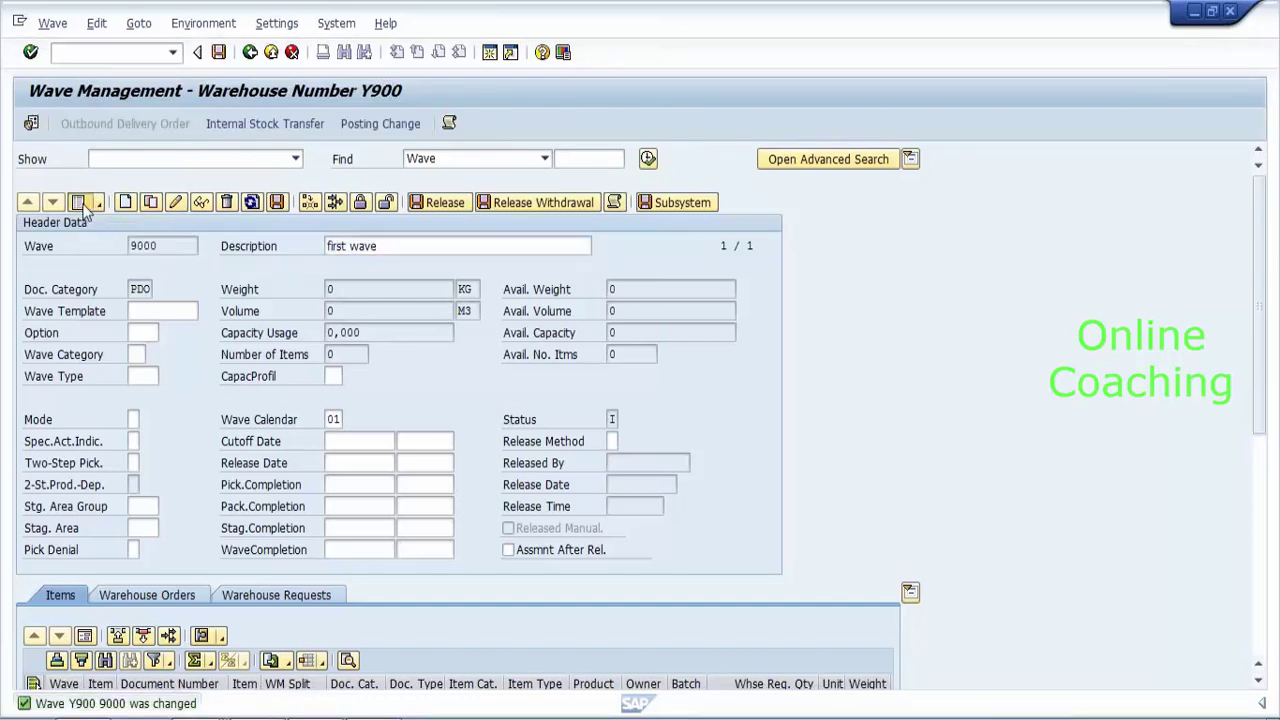
left_click(82, 205)
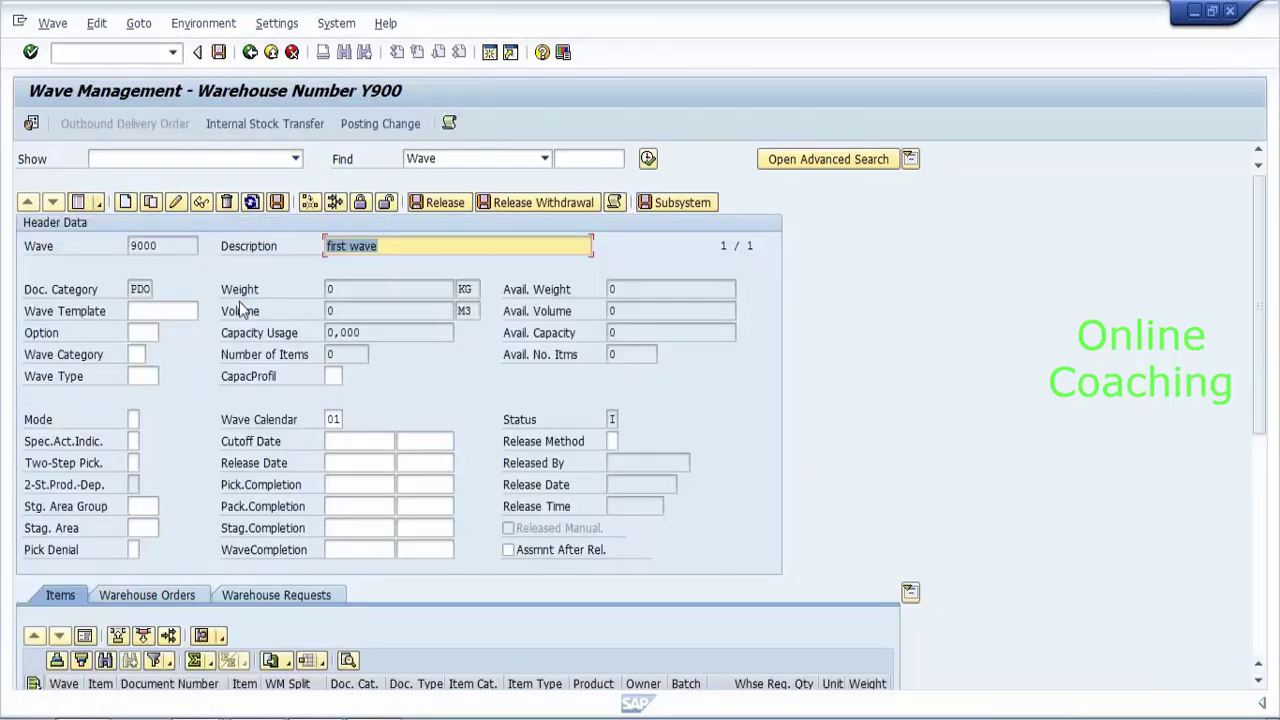
left_click(163, 311)
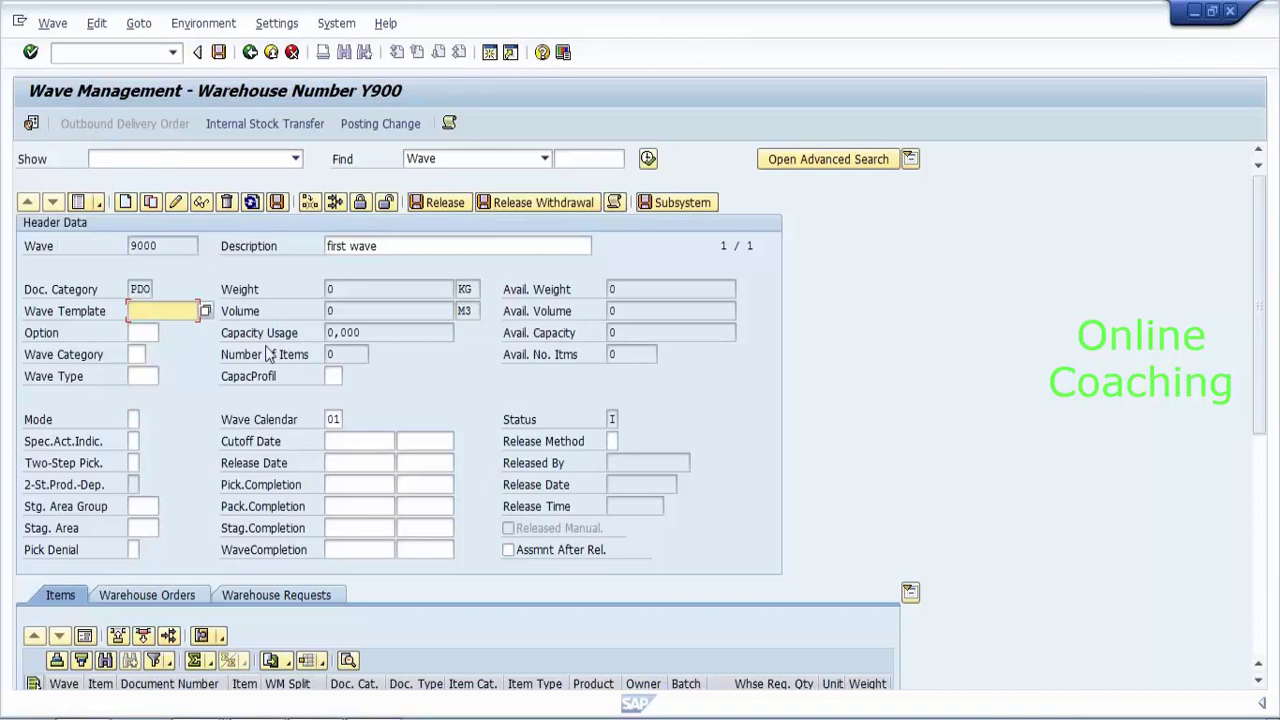
left_click(356, 441)
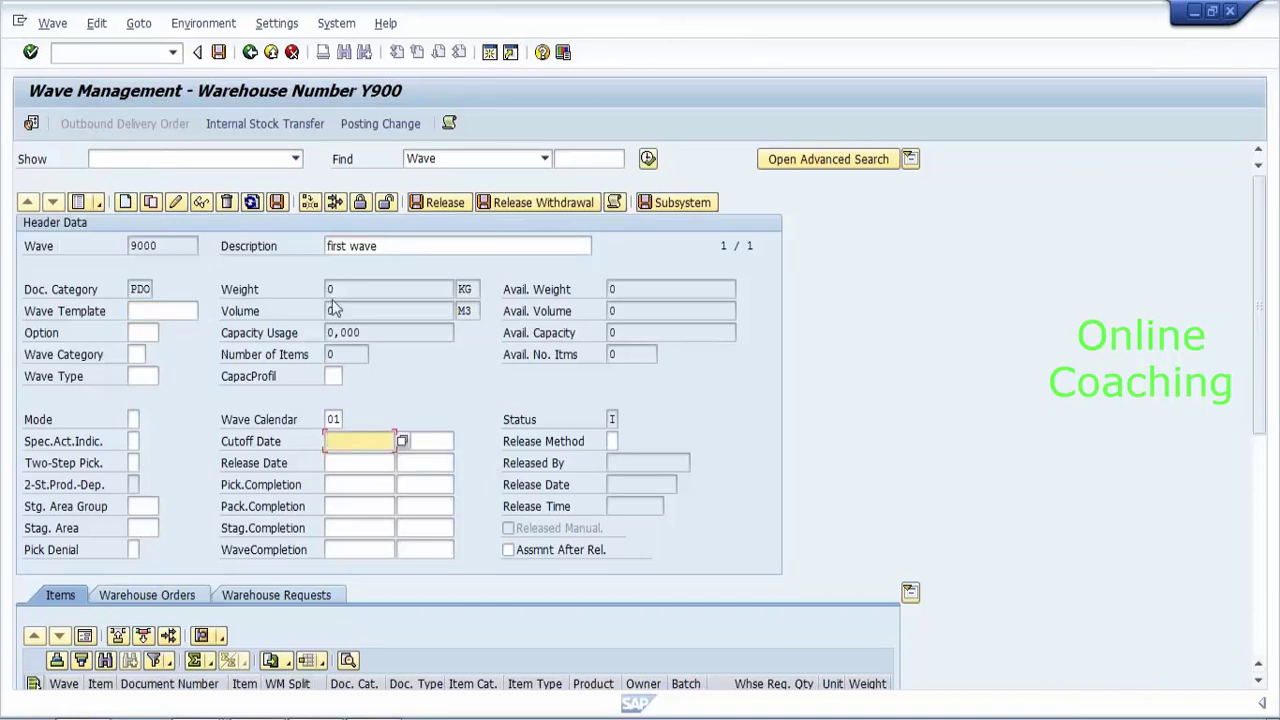
Create a new session and expand the Wave Management folder under Extended Warehouse Management, Work Scheduling.
left_click(19, 22)
left_click(60, 178)
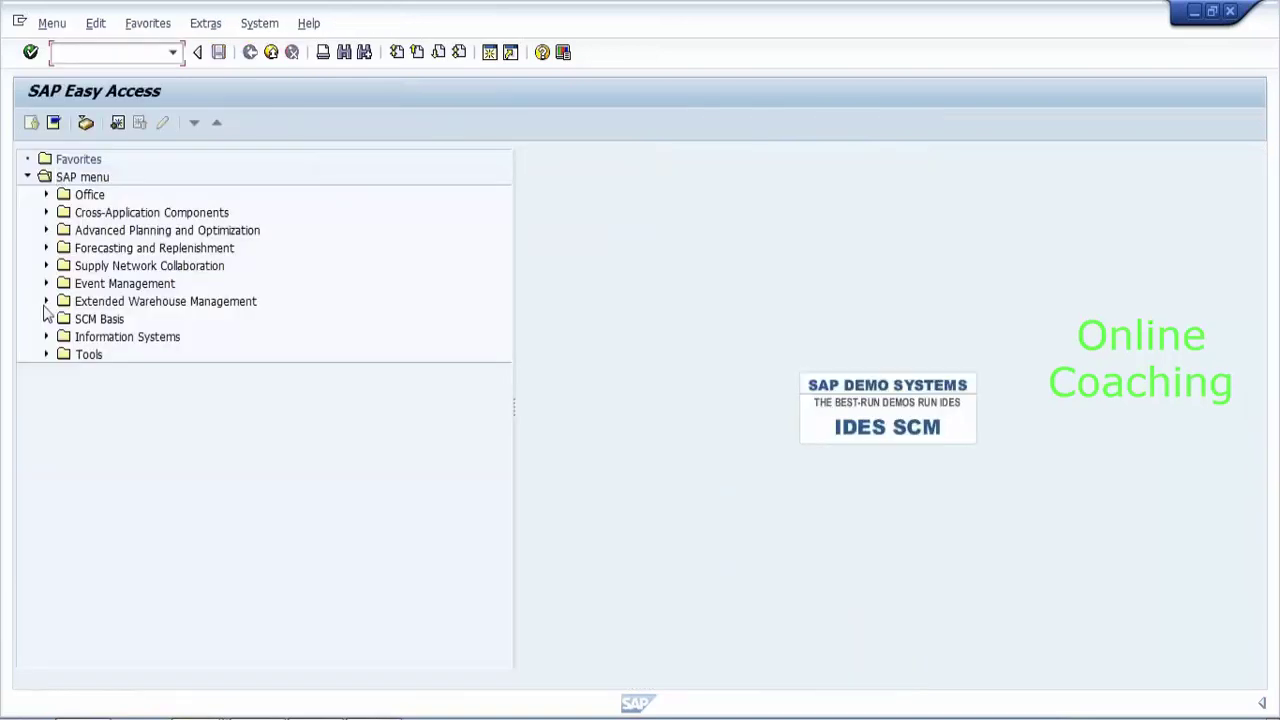
left_click(46, 301)
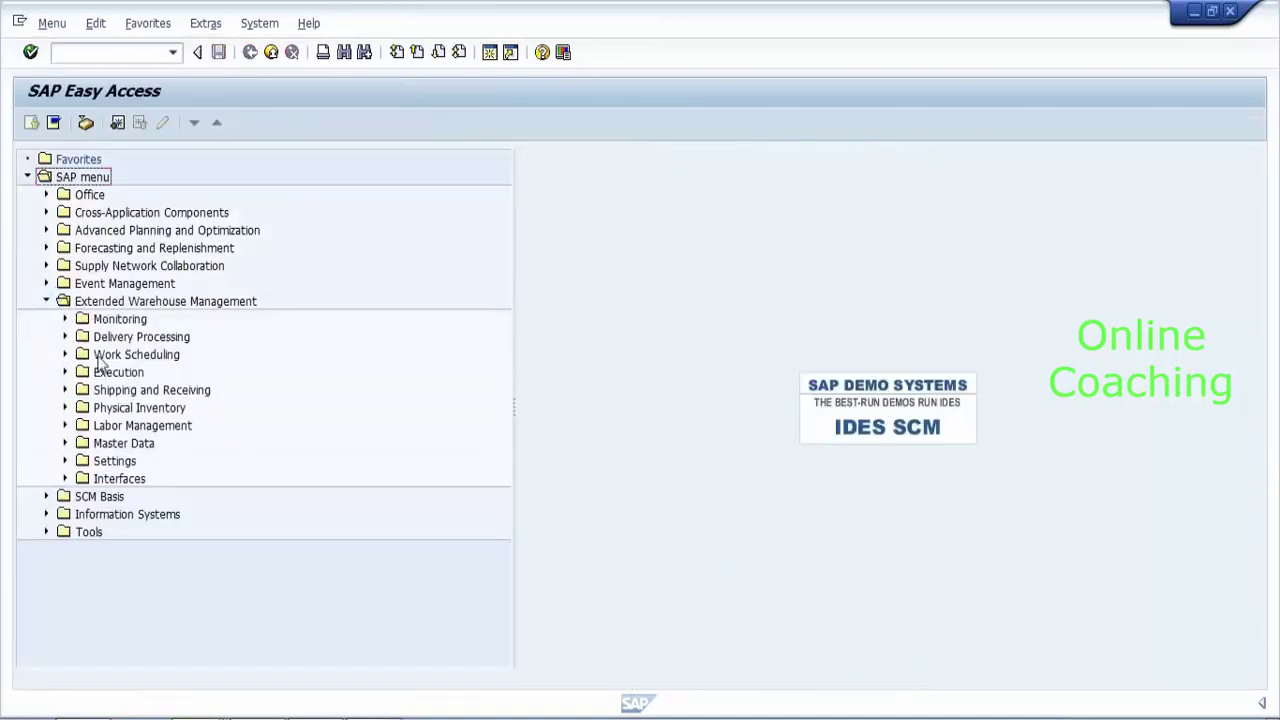
left_click(66, 356)
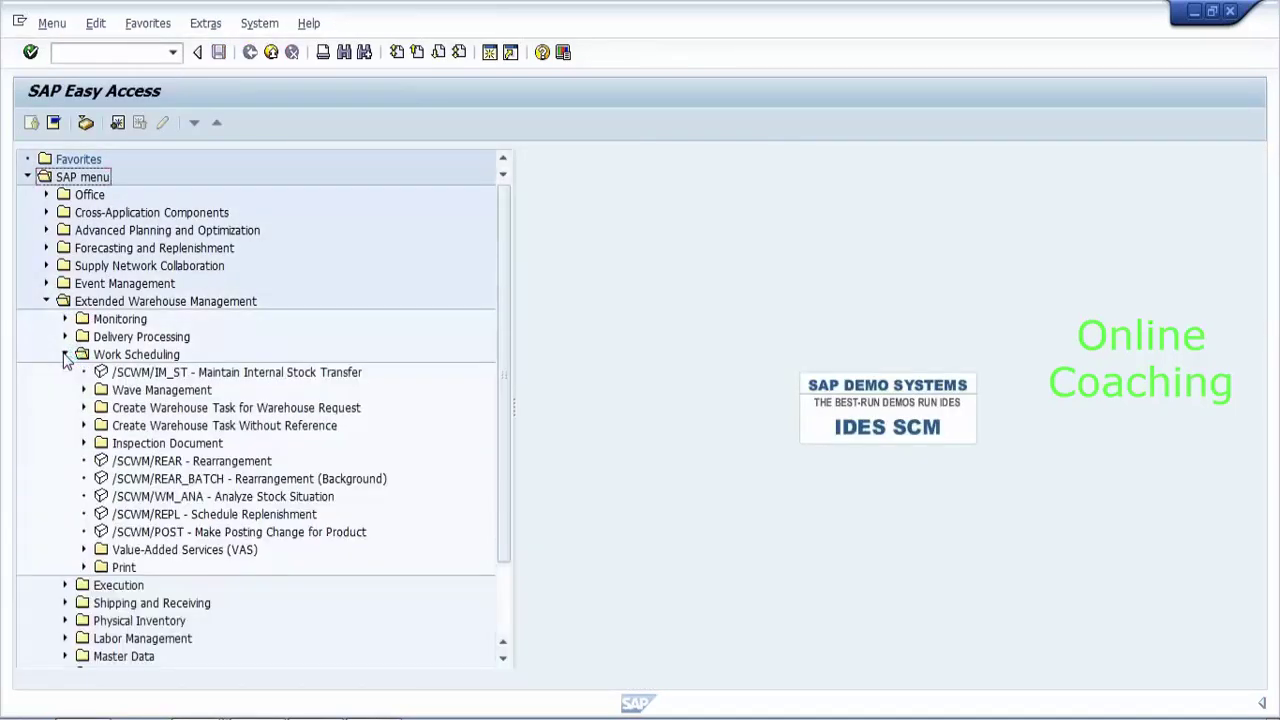
left_click(138, 393)
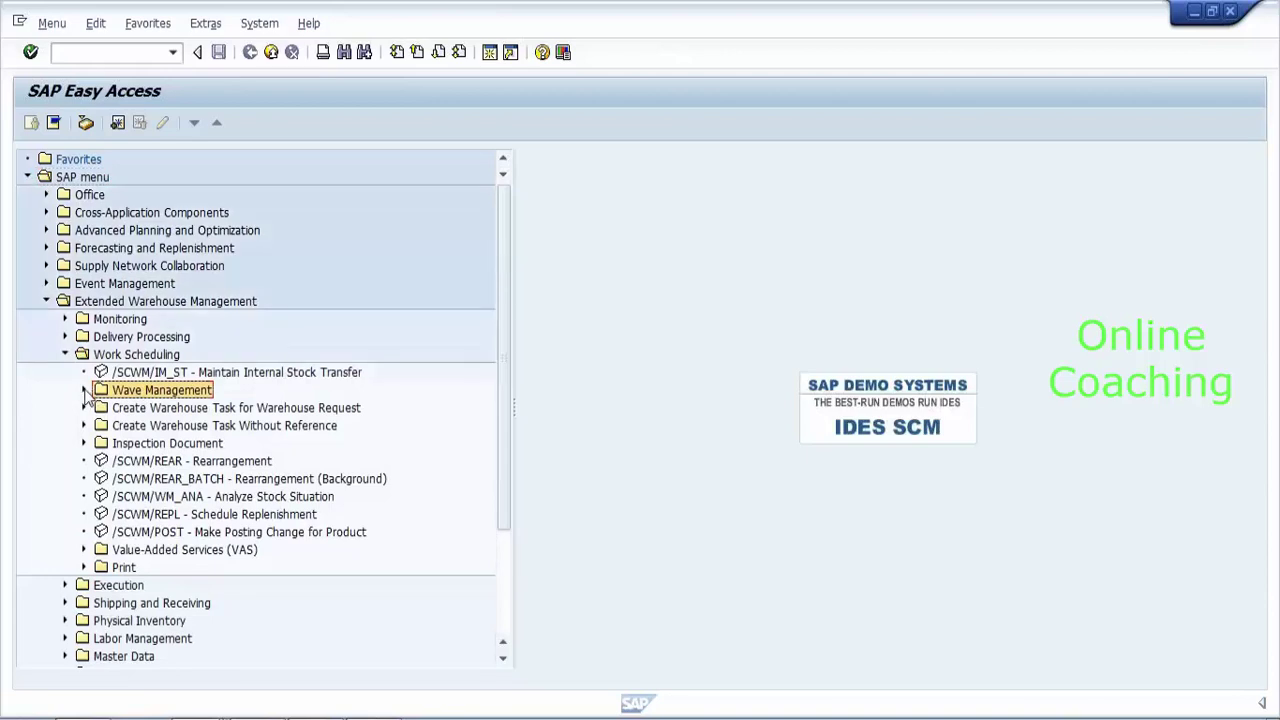
left_click(84, 391)
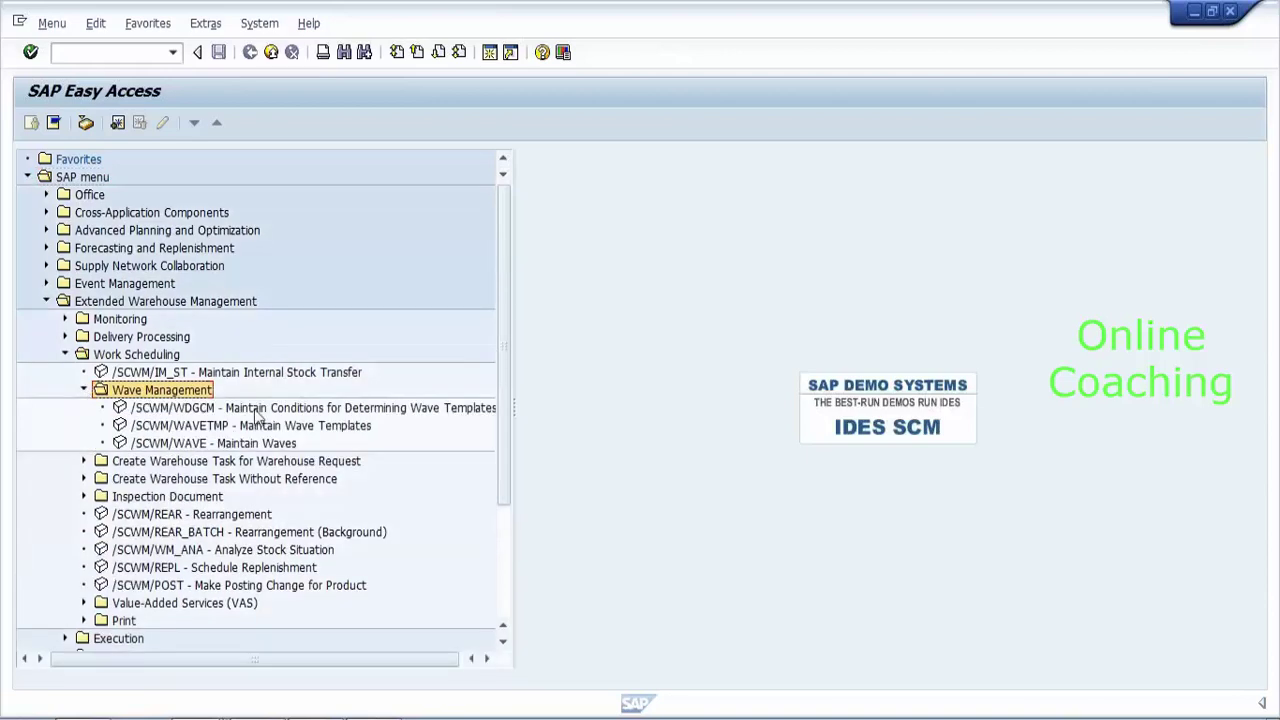
Open /SCWM/WDGCM, examine the condition record fields such as Release Status, Warehouse Number and Wave Template, and return to SAP Easy Access.
left_click(436, 410)
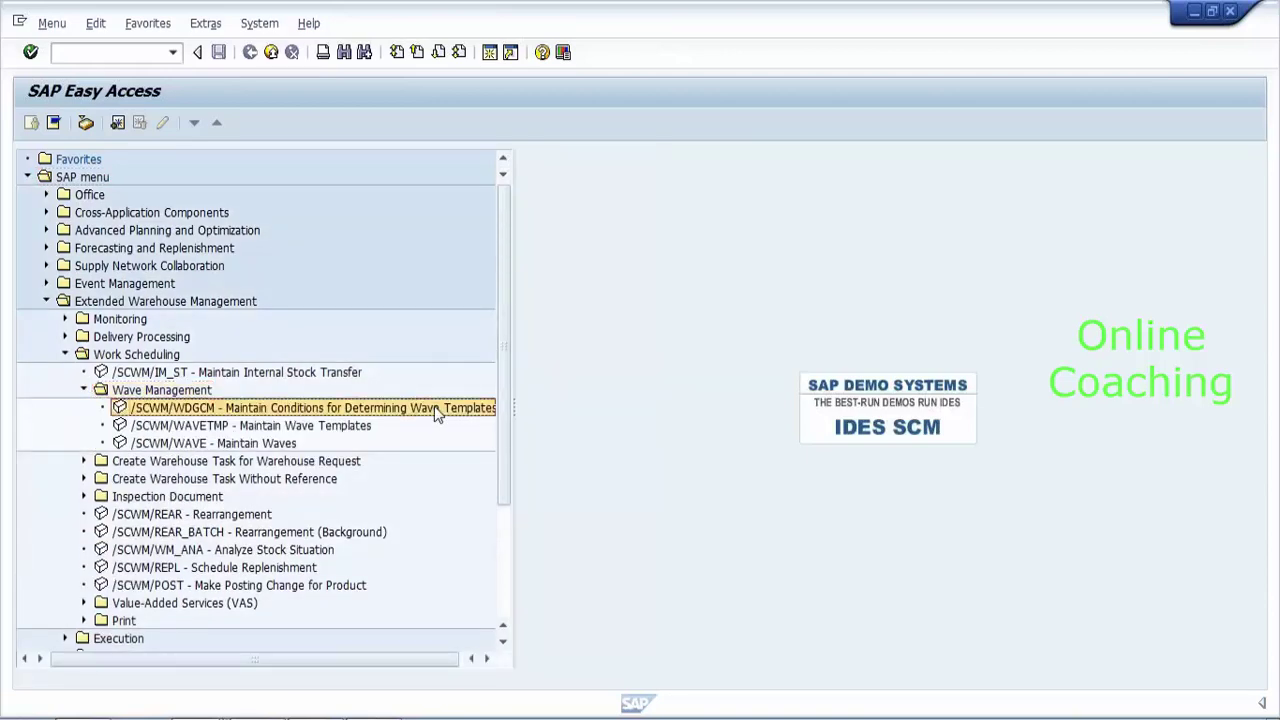
double_click(338, 414)
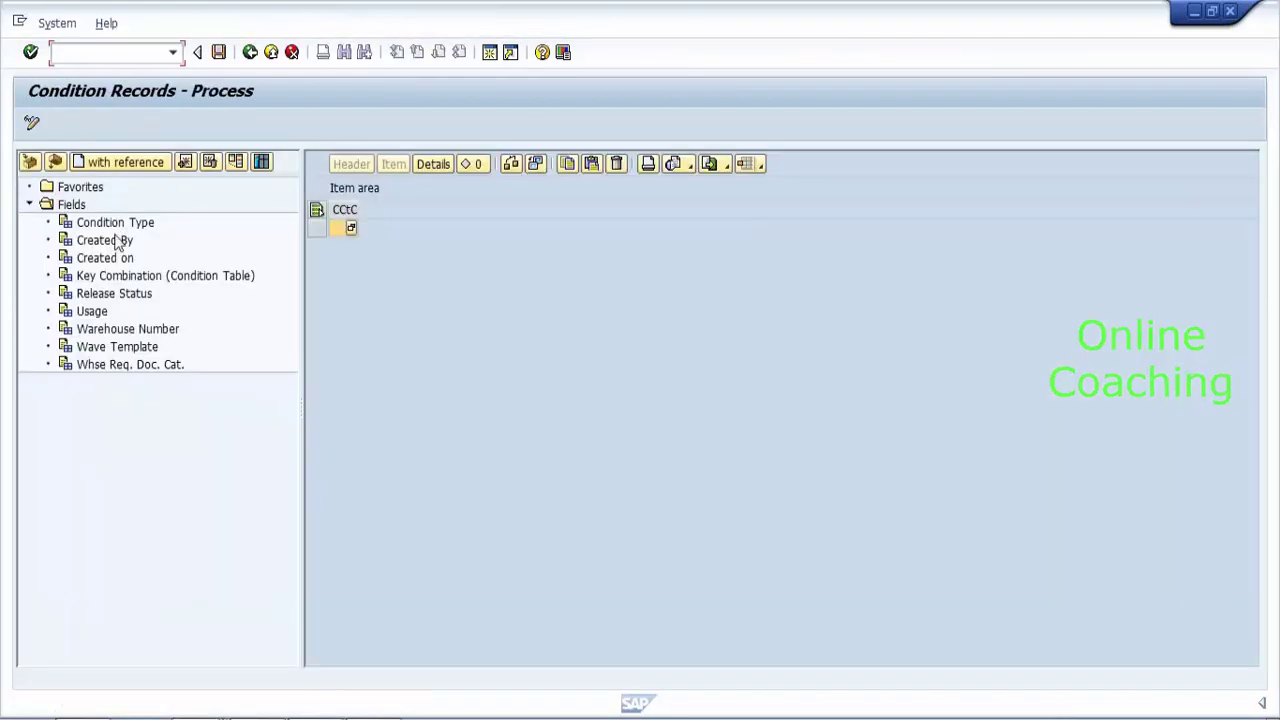
left_click(104, 241)
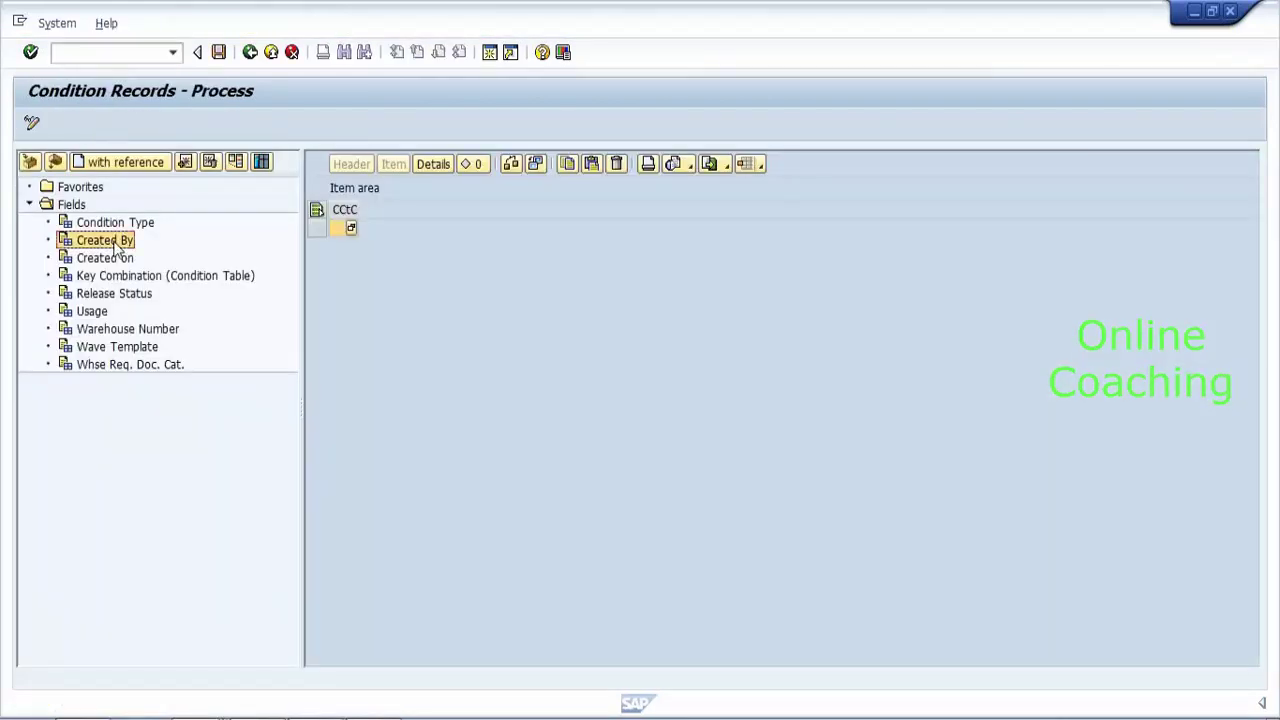
left_click(113, 297)
left_click(108, 329)
left_click(104, 348)
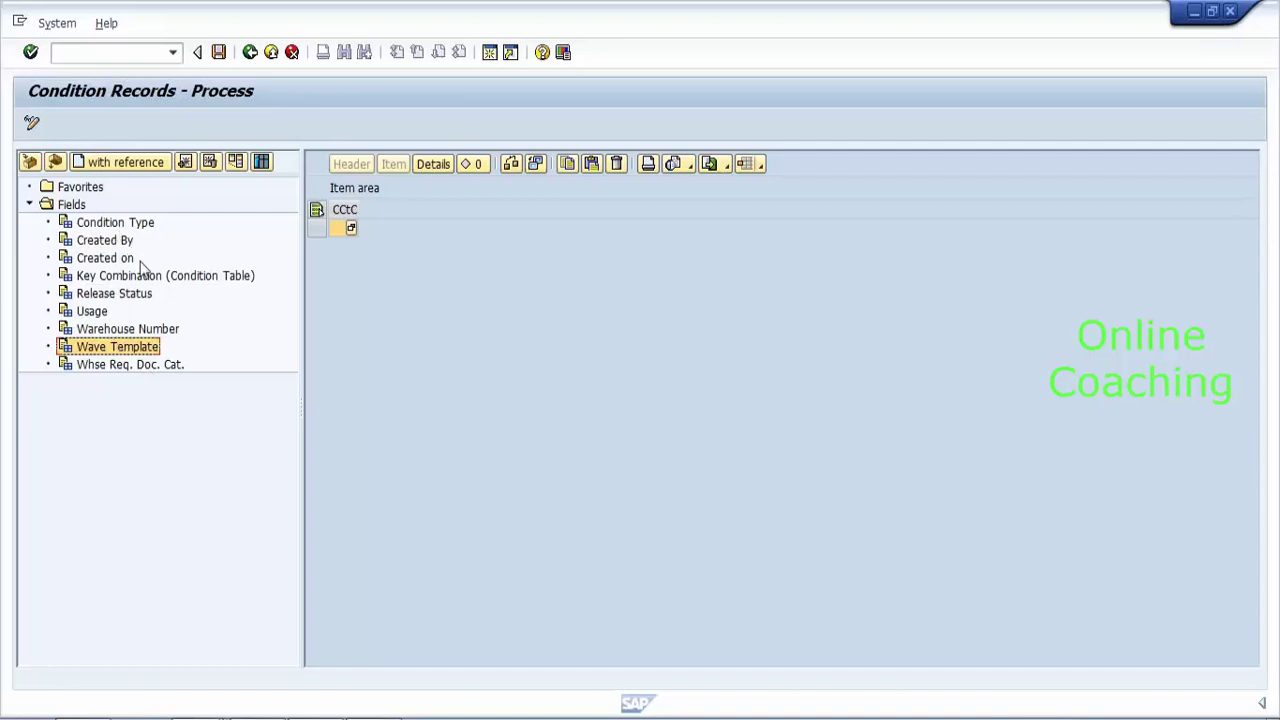
left_click(250, 52)
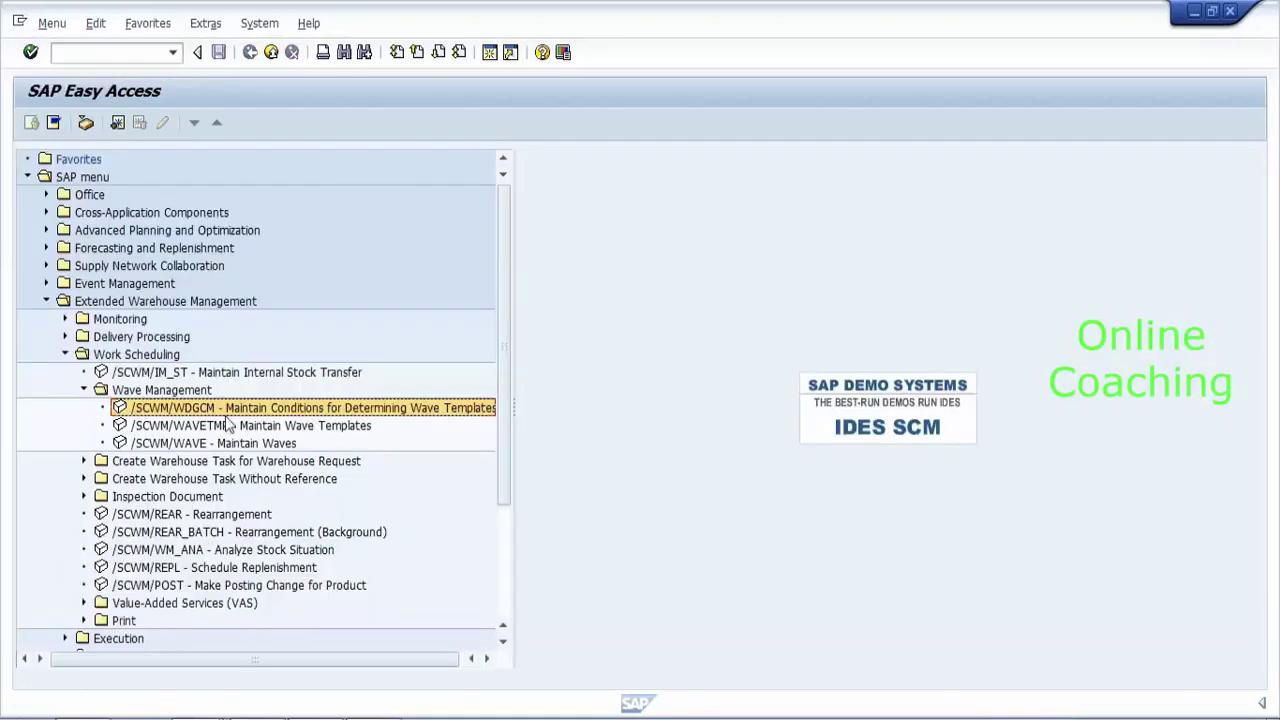
Open wave template maintenance for warehouse Y900 in change mode and start new template entries.
double_click(230, 428)
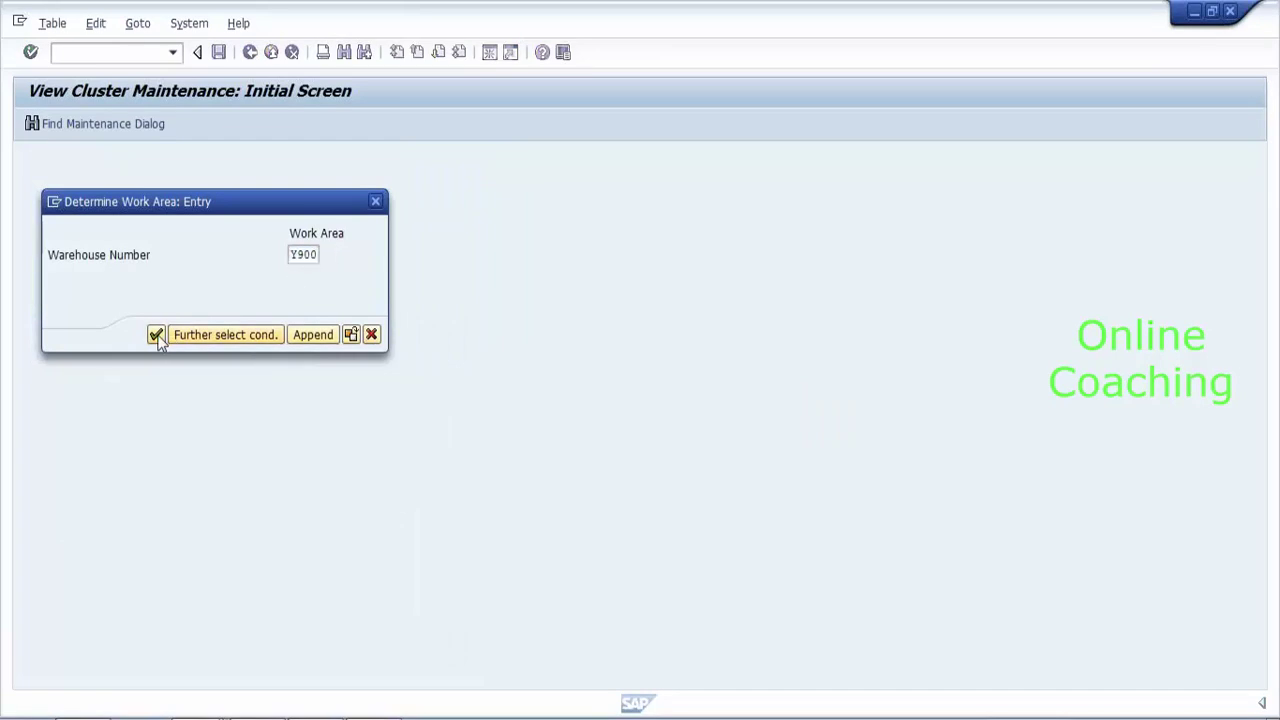
left_click(156, 335)
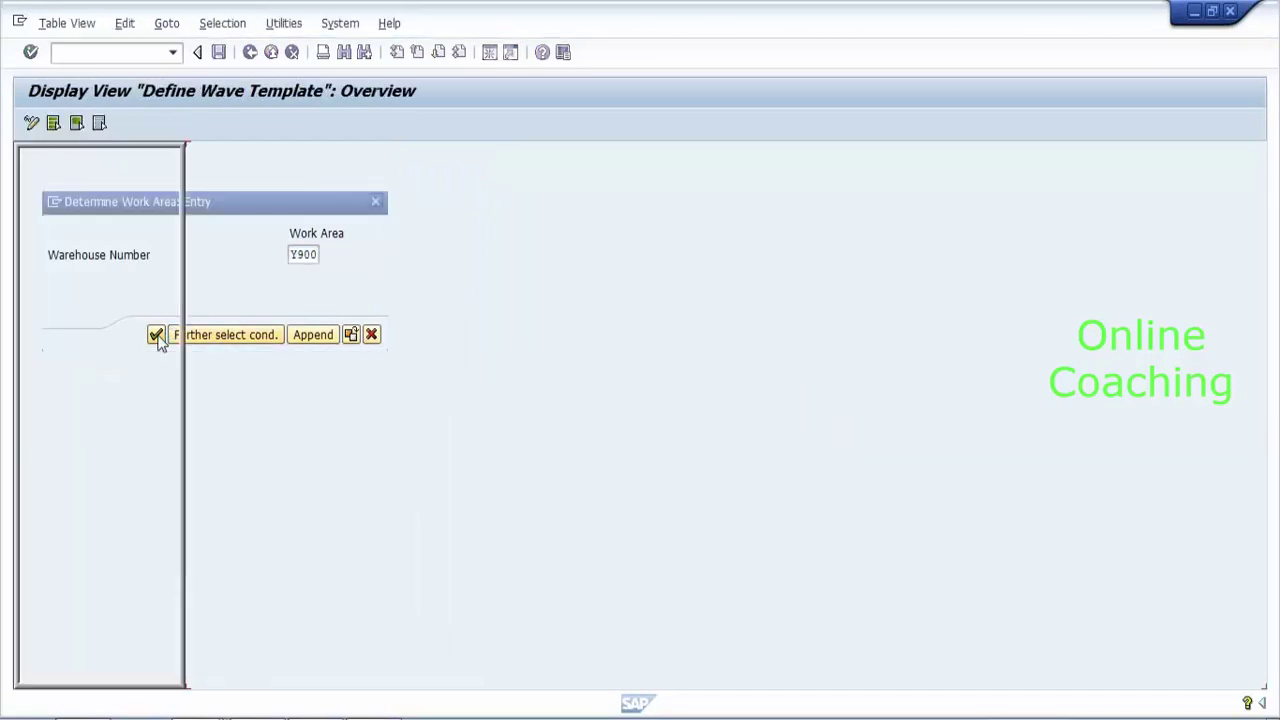
left_click(31, 124)
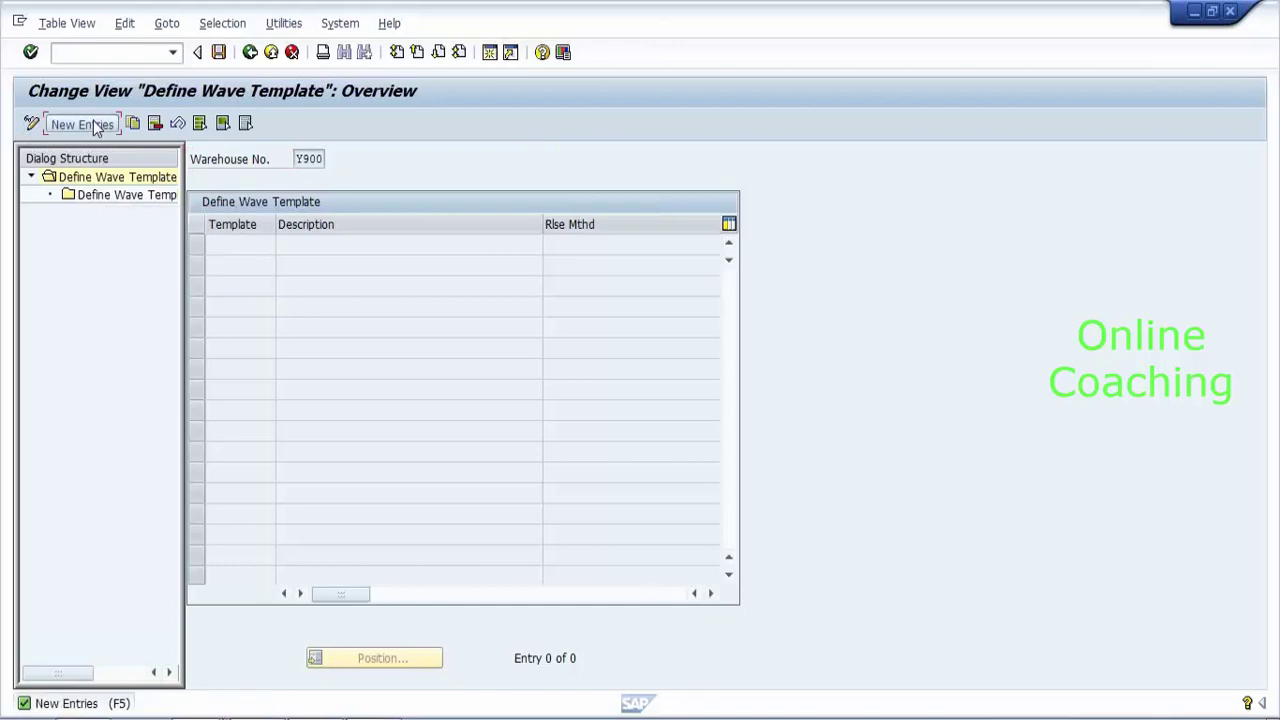
left_click(94, 126)
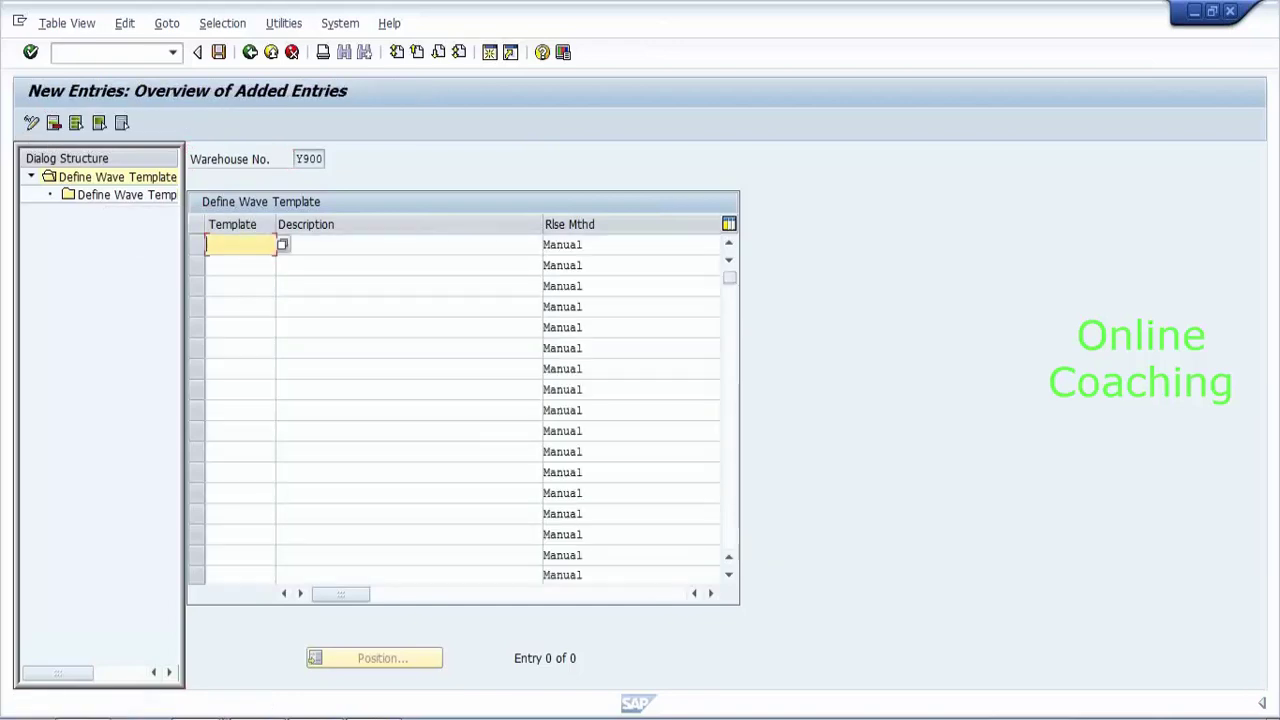
Enter wave template z_hazard with description "hazard material wave" and release method Manual, and try to save it.
type("z_har")
key("BackSpace")
left_click(400, 245)
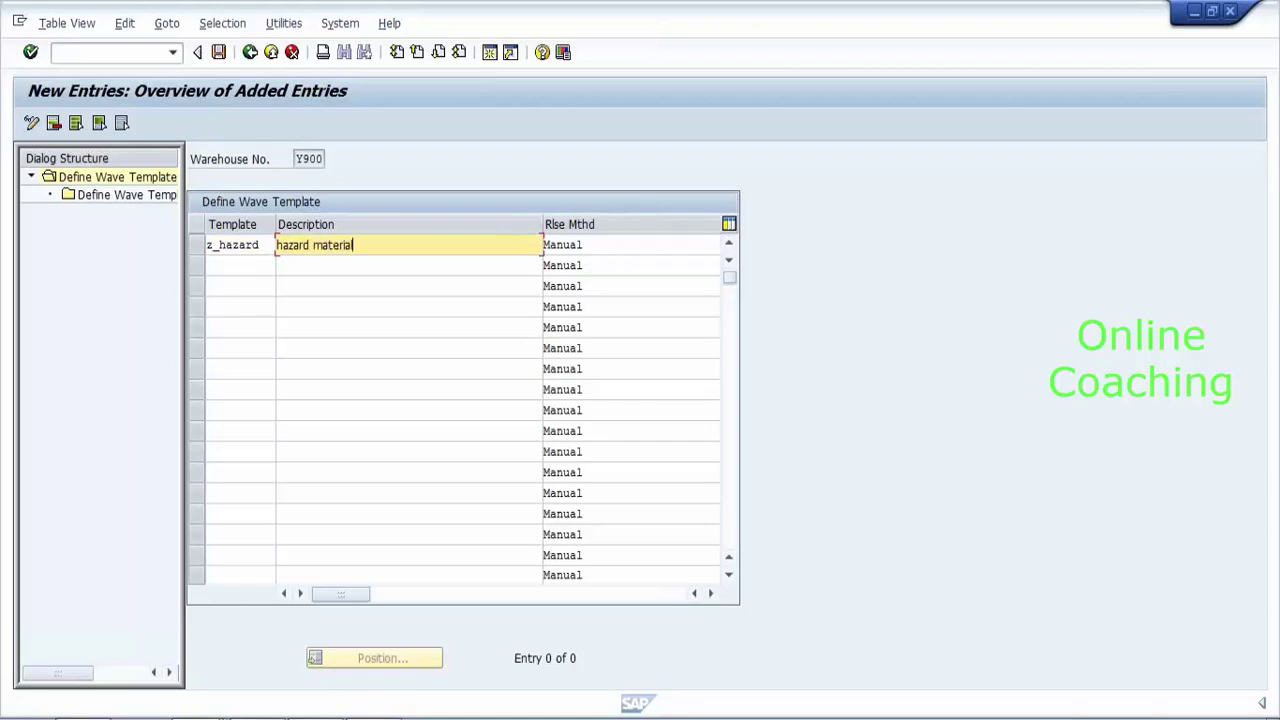
type("hazard material wave")
left_click(578, 247)
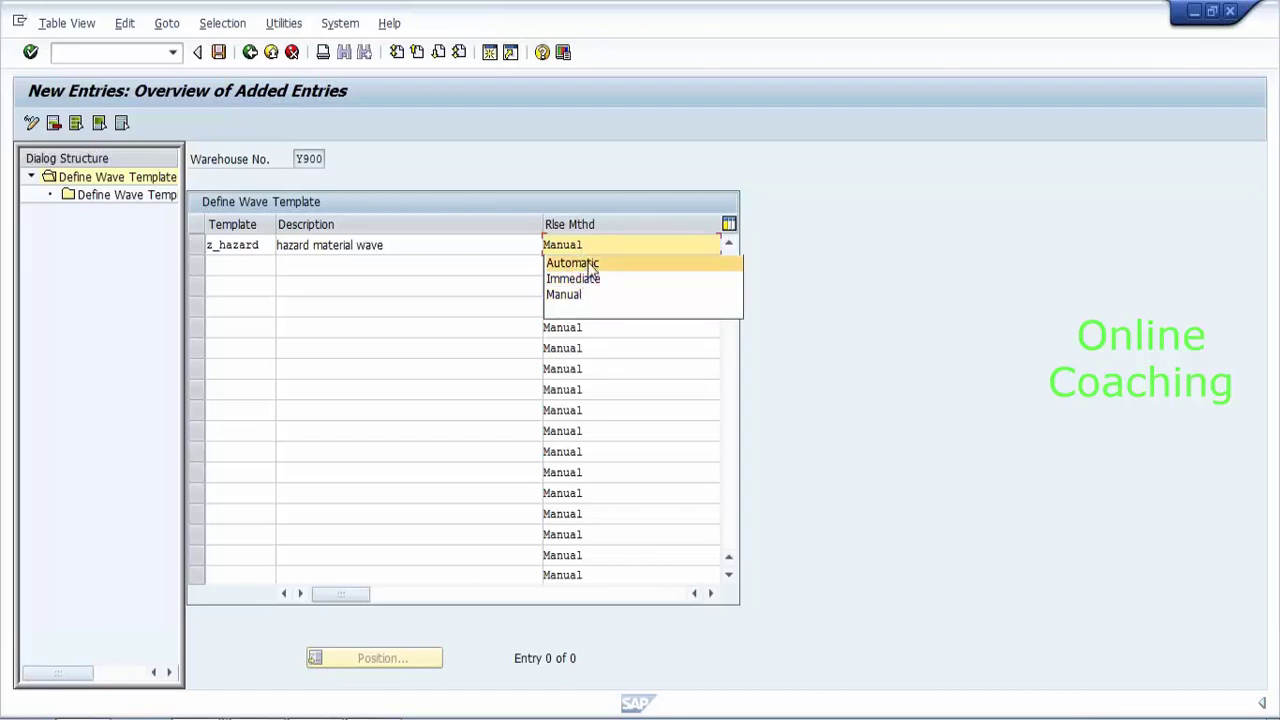
left_click(589, 250)
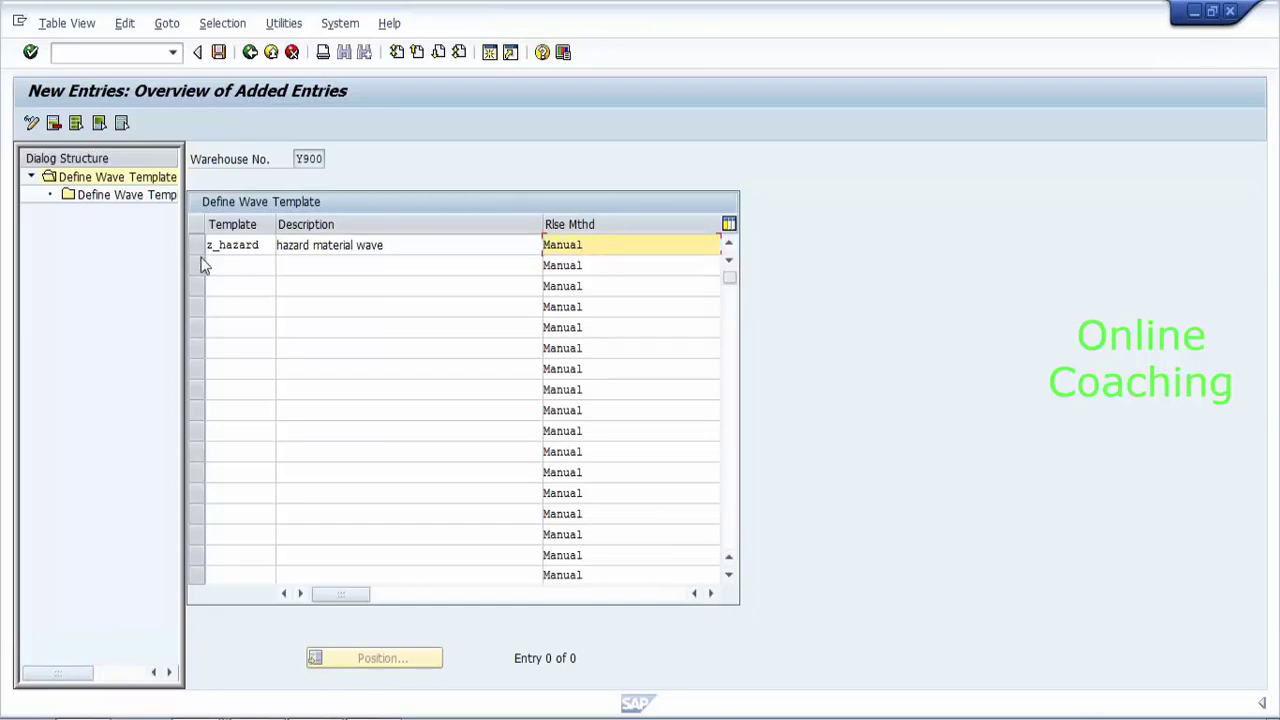
left_click(230, 245)
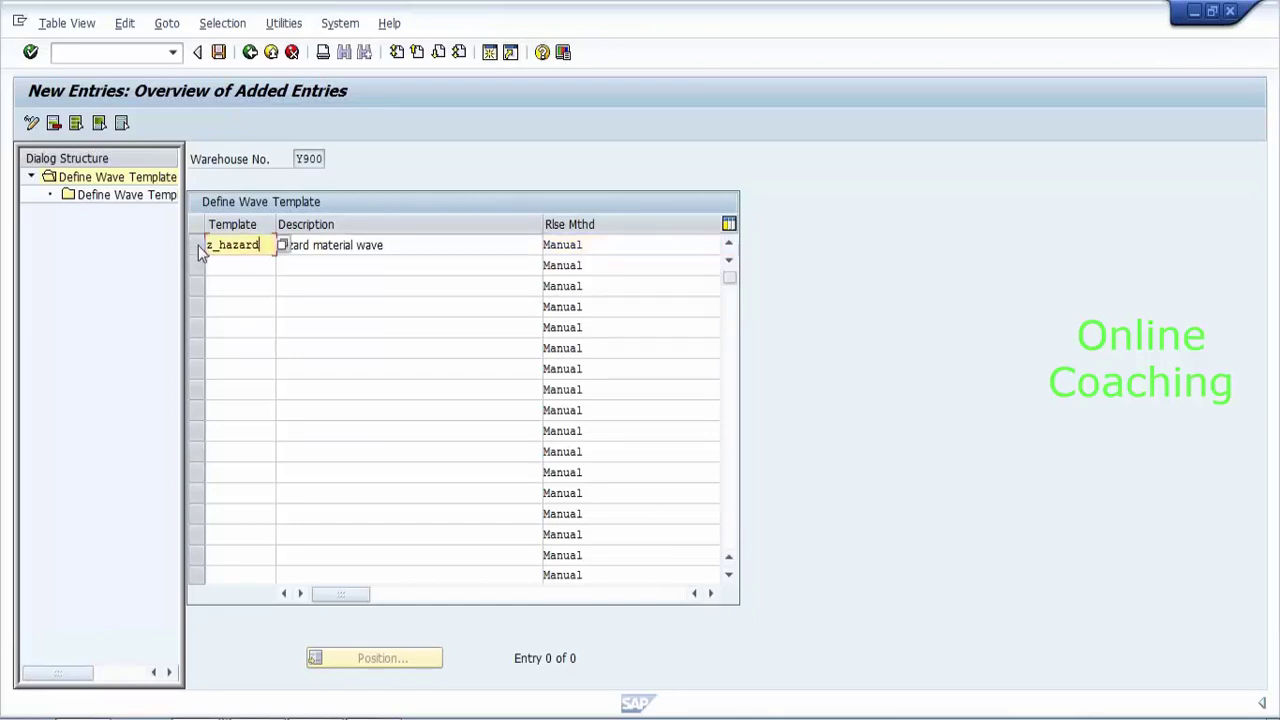
left_click(219, 52)
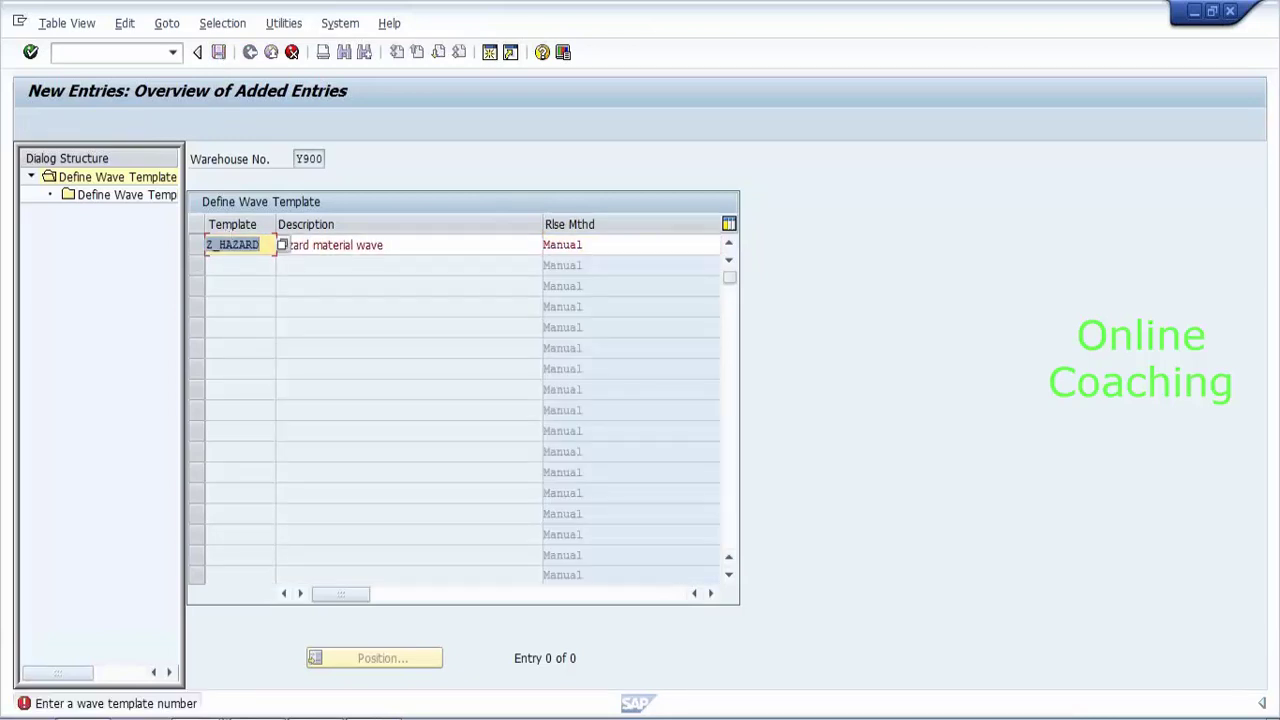
Replace the hazard material wave's template number with 1000 and save the entry.
left_click(268, 246)
key("BackSpace")
key("BackSpace")
key("BackSpace")
key("BackSpace")
key("BackSpace")
key("BackSpace")
key("BackSpace")
key("BackSpace")
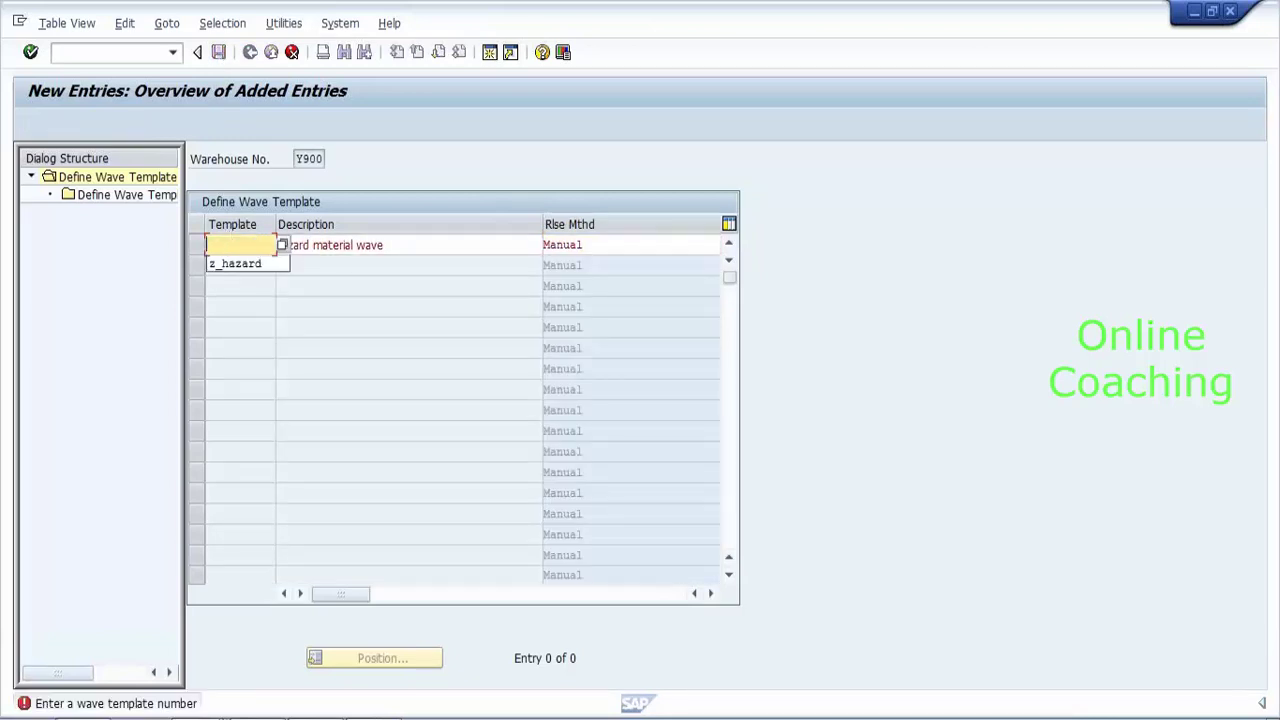
type("1000")
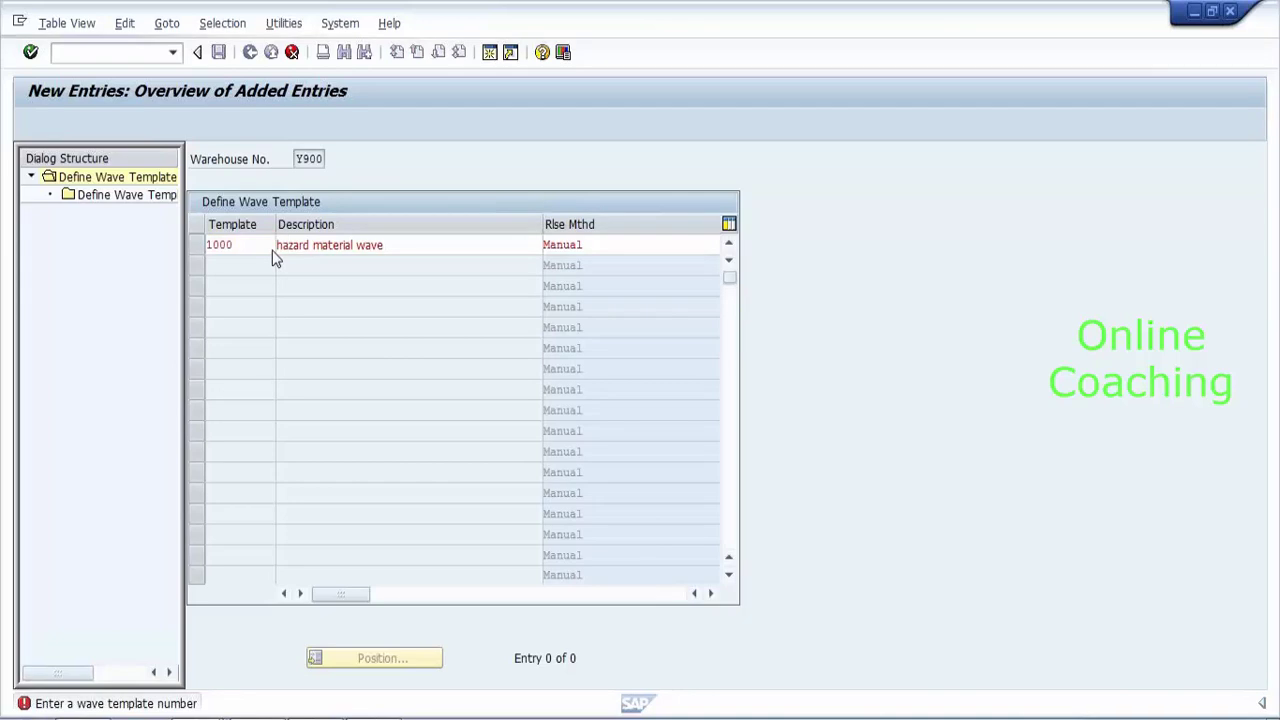
key("ctrl+s")
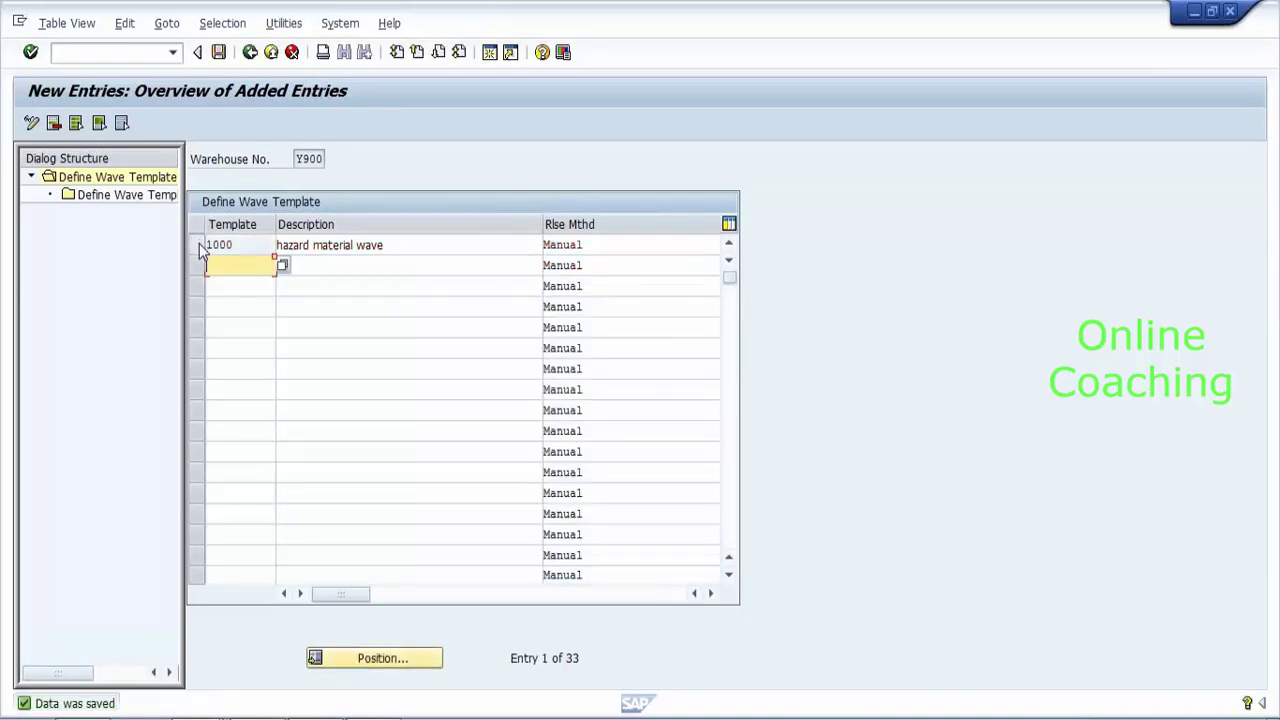
Open the time attributes of wave template 1000 and start a new entry.
left_click(199, 247)
double_click(112, 197)
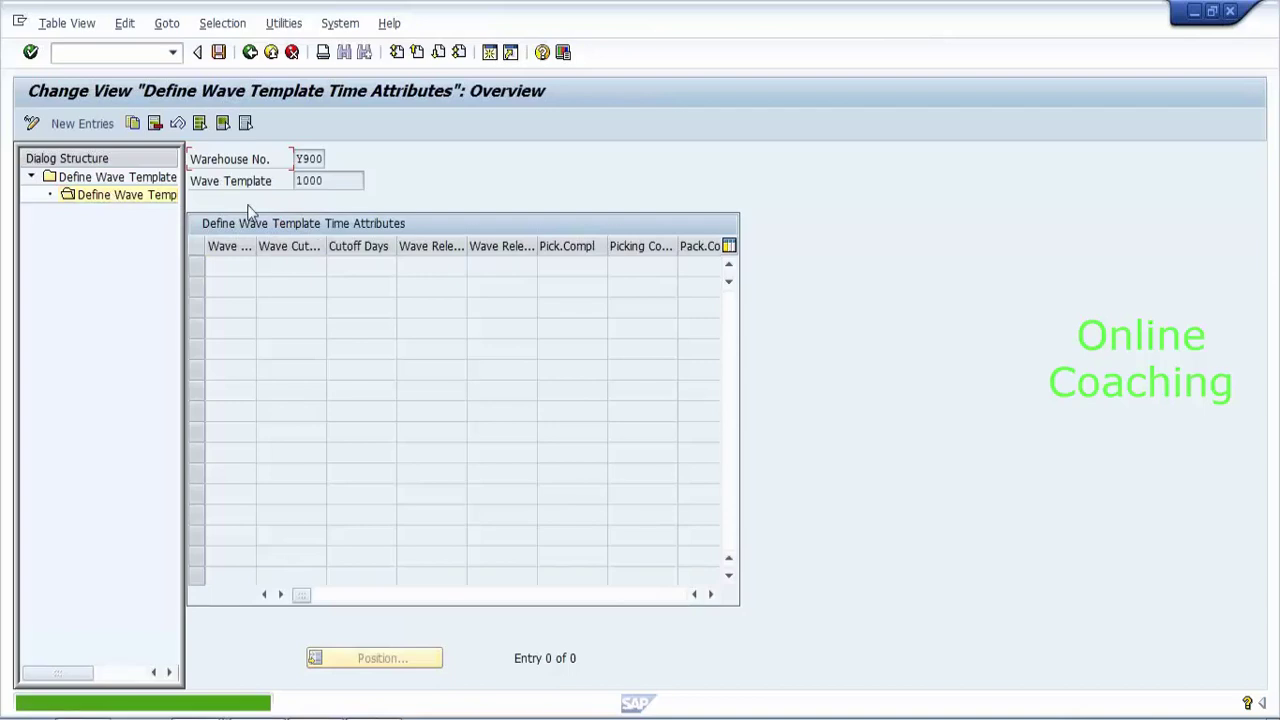
left_click(82, 123)
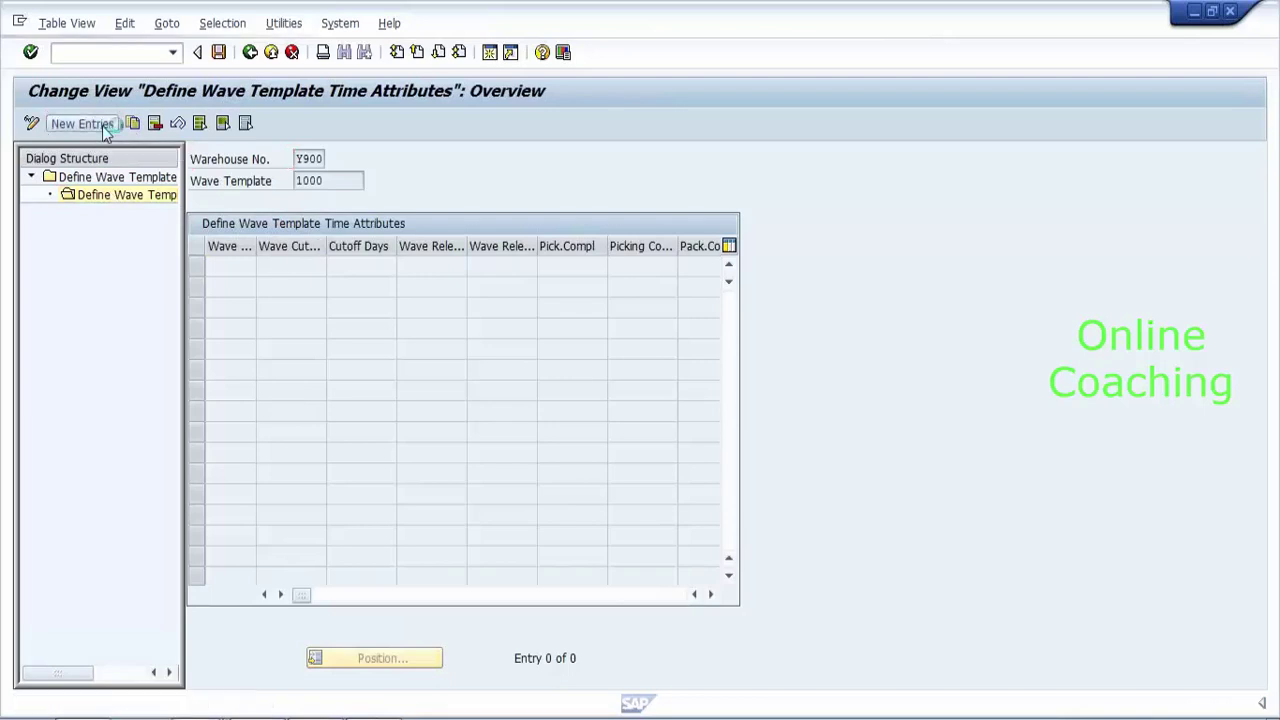
Set the wave cutoff time to 19:41:18 and the cutoff days to 1 in the first row.
left_click_drag(255, 248, 497, 249)
left_click(420, 265)
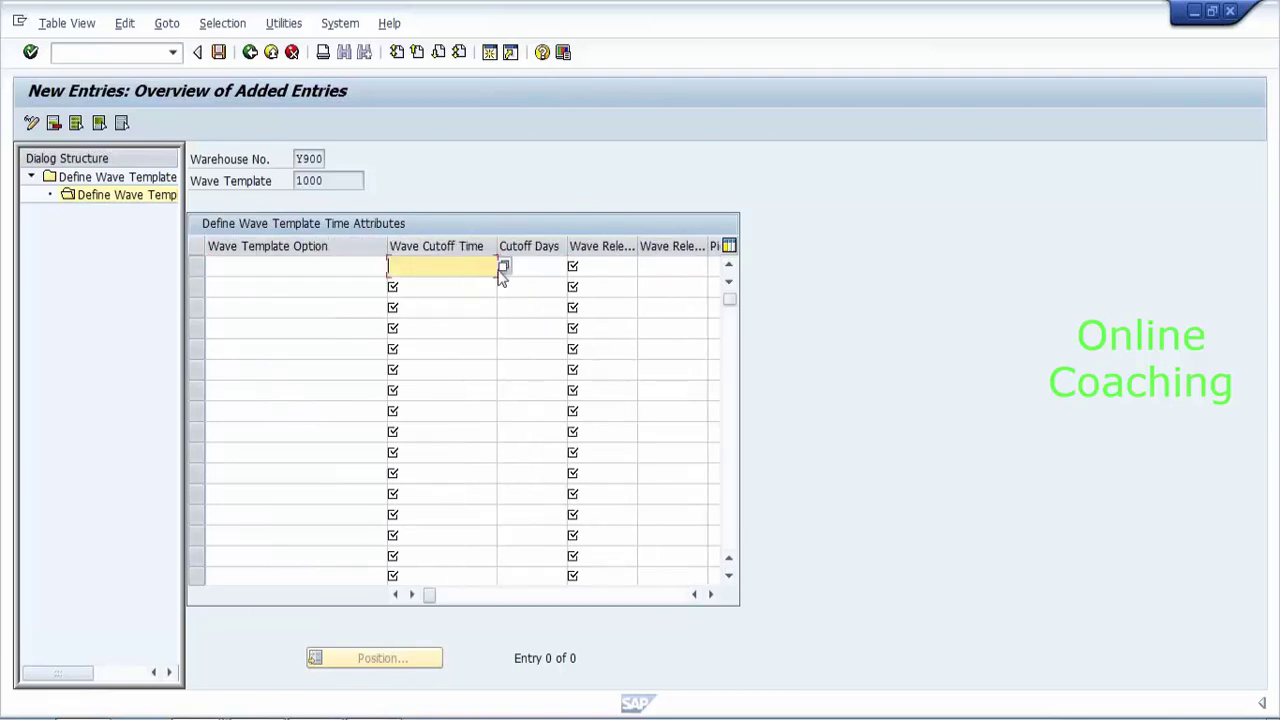
key("F4")
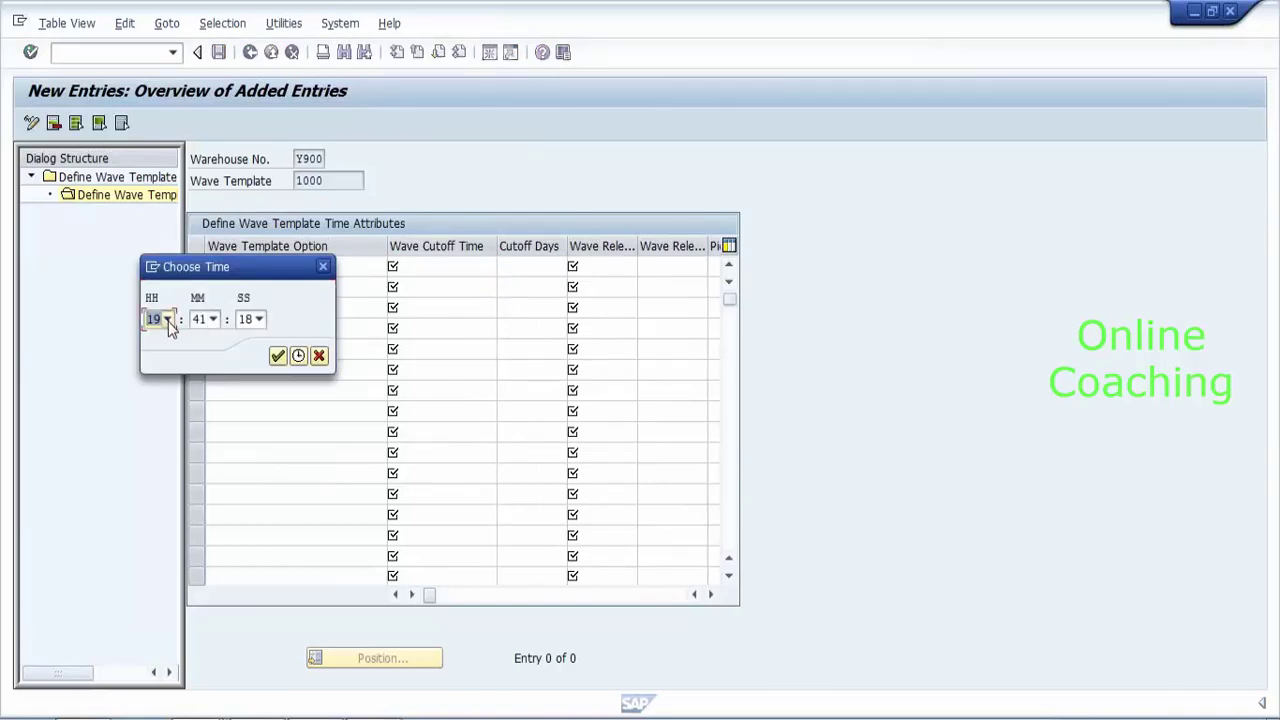
left_click(278, 358)
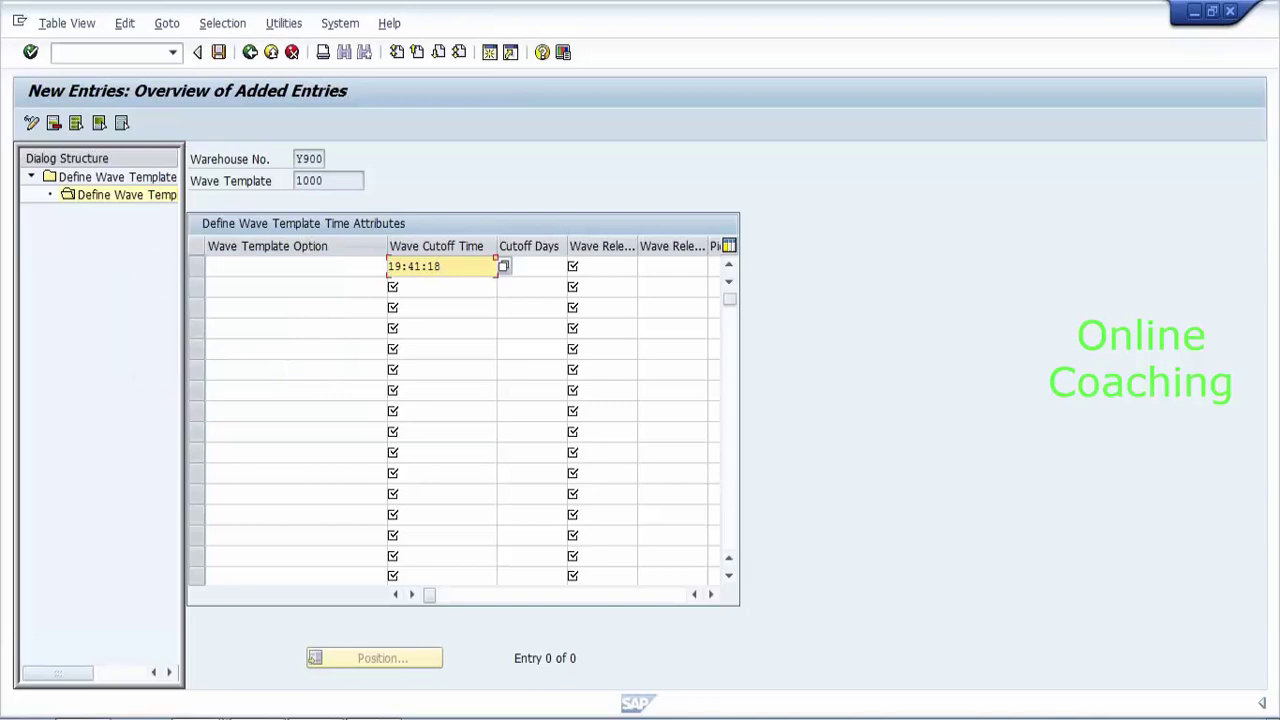
left_click(530, 266)
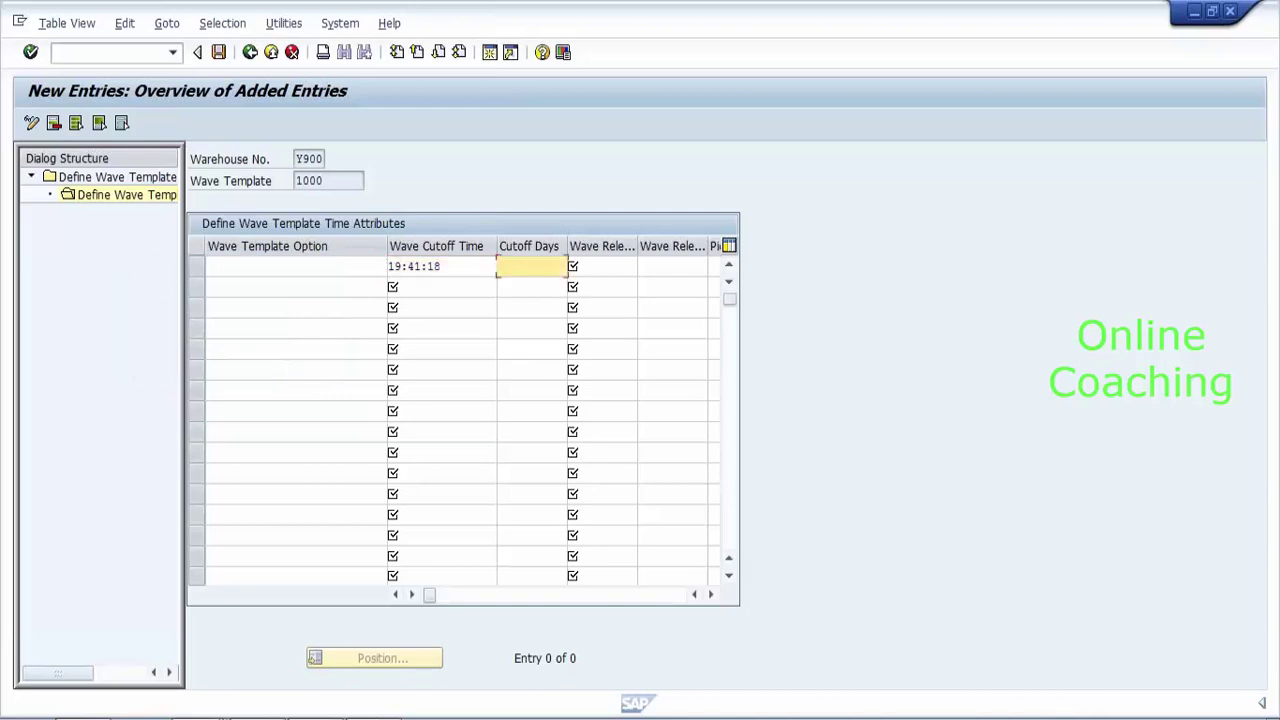
type("1")
Set the wave release time of the first row to 20:41:42.
left_click(630, 266)
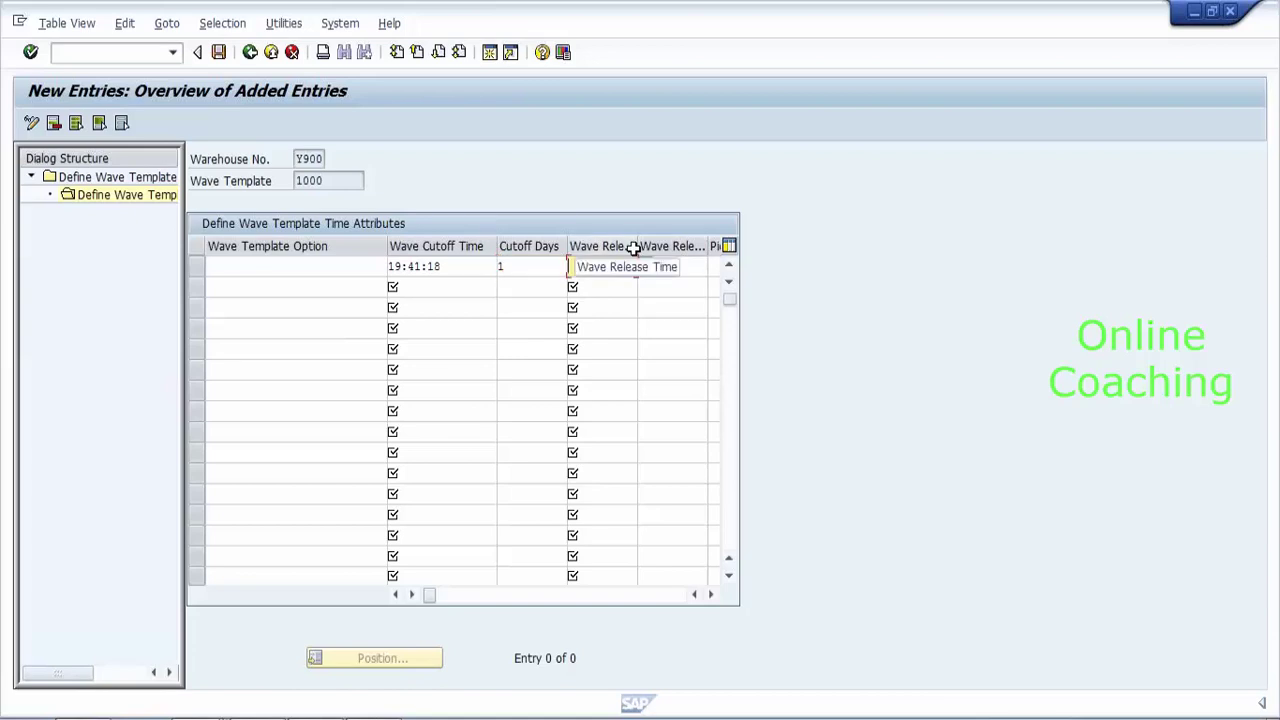
key("Return")
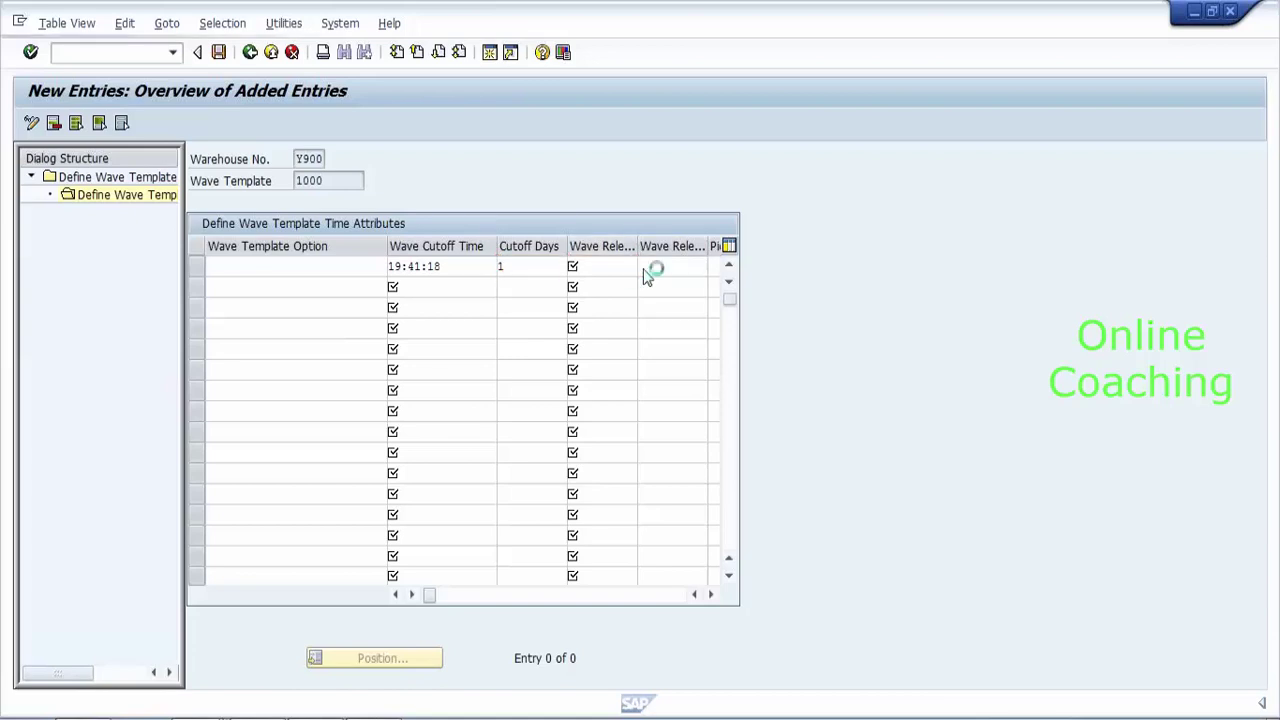
left_click(166, 319)
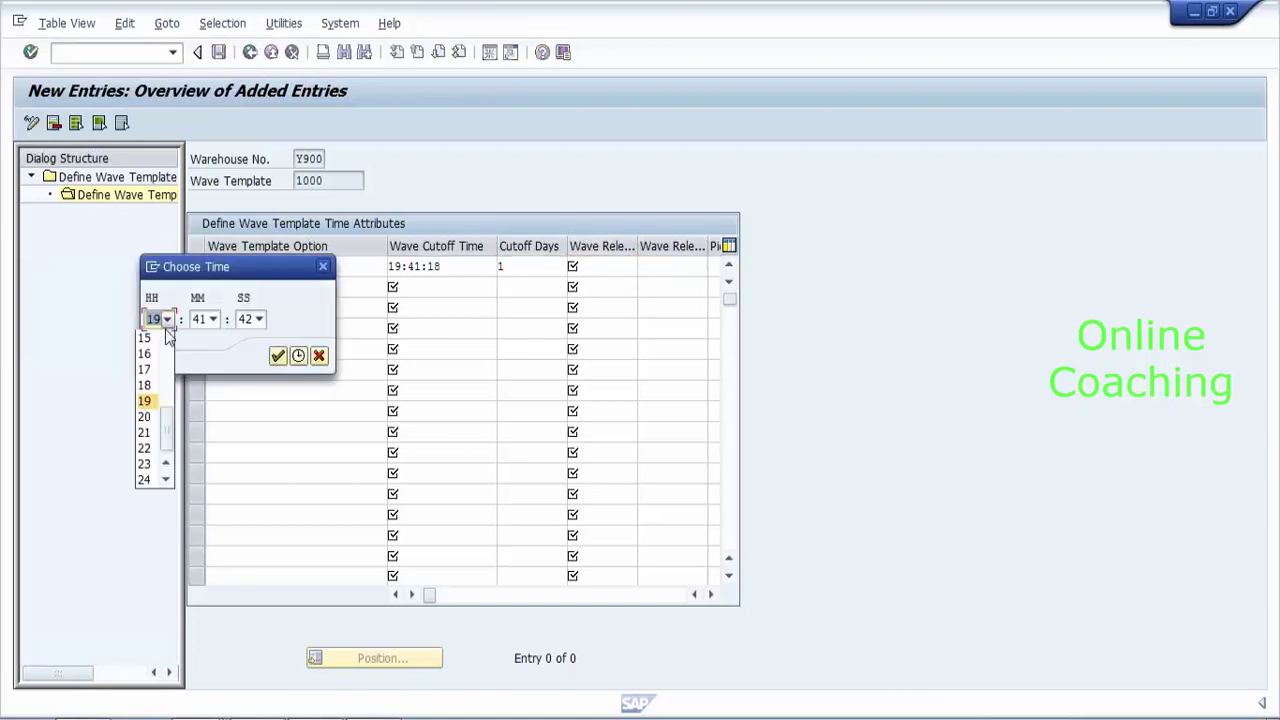
left_click(152, 416)
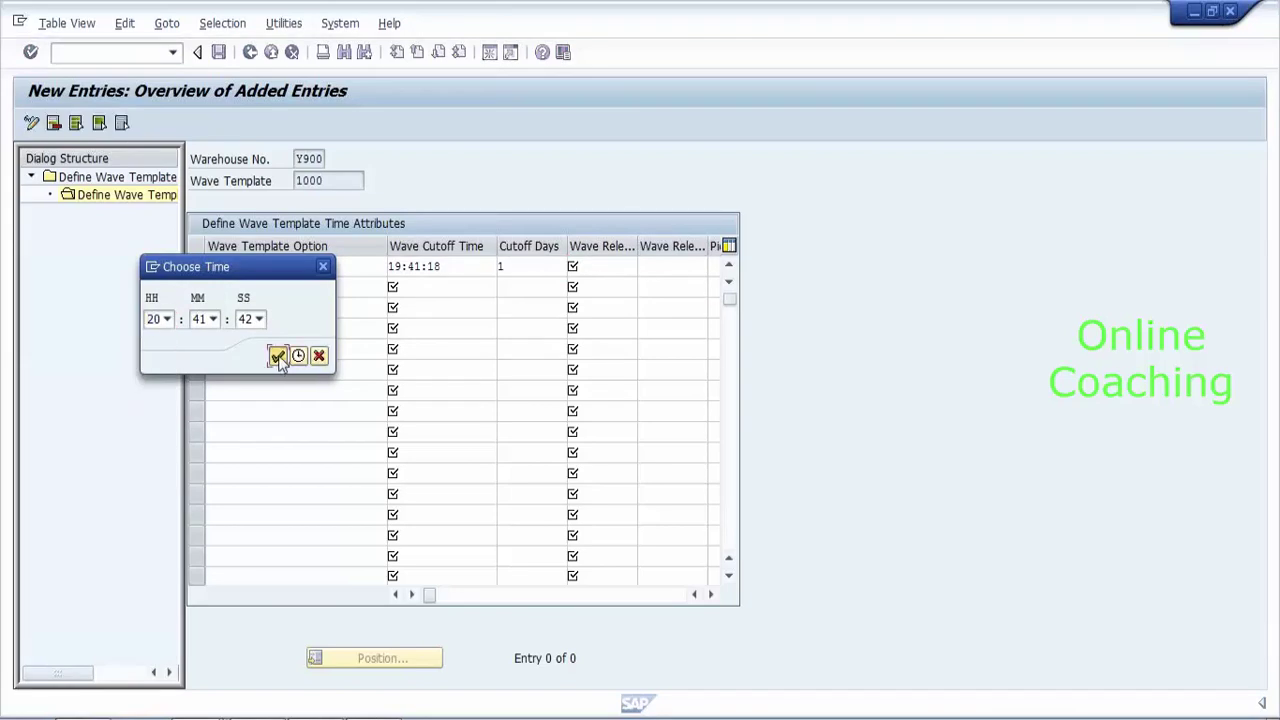
left_click(278, 357)
Adjust the column widths to show the full Wave Release Days heading and set the wave release days to 1.
left_click(644, 267)
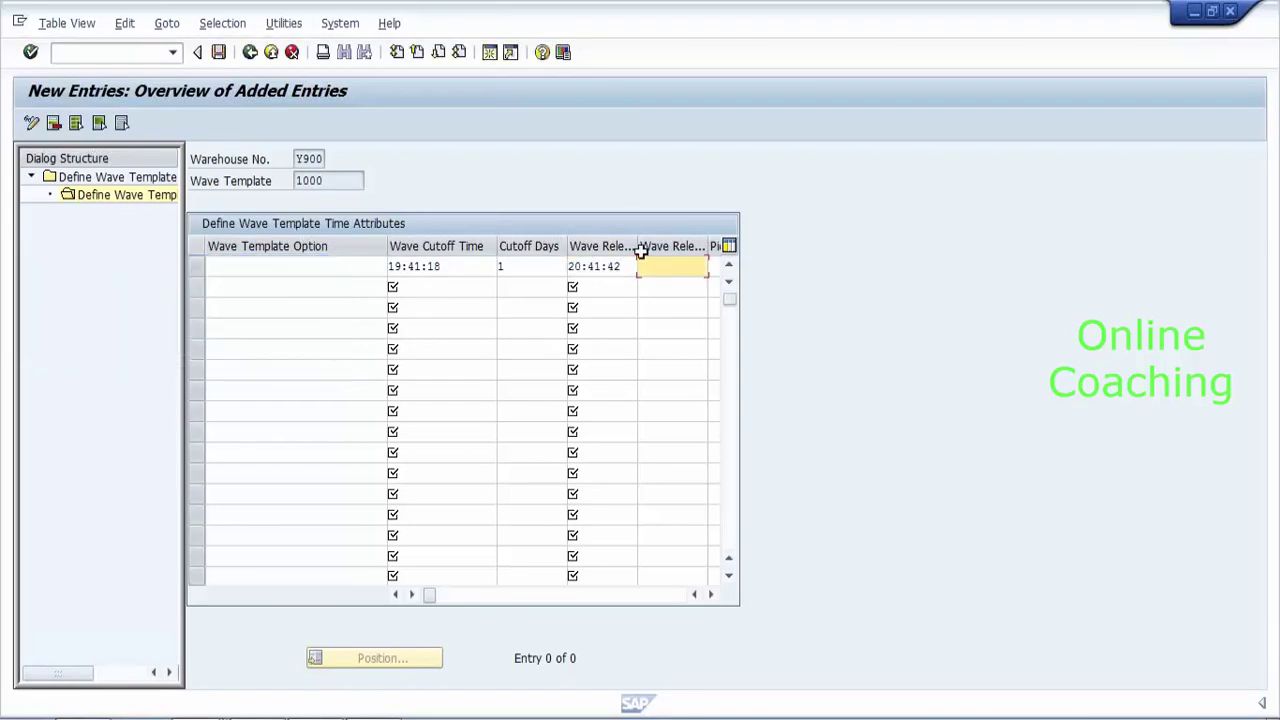
left_click(497, 246)
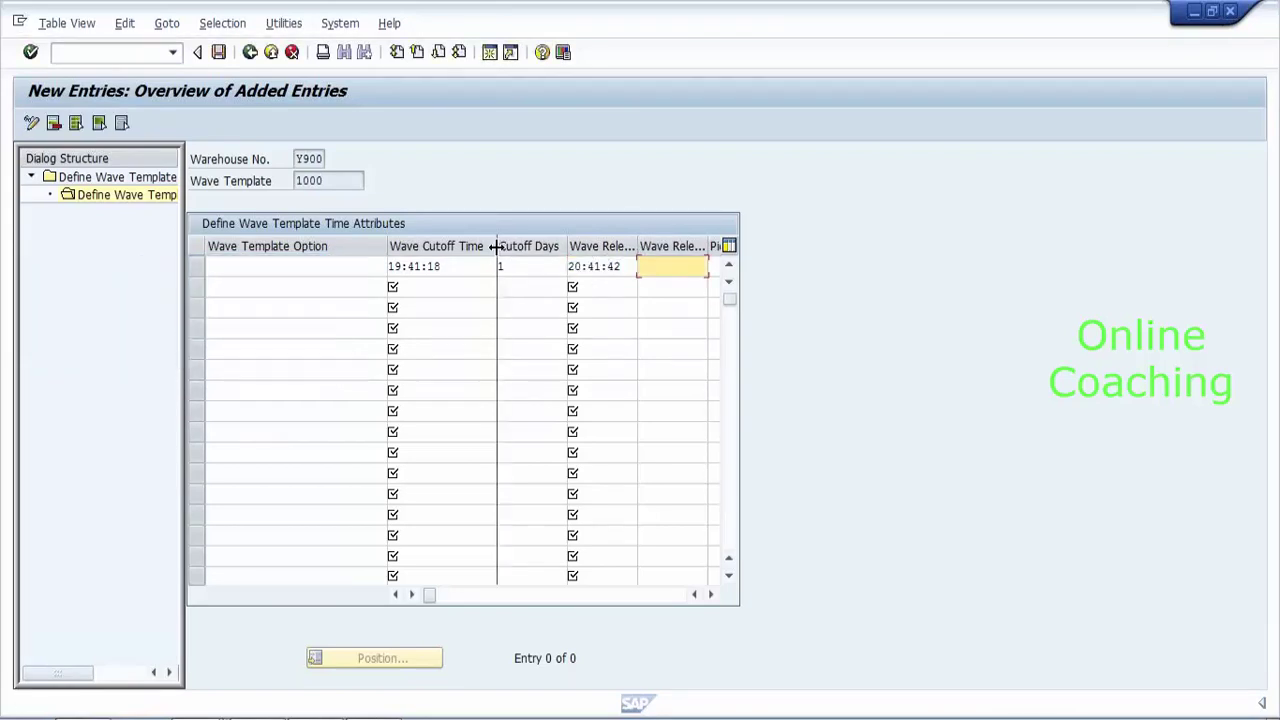
mouse_move(437, 260)
left_mouse_down()
mouse_move(275, 248)
mouse_move(290, 248)
left_mouse_up()
left_click_drag(523, 248, 603, 247)
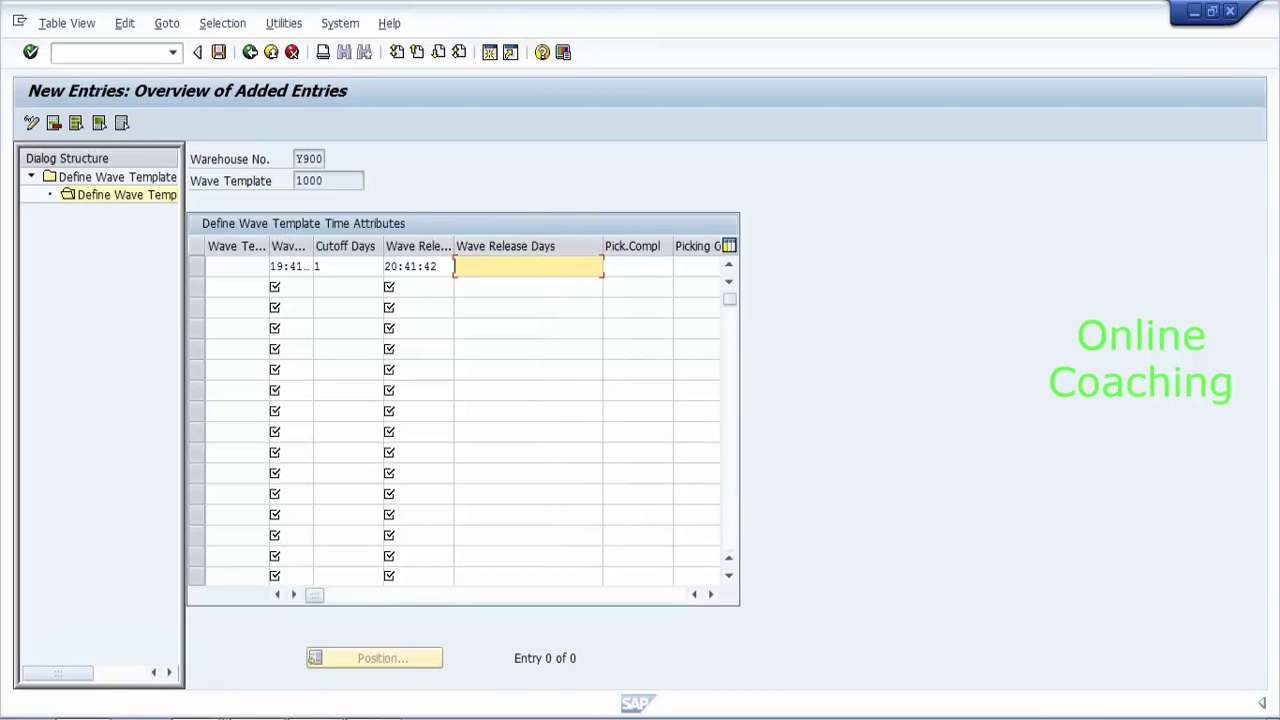
type("1")
Set the picking completion time of the first row to 19:43:03.
key("Tab")
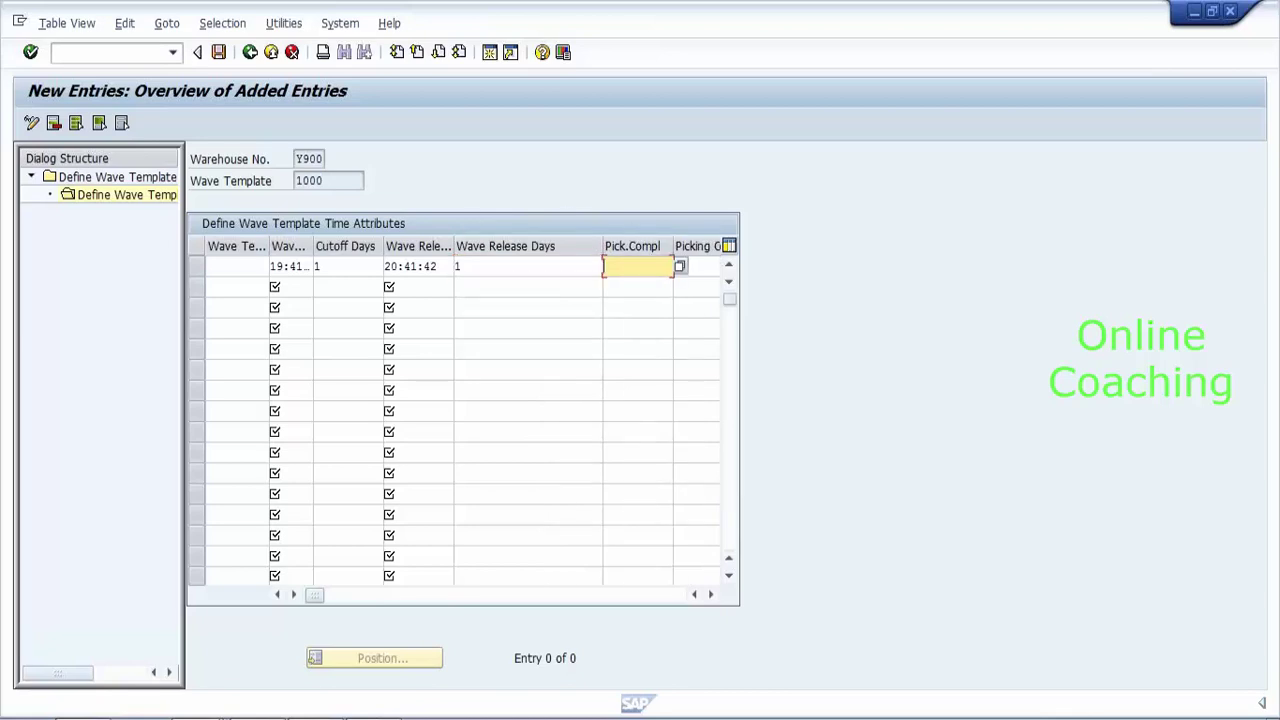
left_click(680, 267)
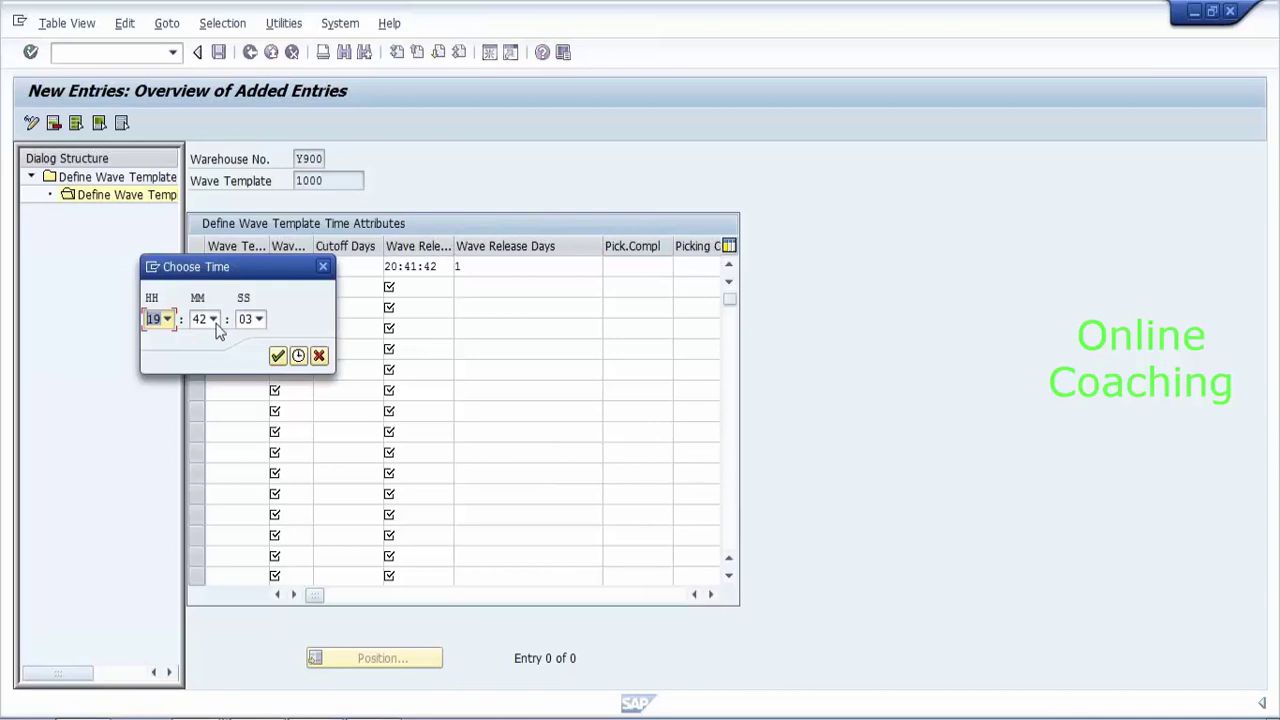
left_click(212, 319)
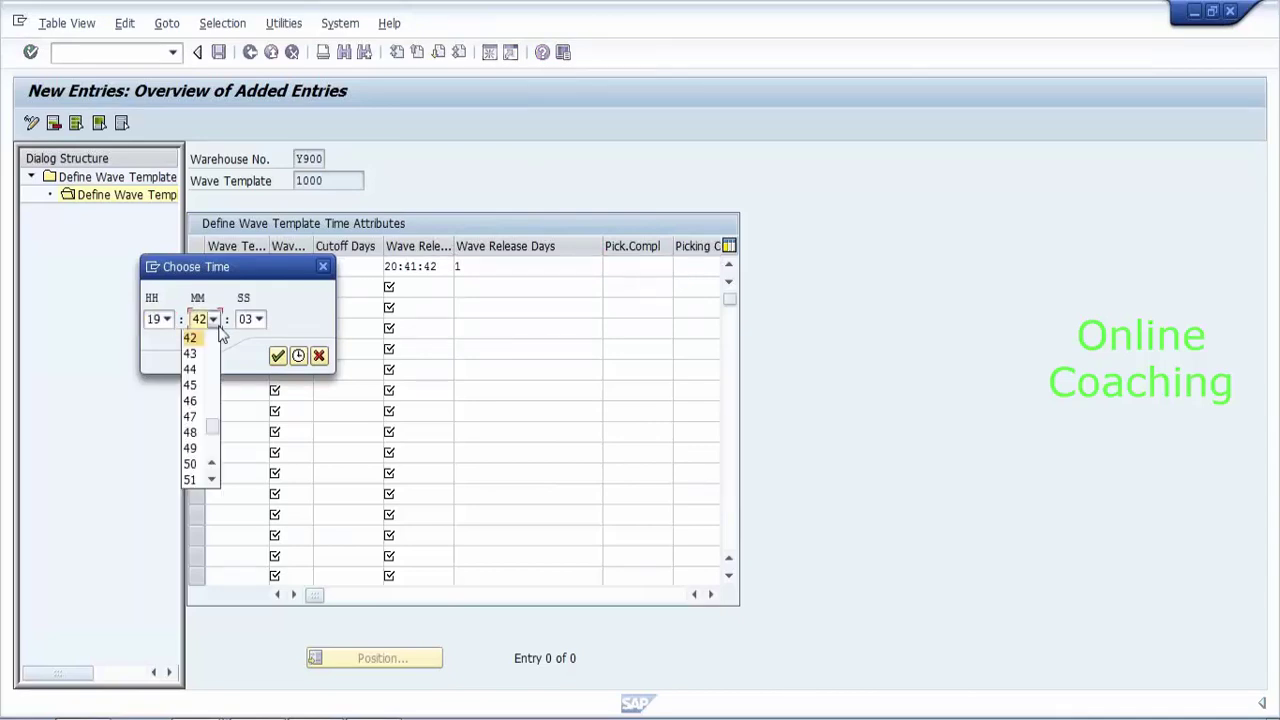
left_click(205, 354)
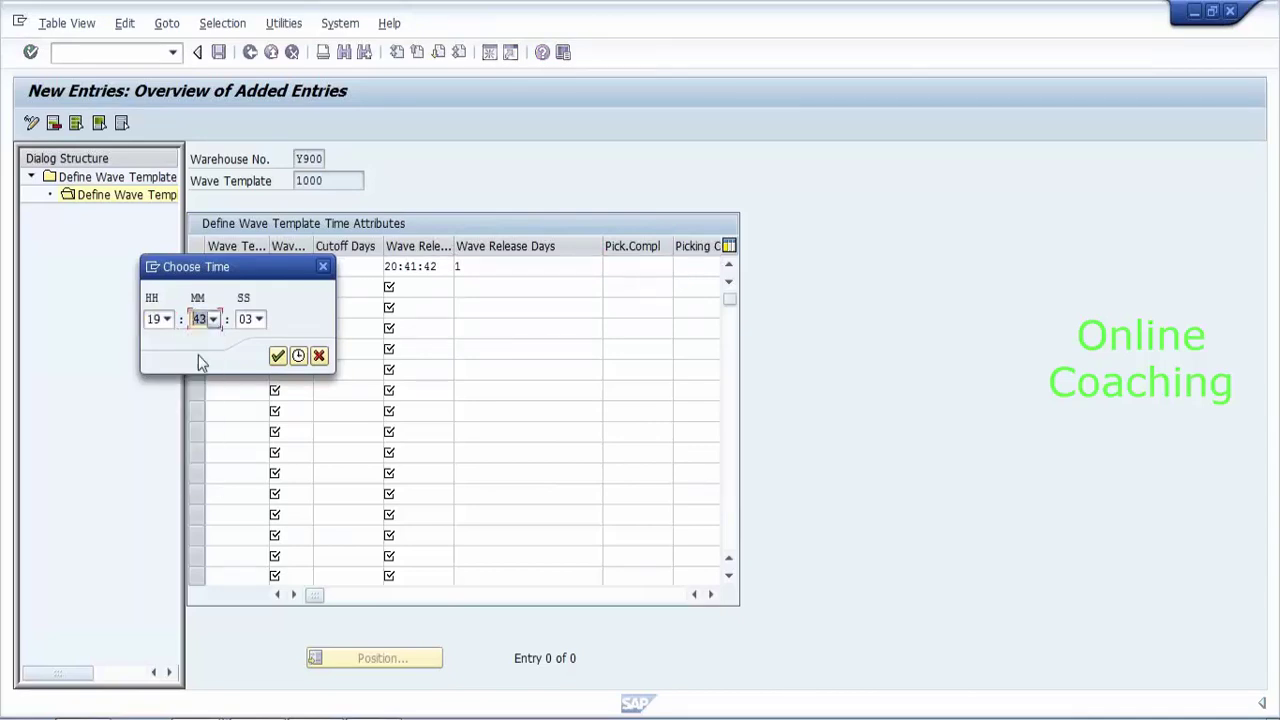
left_click(278, 356)
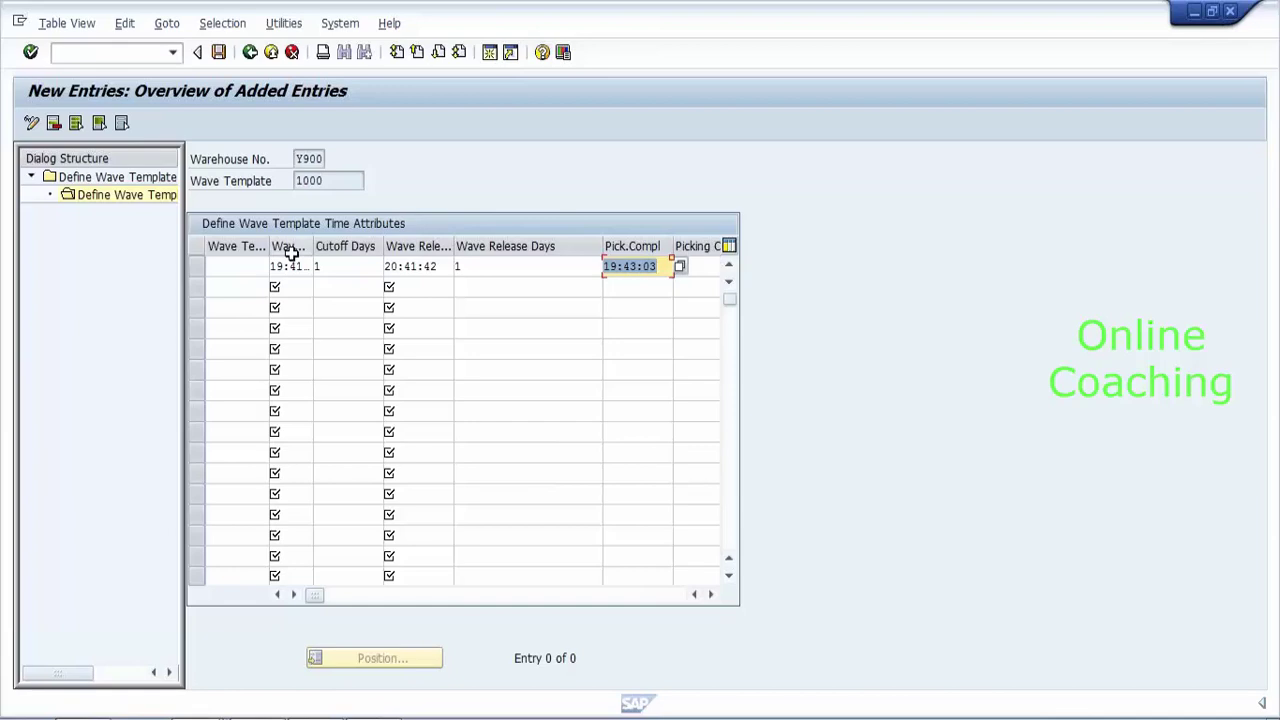
left_click(657, 266)
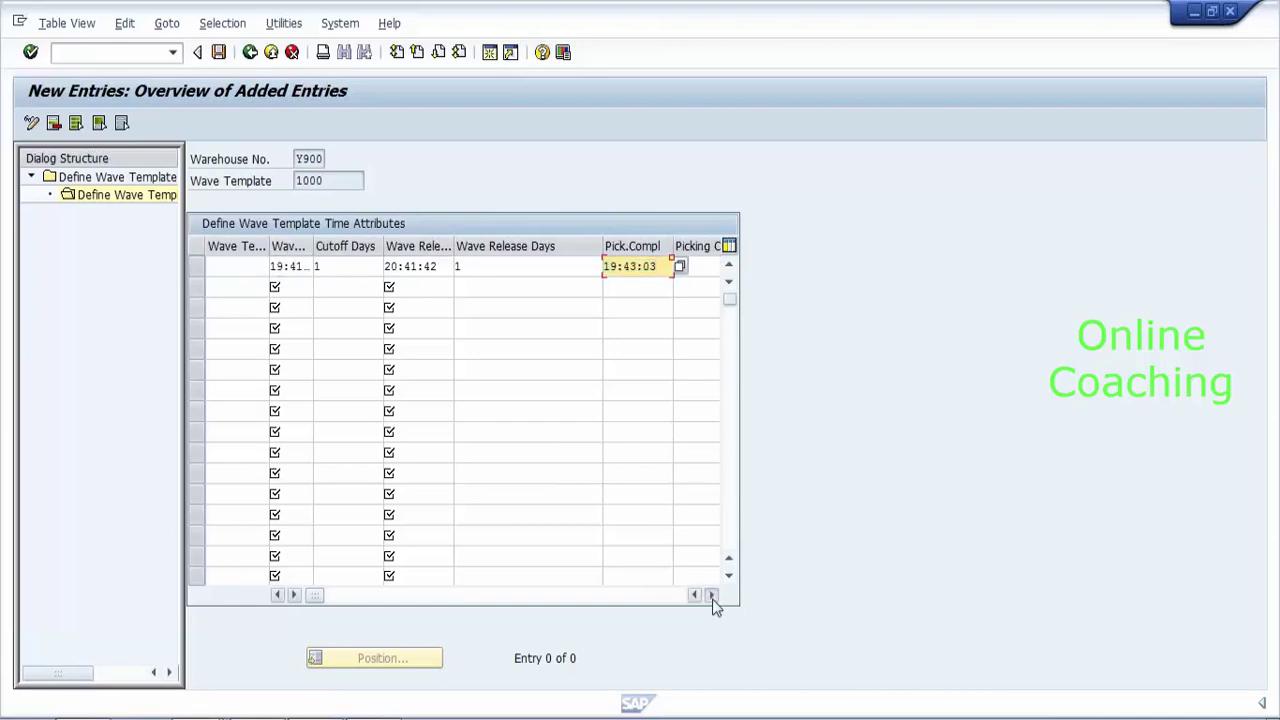
Set the number of days for picking completion to 0 in the first row.
left_click(711, 594)
left_click(711, 594)
left_click(711, 594)
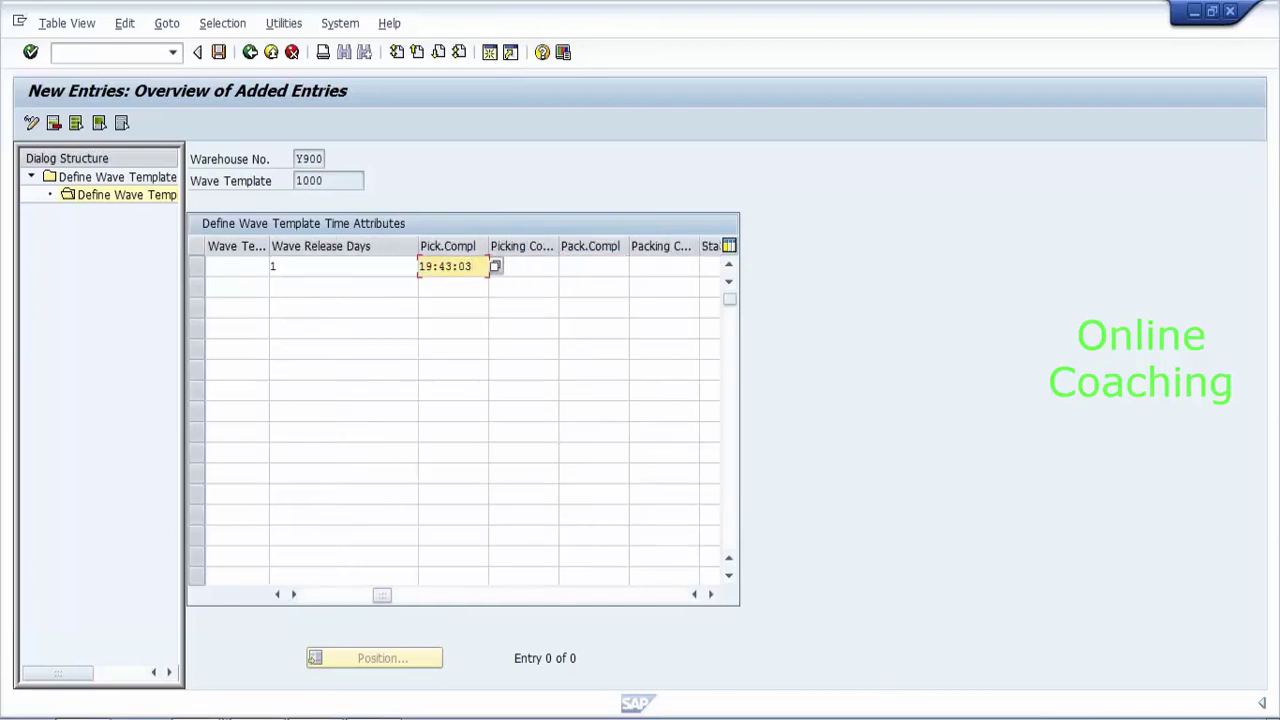
key("Tab")
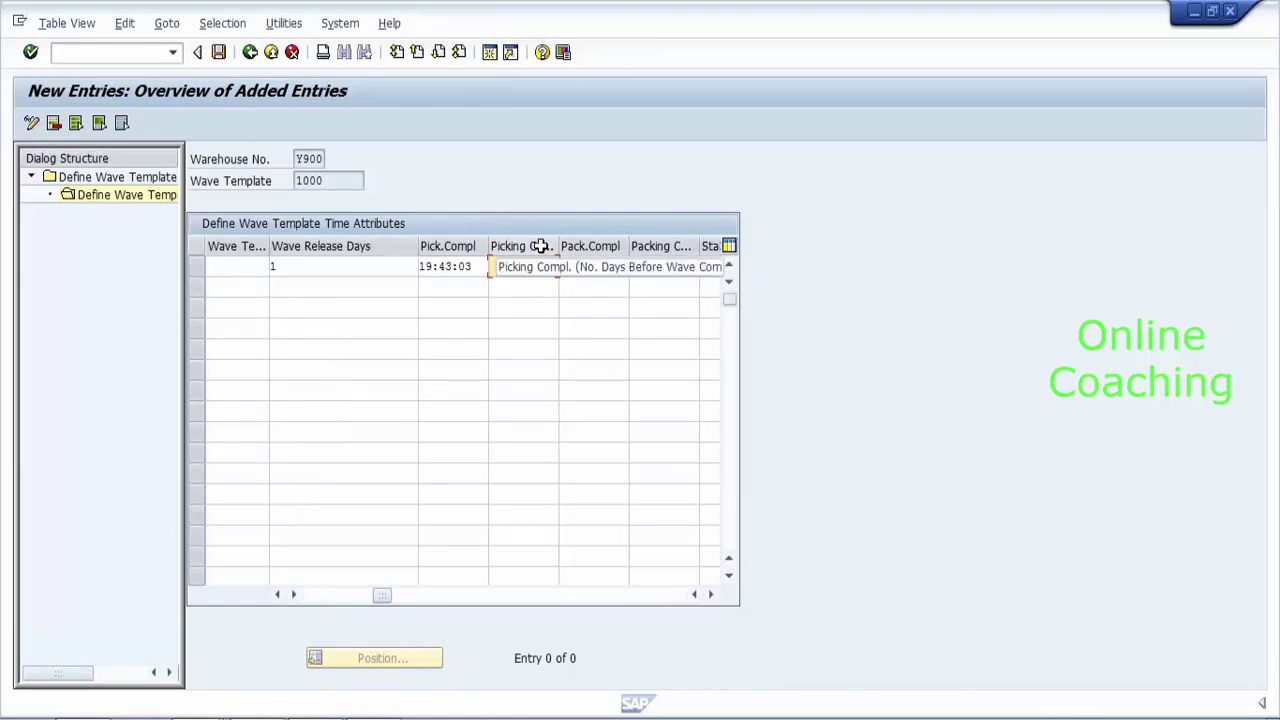
type("0")
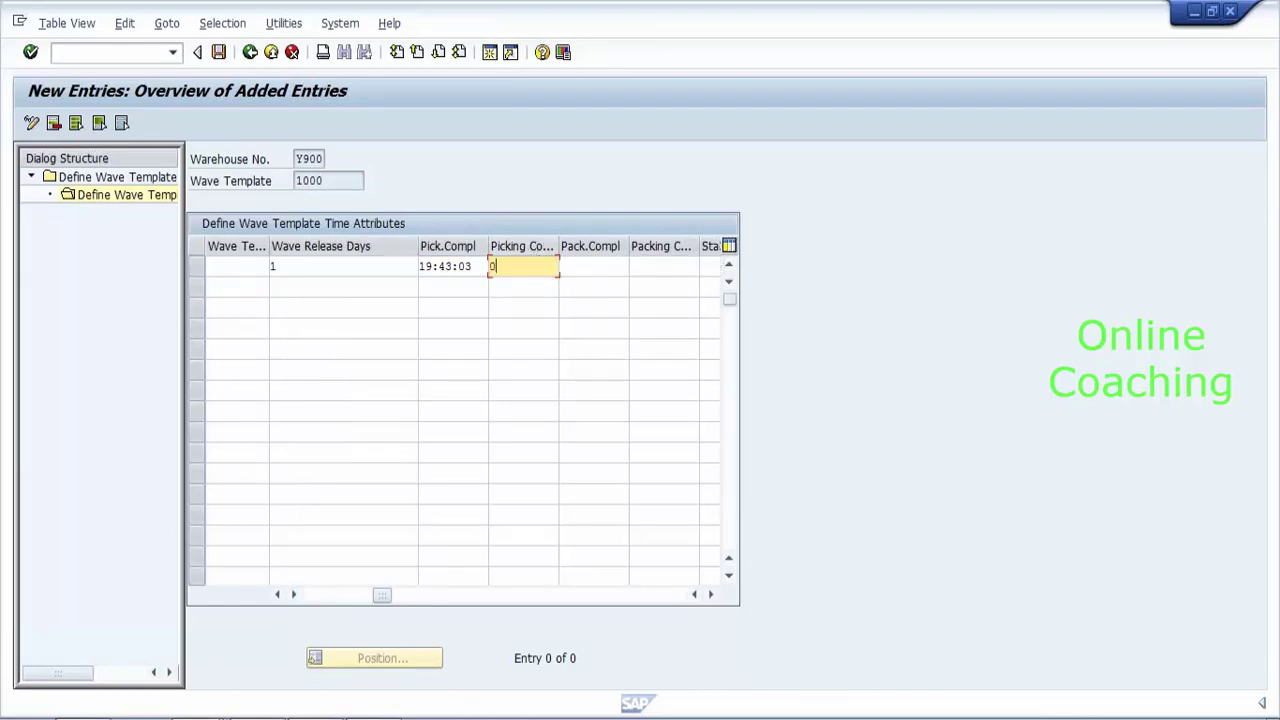
left_click(615, 267)
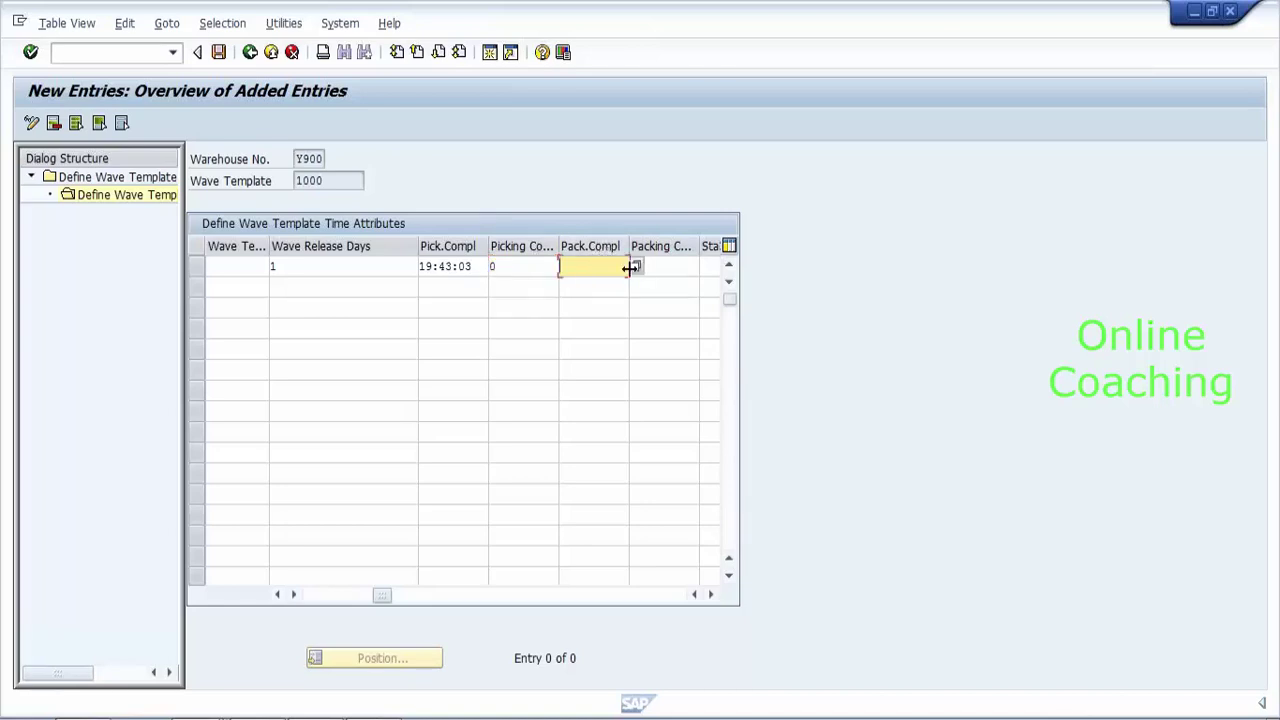
Set the first row's packing completion time to 19:48:27 and its packing completion days to 0.
left_click(636, 267)
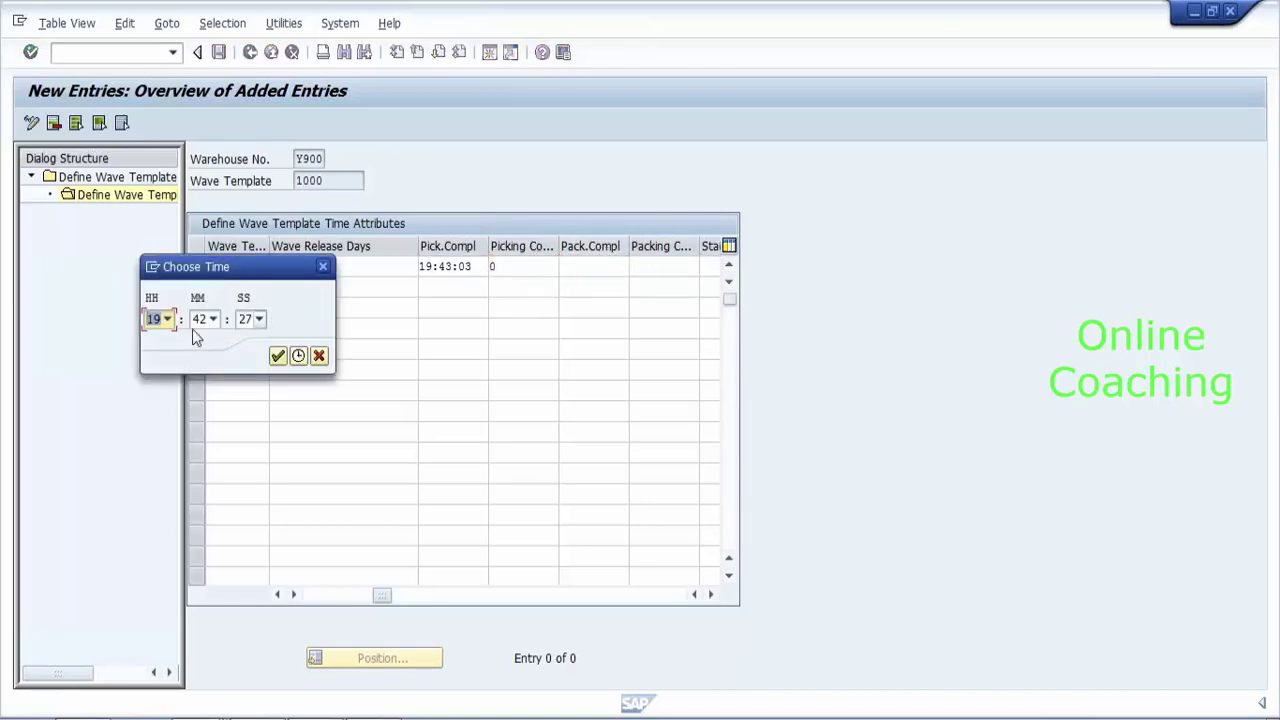
left_click(212, 319)
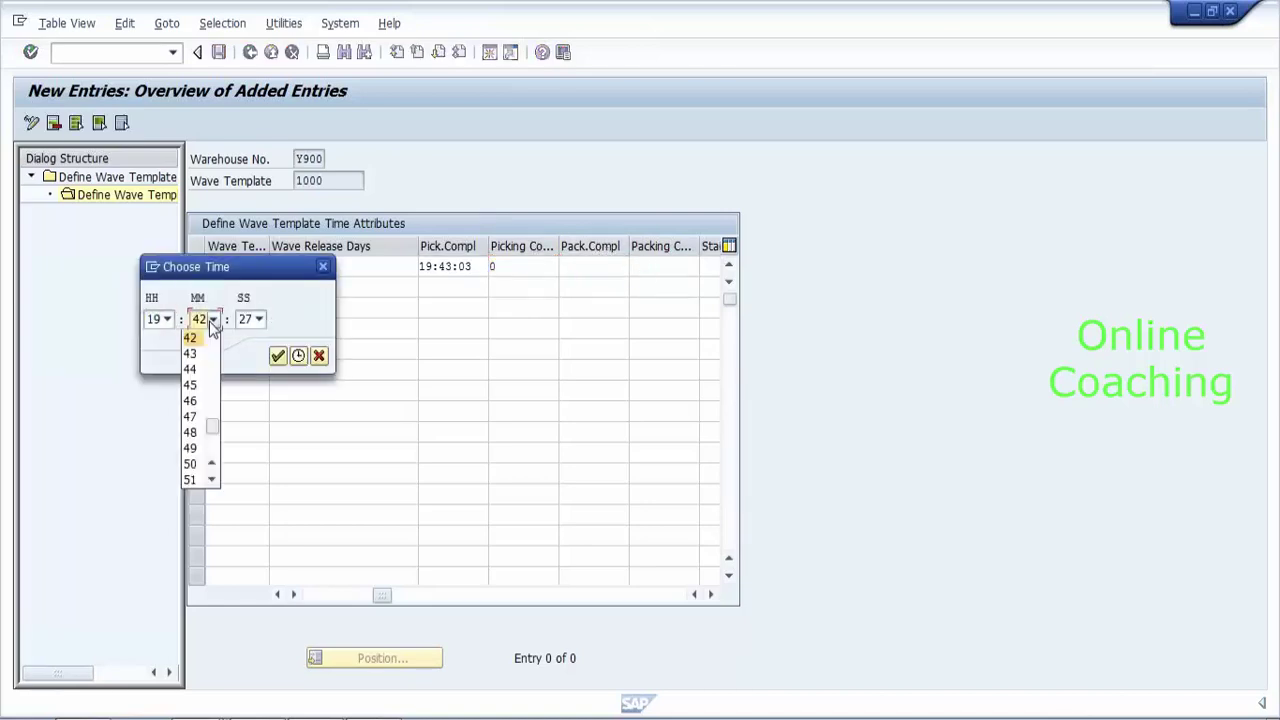
left_click(192, 432)
left_click(278, 356)
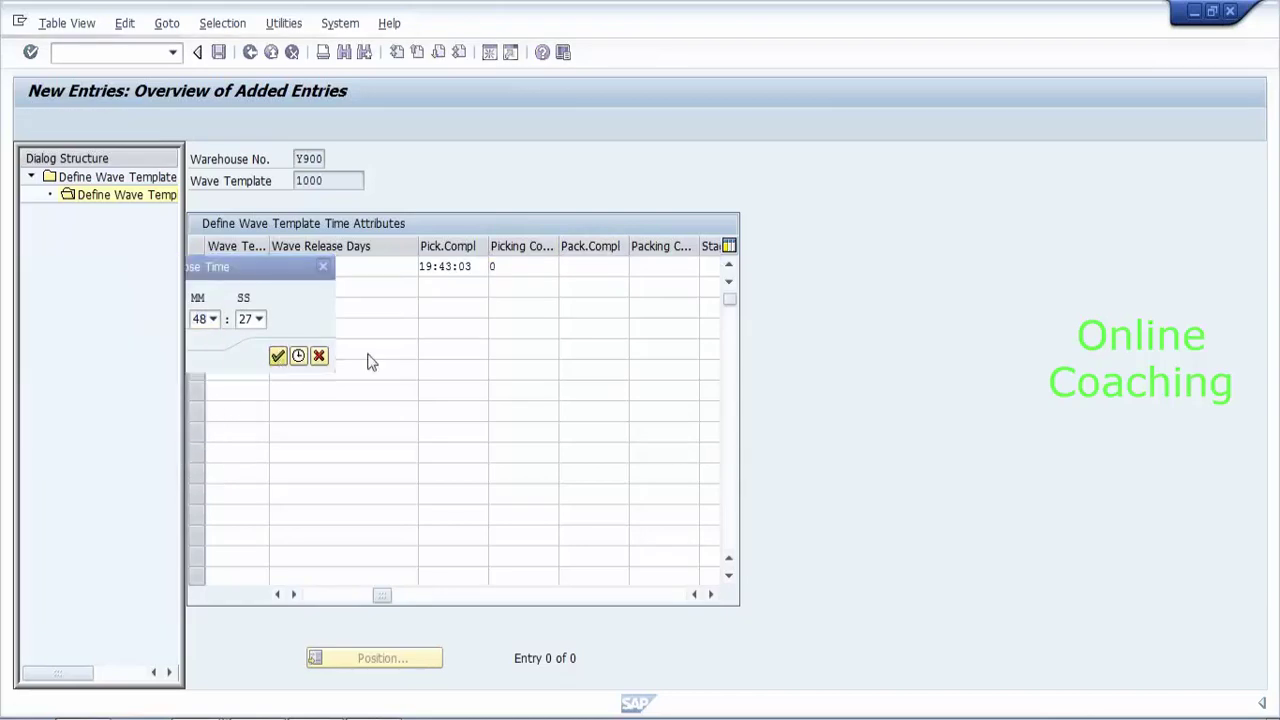
left_click(665, 287)
left_click(676, 265)
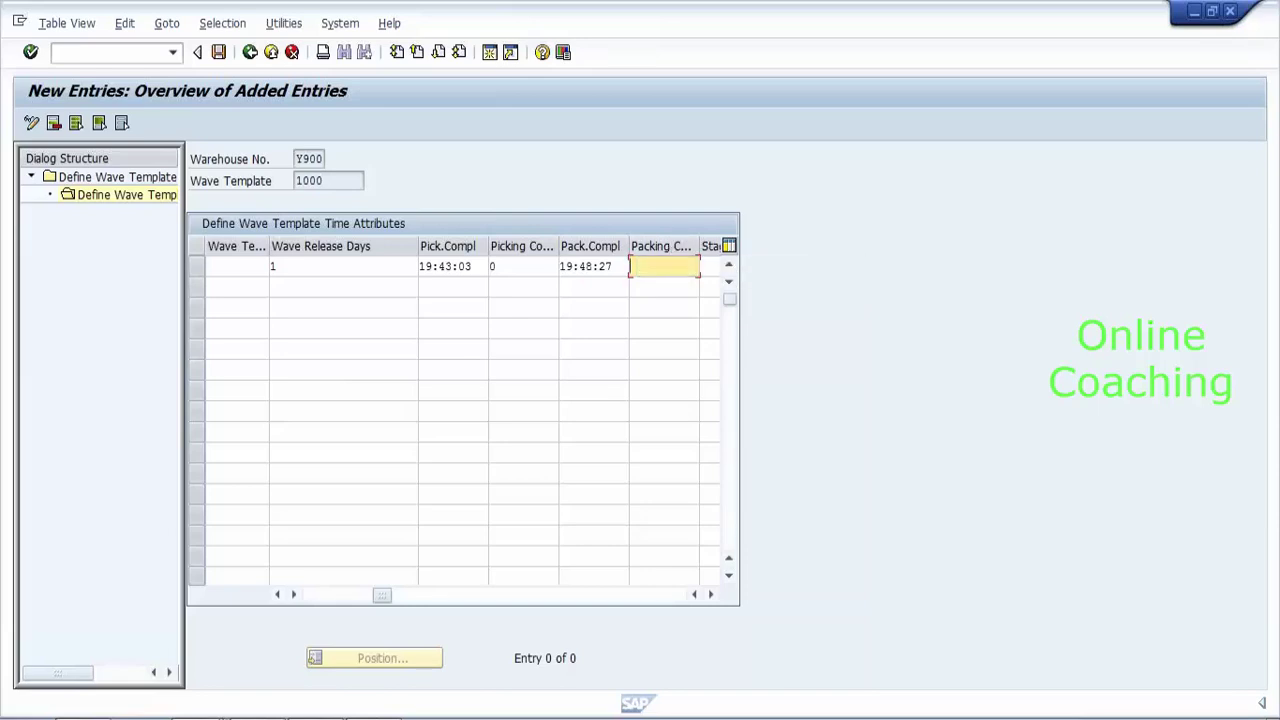
type("0")
Set the wave completion time of the first row to 19:48:41.
left_click(711, 595)
left_click(711, 595)
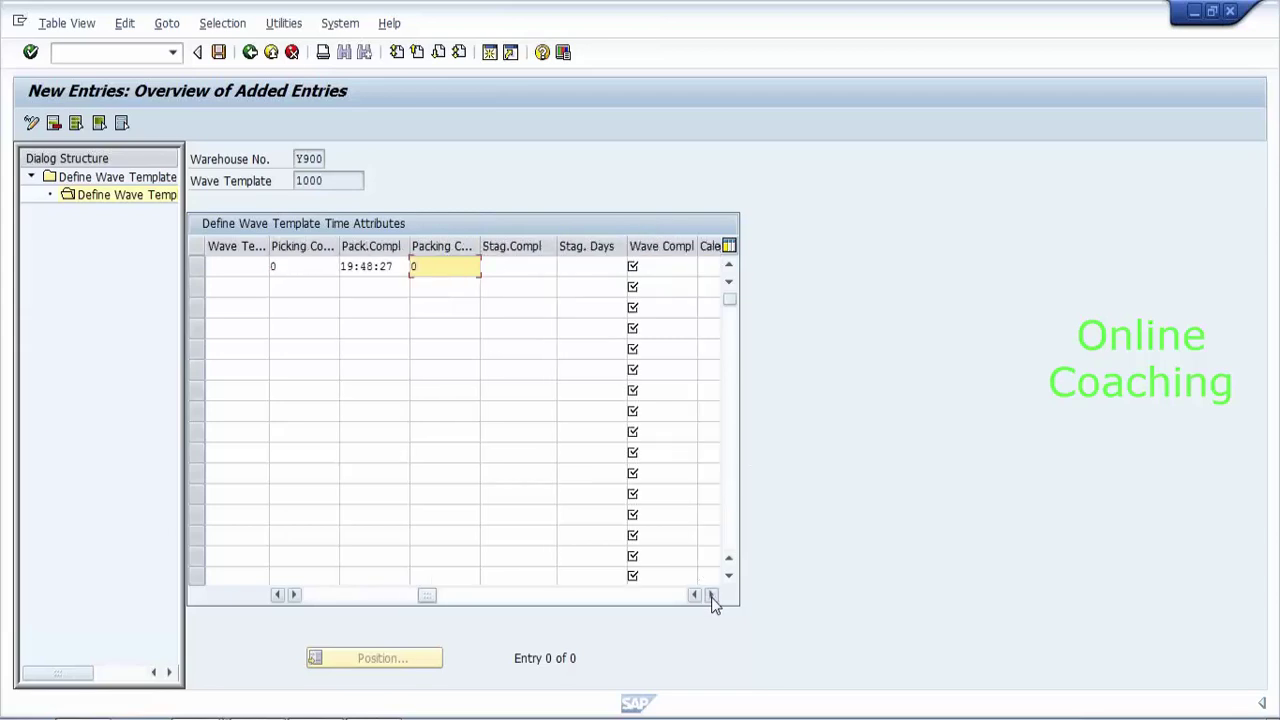
left_click(711, 595)
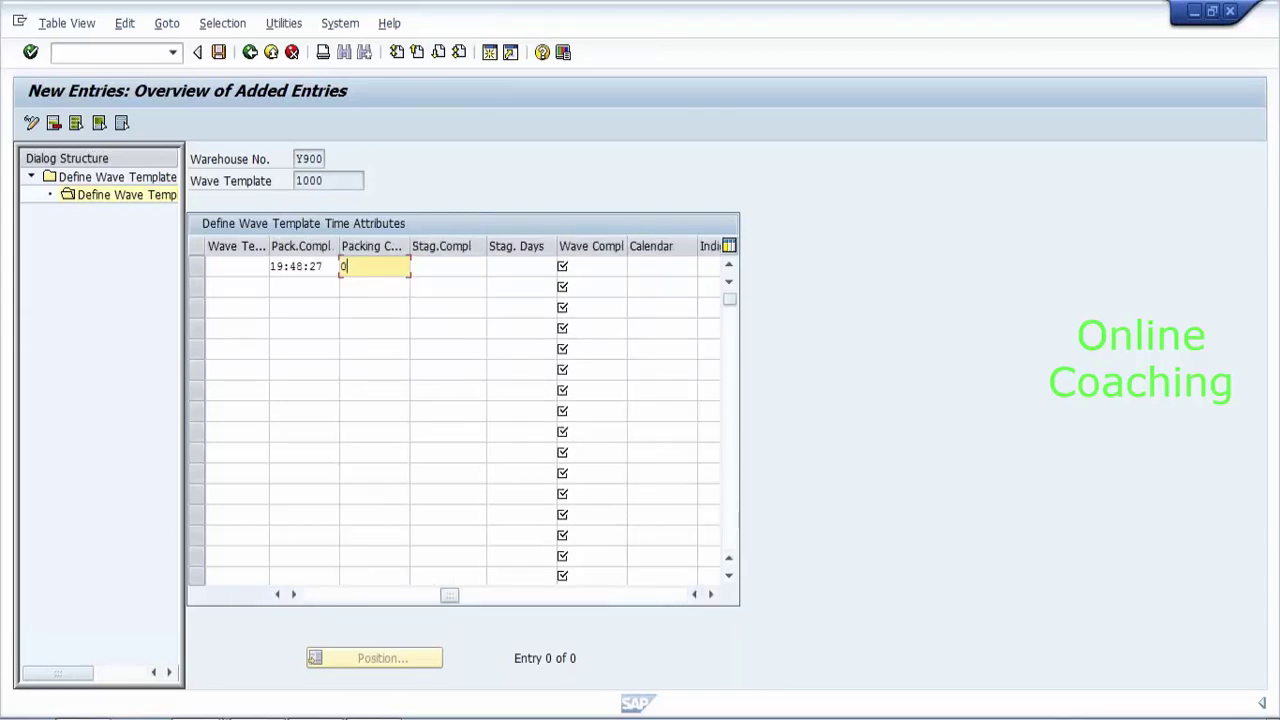
left_click(610, 266)
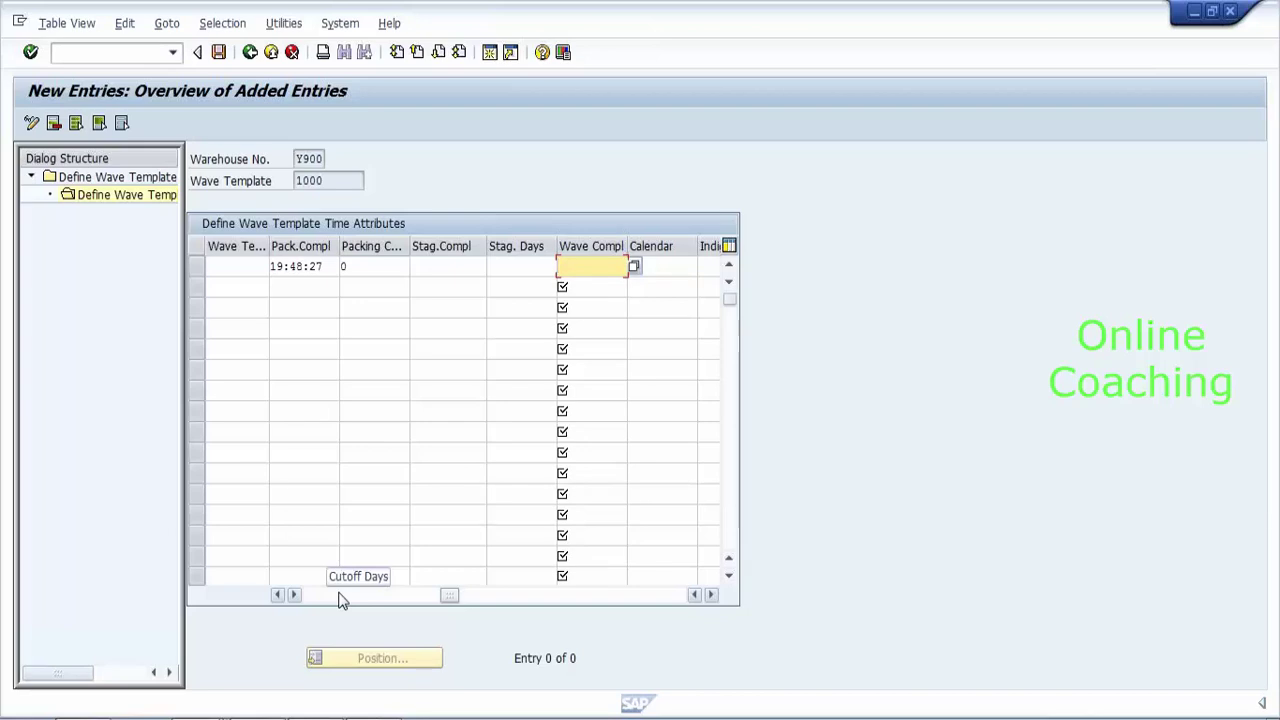
left_click(636, 267)
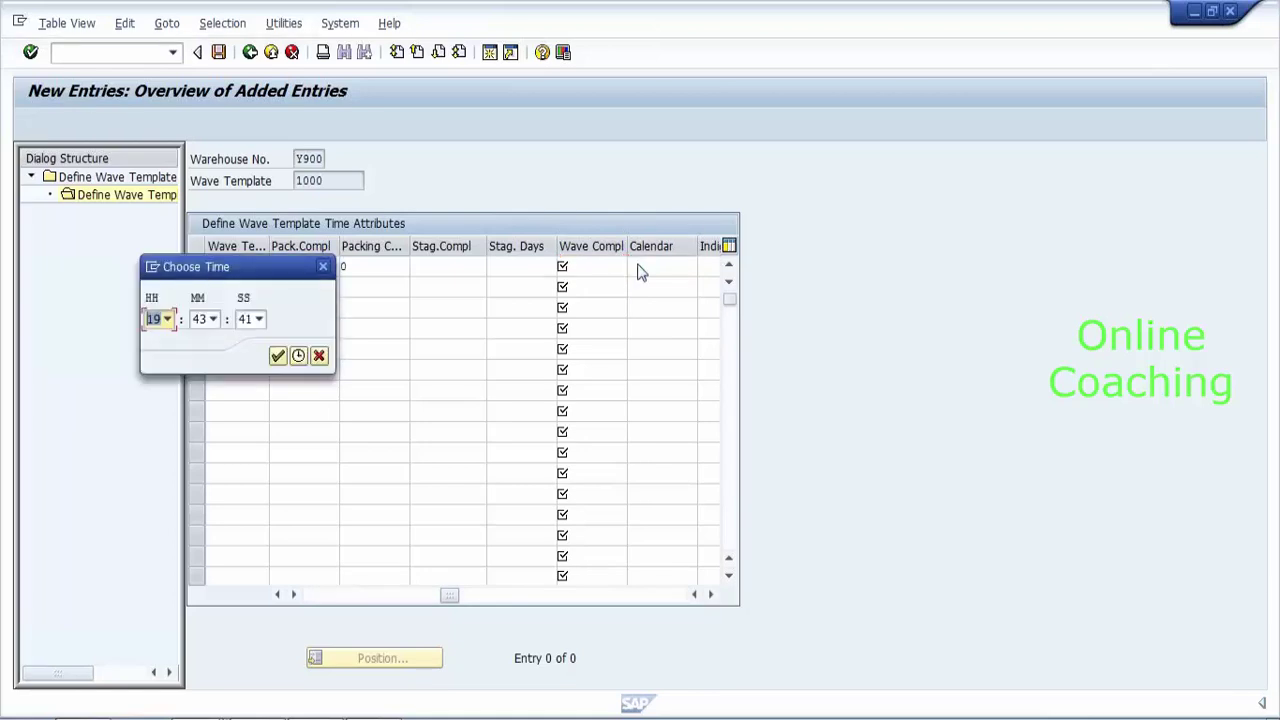
left_click(277, 357)
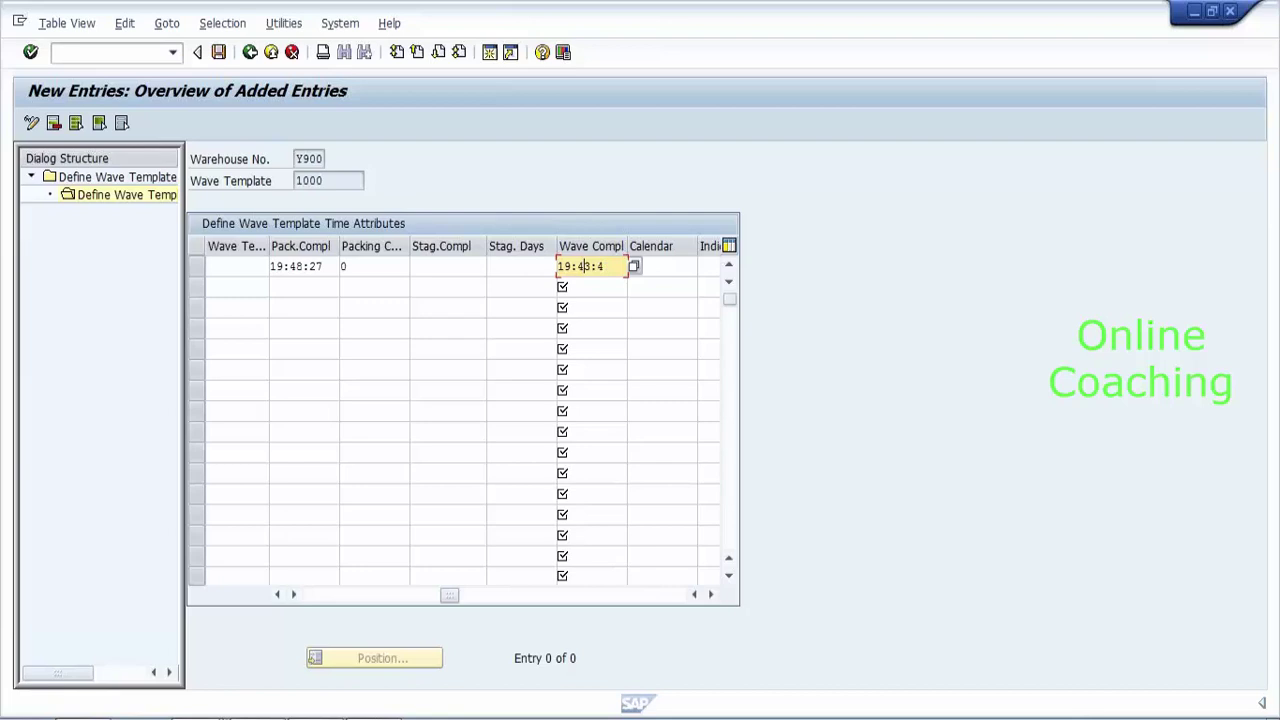
type("8")
Review the first row's time attributes, from the cutoff and release times through to the staging area and capacity profile columns.
left_click(362, 596)
left_click(327, 595)
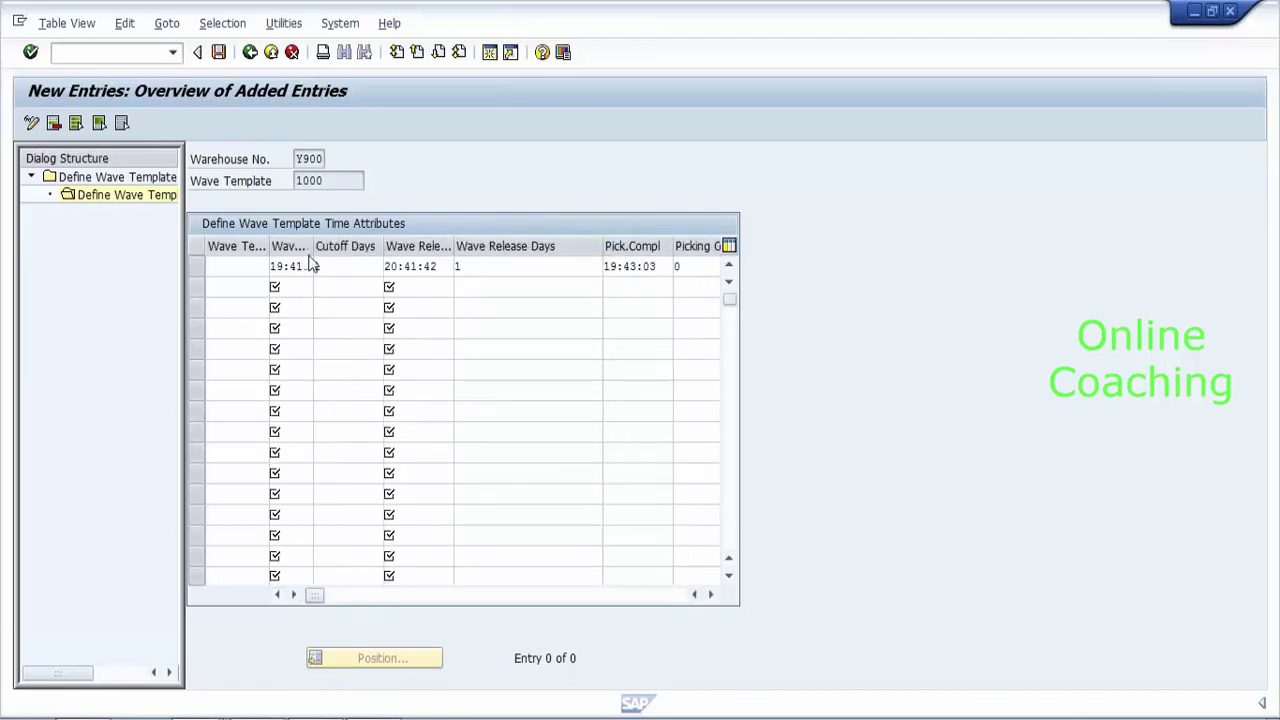
left_click(410, 266)
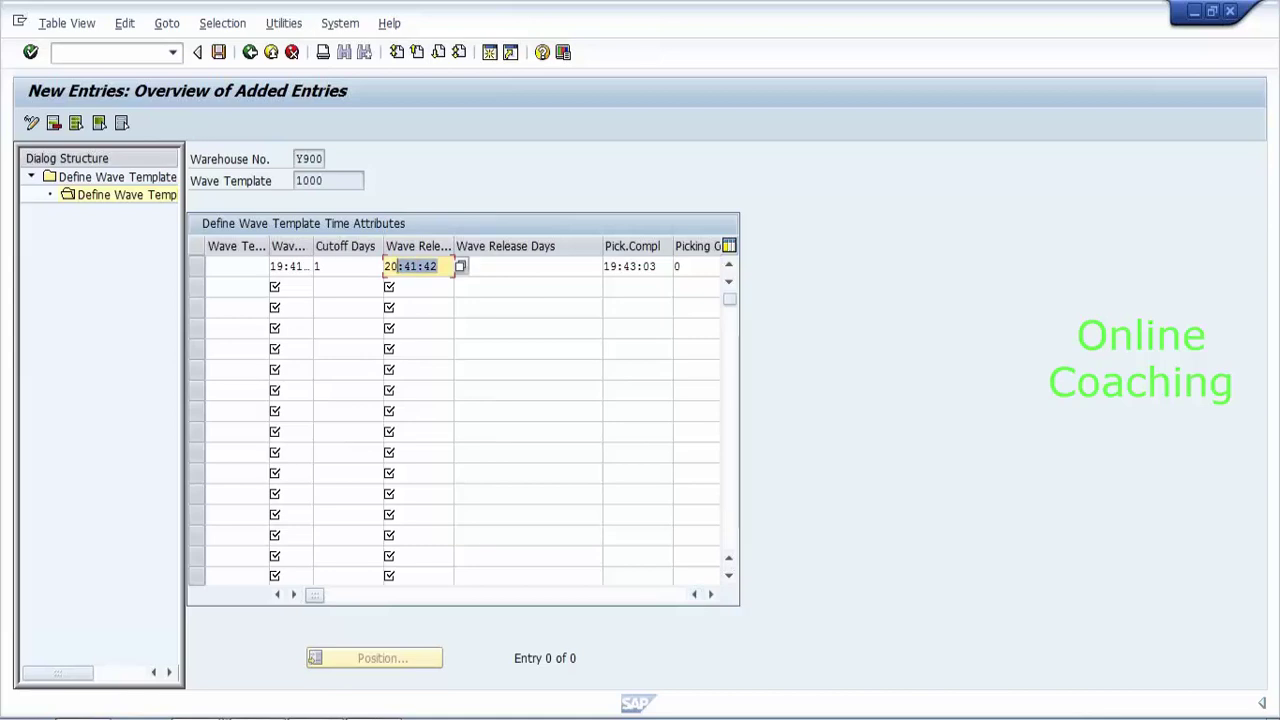
left_click(385, 266)
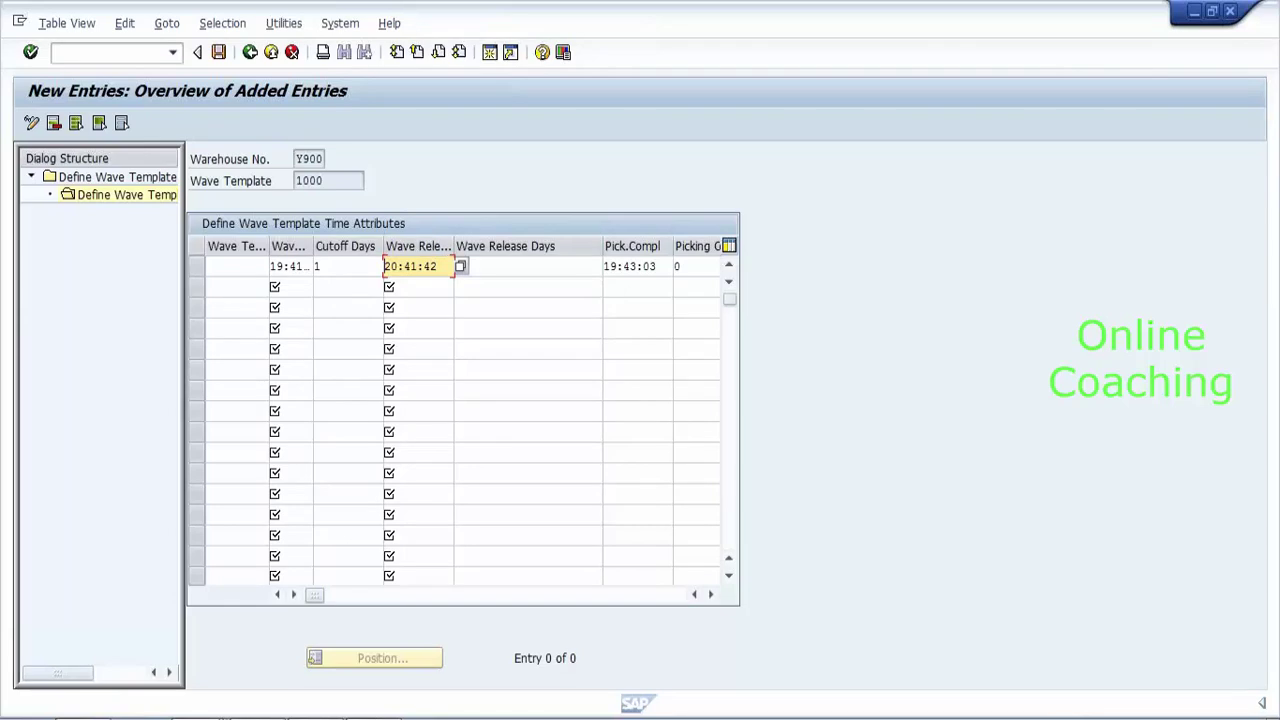
left_click(713, 594)
left_click(713, 594)
left_click(713, 594)
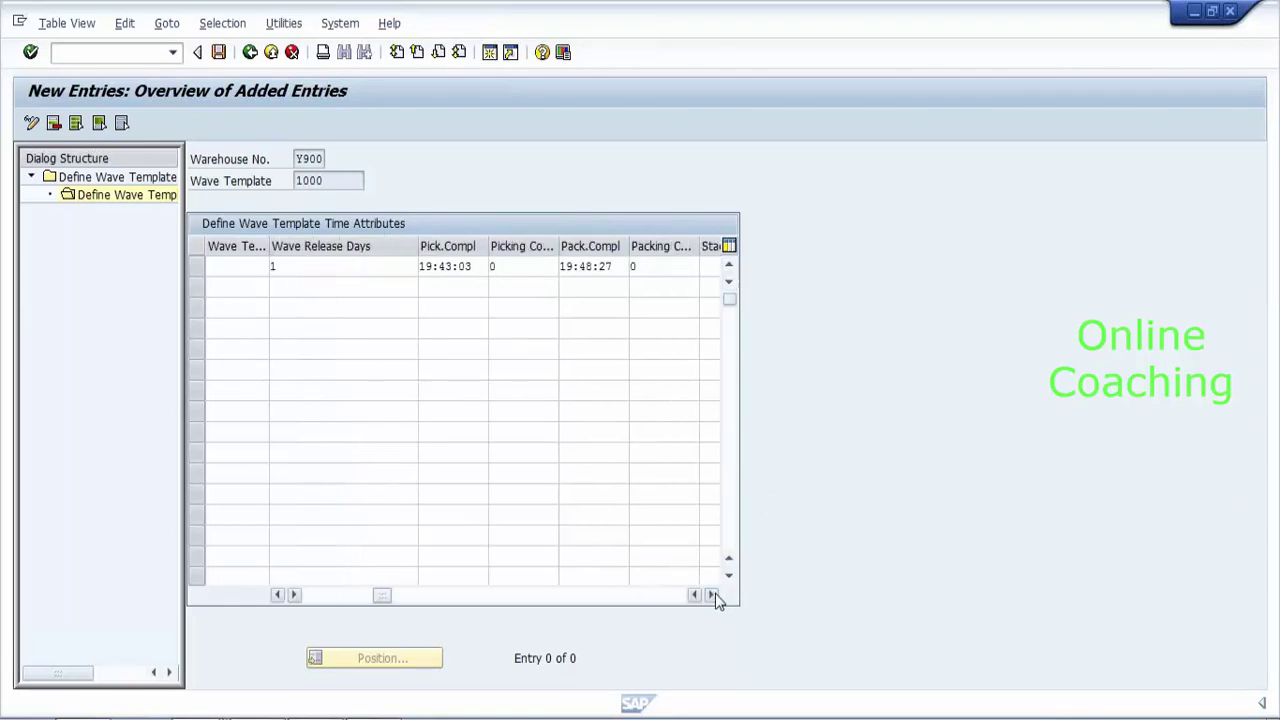
left_click(713, 594)
left_click(713, 594)
left_click(713, 594)
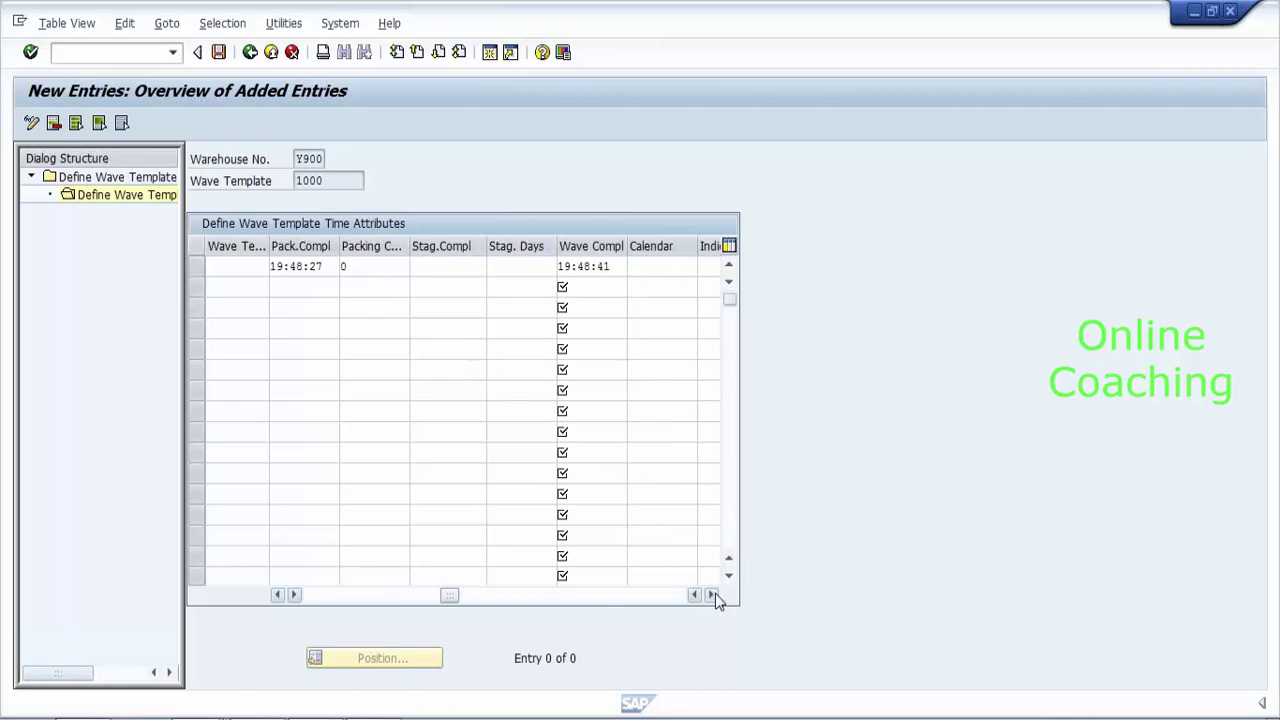
left_click(713, 594)
left_click(713, 594)
left_click(713, 594)
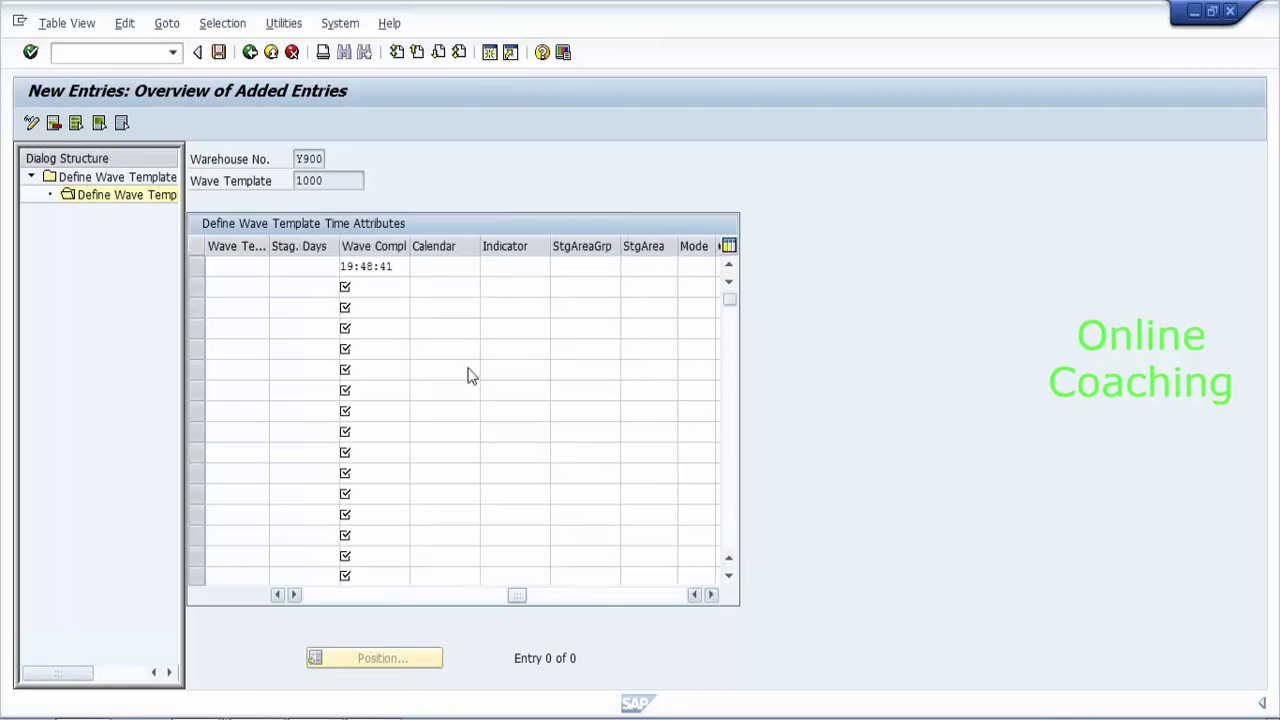
left_click(444, 266)
left_click(585, 266)
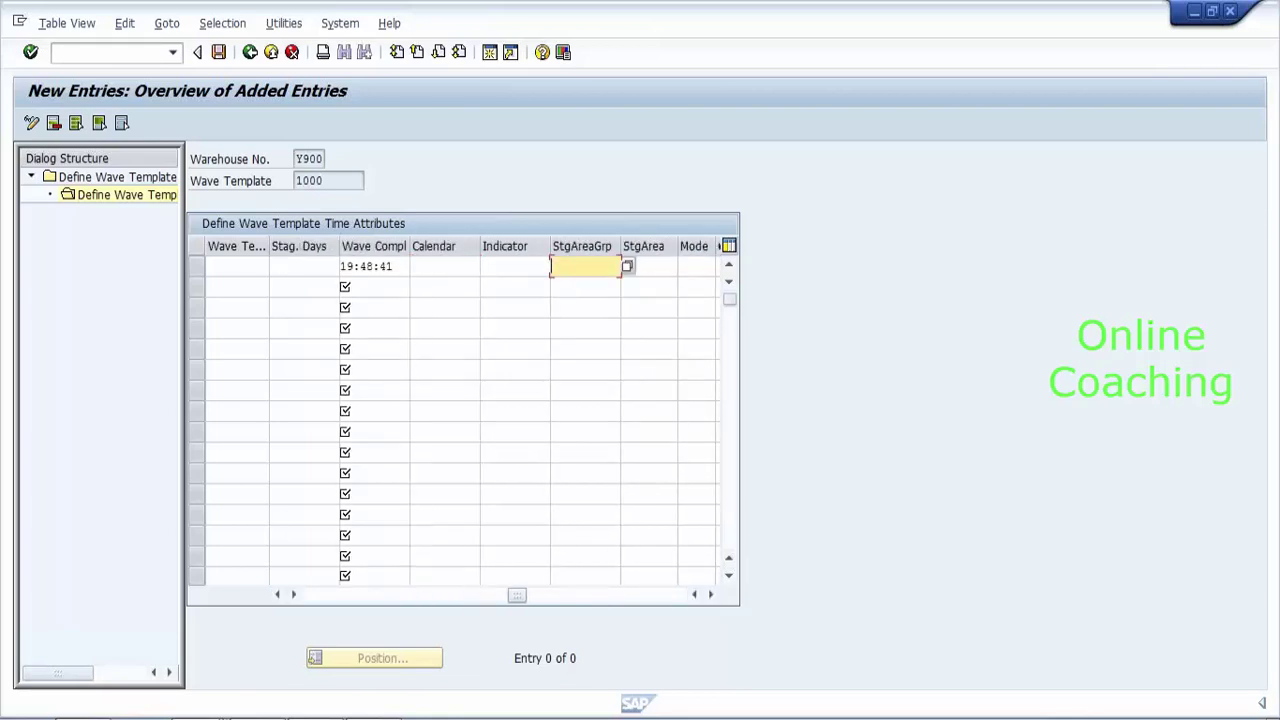
left_click(714, 595)
left_click(714, 595)
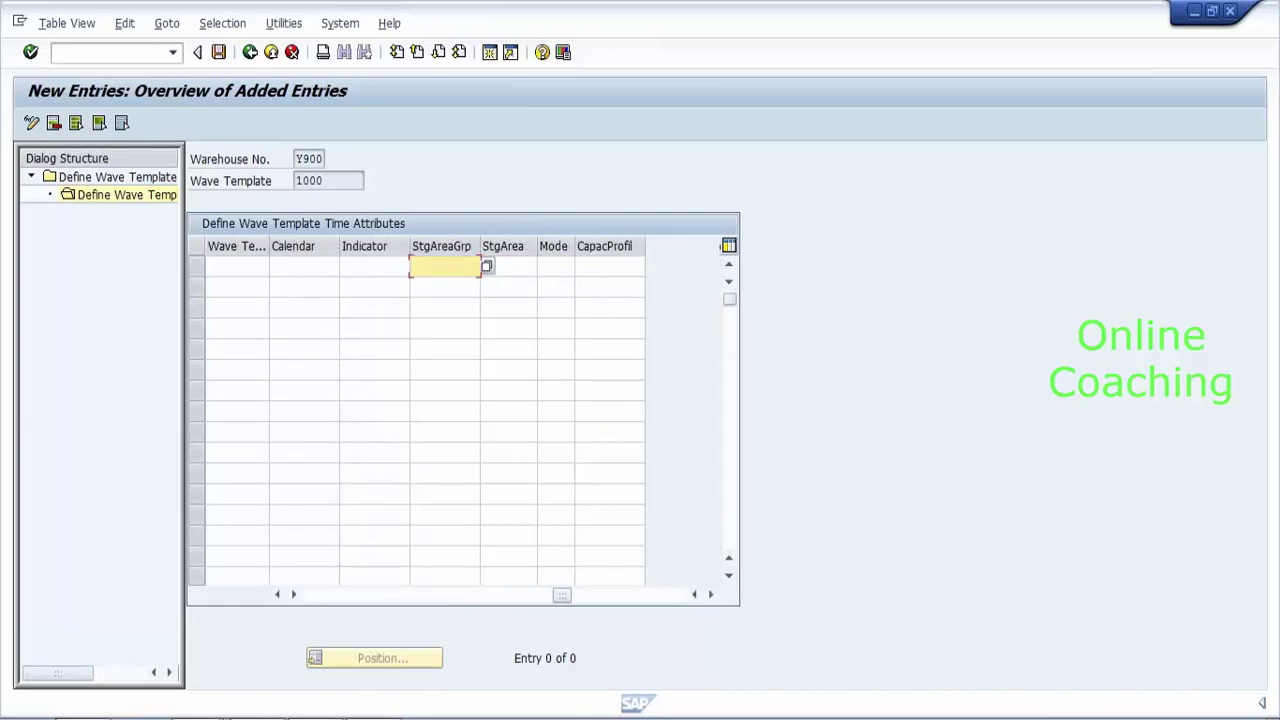
left_click(609, 265)
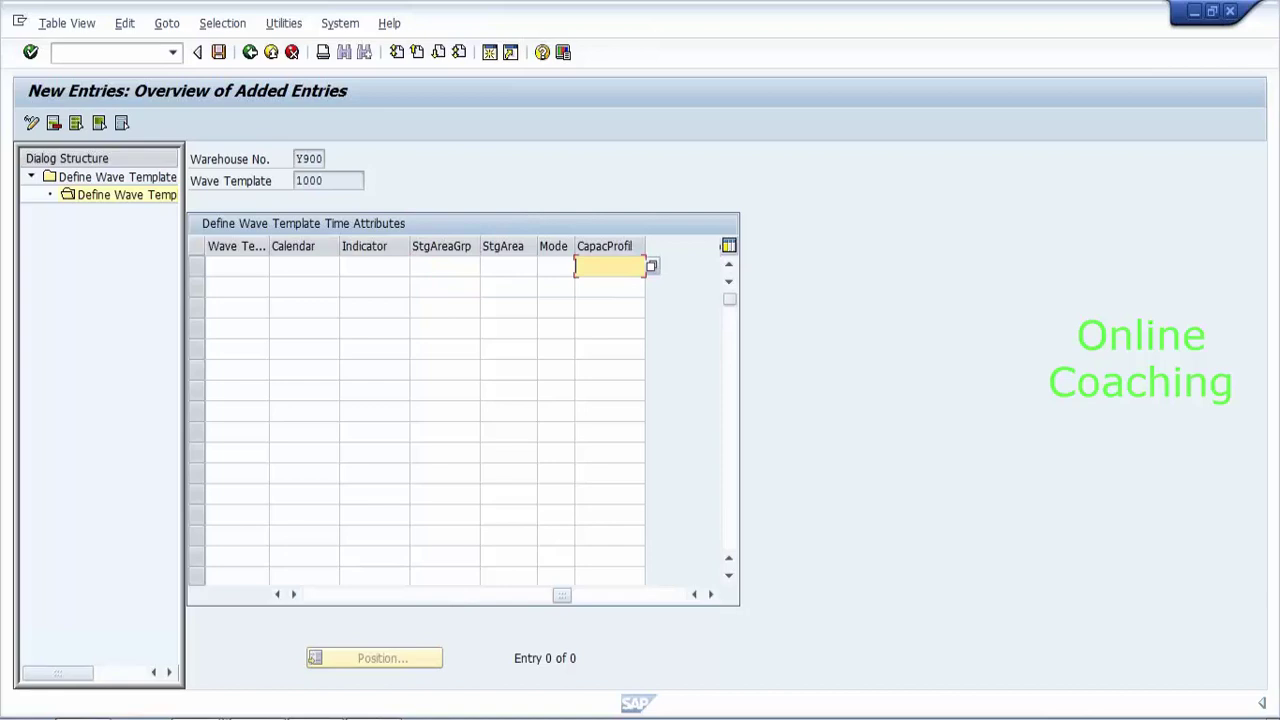
left_click_drag(352, 596, 316, 595)
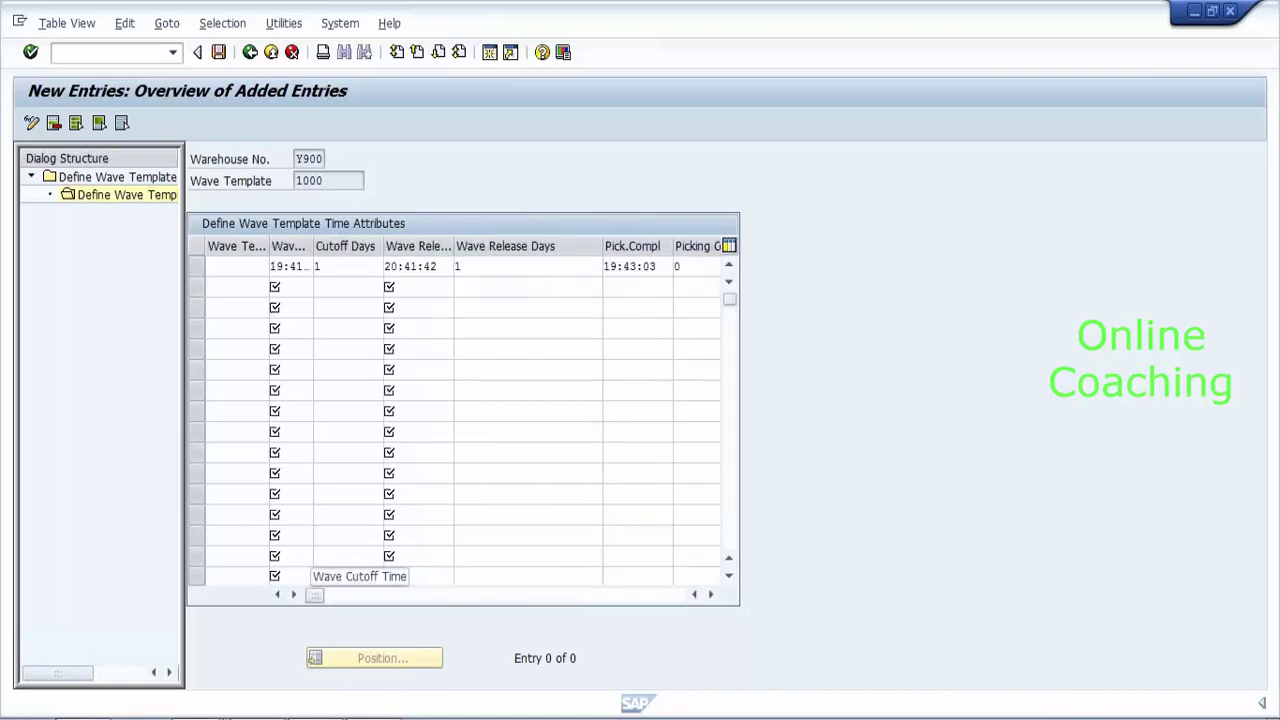
Enter 1000 as the wave template option number of the first row and save the time attributes.
left_click(218, 53)
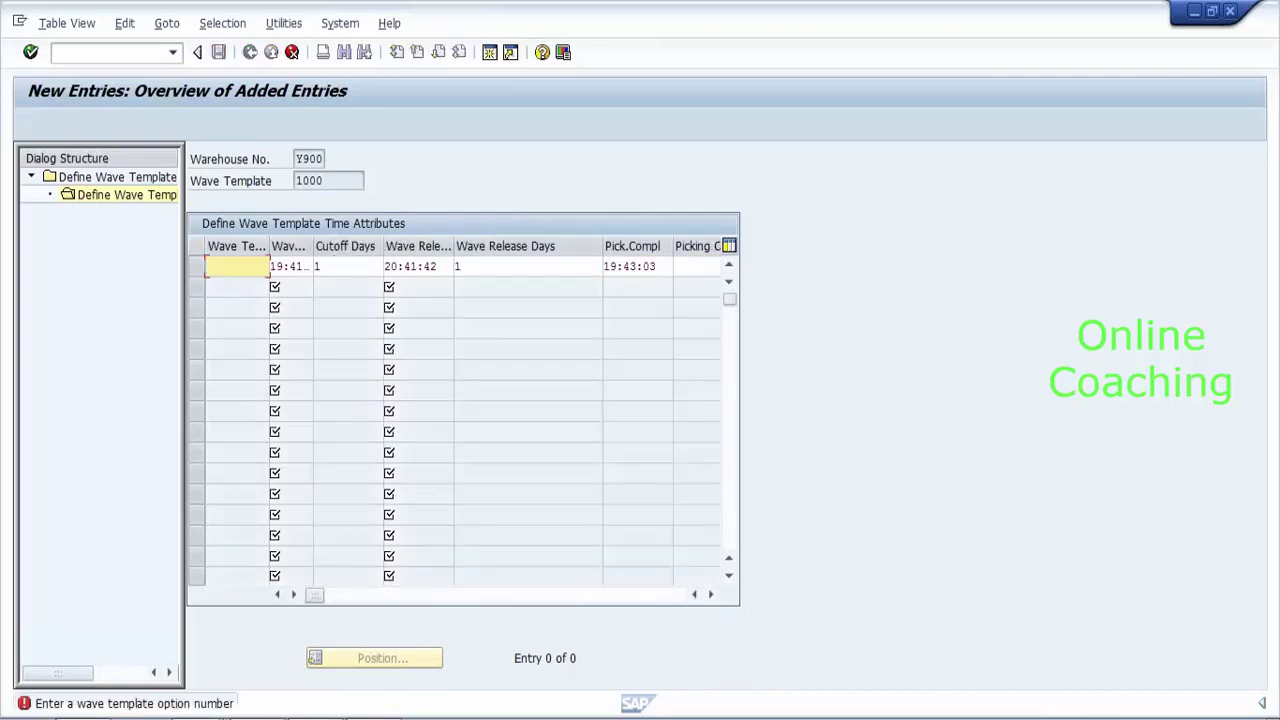
type("1000")
key("ctrl+s")
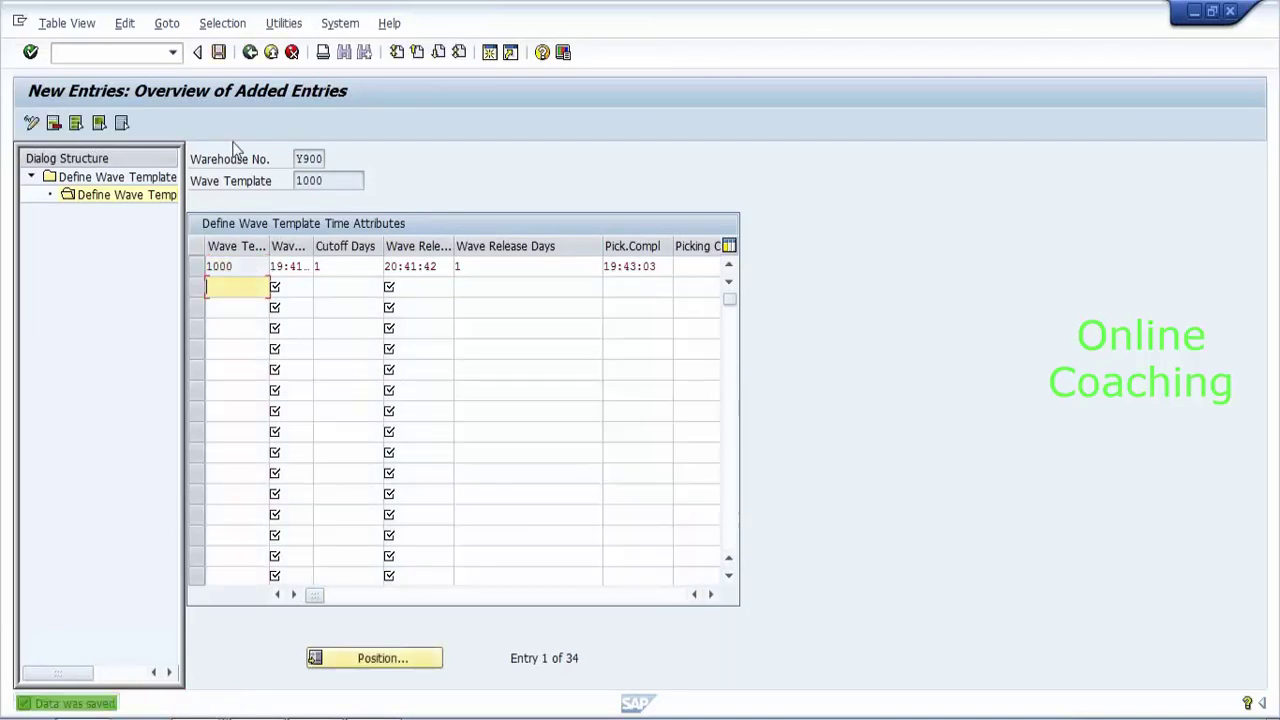
left_click(218, 53)
left_click(218, 53)
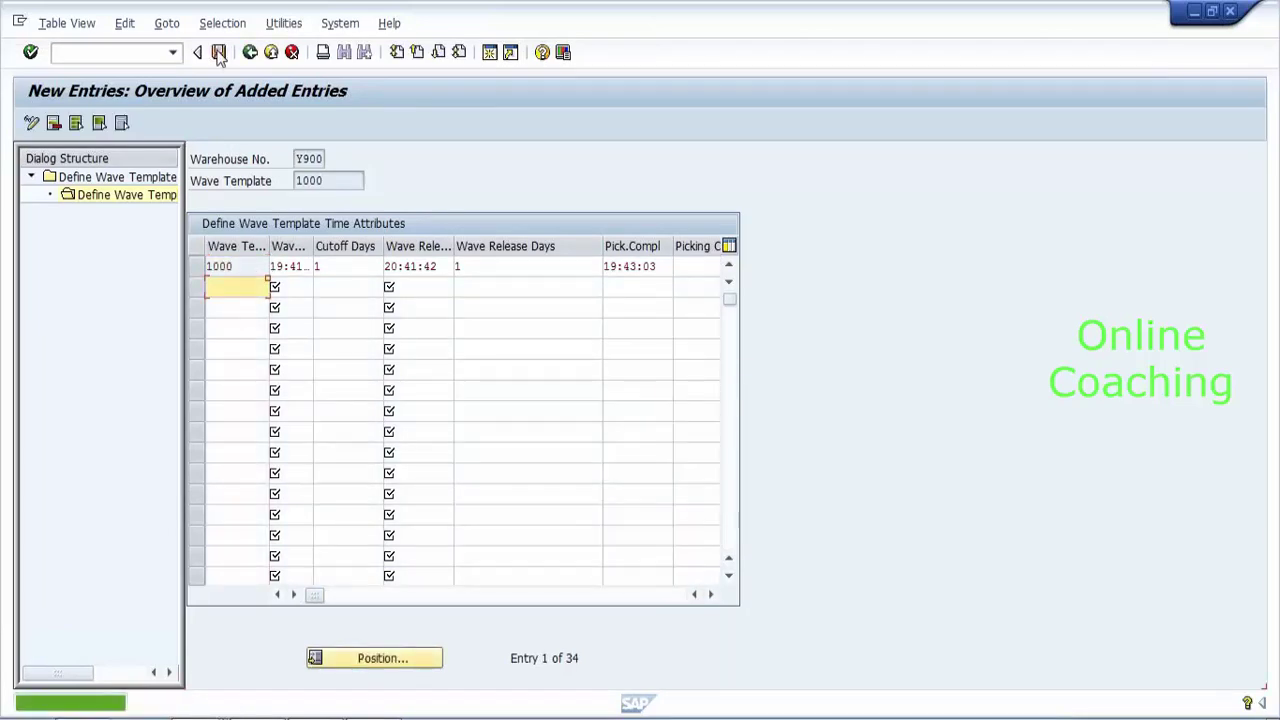
Leave wave template maintenance and open wave management with transaction /n/scwm/wave.
left_click(249, 54)
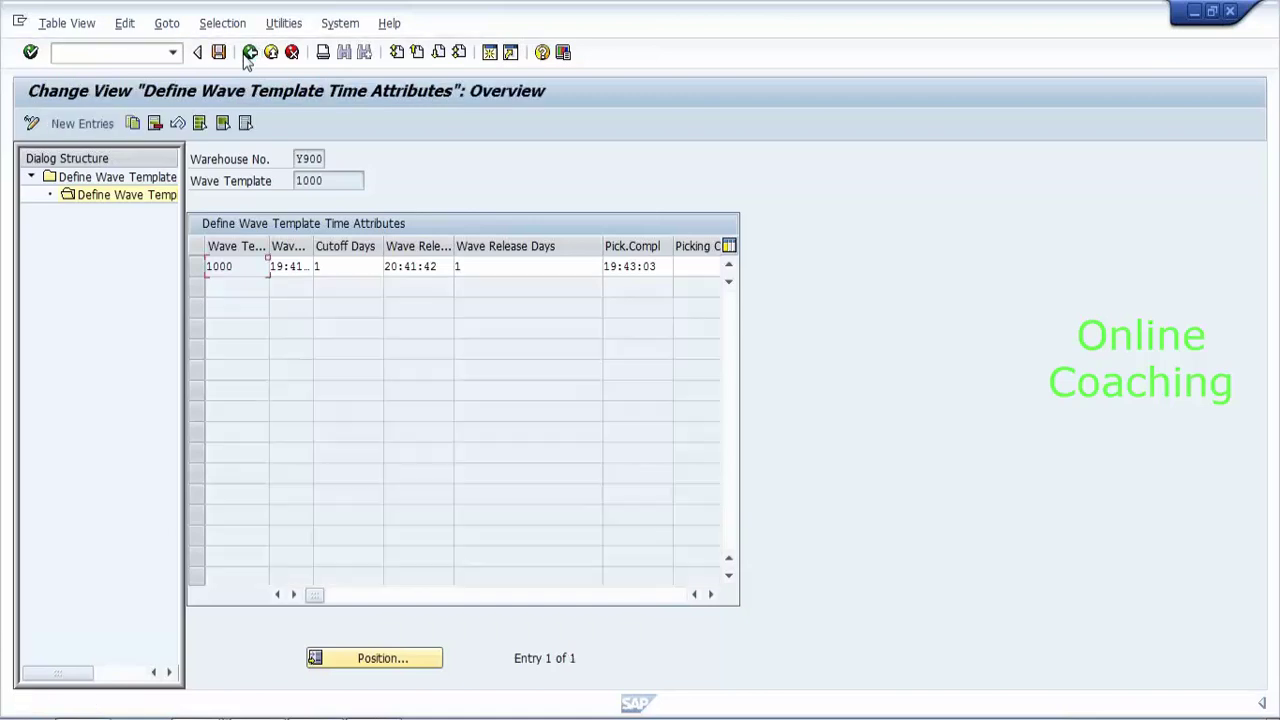
left_click(249, 54)
left_click(249, 54)
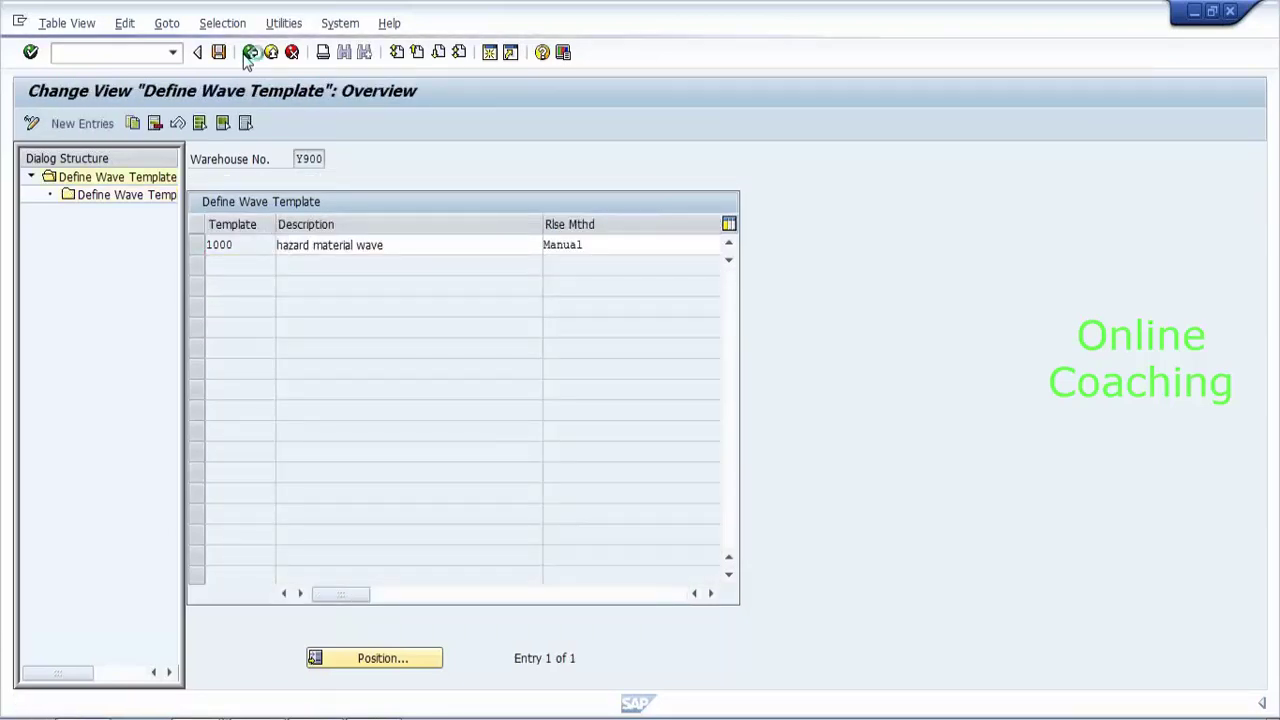
left_click(249, 54)
type("/n/scw")
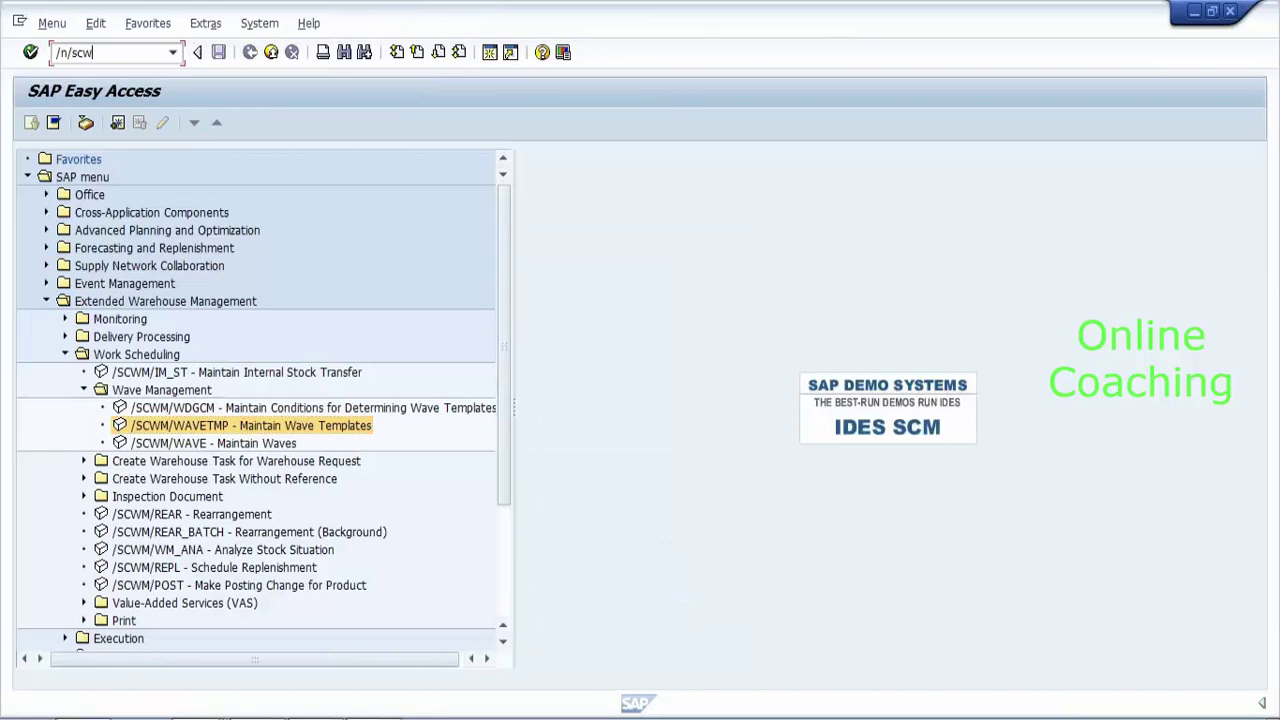
type("m/wave")
key("Return")
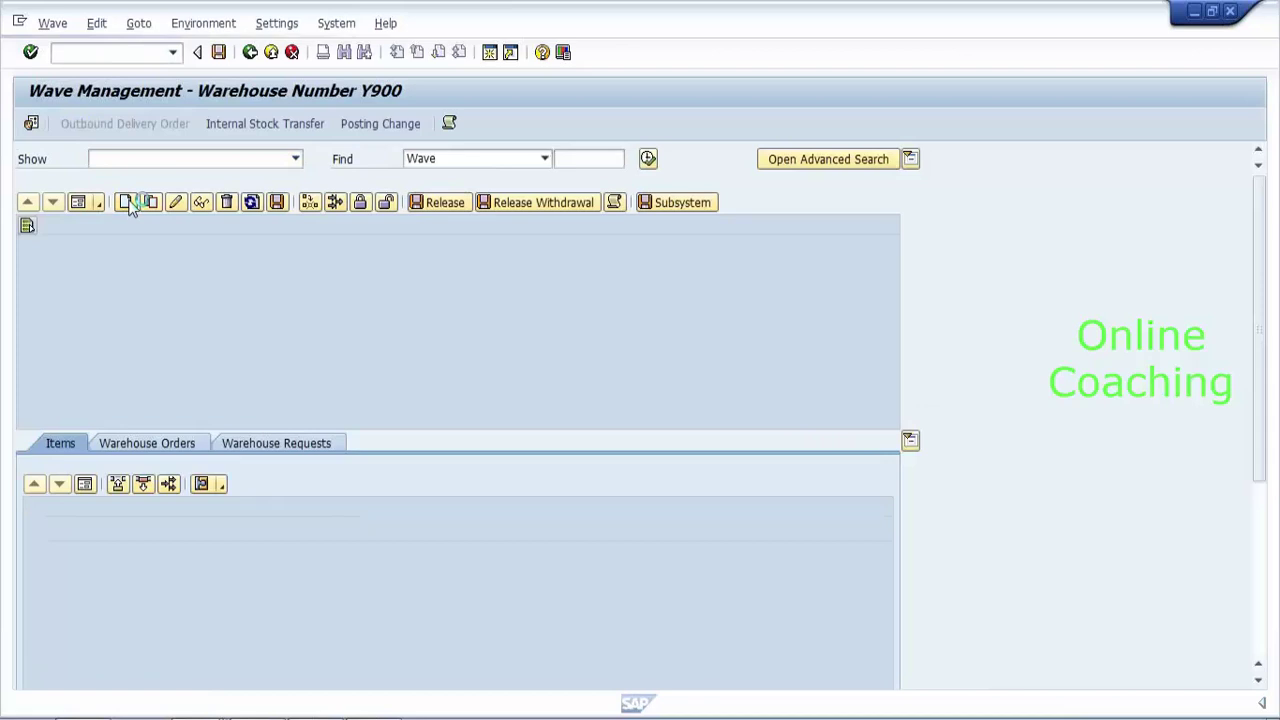
Create a new wave for warehouse Y900 and assign wave template 1000 in its header data.
left_click(126, 202)
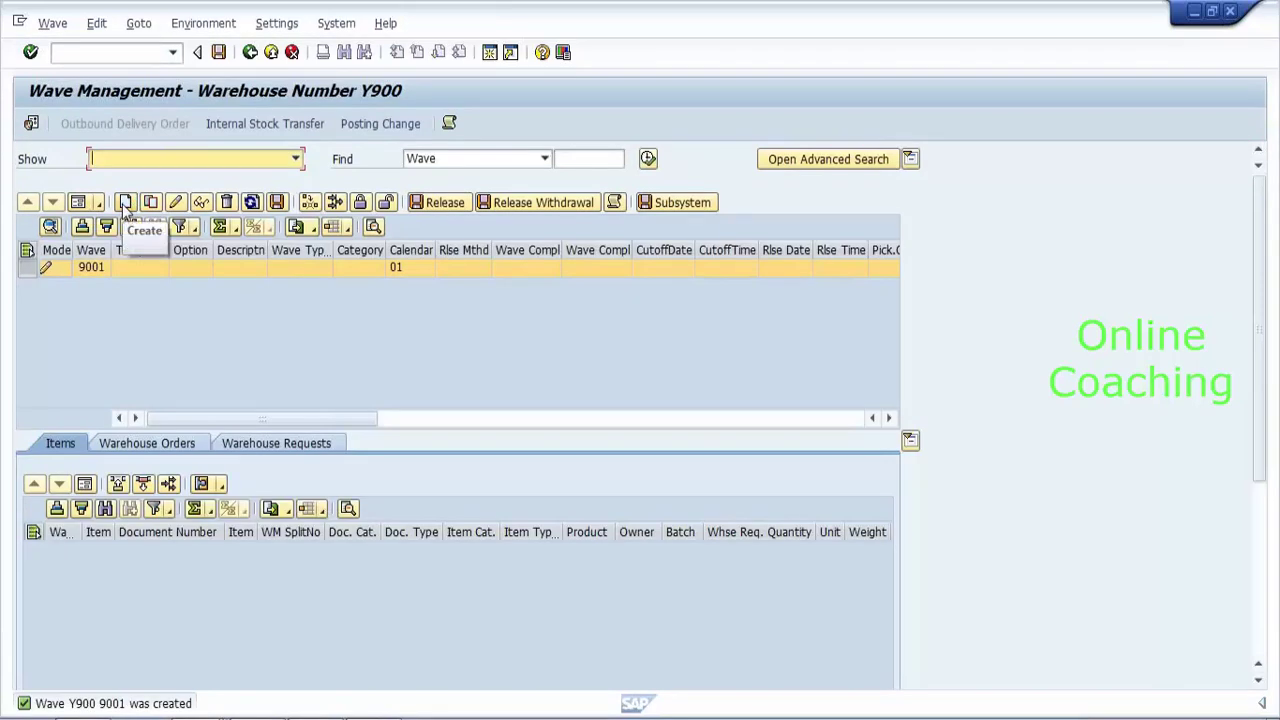
left_click(79, 203)
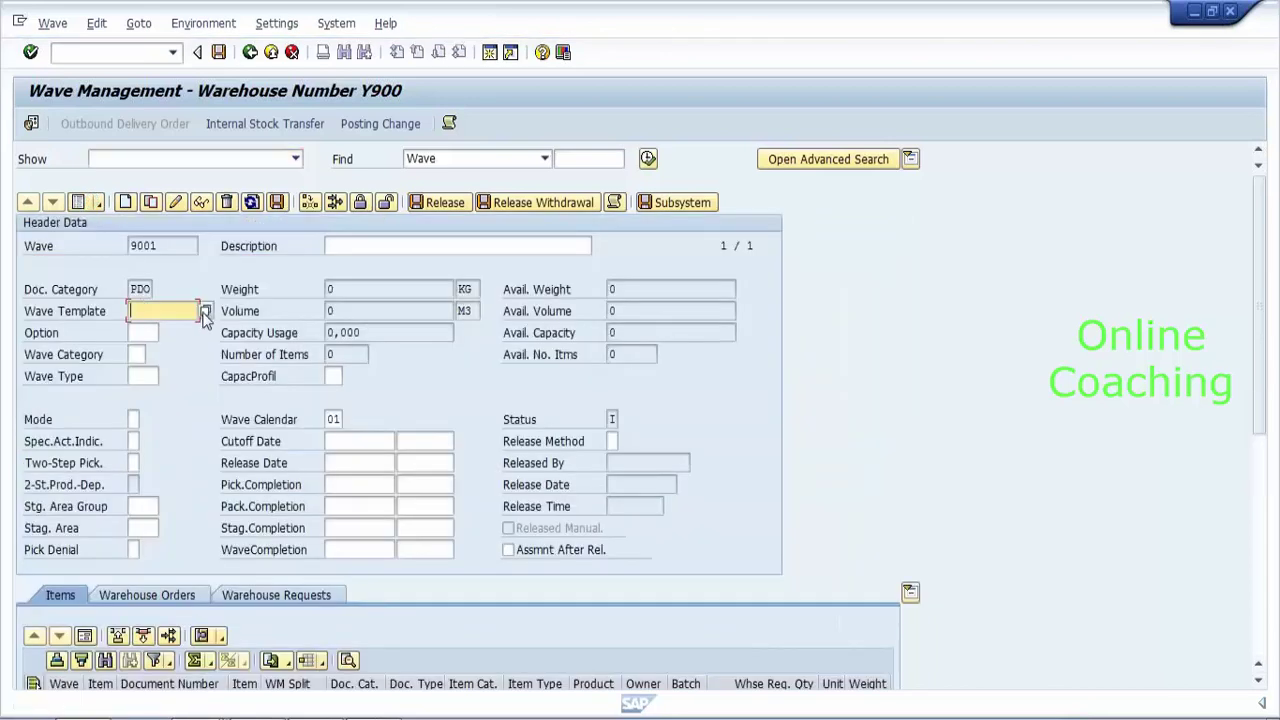
left_click(205, 312)
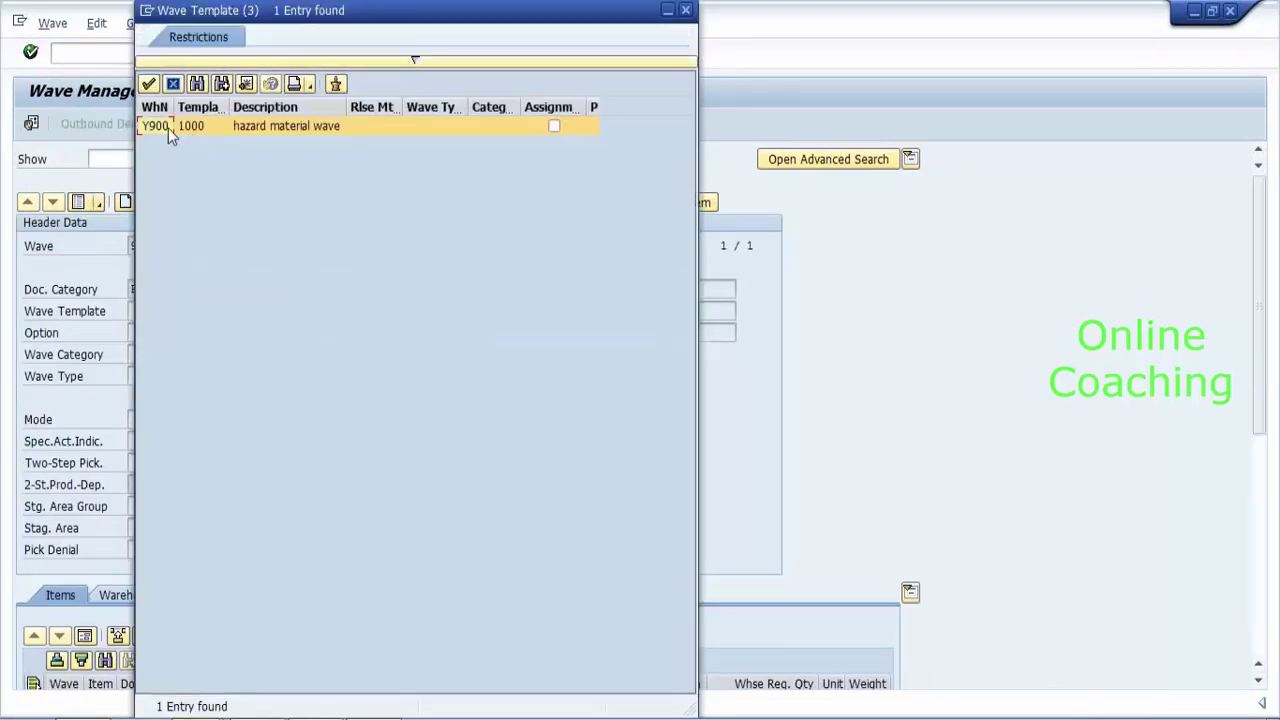
double_click(168, 128)
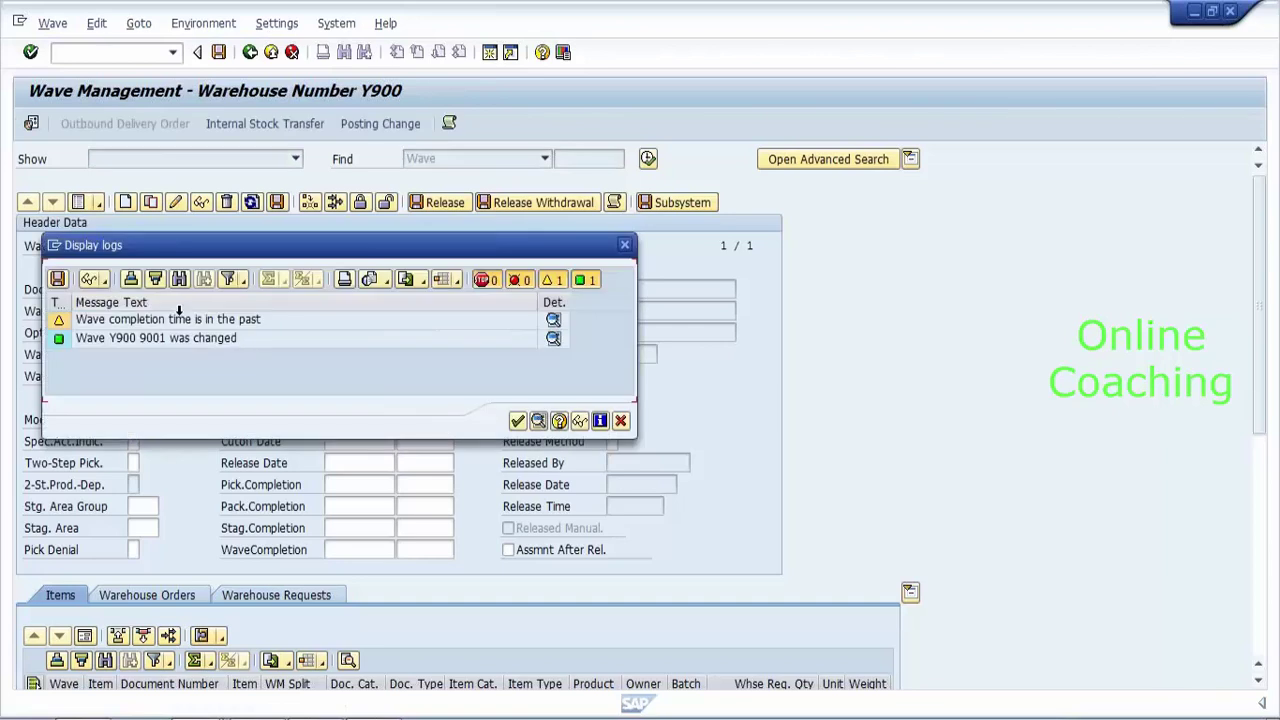
left_click(517, 421)
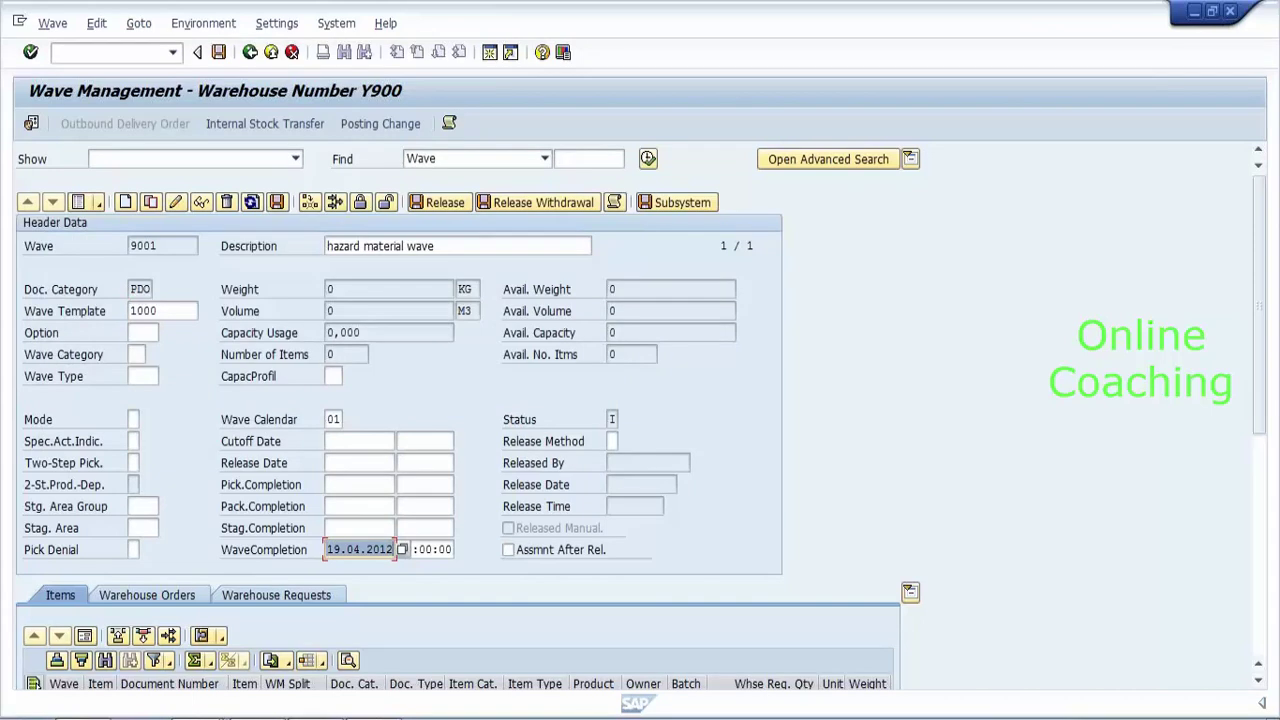
Examine the date and time fields in the wave's header data, including cutoff, picking, staging and wave completion.
key("End")
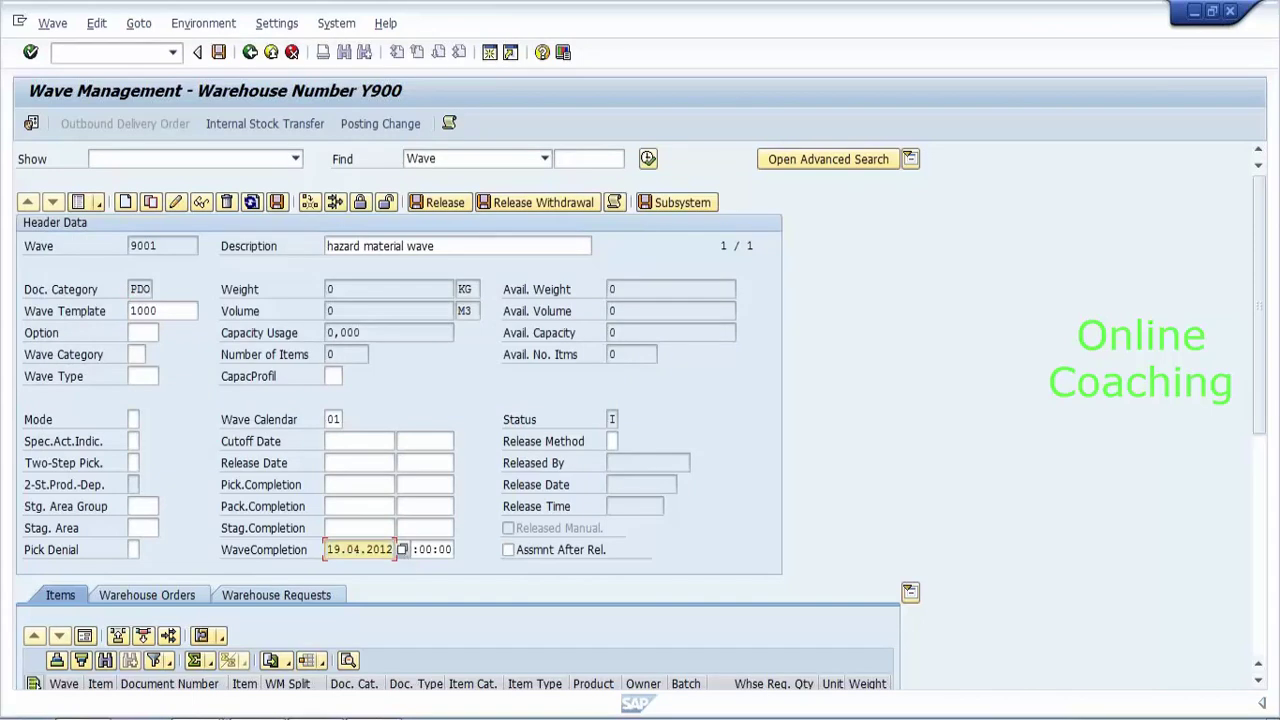
left_click(419, 550)
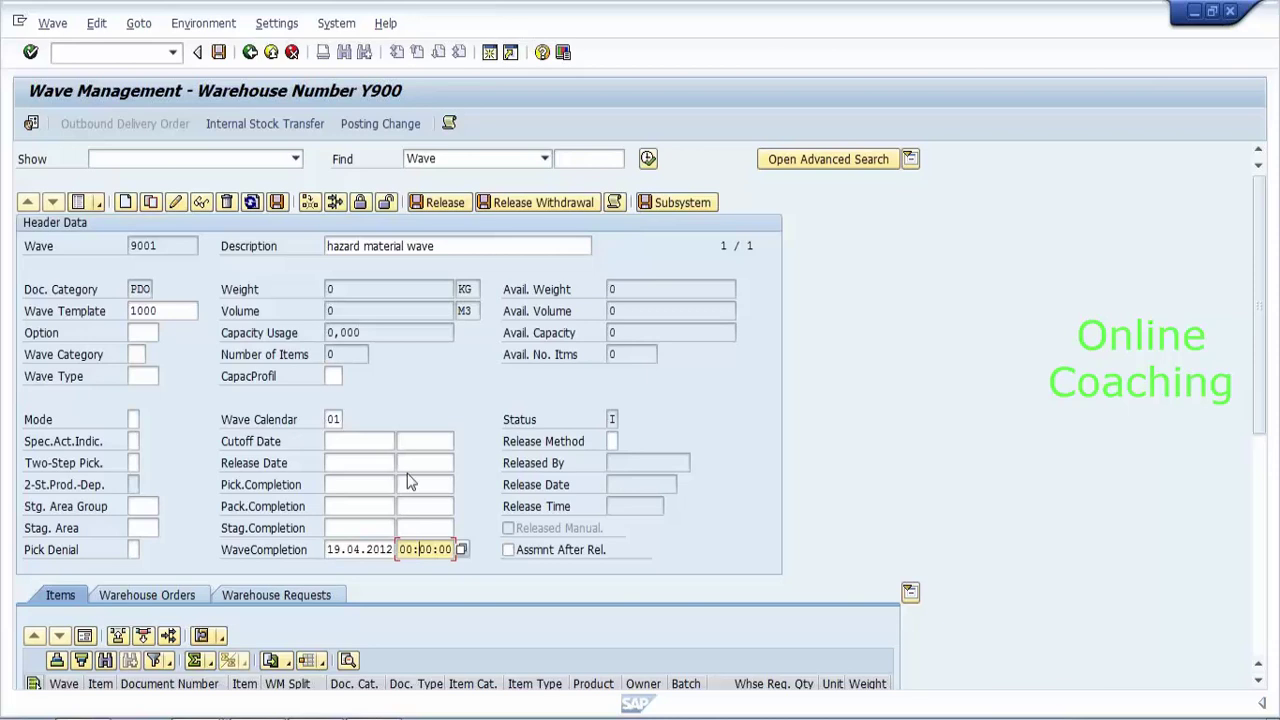
left_click(358, 441)
key("Down")
key("Down")
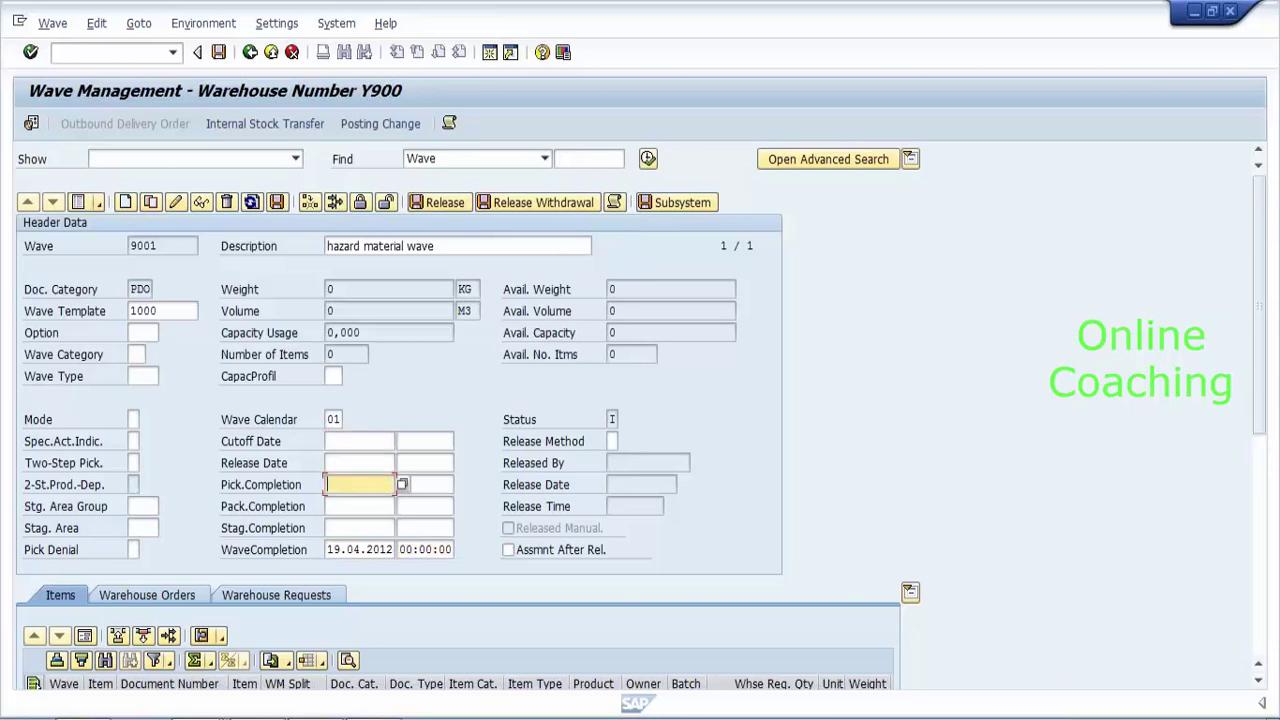
left_click(358, 528)
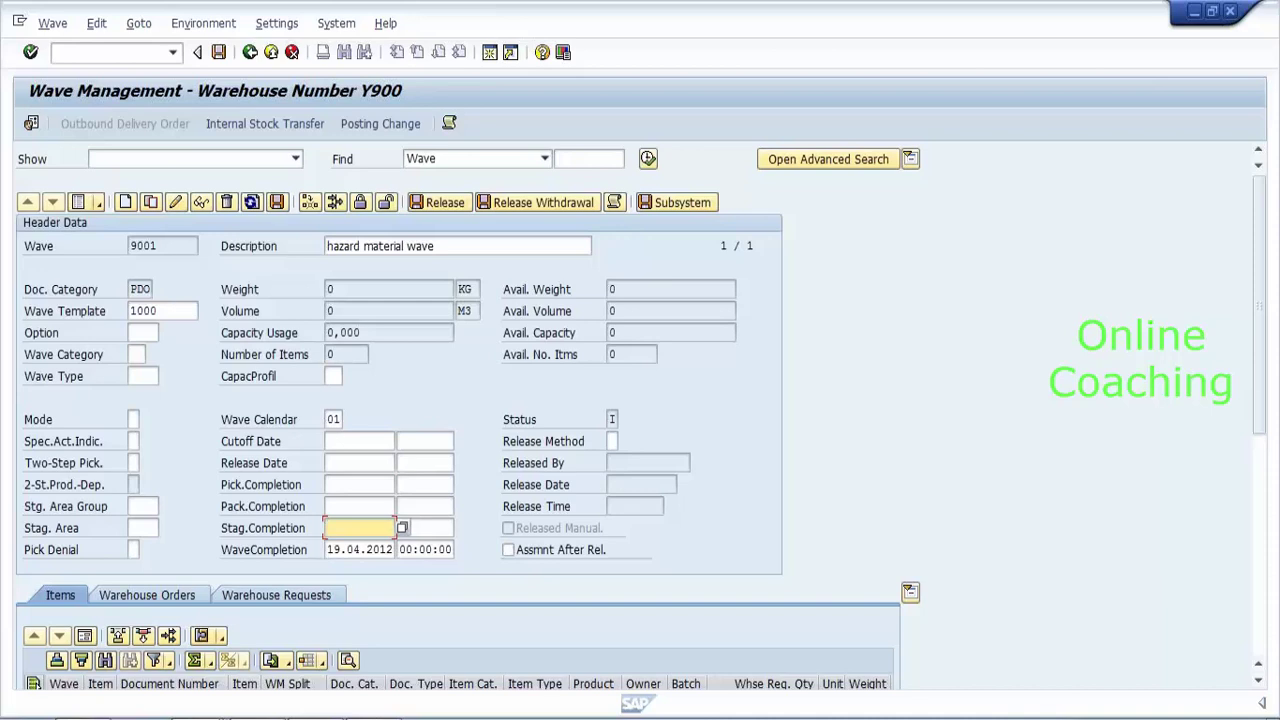
Clear wave template 1000 from the header data of wave 9001.
left_click(150, 311)
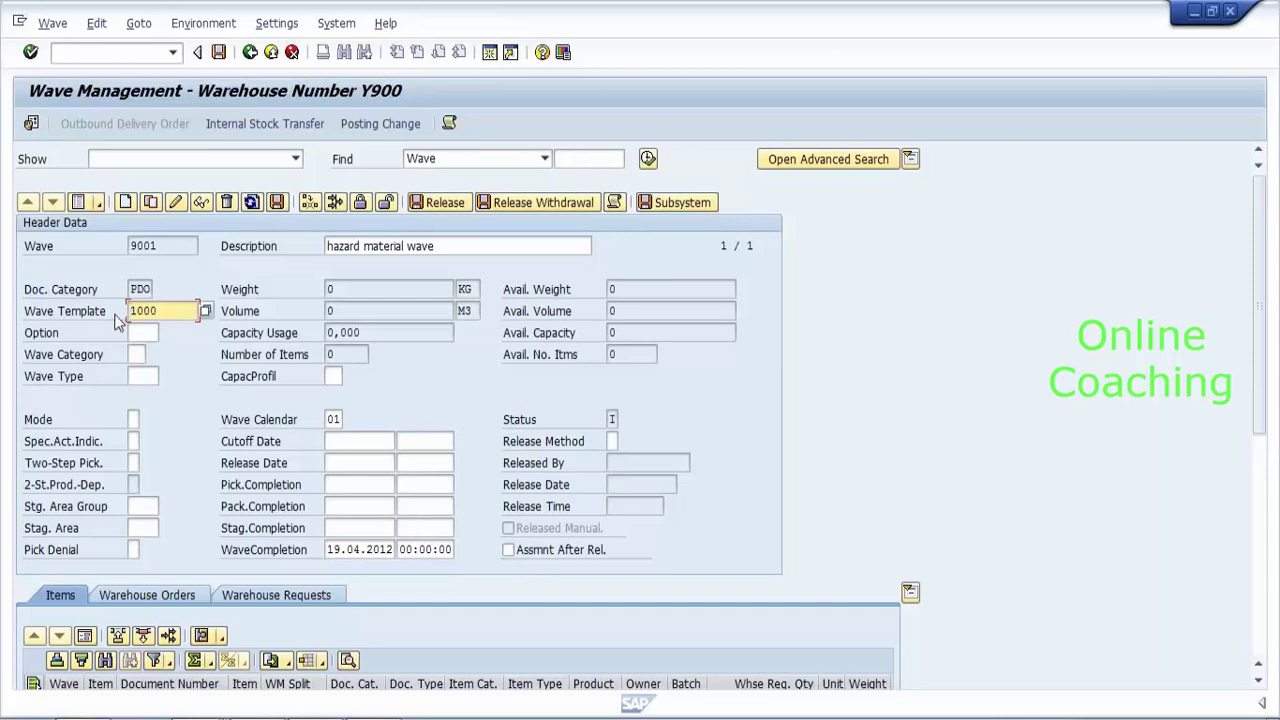
key("Delete")
key("Delete")
key("Delete")
key("Delete")
left_click_drag(158, 246, 129, 246)
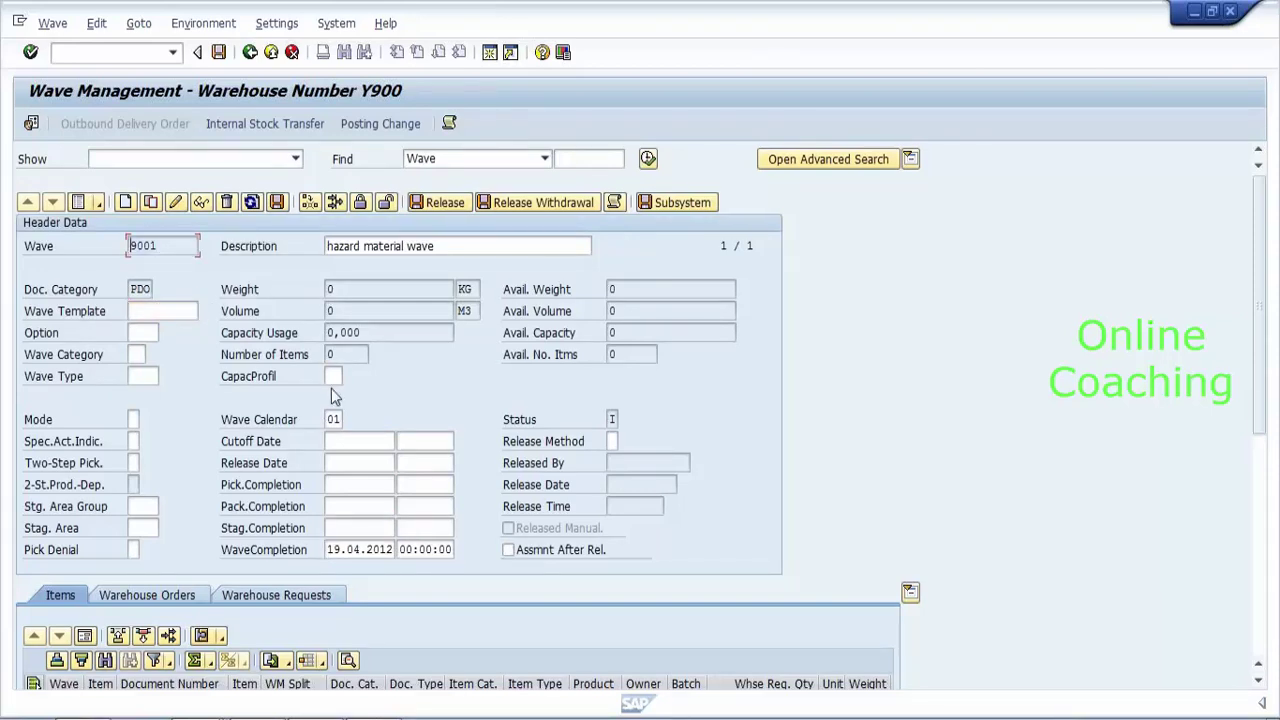
Set the wave's cutoff date to 20.04.2012 and its cutoff time to 08:45:37.
left_click(375, 442)
left_click(401, 441)
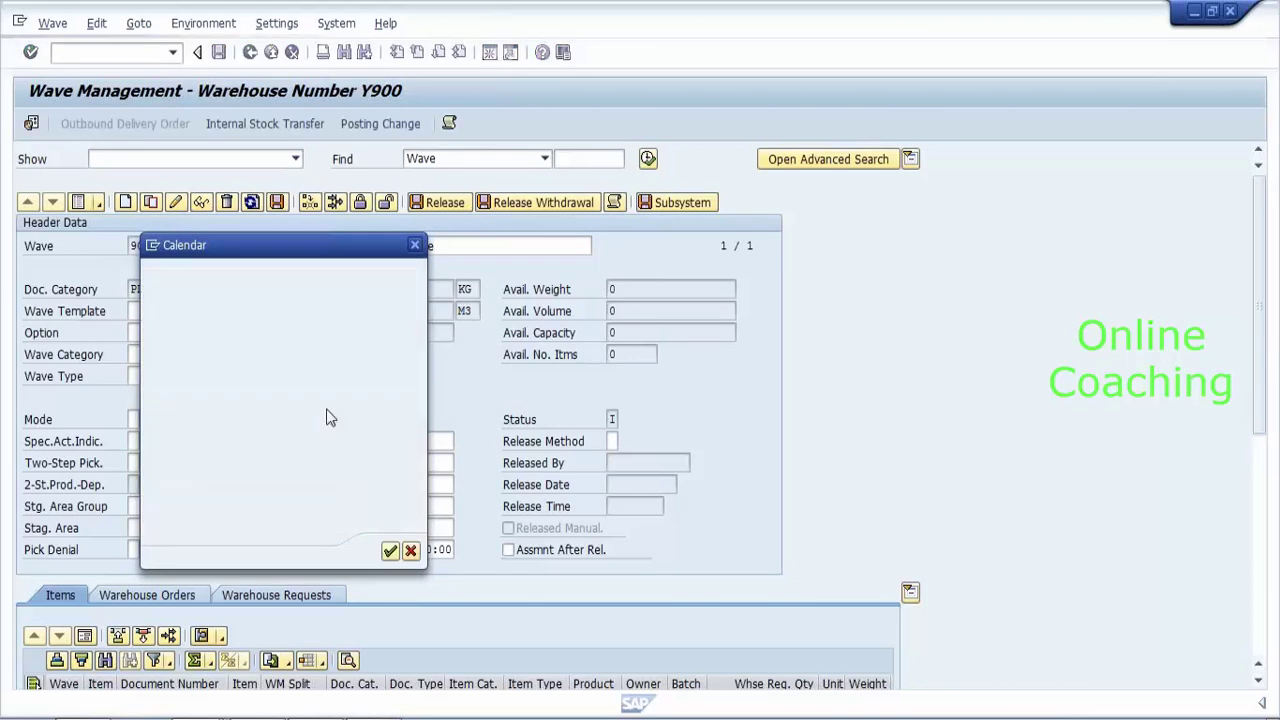
left_click(461, 446)
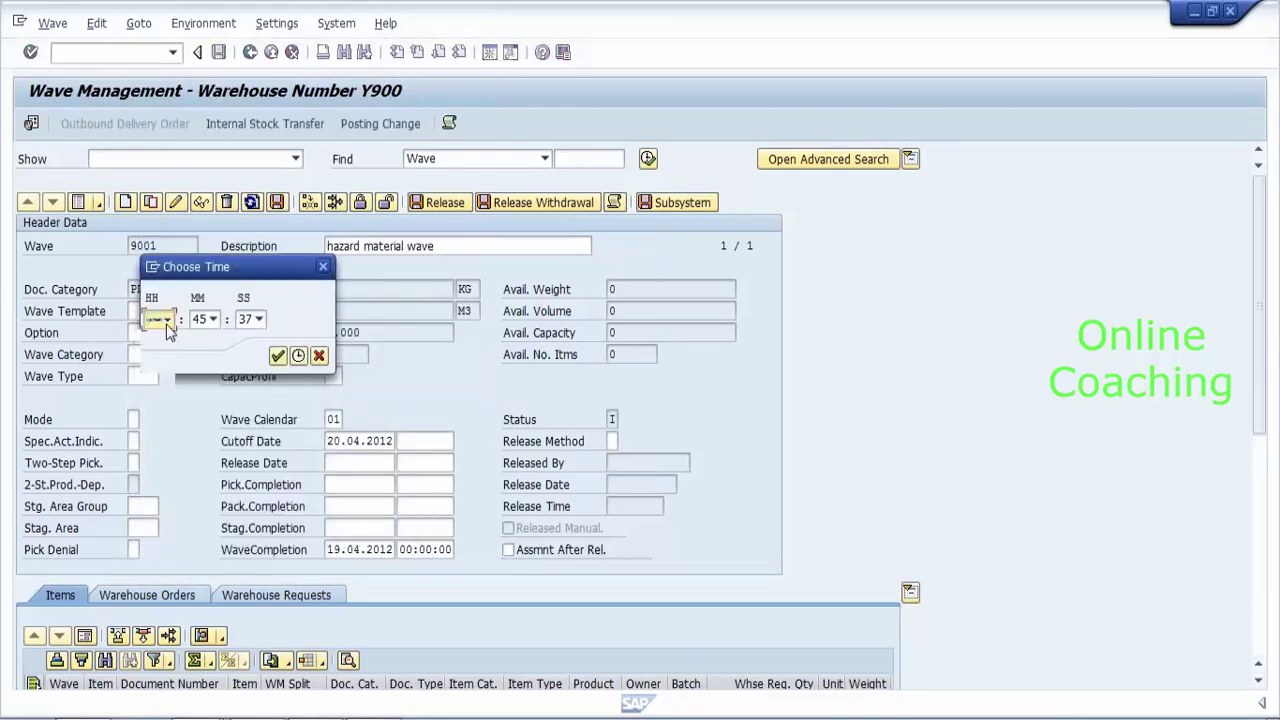
left_click(167, 319)
left_click(147, 369)
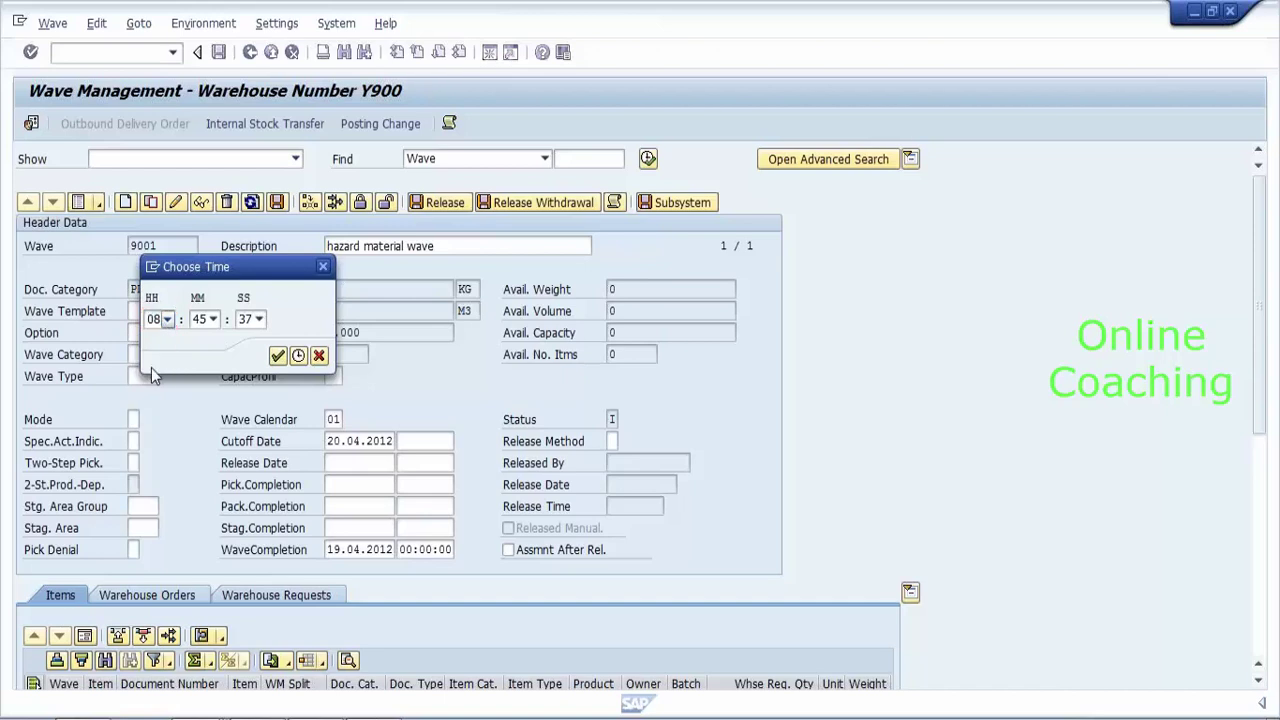
left_click(275, 355)
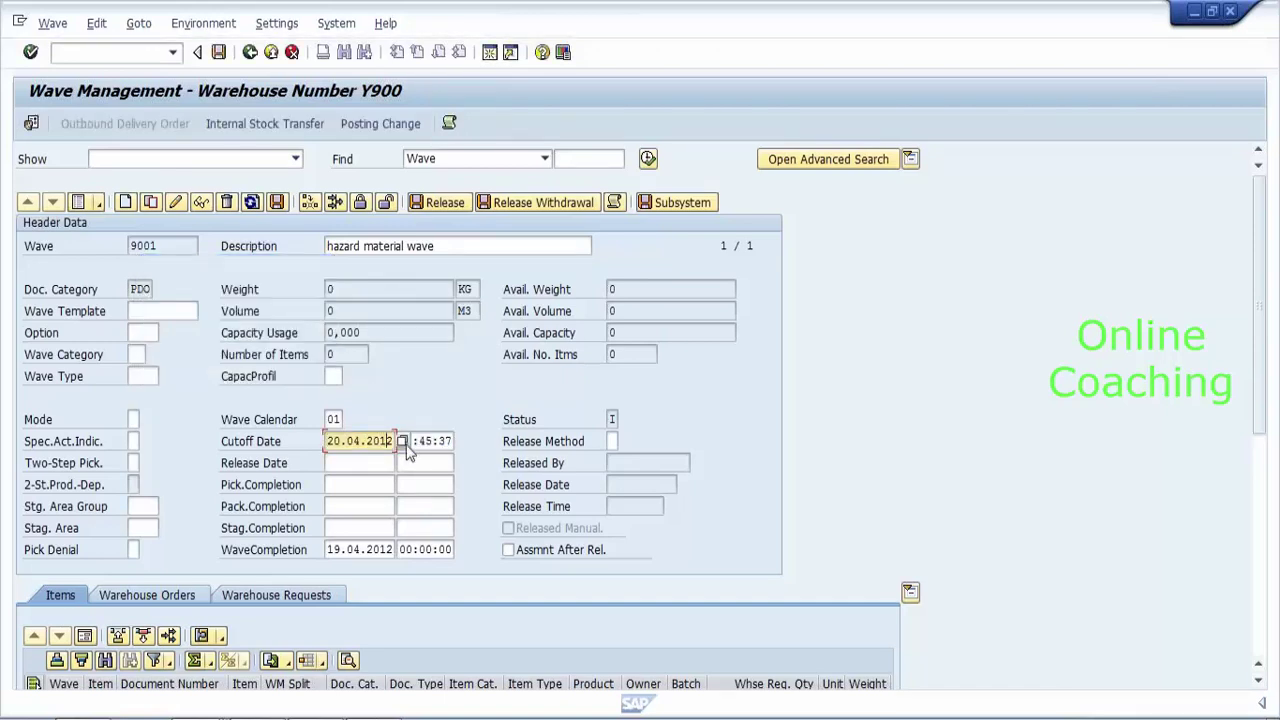
left_click(140, 289)
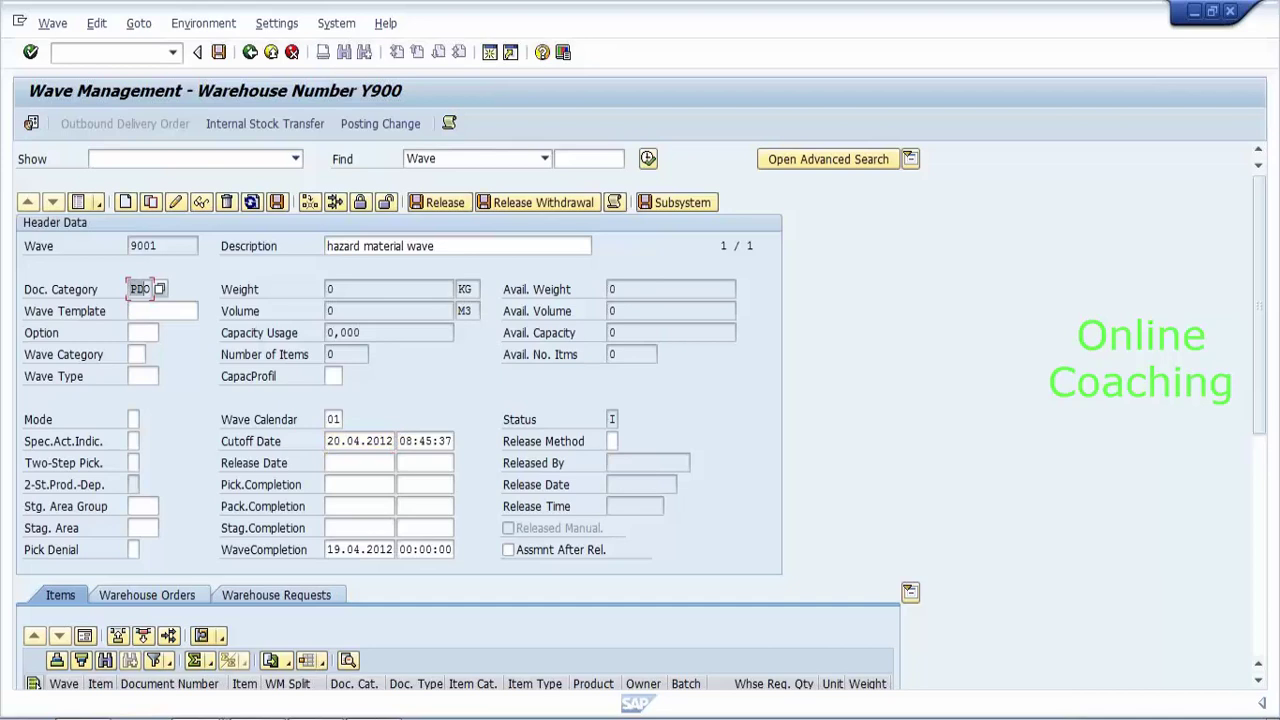
left_click(148, 246)
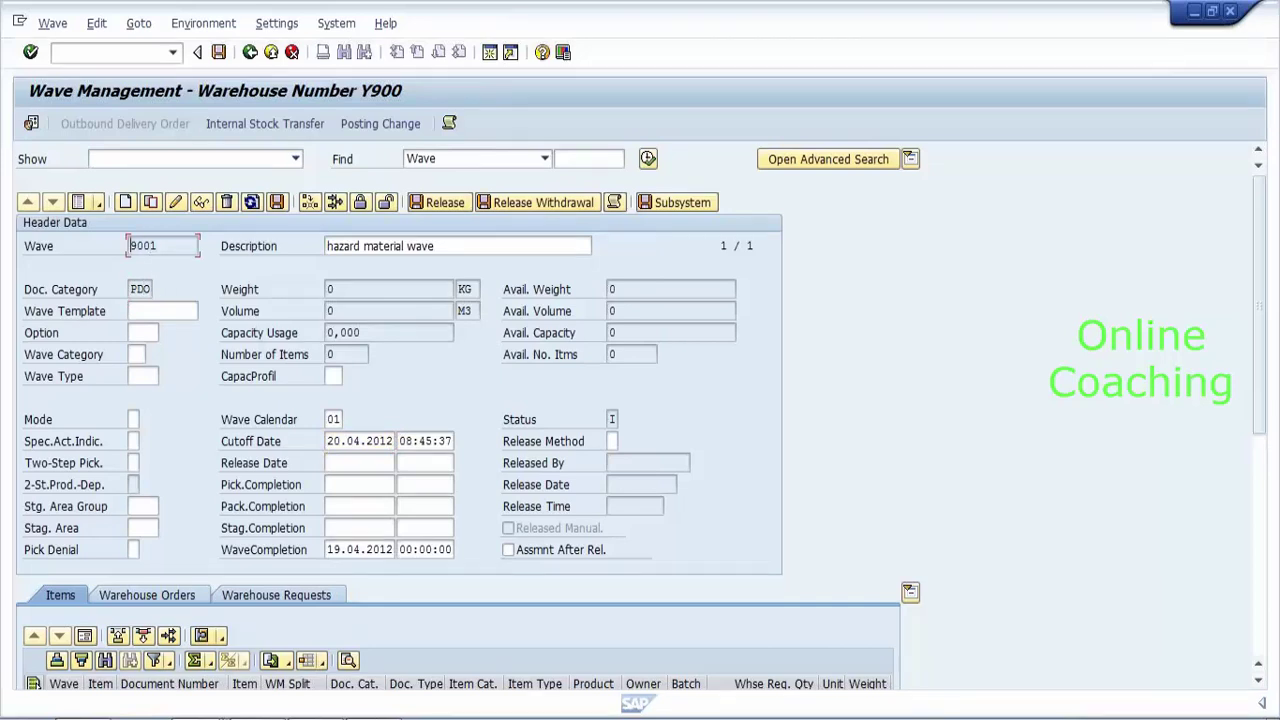
Set the wave's release date to 20.04.2012 and its release time to 09:46:20.
left_click(340, 463)
type("20")
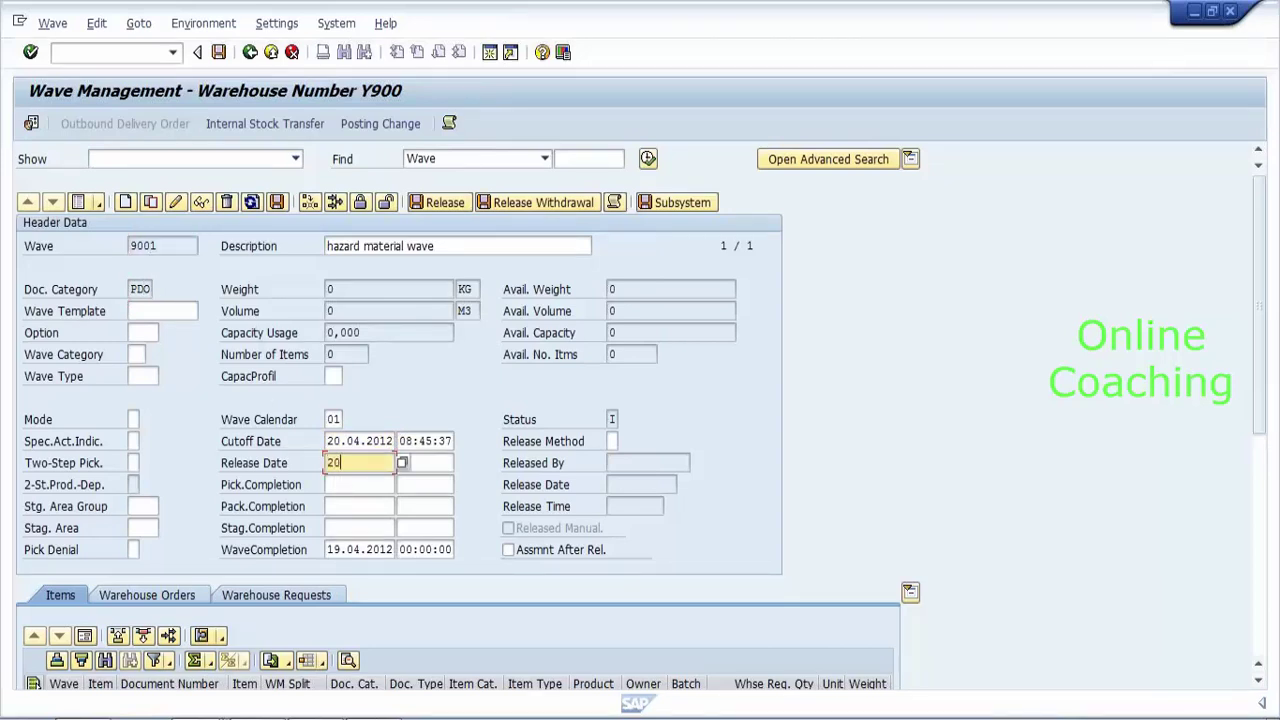
type(".04.2012")
left_click(425, 463)
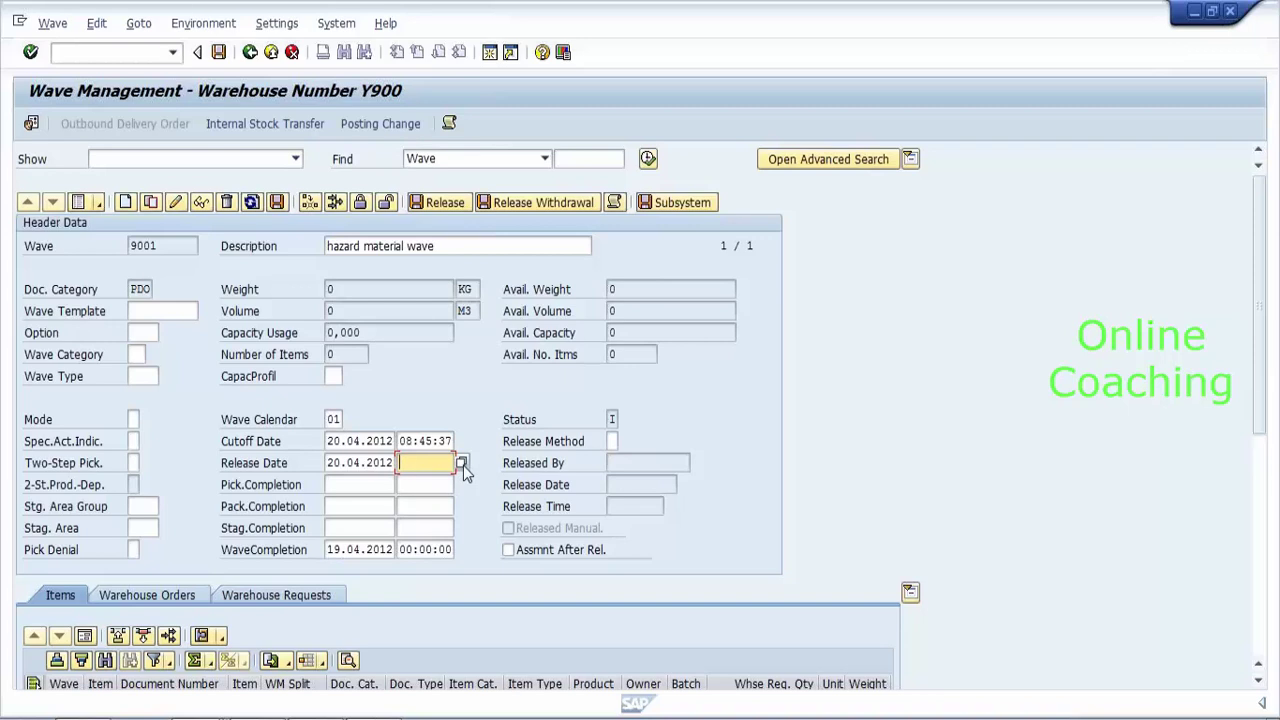
left_click(461, 465)
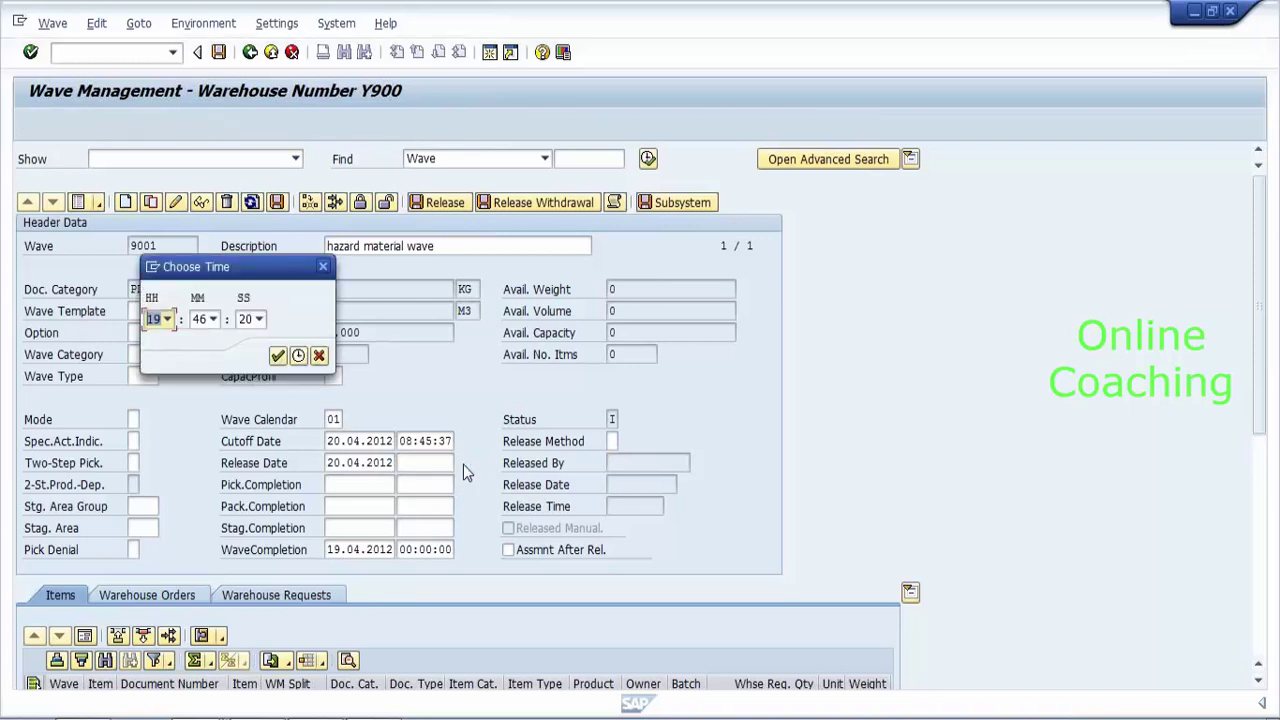
left_click(278, 357)
key("Home")
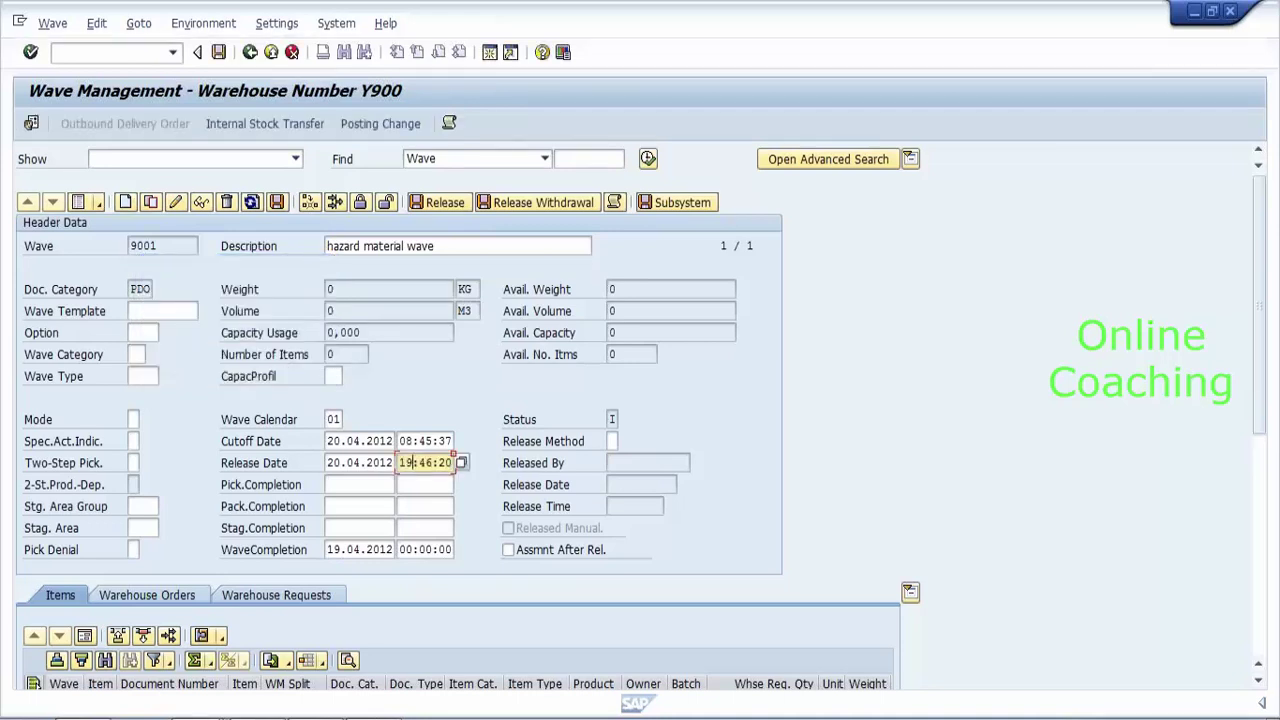
key("Delete")
key("Delete")
type("09")
left_click(359, 441)
Set the wave's picking completion to 20.04.2012 at 04:46:00.
left_click(359, 484)
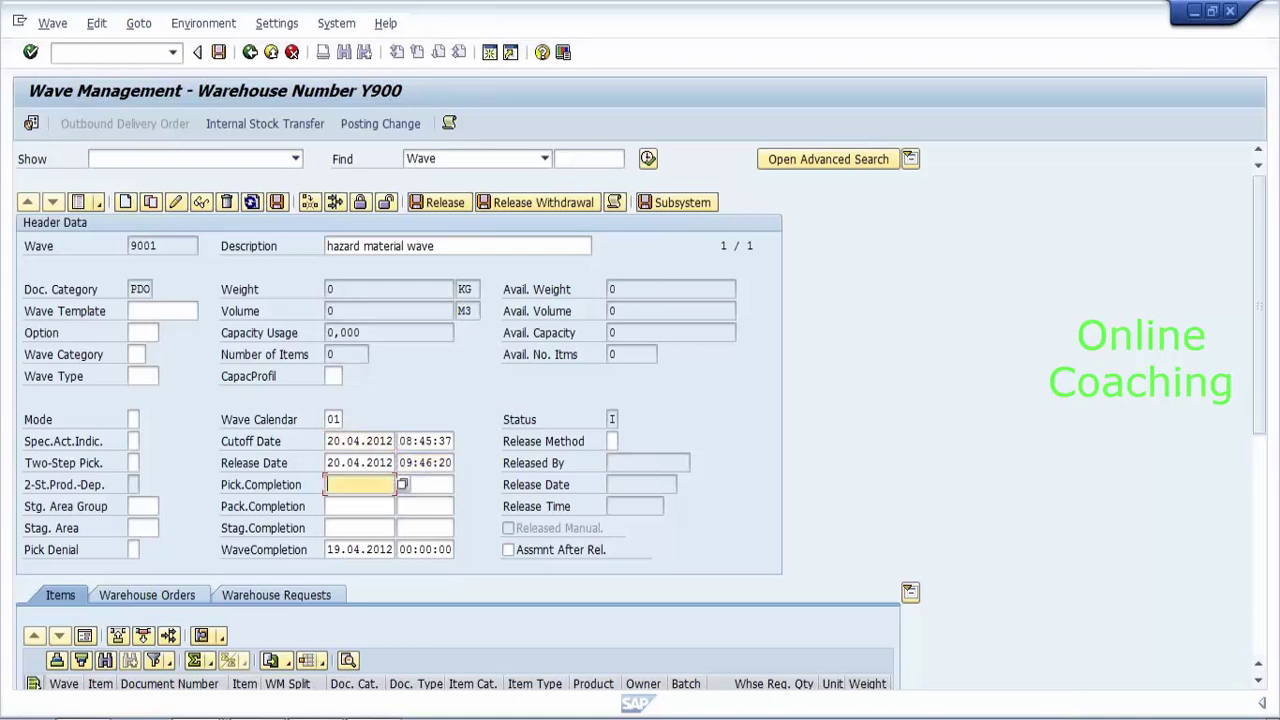
type("20.04.2012")
left_click(424, 484)
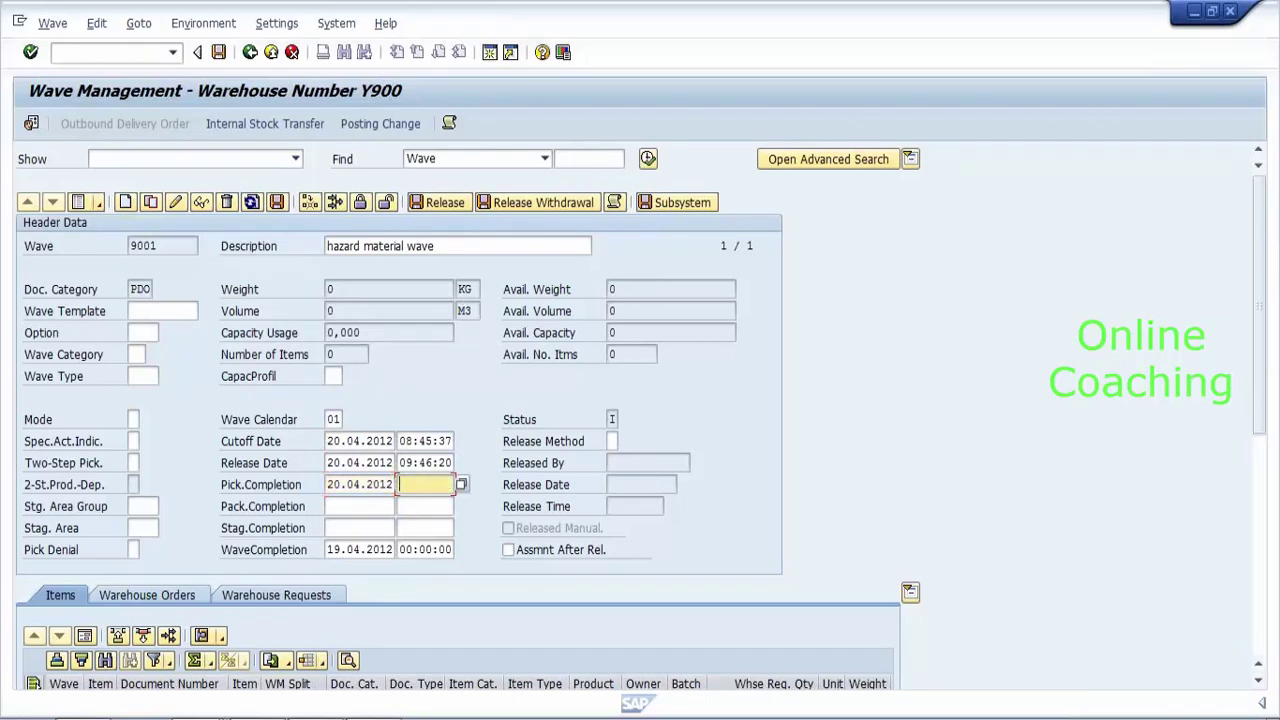
type("04:46:00")
Set the wave's packing completion to 20.04.2012 at 07:46:00.
left_click(340, 506)
type("20")
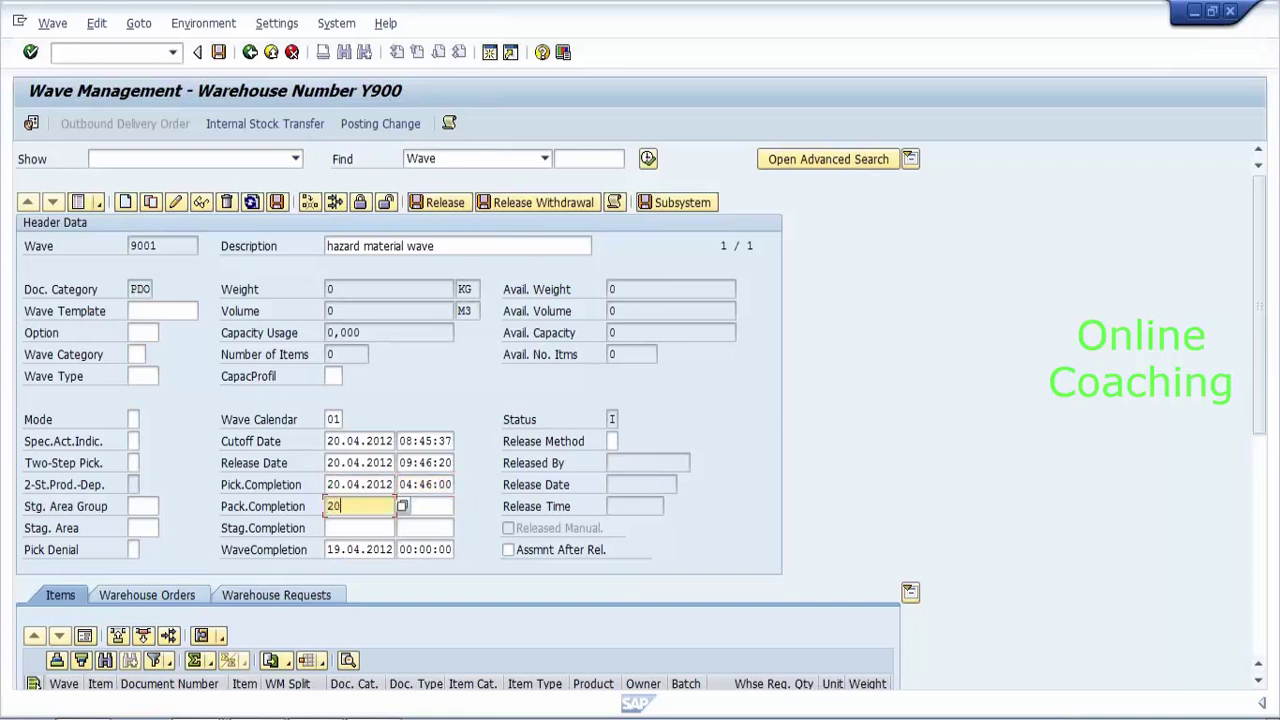
type(".04.2012")
left_click(410, 506)
type("07:46:00")
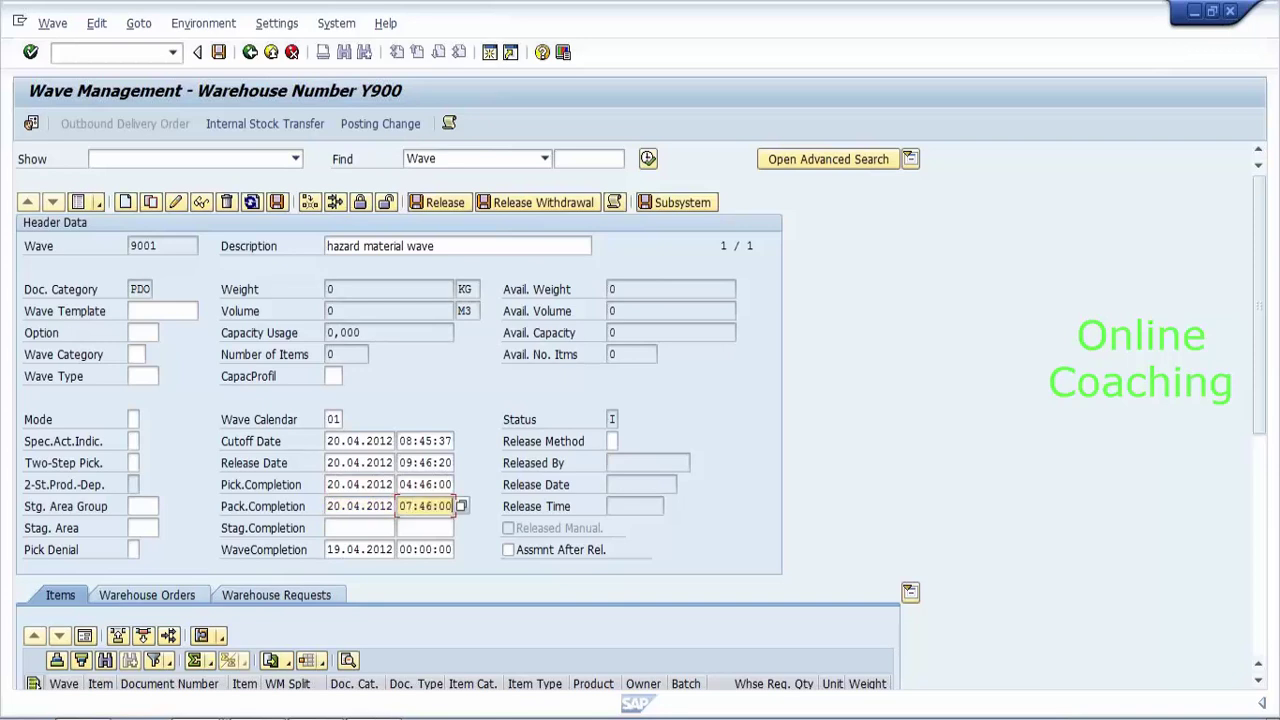
Set the wave's staging completion to 20.04.2012 at 08:15:00.
key("Tab")
type("20")
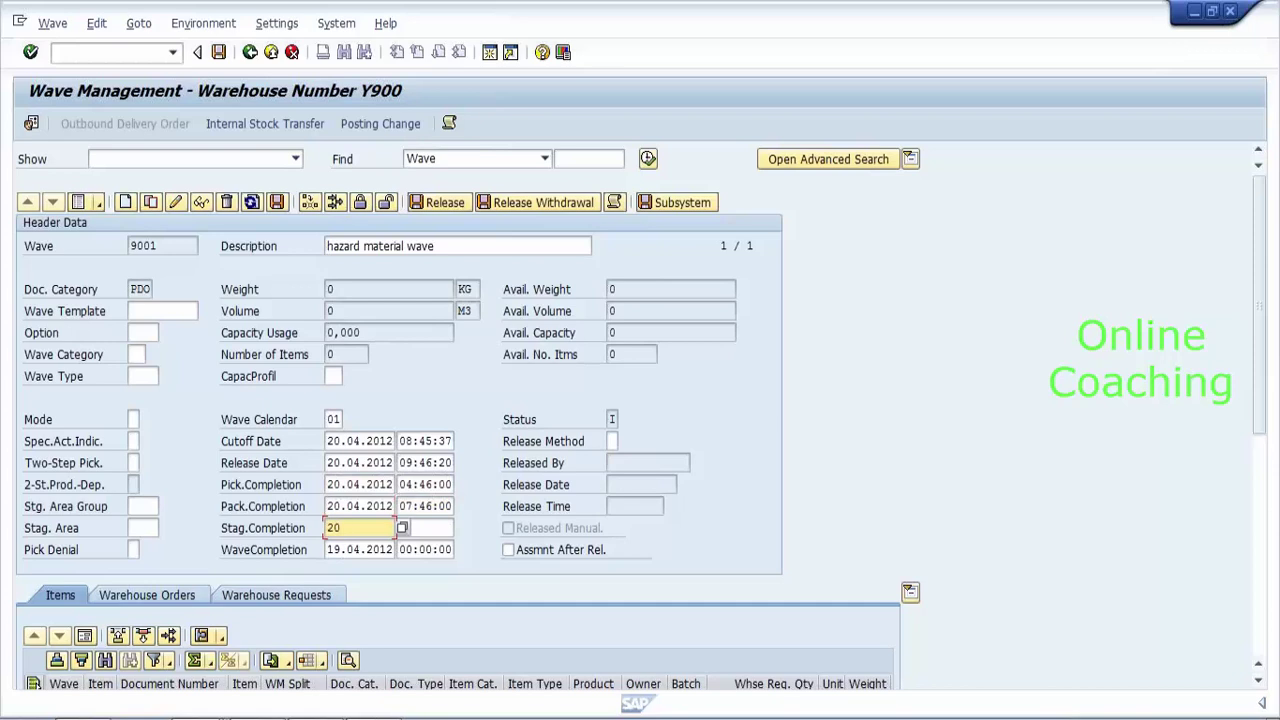
type(".04.2012")
key("Tab")
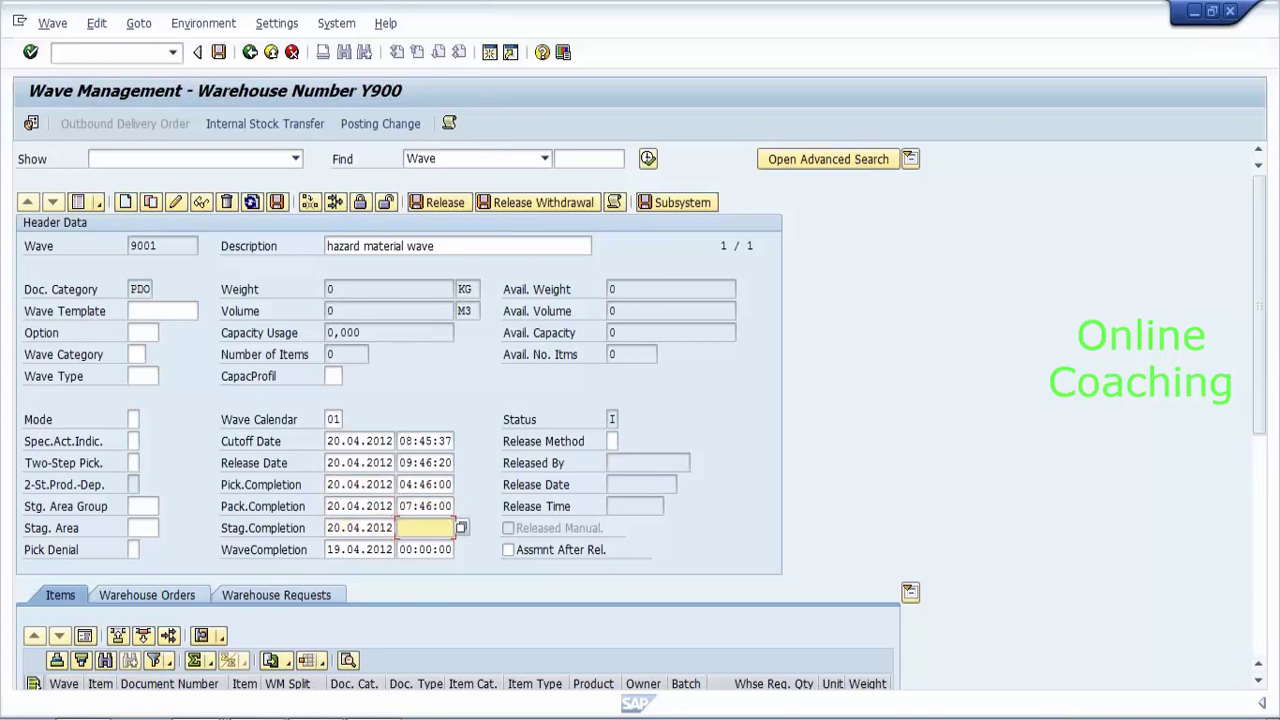
type("08:15:00")
Try to save the wave, decline saving it anyway, and review the message log about its times.
left_click(412, 462)
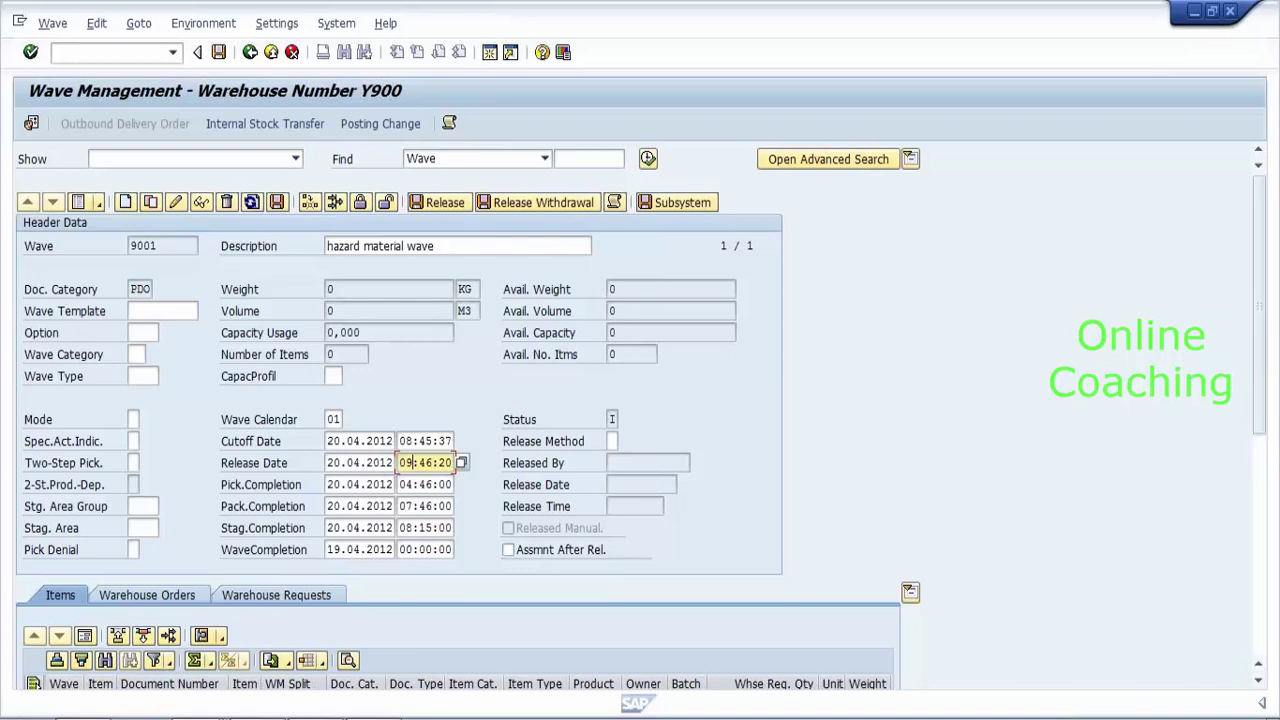
left_click(218, 52)
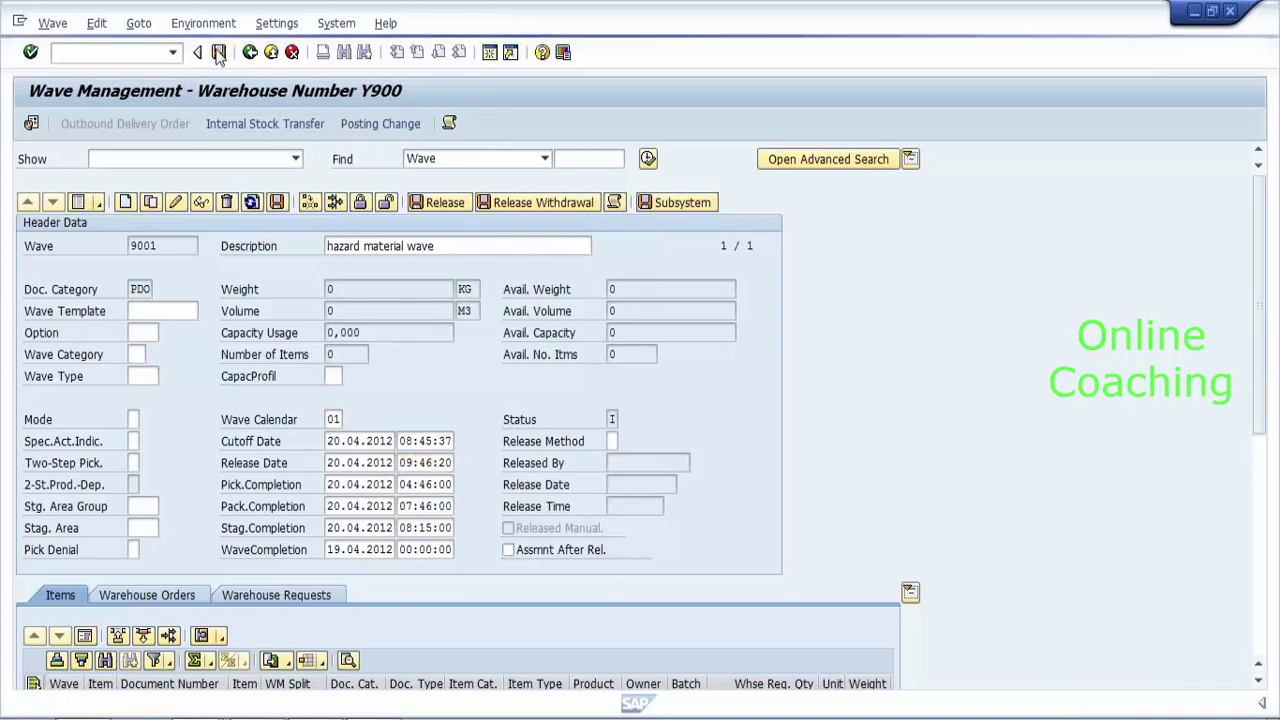
left_click(218, 52)
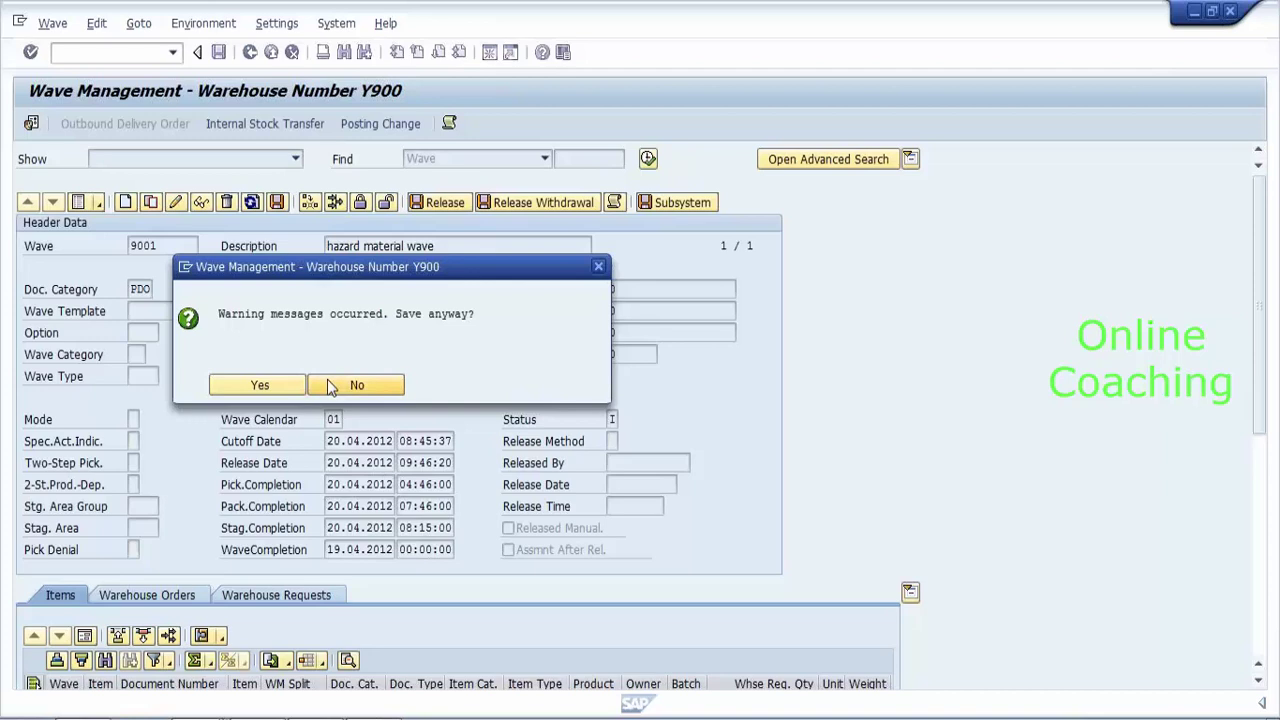
left_click(335, 384)
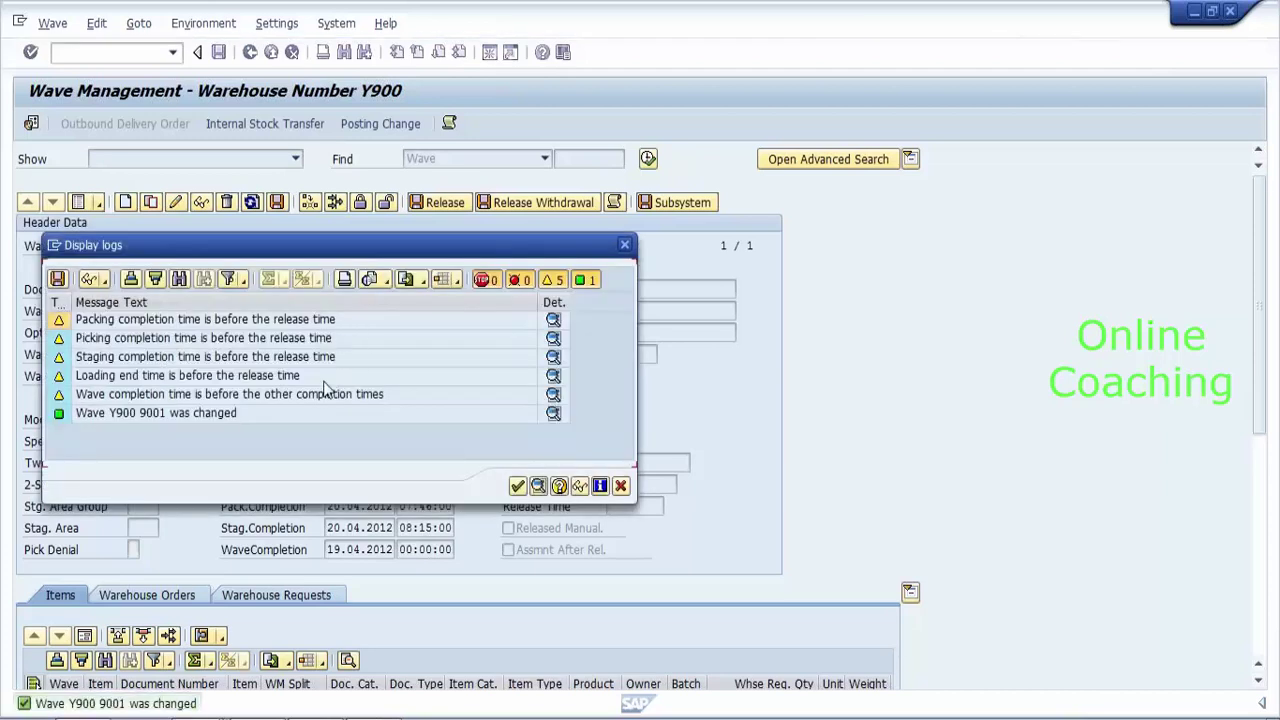
left_click(323, 380)
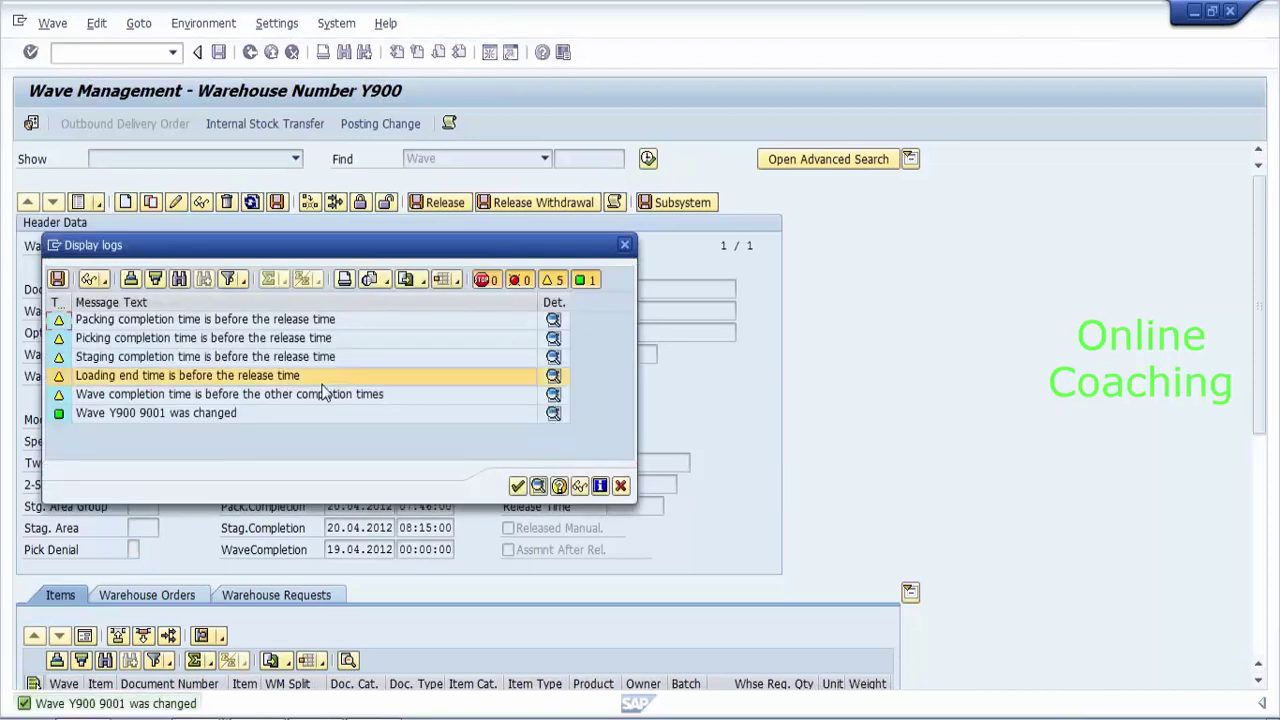
left_click(517, 486)
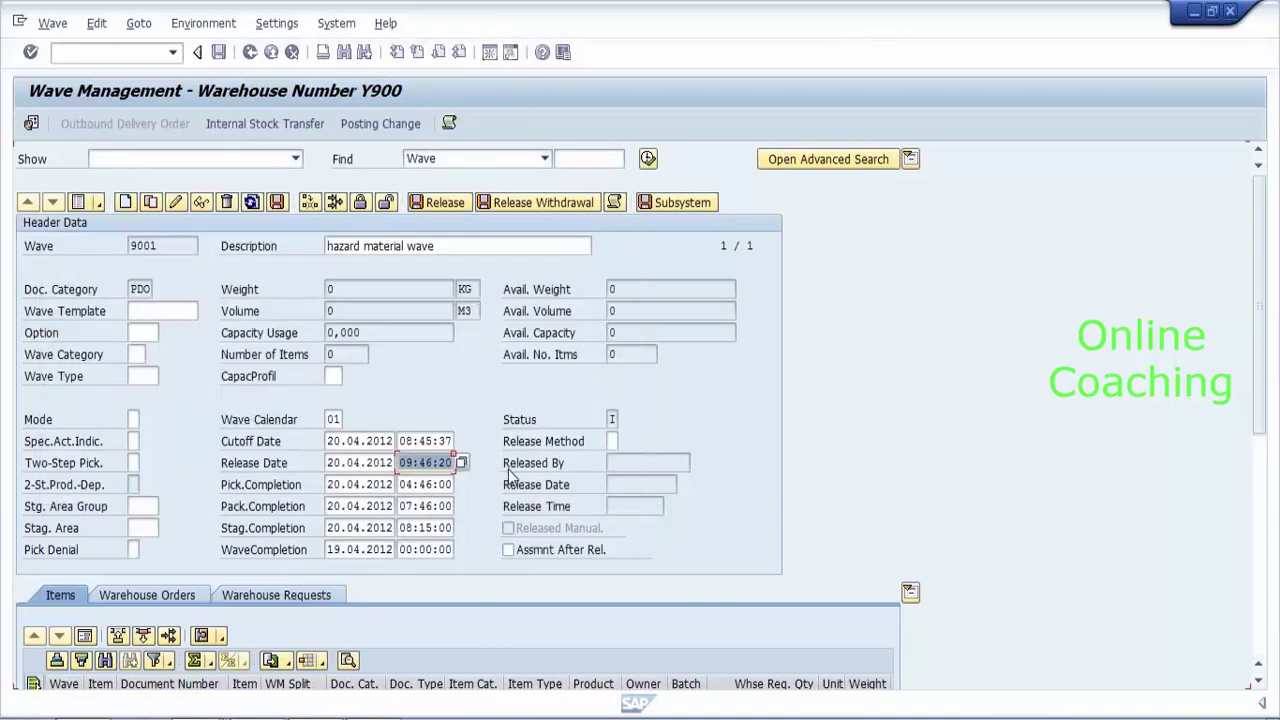
Change the wave's cutoff time to 01:45:37 and its release time to 01:46:20.
key("BackSpace")
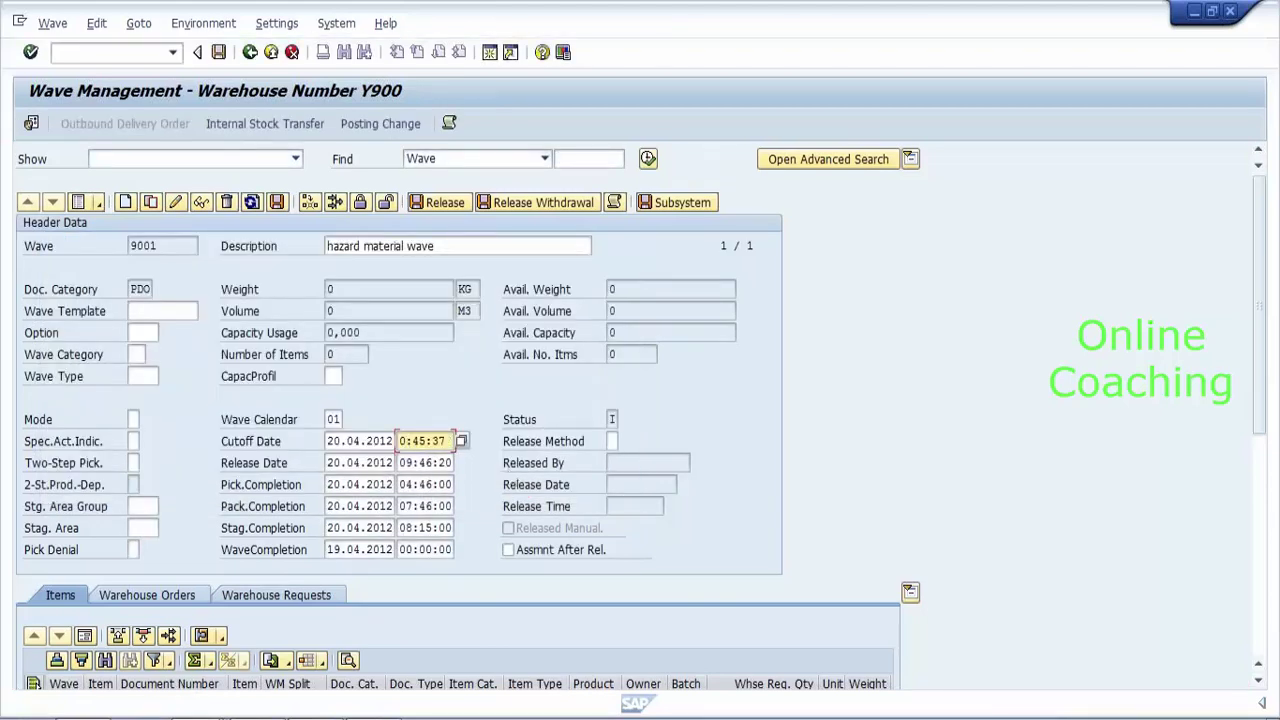
type("1")
left_click(413, 462)
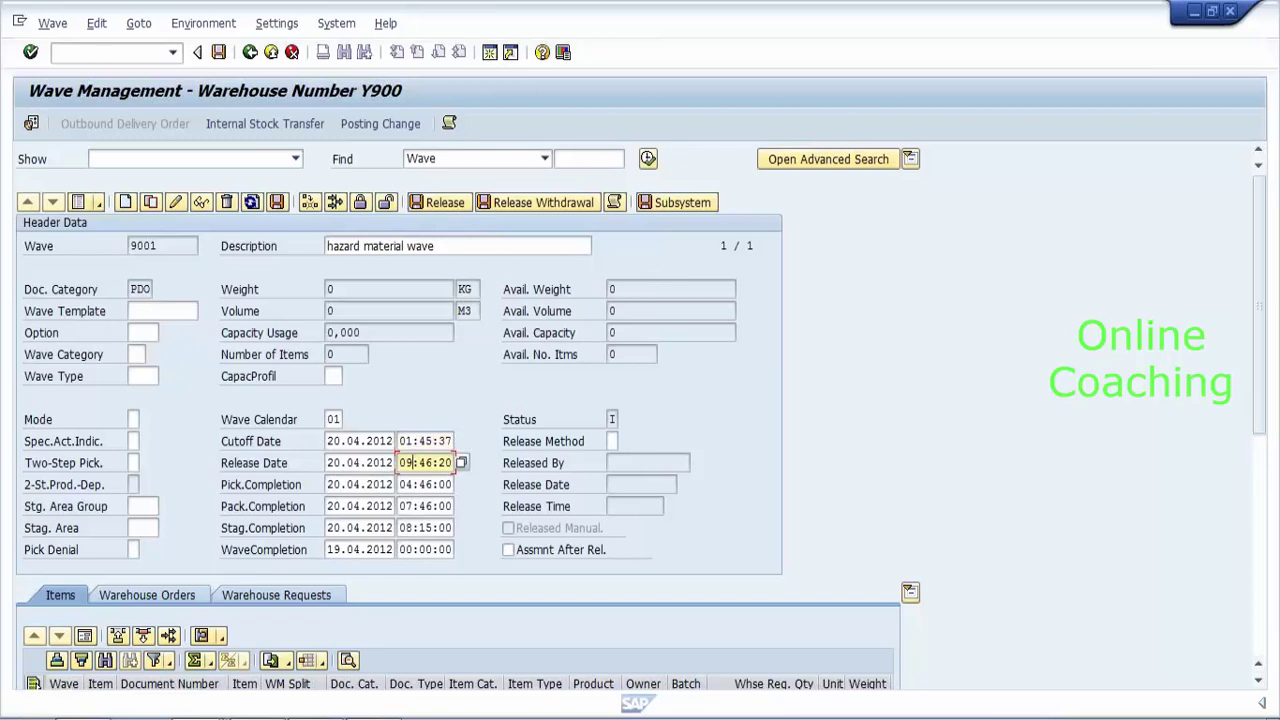
key("BackSpace")
type("1")
Save wave 9001, agree to save it anyway, and dismiss the message log.
left_click(277, 203)
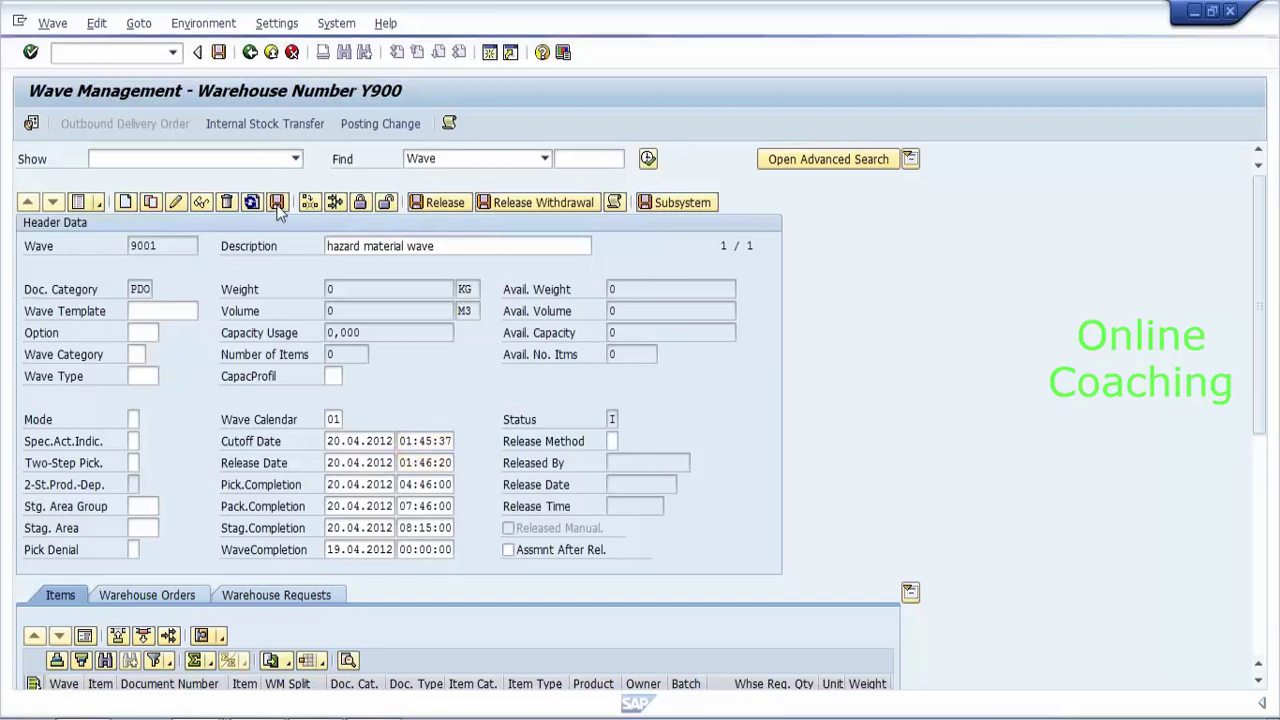
left_click(288, 389)
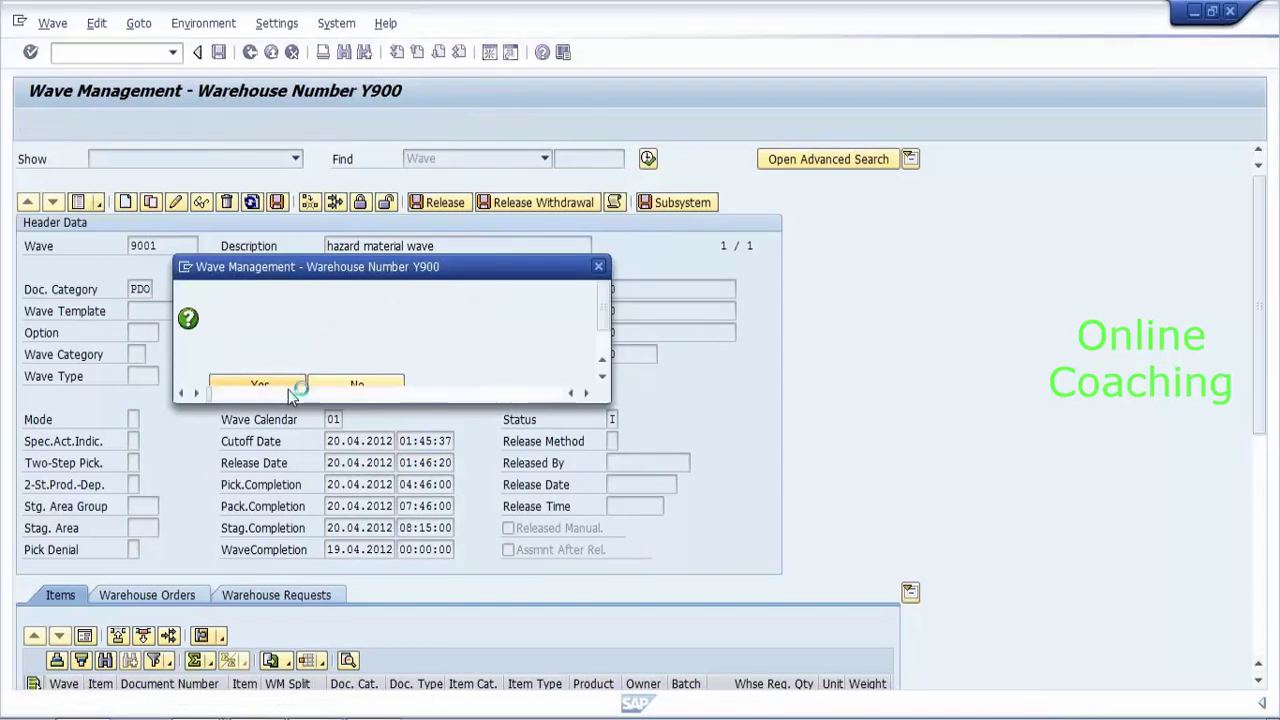
left_click(517, 443)
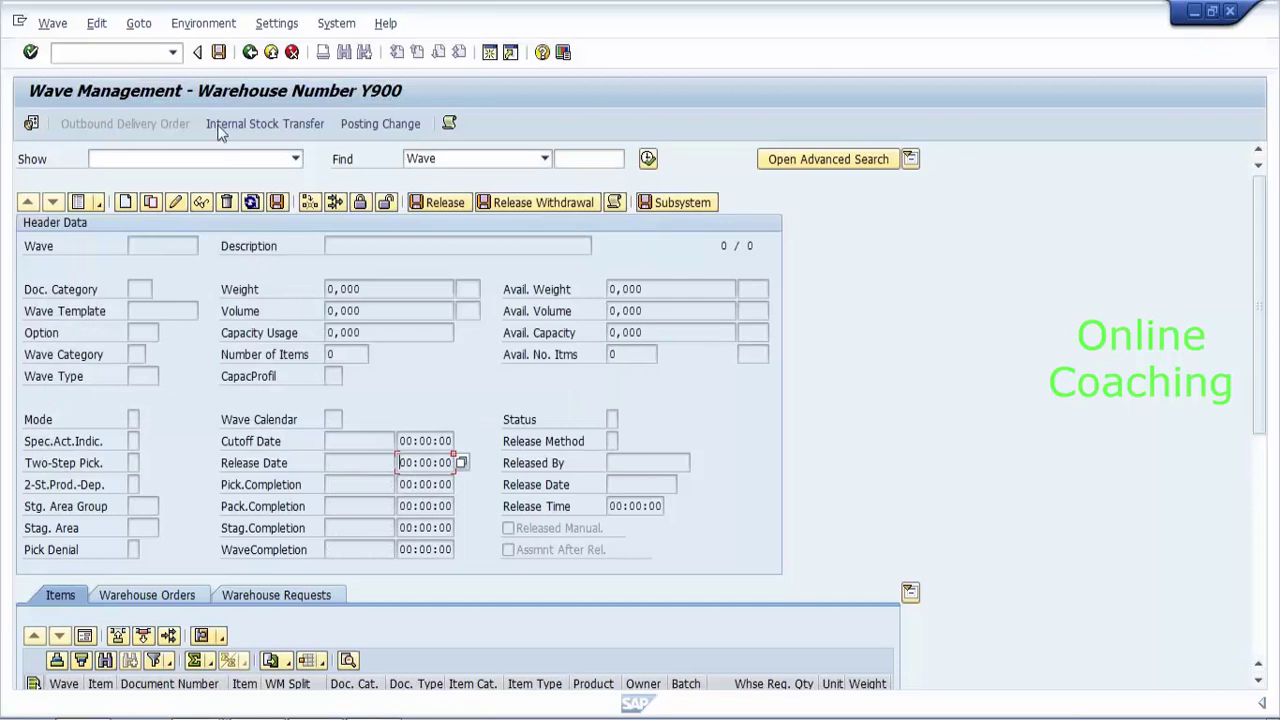
Run the wave search without a wave number and create another new wave in warehouse Y900.
left_click(648, 158)
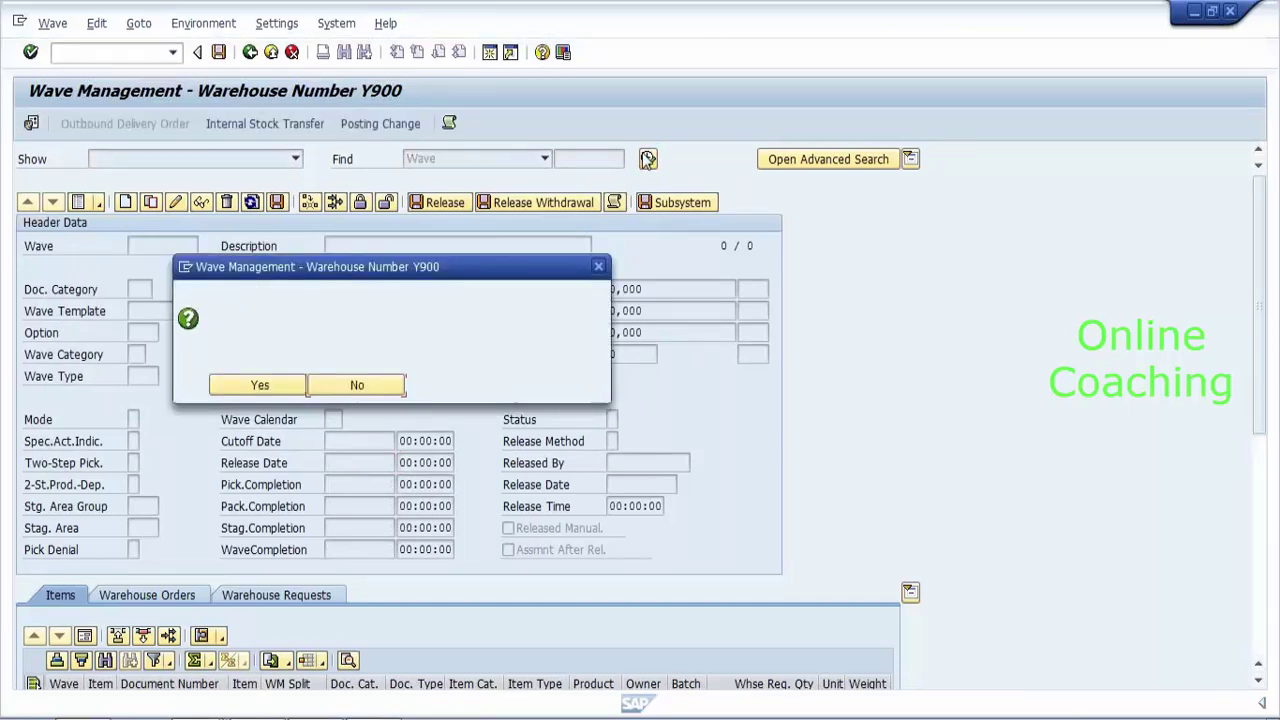
left_click(288, 389)
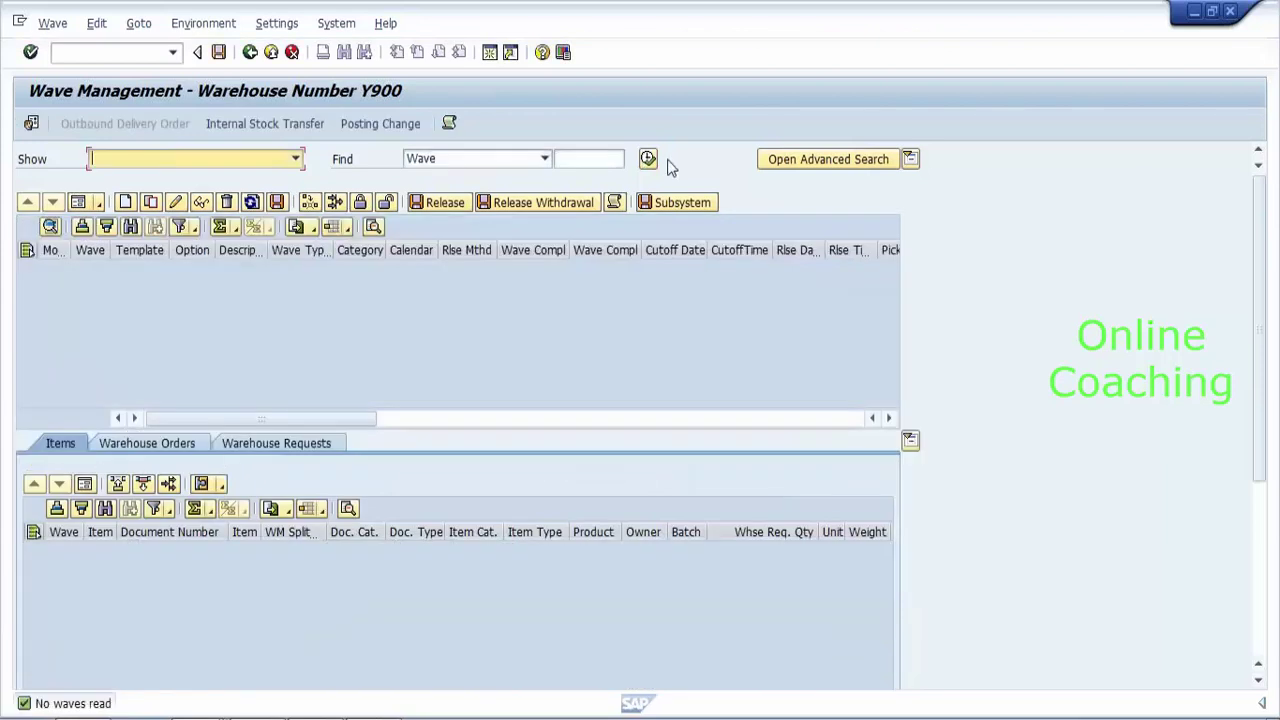
left_click(650, 160)
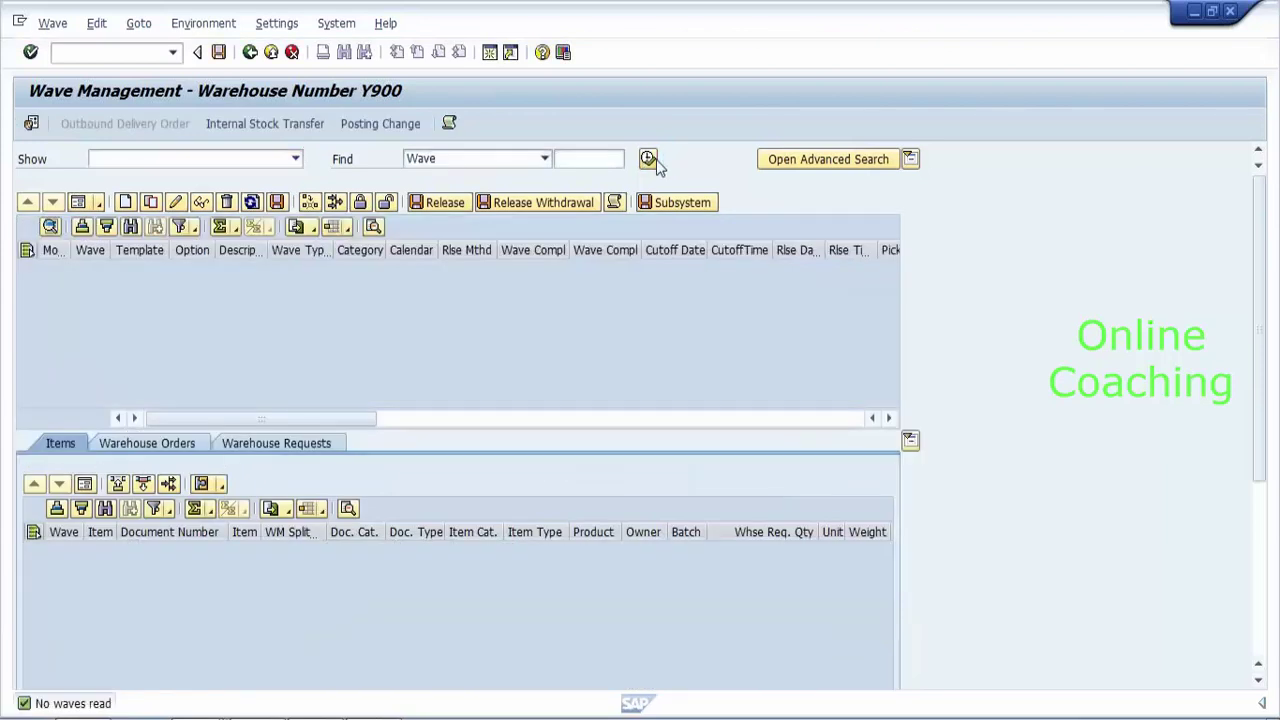
left_click(264, 390)
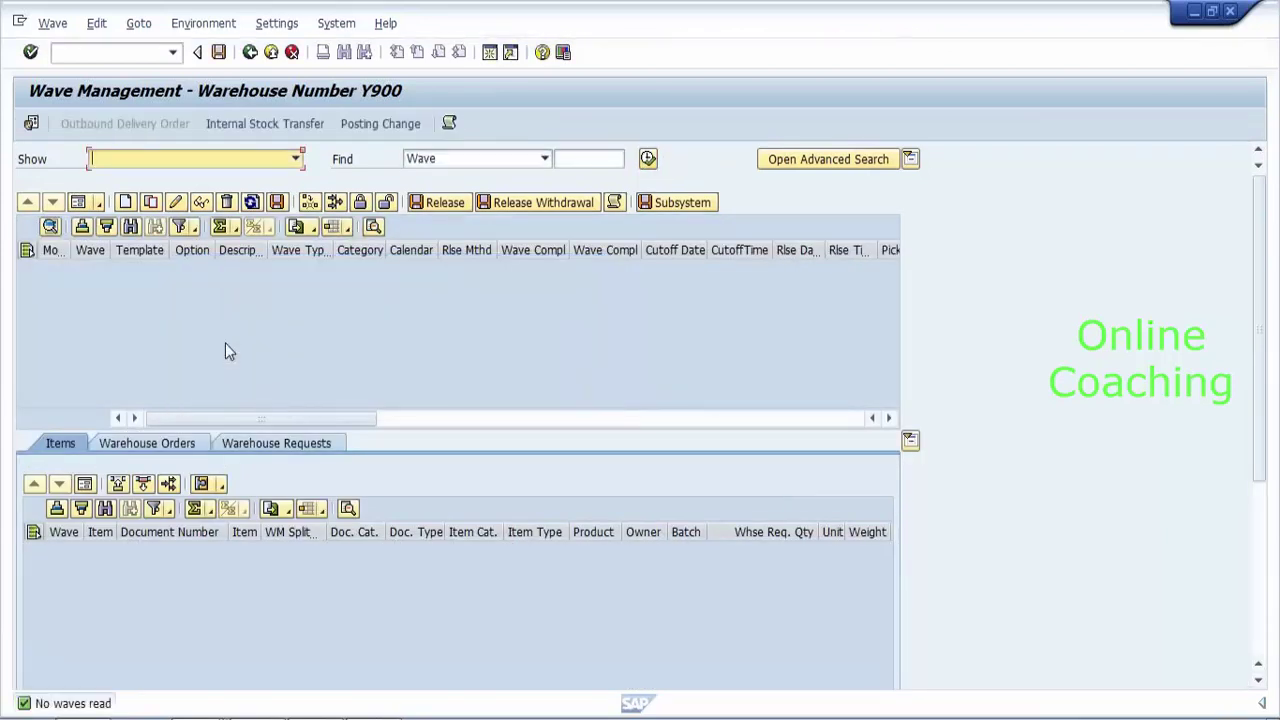
left_click(125, 203)
left_click(125, 203)
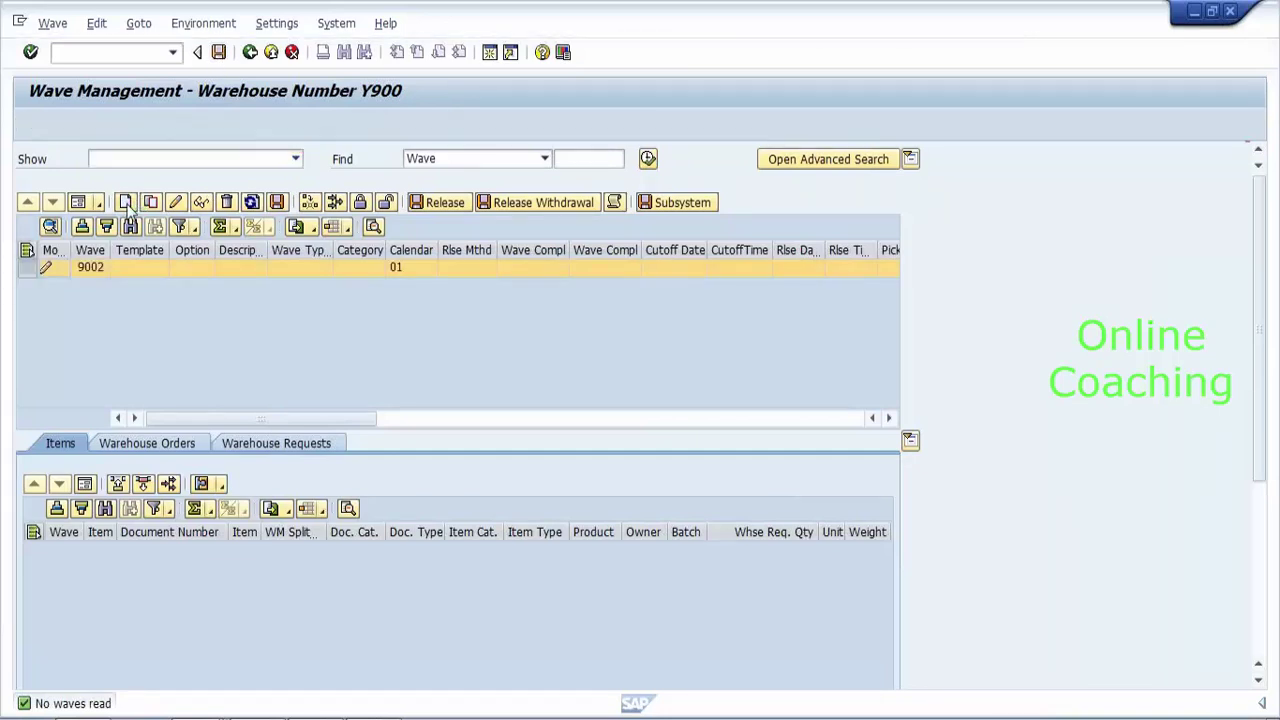
Search for wave 9001, answer the save prompt for the unsaved wave, dismiss the message log, and run the search again.
left_click(617, 160)
type("9001")
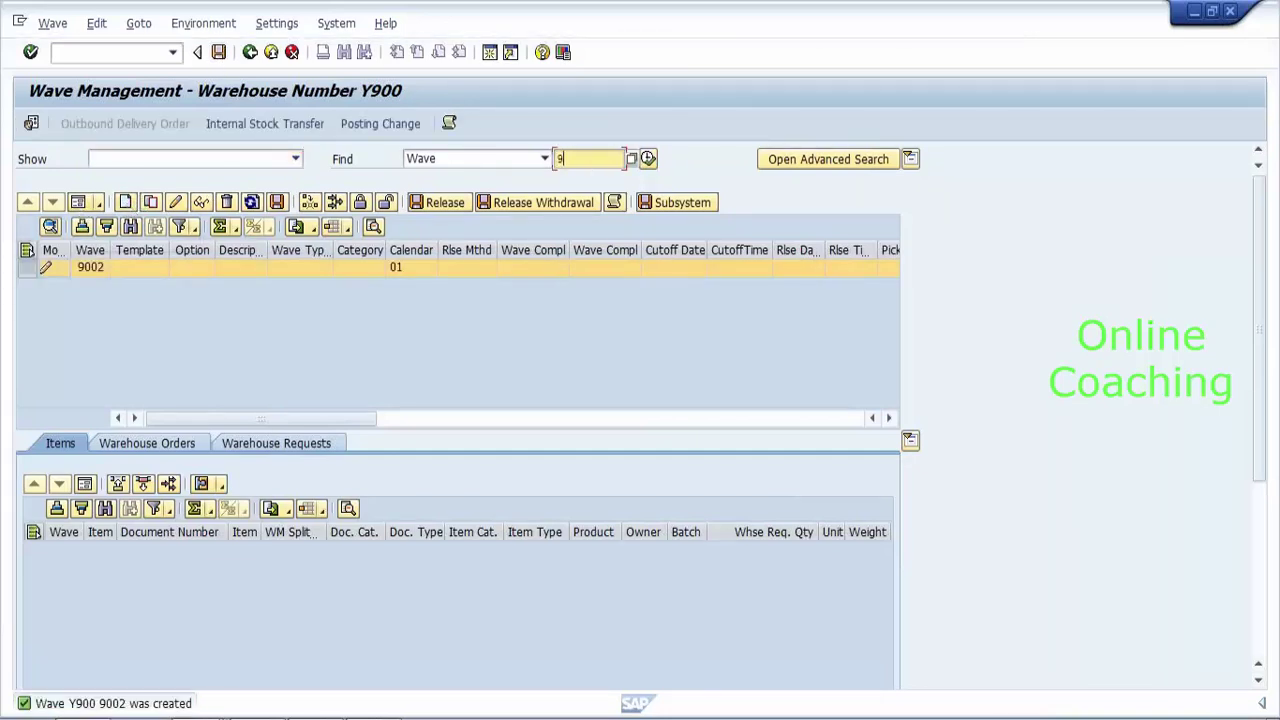
left_click(648, 161)
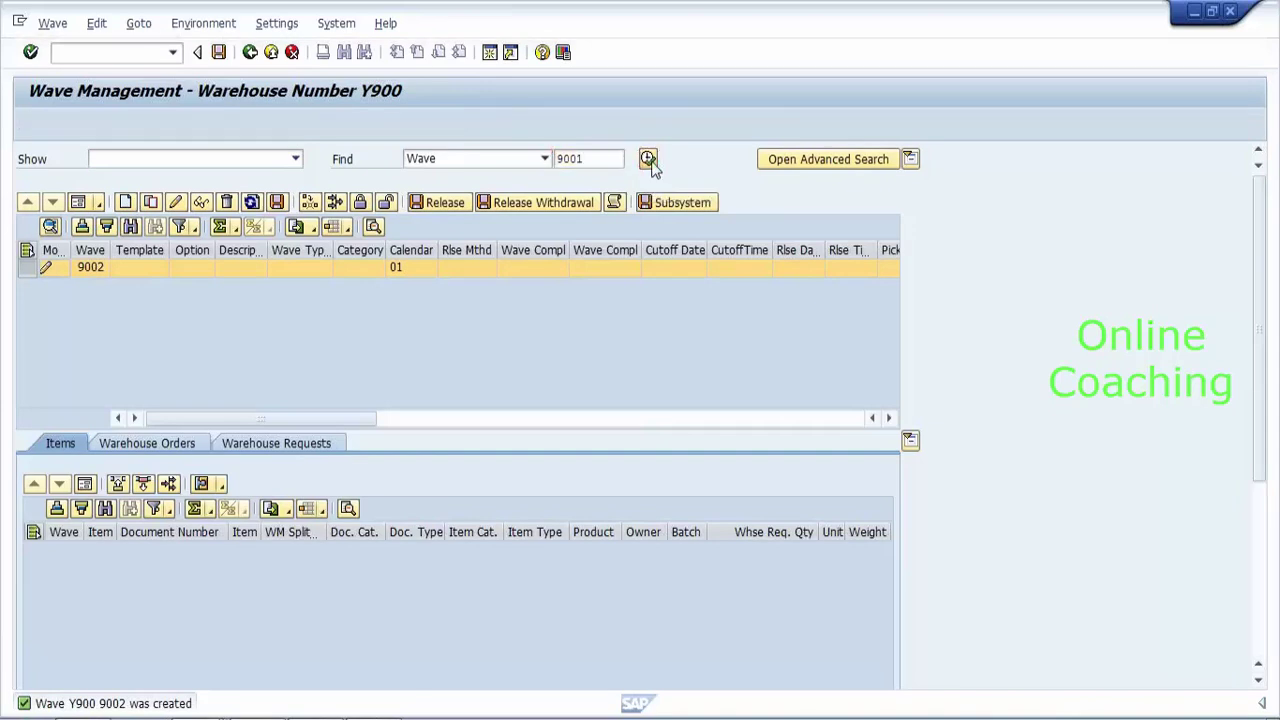
left_click(283, 386)
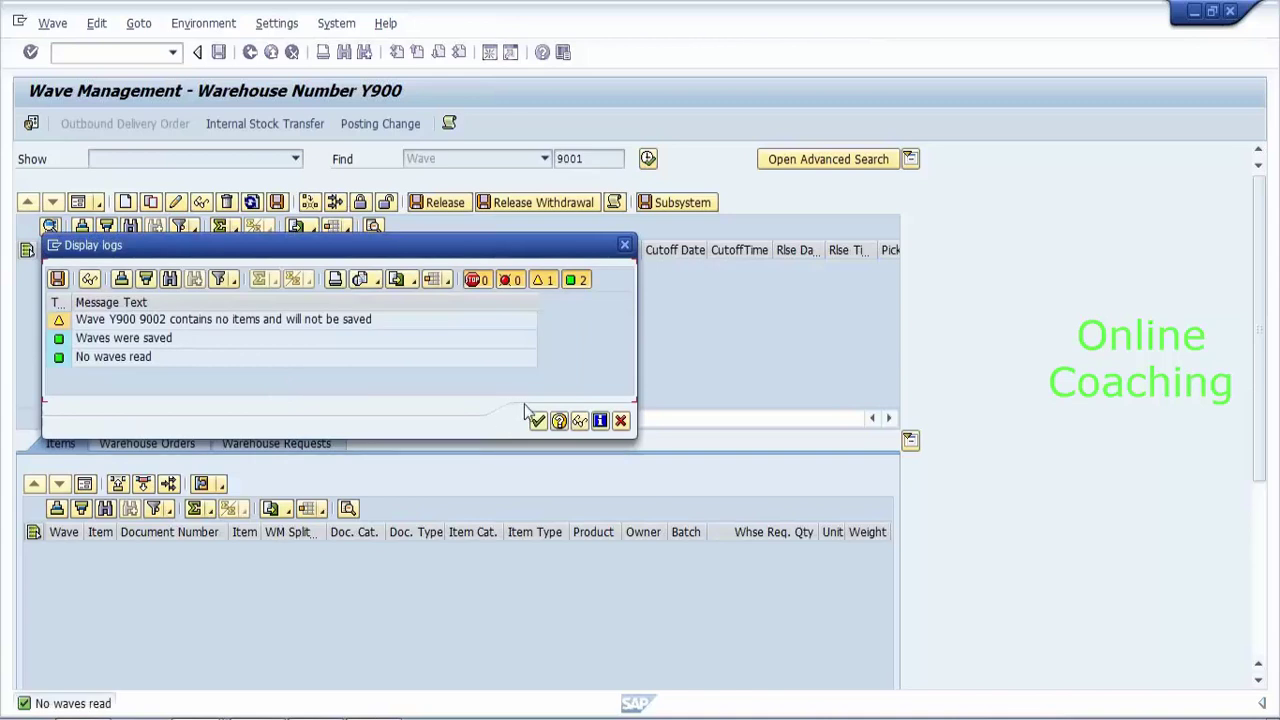
left_click(538, 421)
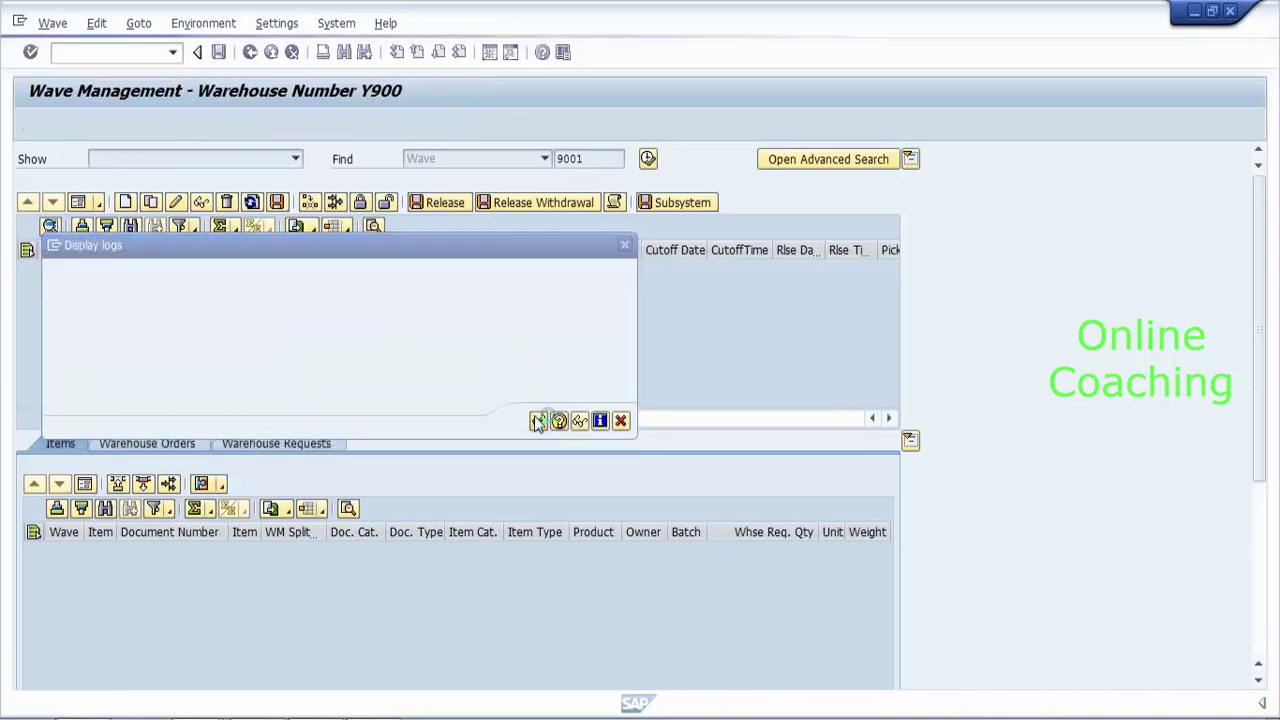
left_click(648, 159)
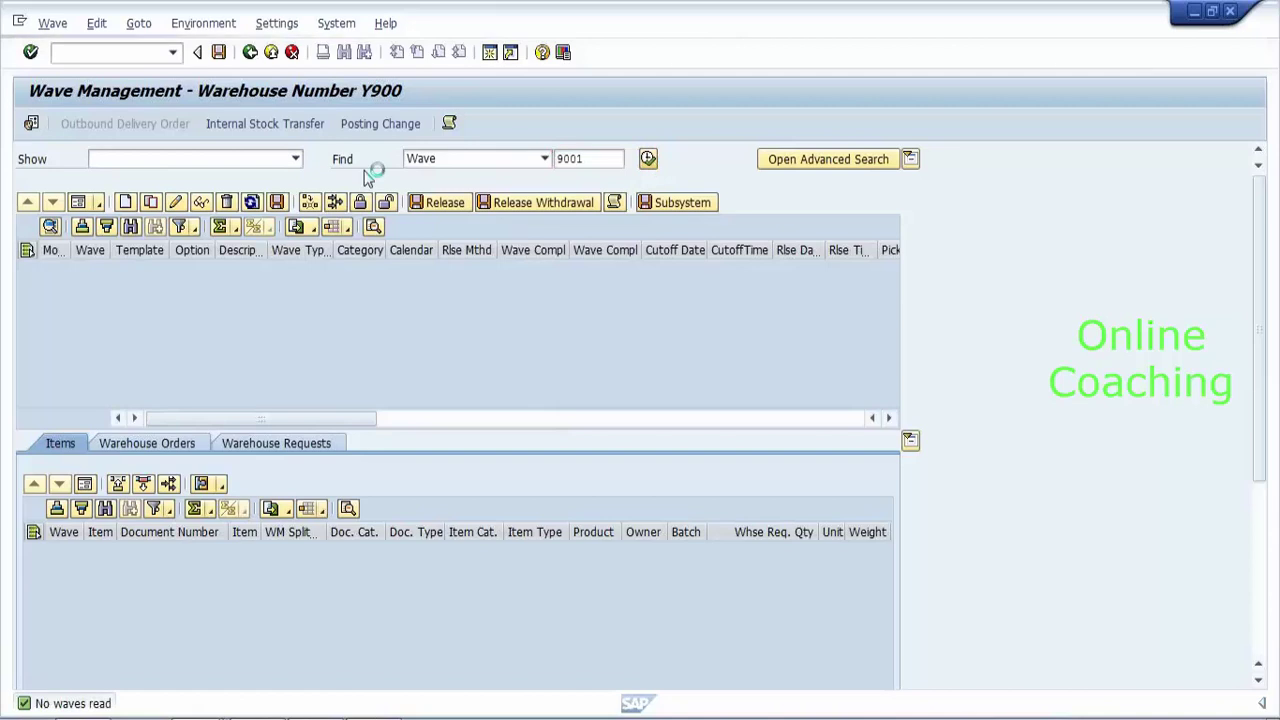
Create another new wave, switch it to form view, and enter the description "wave 3".
left_click(126, 202)
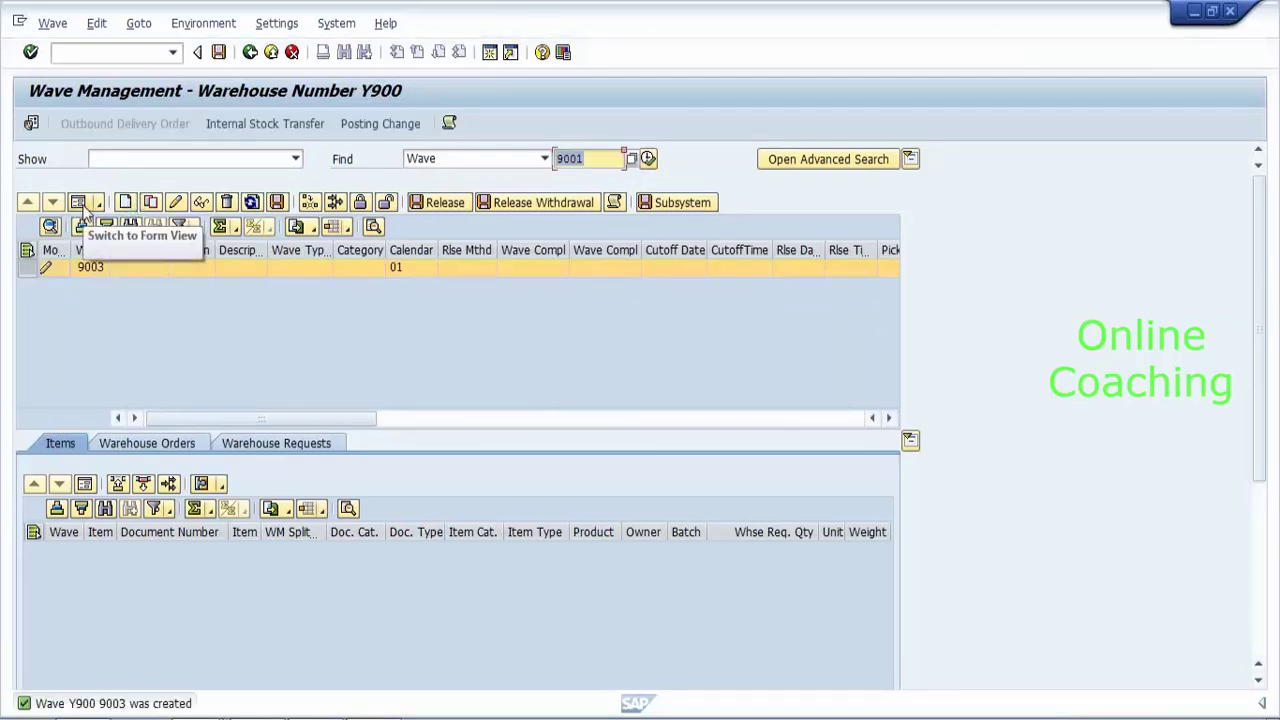
left_click(80, 203)
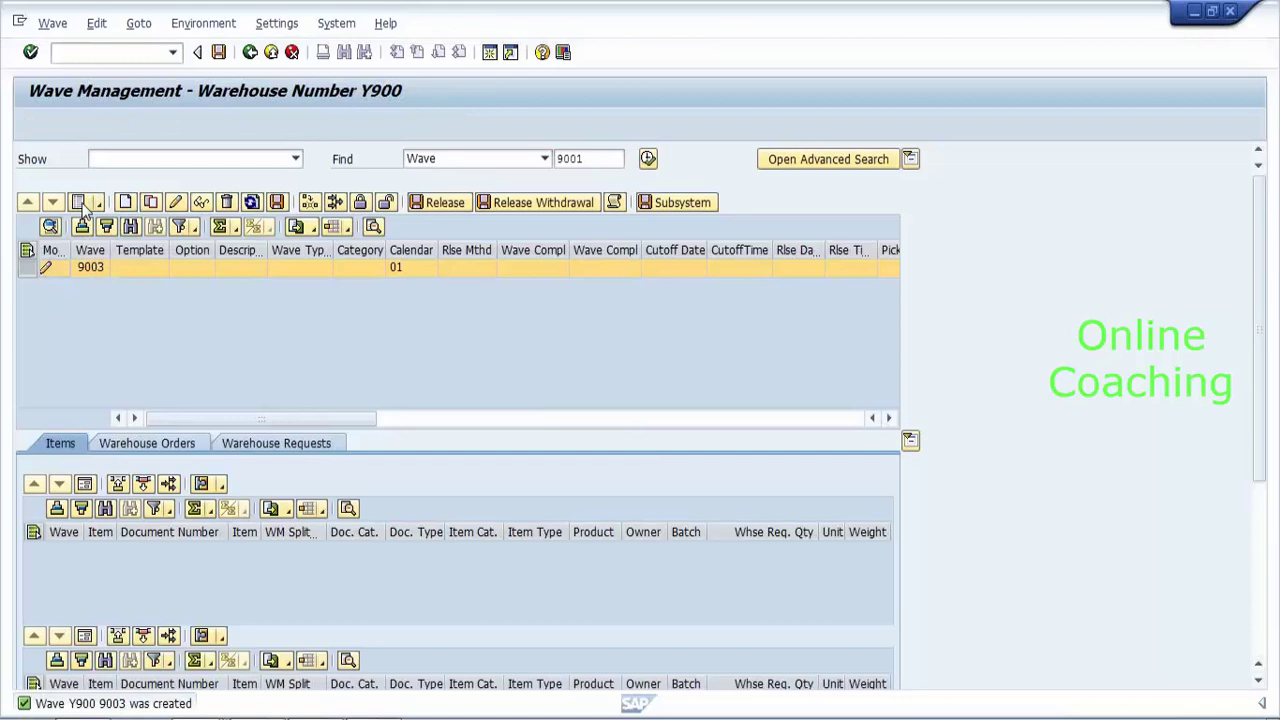
type("wave ")
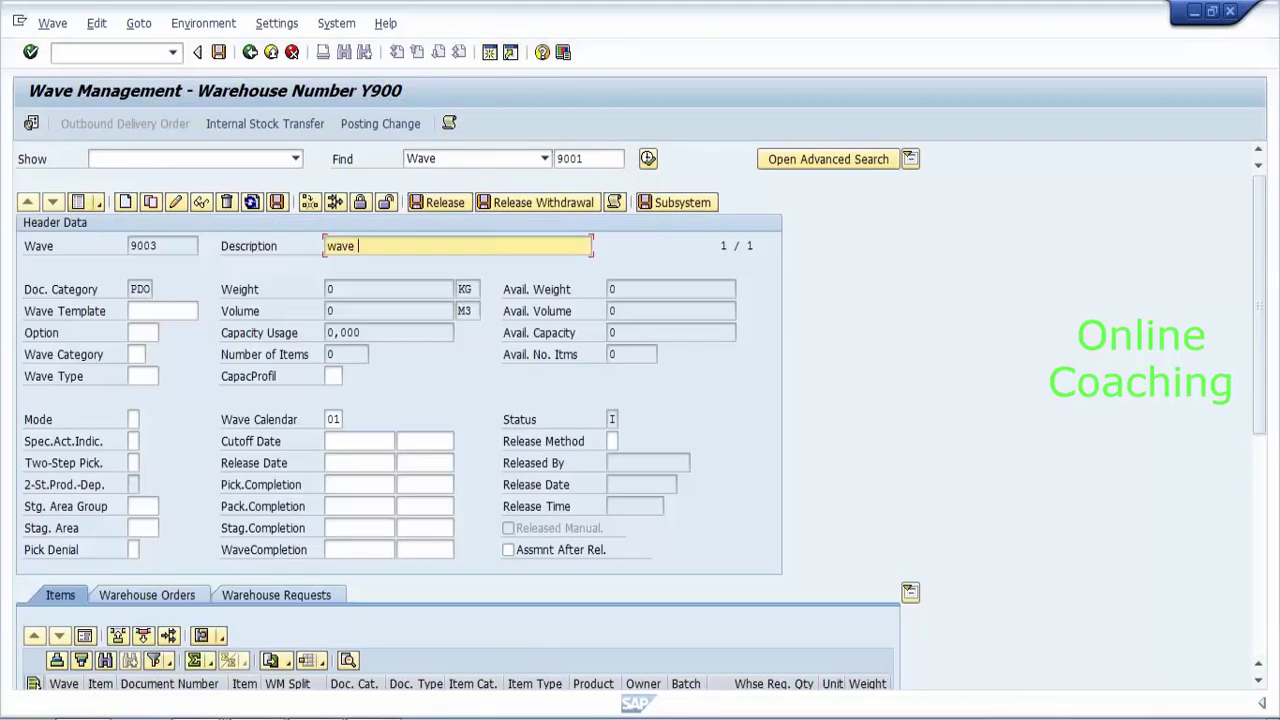
type("3")
left_click(160, 311)
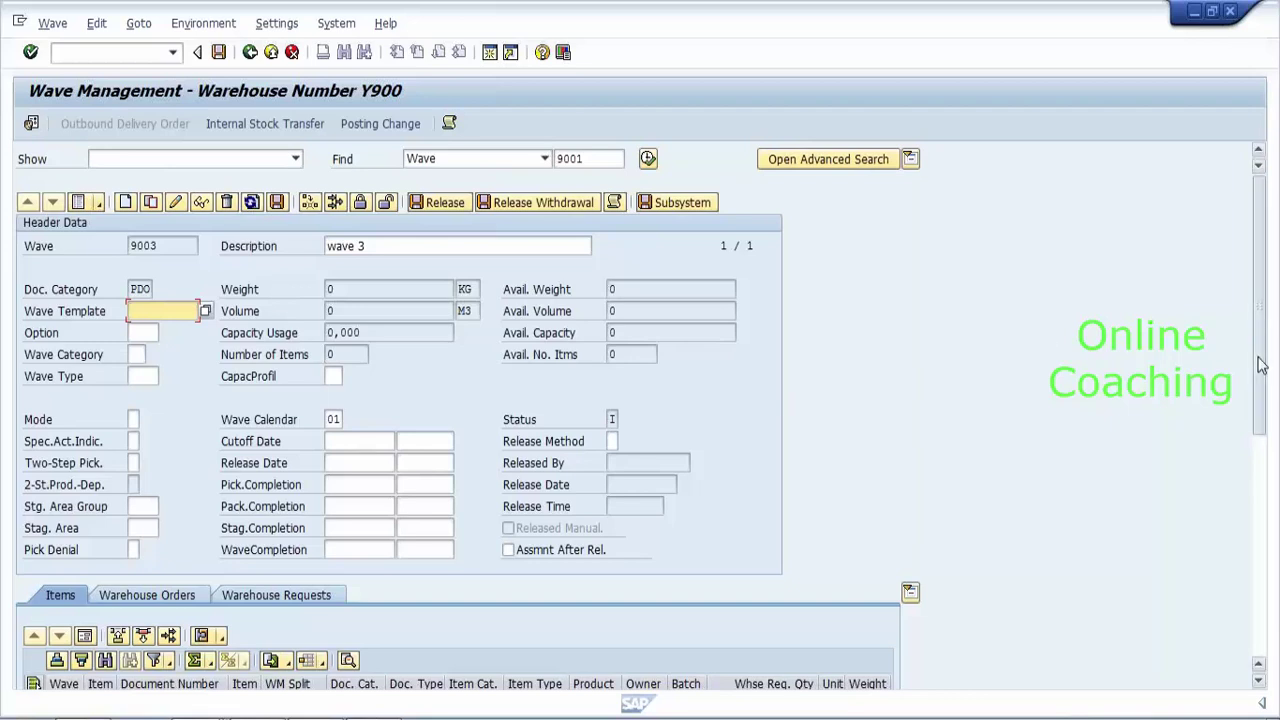
Show the wave's warehouse requests and search for them without a document number, continuing despite the unspecific parameters.
scroll(699, 353, "down", 3)
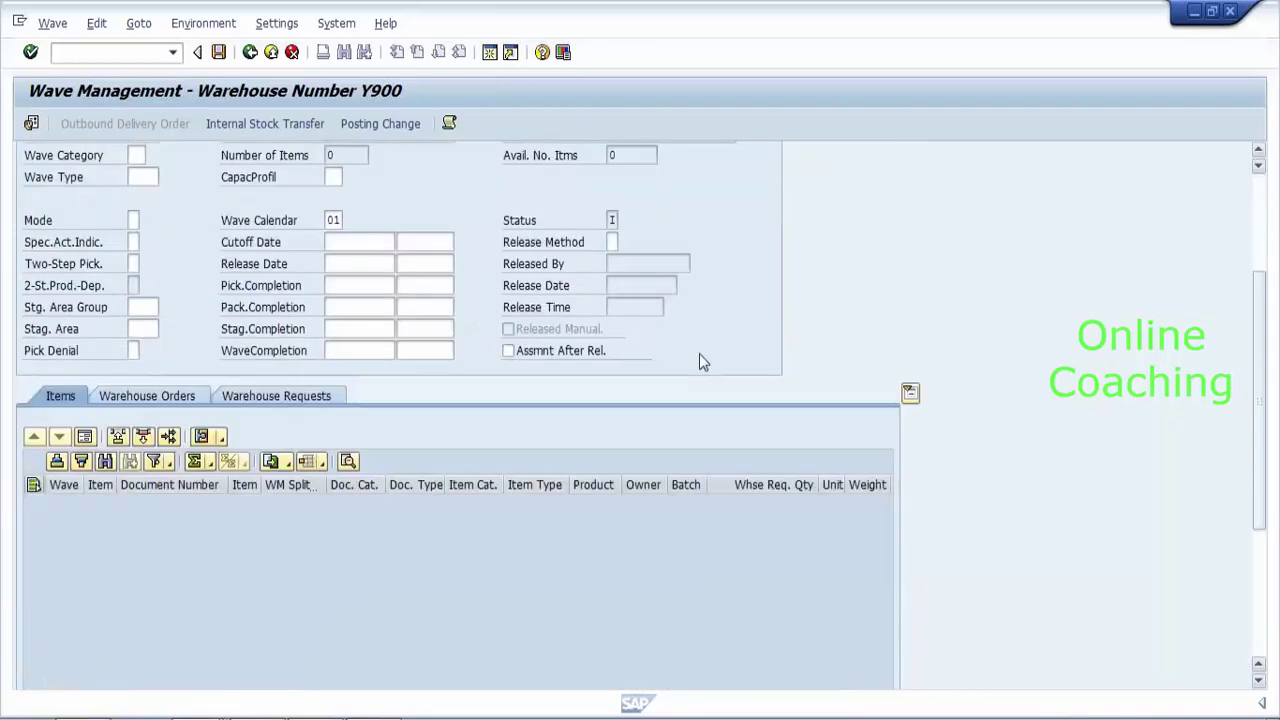
left_click(148, 399)
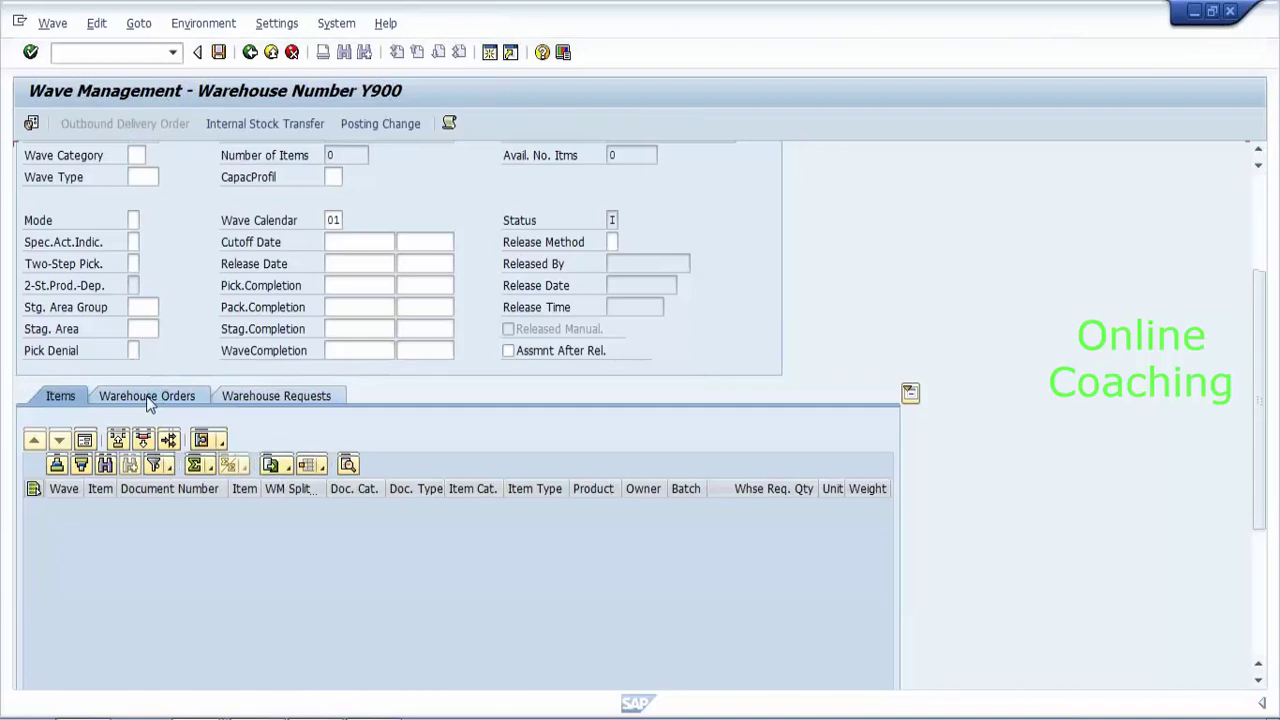
left_click(243, 402)
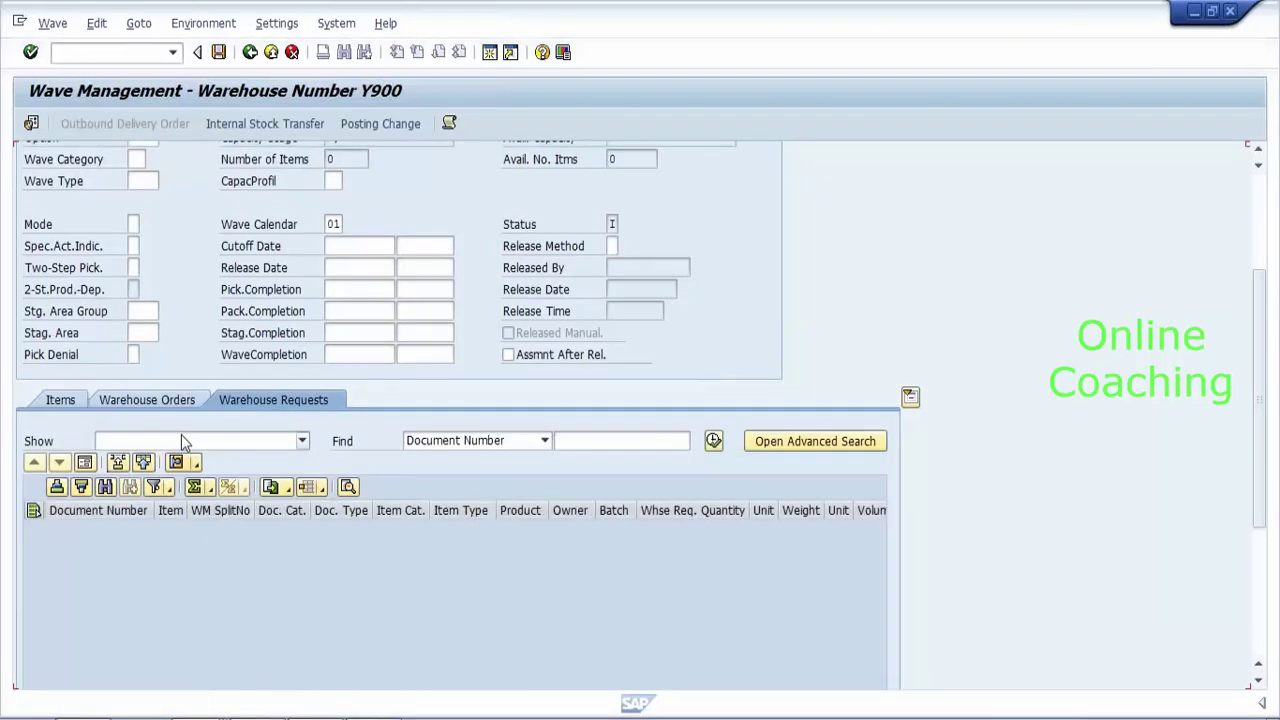
left_click(713, 440)
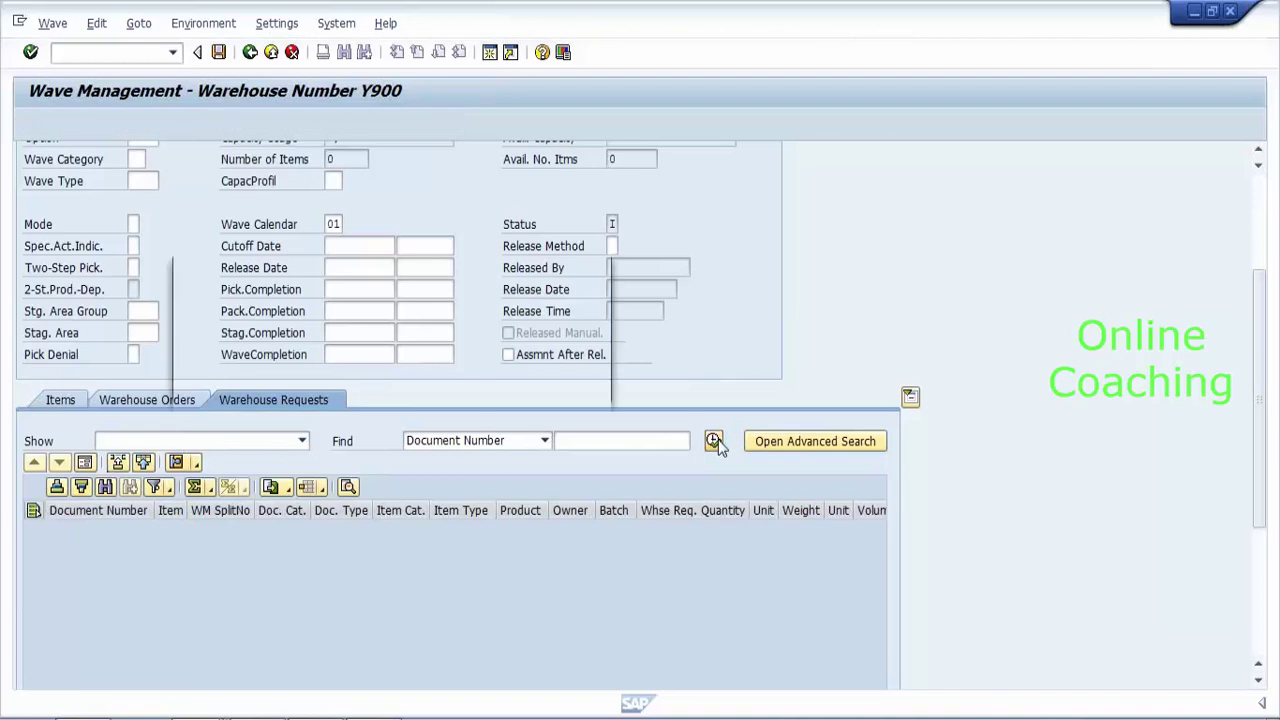
left_click(273, 385)
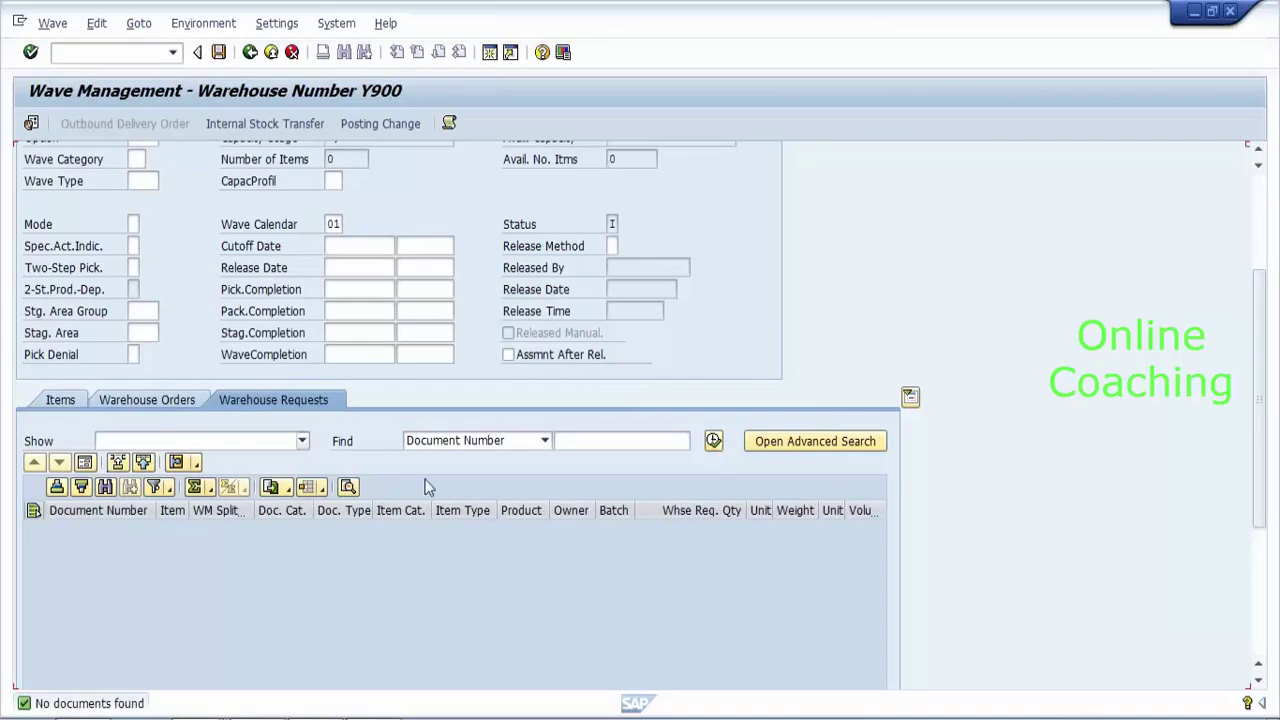
Run an advanced search for warehouse requests with all criteria blank and agree to continue the search.
left_click(563, 441)
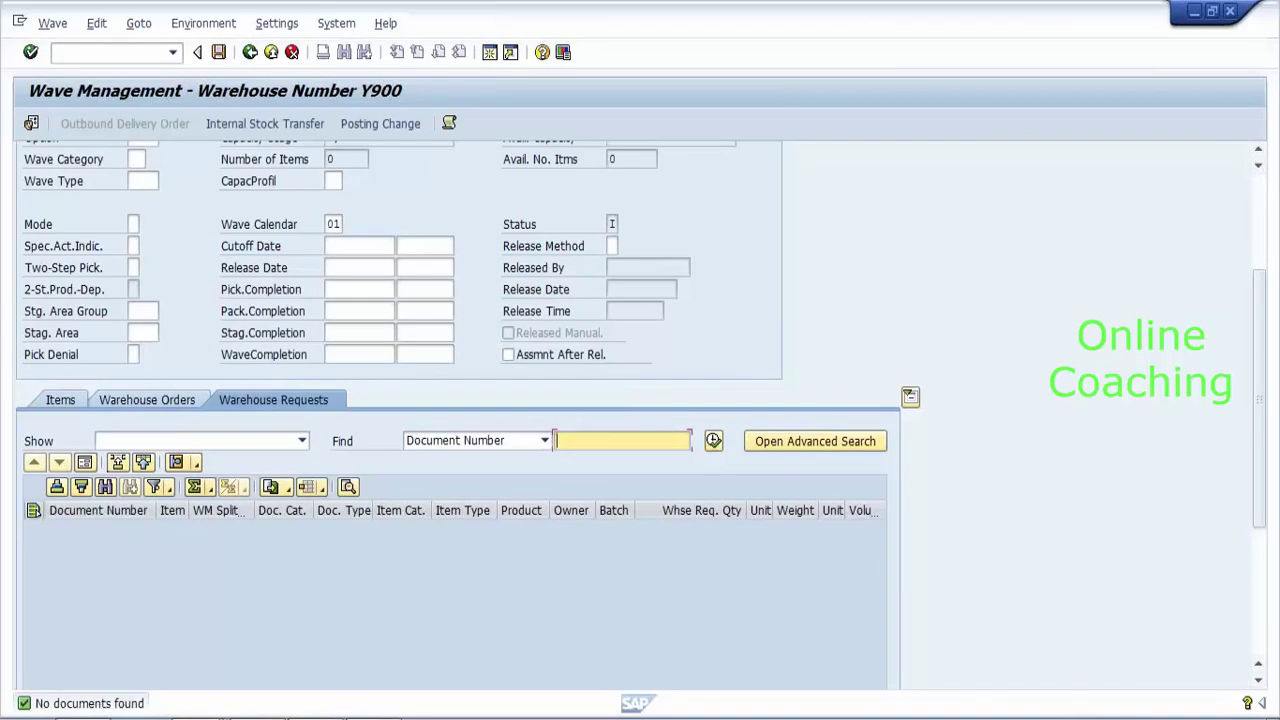
left_click(765, 443)
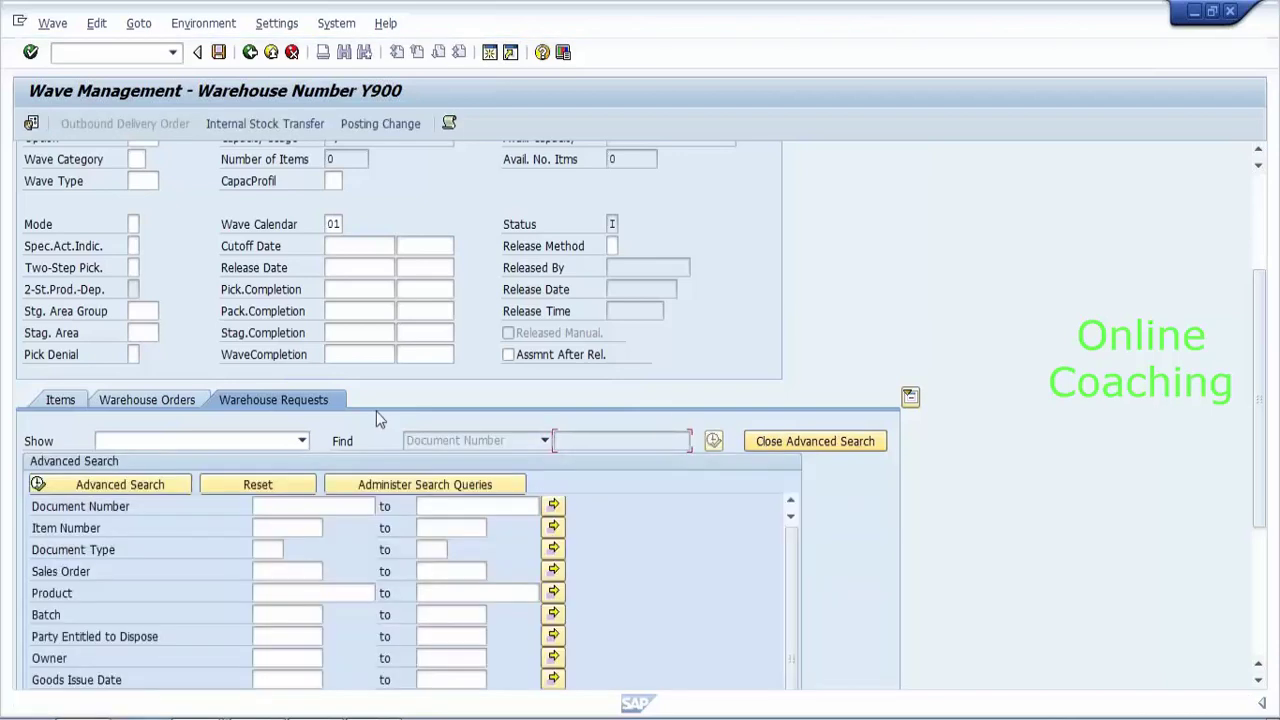
left_click(152, 489)
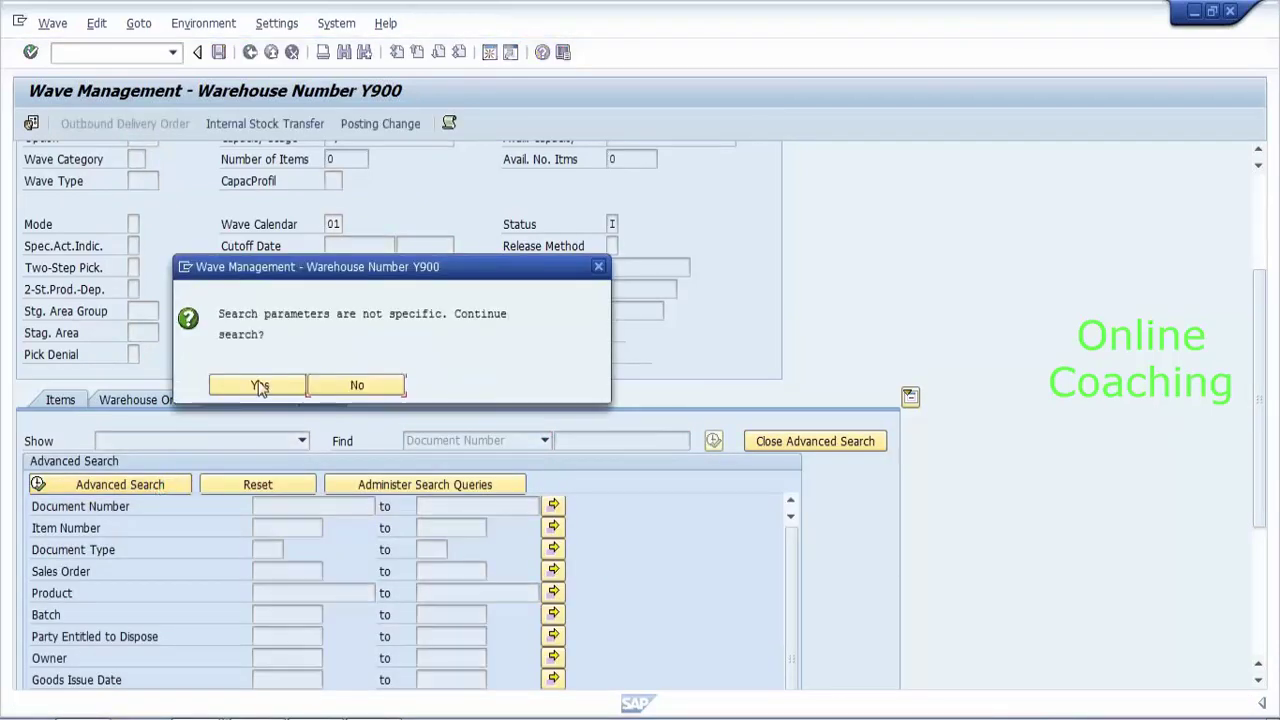
left_click(258, 385)
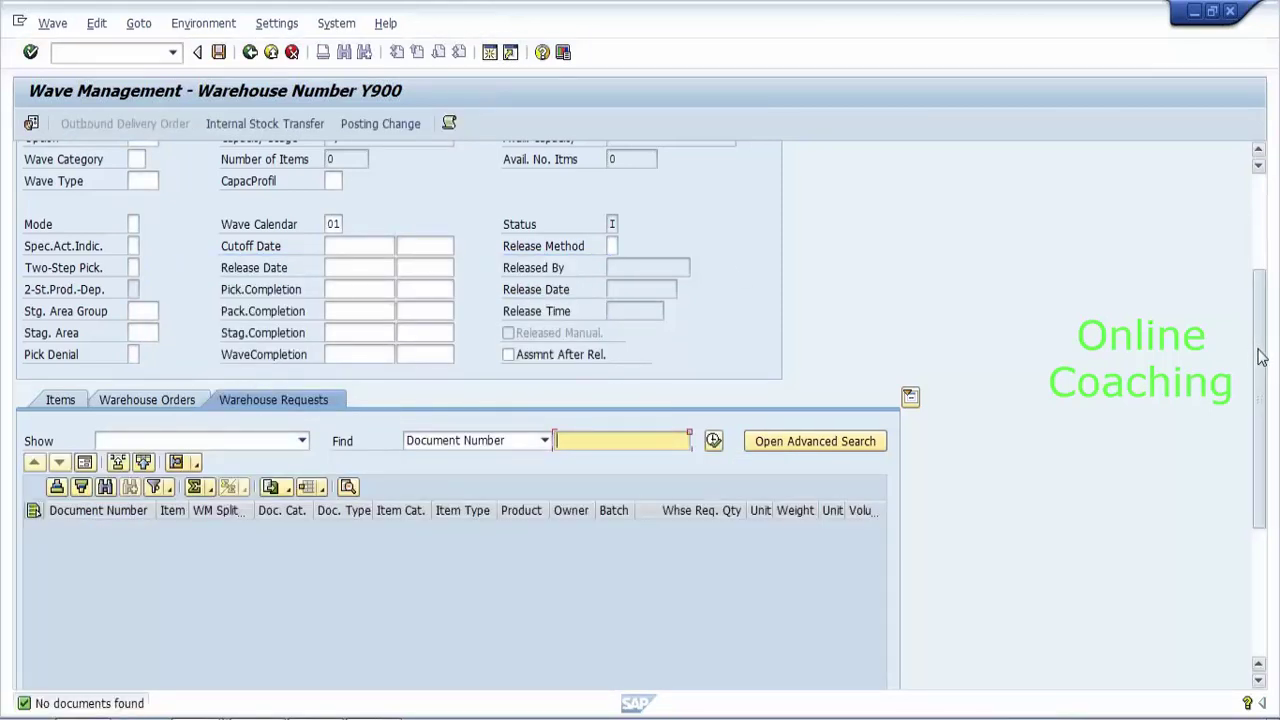
Return to the wave header and leave wave management without saving the new wave.
left_click_drag(1262, 358, 1272, 238)
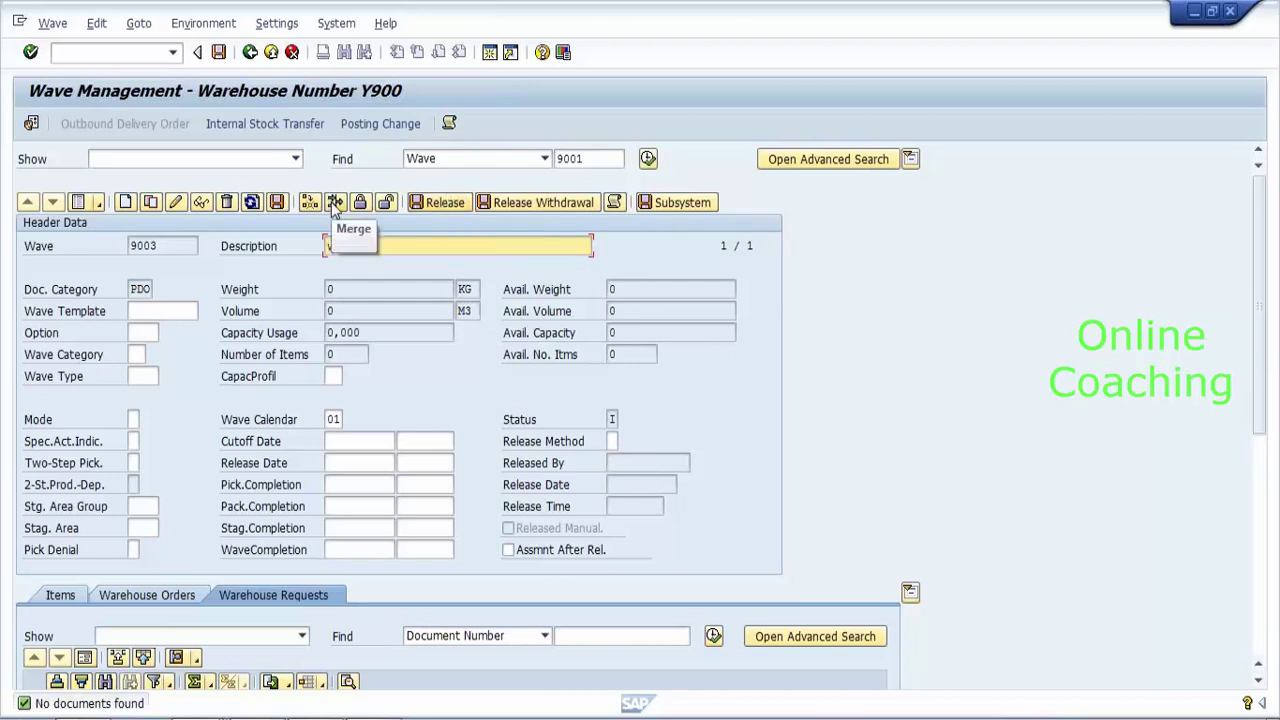
left_click(250, 52)
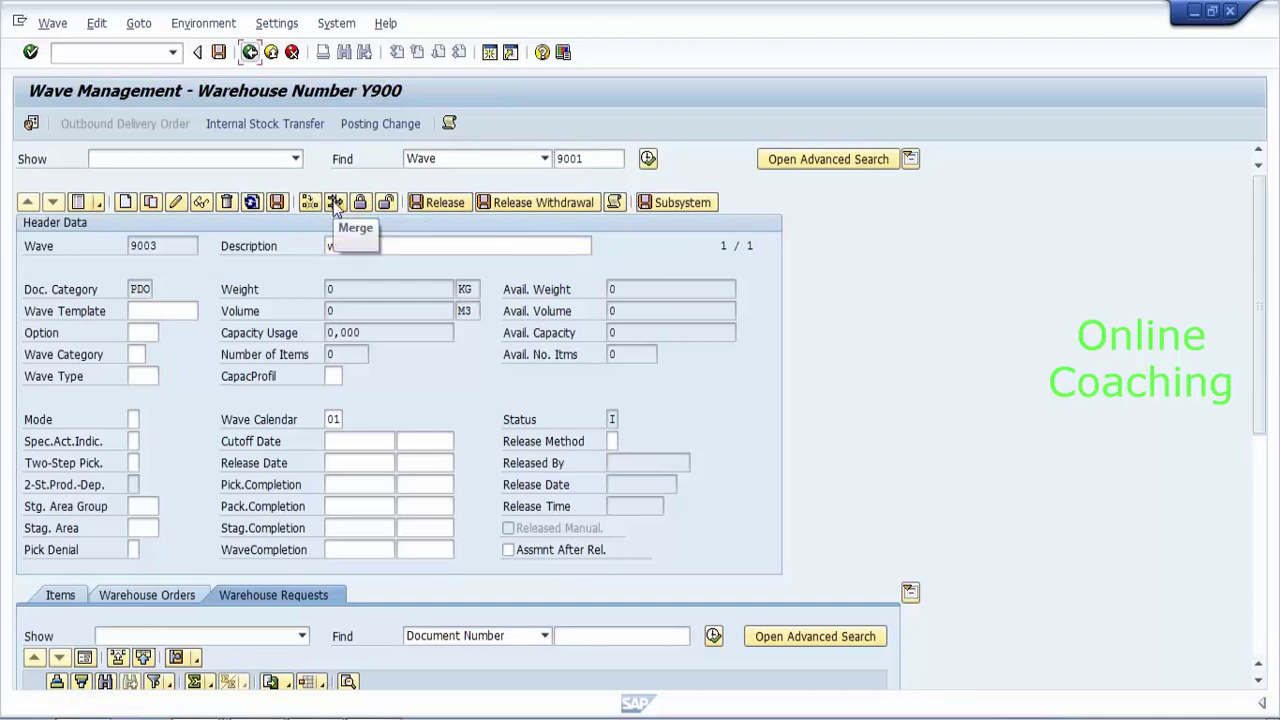
left_click(251, 55)
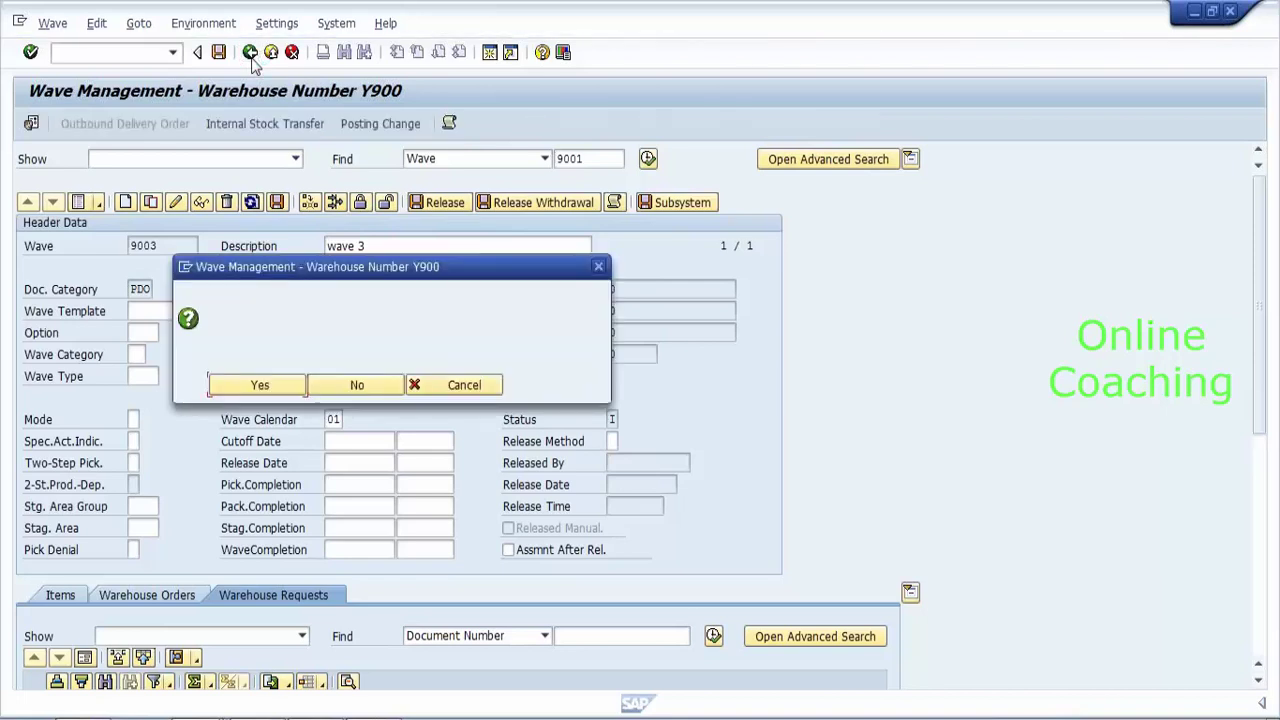
left_click(357, 387)
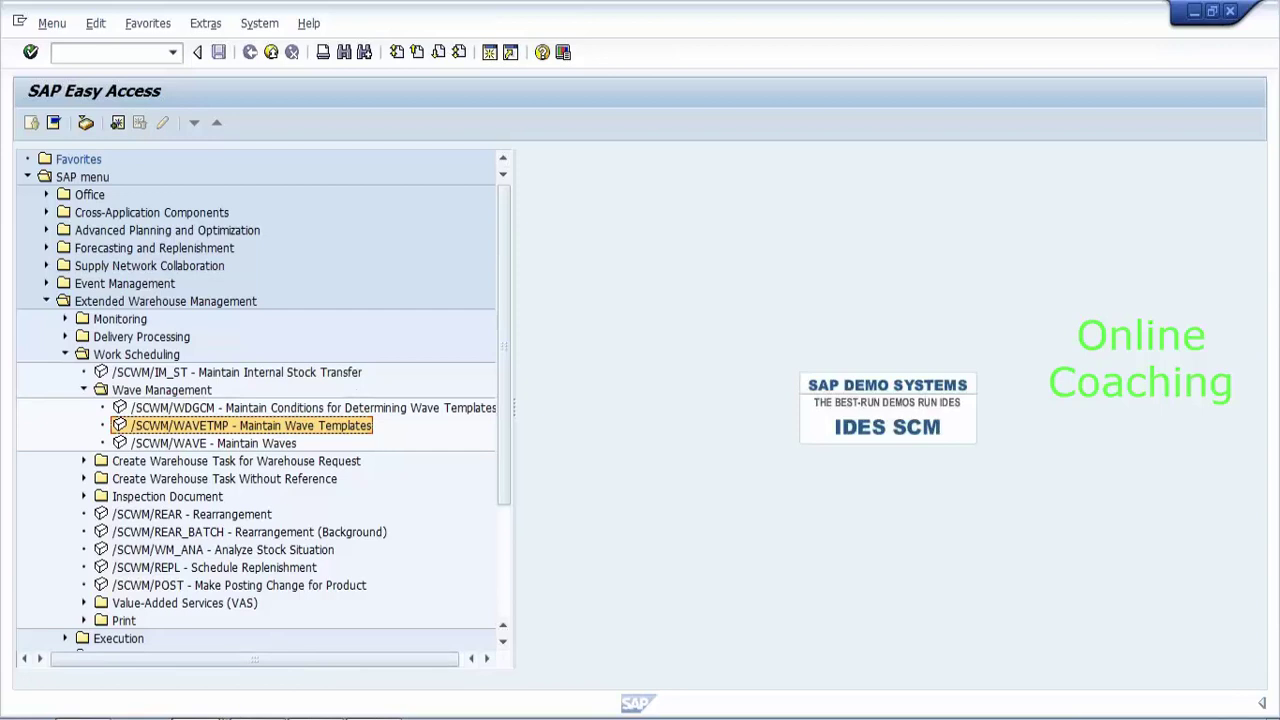
left_click(277, 449)
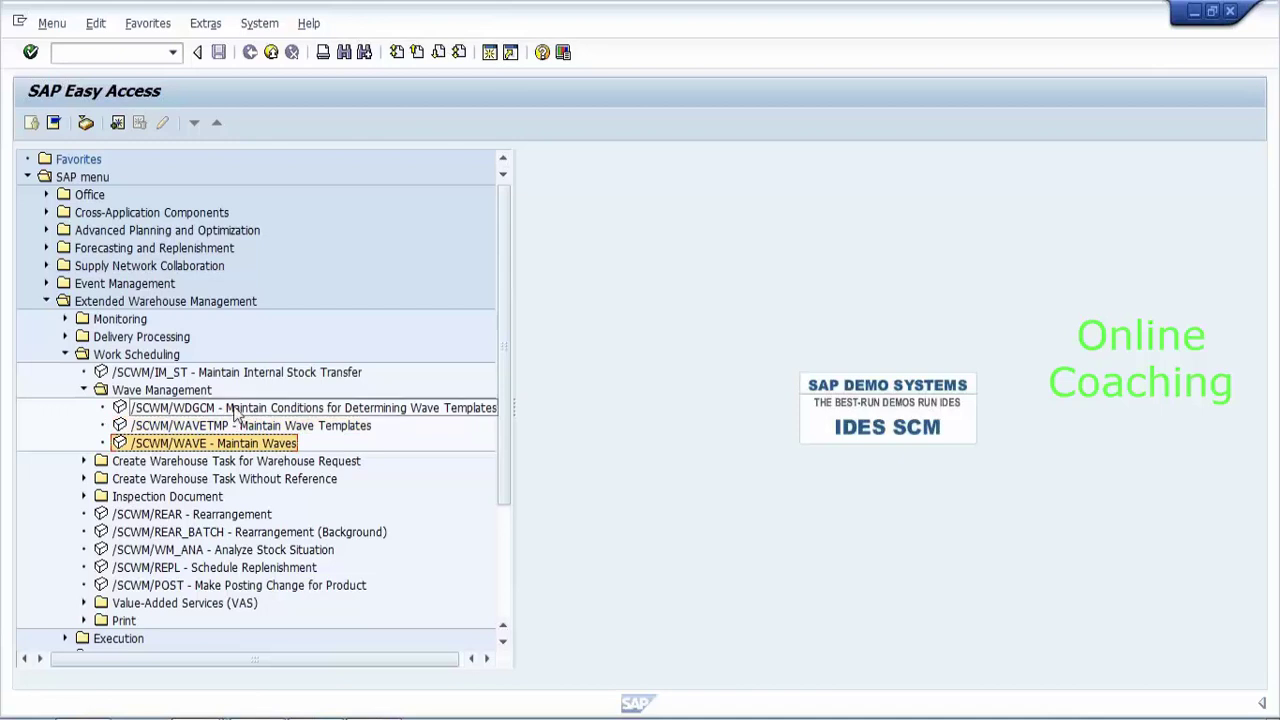
double_click(251, 445)
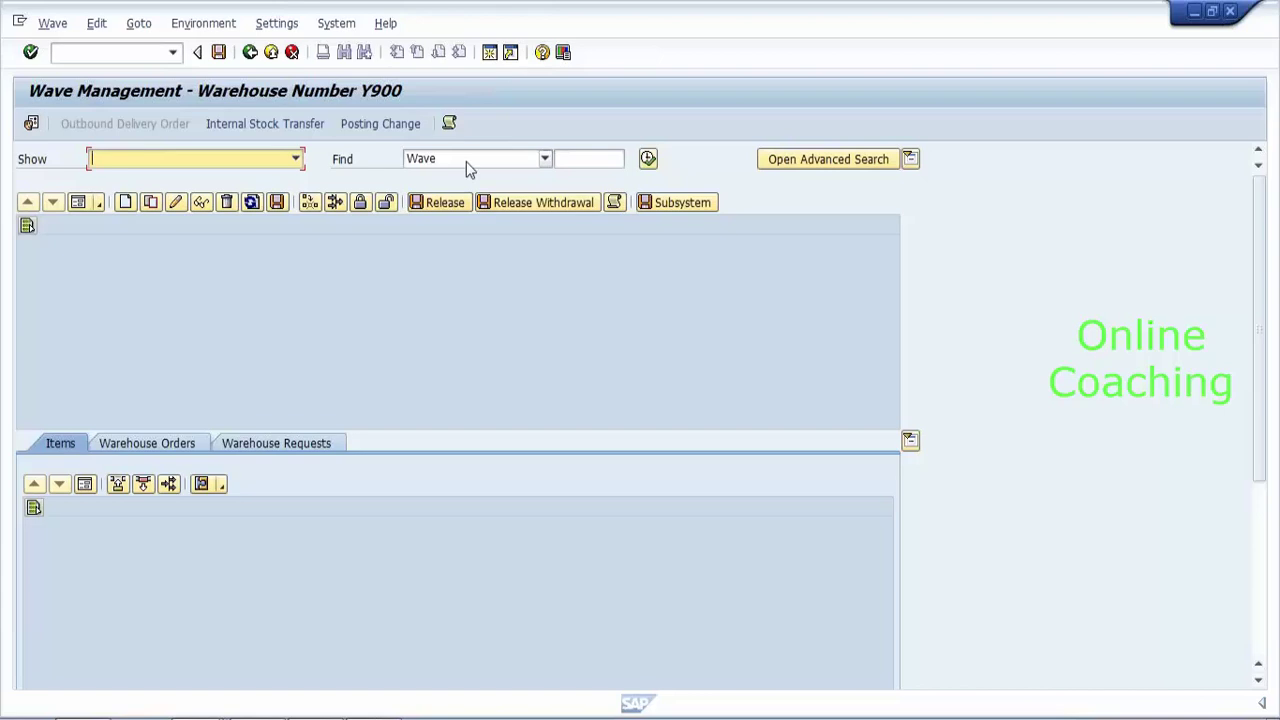
left_click(20, 22)
key("F3")
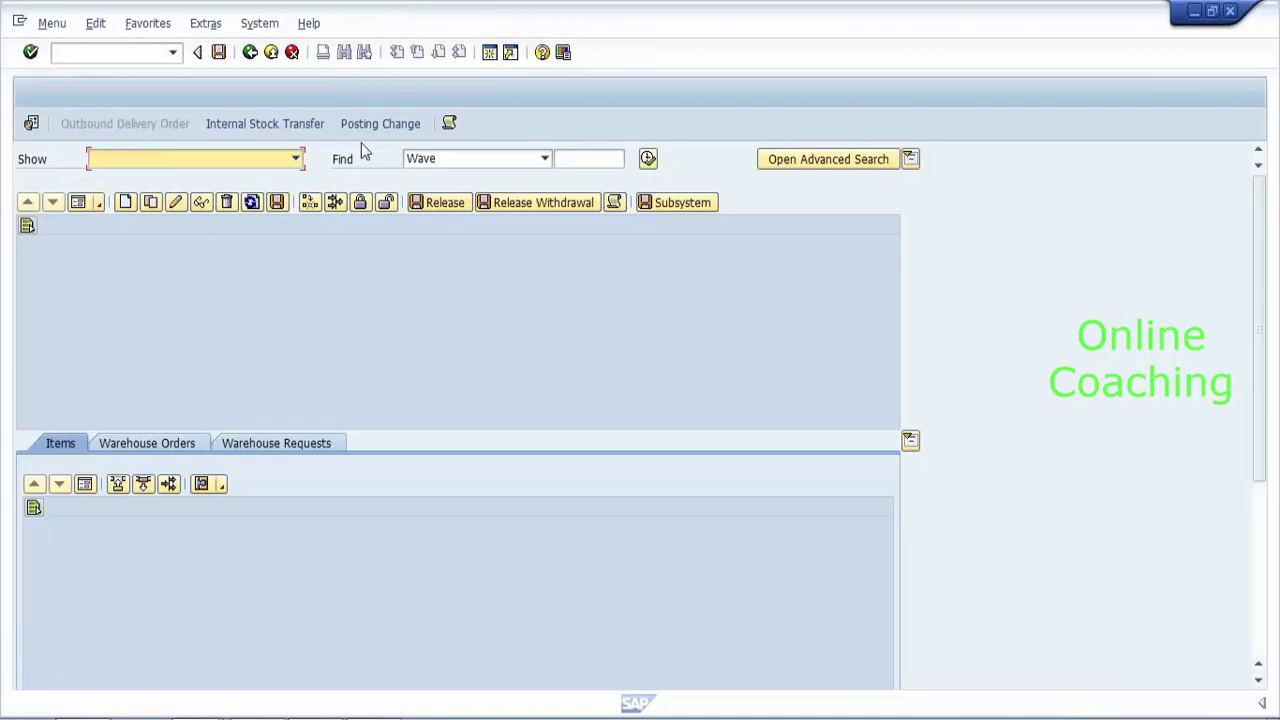
Start outbound delivery order maintenance for warehouse Y900 and search for orders without a number, agreeing to continue.
type("/n/")
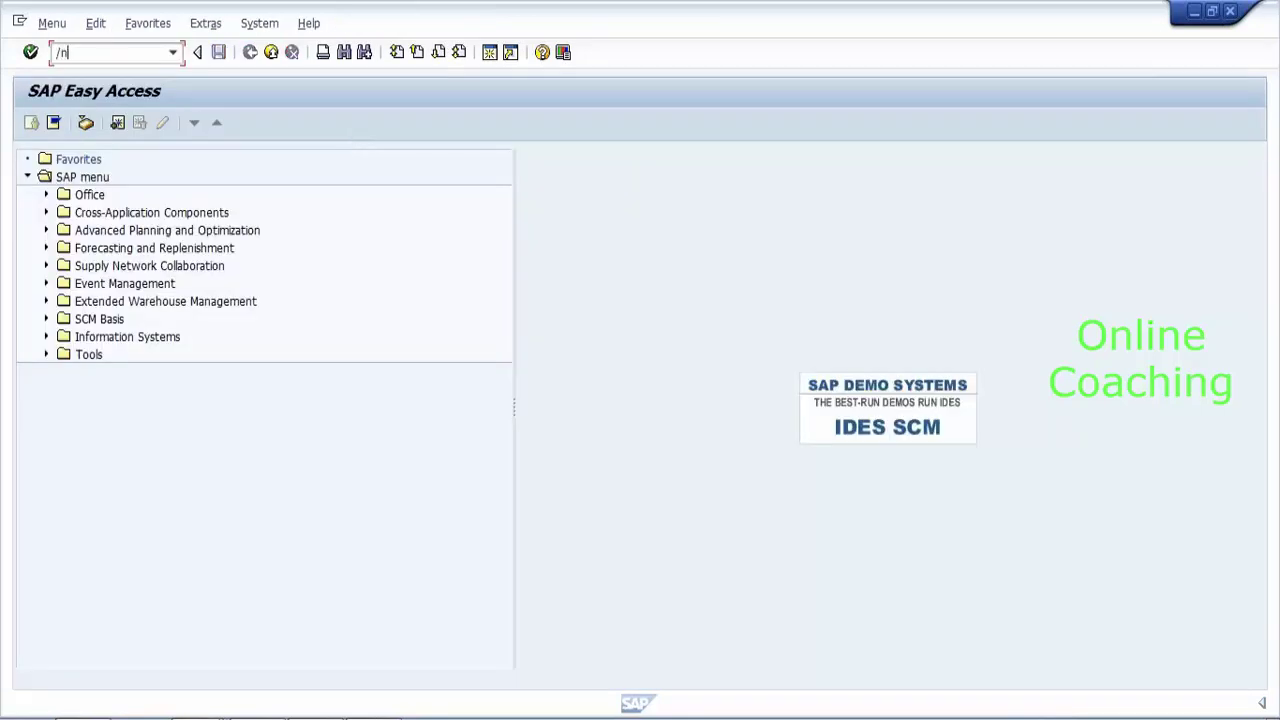
type("scwm/ordo")
key("Return")
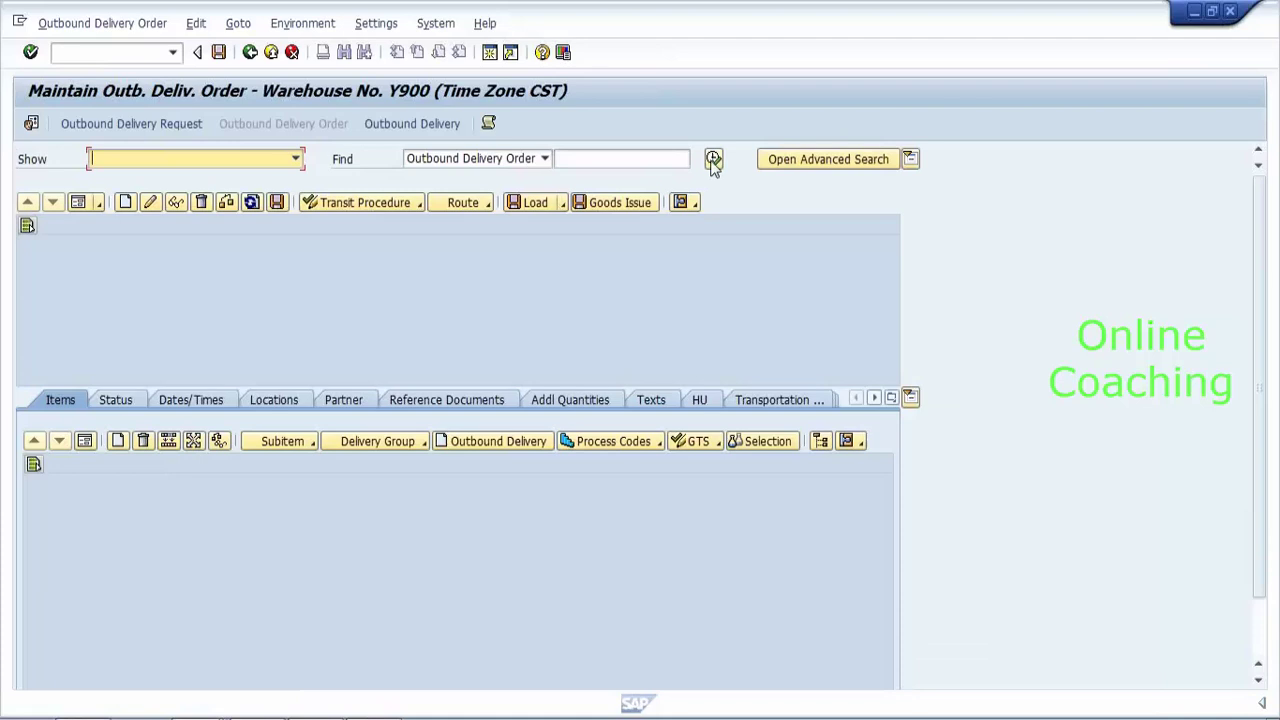
left_click(714, 160)
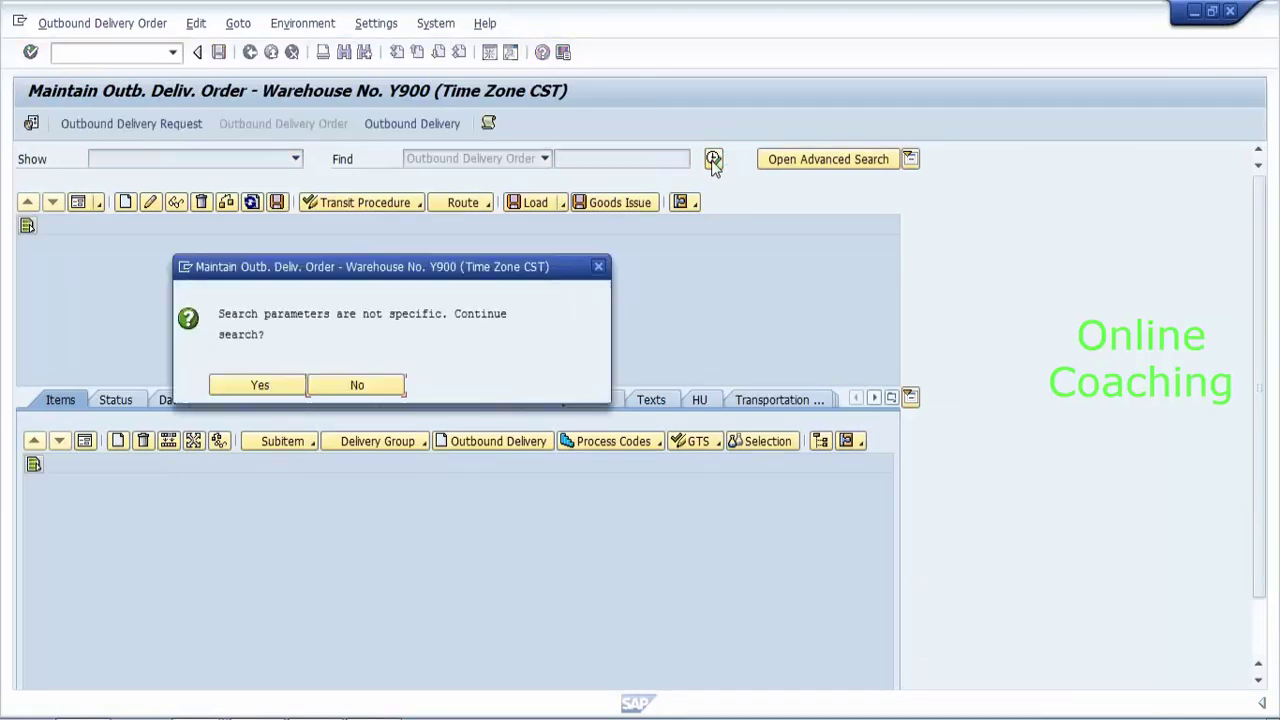
left_click(266, 388)
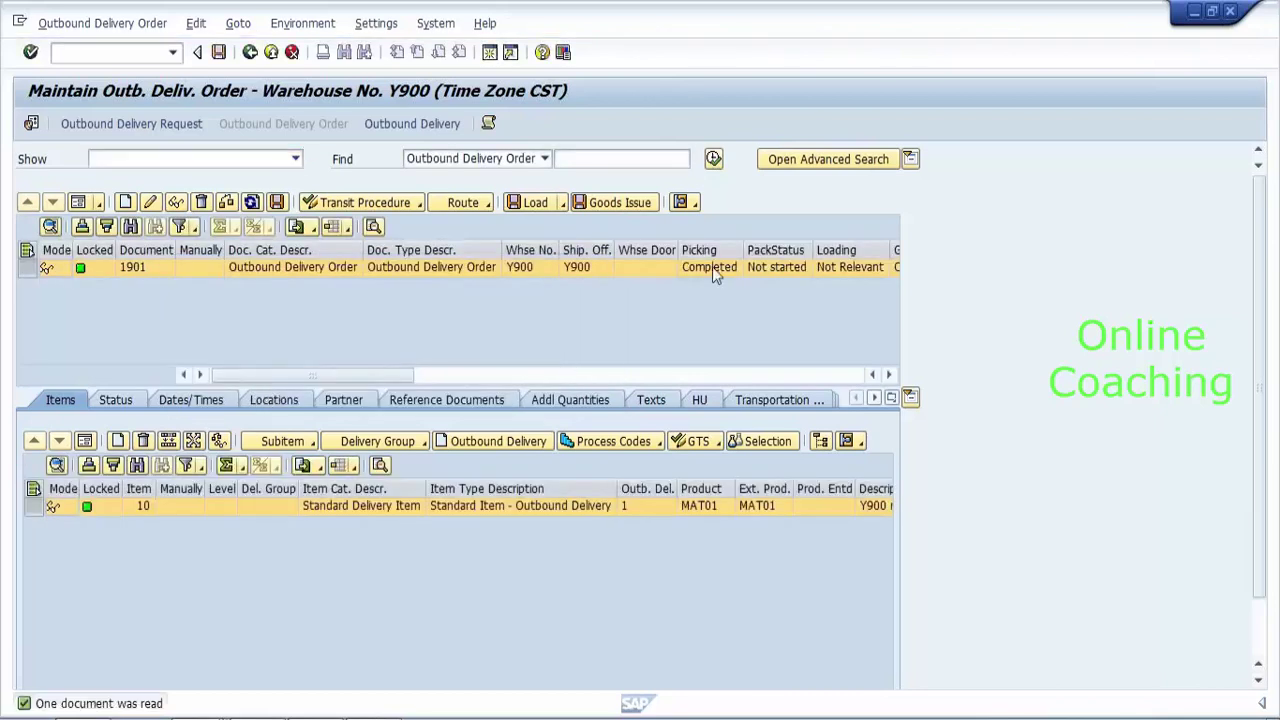
Check the picking and goods issue statuses of the outbound delivery order.
left_click(710, 267)
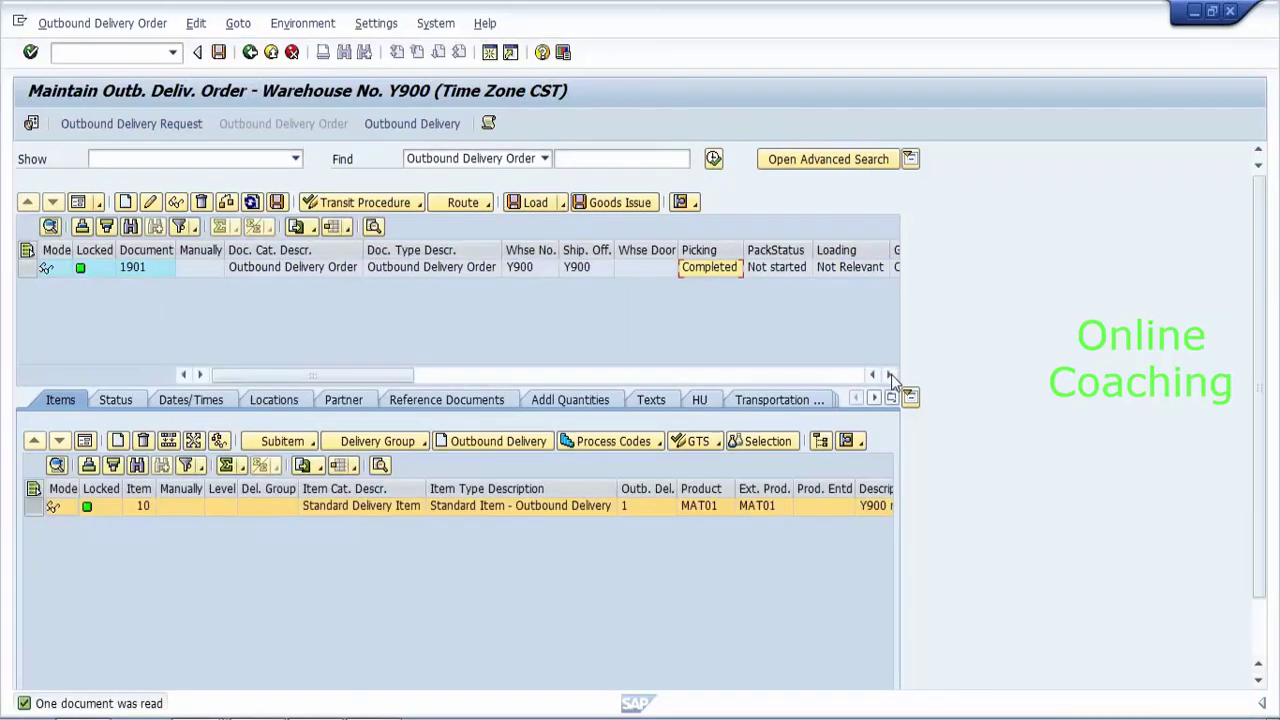
left_click(889, 374)
left_click(889, 374)
left_click(731, 268)
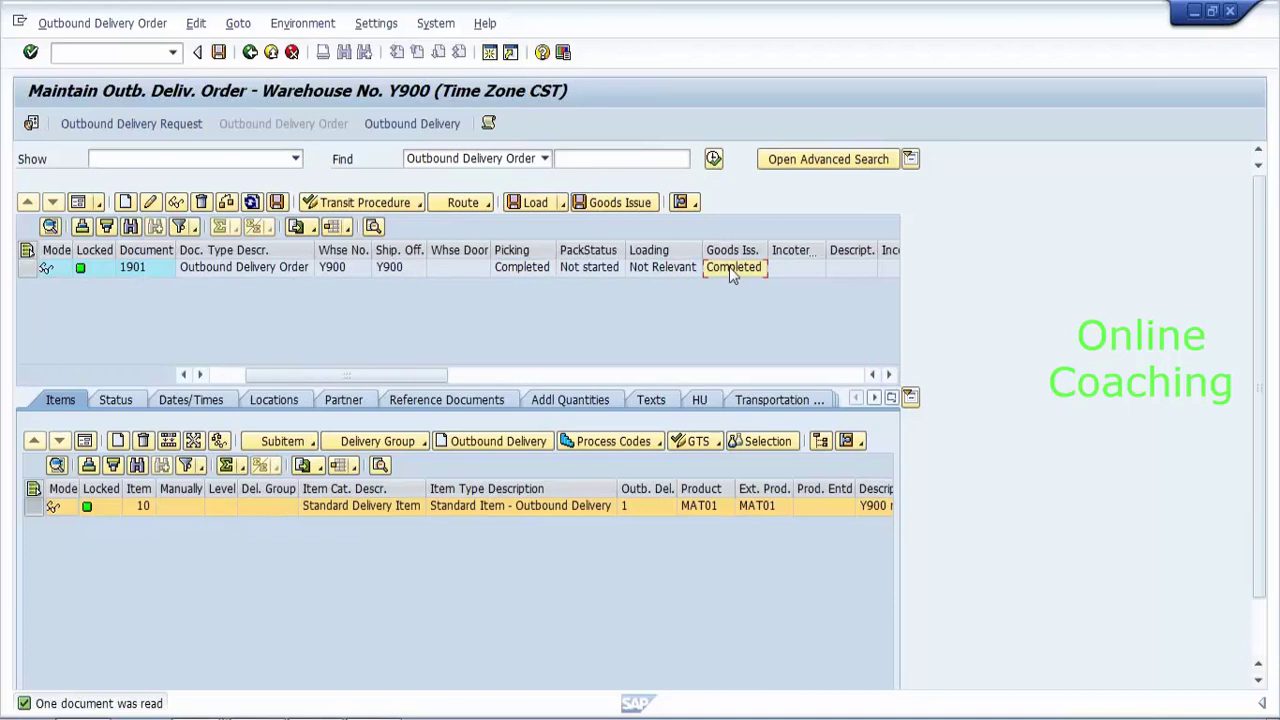
Select the outbound delivery order, open its outbound delivery, and reverse the delivery's goods issue.
left_click(28, 268)
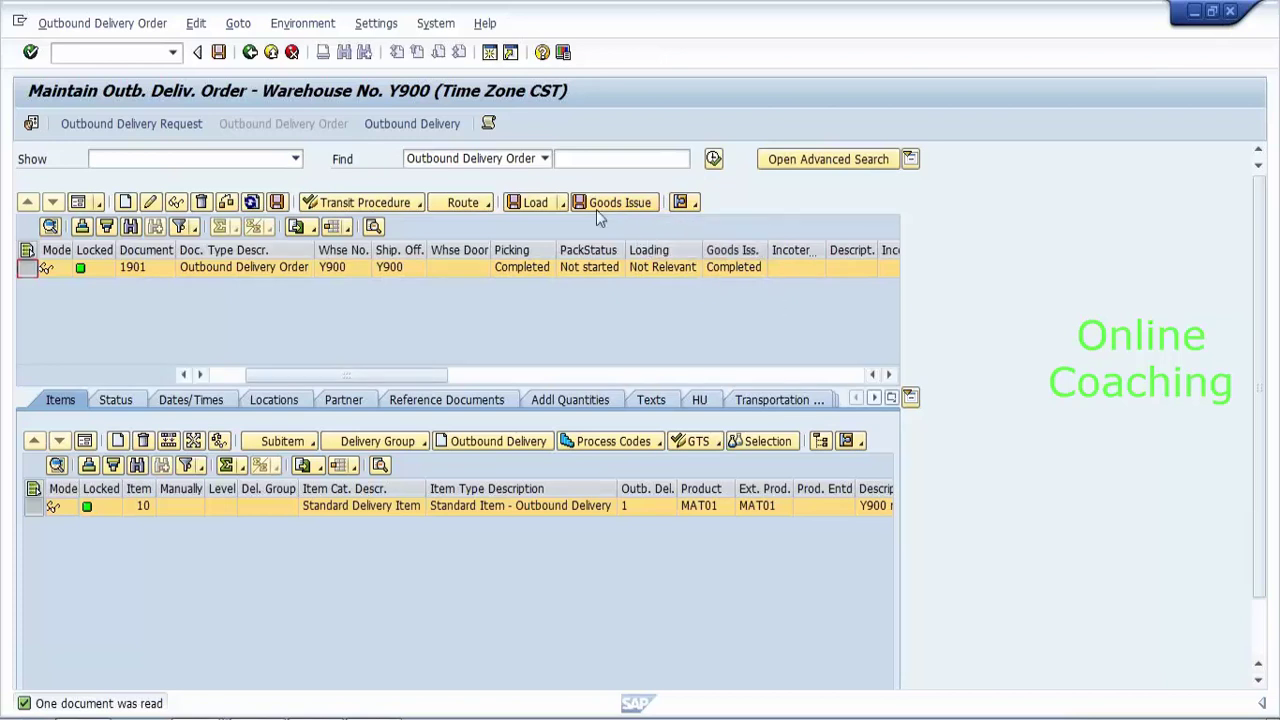
left_click(420, 124)
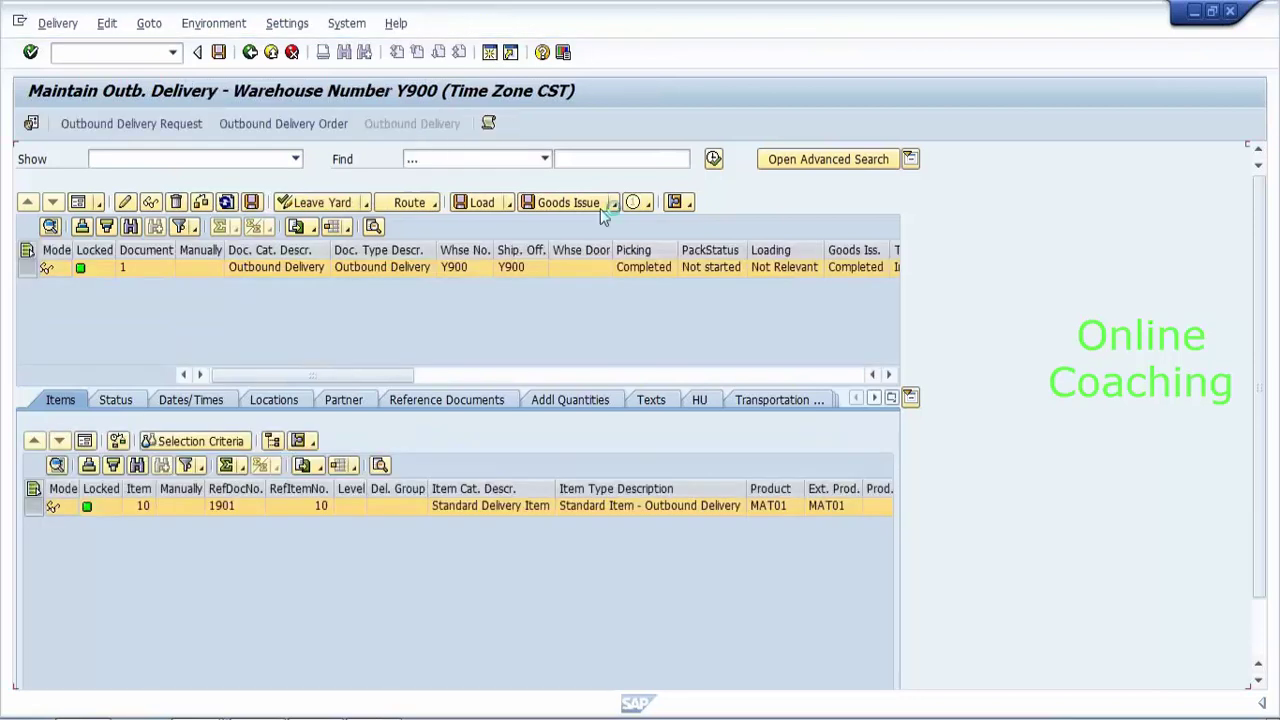
left_click(613, 206)
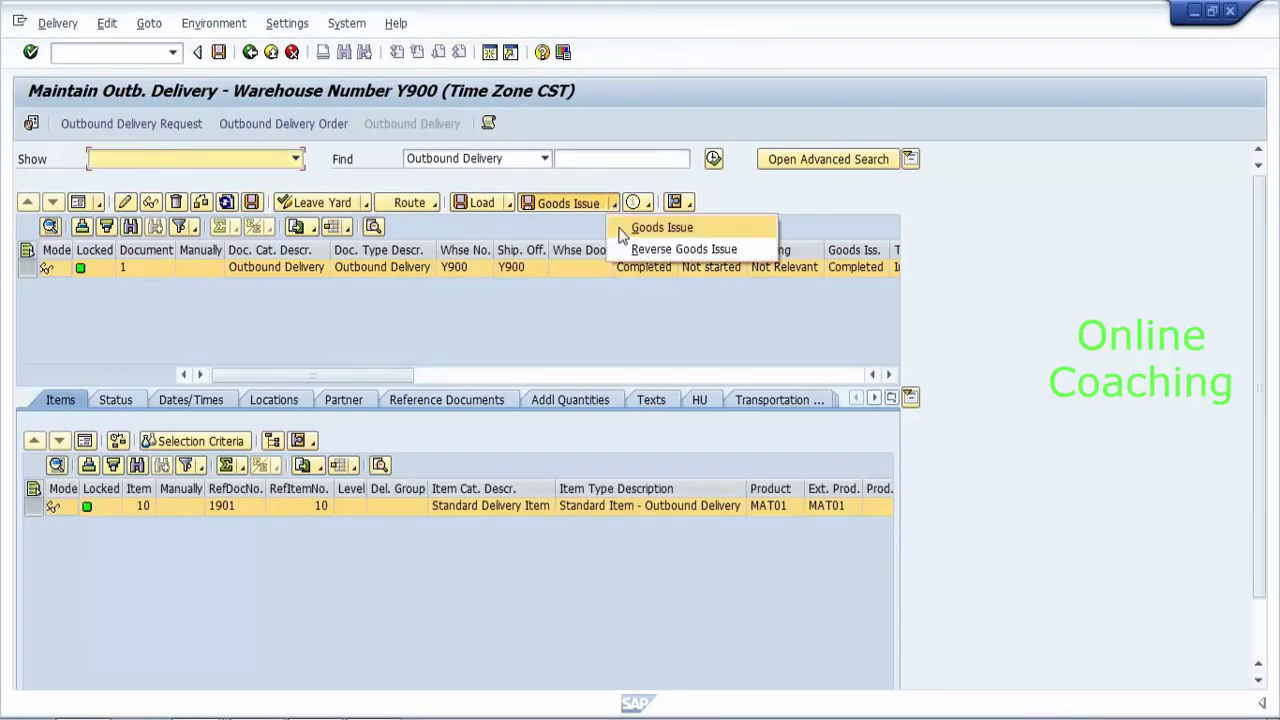
left_click(627, 249)
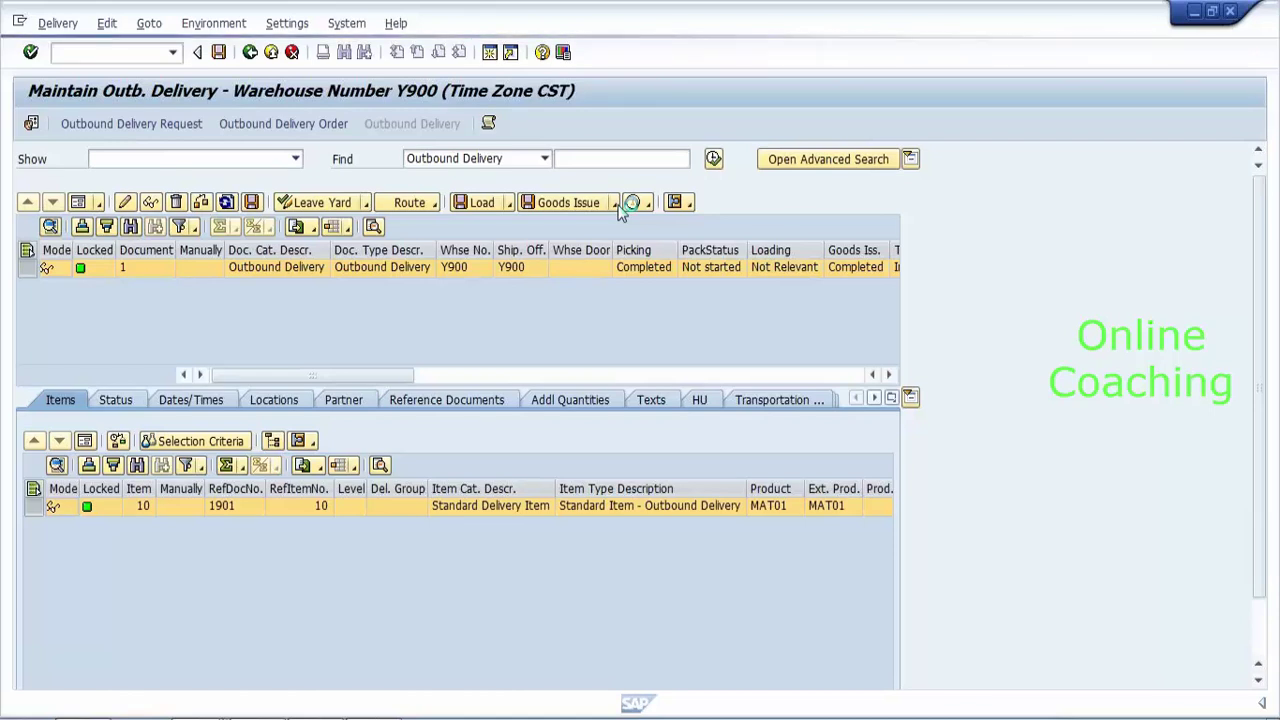
Finish reversing the outbound delivery's goods issue, save the delivery, and return to its outbound delivery order.
left_click(622, 206)
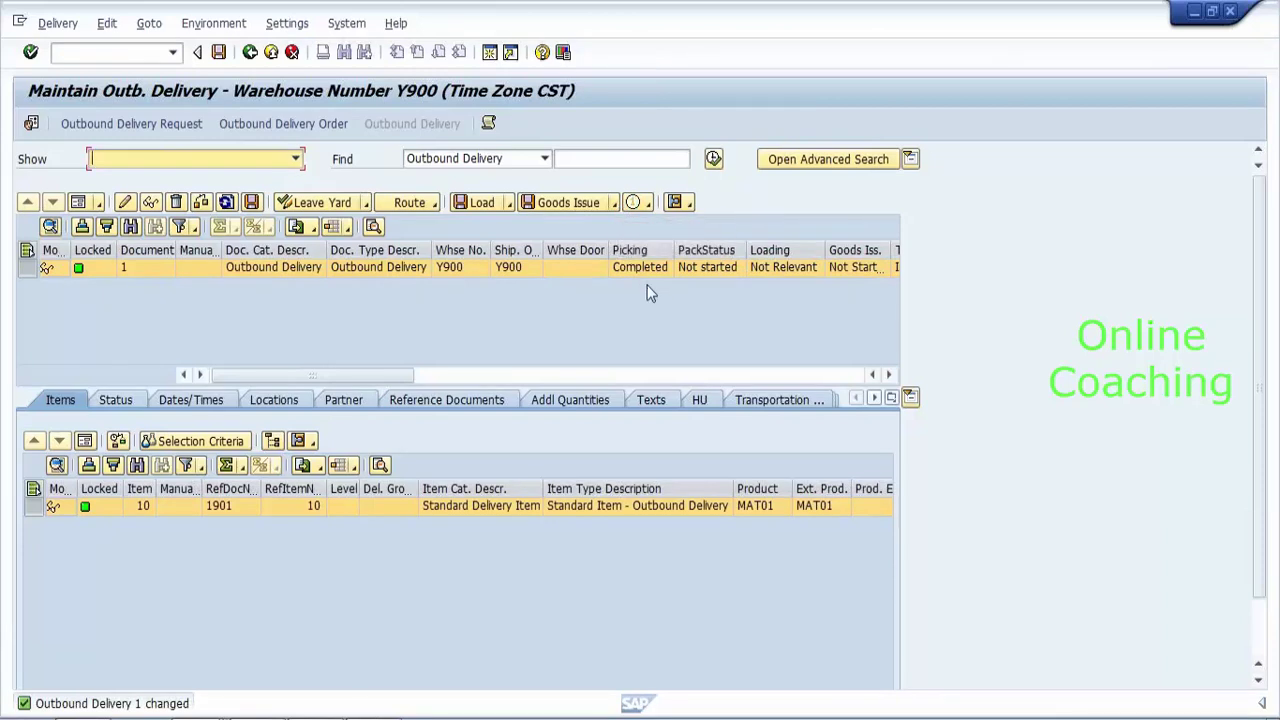
left_click(221, 53)
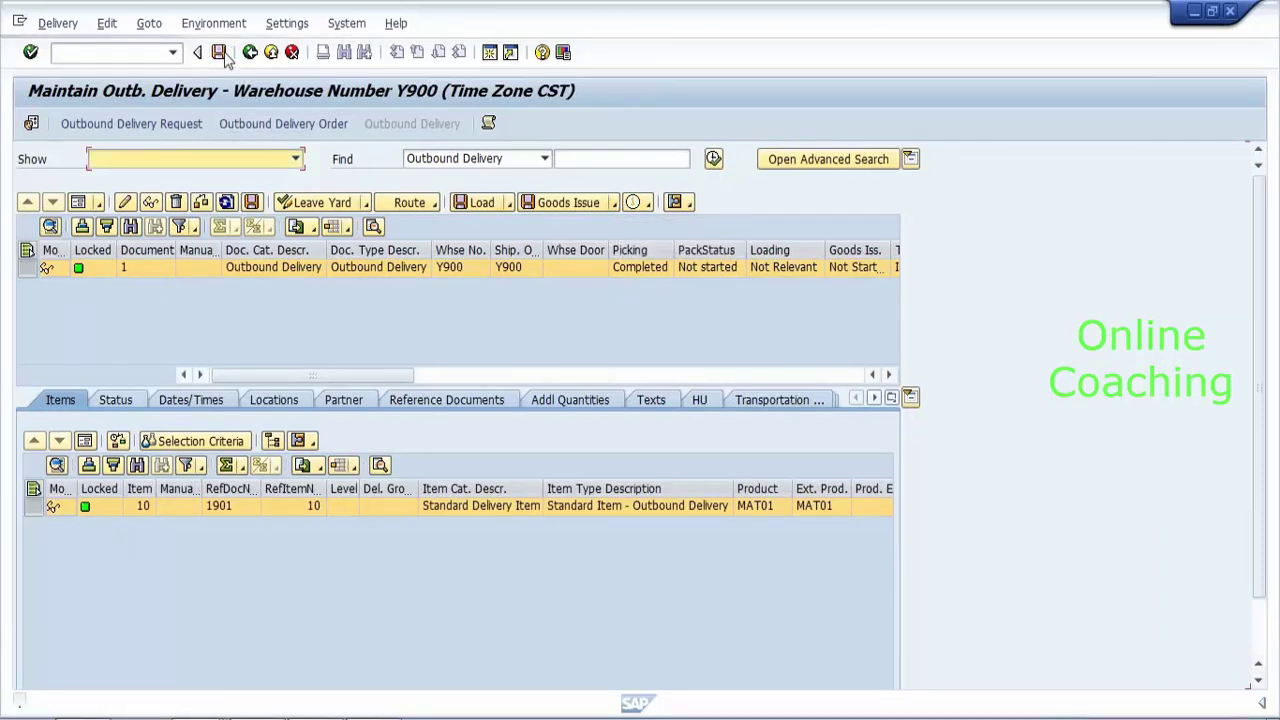
left_click(252, 54)
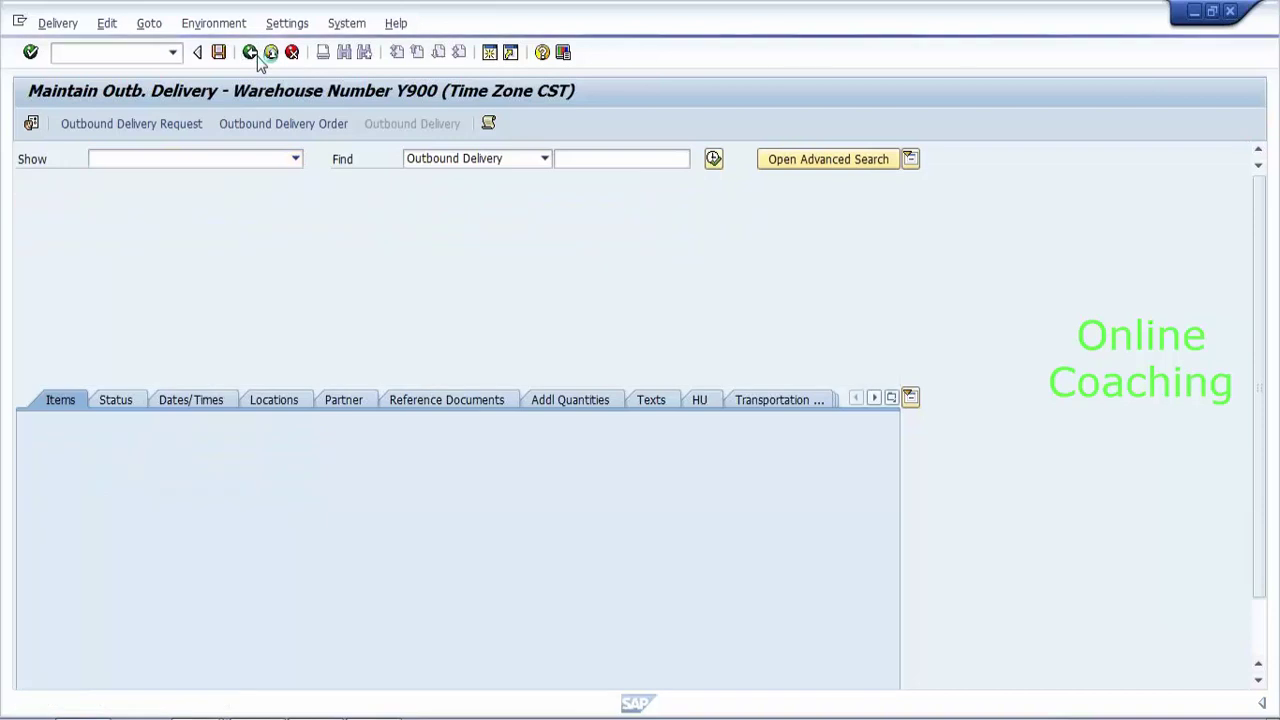
left_click(257, 58)
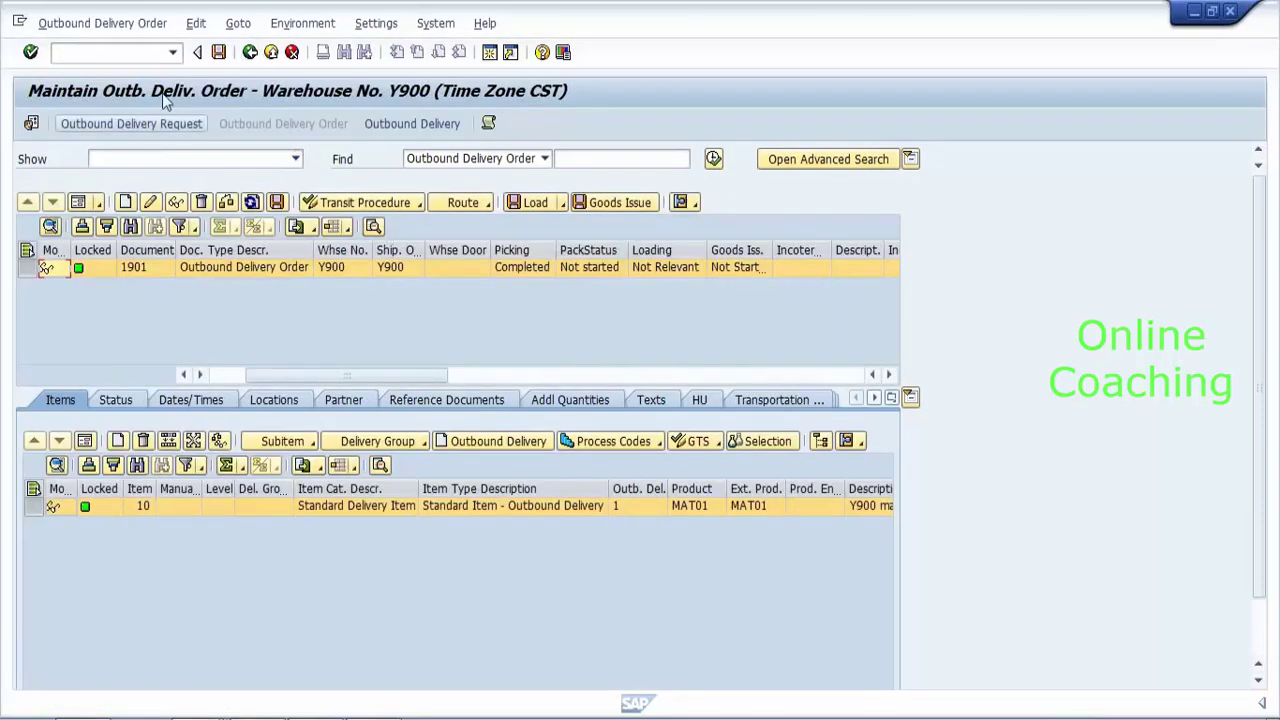
left_click(142, 275)
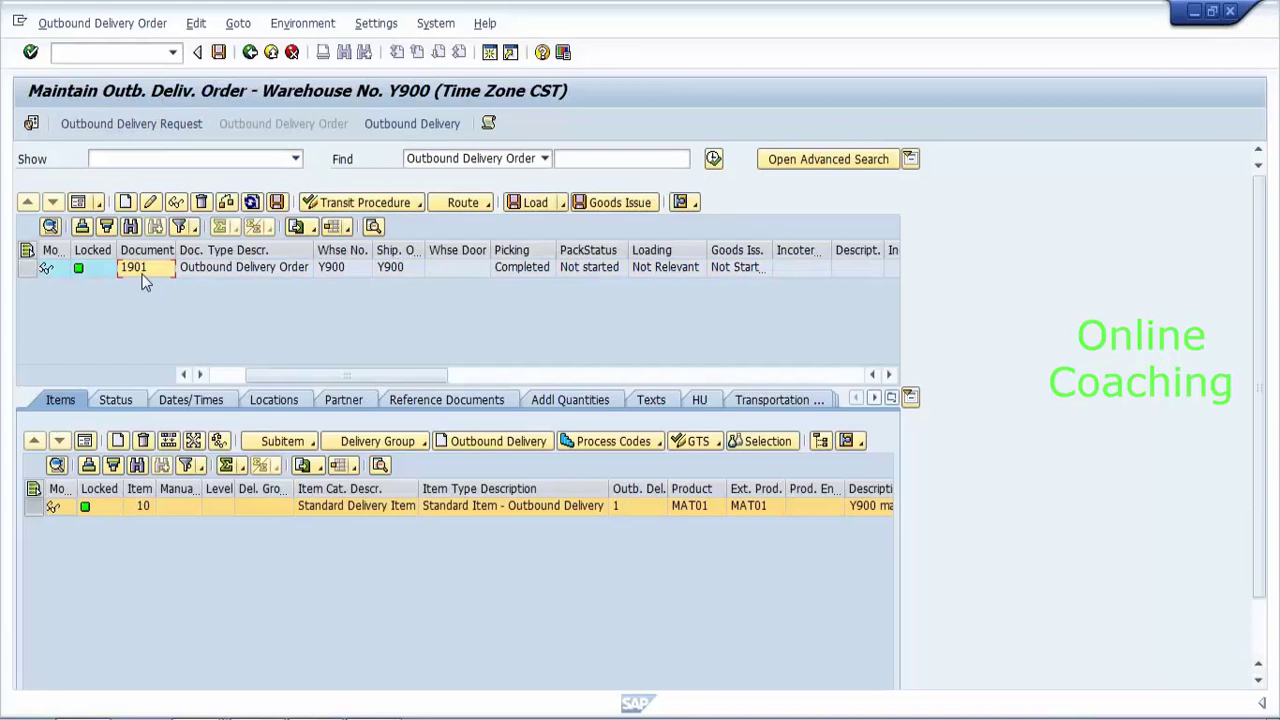
Try to start the cancel picking transaction with /n/scwm/canpick.
left_click(135, 52)
type("/n/scwm")
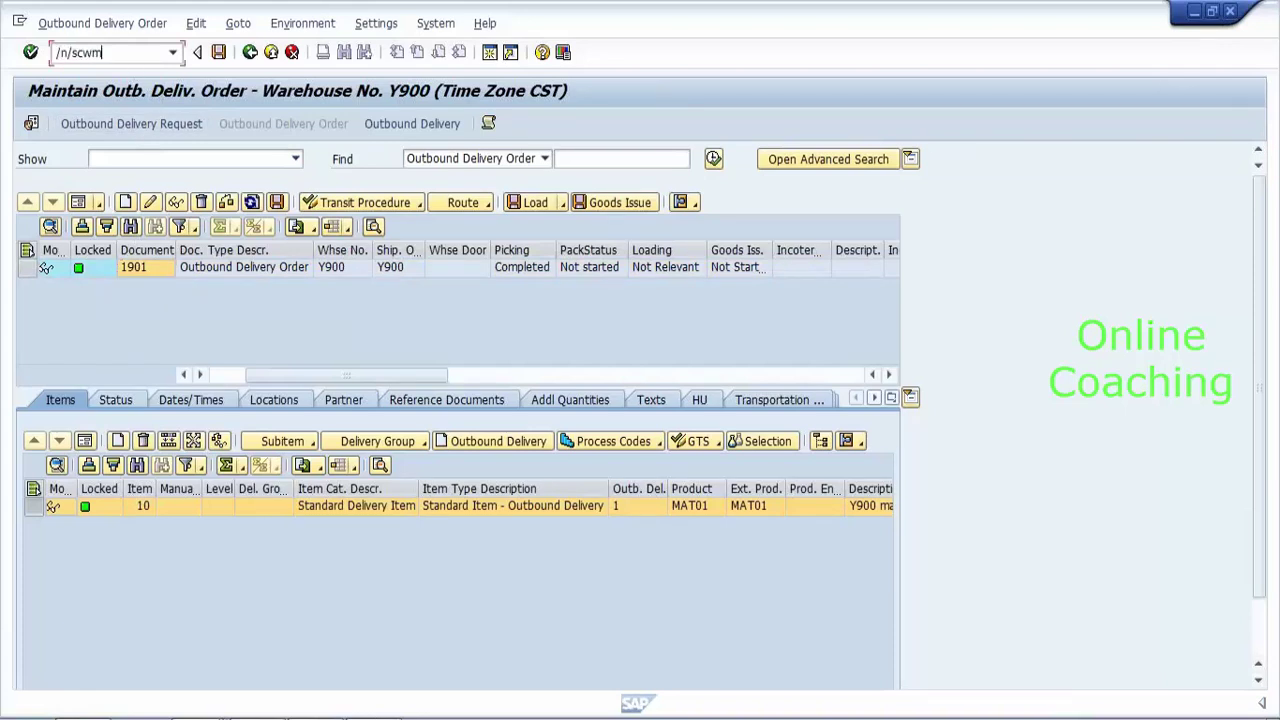
type("/canpick")
key("Return")
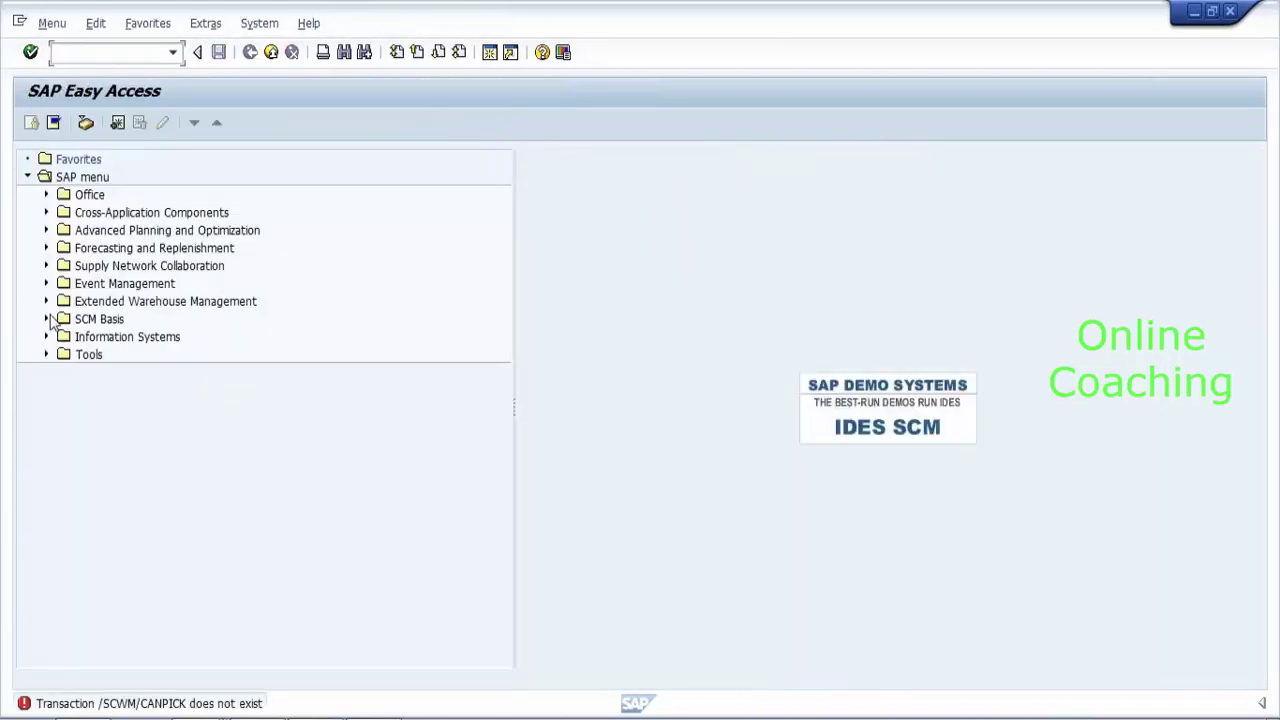
Start Cancel Picking (/SCWM/CANCPICK) from the Extended Warehouse Management execution transactions and find the outbound delivery order by its document number.
left_click(46, 301)
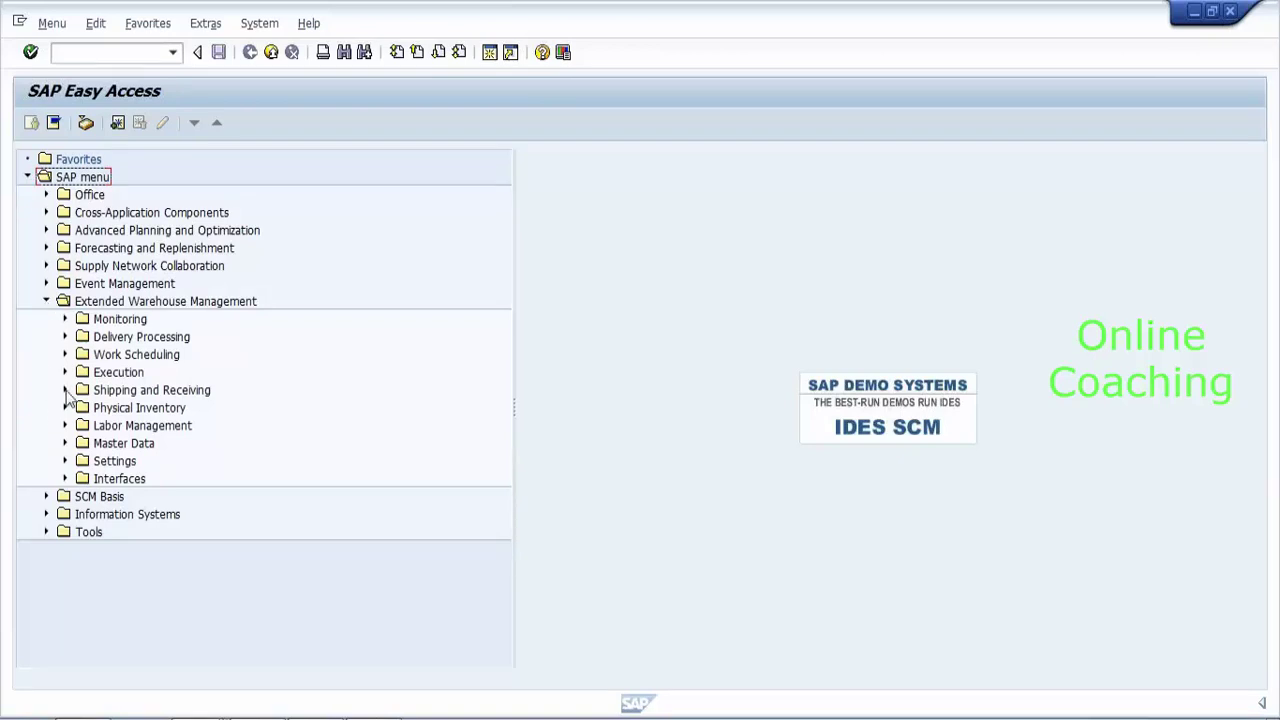
left_click(64, 374)
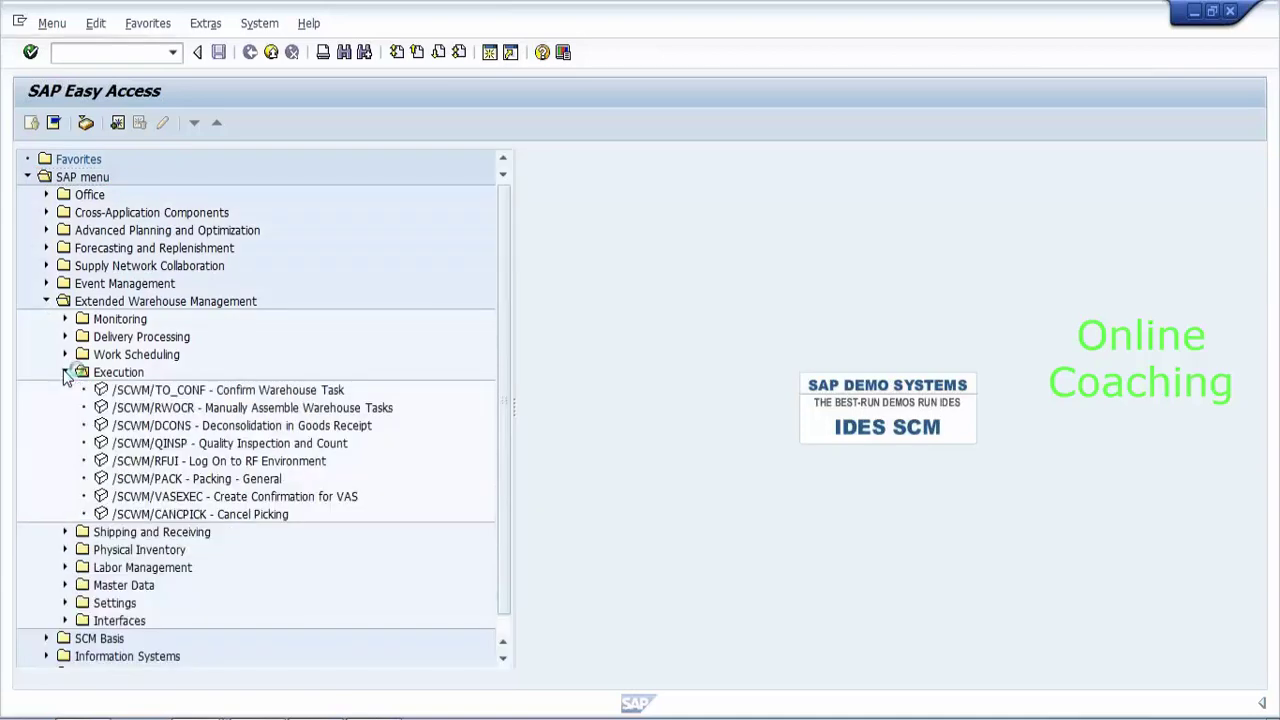
left_click(179, 515)
double_click(179, 515)
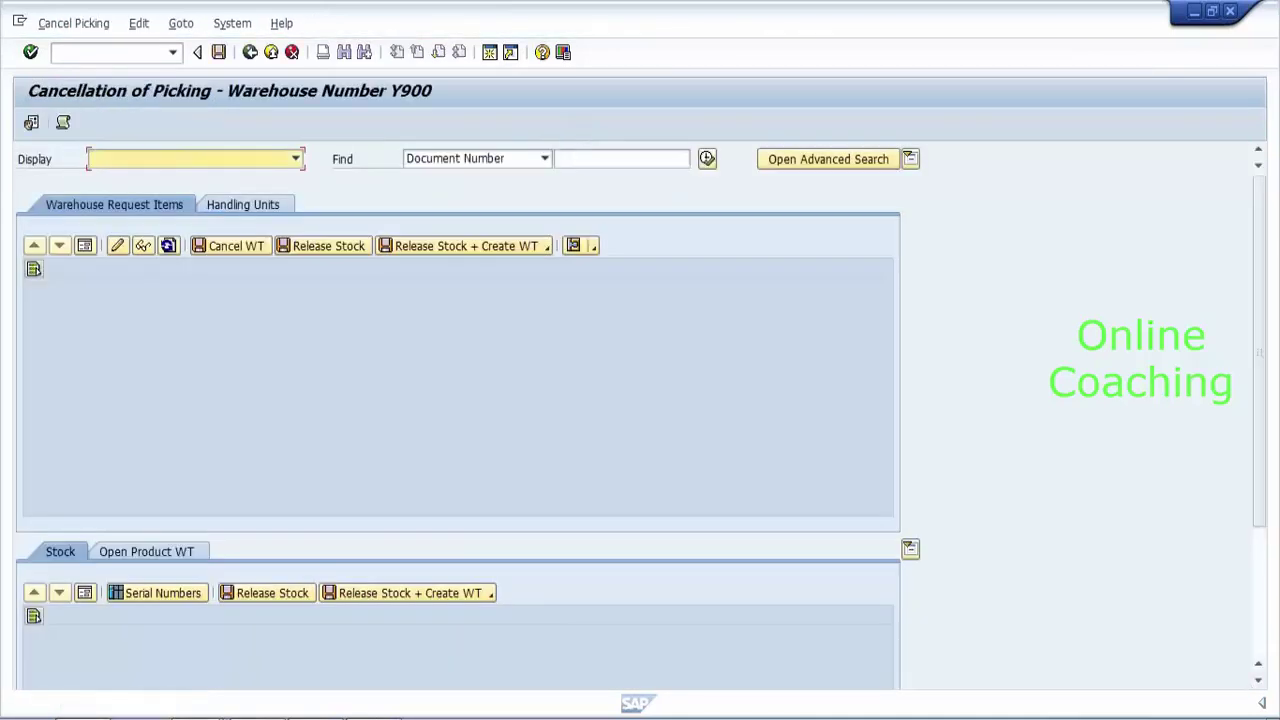
left_click(600, 158)
type("1901")
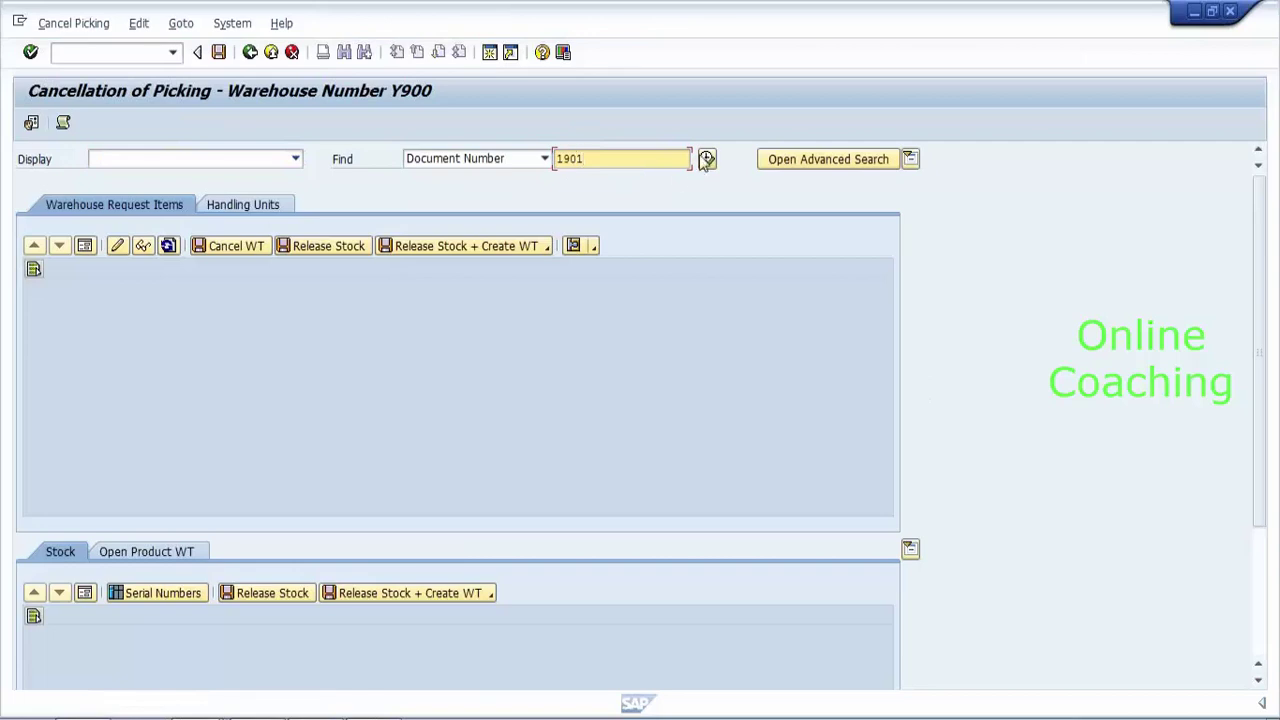
left_click(707, 160)
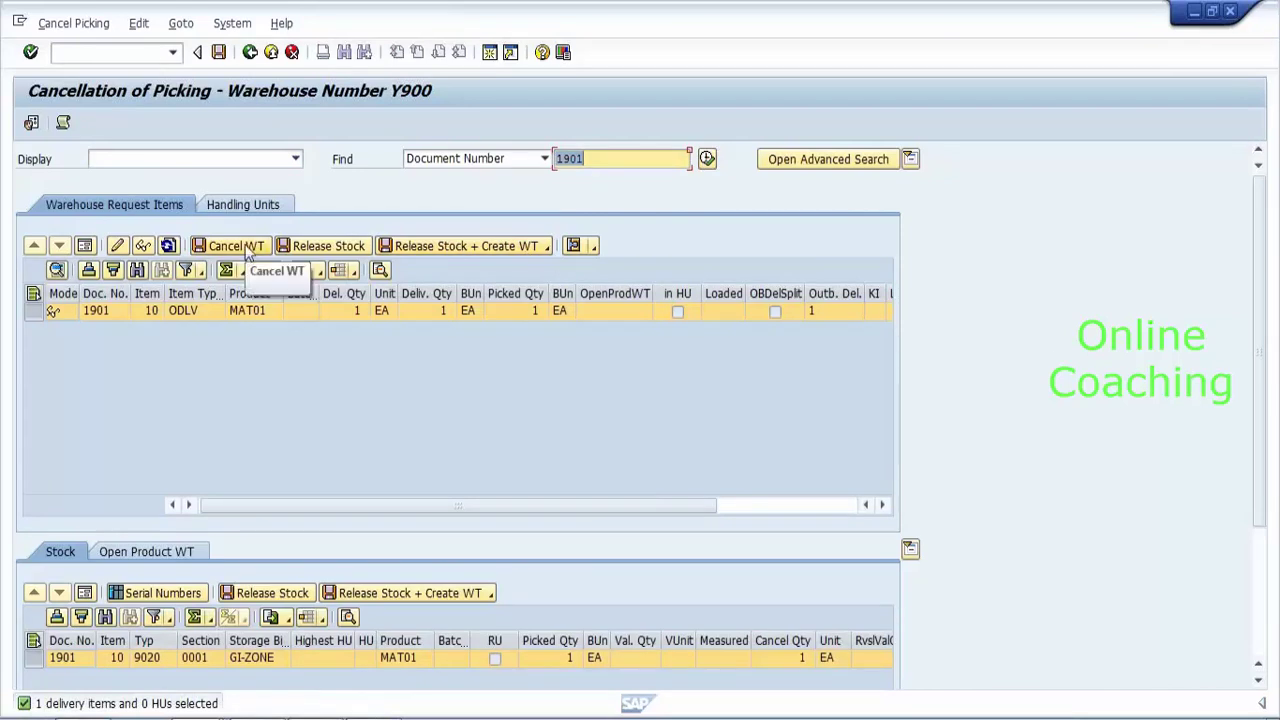
Try to release the MAT01 item's picked stock, first alone and then with warehouse task creation in background.
left_click(335, 250)
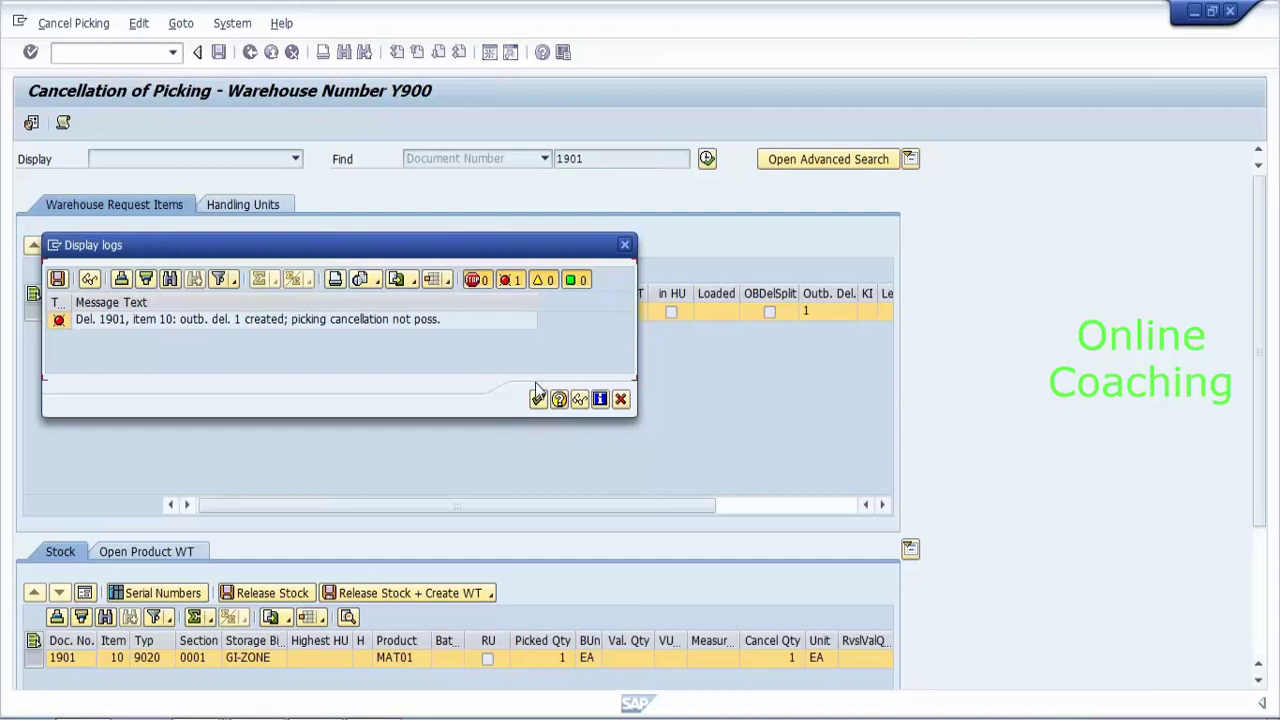
left_click(538, 400)
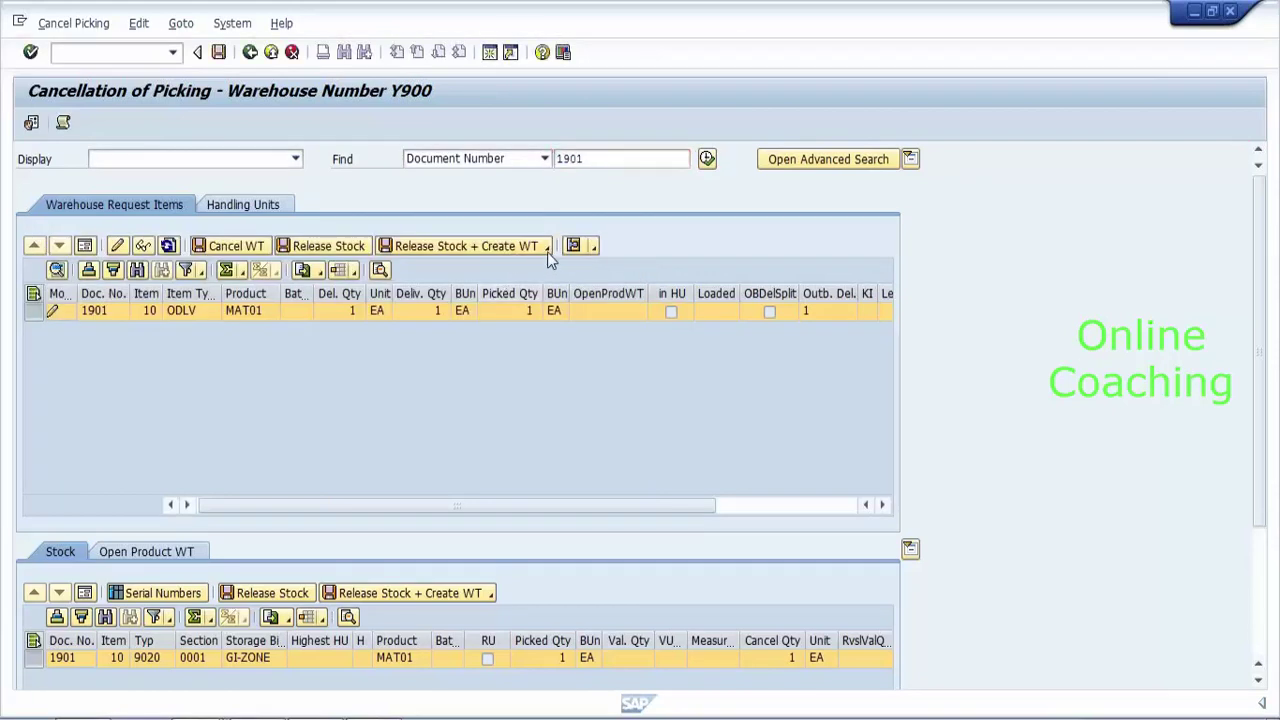
left_click(547, 252)
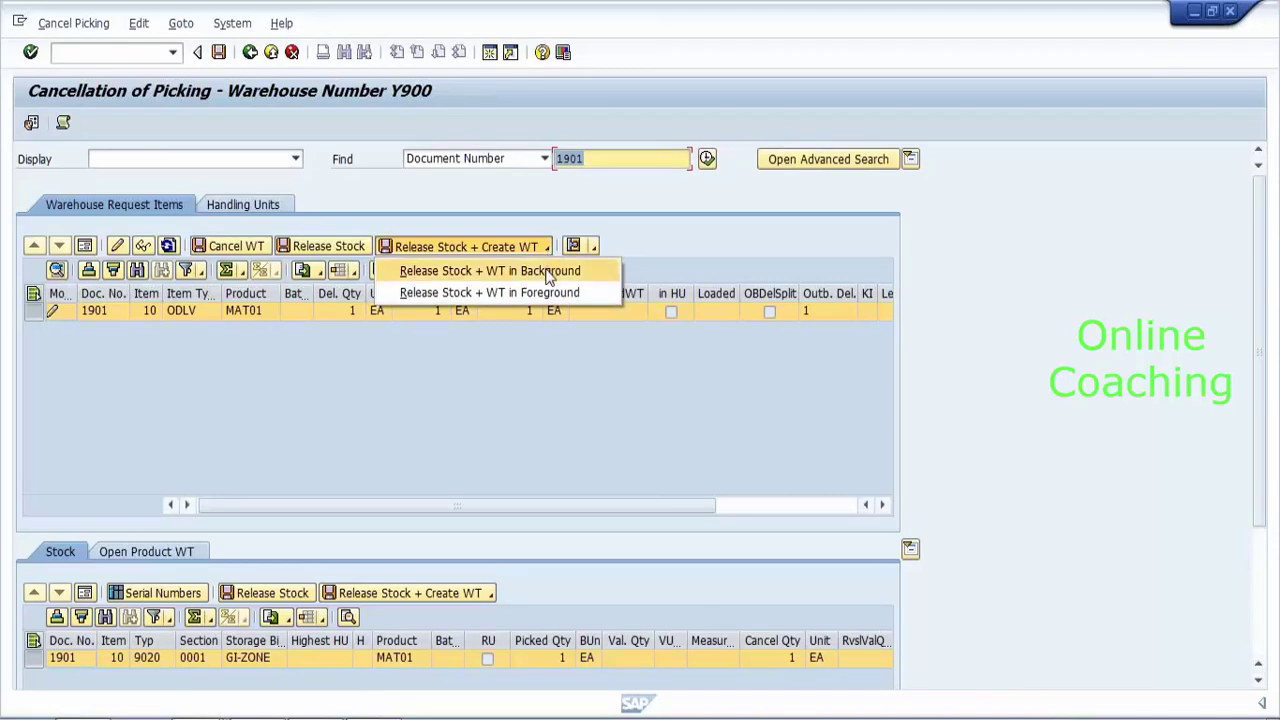
left_click(548, 273)
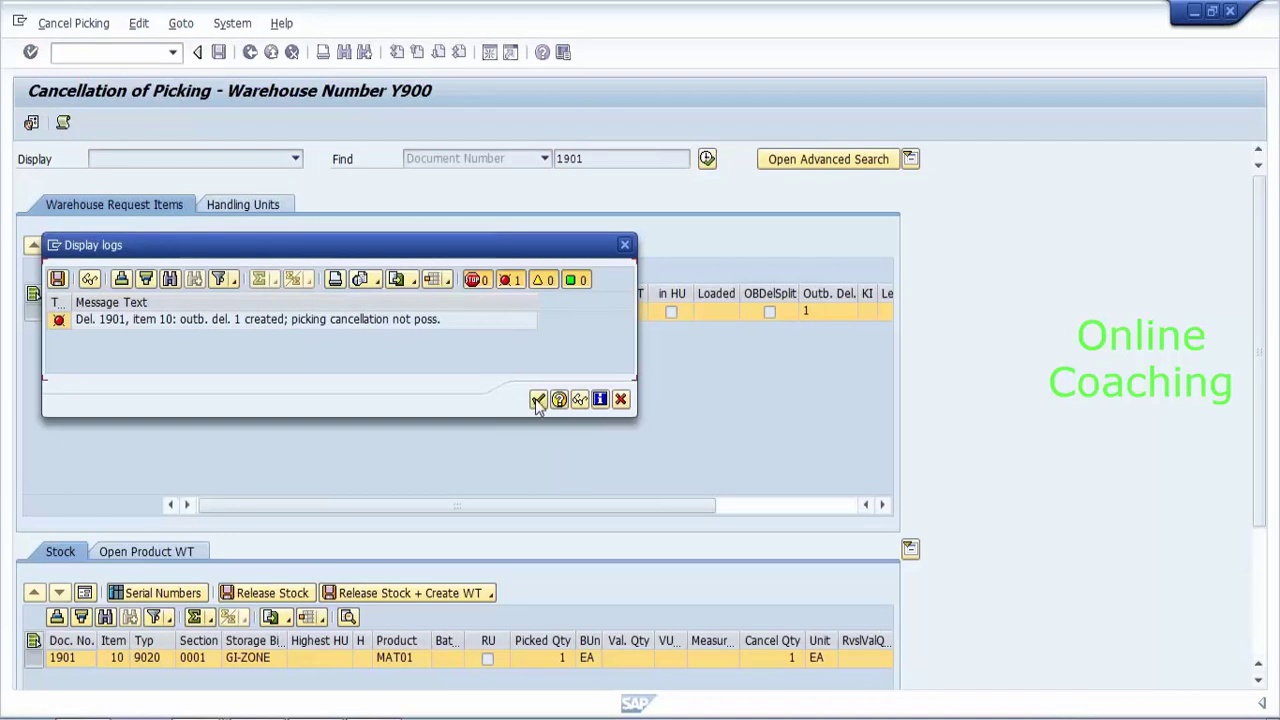
left_click(538, 400)
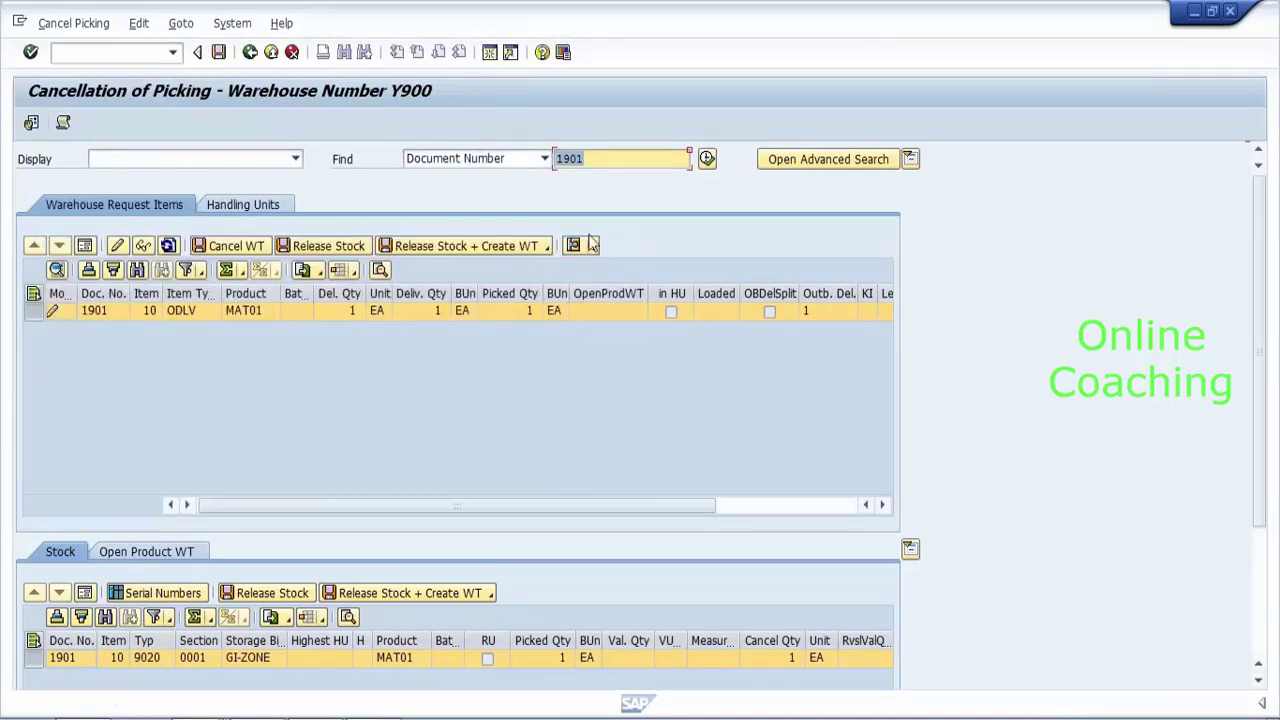
Try once more to release the item's stock and to cancel its warehouse task, and leave picking cancellation.
left_click(594, 246)
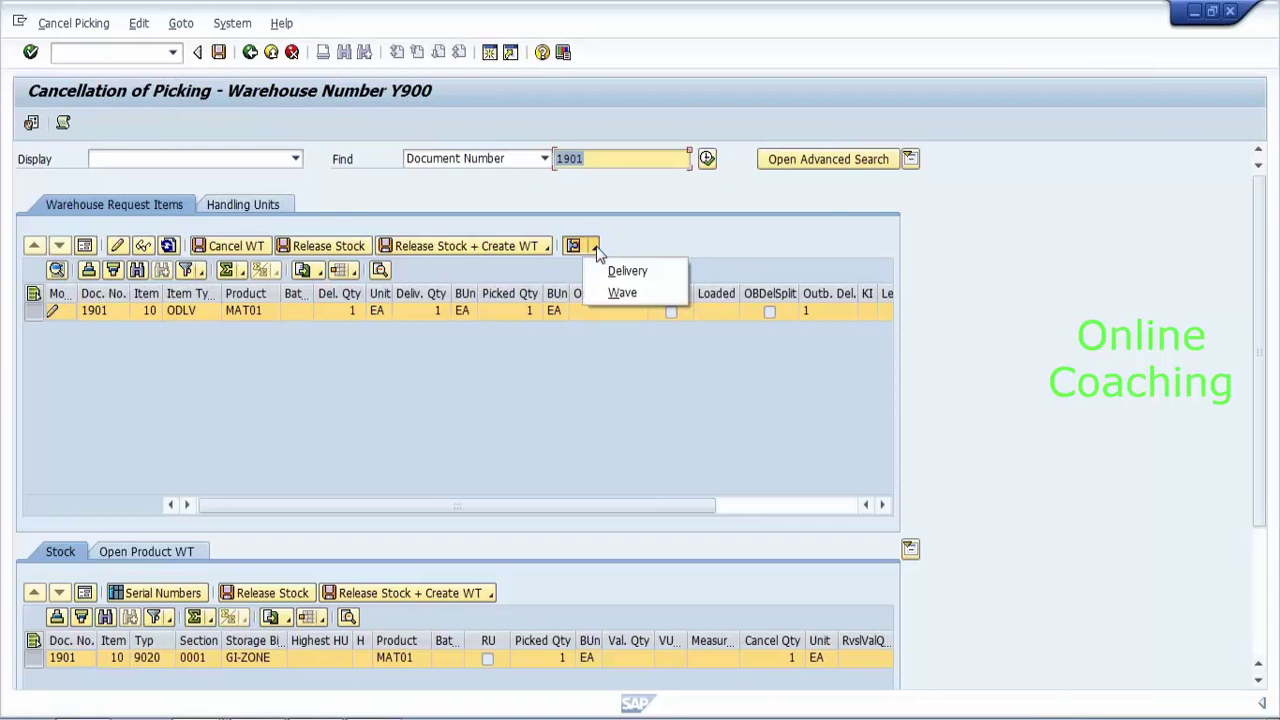
left_click(535, 520)
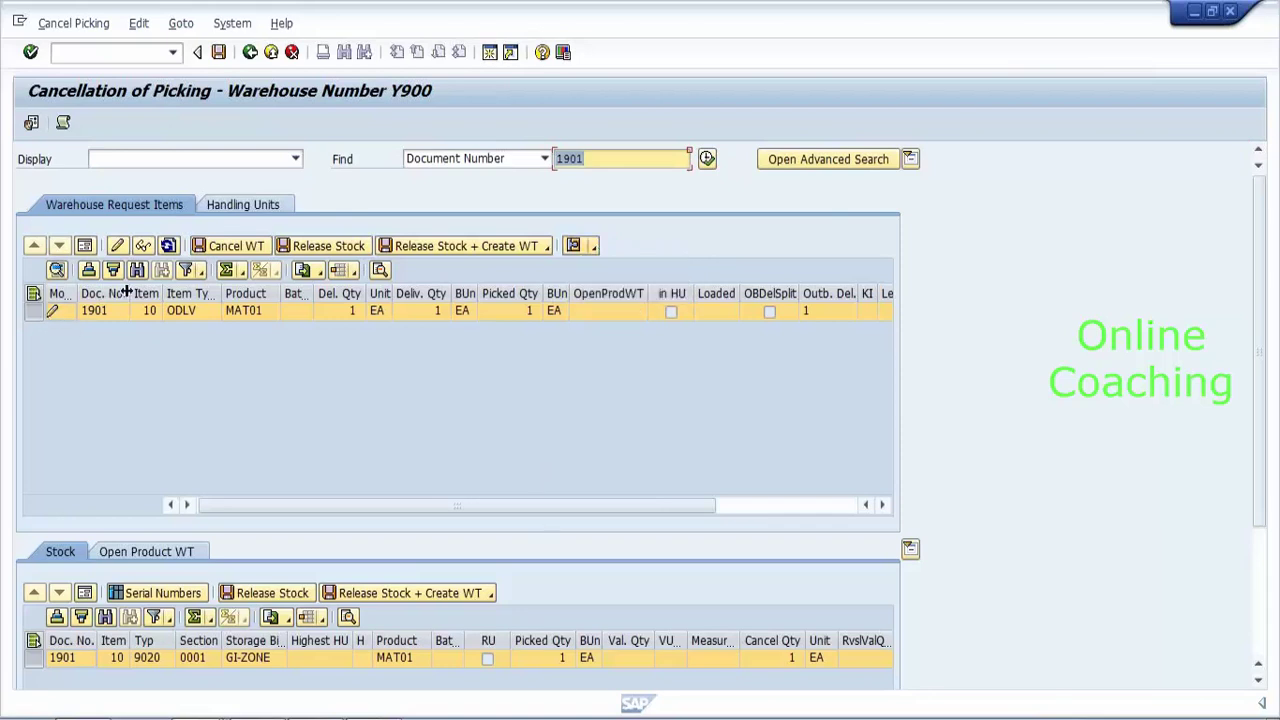
left_click(293, 247)
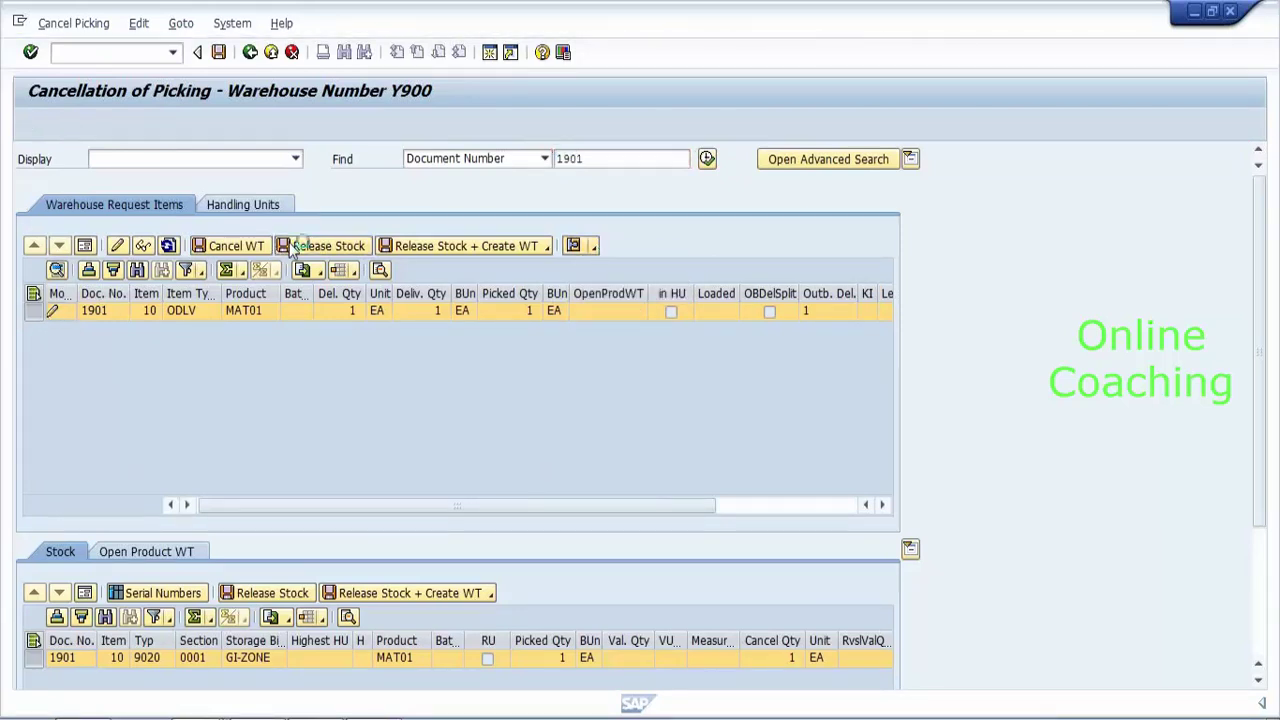
left_click(538, 399)
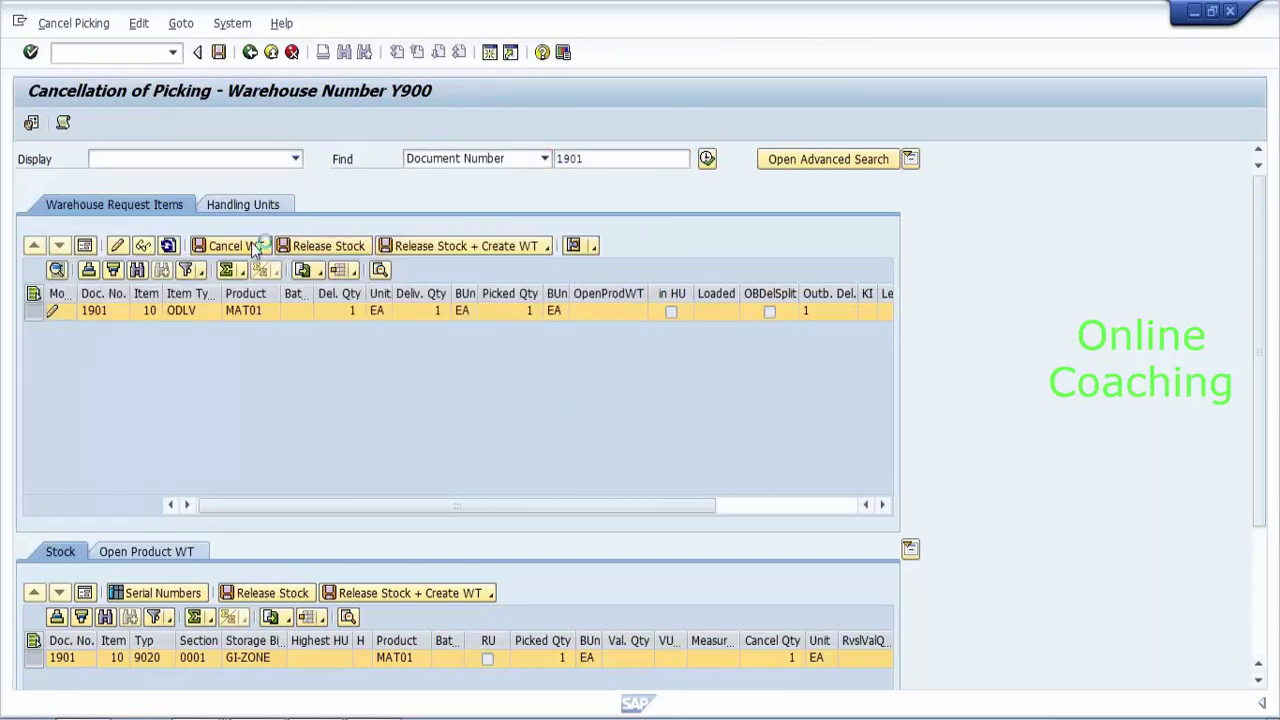
left_click(255, 247)
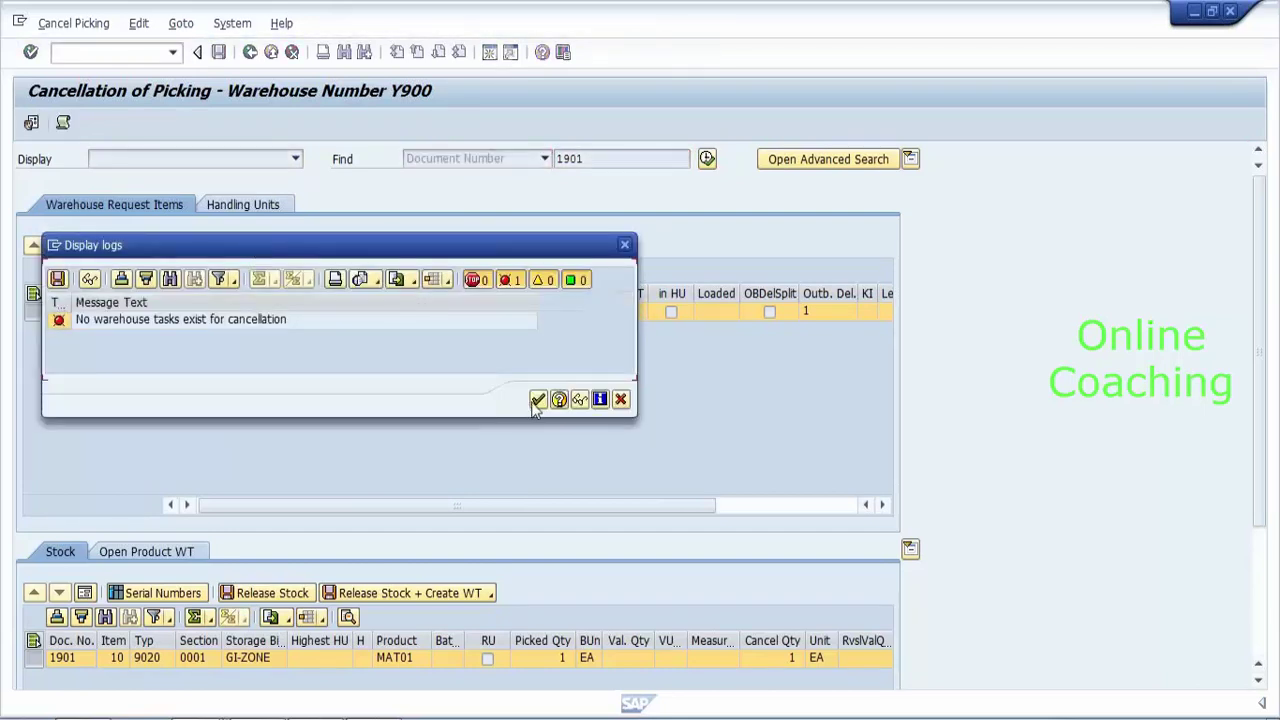
left_click(536, 401)
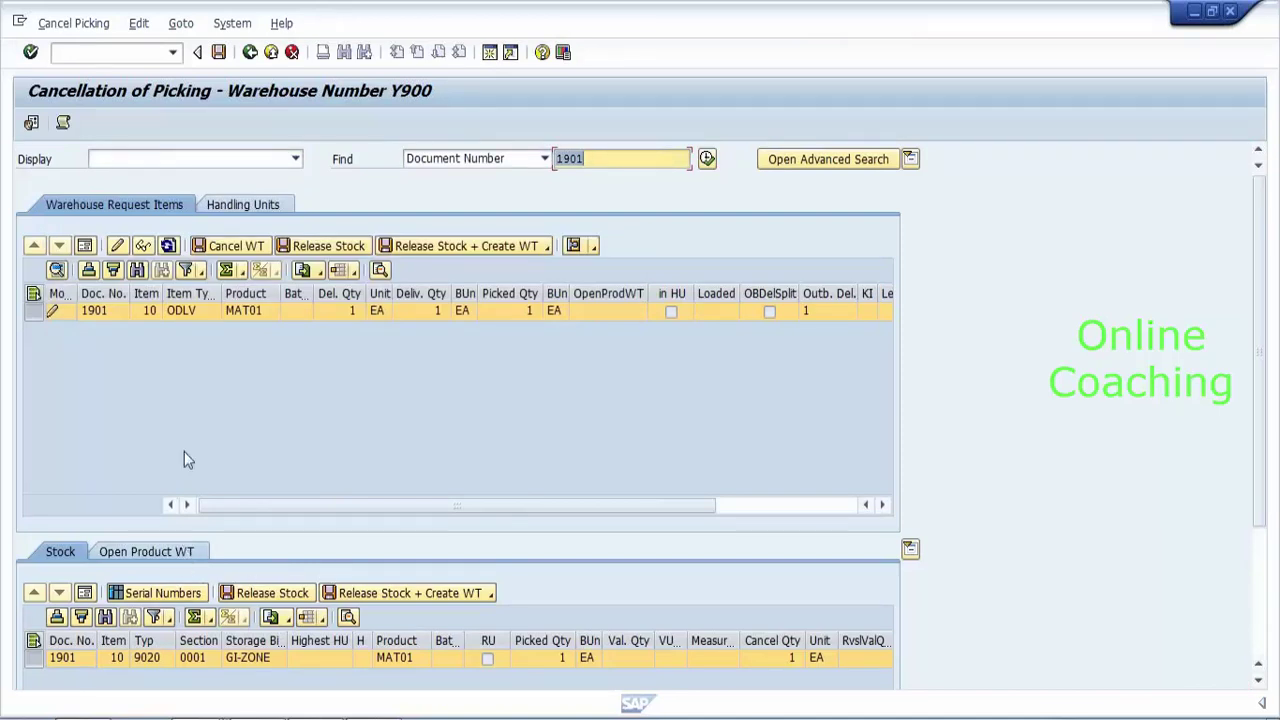
left_click(254, 58)
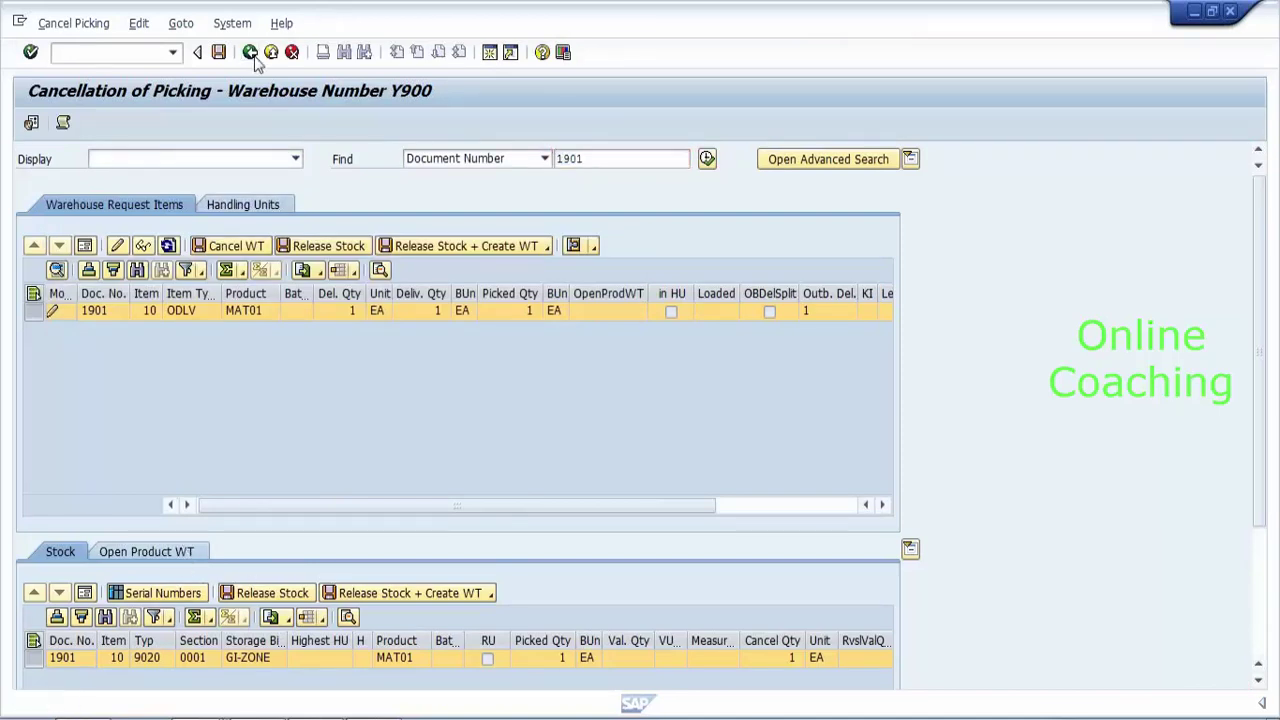
Start outbound delivery order maintenance with /n/scwm/prdo and find the outbound delivery order by its document number.
left_click(124, 64)
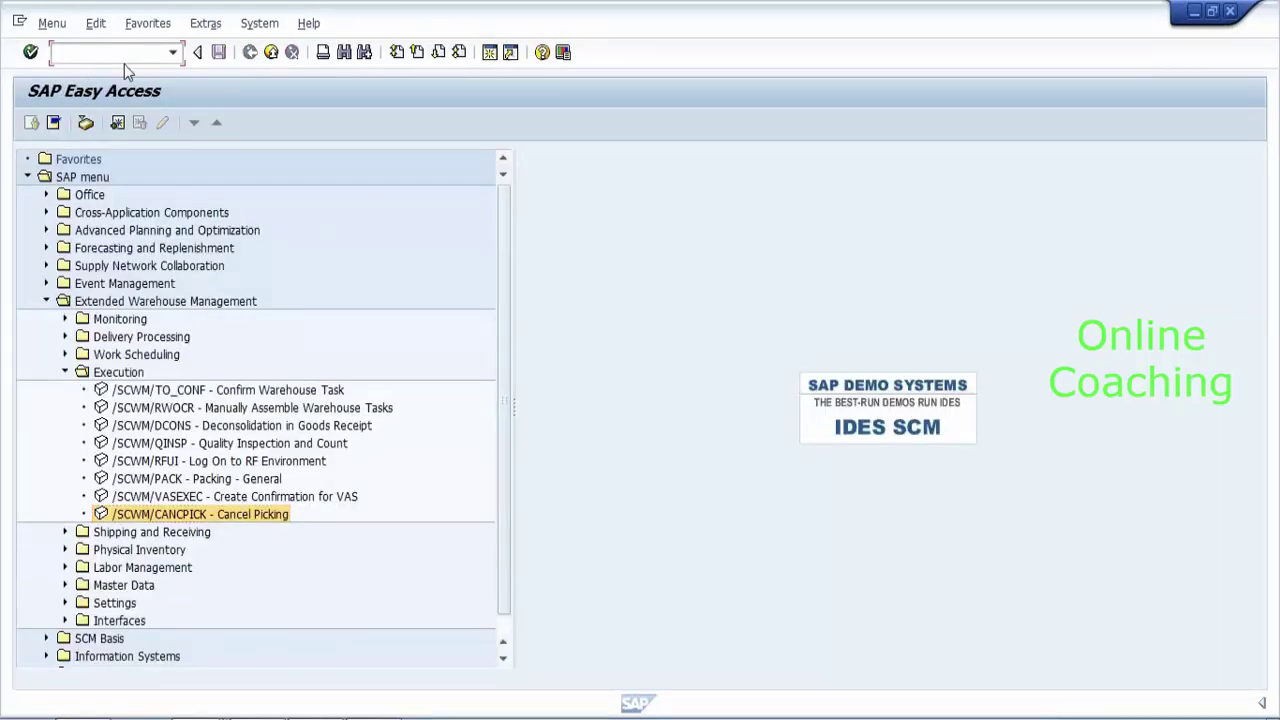
type("/n/scwm/prod")
key("Return")
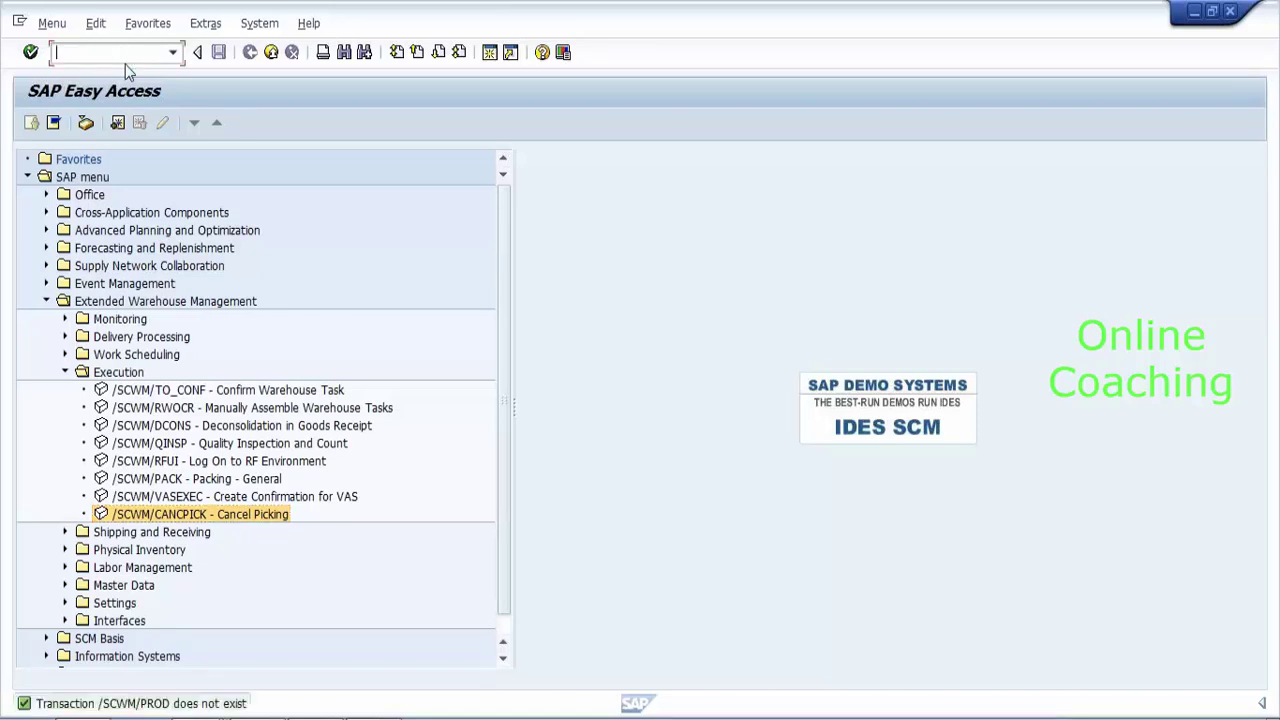
type("/n/scwm/prdo")
key("Return")
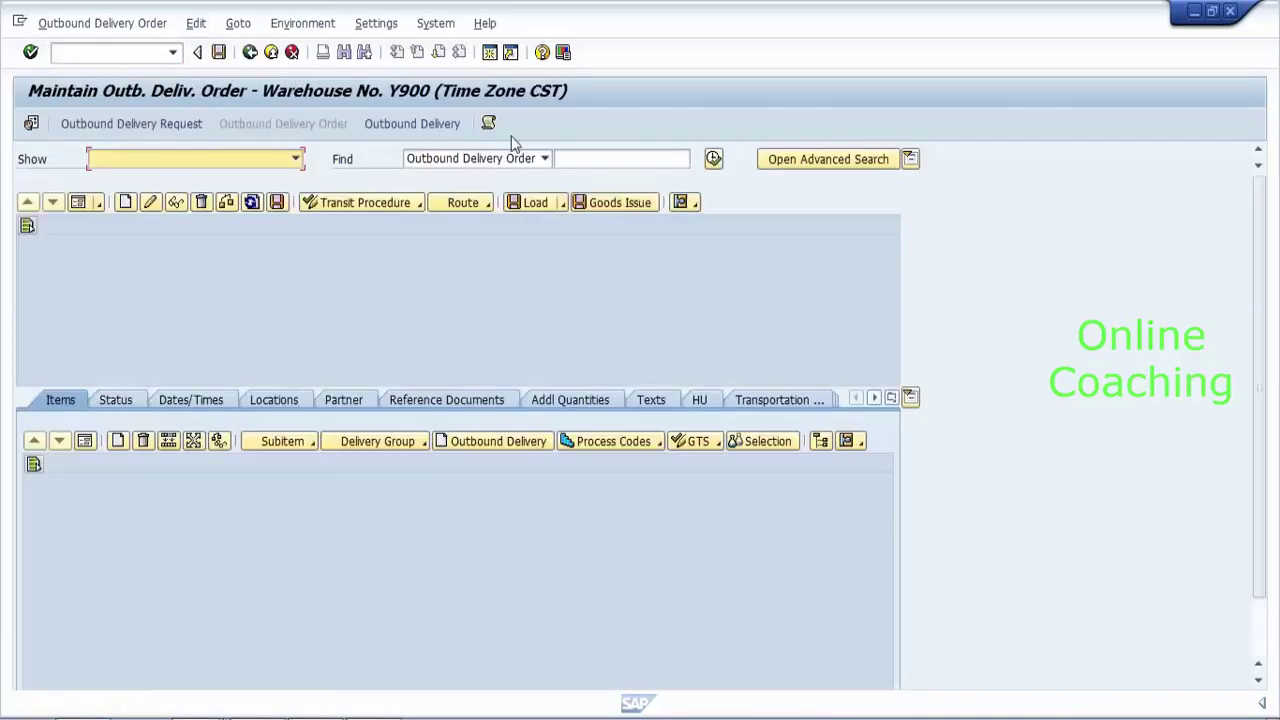
type("1901")
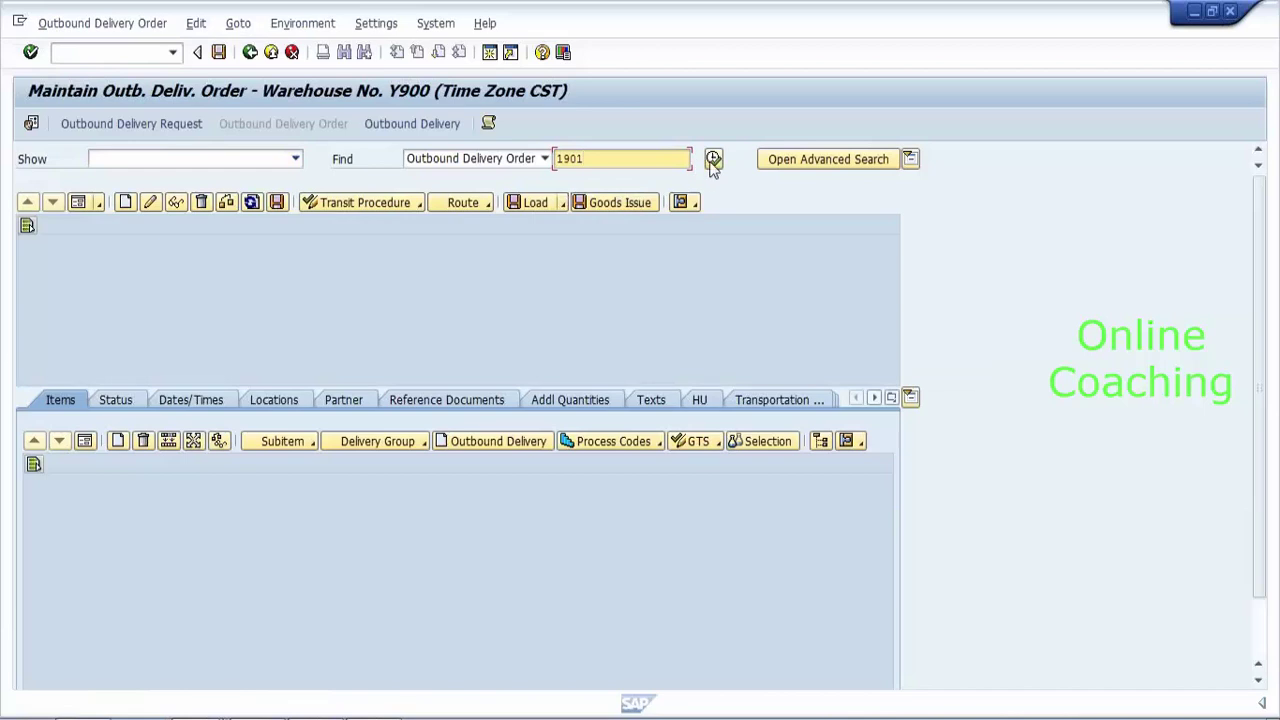
left_click(713, 158)
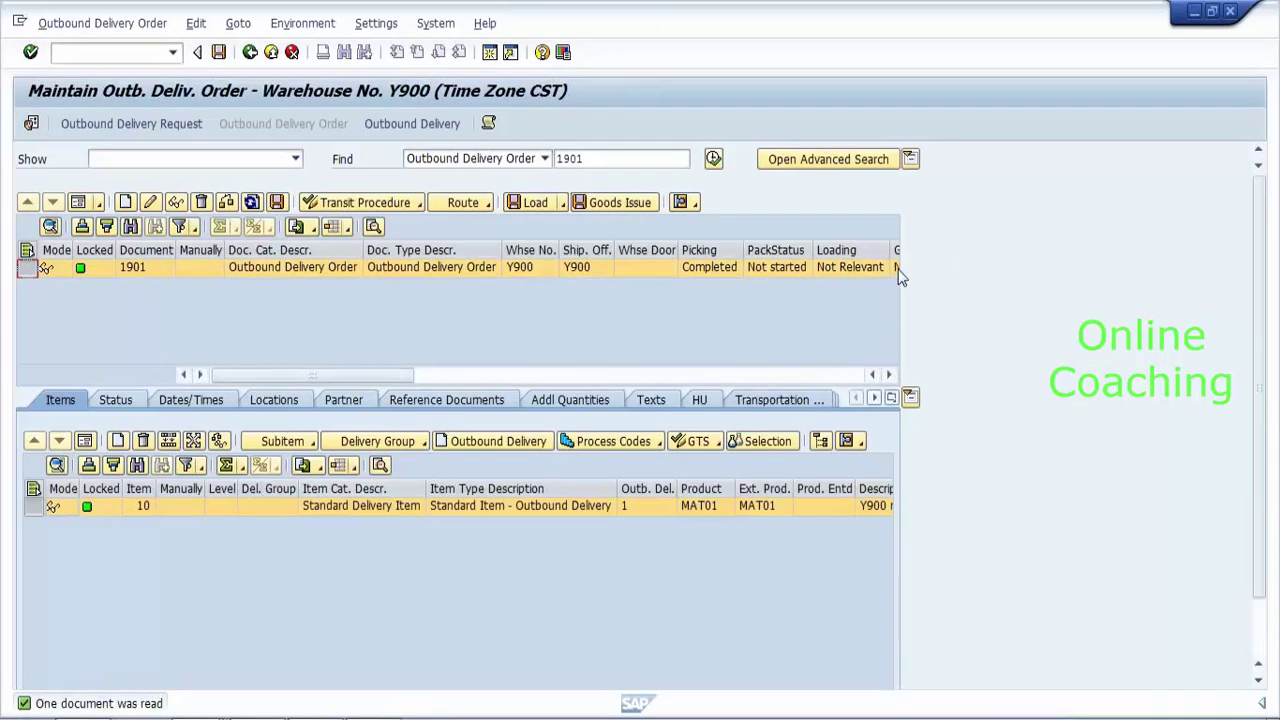
Open the order's outbound delivery, delete that delivery, and return to the outbound delivery order.
left_click(441, 130)
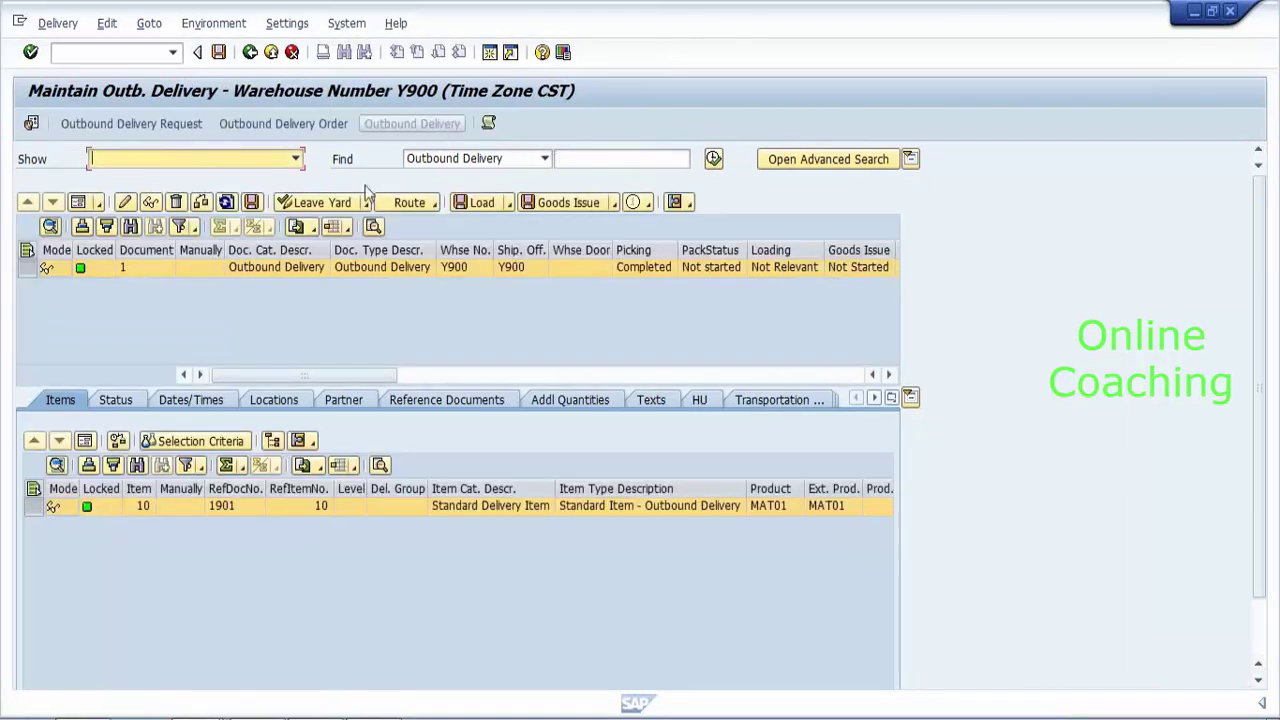
left_click(177, 202)
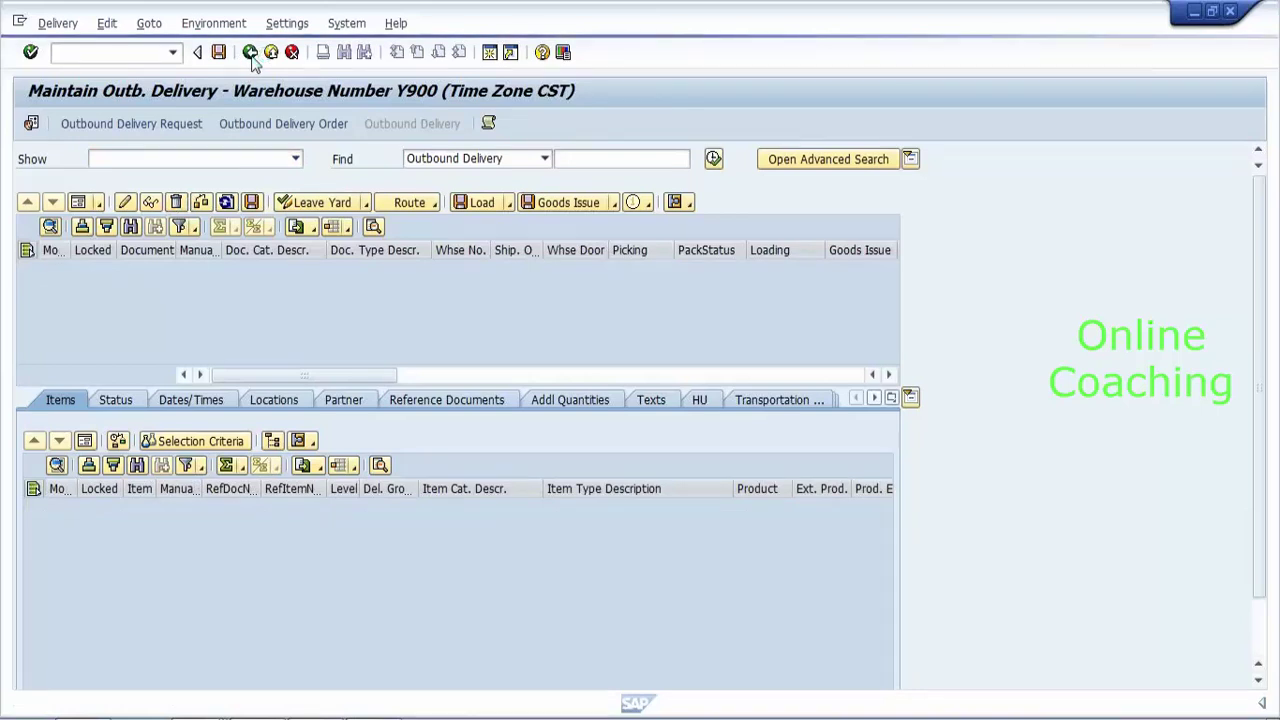
left_click(250, 53)
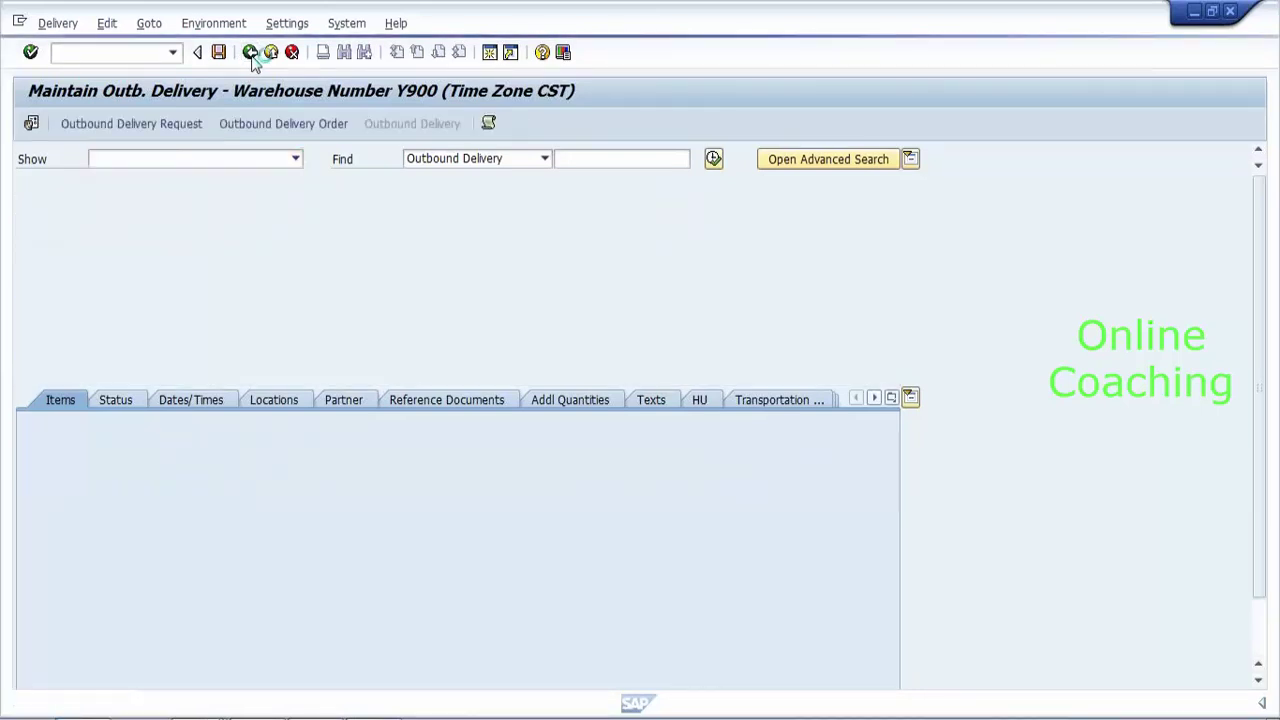
left_click(250, 53)
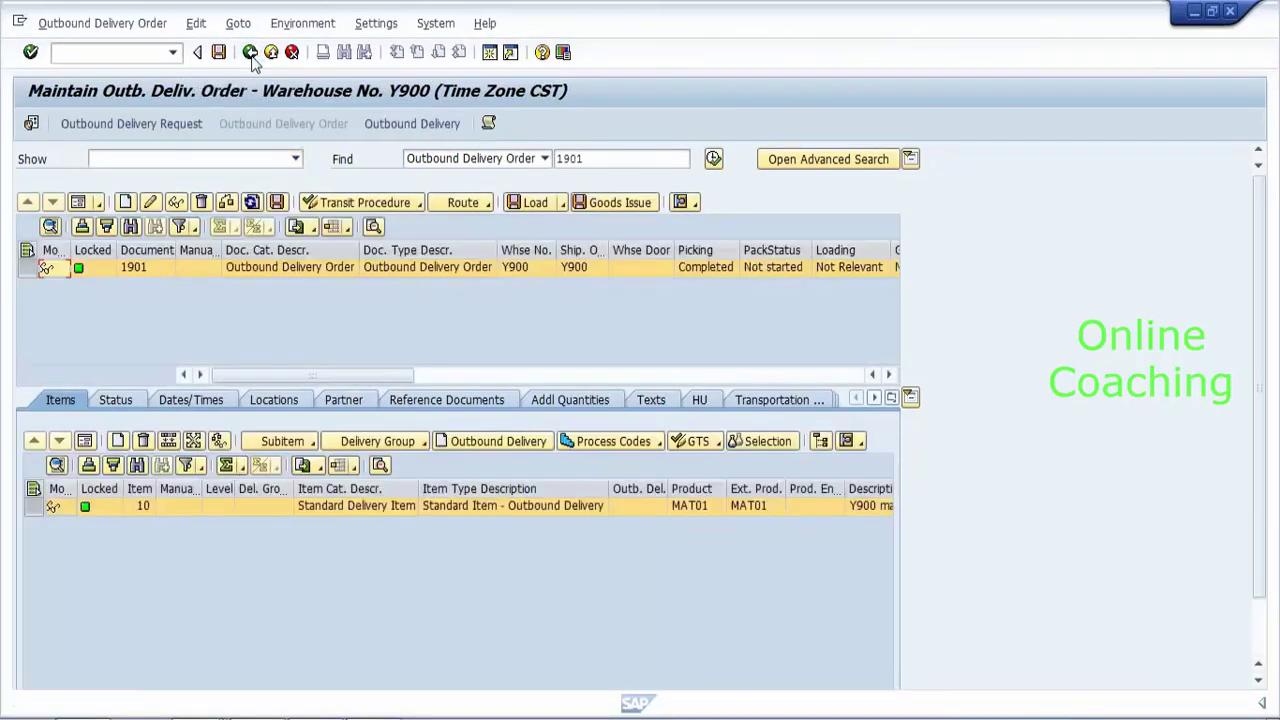
Leave outbound delivery order maintenance and start Cancel Picking (/SCWM/CANCPICK) again.
left_click(250, 53)
left_click(250, 53)
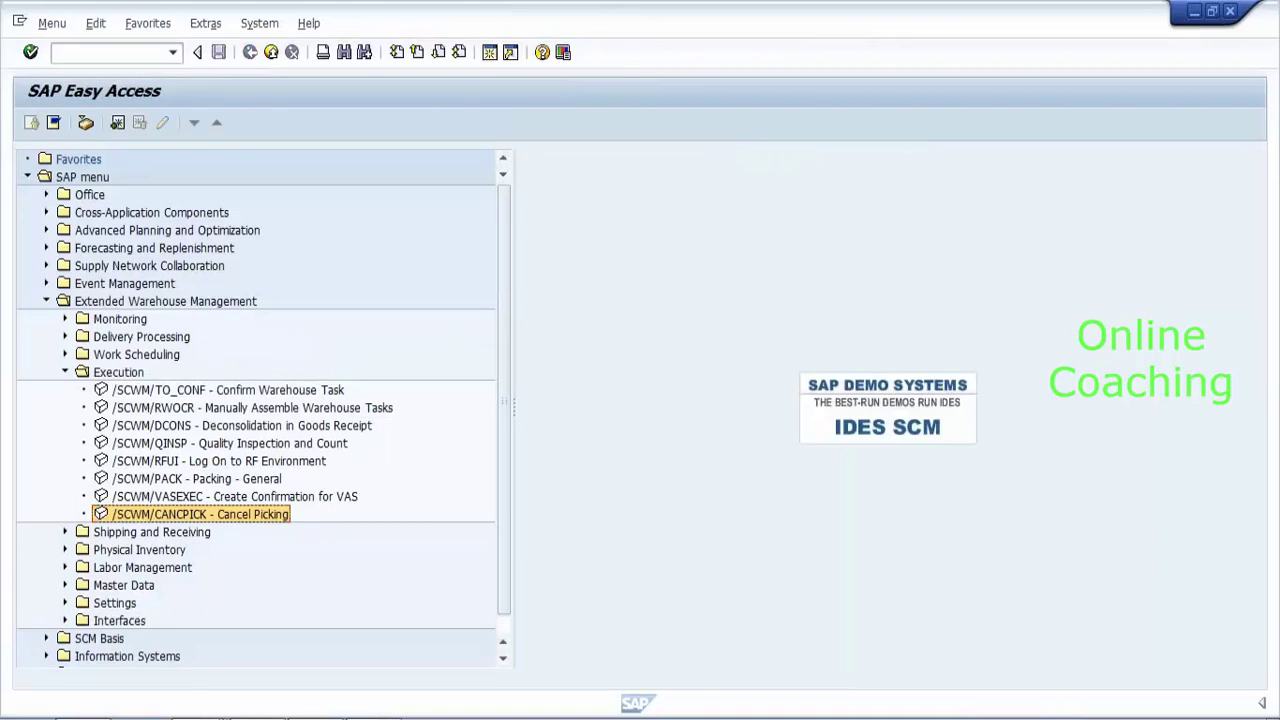
double_click(177, 514)
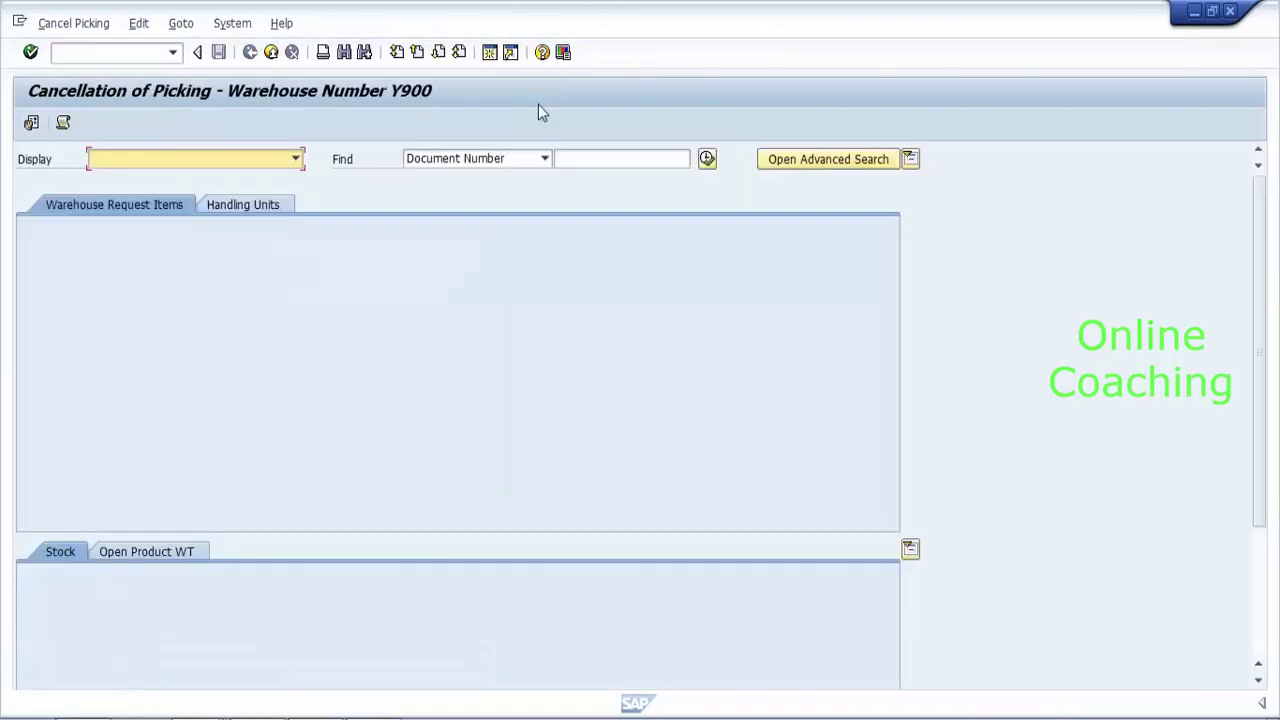
Find the outbound delivery order by its document number and release the stock of its item.
left_click(620, 158)
type("1901")
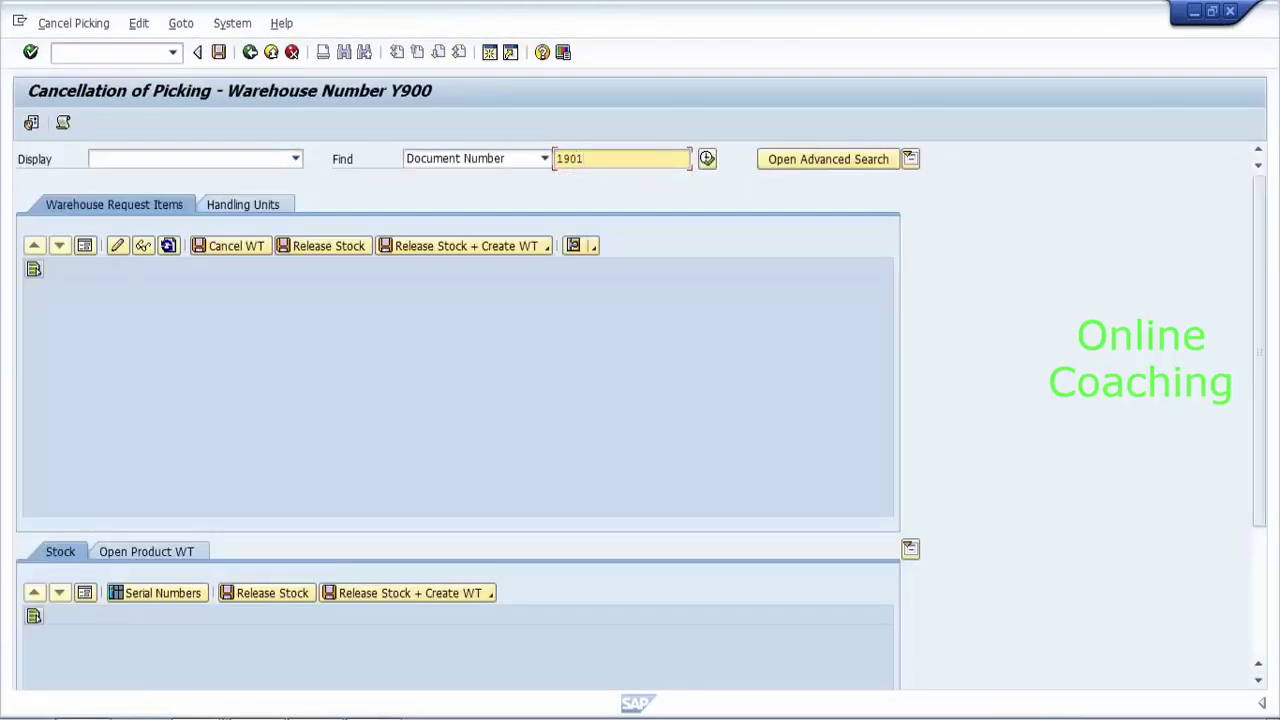
left_click(707, 158)
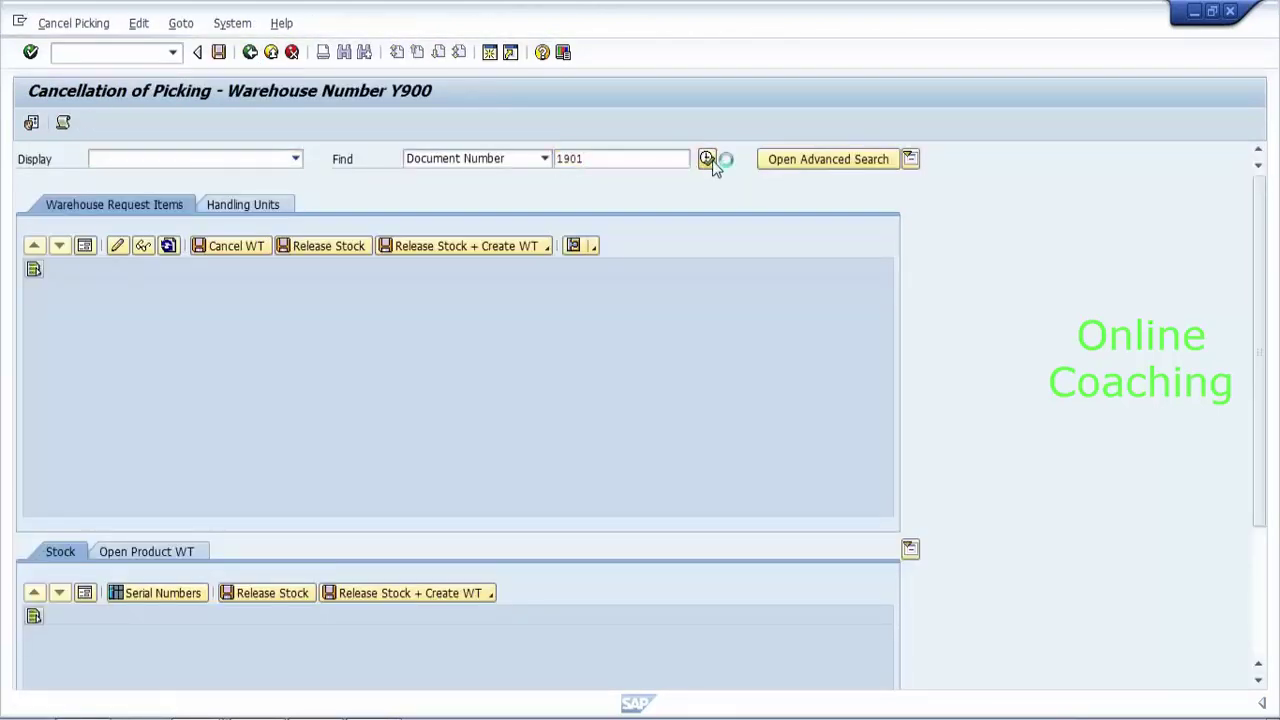
left_click(360, 247)
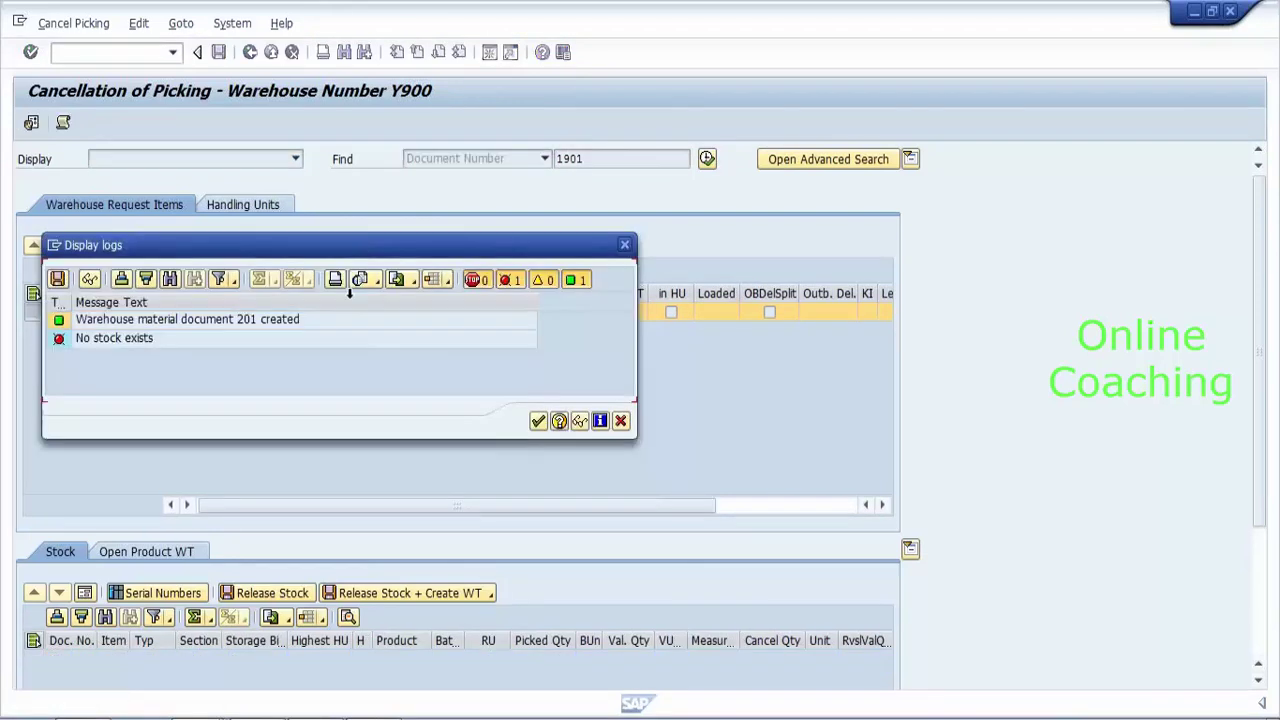
left_click(538, 420)
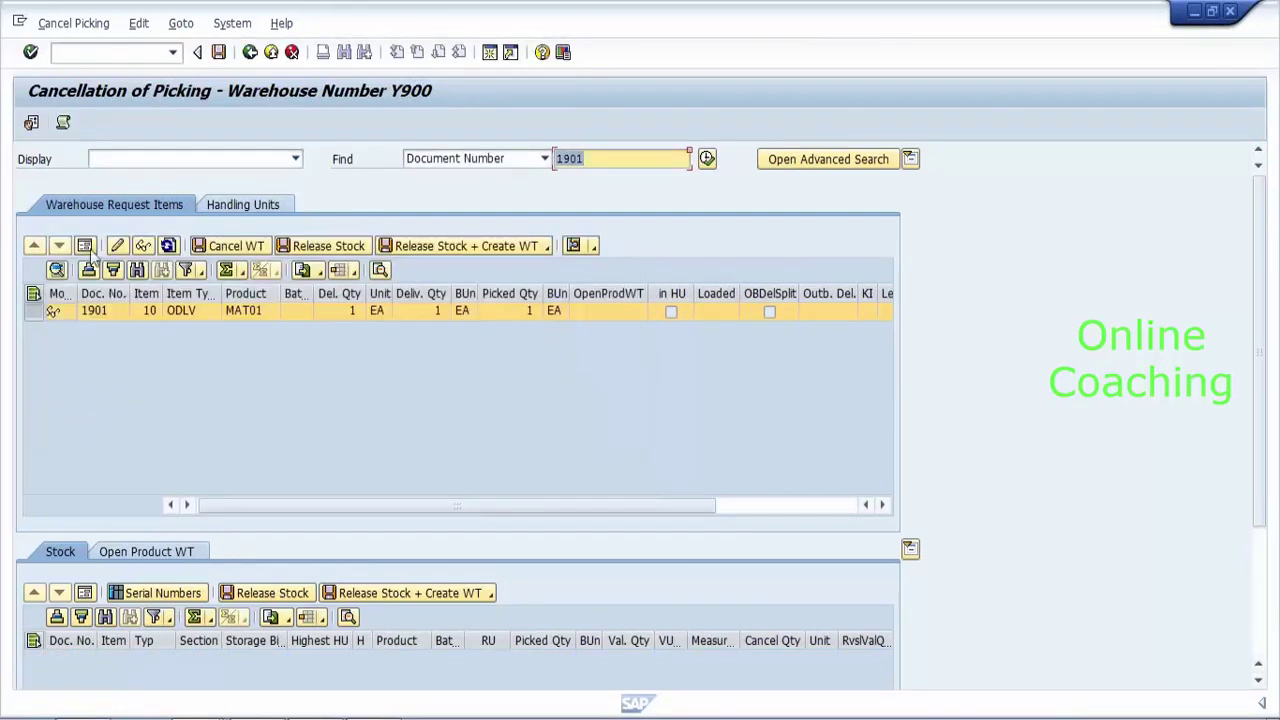
Refresh the picking cancellation data, search for the same document again, and leave picking cancellation.
left_click(168, 246)
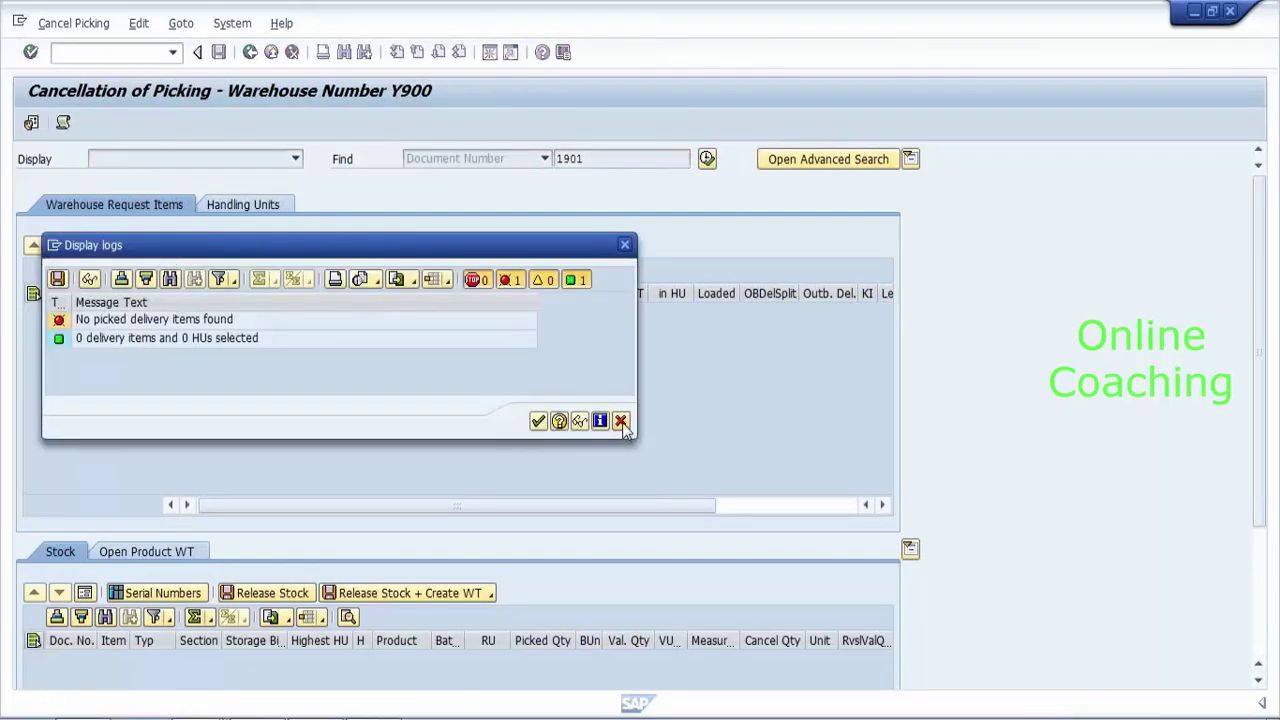
left_click(621, 421)
left_click(707, 158)
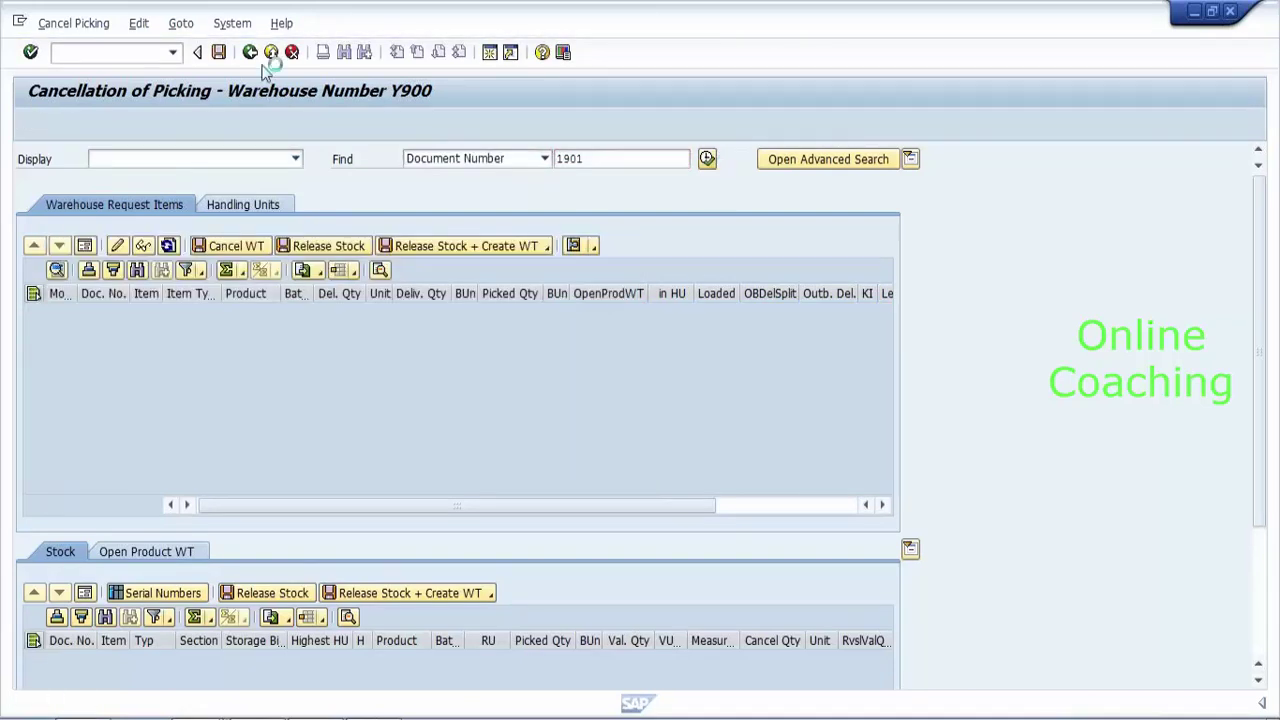
left_click(621, 421)
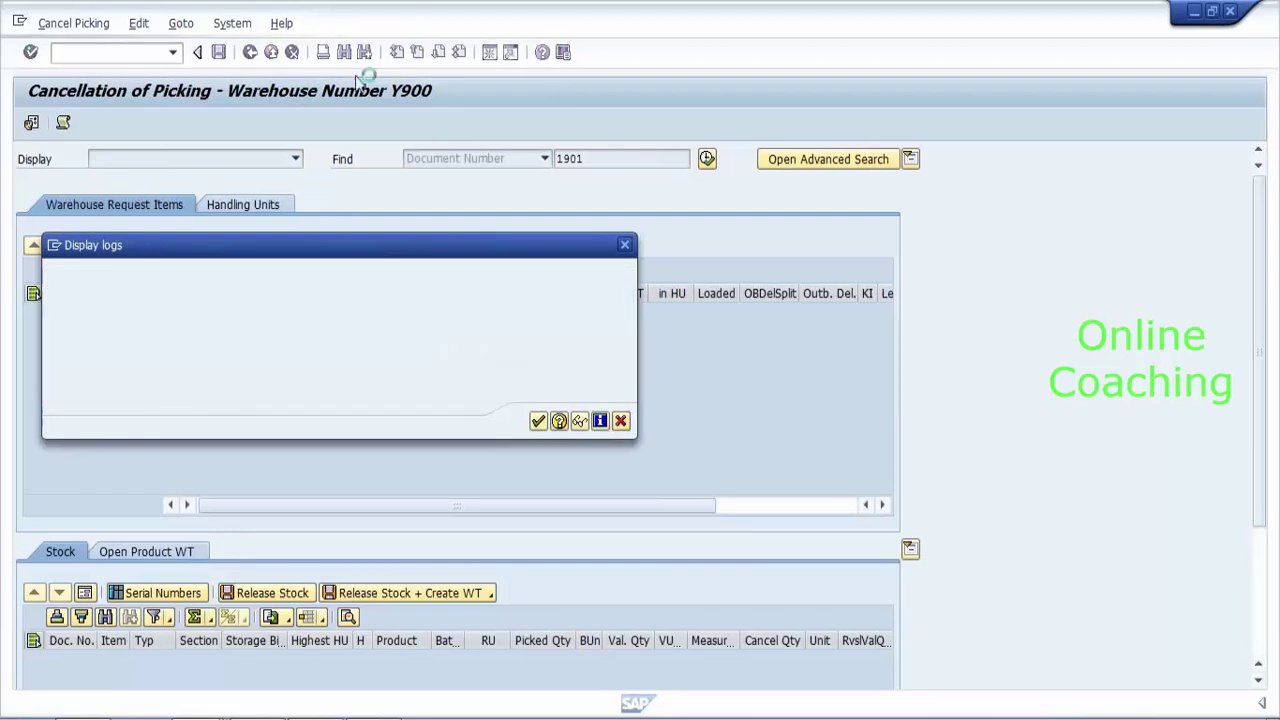
left_click(250, 52)
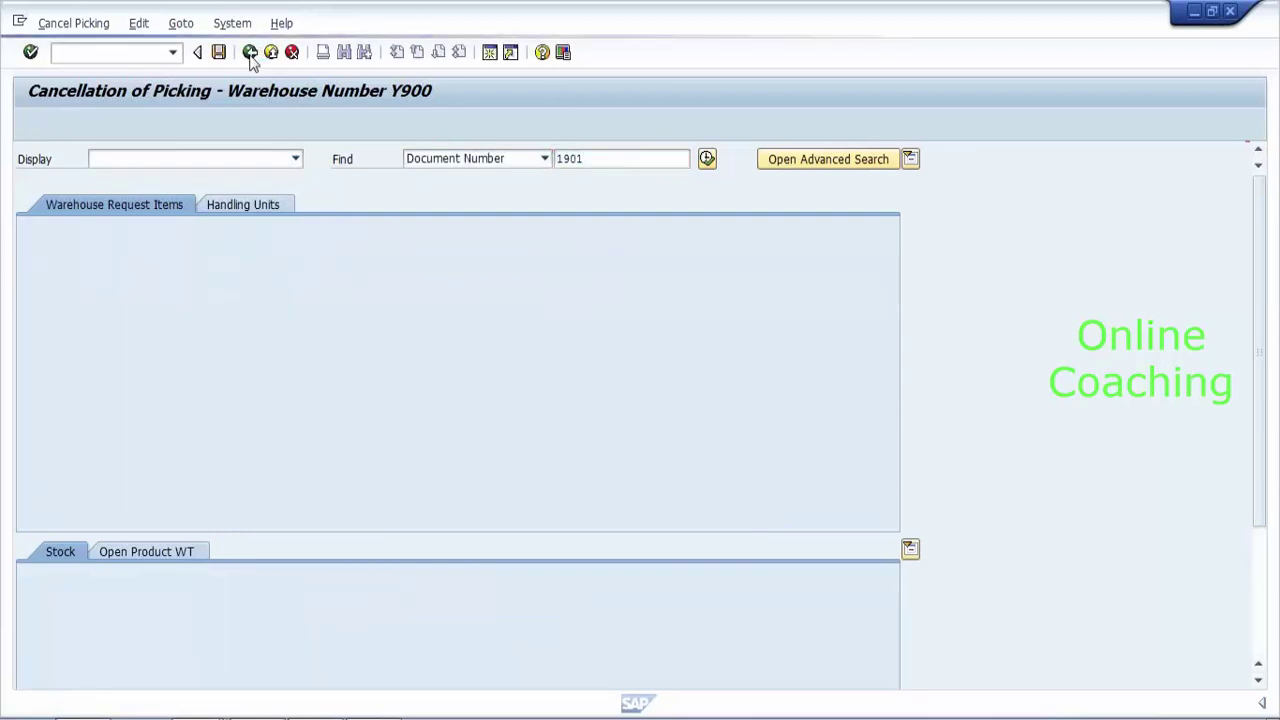
Start outbound delivery order maintenance with /n/scwm/prdo, find the order by its document number, and check its picking status.
left_click(110, 52)
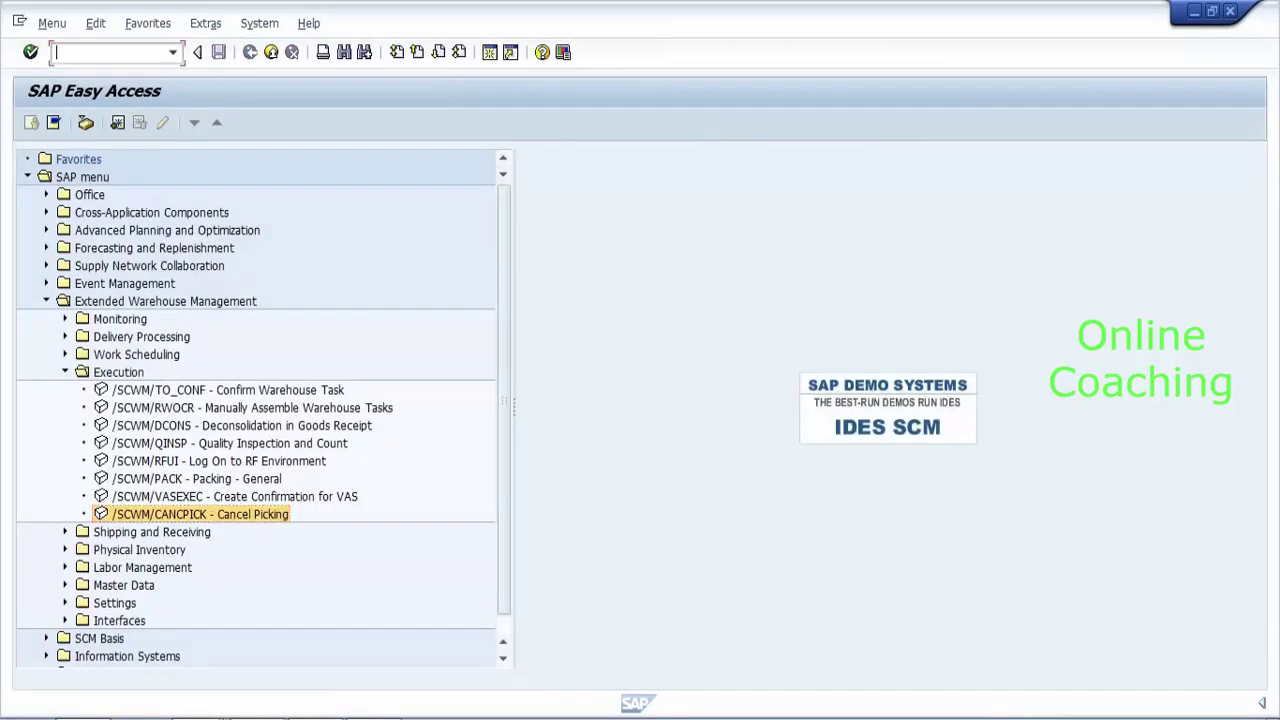
type("/n/scwm/prdo")
key("Return")
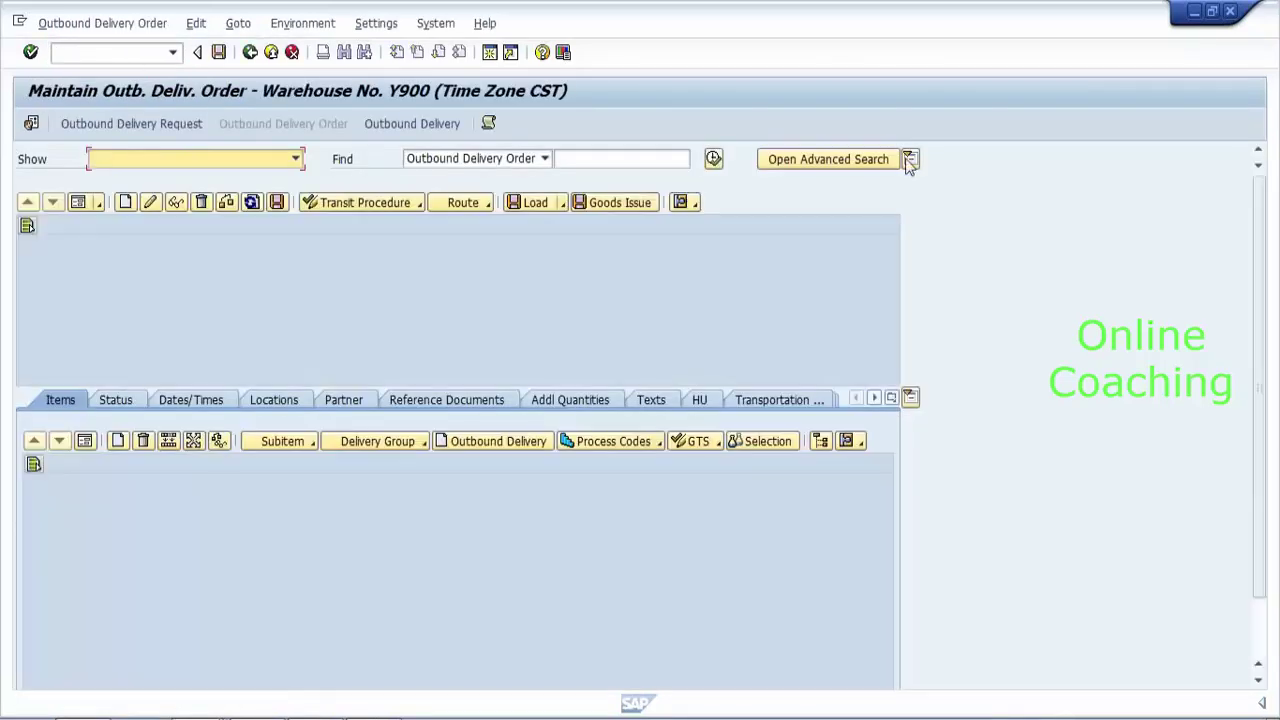
type("1901")
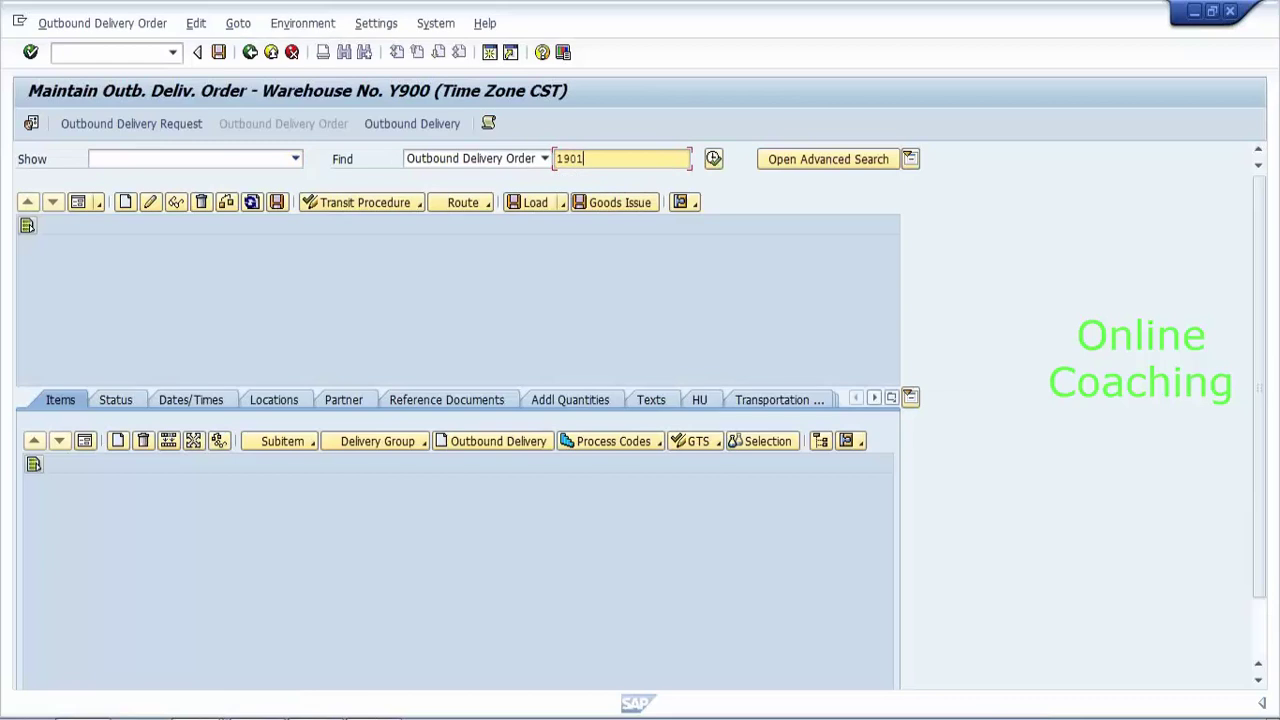
left_click(713, 160)
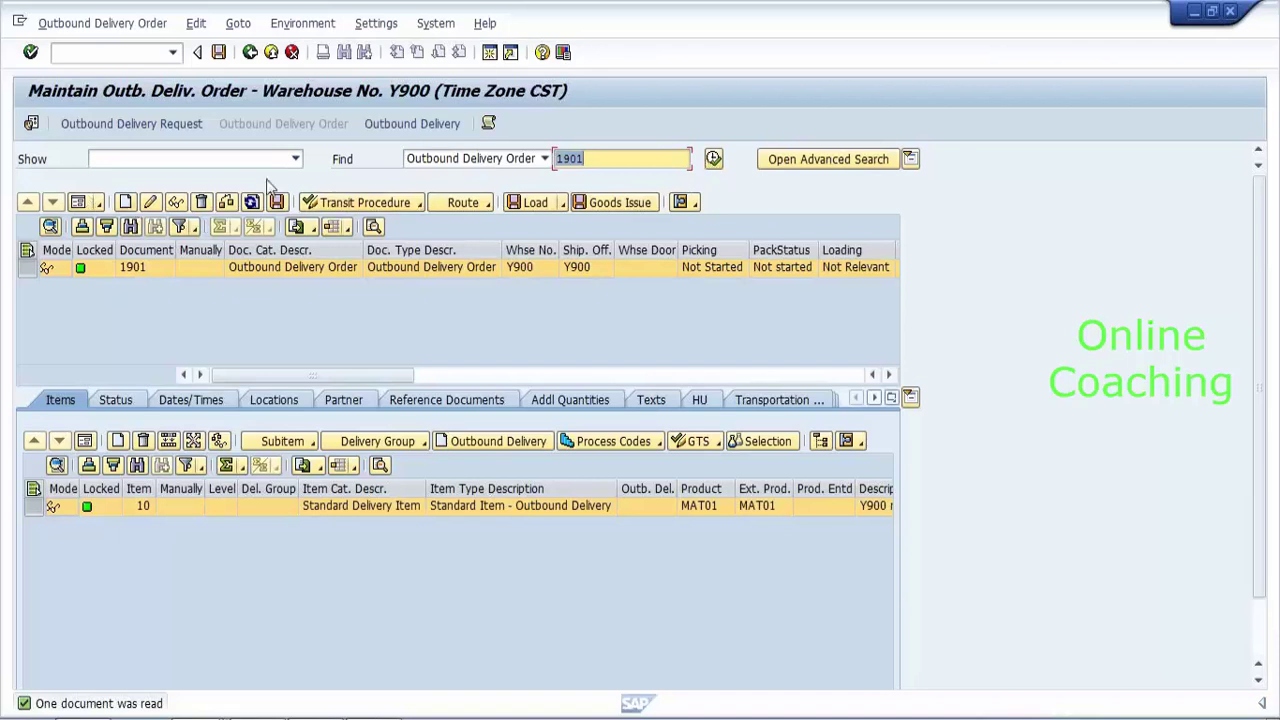
left_click(700, 268)
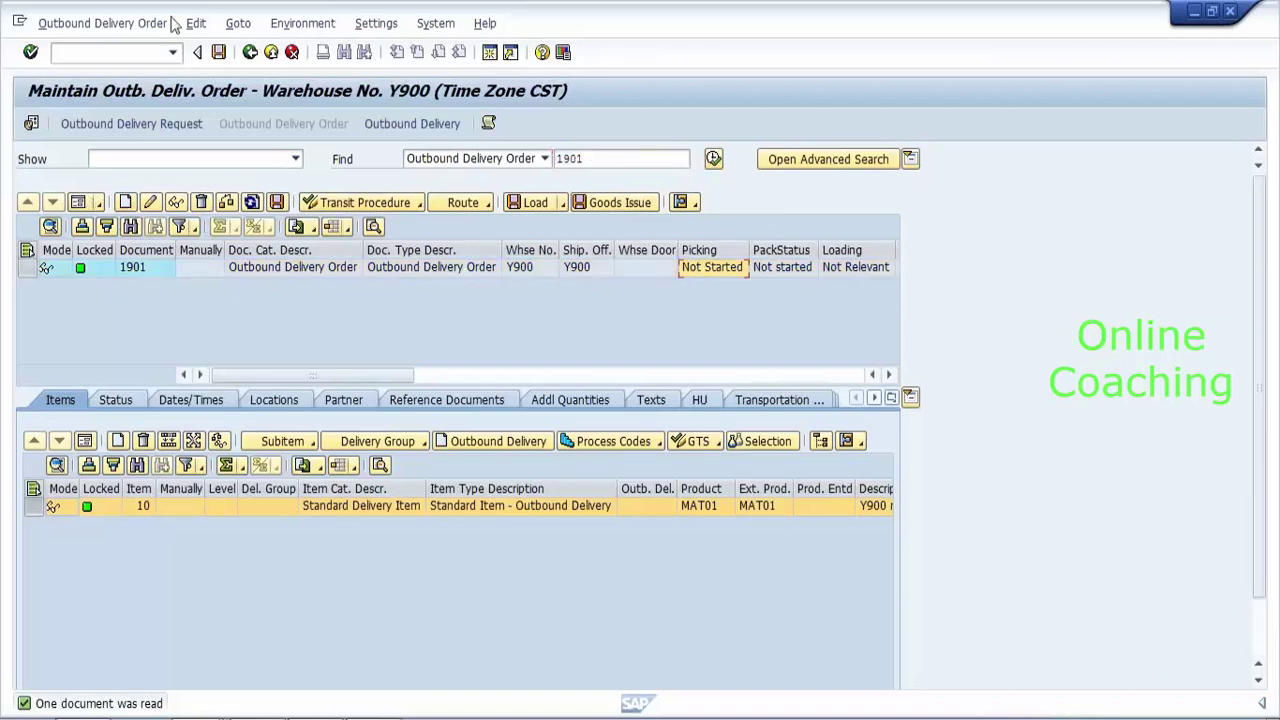
Start Wave Management with /n/scwm/wave and create a new wave.
left_click(56, 52)
type("/n/scwm/wave")
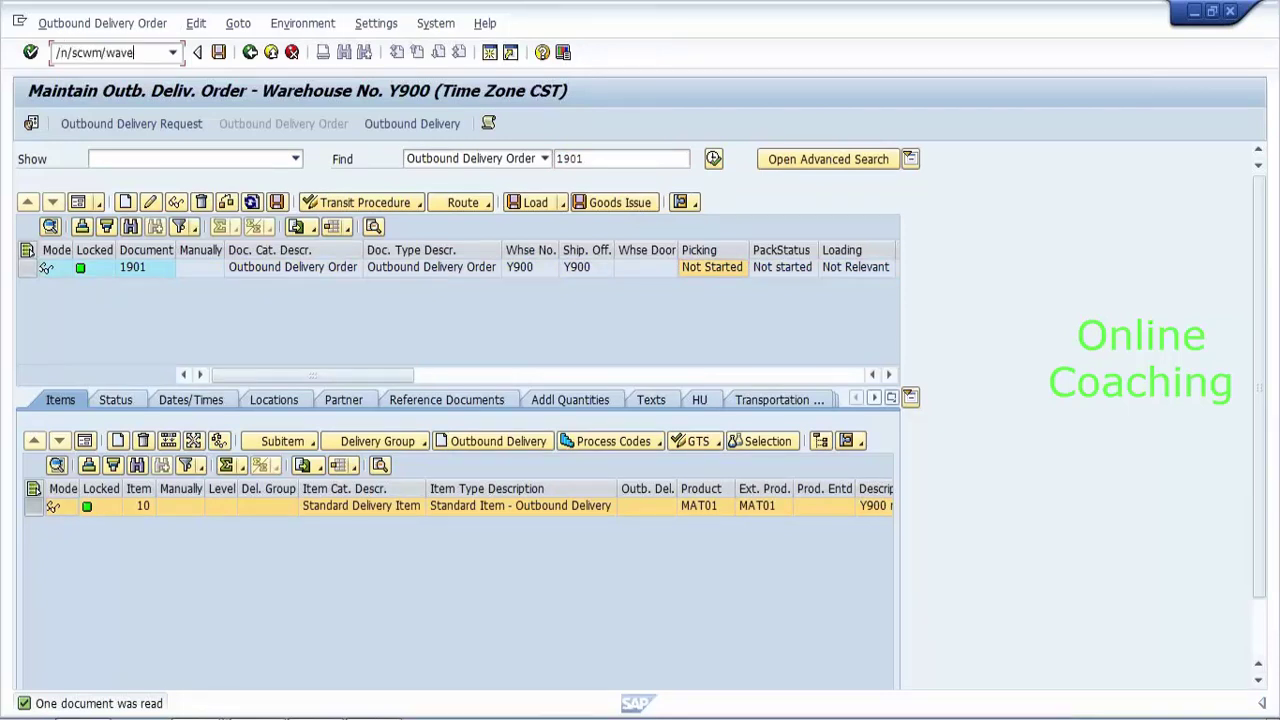
key("Return")
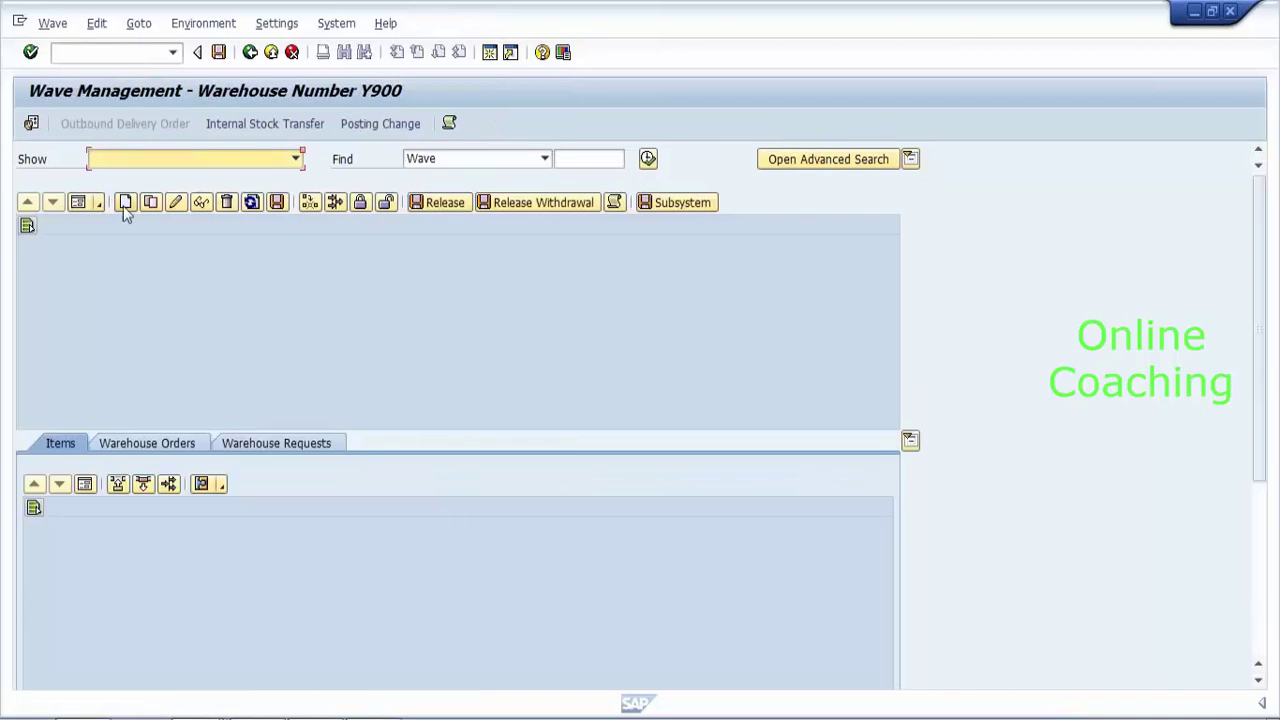
left_click(125, 204)
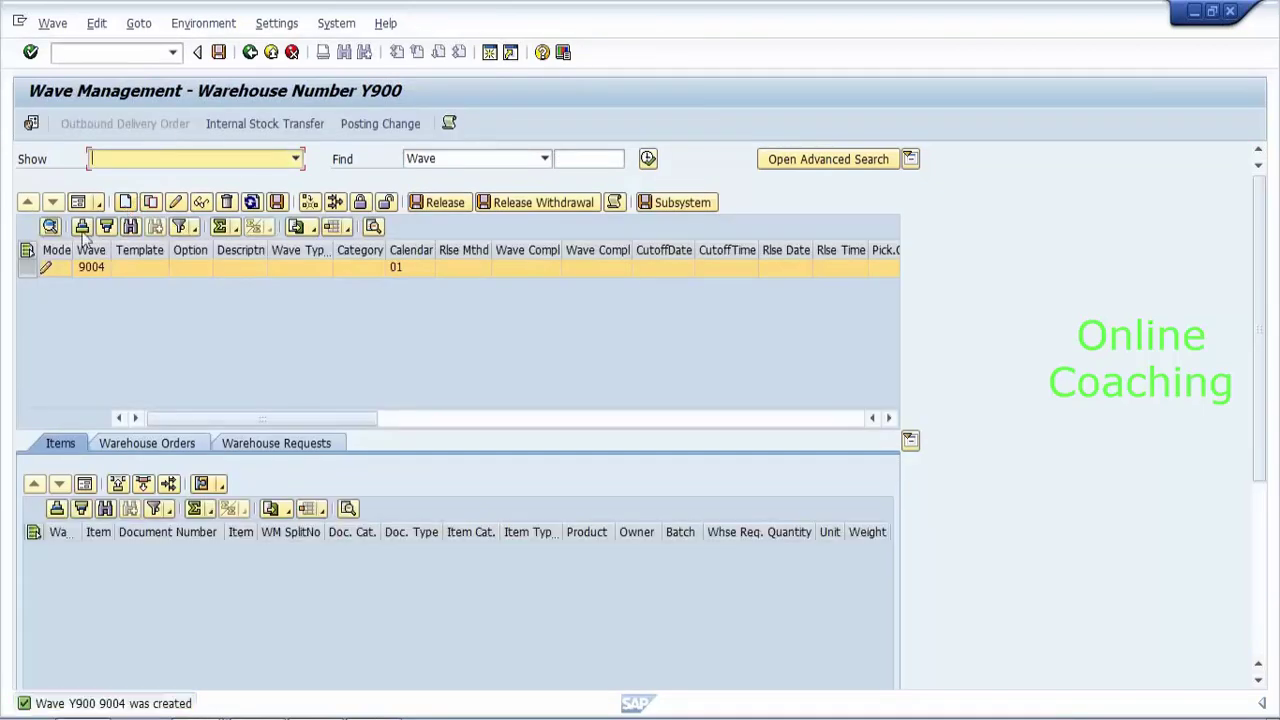
Show the new wave's header as a form and enter the description "temporay wave".
left_click(80, 202)
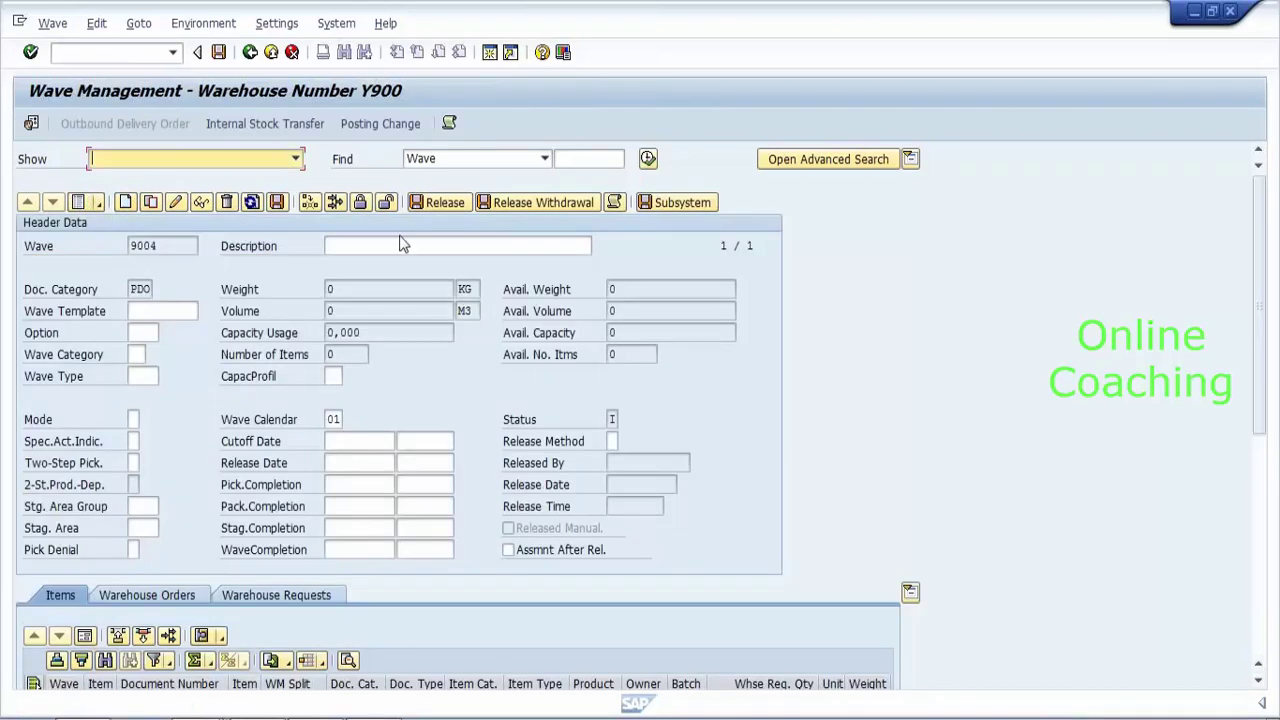
left_click(400, 245)
type("te")
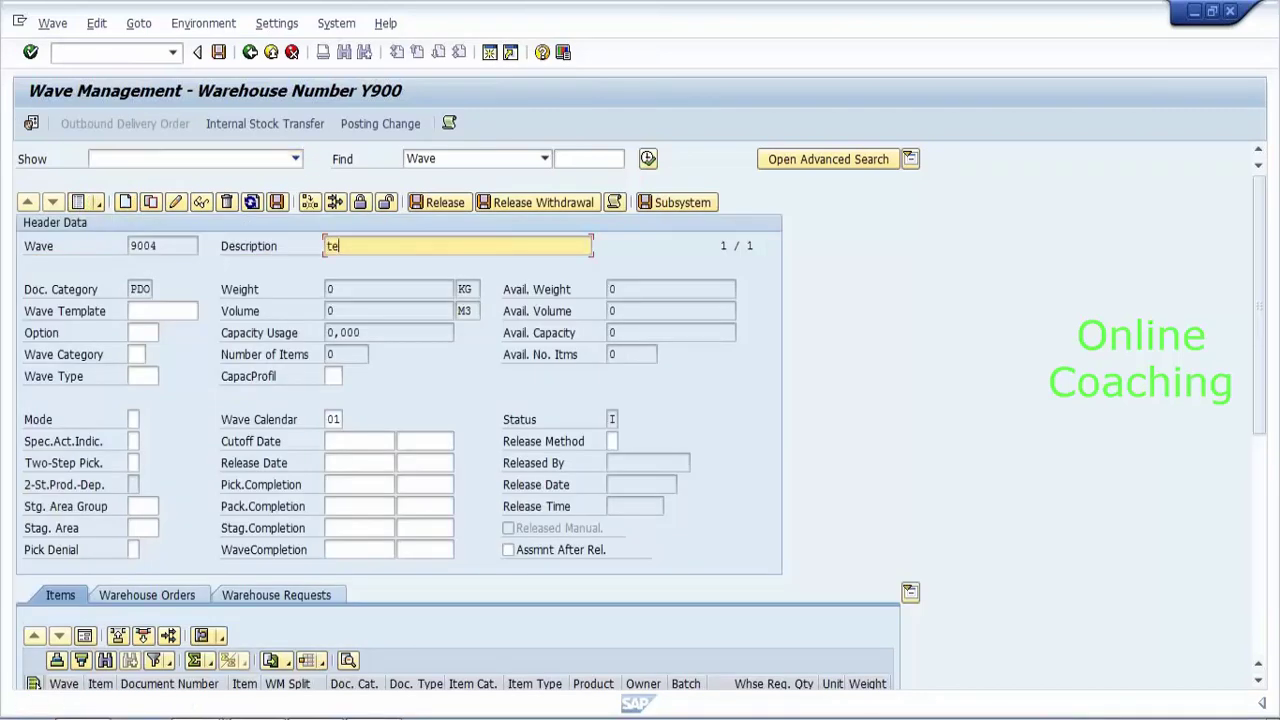
type("mporay wave")
Look up the possible values for the wave's release method.
left_click(358, 441)
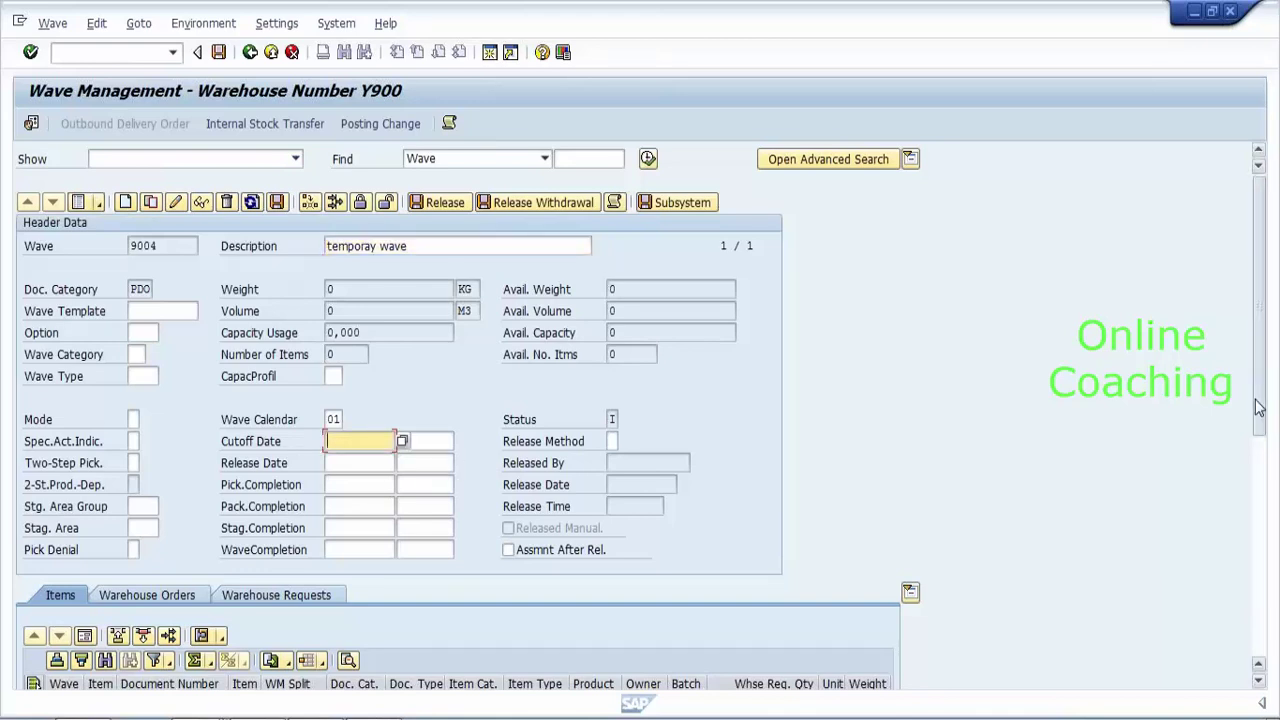
scroll(1258, 408, "down", 2)
left_click(612, 373)
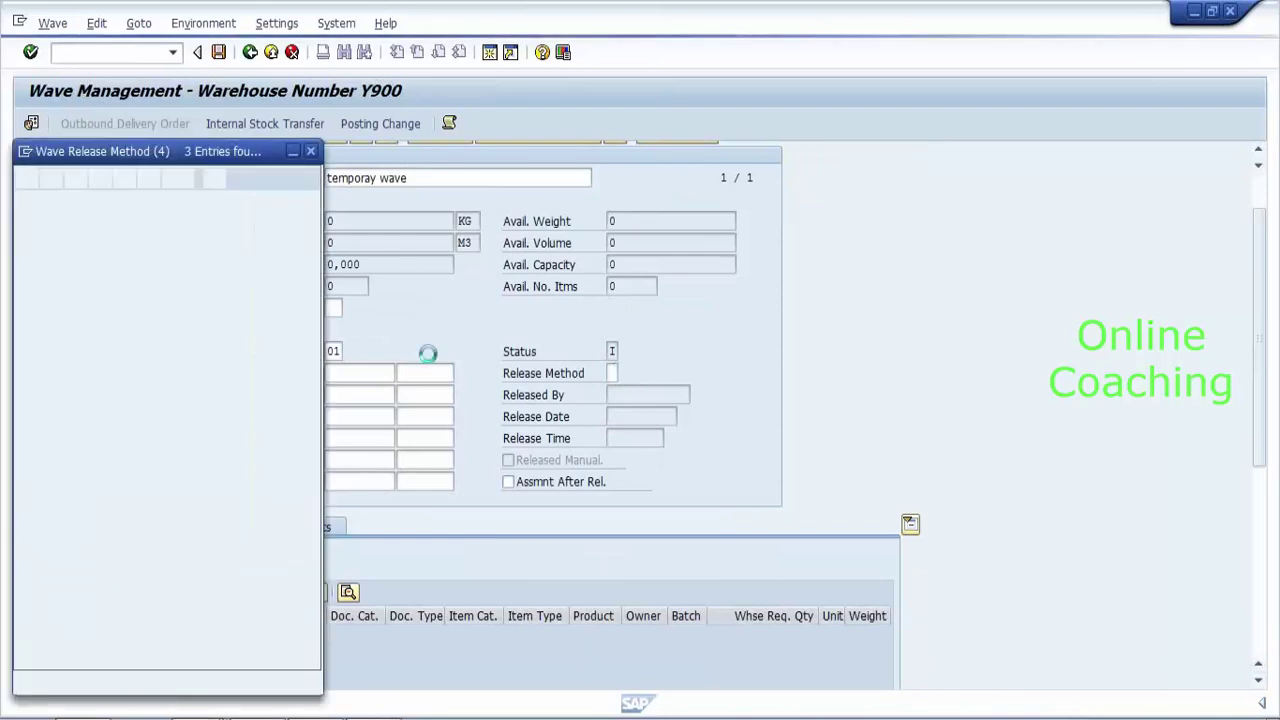
double_click(124, 258)
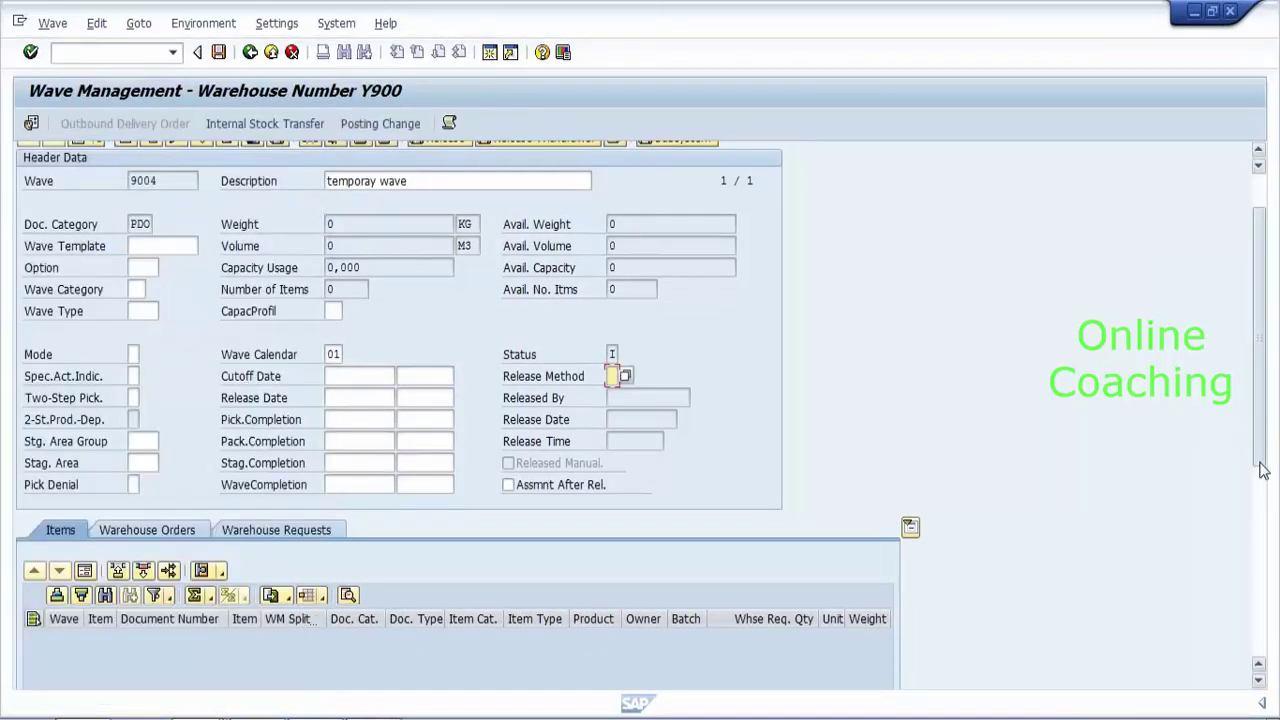
Find the outbound delivery order among the warehouse requests by its document number and assign its item to the wave.
left_click_drag(1261, 470, 1265, 519)
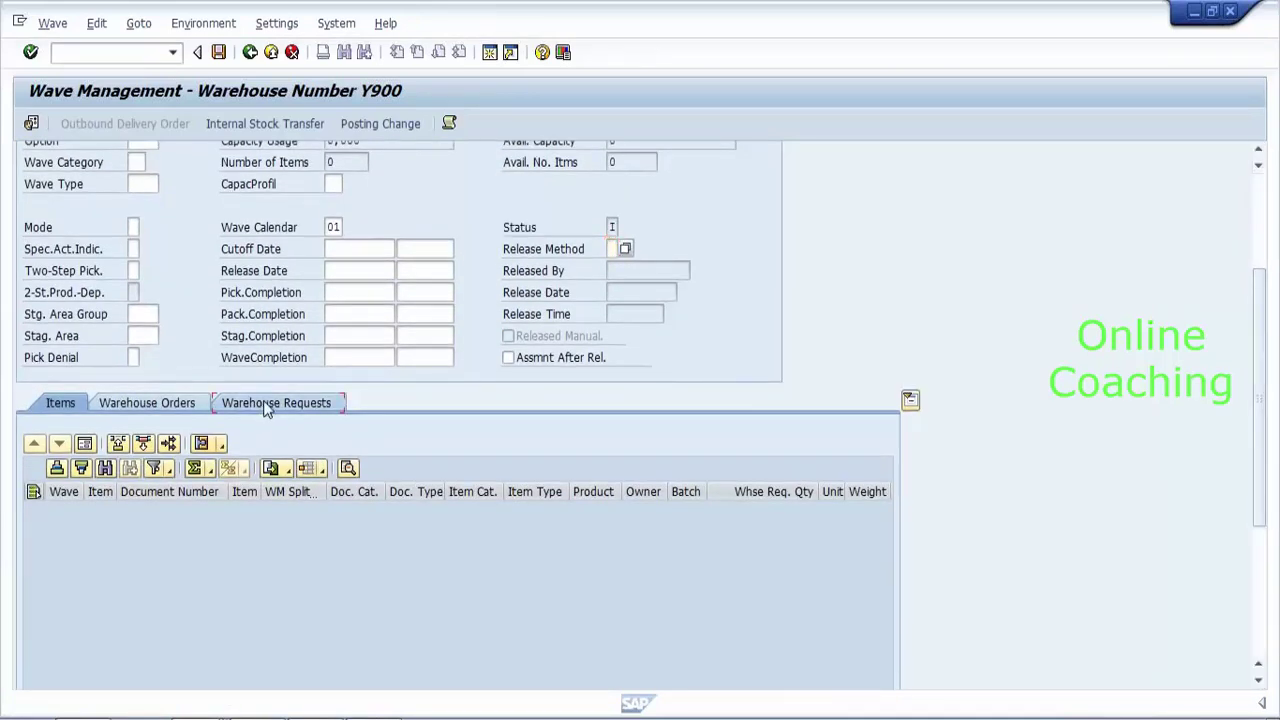
left_click(264, 403)
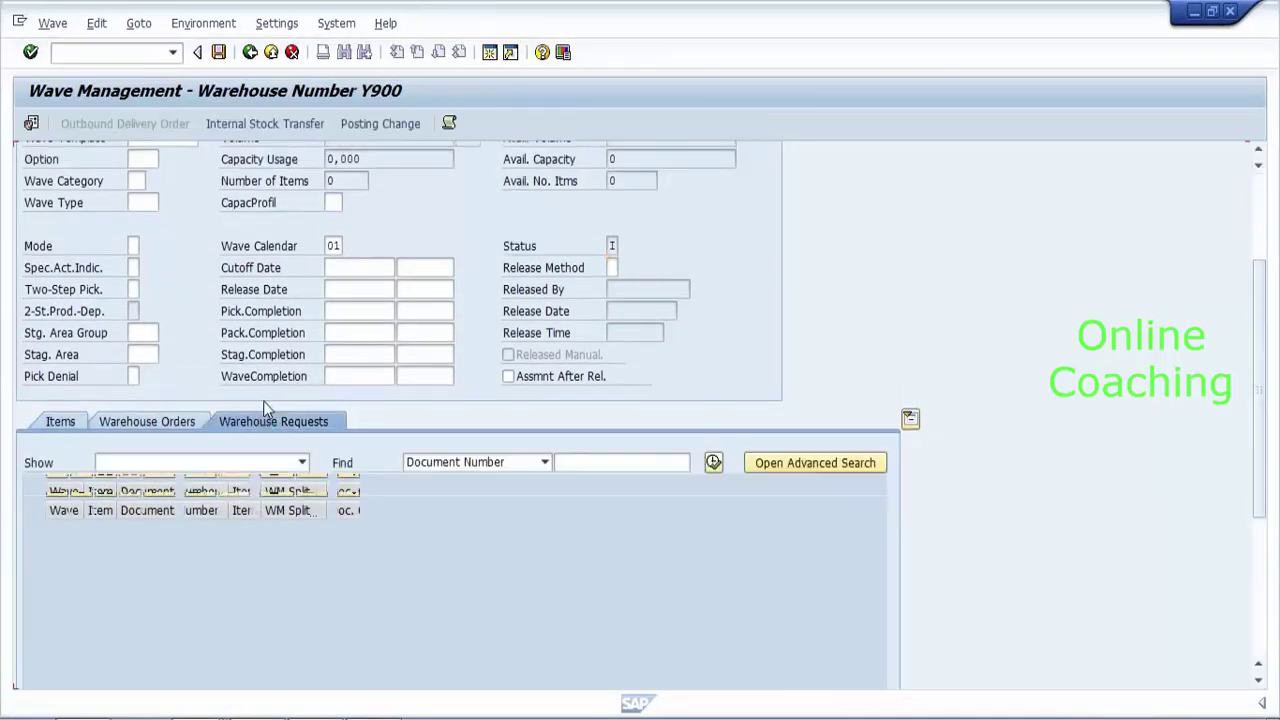
left_click(600, 462)
type("1901")
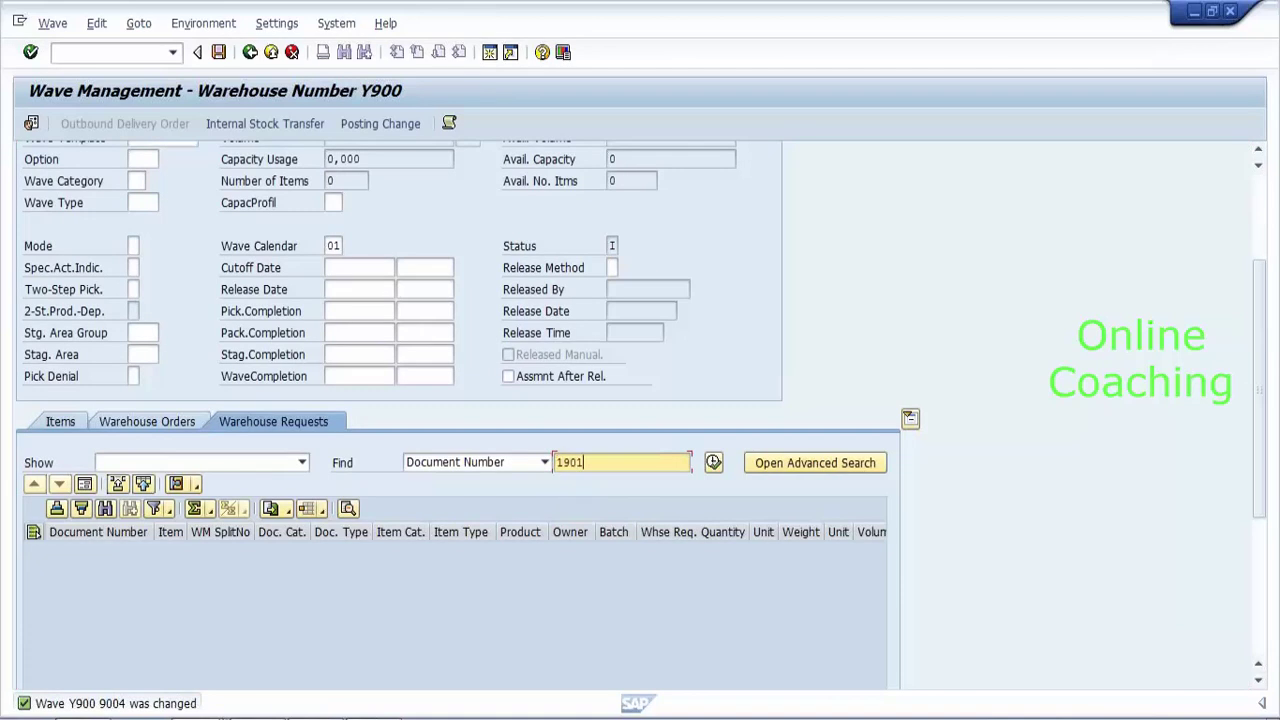
left_click(716, 464)
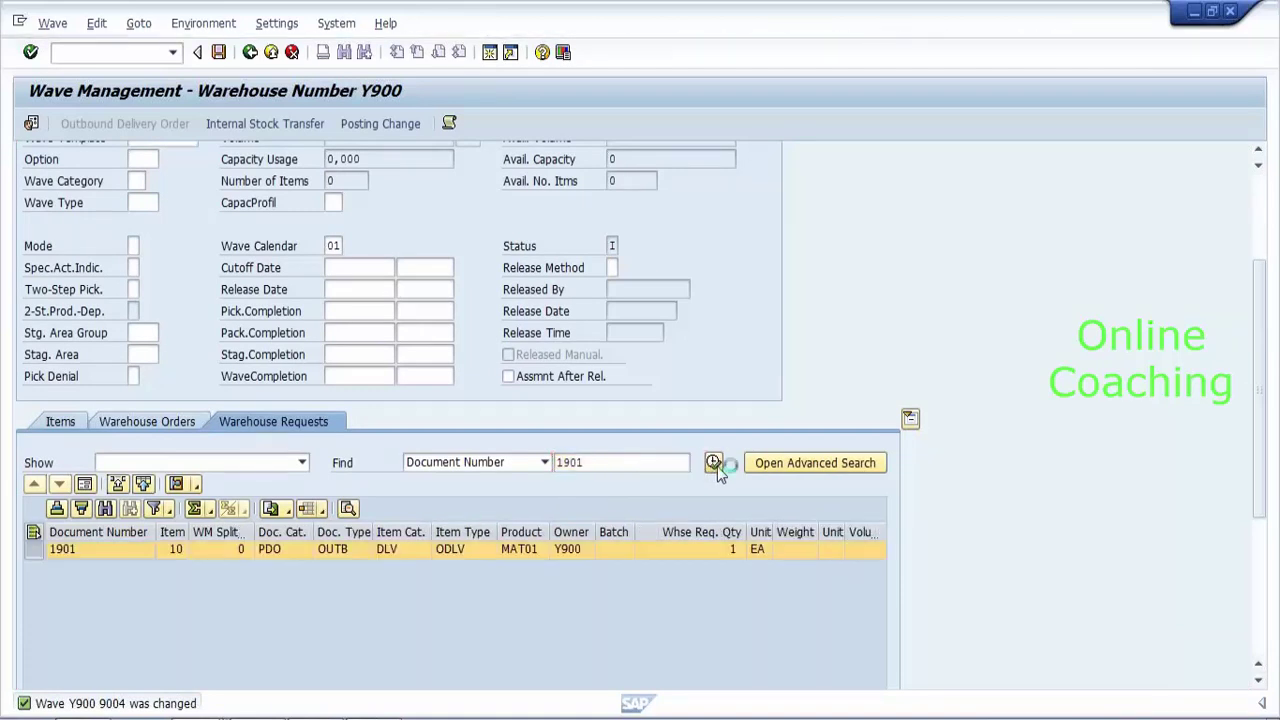
left_click(119, 485)
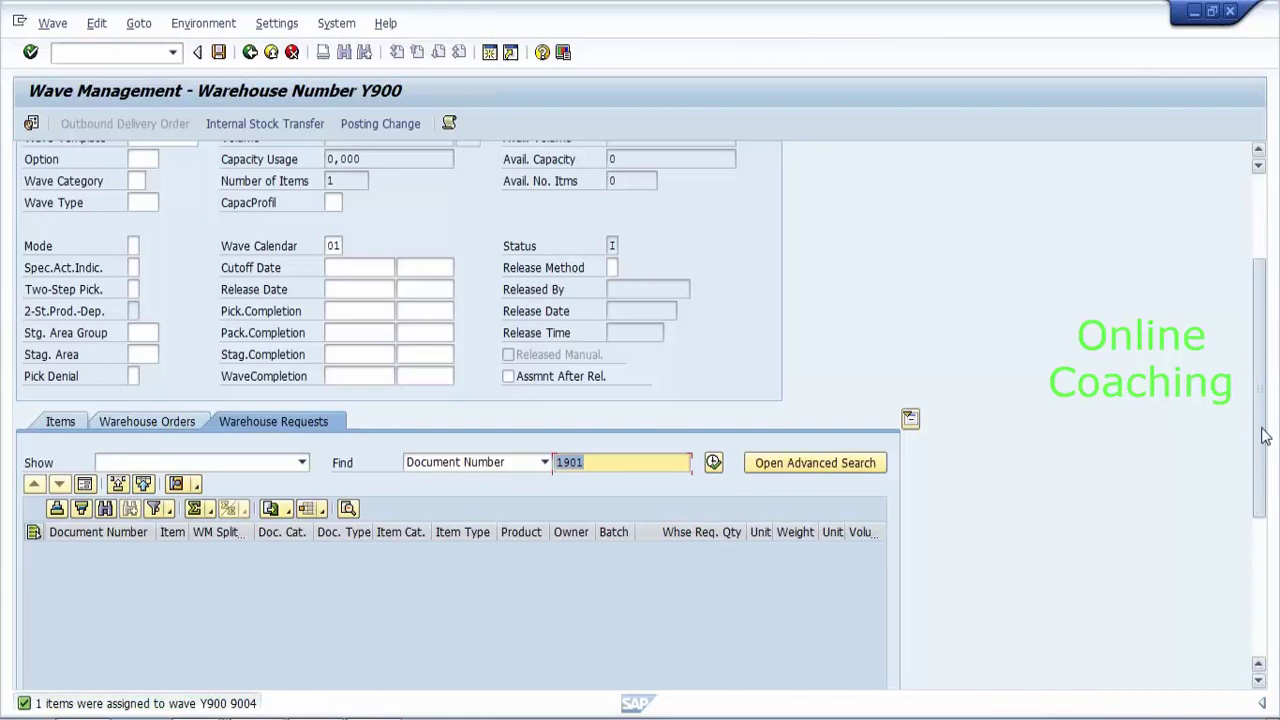
Save the wave with its assigned item.
left_click_drag(1265, 436, 1262, 340)
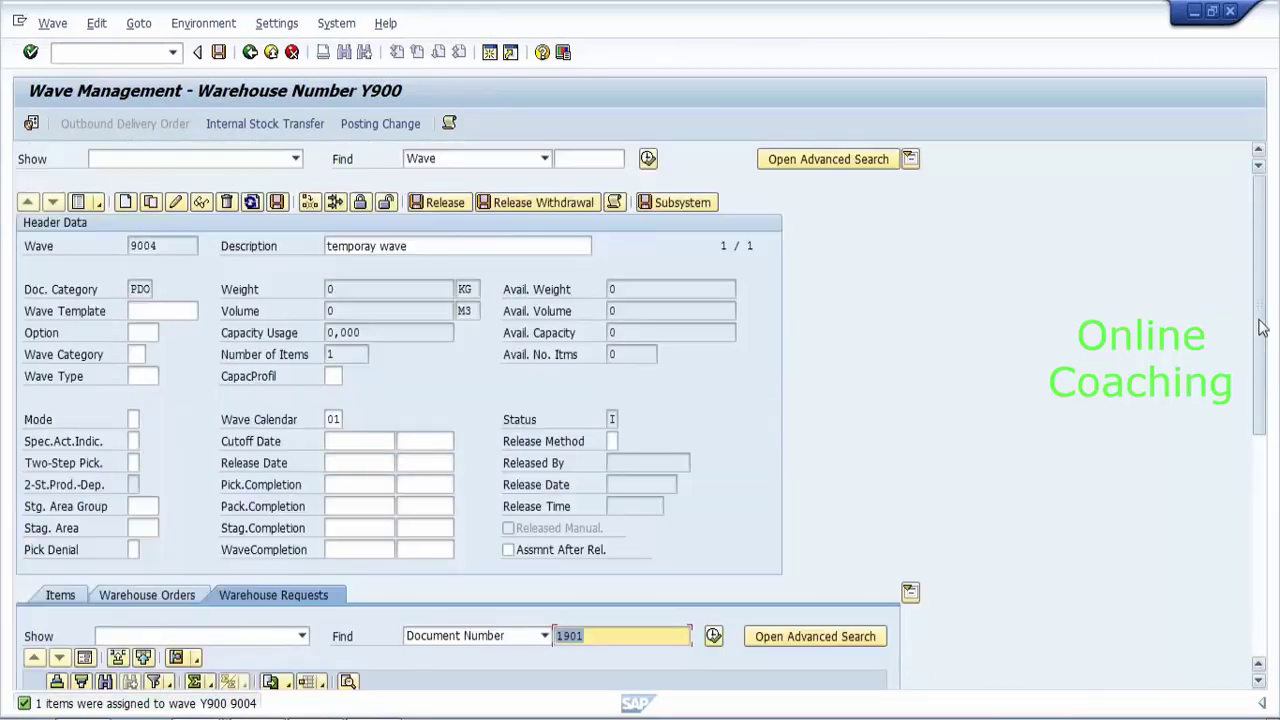
left_click(405, 246)
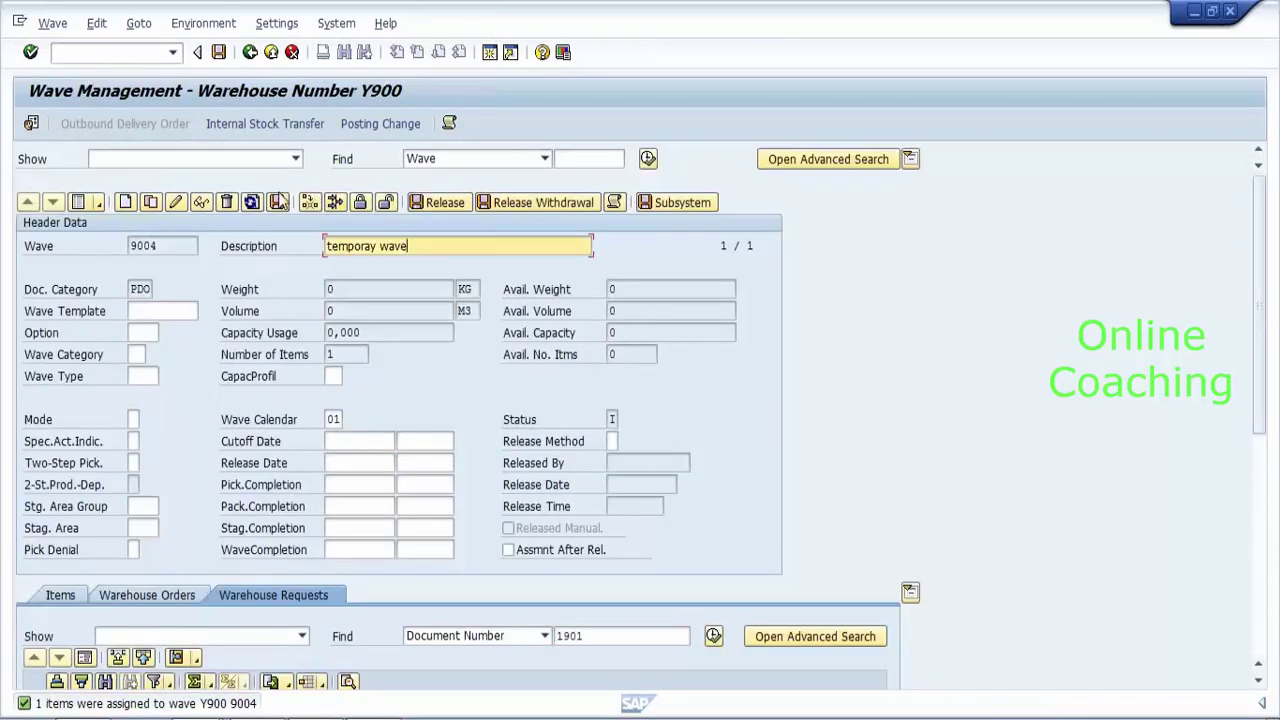
left_click(219, 53)
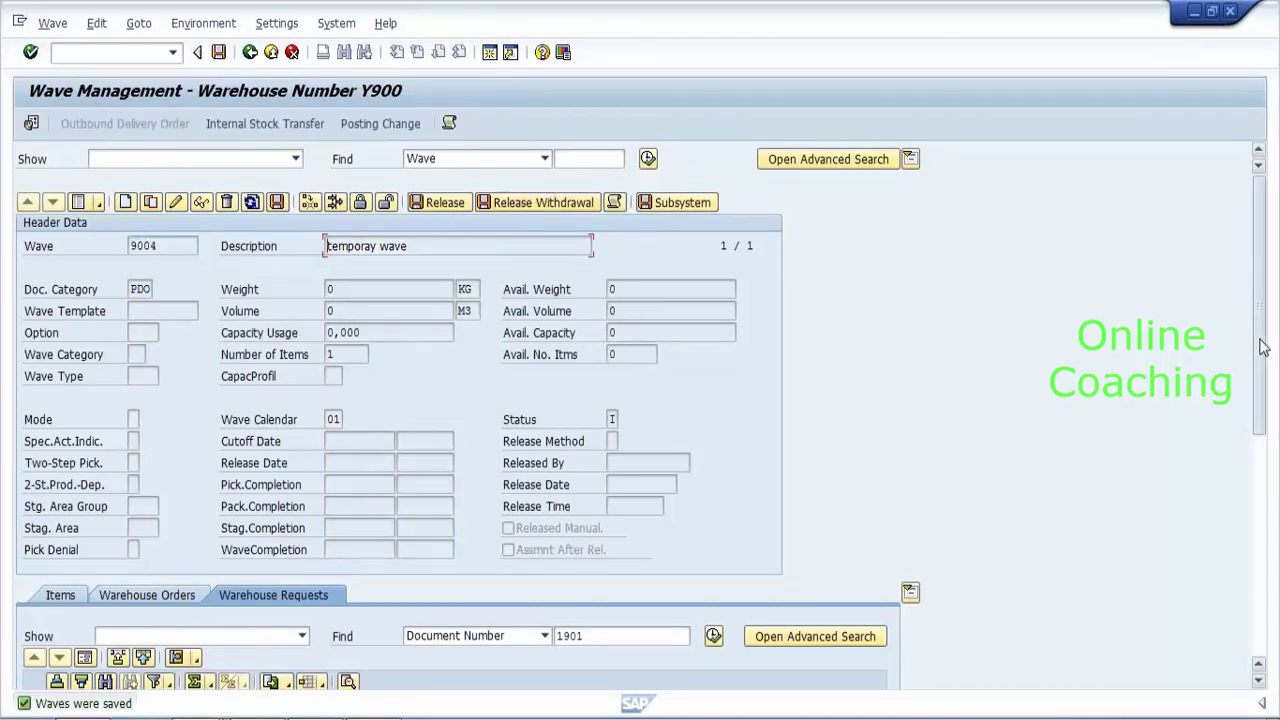
Review the saved wave's warehouse orders and items, and select the assigned delivery item.
mouse_move(1263, 347)
left_mouse_down()
mouse_move(1263, 433)
mouse_move(1273, 366)
left_mouse_up()
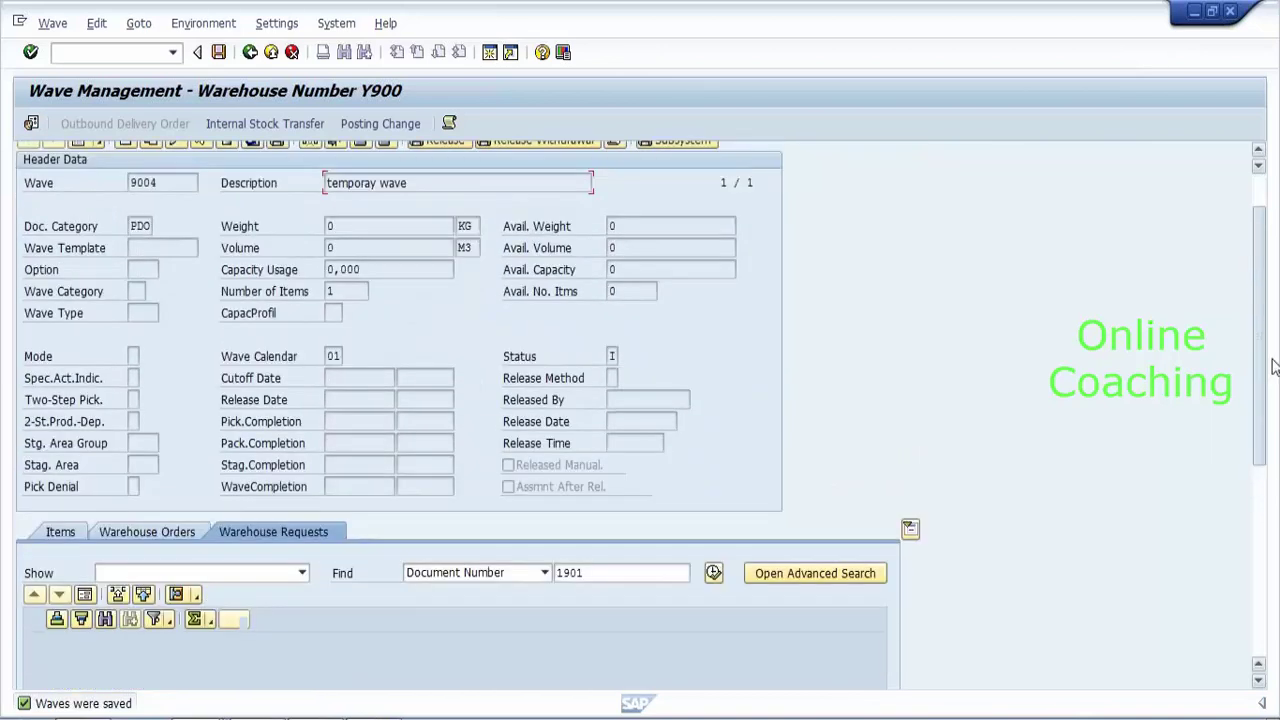
scroll(362, 446, "down", 2)
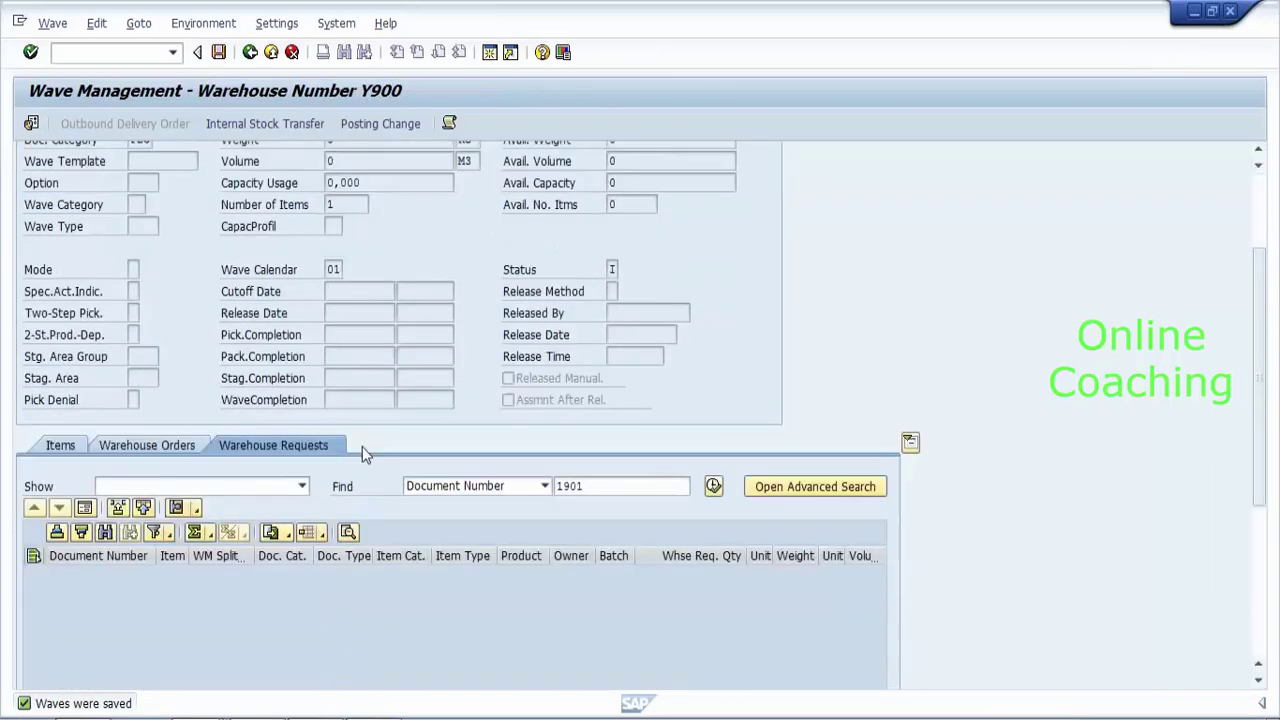
left_click(136, 446)
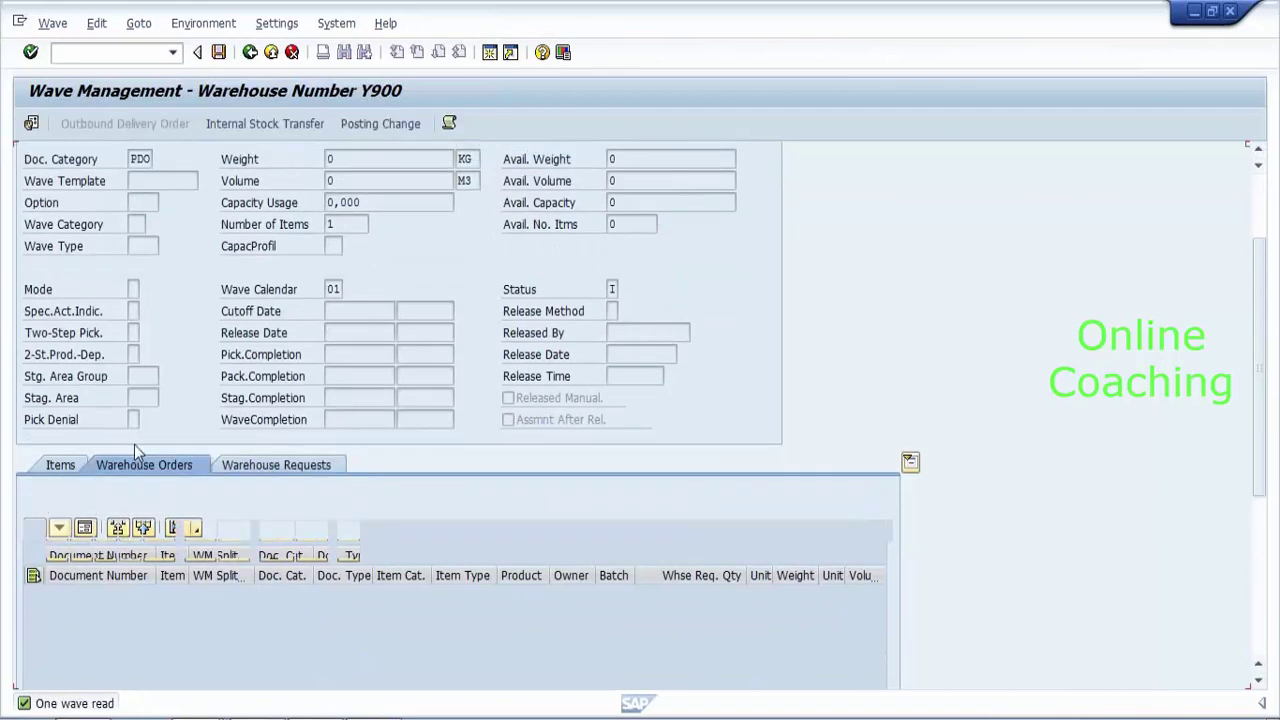
left_click(64, 465)
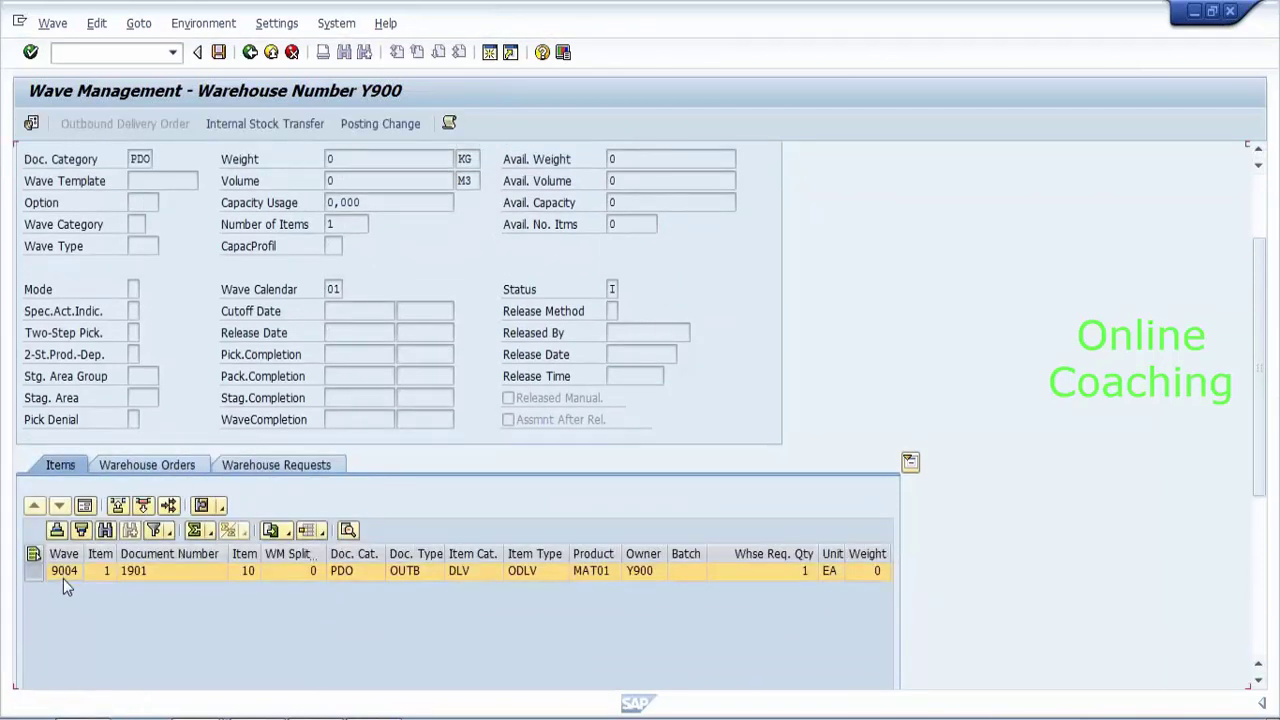
left_click(145, 571)
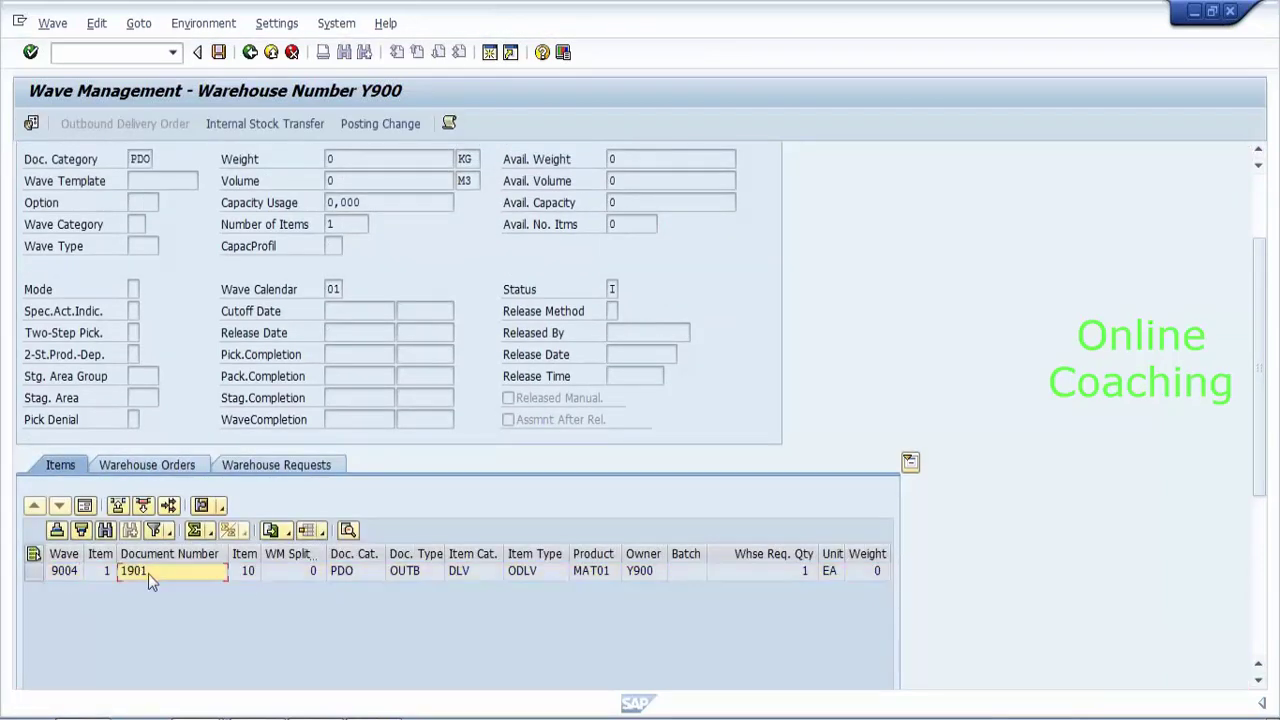
left_click(249, 574)
left_click(33, 571)
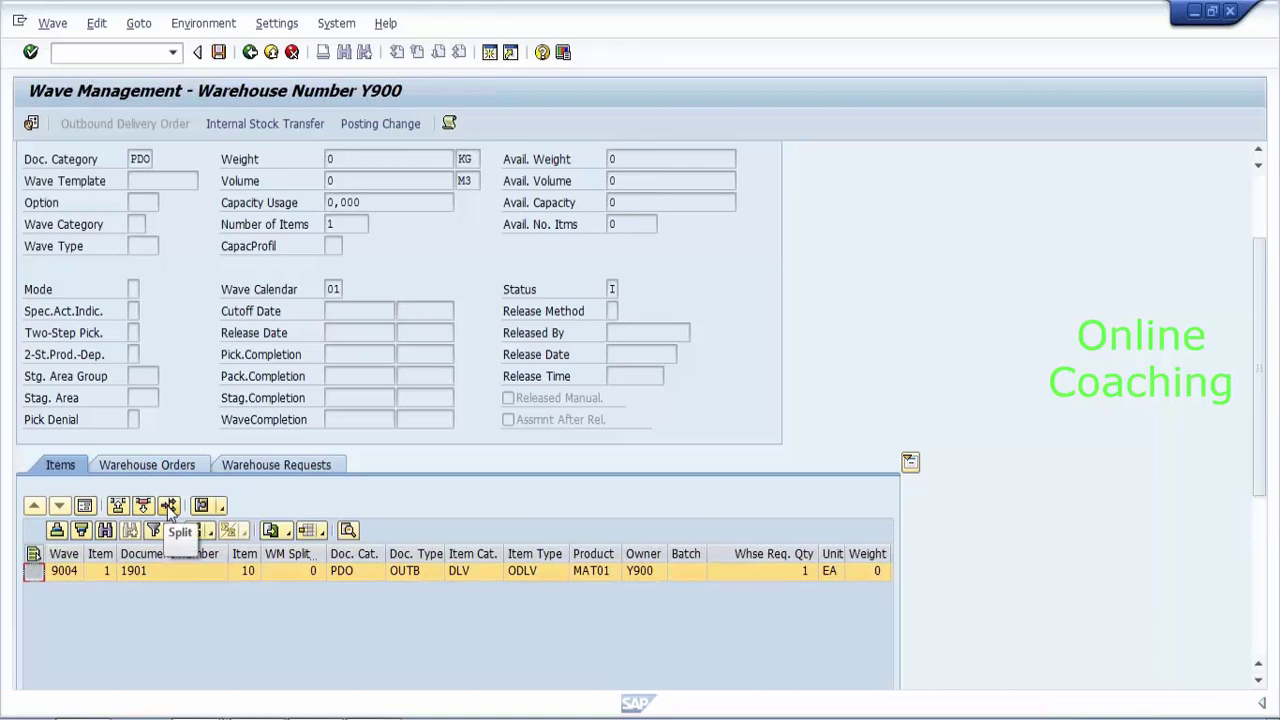
Release wave 9004 in warehouse Y900 from wave management.
left_click(222, 508)
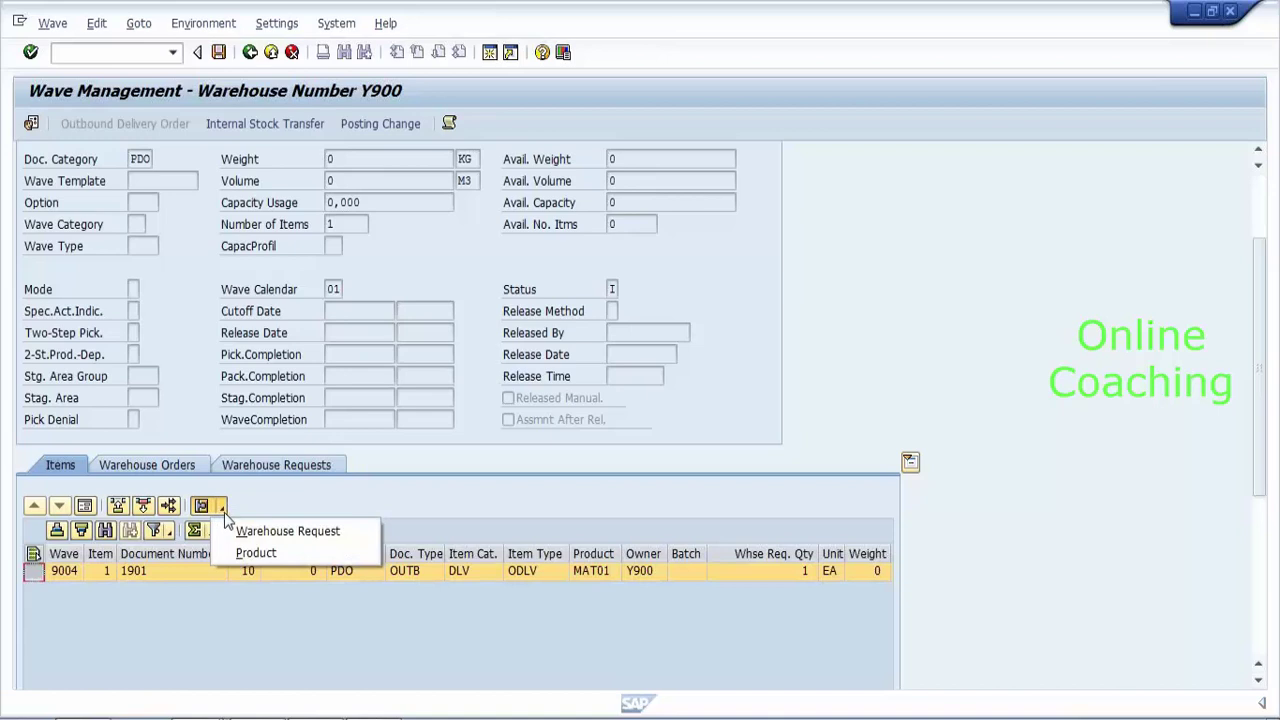
left_click(320, 530)
left_click_drag(1260, 482, 1260, 410)
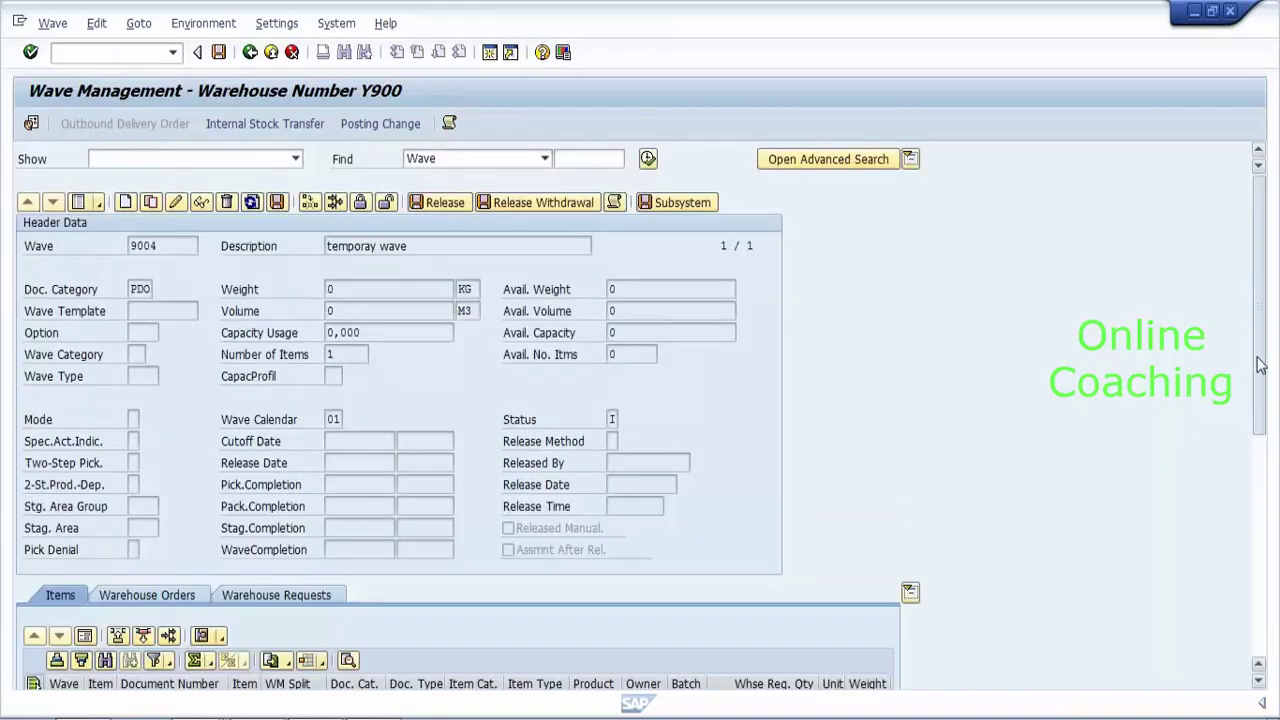
left_click(448, 203)
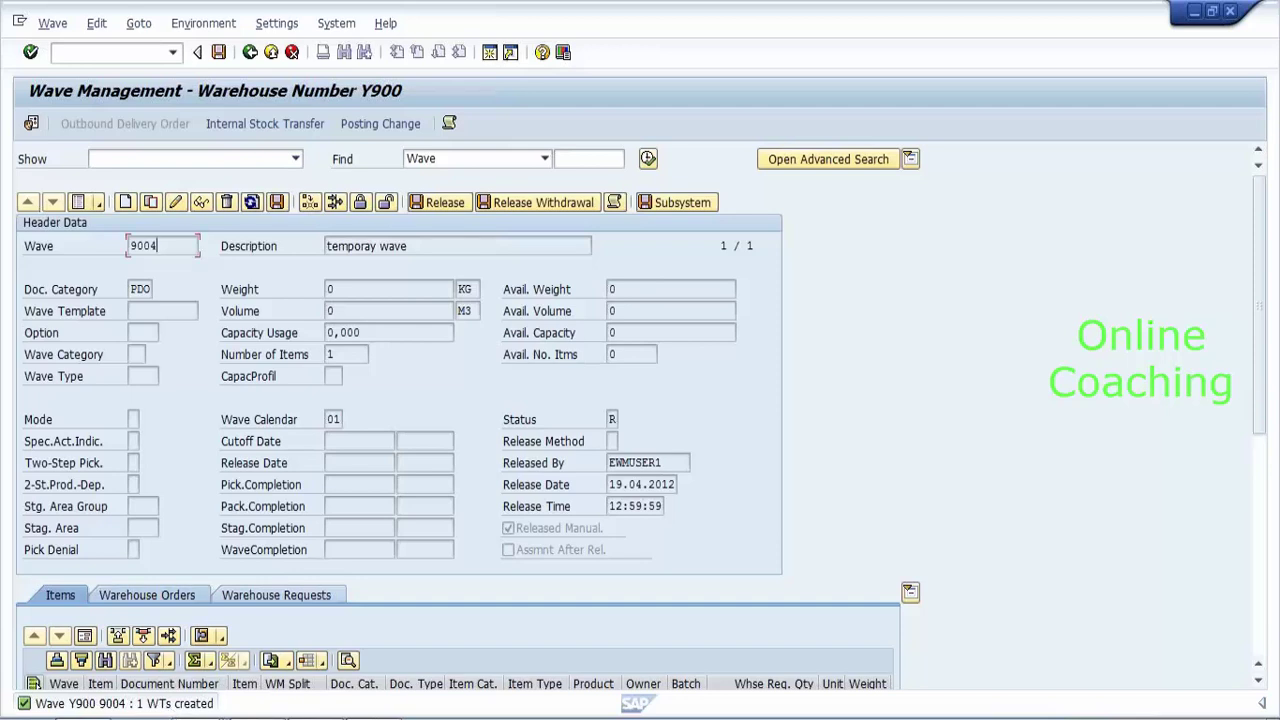
left_click_drag(143, 246, 157, 246)
left_click(136, 246)
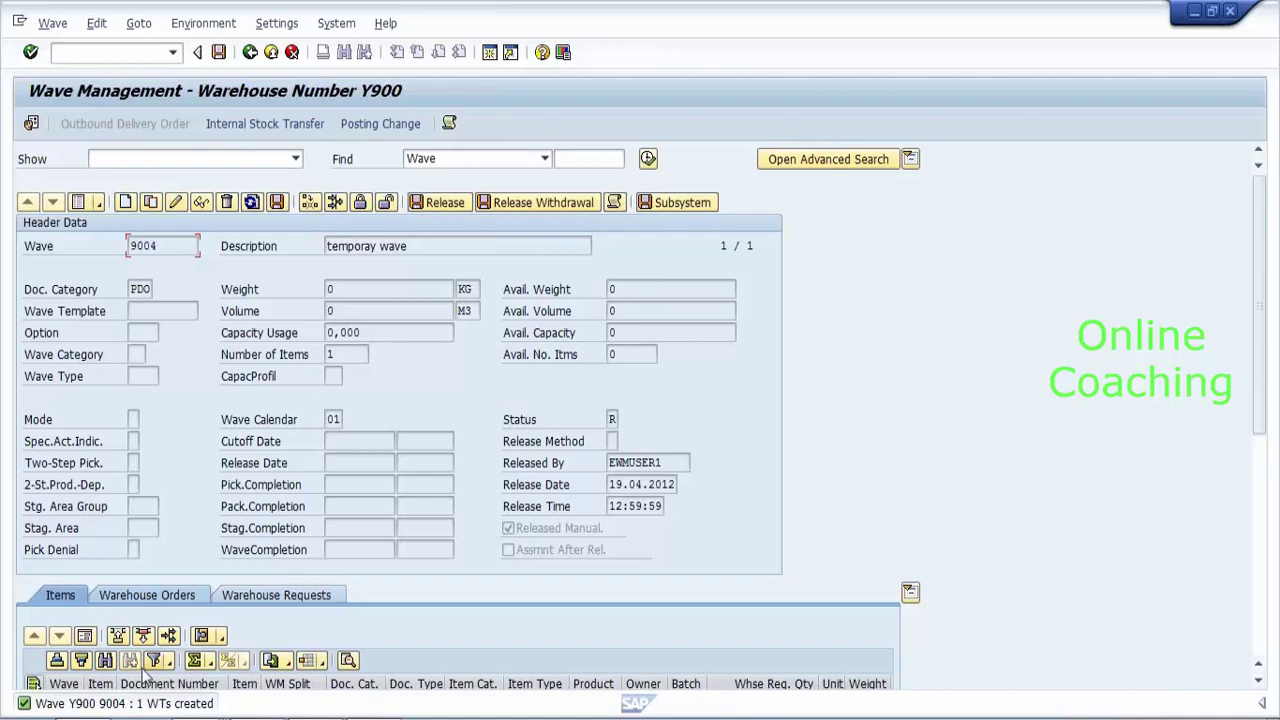
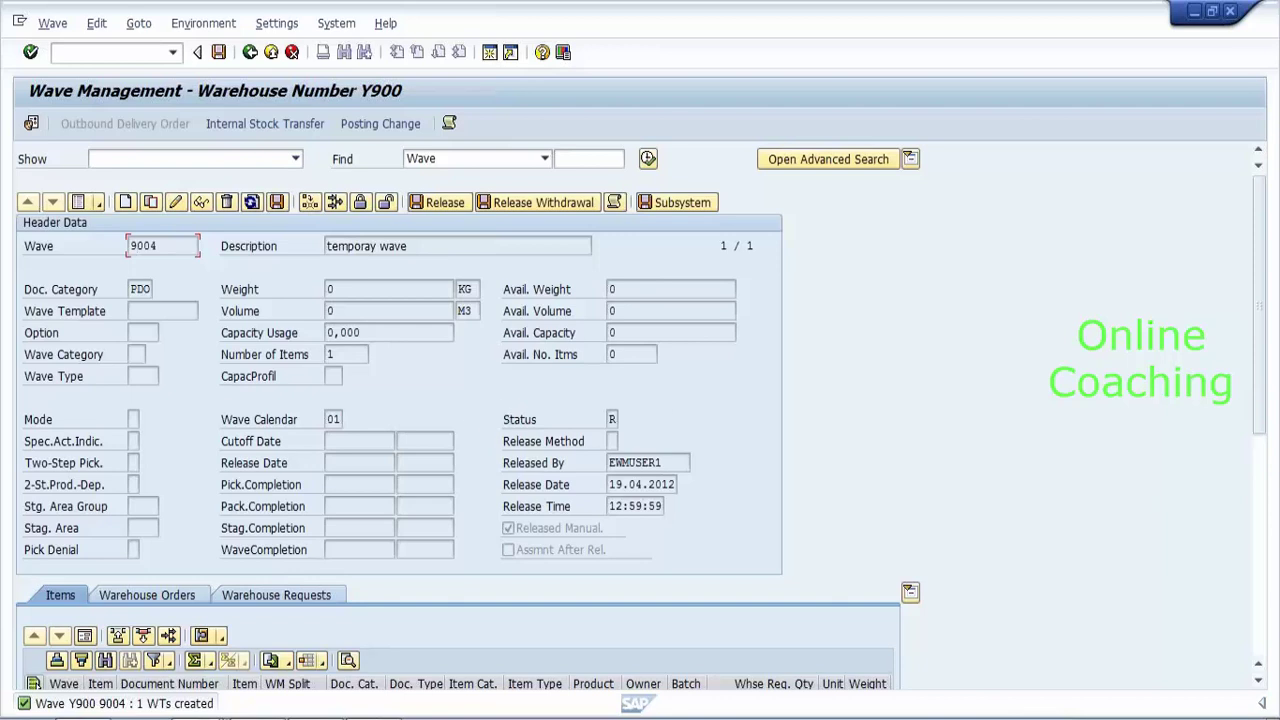
left_click(358, 484)
key("Down")
key("Down")
key("Down")
left_click(140, 354)
left_click(140, 376)
Leave wave management and open the ABAP Editor with transaction code SE38.
left_click(110, 52)
type("/nse38")
key("Return")
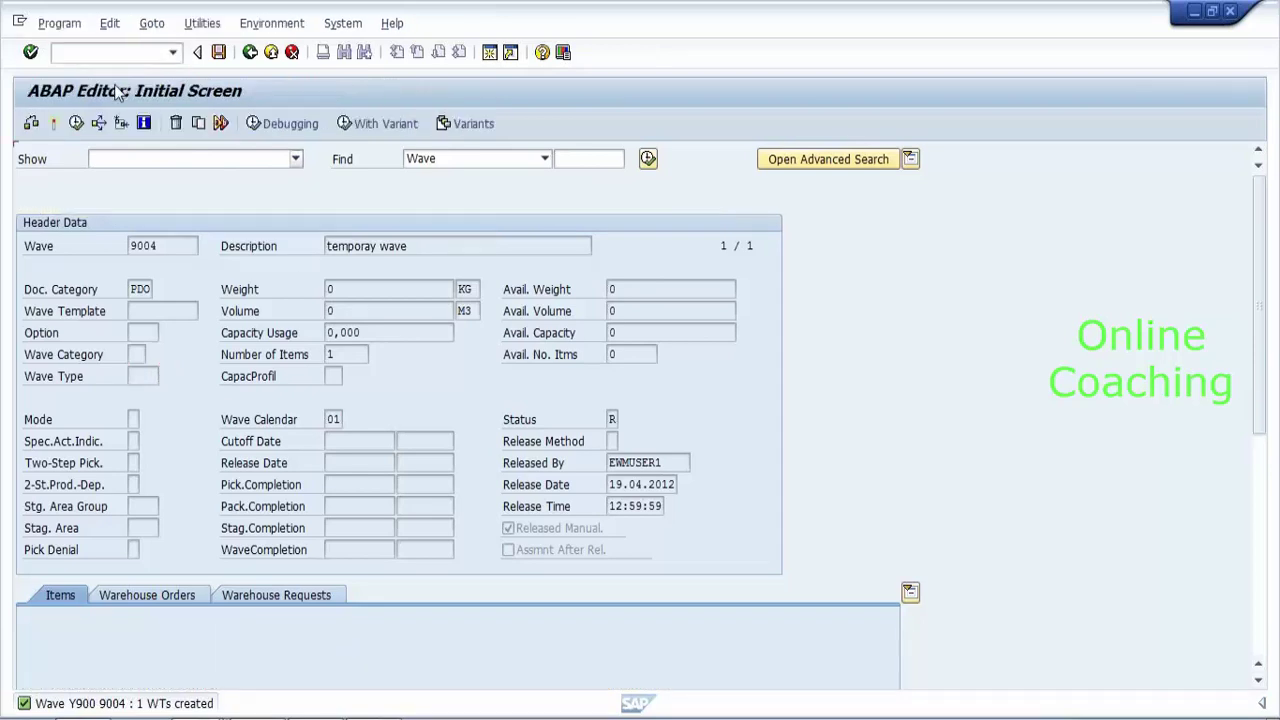
Try to execute the program /scwm/wave_release.
type("/scwm/w")
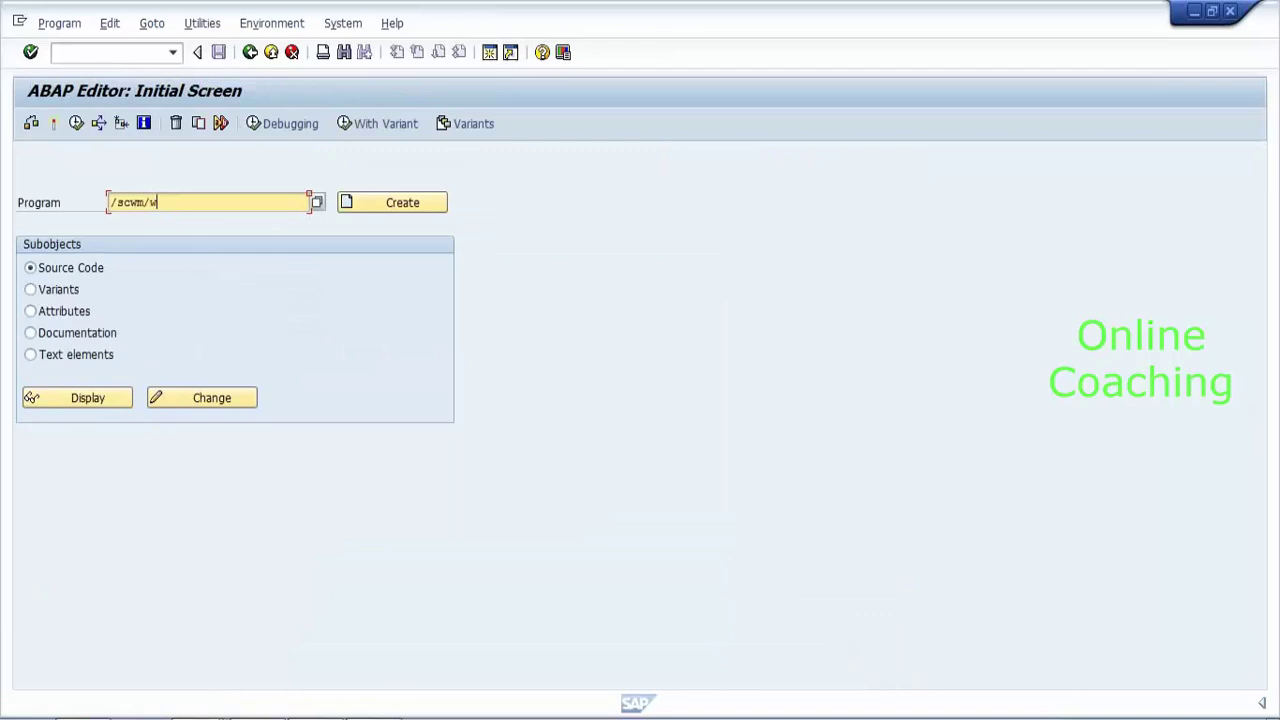
type("ave_release")
left_click(78, 124)
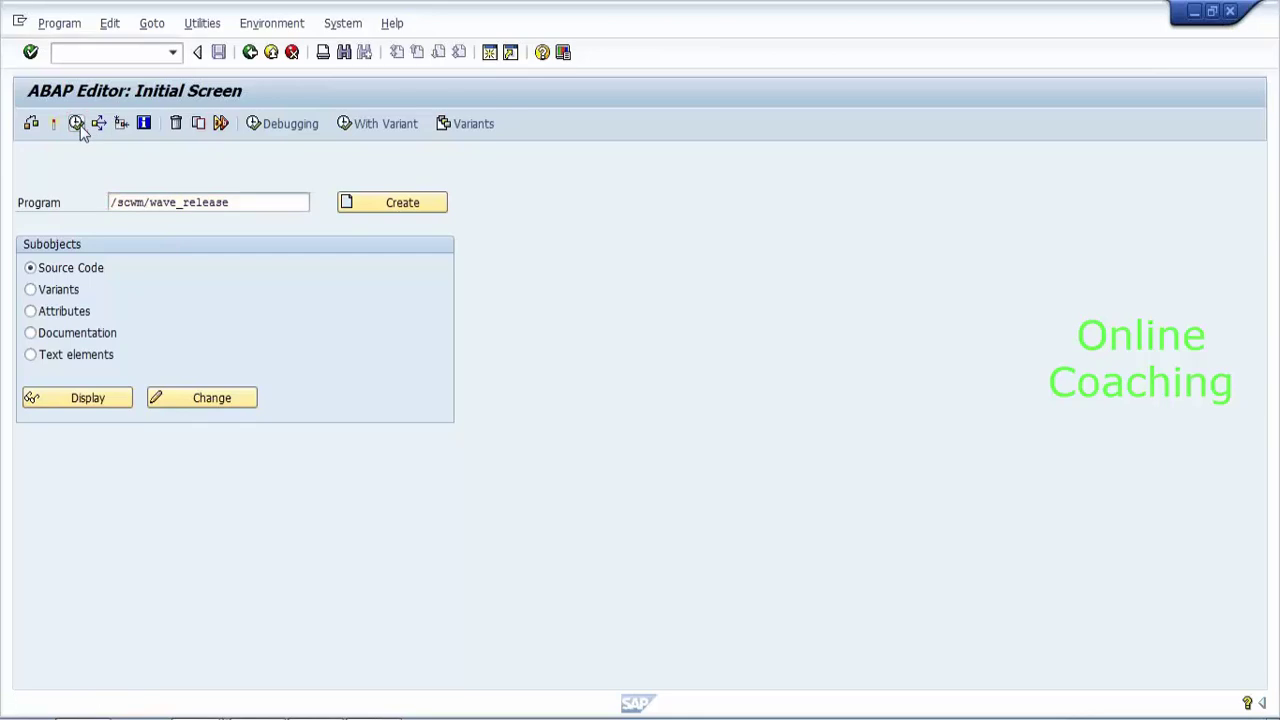
Search for programs matching /SCWM/*wa*relea* and choose /SCWM/R_WAVE_RELEASE as the program.
key("BackSpace")
key("BackSpace")
key("BackSpace")
key("BackSpace")
key("BackSpace")
key("BackSpace")
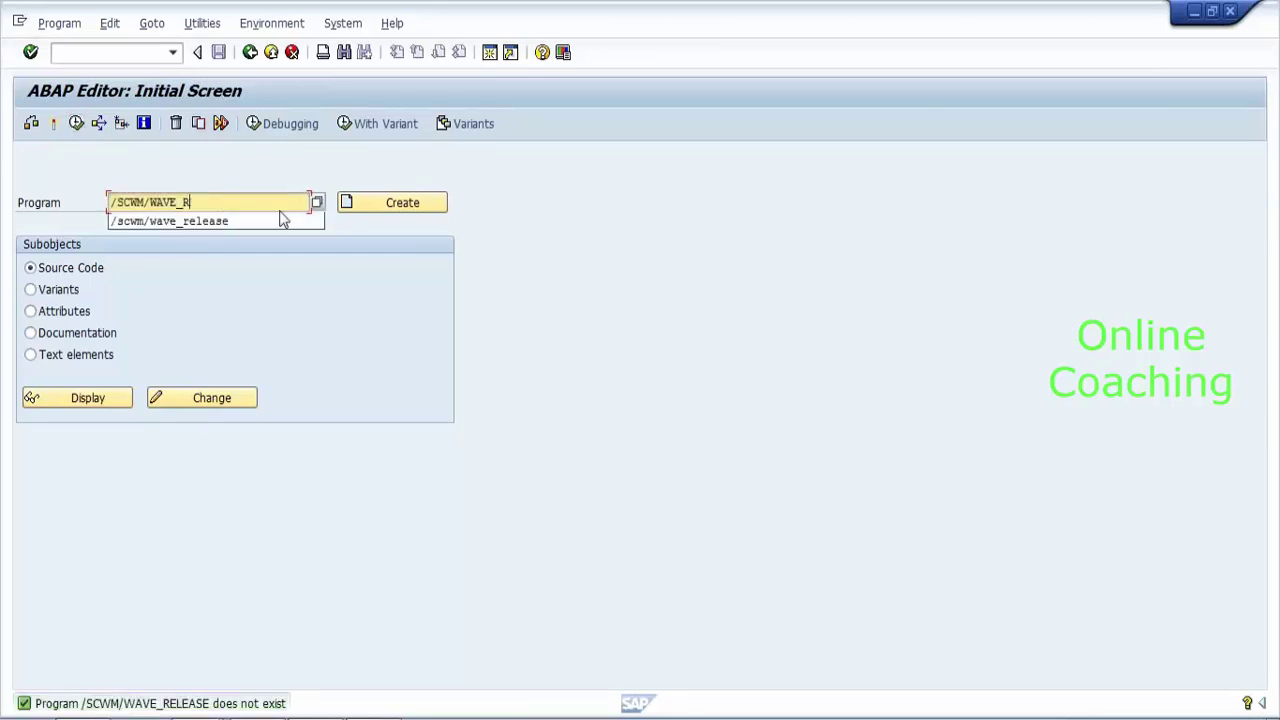
key("BackSpace")
key("BackSpace")
key("BackSpace")
key("BackSpace")
key("BackSpace")
key("BackSpace")
type("*wa*relea")
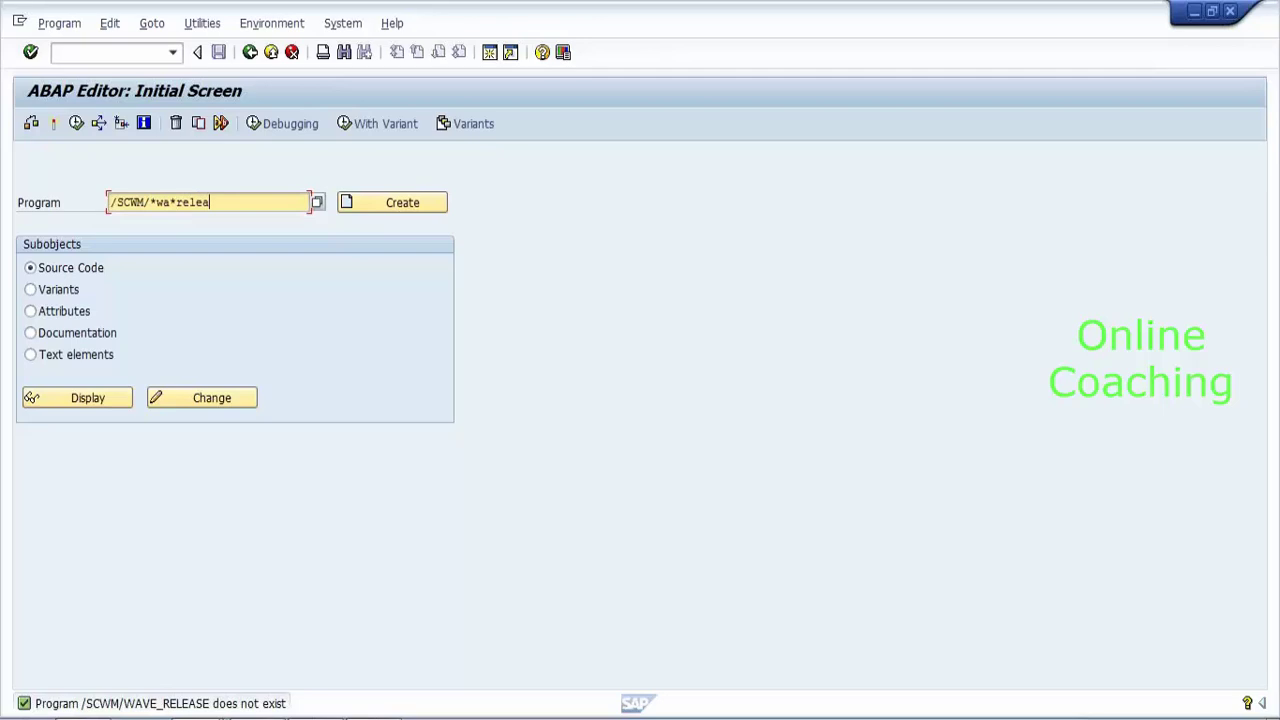
type("*")
left_click(316, 204)
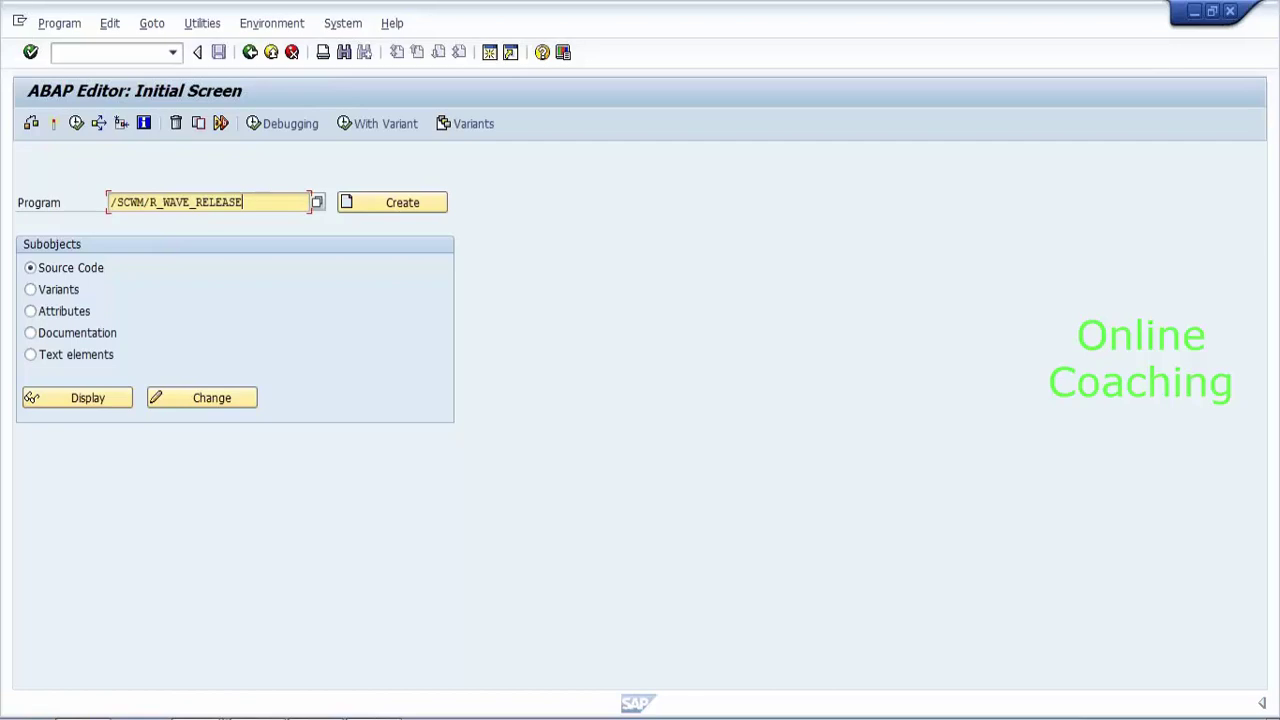
left_click_drag(243, 202, 110, 202)
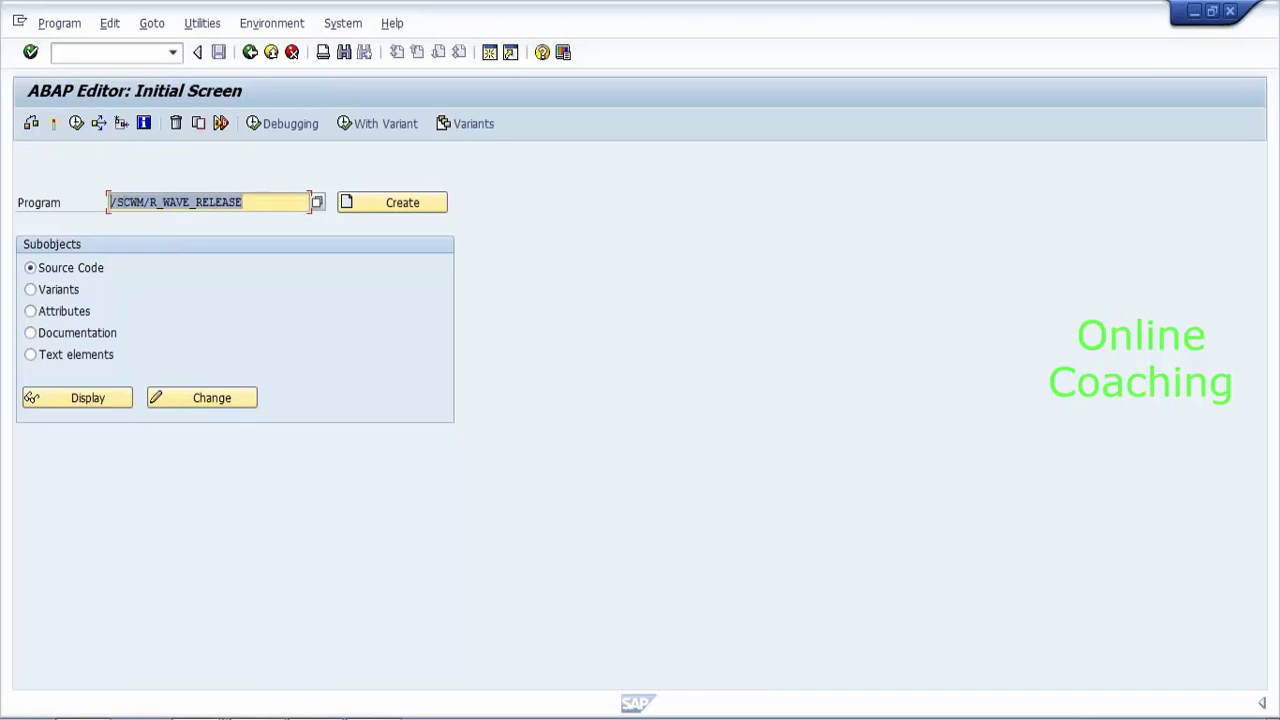
left_click(111, 202)
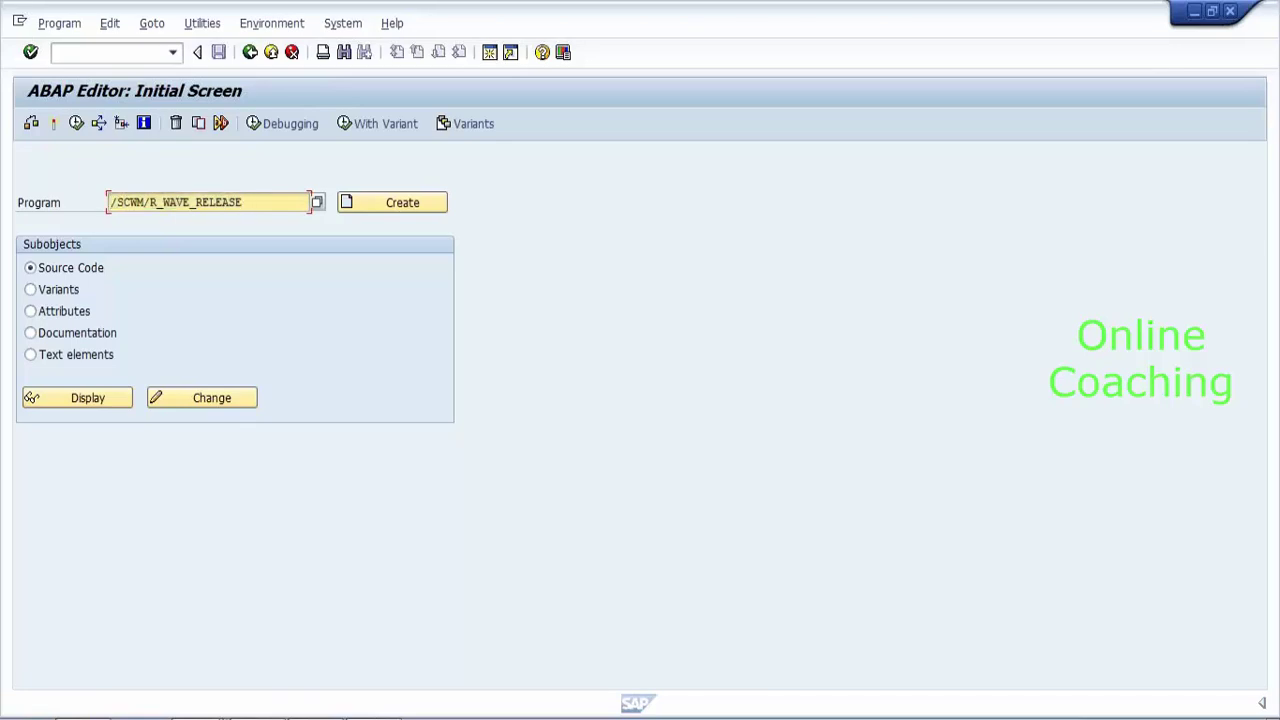
left_click_drag(243, 202, 110, 202)
left_click(111, 202)
left_click(186, 717)
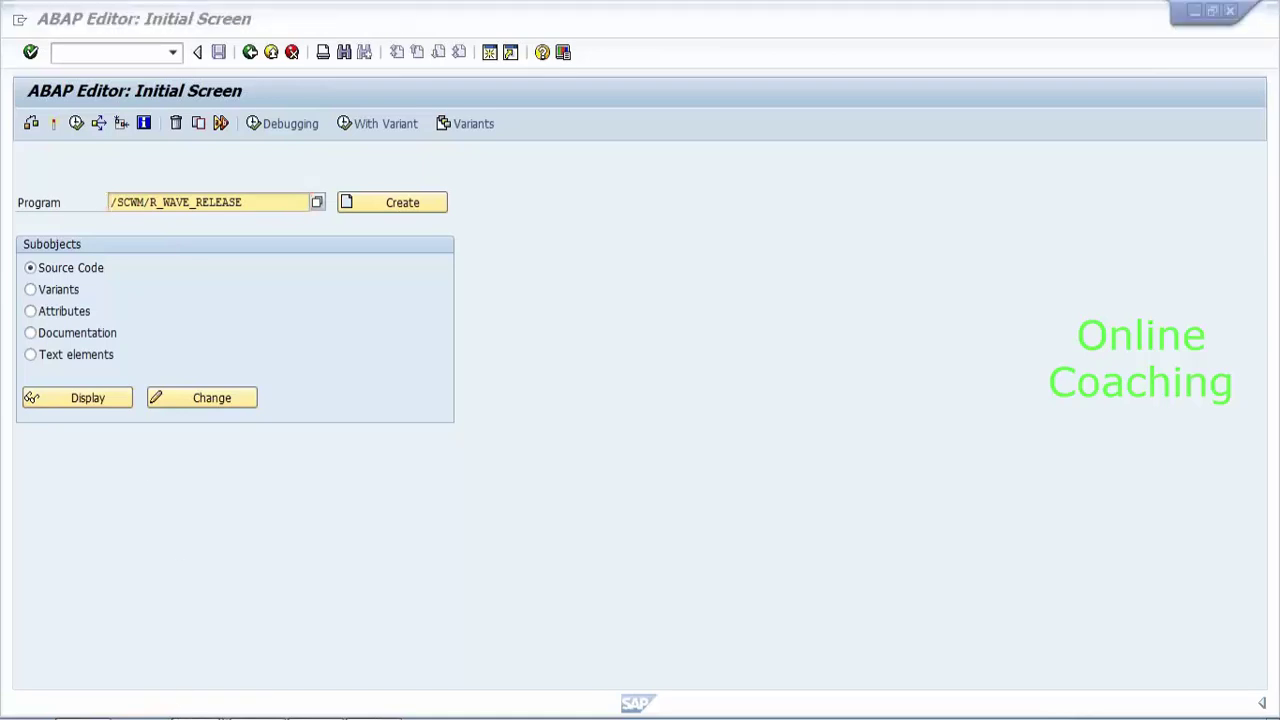
left_click(208, 676)
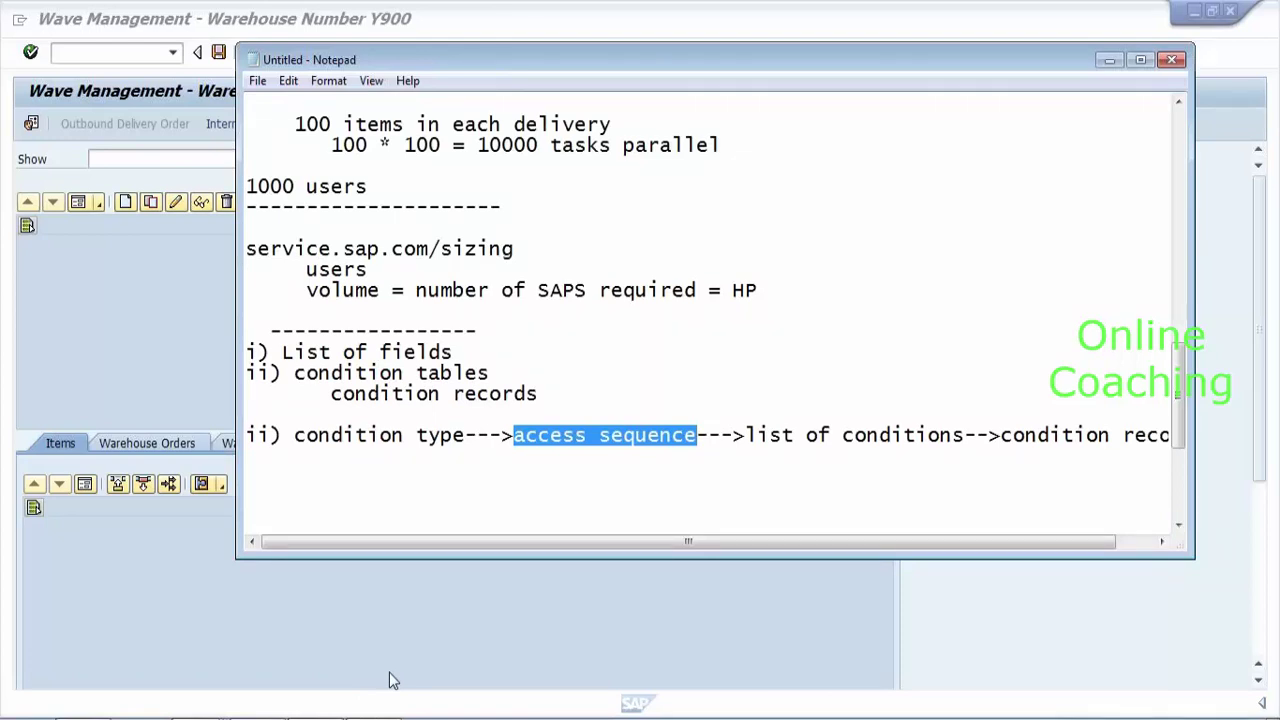
key("alt+Tab")
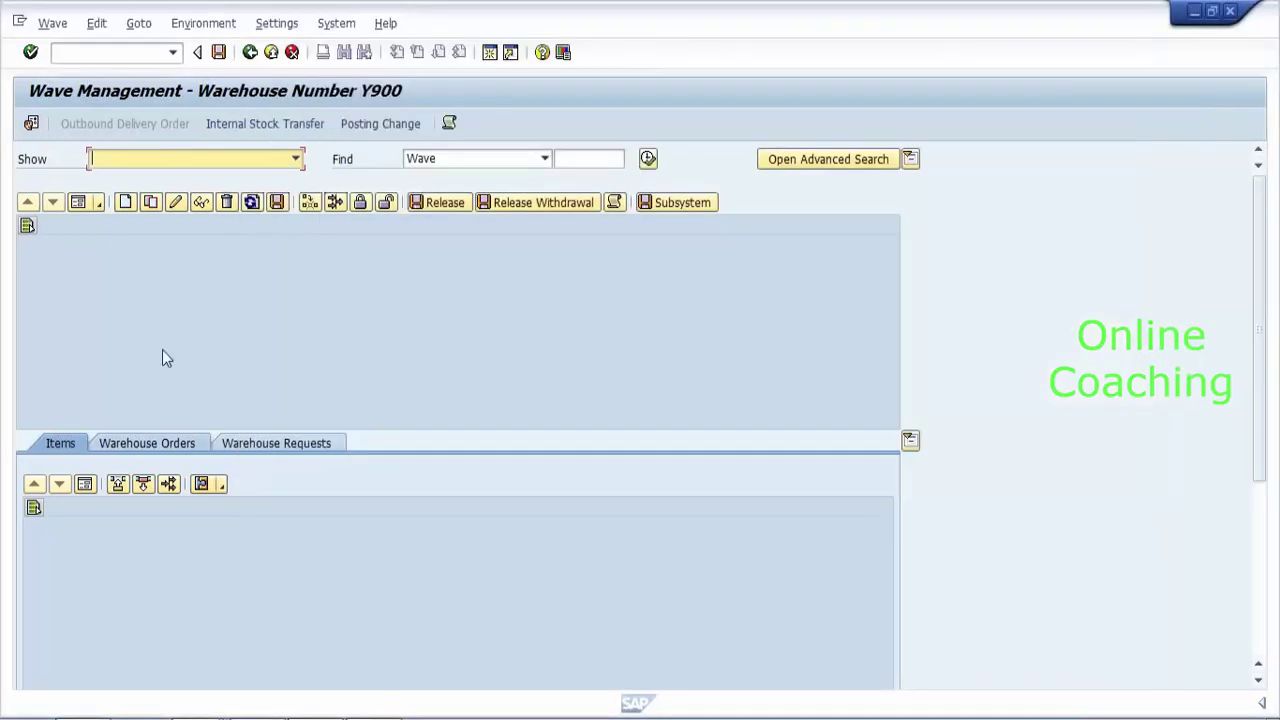
key("alt+Tab")
key("alt+Tab")
key("shift+Left")
key("shift+Left")
key("shift+Left")
key("shift+Left")
key("shift+Left")
key("shift+Left")
key("shift+Left")
key("shift+Left")
key("shift+Left")
key("shift+Left")
key("shift+Left")
key("shift+Left")
key("shift+Left")
key("shift+Left")
key("shift+Left")
key("shift+Left")
key("shift+Left")
key("shift+Left")
key("shift+Left")
key("shift+Left")
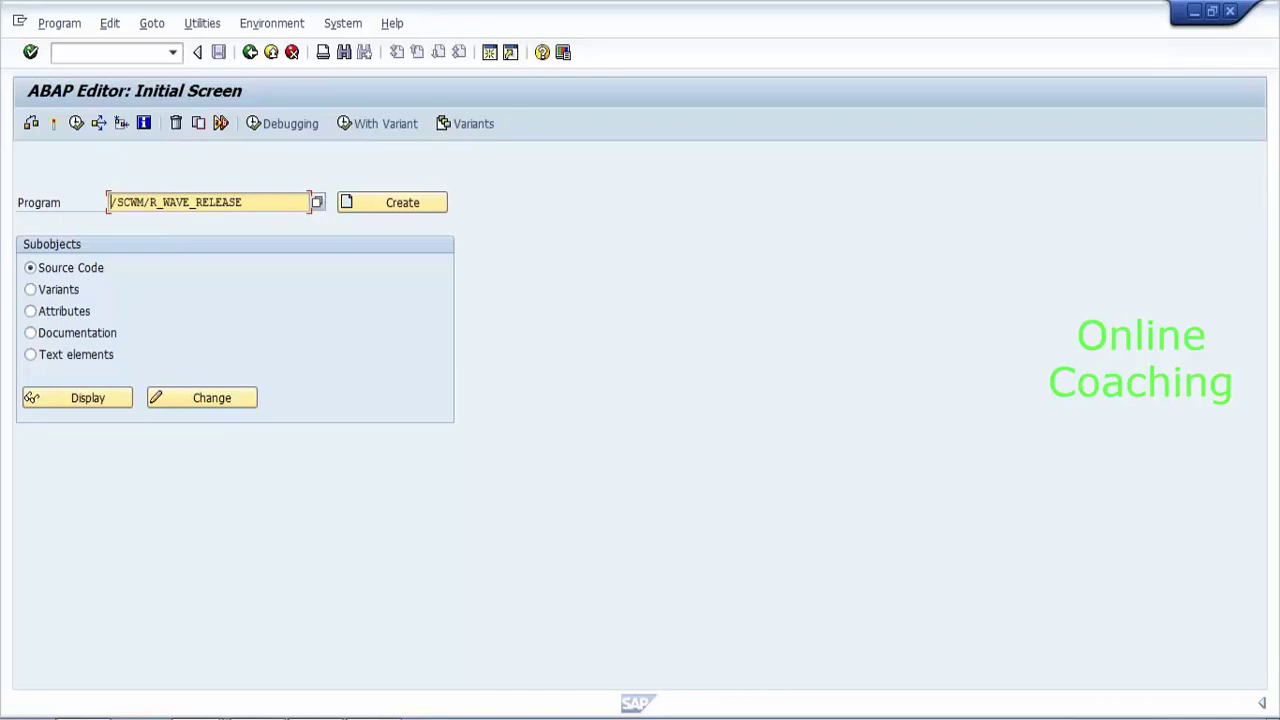
left_click_drag(244, 202, 100, 197)
left_click_drag(244, 202, 108, 202)
key("alt+Tab")
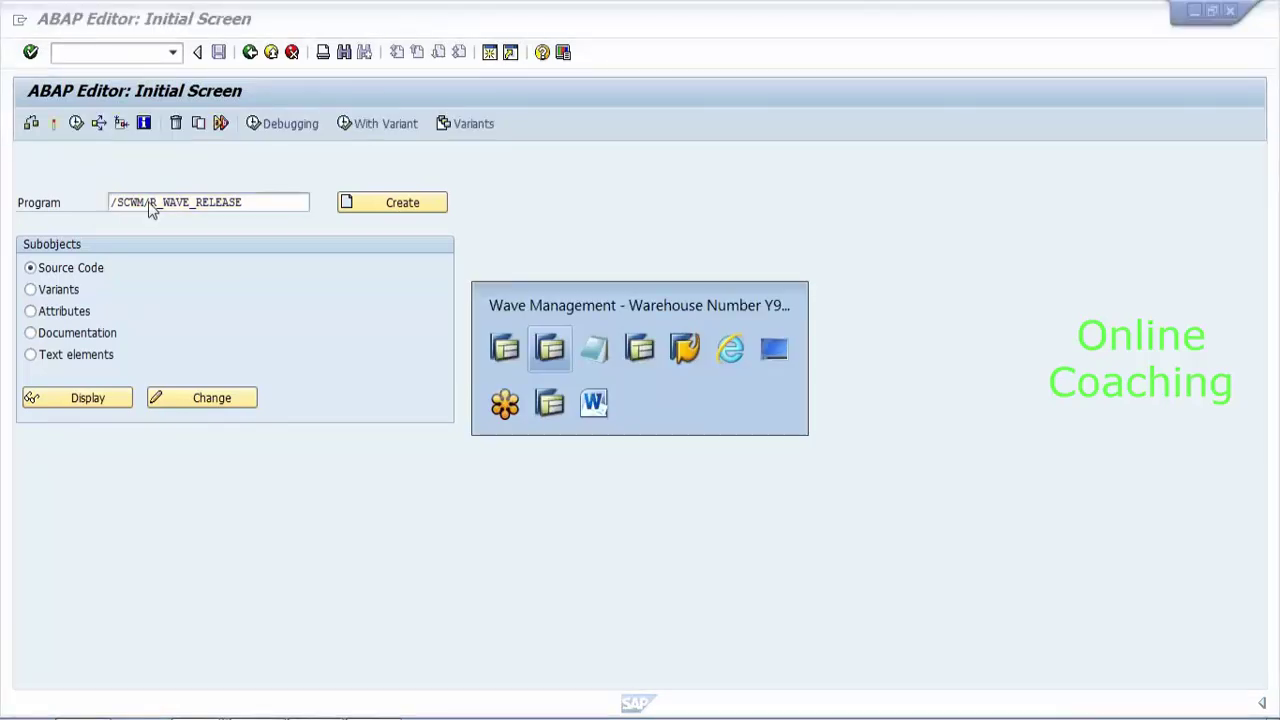
key("alt+Tab")
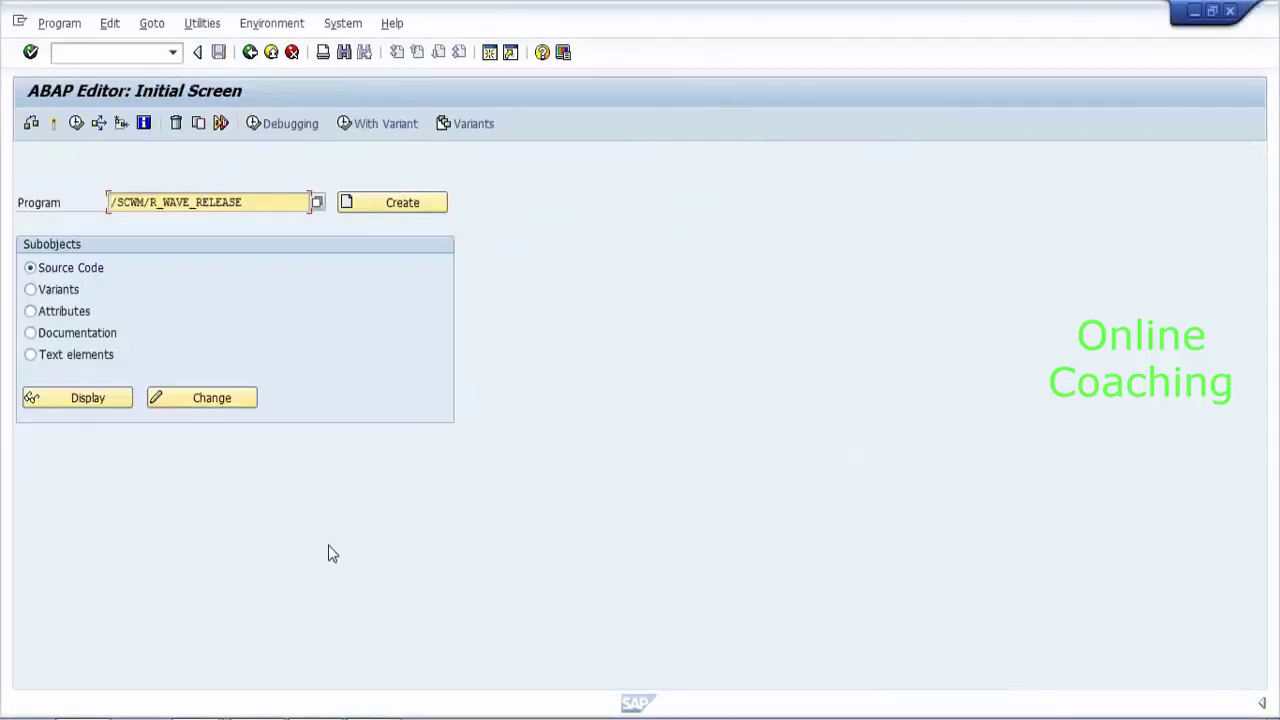
key("alt+Tab")
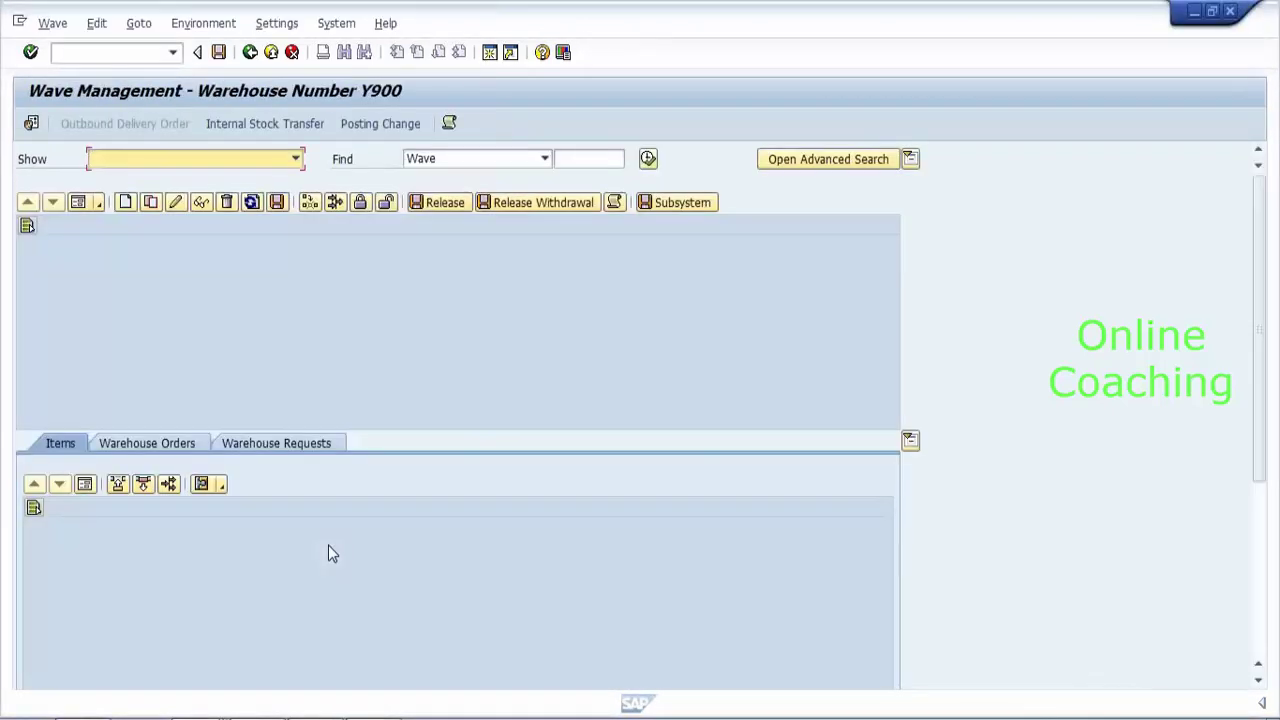
key("alt+Tab")
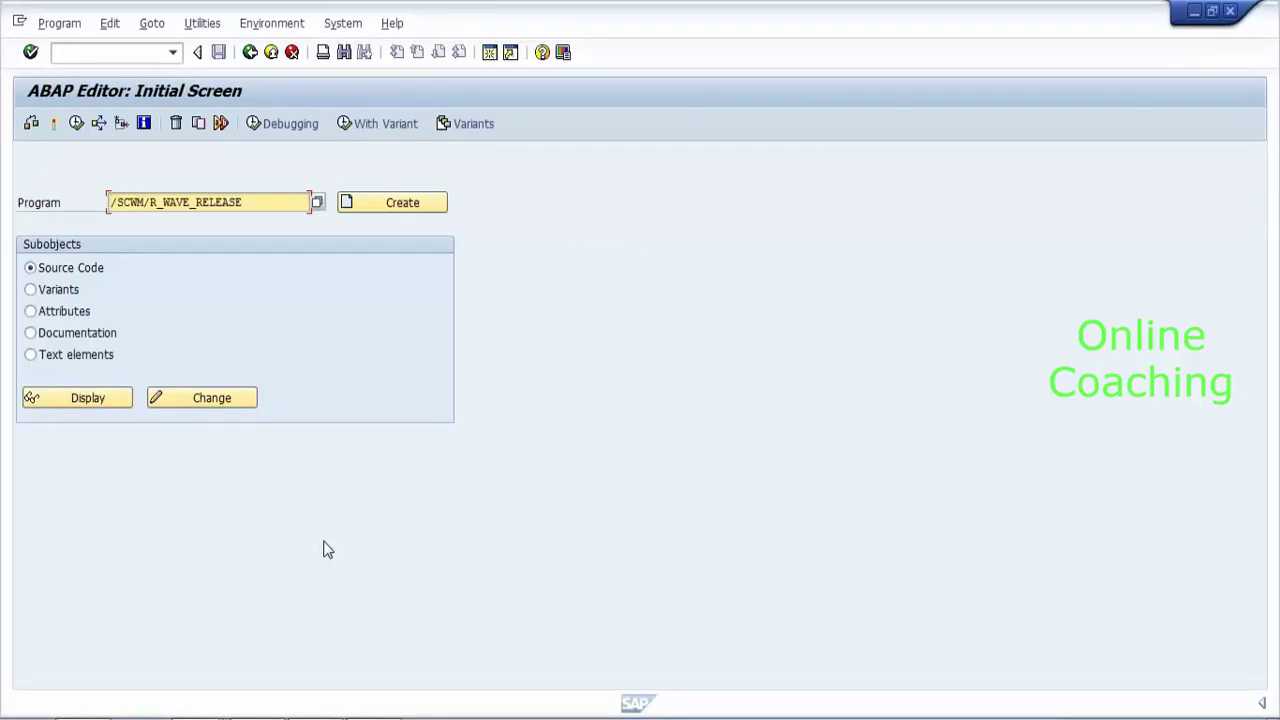
left_click(275, 203)
key("alt+Tab")
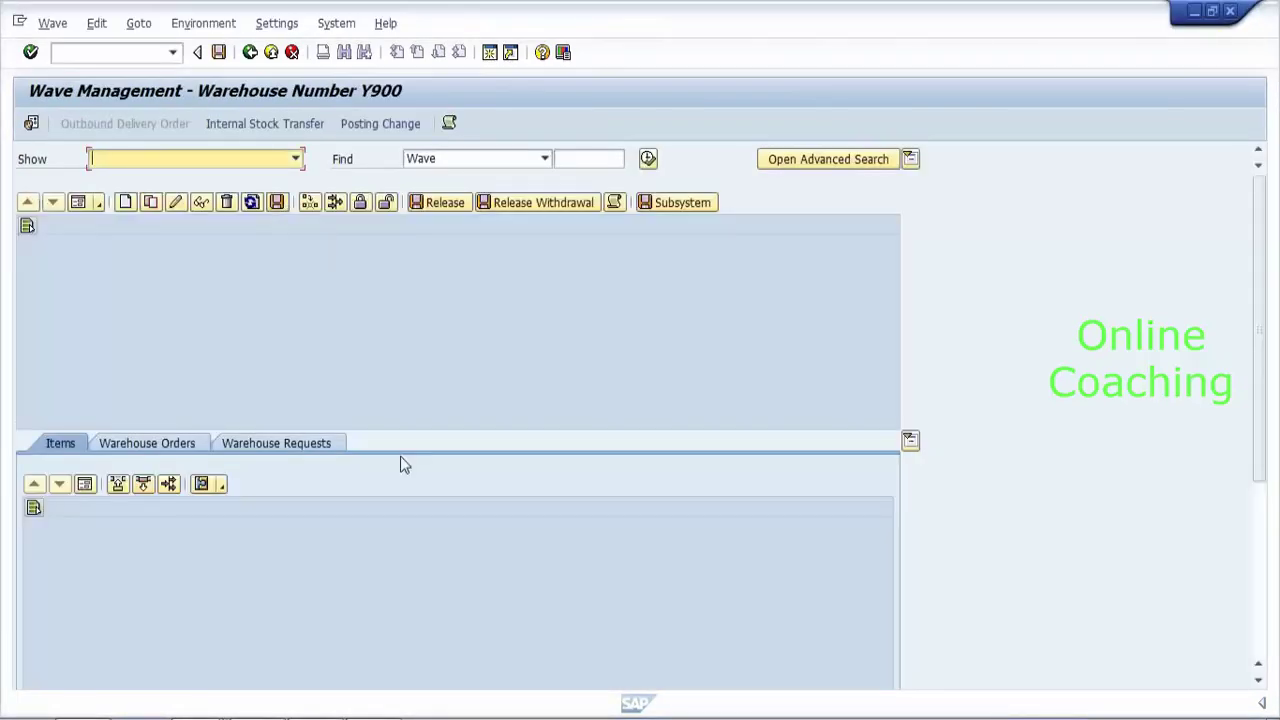
key("alt+Tab")
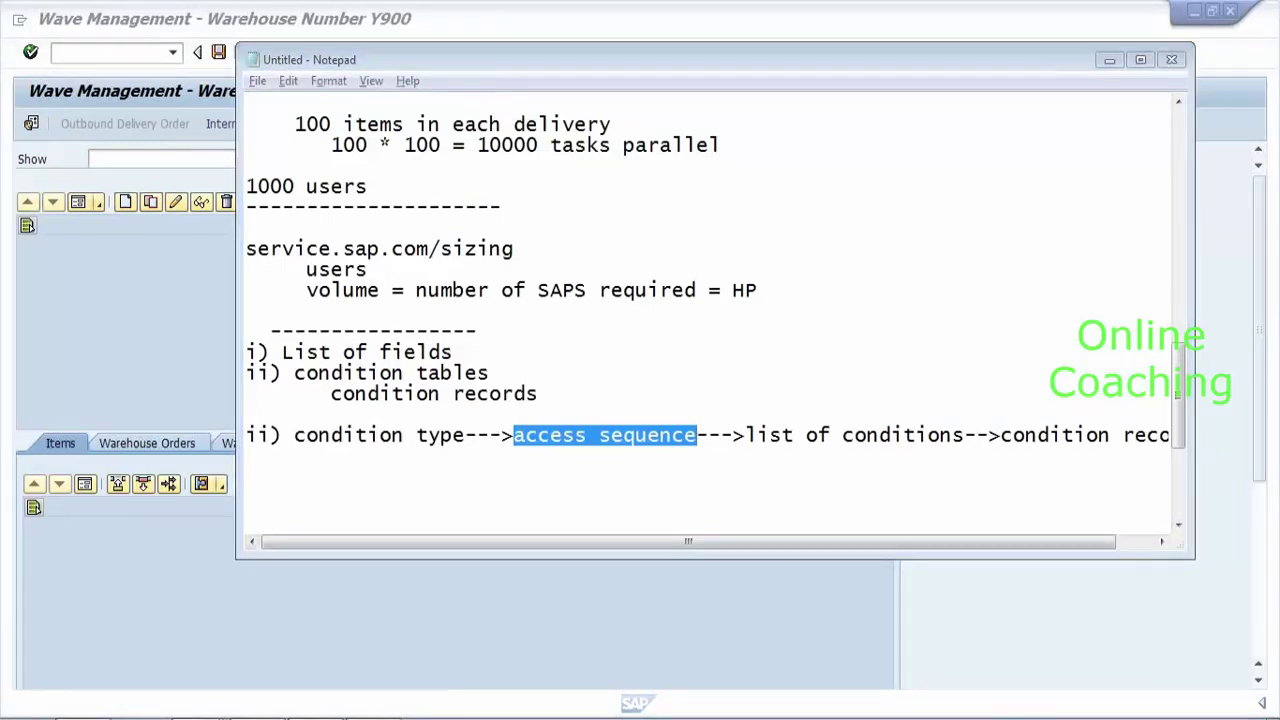
right_click(380, 716)
left_click(383, 700)
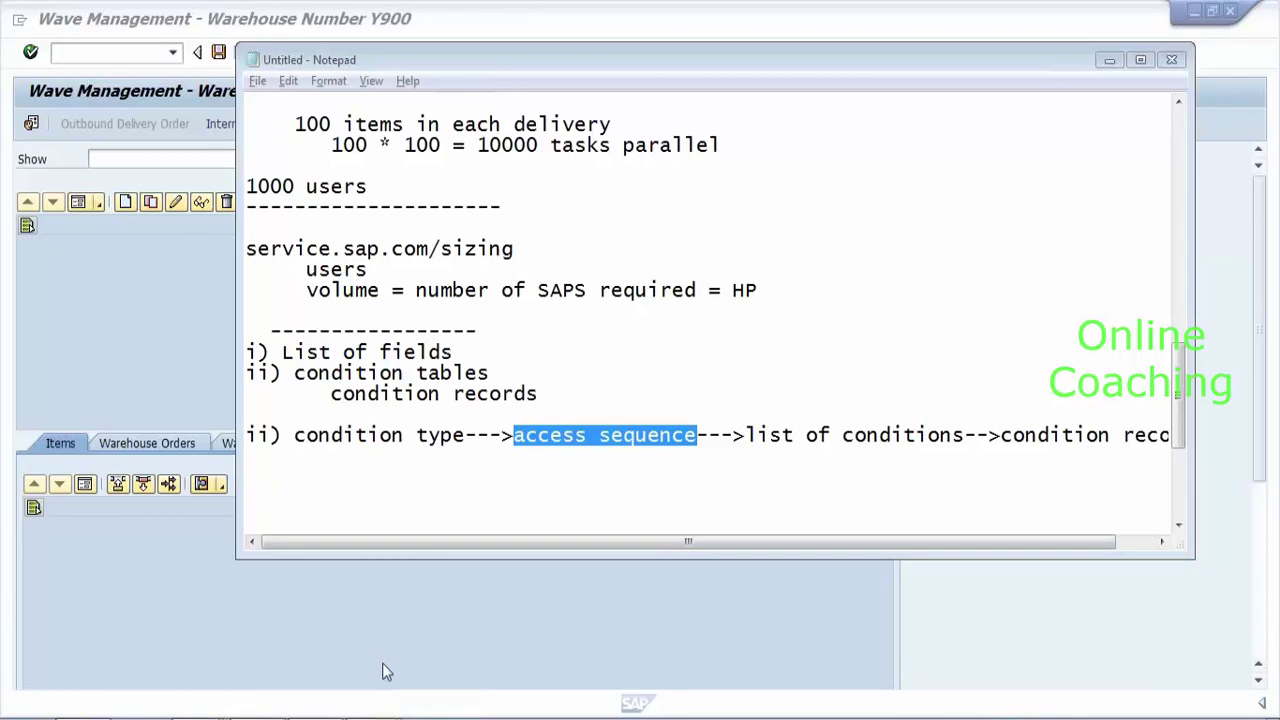